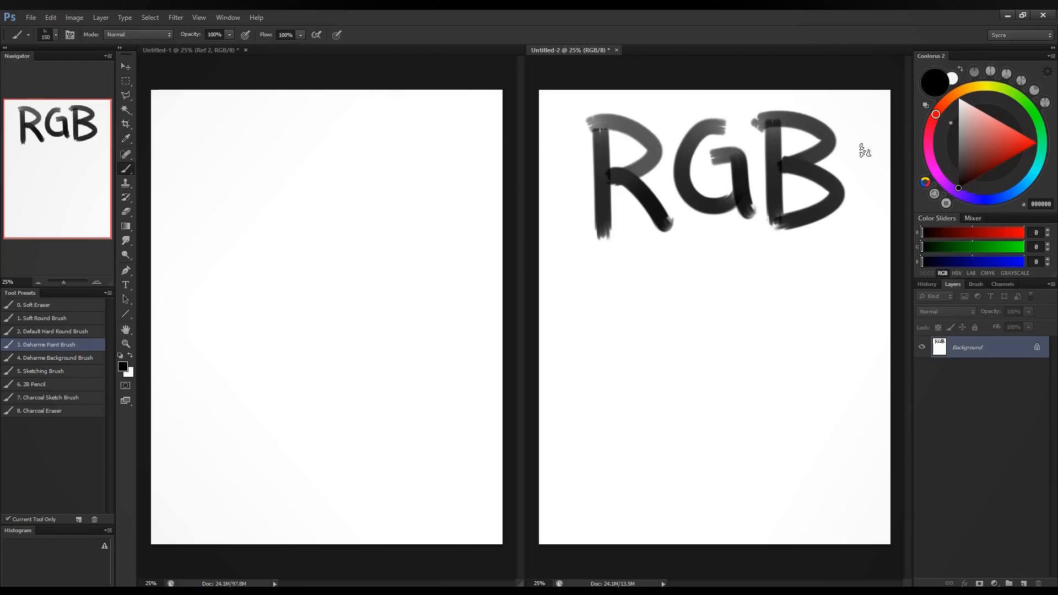
Show the floating Color panel and place it over the lower edge of the painted letter R.
left_click(228, 17)
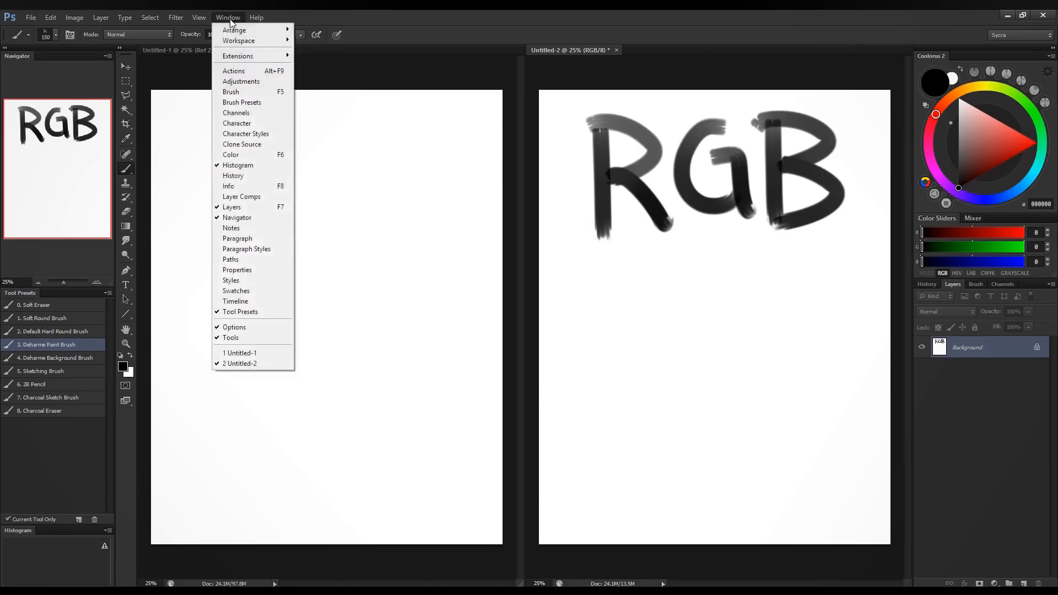
left_click(248, 156)
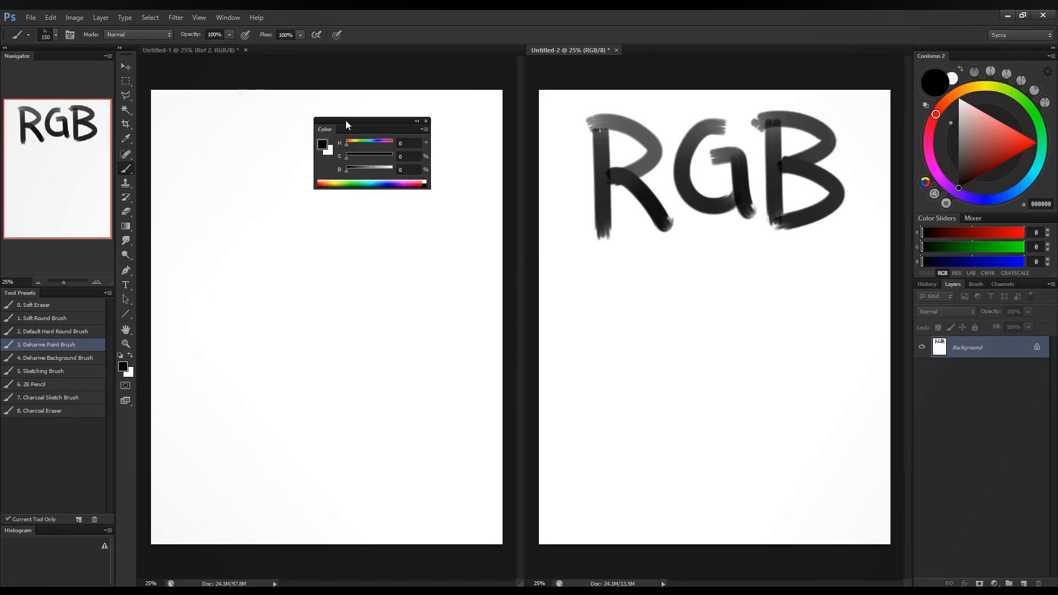
left_click_drag(346, 120, 572, 193)
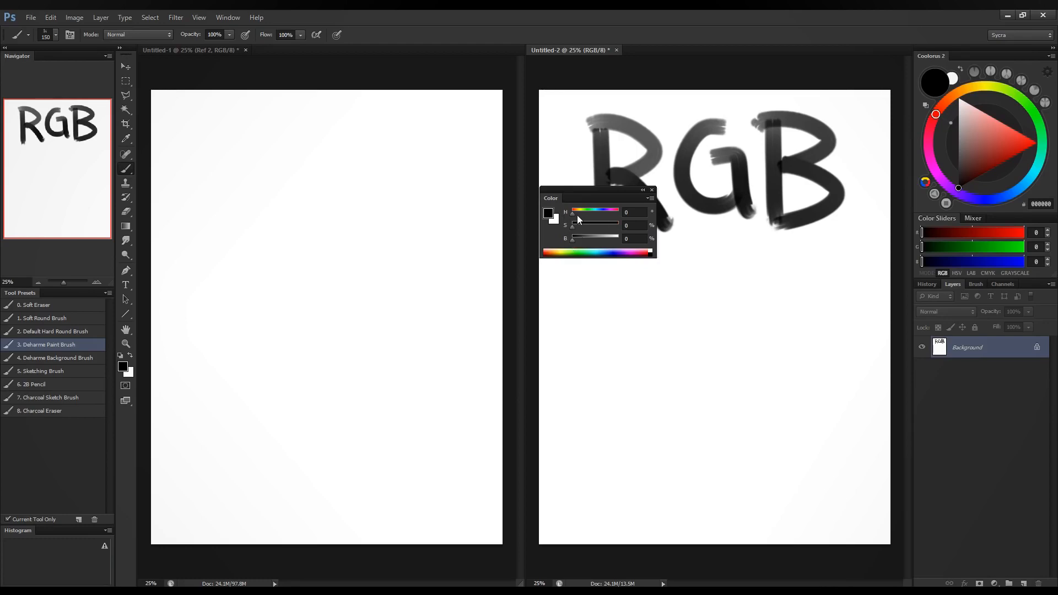
Mix a very dark green foreground colour with hue 150, saturation 55% and brightness 11%.
left_click_drag(577, 215, 594, 232)
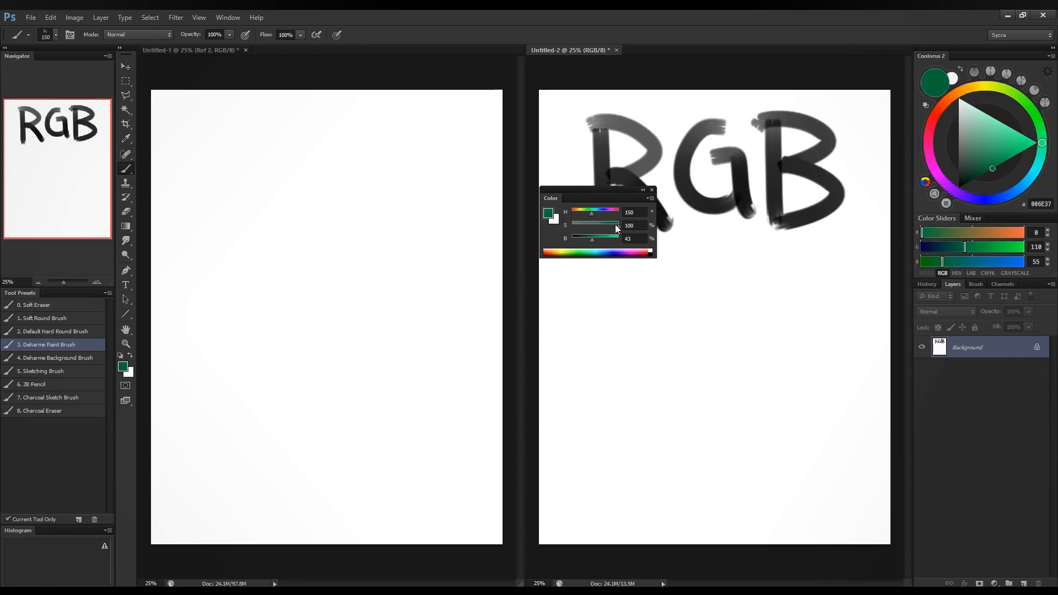
left_click_drag(616, 226, 578, 233)
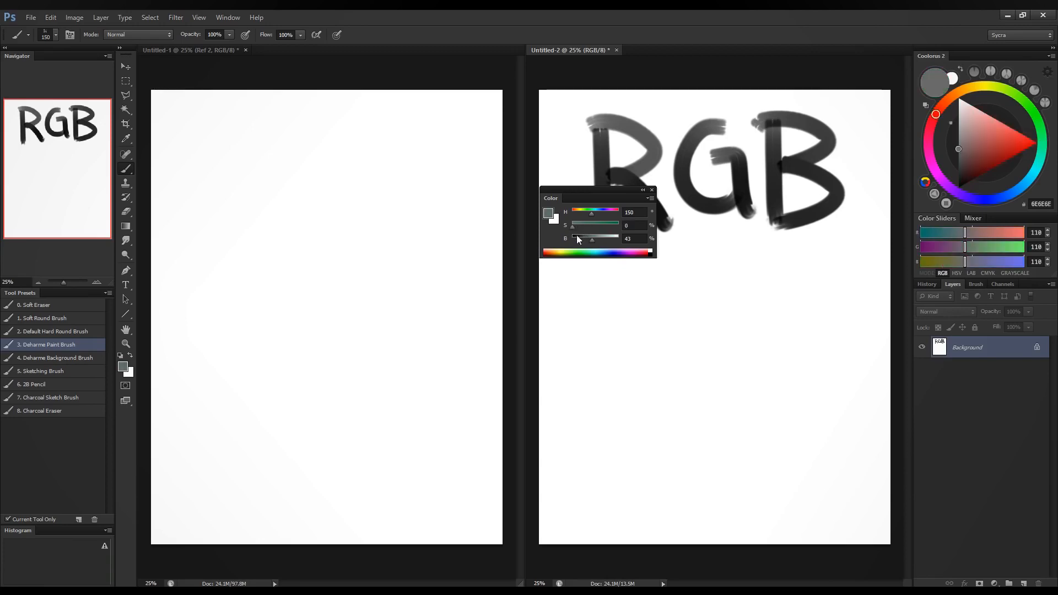
mouse_move(594, 236)
left_mouse_down()
mouse_move(620, 241)
mouse_move(577, 240)
left_mouse_up()
left_click(597, 225)
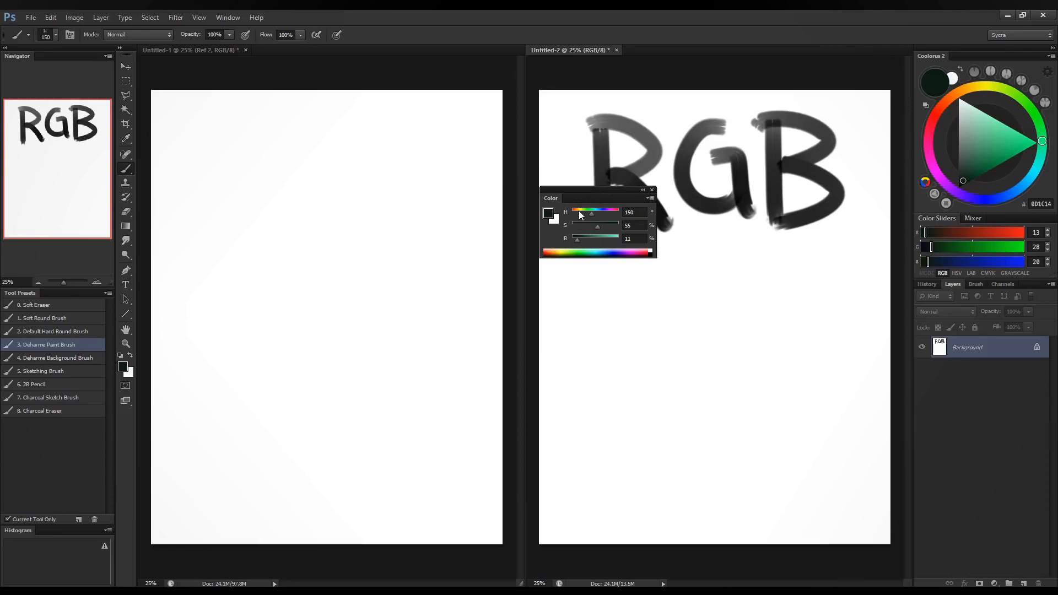
Switch the floating Color panel from HSB to RGB sliders.
left_click(650, 198)
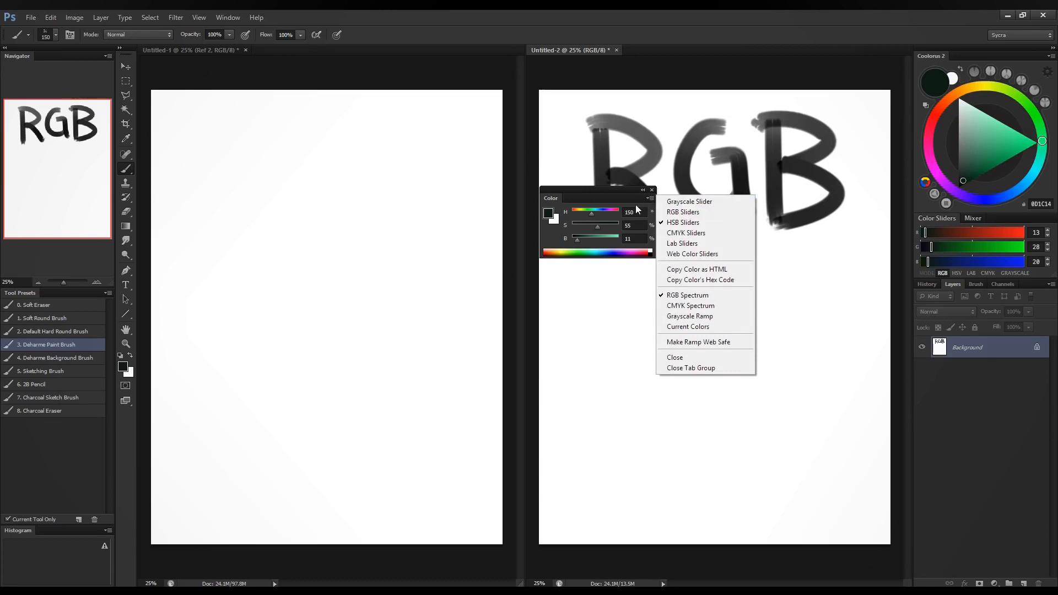
left_click(636, 201)
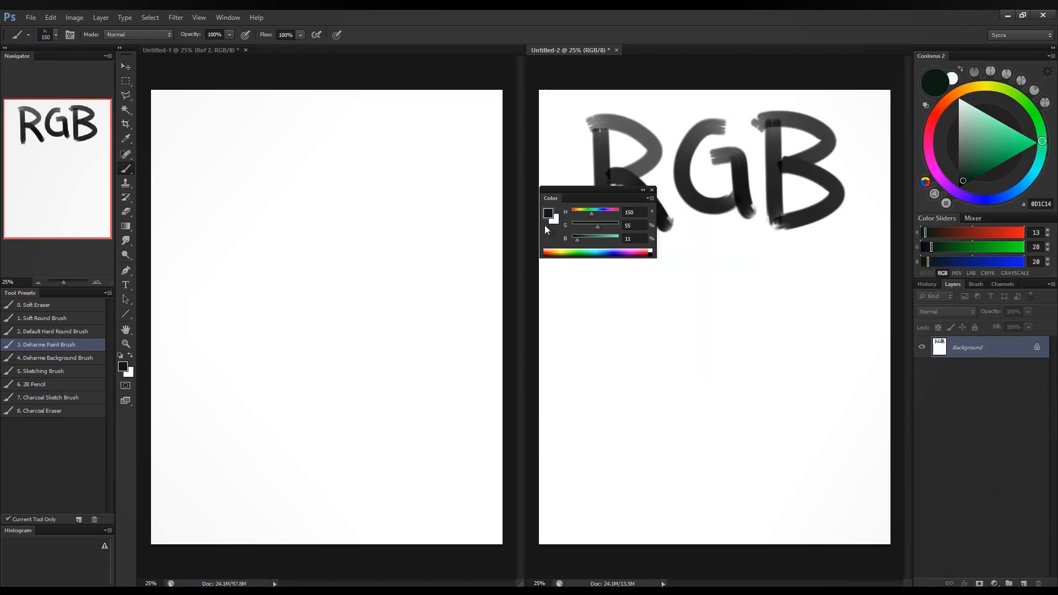
left_click(650, 199)
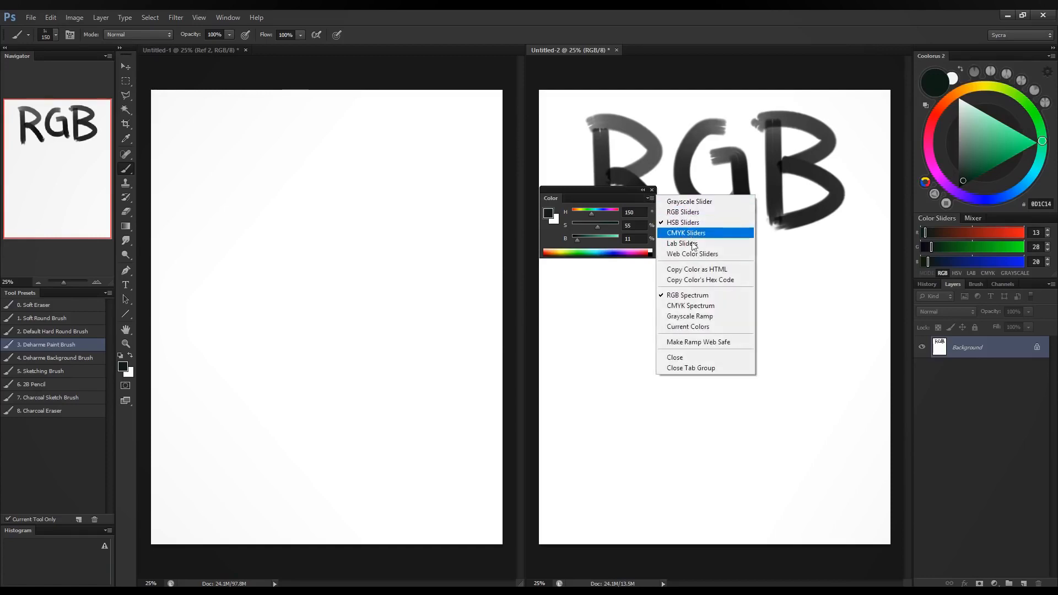
left_click(688, 212)
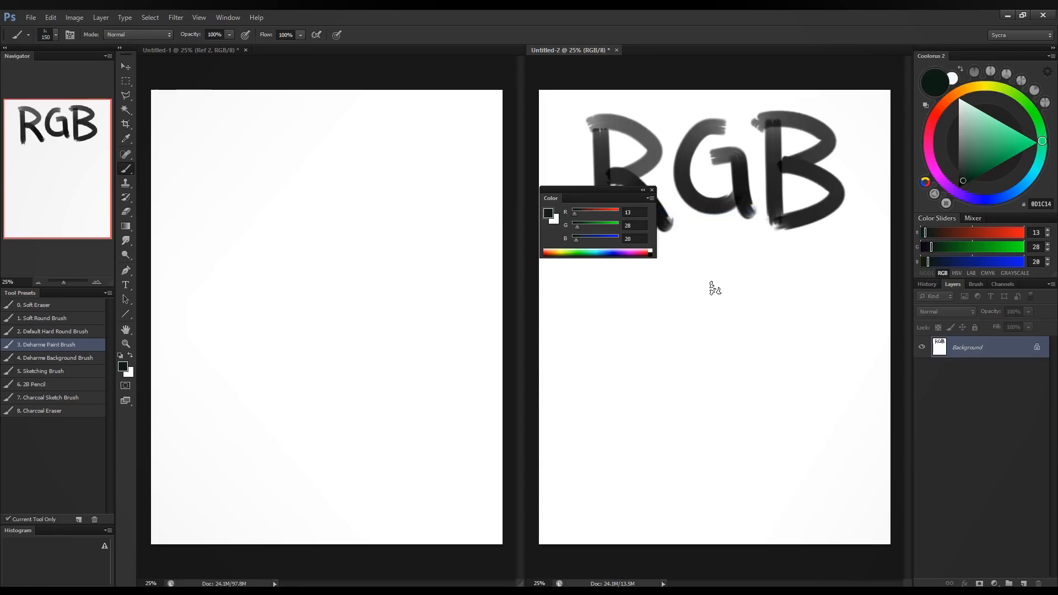
Reduce the brush size to 90 and paint a right-pointing arrow below the RGB lettering.
left_click(741, 257)
key("bracketleft")
key("bracketleft")
key("bracketleft")
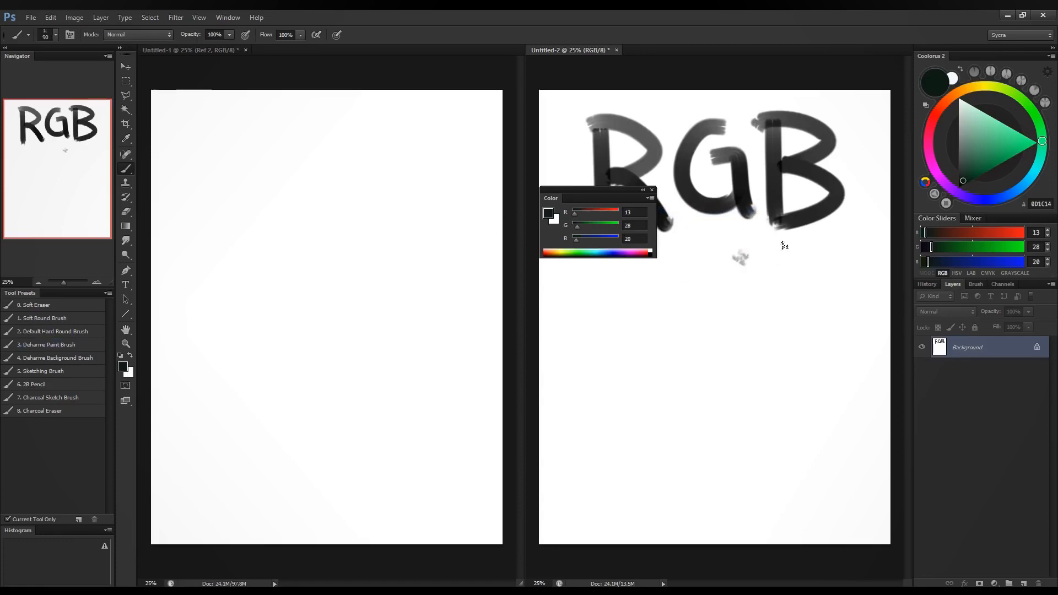
mouse_move(735, 255)
left_mouse_down()
mouse_move(872, 250)
mouse_move(839, 268)
mouse_move(839, 238)
left_mouse_up()
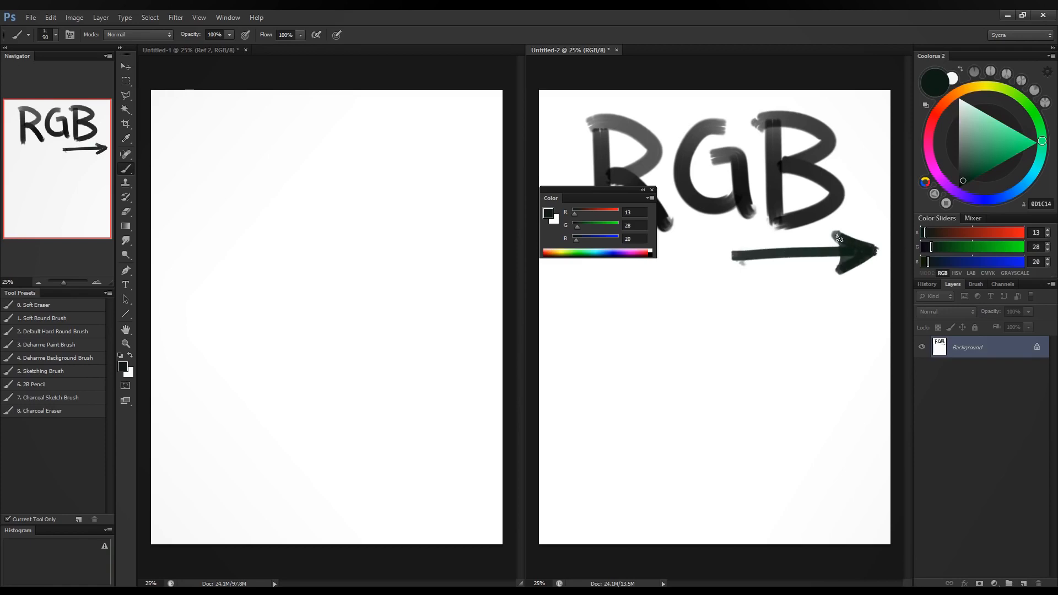
Switch the docked Color Sliders to HSV mode and back to RGB.
left_click(957, 274)
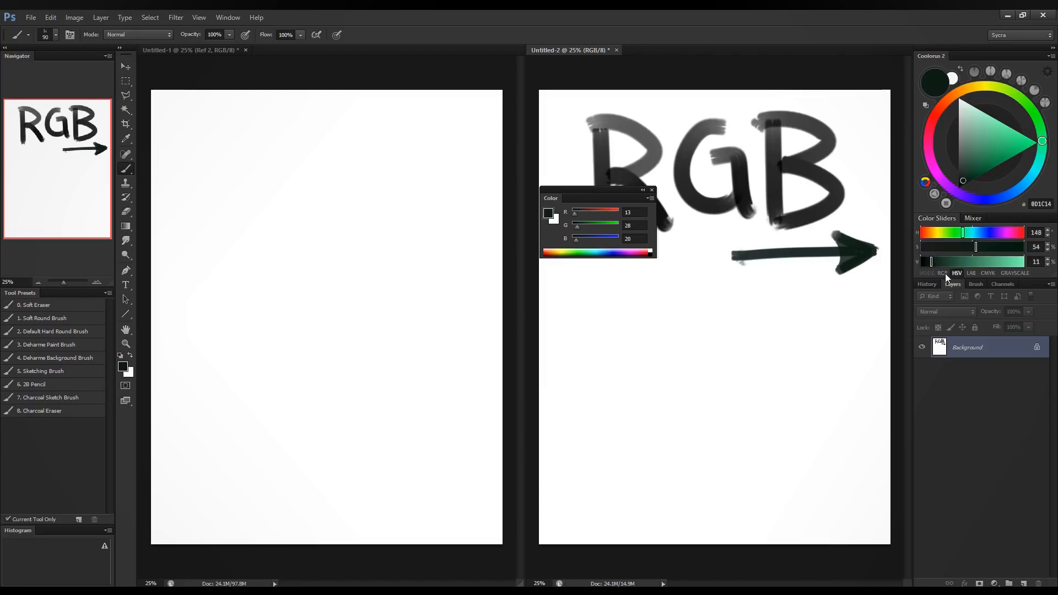
left_click(943, 273)
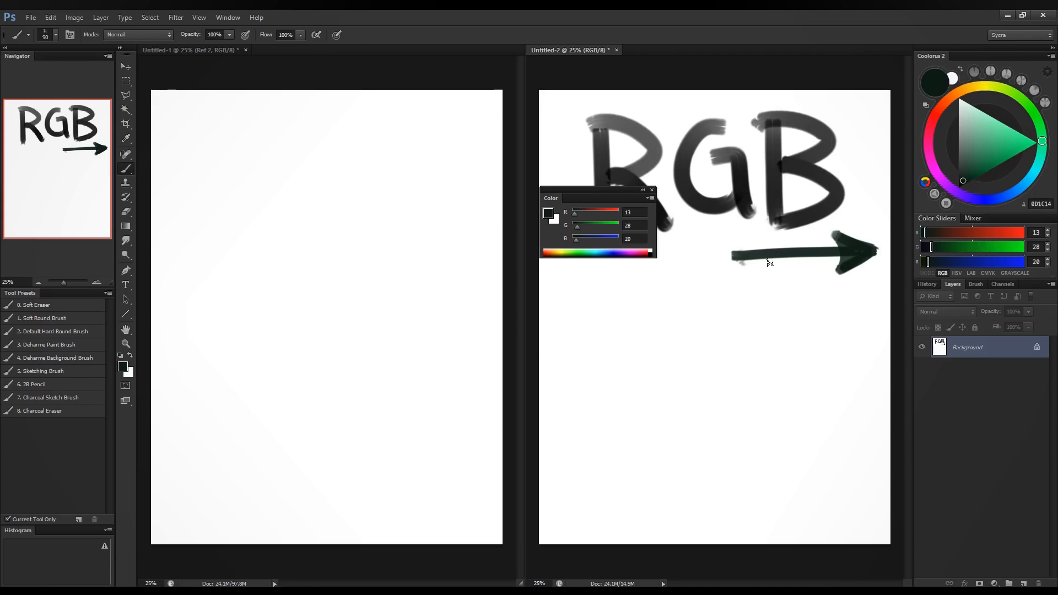
Try mixing foreground colours with the RGB sliders and colour wheel, from beige (188, 155, 140) to yellow-green (197, 223, 103).
left_click_drag(583, 212, 597, 242)
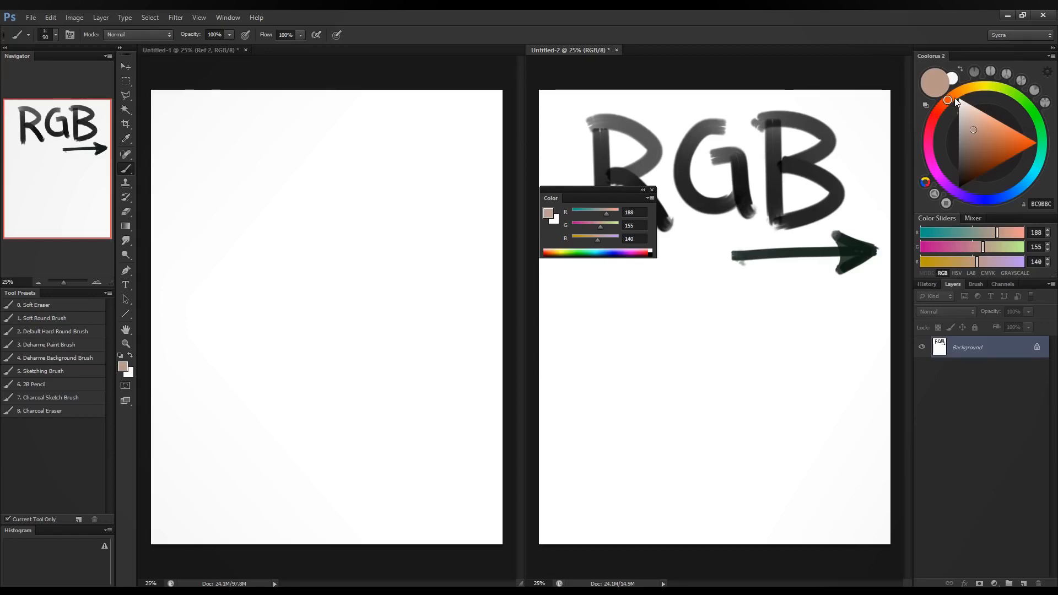
mouse_move(956, 102)
left_mouse_down()
mouse_move(997, 100)
mouse_move(1035, 117)
mouse_move(950, 134)
mouse_move(1003, 140)
mouse_move(993, 110)
left_mouse_up()
left_click(995, 130)
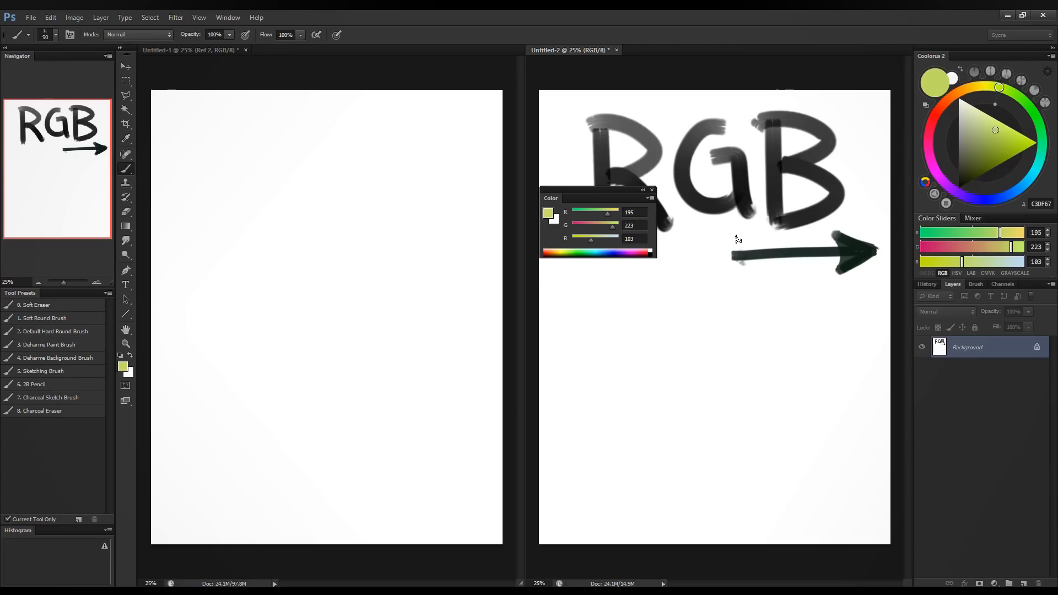
left_click(593, 213)
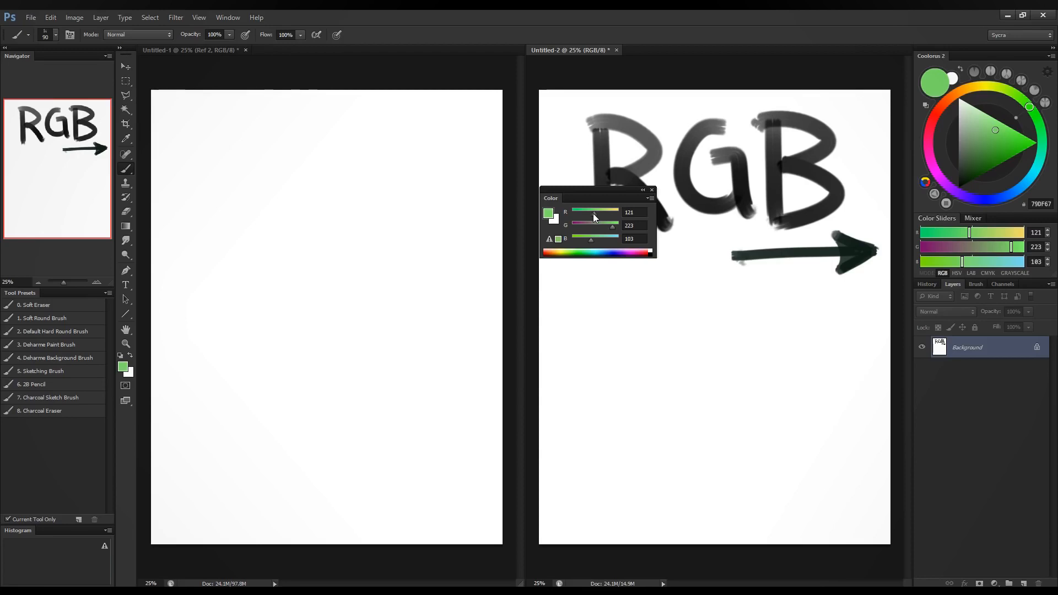
left_click_drag(594, 212, 607, 214)
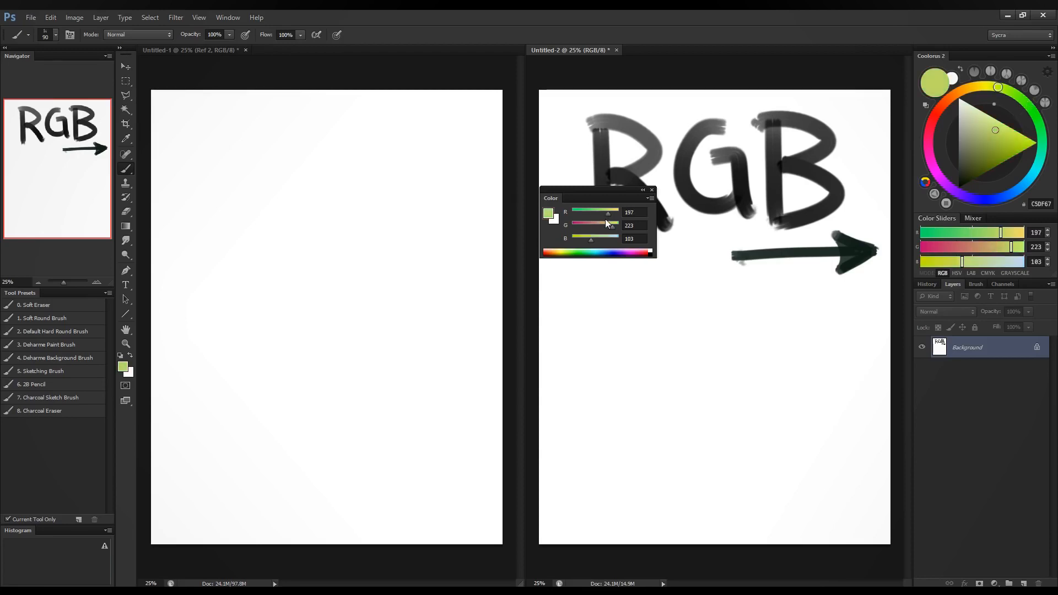
Reset the foreground colour to black and hand-letter the word ADDITIVE below RGB with a size 70 brush.
key("d")
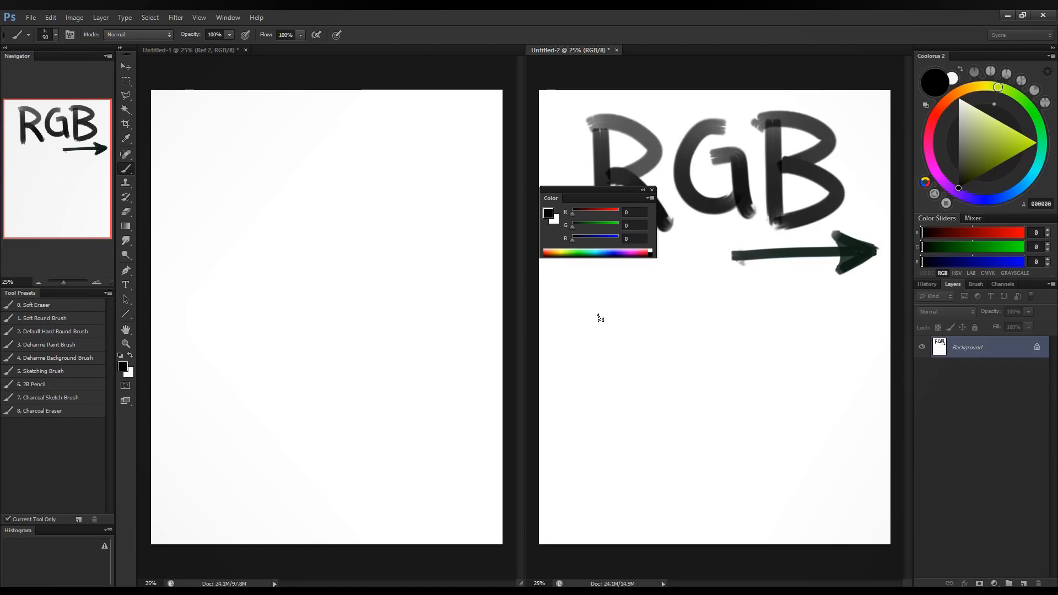
key("bracketleft")
key("bracketleft")
mouse_move(581, 290)
left_mouse_down()
mouse_move(567, 335)
mouse_move(600, 334)
left_mouse_up()
mouse_move(574, 315)
left_mouse_down()
mouse_move(596, 312)
mouse_move(599, 331)
left_mouse_up()
mouse_move(603, 294)
left_mouse_down()
mouse_move(602, 329)
mouse_move(629, 329)
left_mouse_up()
mouse_move(632, 292)
left_mouse_down()
mouse_move(646, 308)
mouse_move(633, 331)
left_mouse_up()
left_click_drag(661, 294, 659, 329)
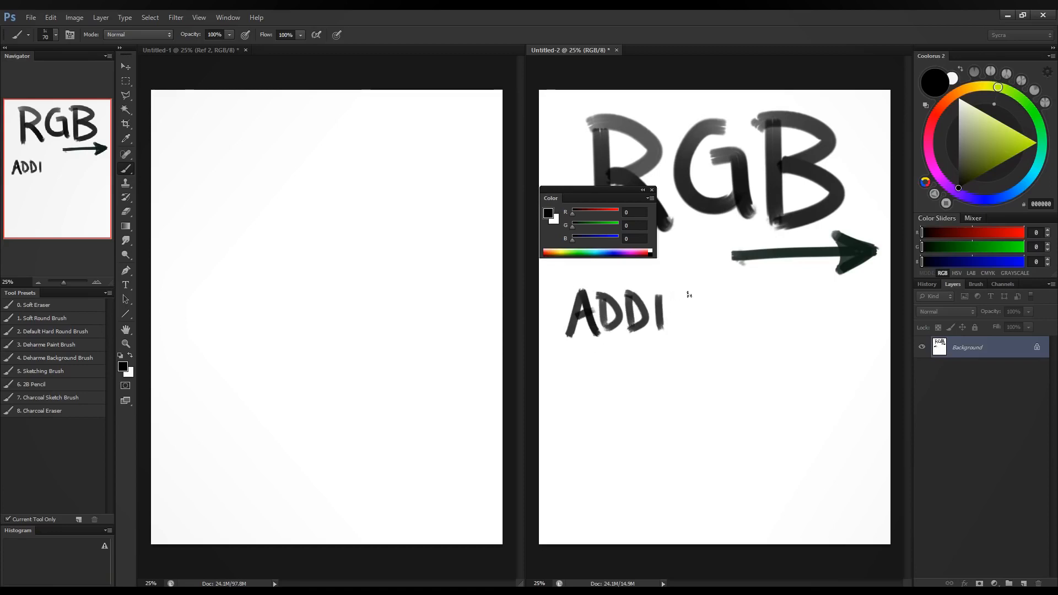
left_click_drag(670, 294, 705, 290)
mouse_move(688, 292)
left_mouse_down()
mouse_move(687, 333)
mouse_move(716, 324)
left_mouse_up()
mouse_move(726, 286)
left_mouse_down()
mouse_move(751, 284)
mouse_move(783, 323)
left_mouse_up()
mouse_move(759, 306)
left_mouse_down()
mouse_move(782, 303)
mouse_move(793, 285)
left_mouse_up()
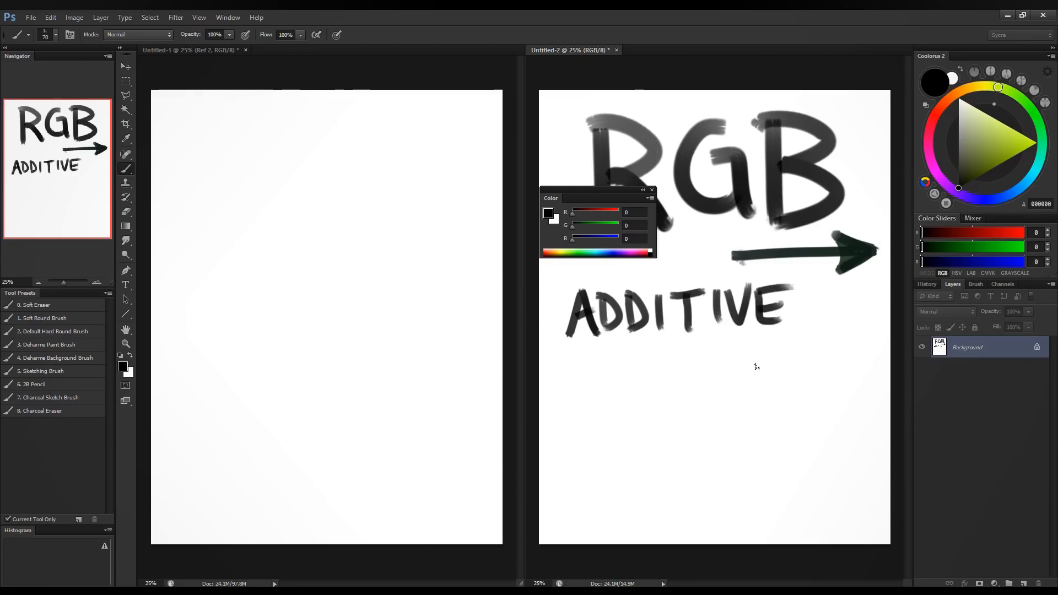
Sketch three overlapping circles below the word ADDITIVE.
left_click_drag(710, 337, 691, 357)
mouse_move(741, 331)
left_mouse_down()
mouse_move(757, 381)
mouse_move(719, 354)
mouse_move(729, 404)
mouse_move(722, 358)
left_mouse_up()
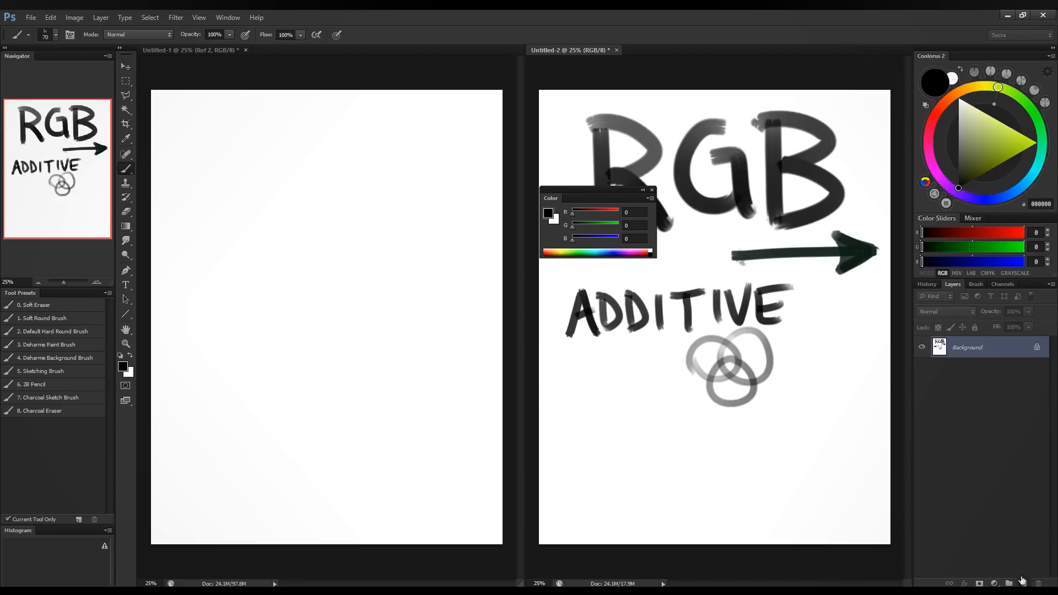
Add a layer in Screen blend mode and try a green (64, 238, 0) stroke inside the upper-left circle.
left_click(1021, 580)
left_click(945, 312)
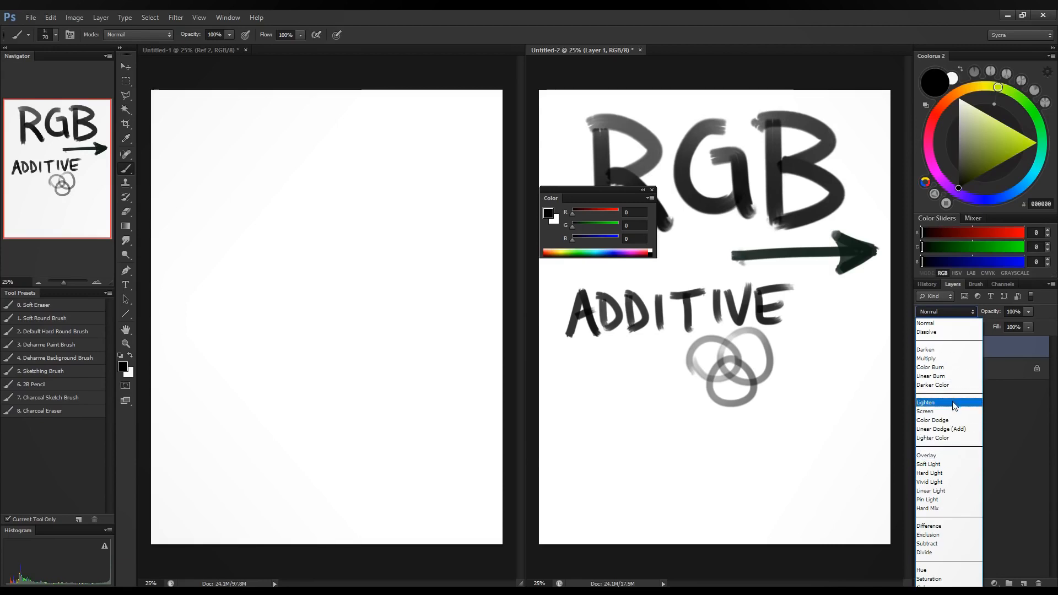
left_click(936, 411)
left_click(1030, 144)
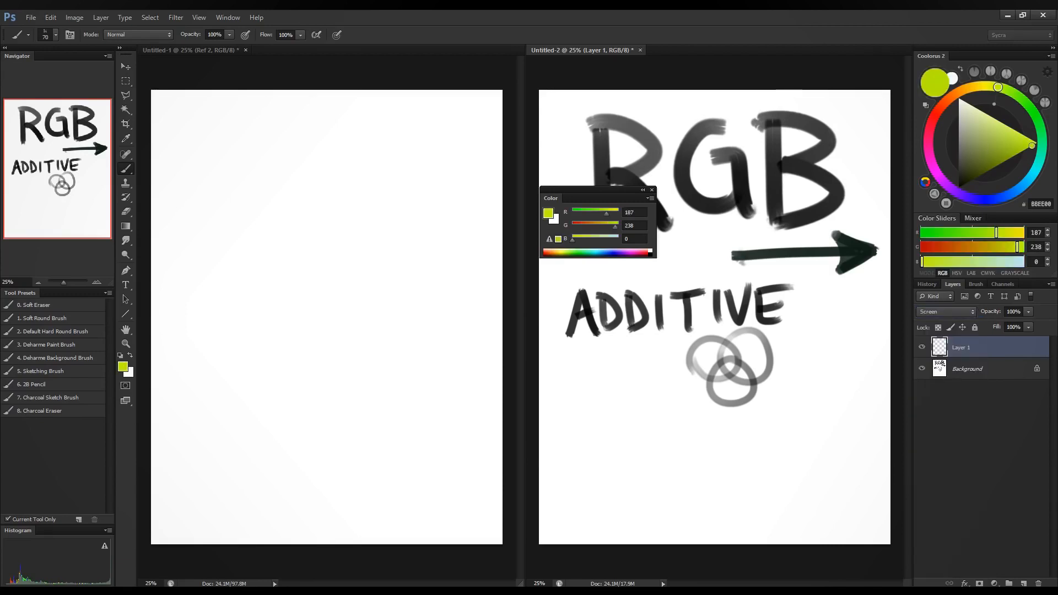
left_click(1016, 109)
mouse_move(720, 348)
left_mouse_down()
mouse_move(702, 349)
mouse_move(721, 343)
mouse_move(719, 362)
left_mouse_up()
Add a layer directly above the Background and cover the circles with a mid-gray (110, 110, 110) patch using a size 500 brush.
left_click(965, 368)
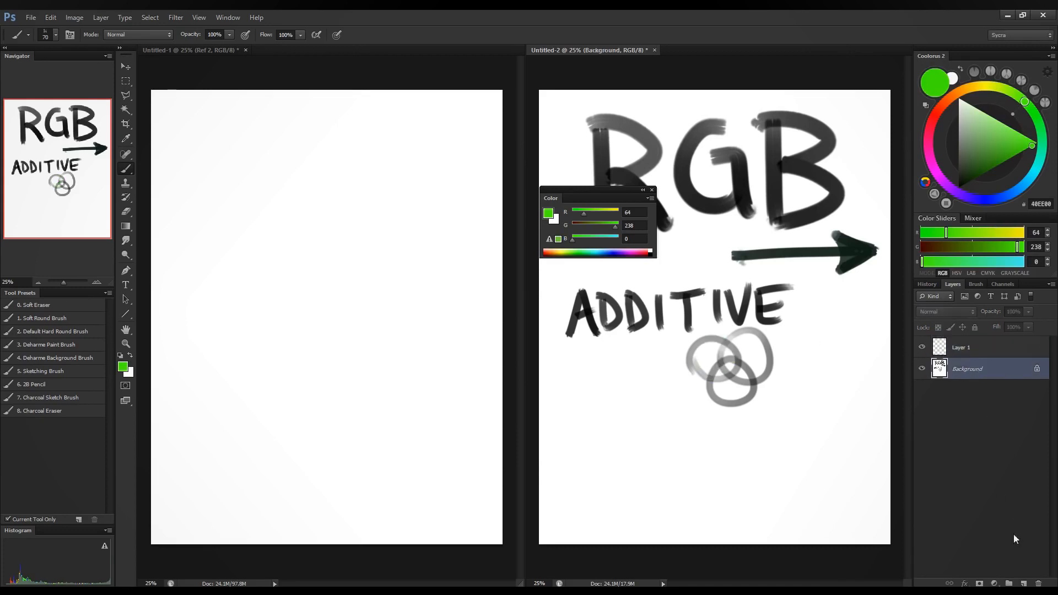
left_click(1023, 583)
left_click(958, 149)
key("bracketright")
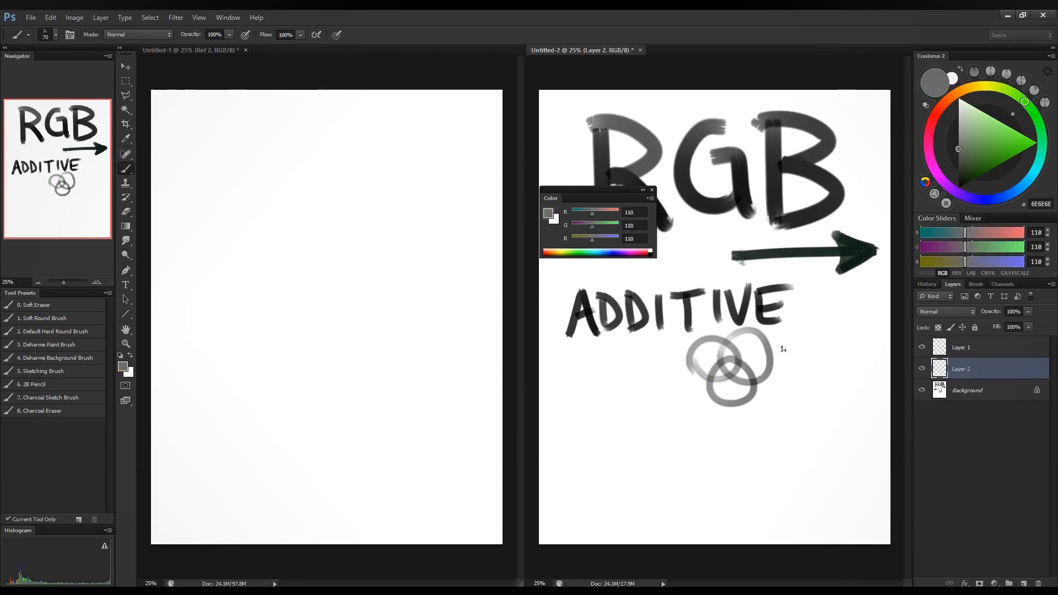
key("bracketright")
key("bracketright")
key("bracketright")
key("bracketright")
key("bracketright")
key("bracketright")
key("bracketright")
key("bracketright")
key("bracketright")
key("bracketright")
mouse_move(764, 355)
left_mouse_down()
mouse_move(703, 350)
mouse_move(790, 365)
mouse_move(763, 408)
mouse_move(717, 427)
mouse_move(794, 435)
left_mouse_up()
On the Screen-mode layer, paint a bright green (69, 255, 0) dot on the gray patch with a size 175 brush.
left_click(986, 349)
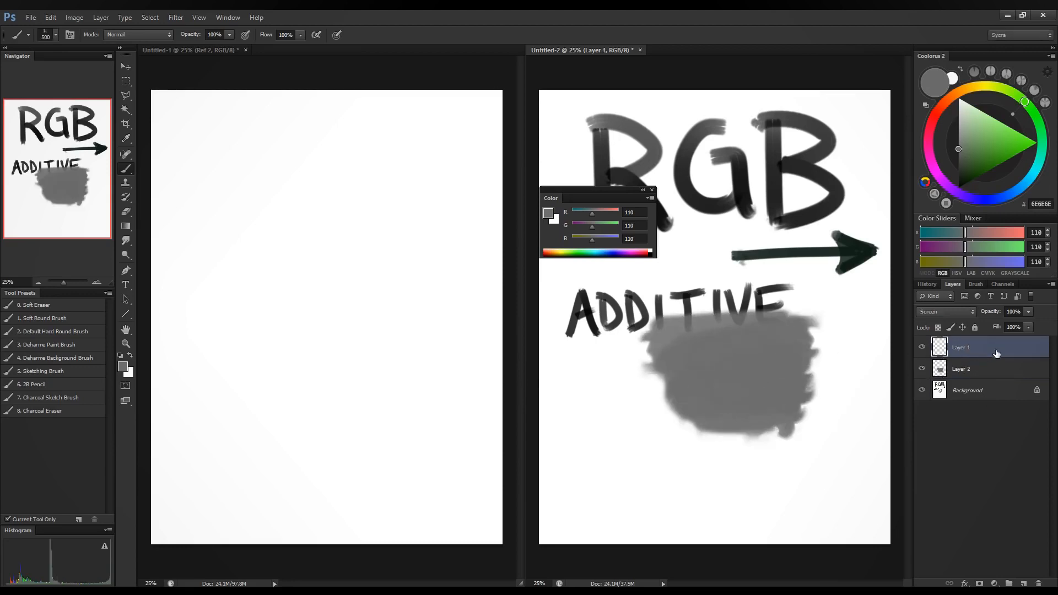
left_click(1037, 143)
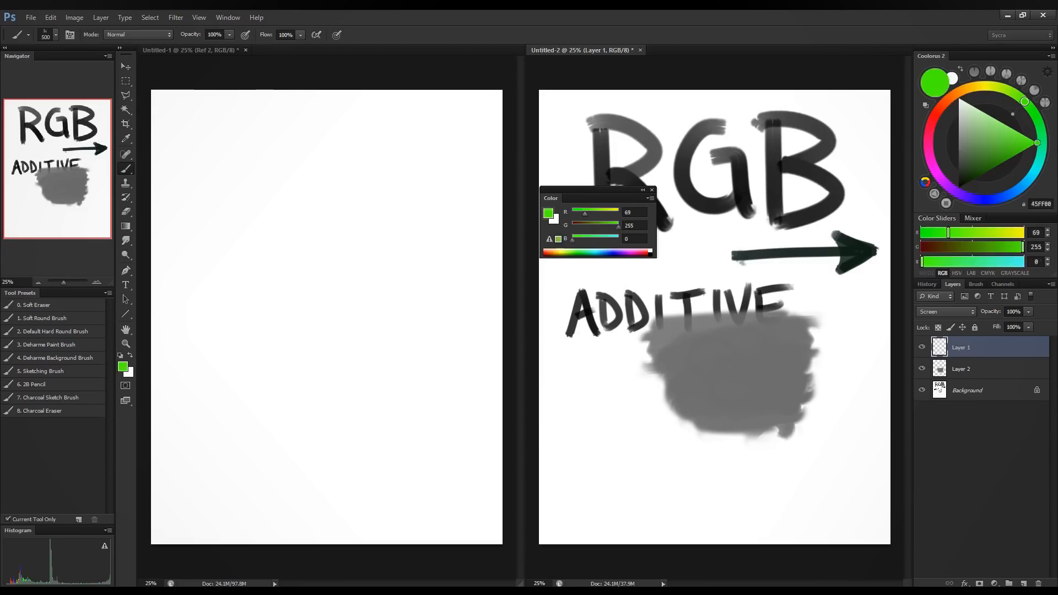
key("bracketleft")
key("bracketleft")
key("bracketleft")
key("bracketleft")
key("bracketleft")
left_click(717, 355)
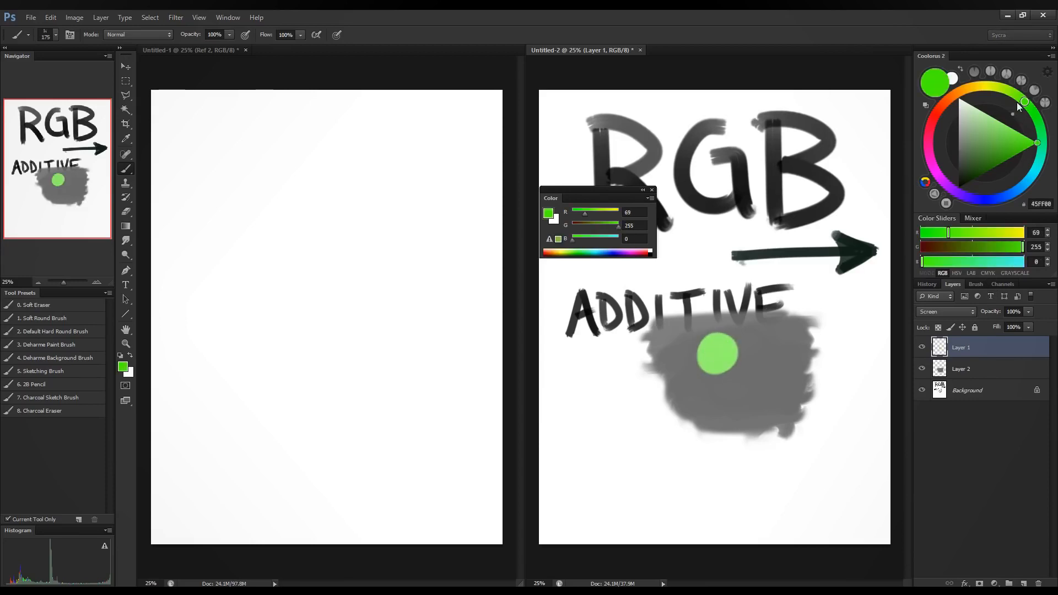
Paint a blue (39, 0, 255) dot overlapping the green one on its own new layer in Screen blend mode.
mouse_move(1017, 101)
left_mouse_down()
mouse_move(994, 208)
mouse_move(973, 207)
left_mouse_up()
left_click(744, 356)
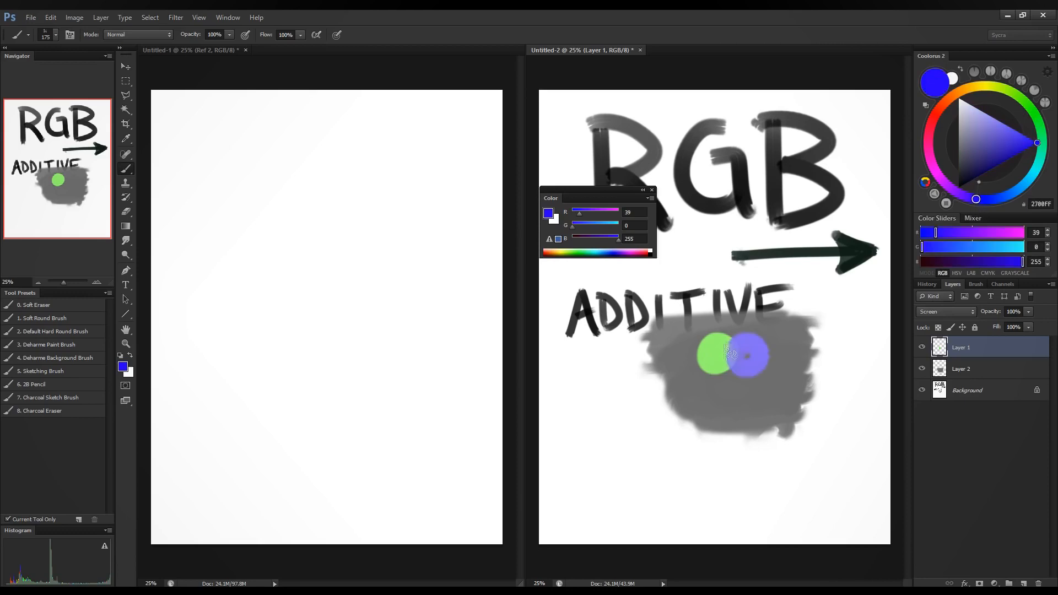
key("ctrl+z")
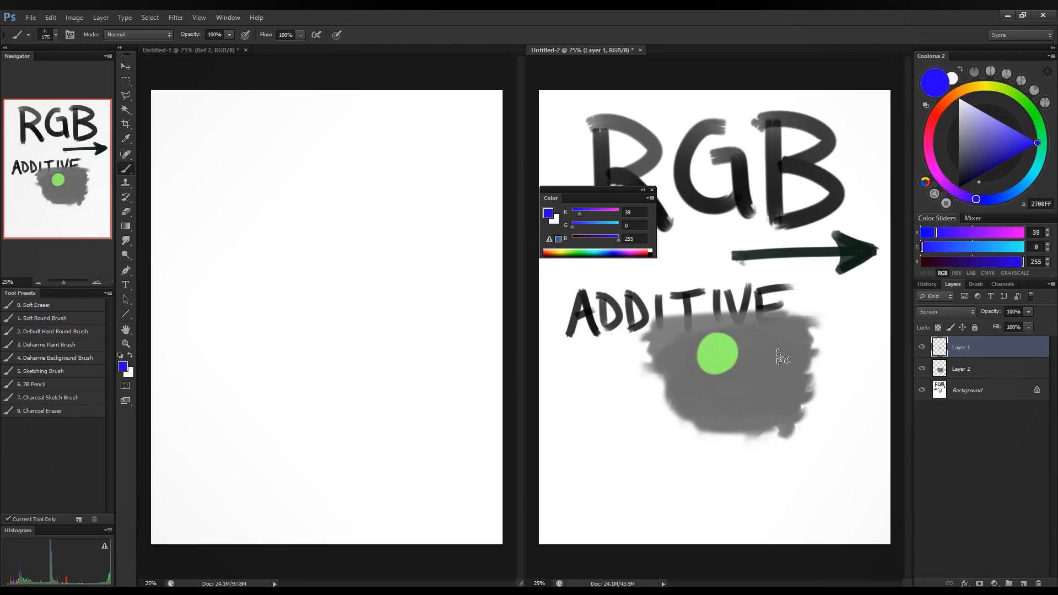
left_click(1023, 583)
left_click(943, 312)
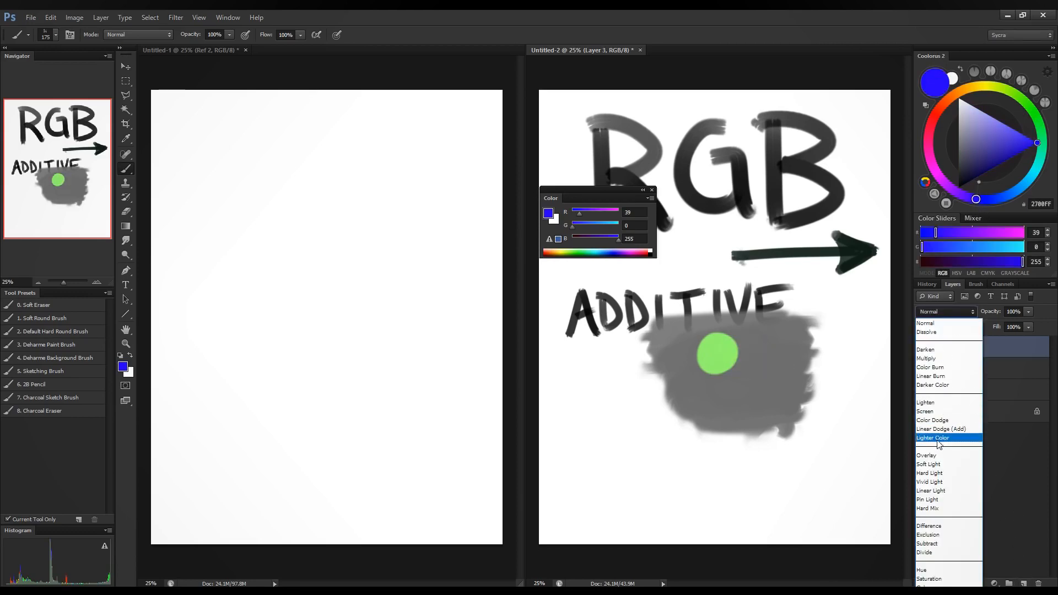
left_click(940, 411)
left_click(743, 353)
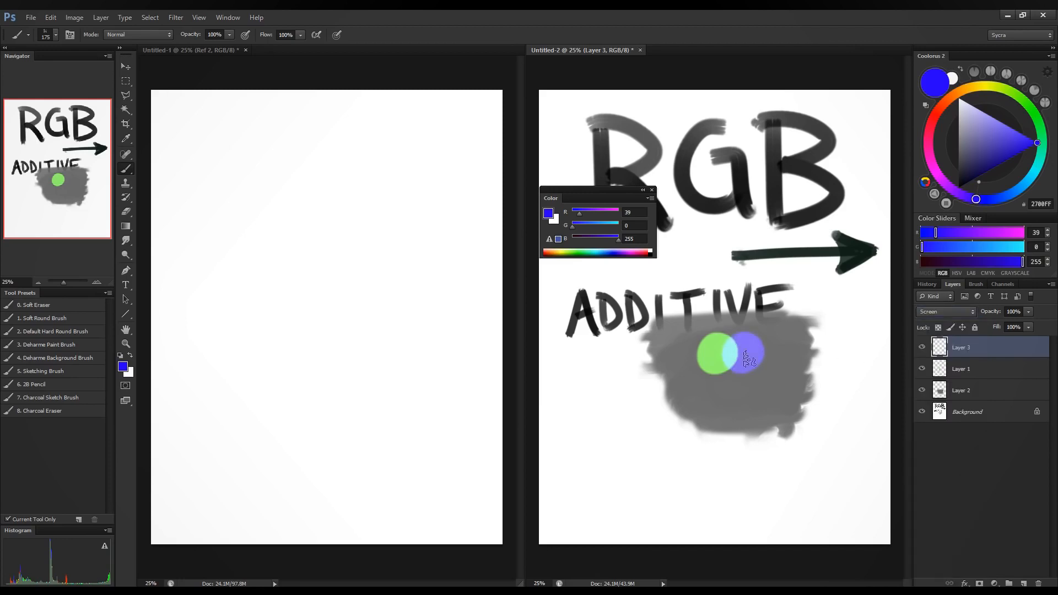
Add another Screen-mode layer and paint a red (255, 0, 7) dot below, overlapping the green and blue dots.
left_click(1023, 582)
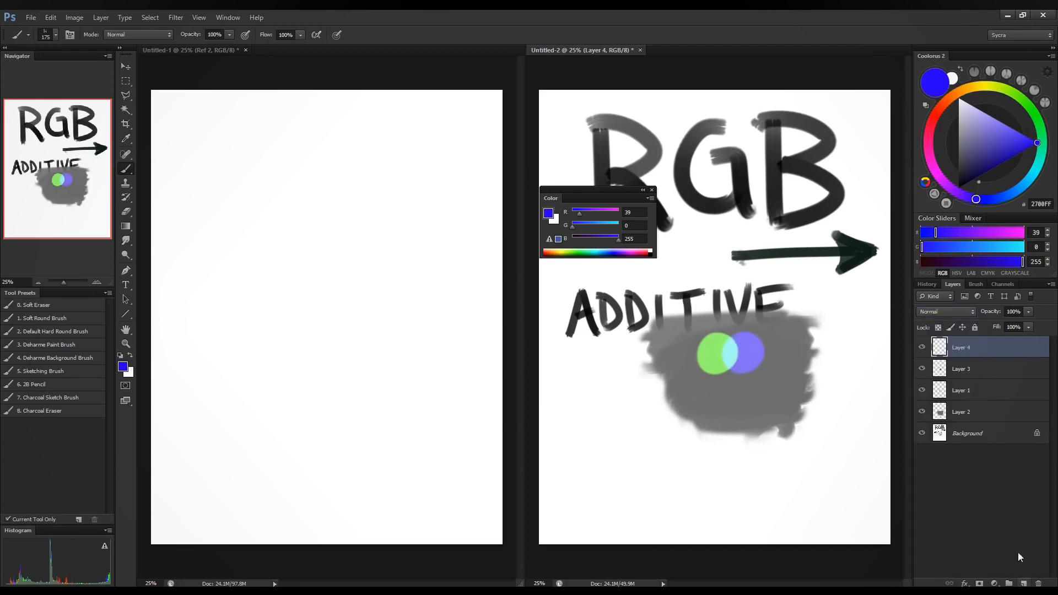
left_click(944, 312)
left_click(940, 410)
left_click(935, 115)
mouse_move(736, 368)
left_mouse_down()
mouse_move(714, 366)
mouse_move(738, 361)
mouse_move(743, 388)
left_mouse_up()
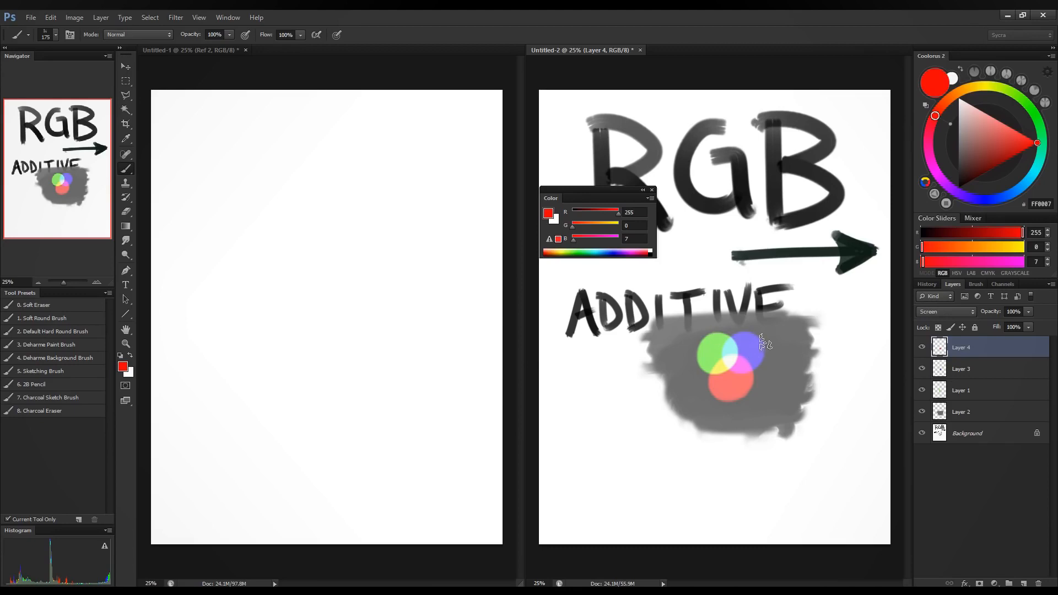
Add three new layers above the red dot's layer, each set to Multiply blend mode.
key("bracketleft")
key("bracketleft")
key("bracketleft")
key("bracketleft")
key("bracketleft")
key("bracketleft")
key("bracketleft")
key("bracketleft")
left_click(1023, 583)
left_click(944, 311)
left_click(950, 311)
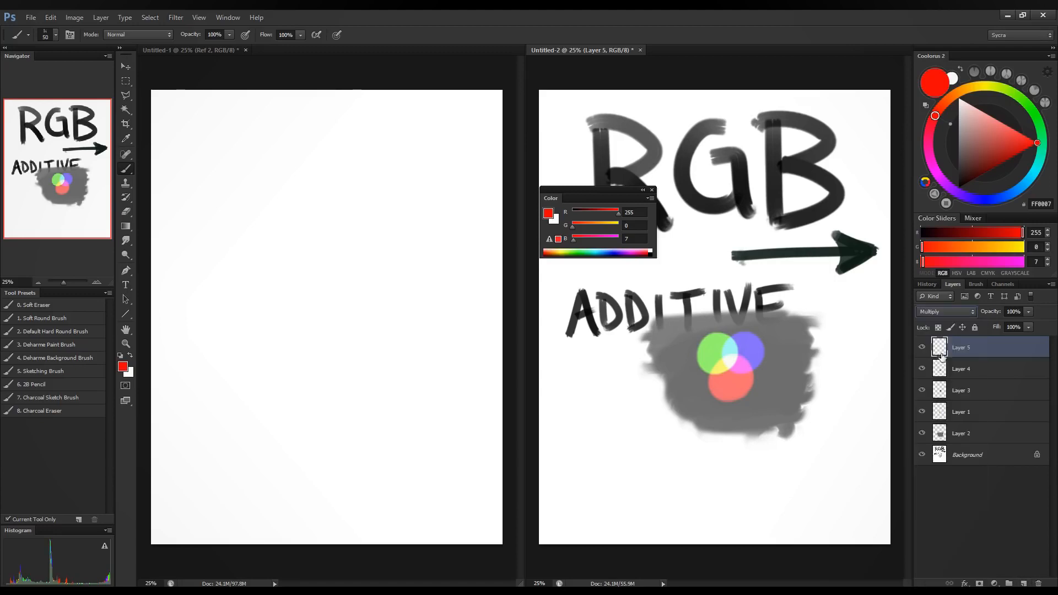
left_click(950, 313)
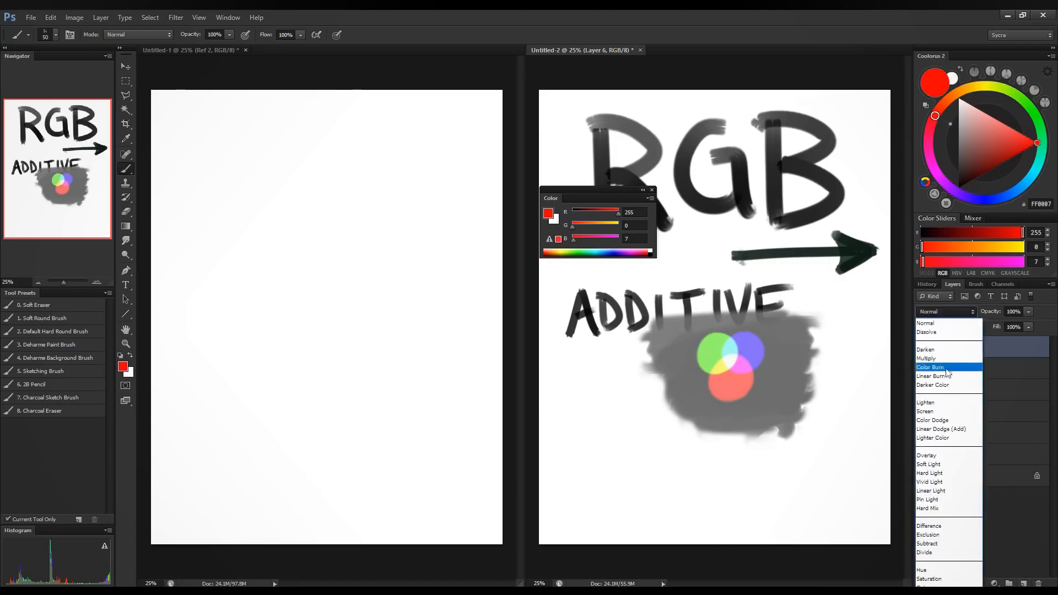
left_click(945, 359)
left_click(1023, 582)
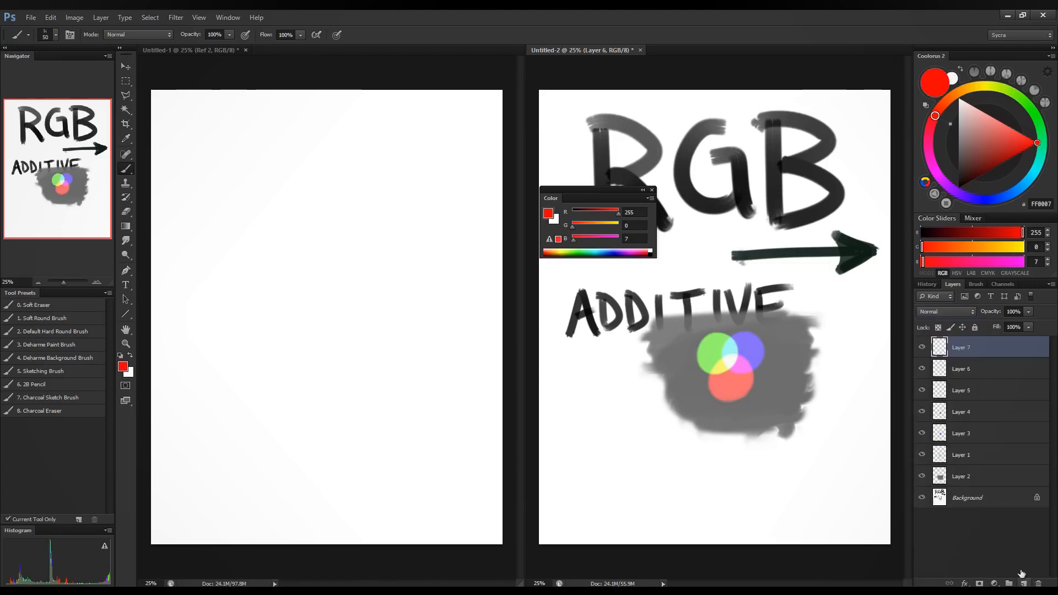
left_click(945, 312)
left_click(946, 358)
On the lowest Multiply layer, paint a yellow (255, 250, 0) dot on the white area below ADDITIVE with a size 300 brush.
left_click(977, 390)
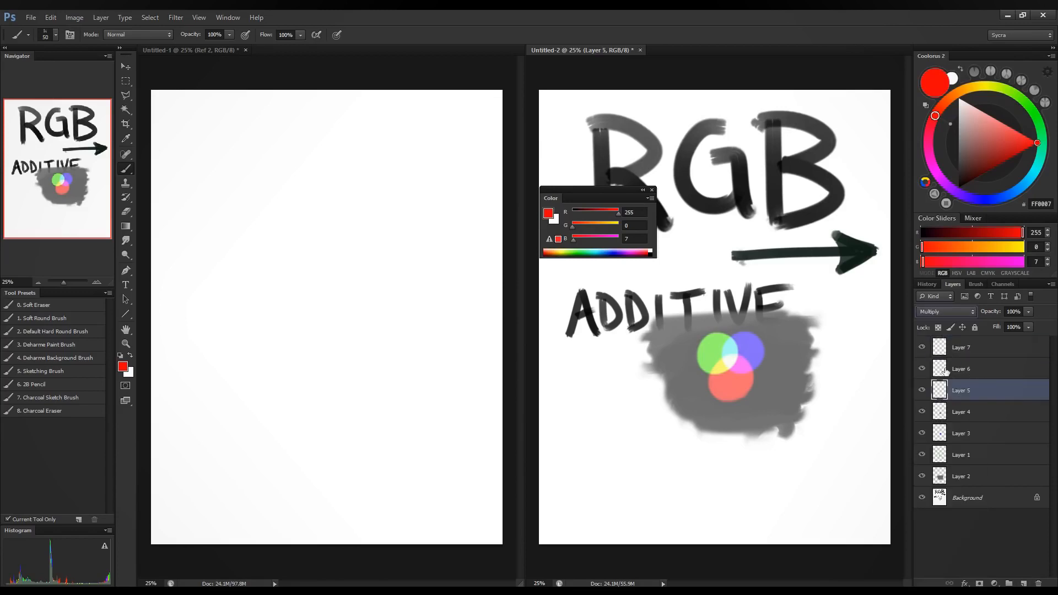
left_click(997, 95)
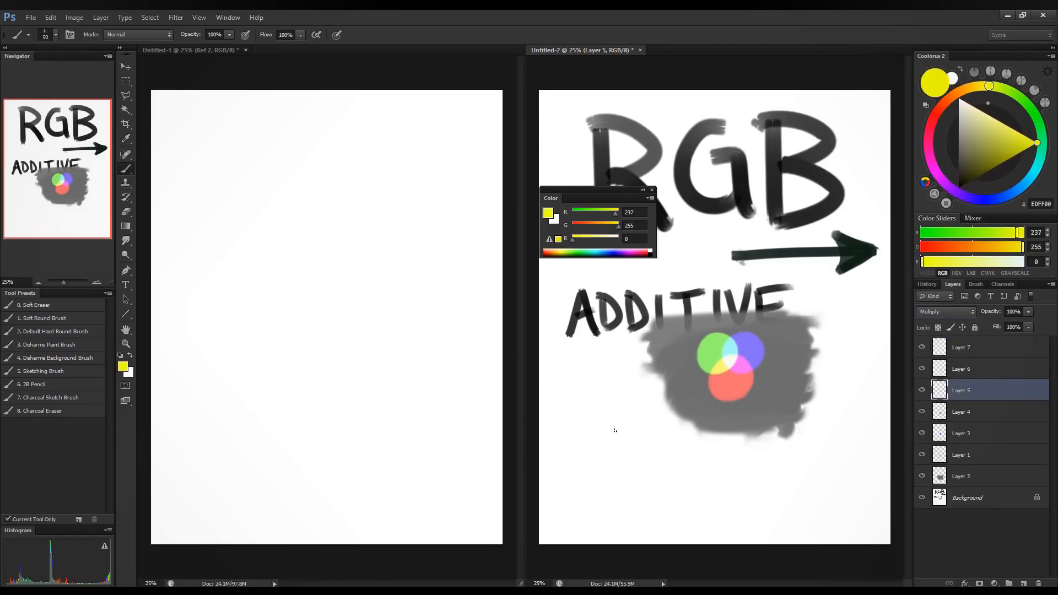
key("bracketright")
key("bracketright")
key("bracketright")
key("bracketright")
key("bracketright")
key("bracketright")
key("bracketright")
key("bracketright")
key("bracketright")
key("bracketright")
left_click(586, 428)
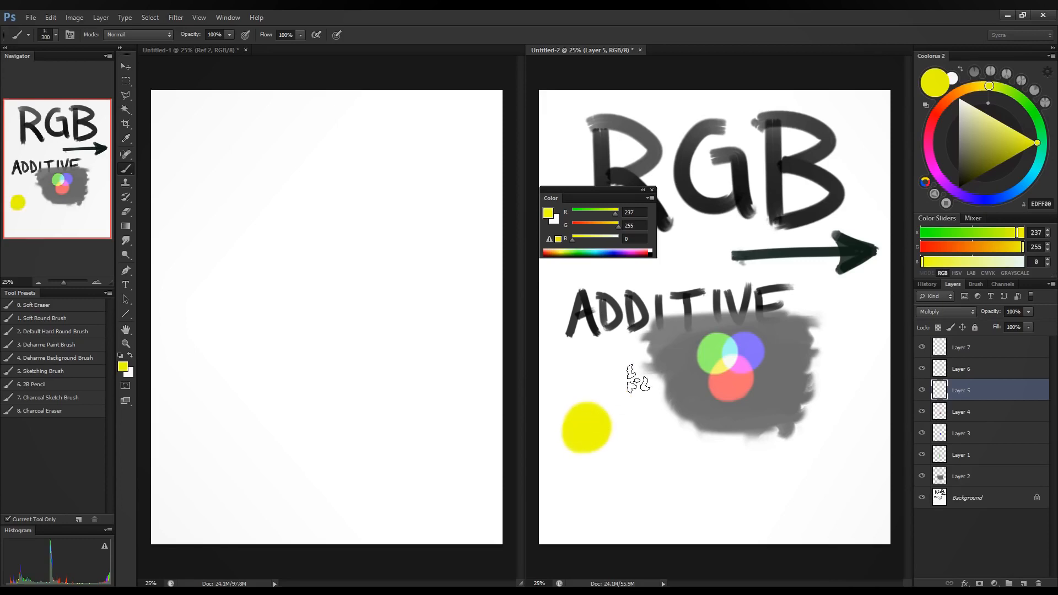
left_click(984, 87)
left_click_drag(594, 428, 583, 431)
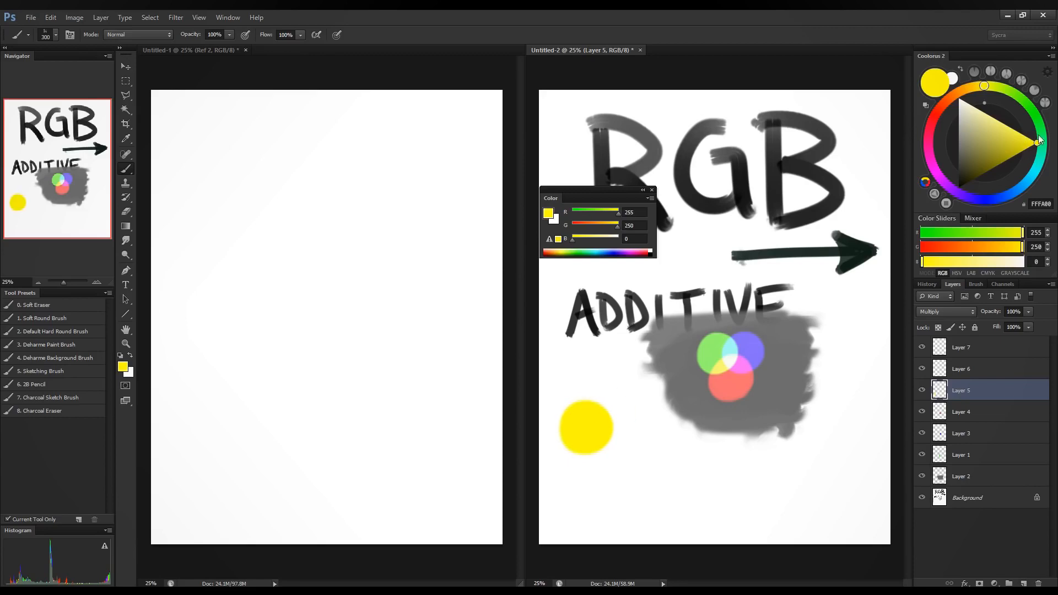
Paint a blue (0, 61, 255) dot overlapping the yellow one on the middle Multiply layer.
left_click(1019, 189)
left_click_drag(1020, 189, 1007, 200)
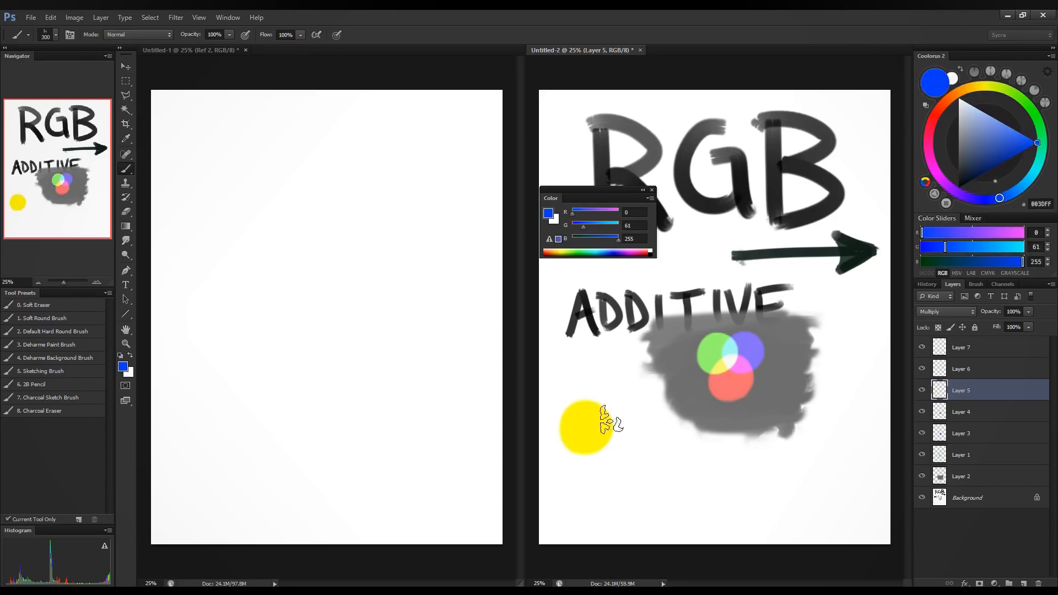
mouse_move(602, 421)
left_mouse_down()
mouse_move(621, 416)
mouse_move(631, 429)
mouse_move(617, 414)
left_mouse_up()
key("ctrl+z")
key("alt+bracketright")
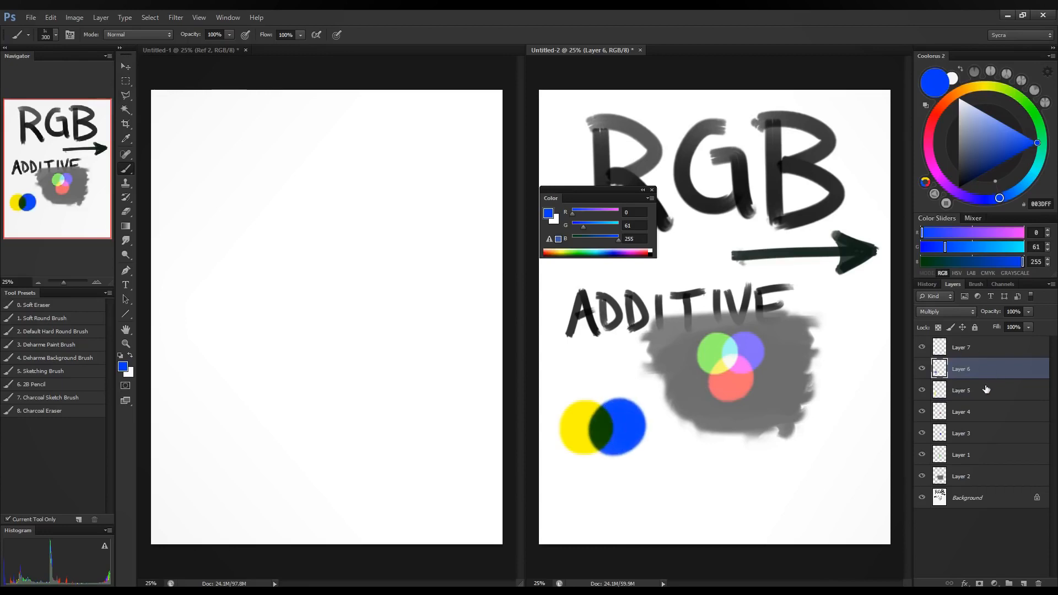
On the uppermost Multiply layer, paint a red (255, 0, 23) dot below, overlapping both the yellow and blue dots.
left_click(979, 351)
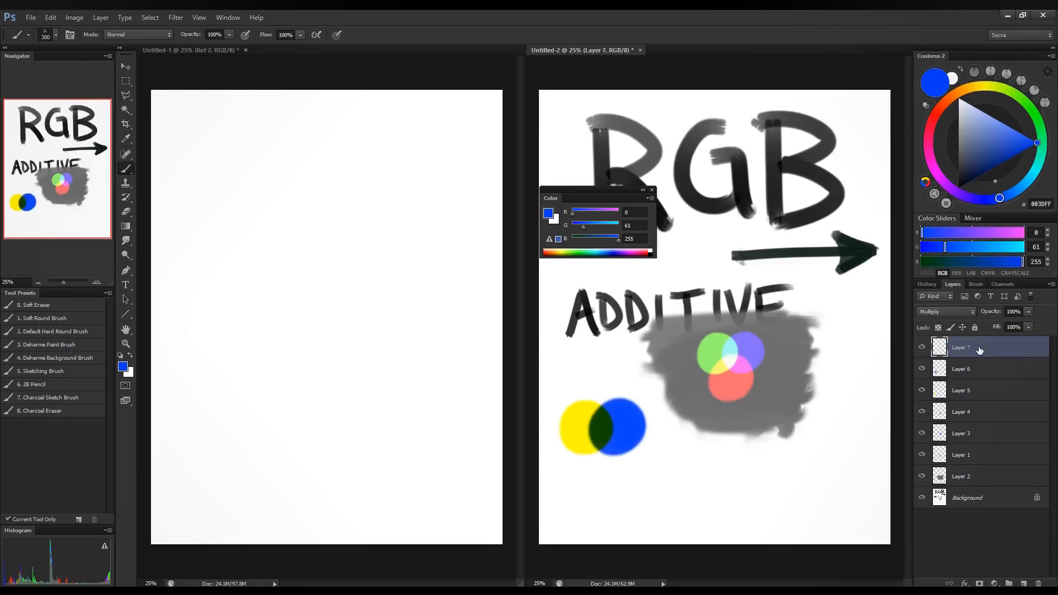
left_click(933, 120)
left_click(605, 459)
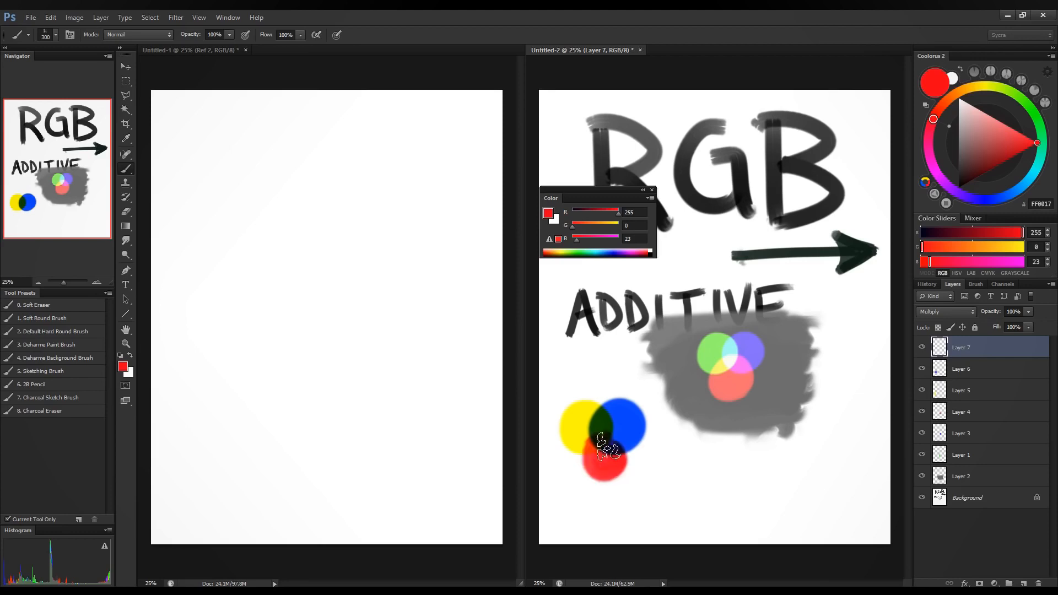
mouse_move(603, 445)
left_mouse_down()
mouse_move(603, 465)
mouse_move(587, 471)
mouse_move(595, 457)
left_mouse_up()
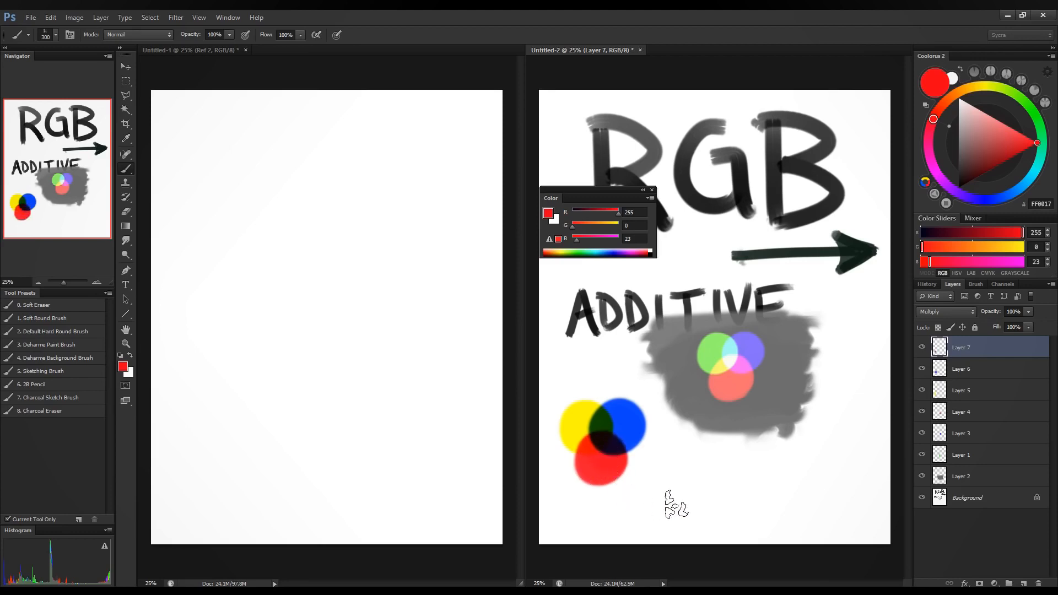
On a new Normal layer, retrace the partly covered letters ITIV of ADDITIVE in black with a size 80 brush.
key("d")
key("bracketleft")
key("bracketleft")
key("bracketleft")
key("bracketleft")
key("bracketleft")
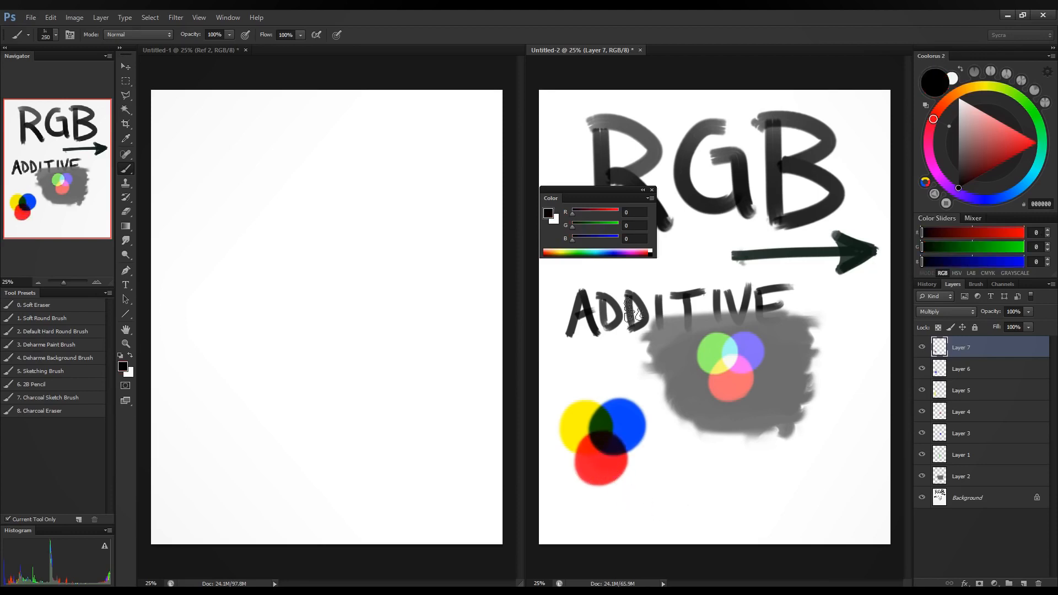
key("bracketleft")
key("bracketleft")
key("bracketleft")
left_click(1023, 583)
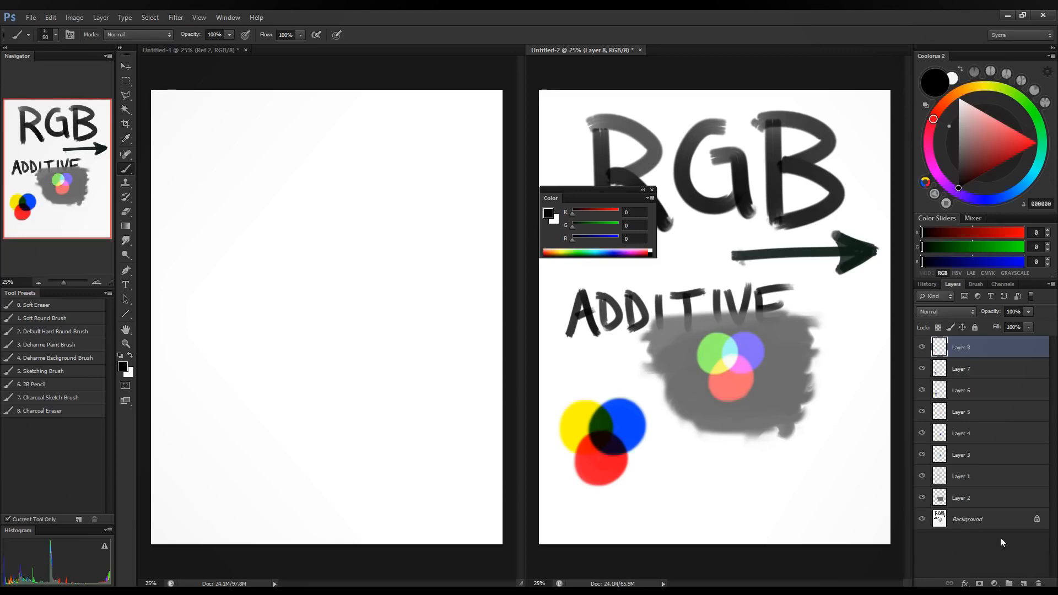
mouse_move(658, 302)
left_mouse_down()
mouse_move(659, 329)
mouse_move(706, 289)
mouse_move(690, 329)
left_mouse_up()
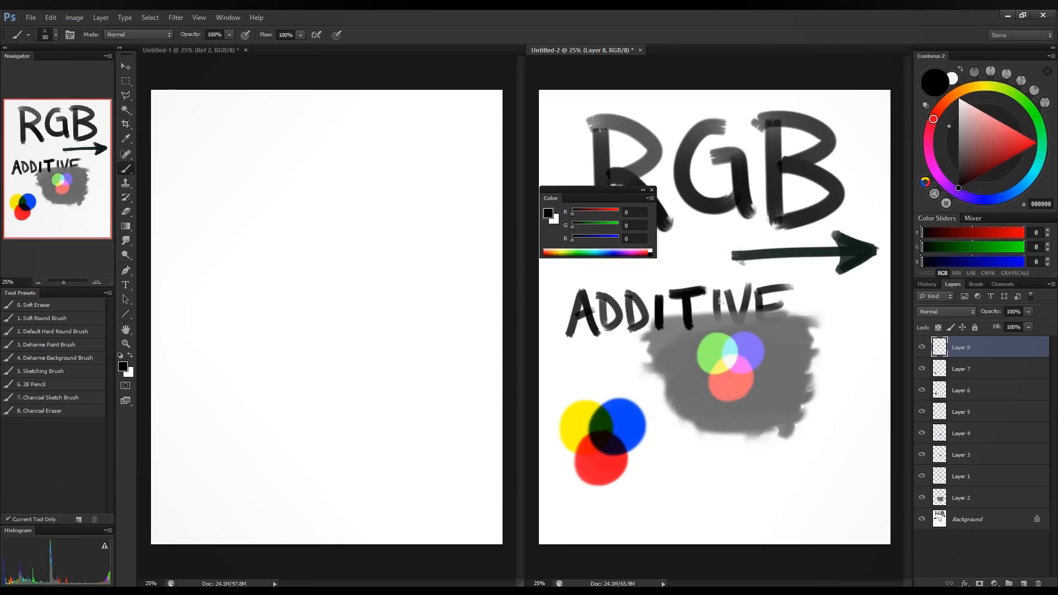
mouse_move(720, 287)
left_mouse_down()
mouse_move(721, 323)
mouse_move(736, 322)
left_mouse_up()
left_click_drag(737, 322, 754, 282)
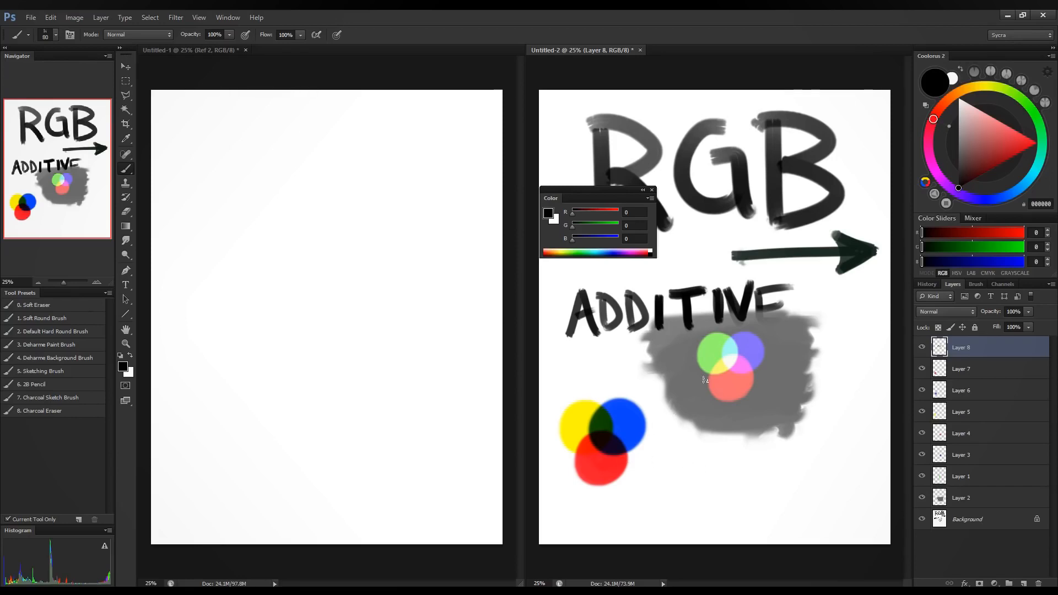
Hand-letter SUBTRACTIVE beside the yellow, blue and red dots, and draw arrows from both words to their dot diagrams.
left_click_drag(677, 469, 653, 493)
left_click_drag(678, 475, 700, 497)
mouse_move(701, 466)
left_mouse_down()
mouse_move(715, 478)
mouse_move(708, 497)
left_mouse_up()
mouse_move(606, 344)
left_mouse_down()
mouse_move(667, 364)
mouse_move(660, 375)
left_mouse_up()
mouse_move(721, 464)
left_mouse_down()
mouse_move(750, 457)
mouse_move(737, 496)
left_mouse_up()
mouse_move(749, 465)
left_mouse_down()
mouse_move(750, 495)
mouse_move(774, 489)
left_mouse_up()
mouse_move(771, 495)
left_mouse_down()
mouse_move(792, 495)
mouse_move(822, 466)
mouse_move(828, 489)
mouse_move(841, 485)
left_mouse_up()
mouse_move(848, 452)
left_mouse_down()
mouse_move(859, 481)
mouse_move(868, 451)
left_mouse_up()
mouse_move(871, 454)
left_mouse_down()
mouse_move(872, 490)
mouse_move(889, 453)
left_mouse_up()
left_click_drag(874, 471, 887, 469)
mouse_move(642, 508)
left_mouse_down()
mouse_move(599, 487)
mouse_move(609, 500)
left_mouse_up()
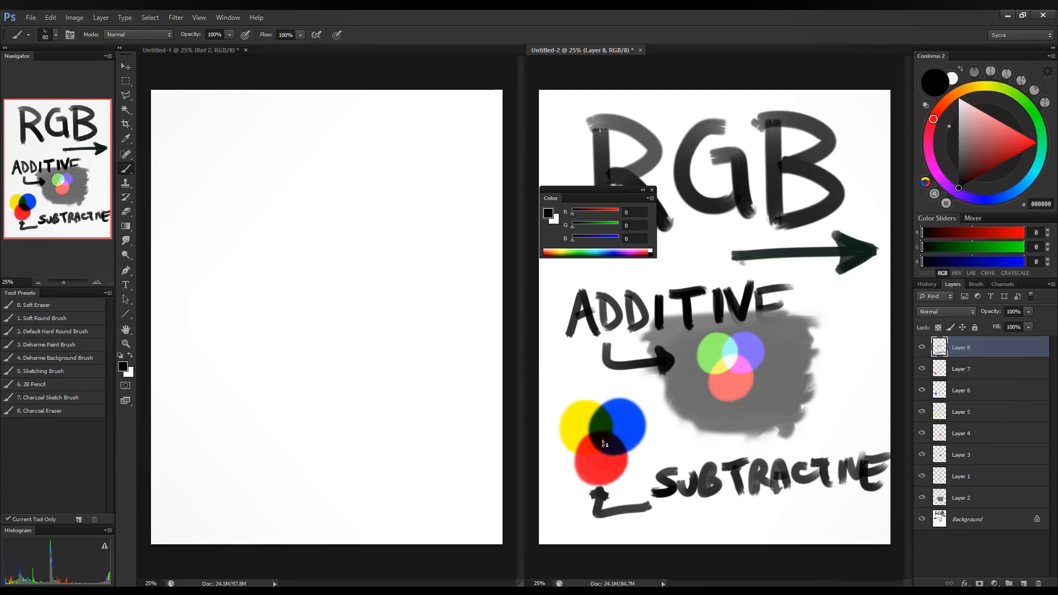
Lighten the subtractive diagram's blue dot layer with Hue/Saturation at Lightness +36.
left_click(968, 389)
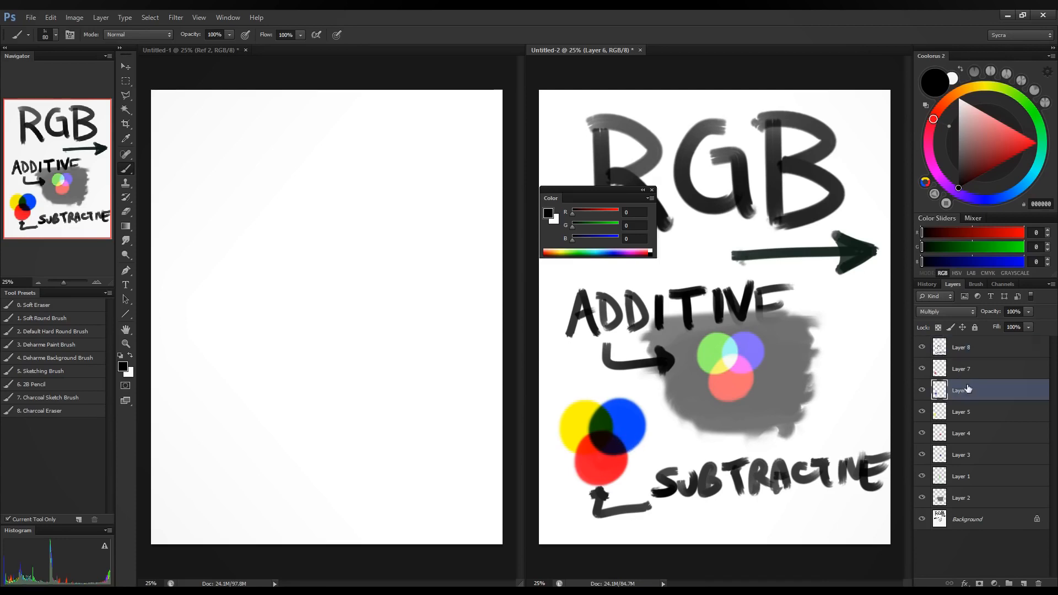
key("ctrl+u")
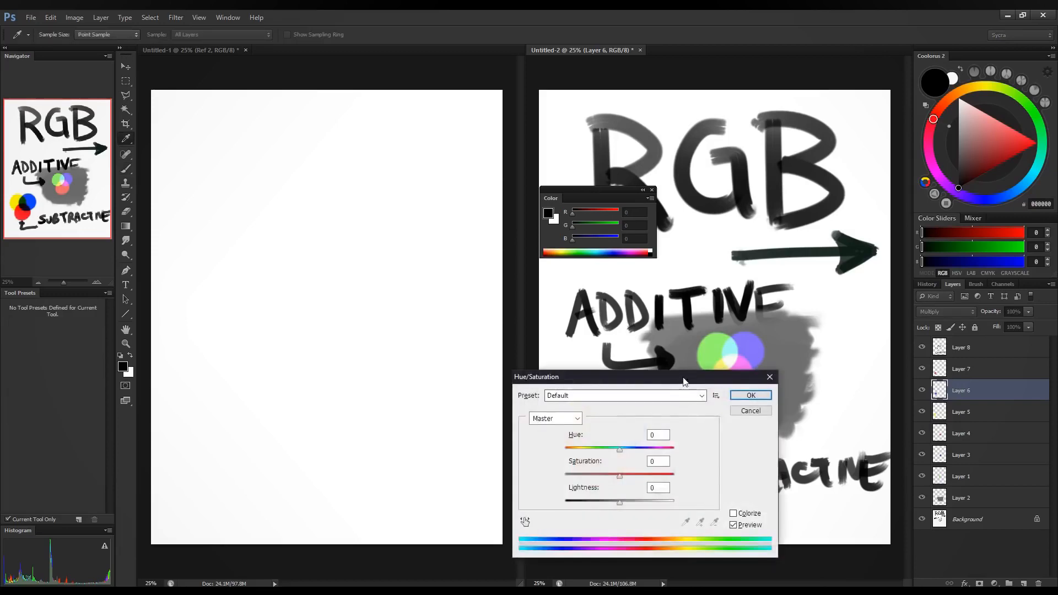
left_click_drag(685, 382, 872, 236)
left_click_drag(810, 357, 827, 356)
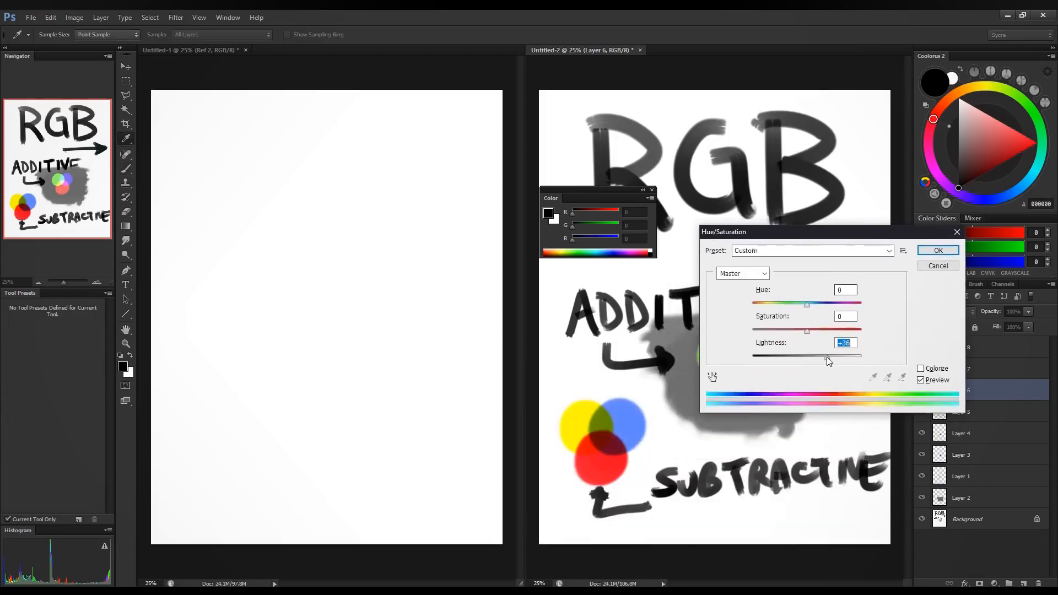
left_click(938, 251)
Lighten the subtractive diagram's red dot layer with Hue/Saturation at Lightness +47.
left_click(936, 369)
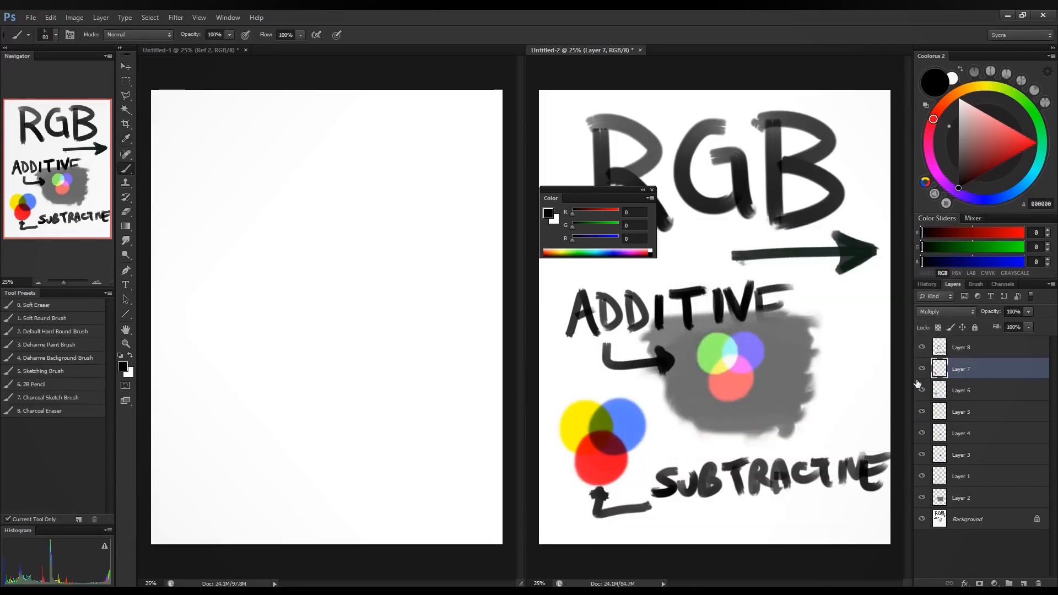
key("ctrl+u")
left_click_drag(810, 357, 833, 358)
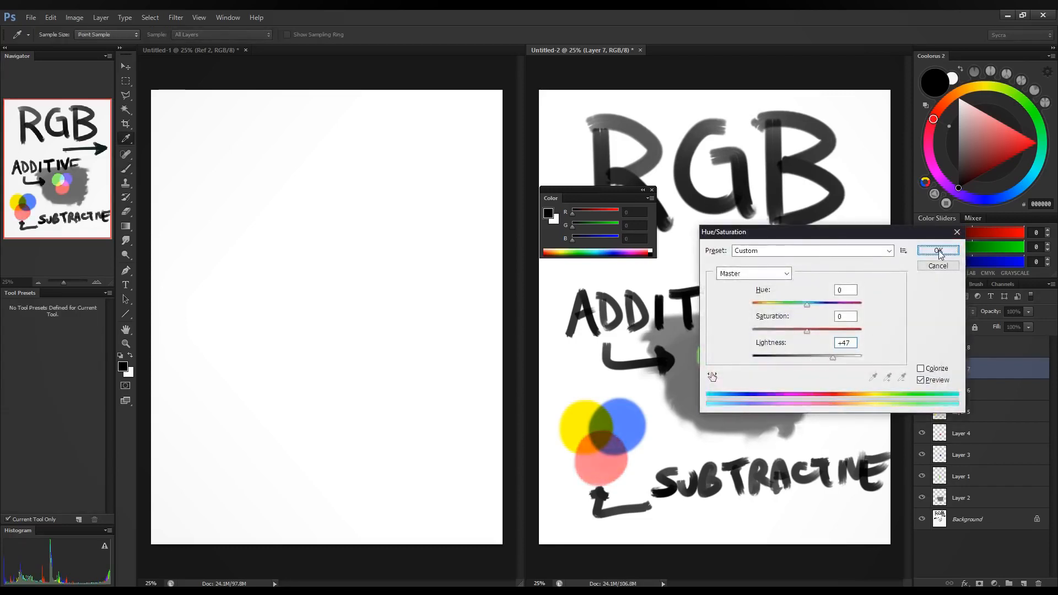
left_click(938, 251)
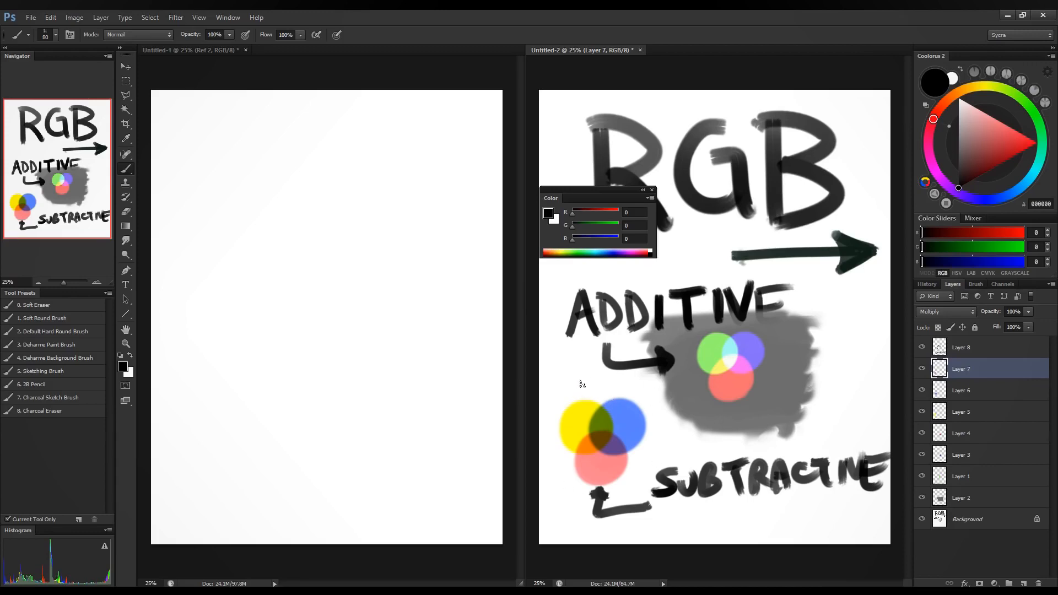
Draw a thick black rounded frame around the additive dots and touch up ADDITIVE's E on the top layer with a size 45 brush.
mouse_move(778, 322)
left_mouse_down()
mouse_move(740, 323)
mouse_move(672, 362)
mouse_move(721, 420)
mouse_move(792, 360)
mouse_move(742, 330)
left_mouse_up()
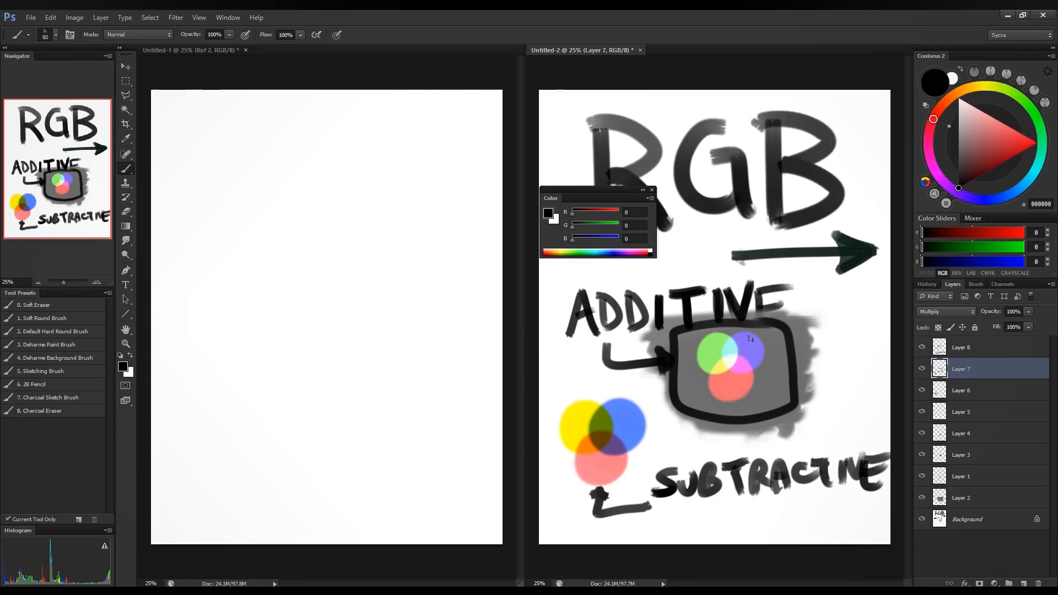
left_click(961, 347)
key("bracketleft")
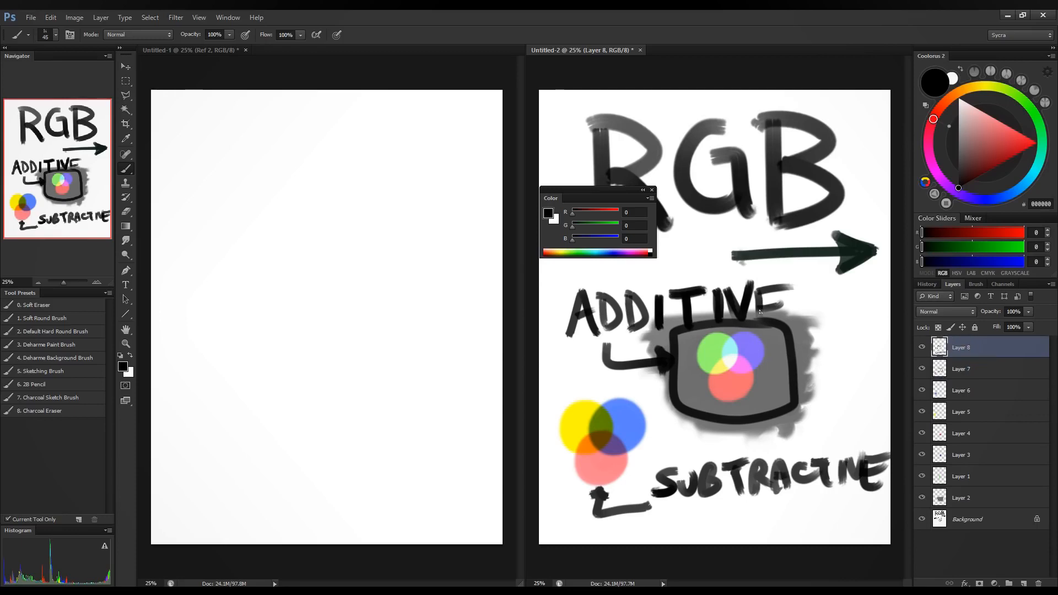
mouse_move(757, 300)
left_mouse_down()
mouse_move(763, 320)
mouse_move(797, 317)
mouse_move(784, 305)
left_mouse_up()
Clear the page by deleting all layers above the Background and filling it with white, and add a new empty layer.
left_click(987, 499, "shift")
key("Delete")
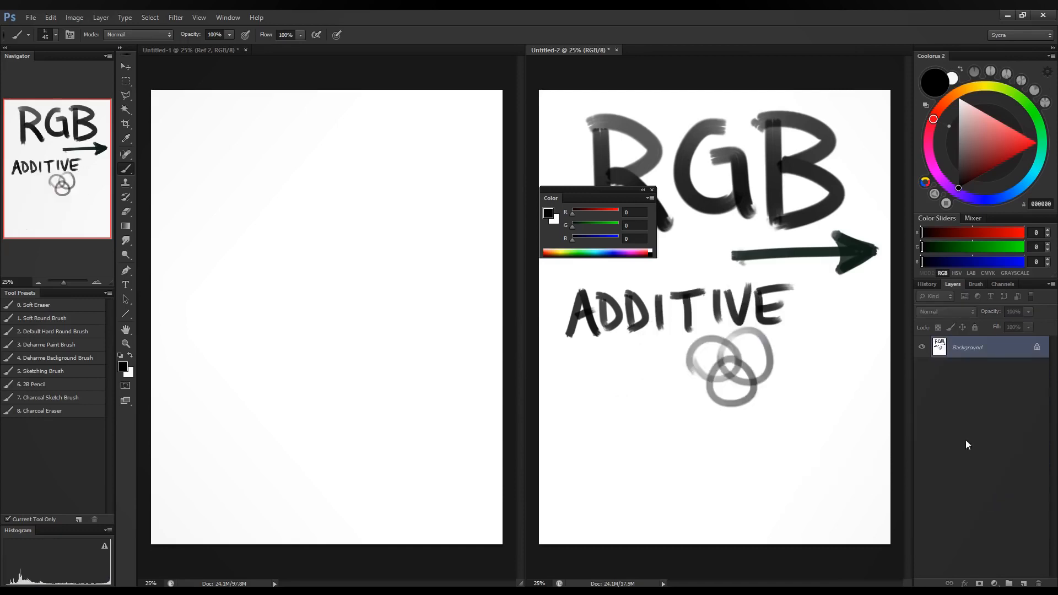
key("ctrl+BackSpace")
left_click_drag(597, 187, 492, 134)
left_click(1022, 583)
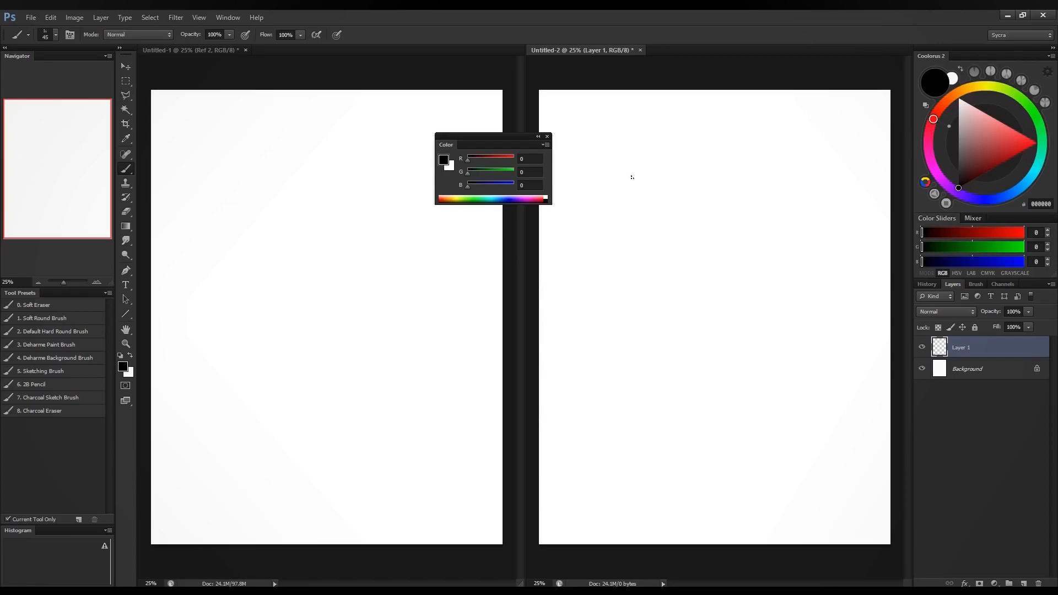
mouse_move(614, 148)
left_mouse_down()
mouse_move(617, 187)
mouse_move(648, 190)
left_mouse_up()
left_click_drag(656, 148, 660, 190)
mouse_move(679, 154)
left_mouse_down()
mouse_move(681, 194)
mouse_move(703, 147)
mouse_move(726, 190)
left_mouse_up()
mouse_move(721, 149)
left_mouse_down()
mouse_move(750, 154)
mouse_move(756, 190)
mouse_move(800, 183)
mouse_move(792, 167)
left_mouse_up()
mouse_move(810, 168)
left_mouse_down()
mouse_move(812, 191)
mouse_move(843, 188)
left_mouse_up()
left_click_drag(843, 187, 838, 141)
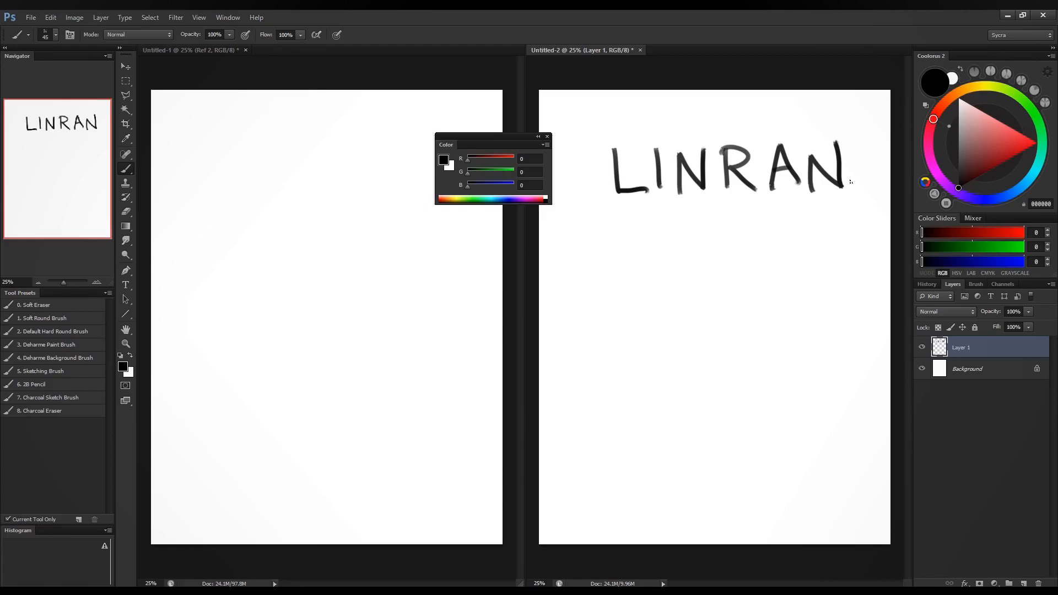
left_click_drag(617, 202, 866, 203)
key("ctrl+z")
key("ctrl+alt+z")
key("ctrl+alt+z")
key("ctrl+alt+z")
key("ctrl+alt+z")
key("ctrl+alt+z")
key("ctrl+alt+z")
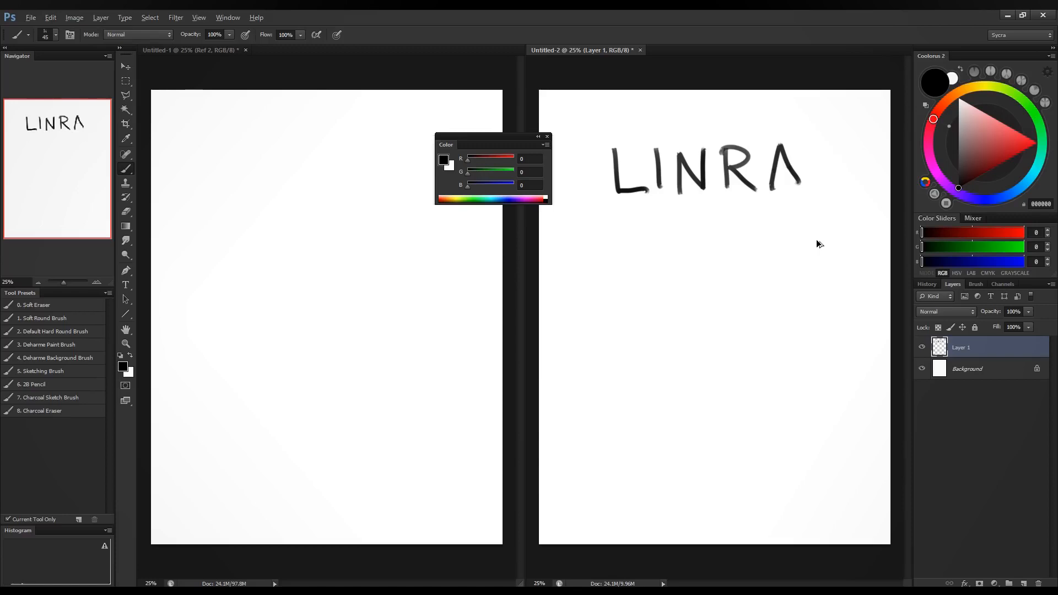
key("ctrl+alt+z")
key("ctrl+alt+z")
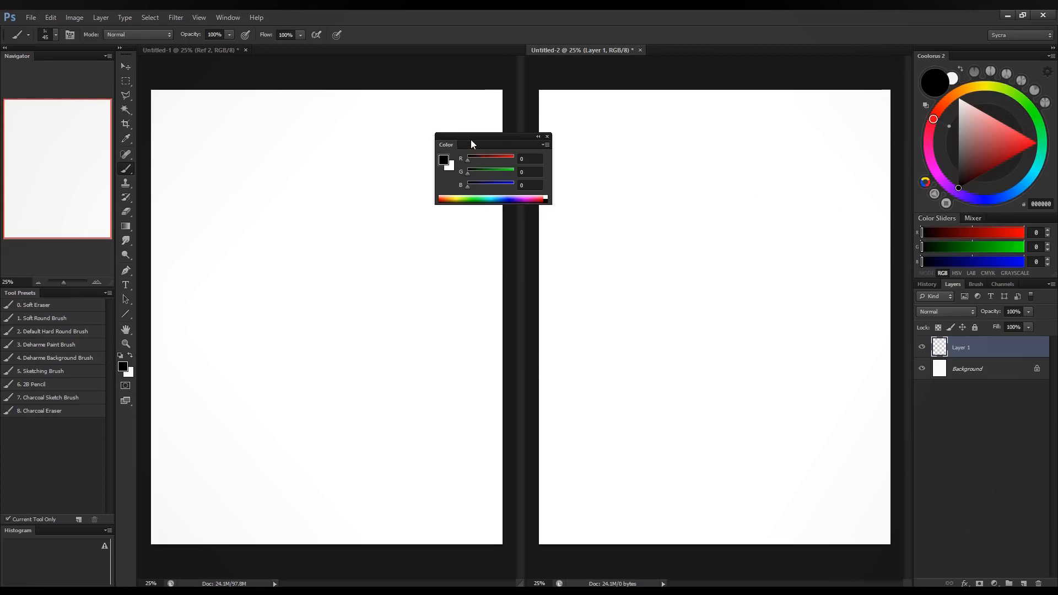
Move the floating color sliders off the page and hand-letter R, G and B in black as a column on the new layer.
left_click_drag(511, 138, 476, 64)
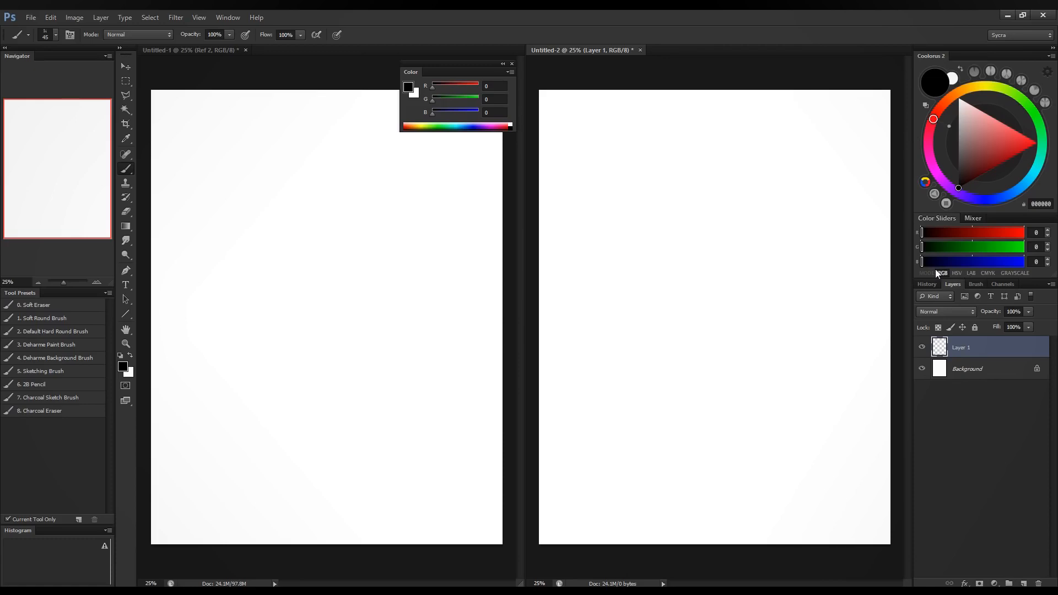
left_click_drag(570, 159, 574, 189)
mouse_move(572, 161)
left_mouse_down()
mouse_move(602, 188)
mouse_move(598, 234)
mouse_move(579, 269)
mouse_move(592, 275)
mouse_move(578, 280)
left_mouse_up()
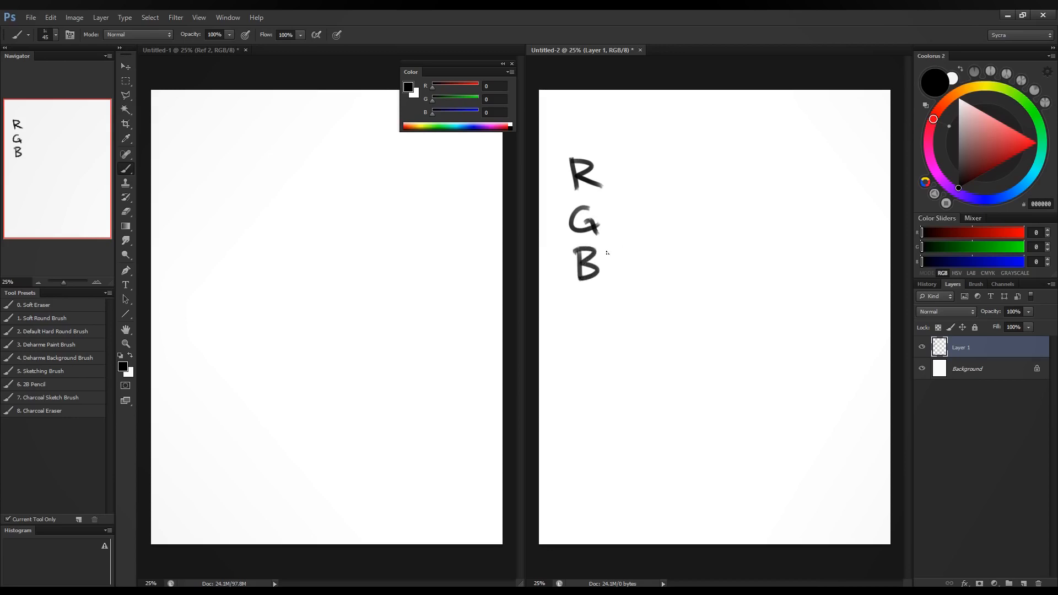
Draw a long horizontal slider bar outline beside each of the letters R, G and B.
mouse_move(608, 243)
left_mouse_down()
mouse_move(611, 281)
mouse_move(821, 241)
left_mouse_up()
left_click_drag(610, 279, 825, 241)
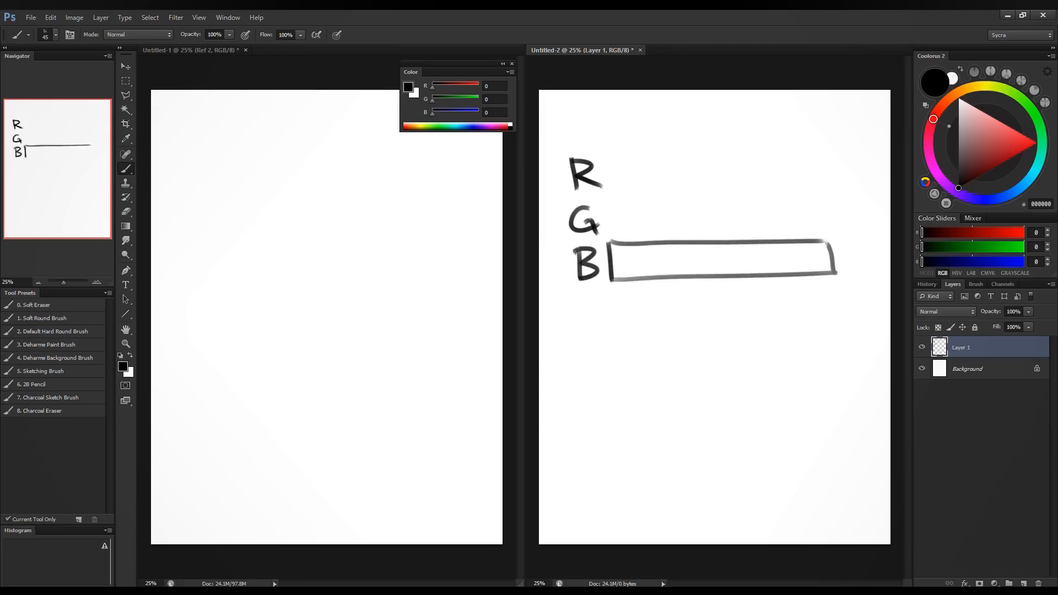
mouse_move(605, 205)
left_mouse_down()
mouse_move(611, 233)
mouse_move(827, 229)
mouse_move(822, 200)
mouse_move(604, 207)
left_mouse_up()
mouse_move(606, 157)
left_mouse_down()
mouse_move(609, 190)
mouse_move(838, 181)
left_mouse_up()
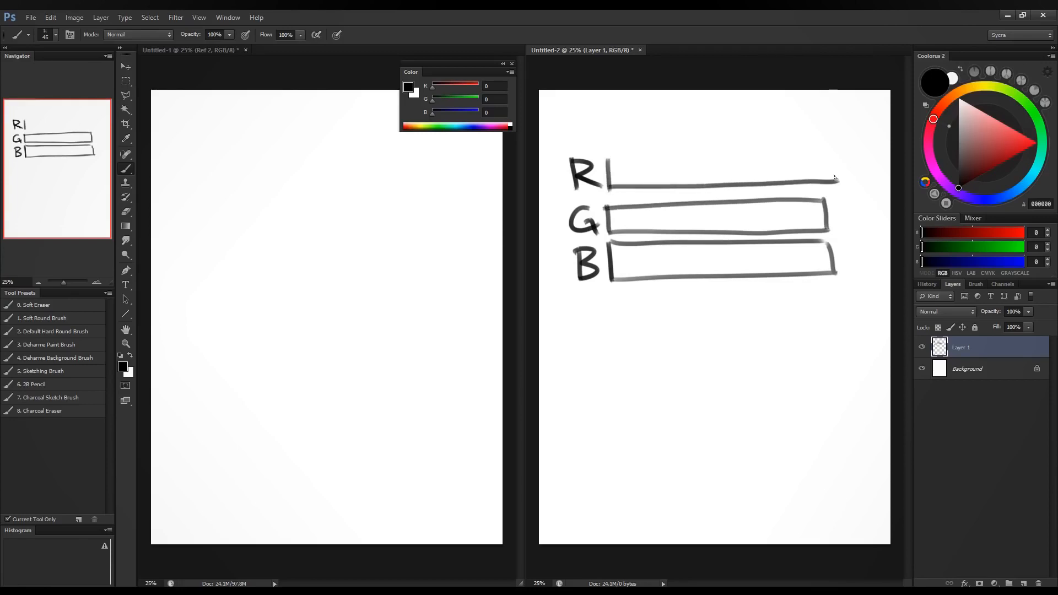
mouse_move(605, 157)
left_mouse_down()
mouse_move(827, 159)
mouse_move(822, 180)
mouse_move(823, 150)
mouse_move(601, 159)
left_mouse_up()
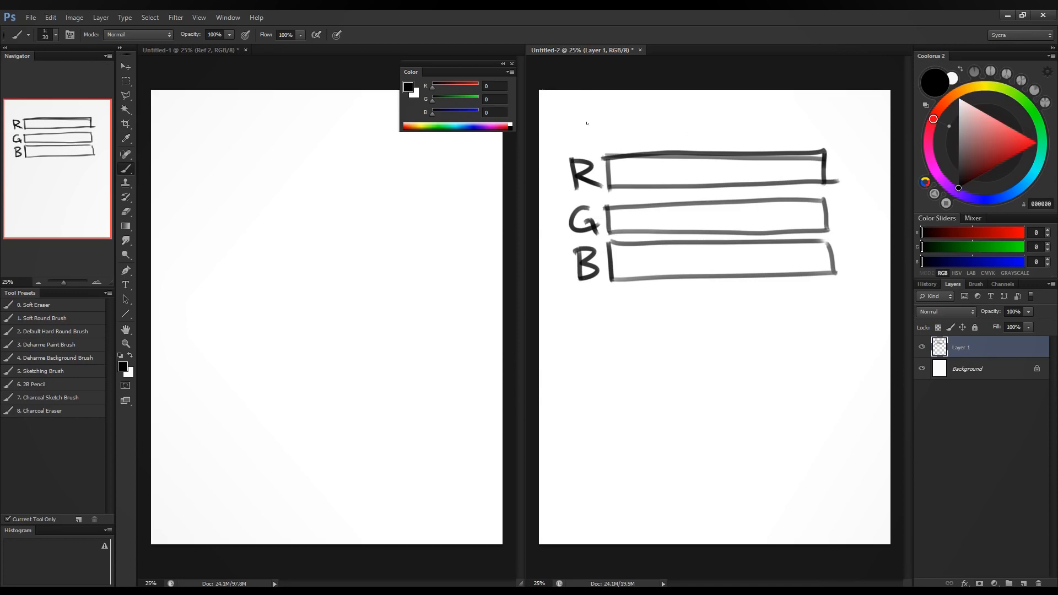
Hand-letter DARK and LIGHT above the two ends of the slider bars, each with an arrow pointing down to the R bar.
left_click_drag(596, 108, 600, 148)
left_click_drag(606, 137, 596, 135)
mouse_move(571, 98)
left_mouse_down()
mouse_move(578, 110)
mouse_move(615, 109)
left_mouse_up()
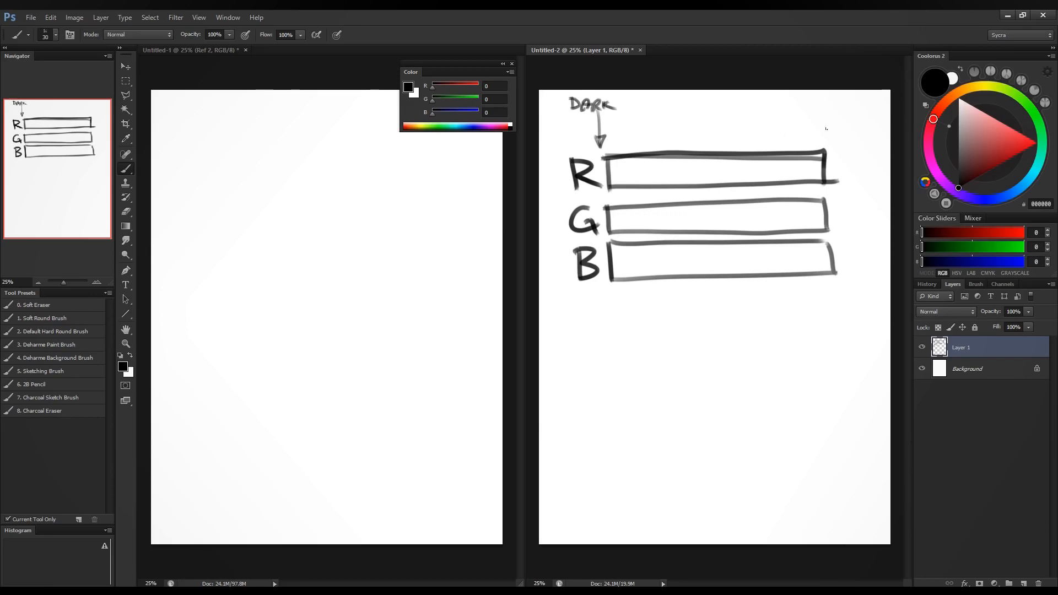
left_click_drag(821, 118, 829, 136)
left_click_drag(803, 99, 812, 111)
mouse_move(816, 100)
left_mouse_down()
mouse_move(816, 112)
mouse_move(841, 113)
mouse_move(852, 100)
left_mouse_up()
left_click_drag(846, 102, 845, 115)
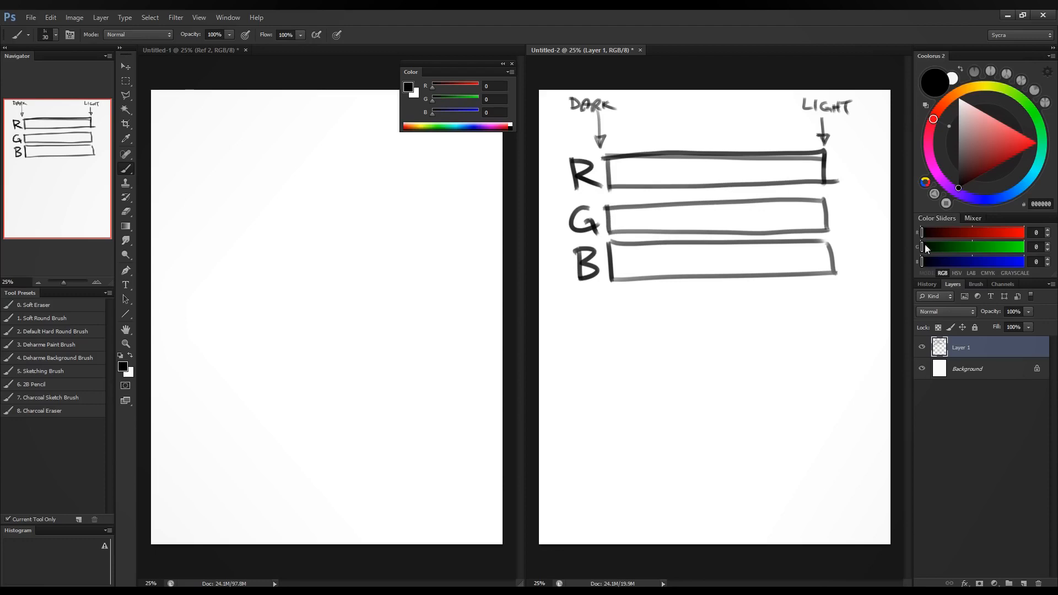
mouse_move(923, 234)
left_mouse_down()
mouse_move(953, 233)
mouse_move(931, 231)
left_mouse_up()
mouse_move(609, 157)
left_mouse_down()
mouse_move(611, 270)
mouse_move(611, 156)
mouse_move(613, 187)
left_mouse_up()
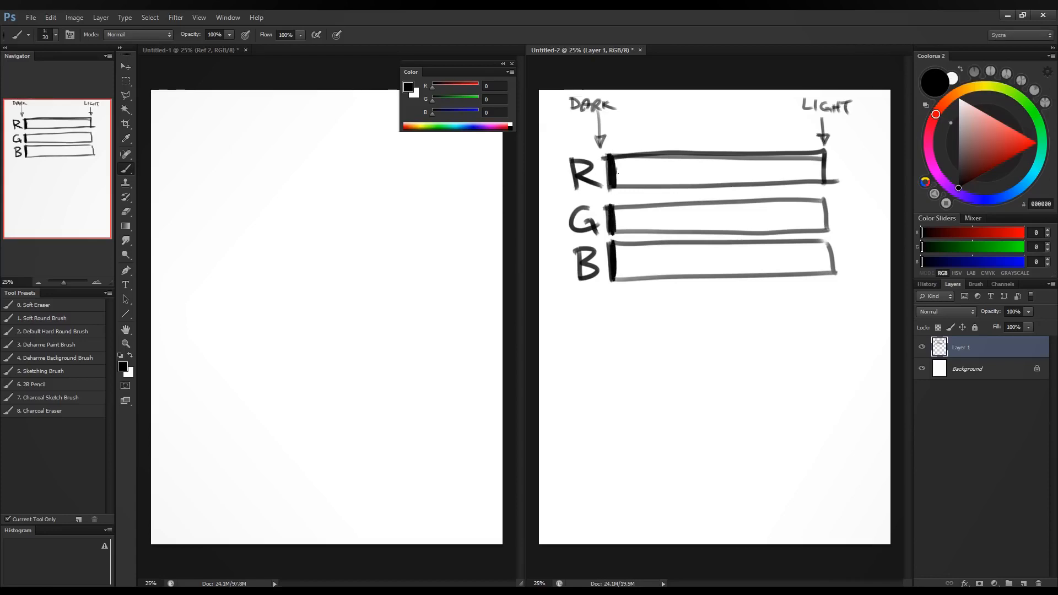
key("ctrl+alt+z")
key("ctrl+alt+z")
key("ctrl+alt+z")
key("ctrl+alt+z")
key("ctrl+alt+z")
key("ctrl+alt+z")
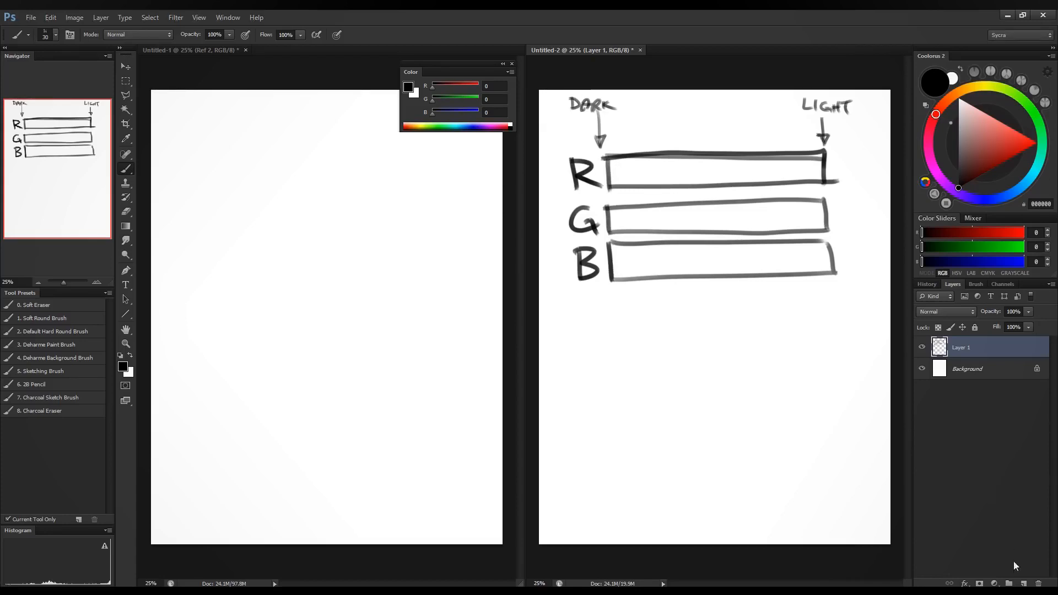
On a new layer, paint a red handle at the dark end of the R bar and a green one on the G bar.
left_click(1023, 582)
left_click_drag(1030, 145, 1054, 148)
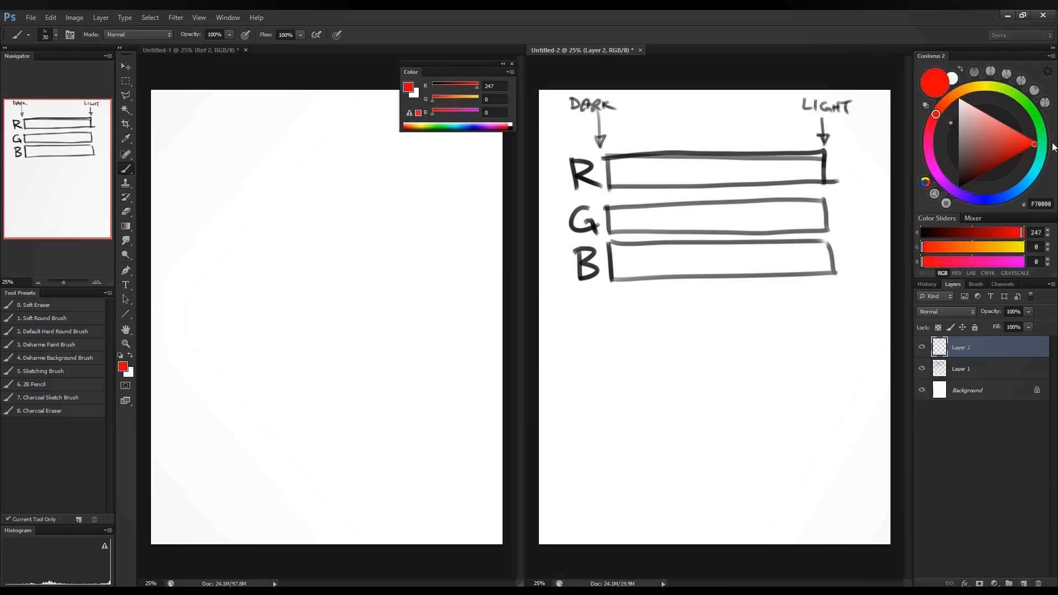
left_click_drag(612, 186, 610, 156)
left_click(1023, 583)
left_click(958, 370)
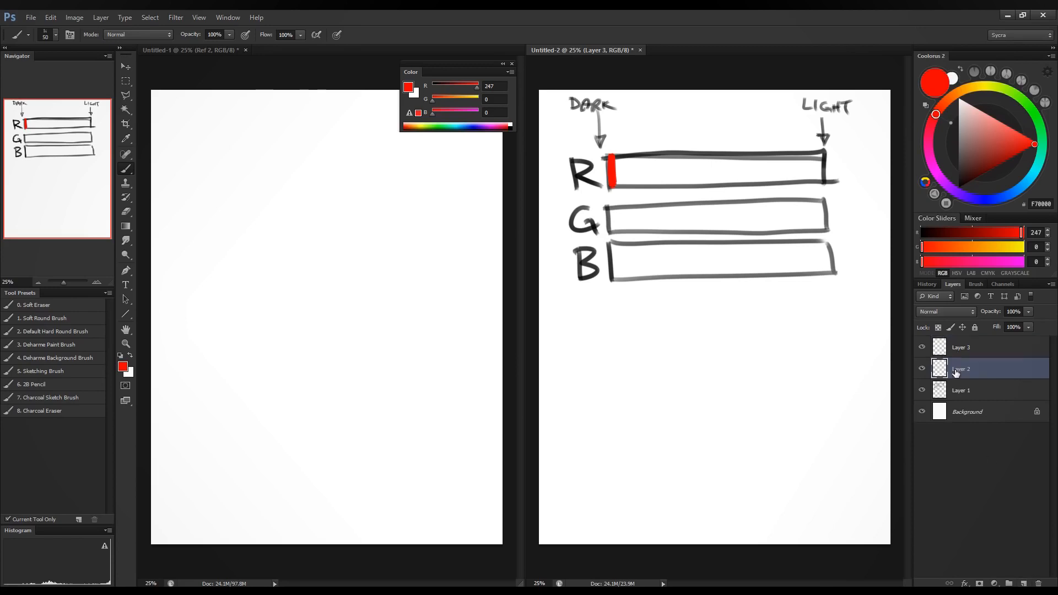
left_click_drag(1037, 133, 1035, 115)
left_click_drag(611, 234, 610, 207)
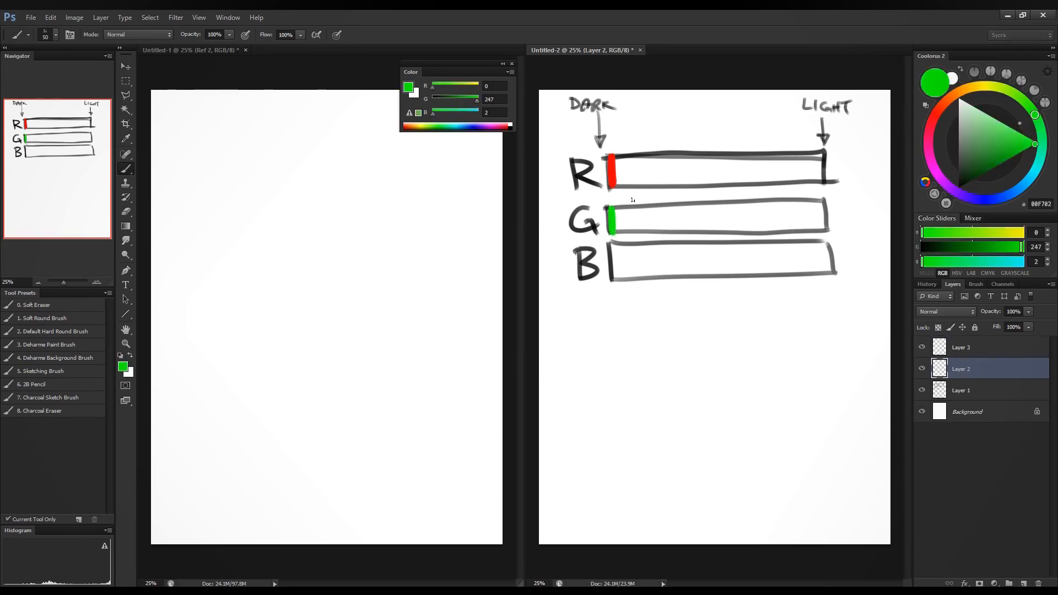
On another new layer, paint a blue handle at the dark end of the B bar and a black swatch below the bars.
left_click(1023, 582)
left_click(982, 202)
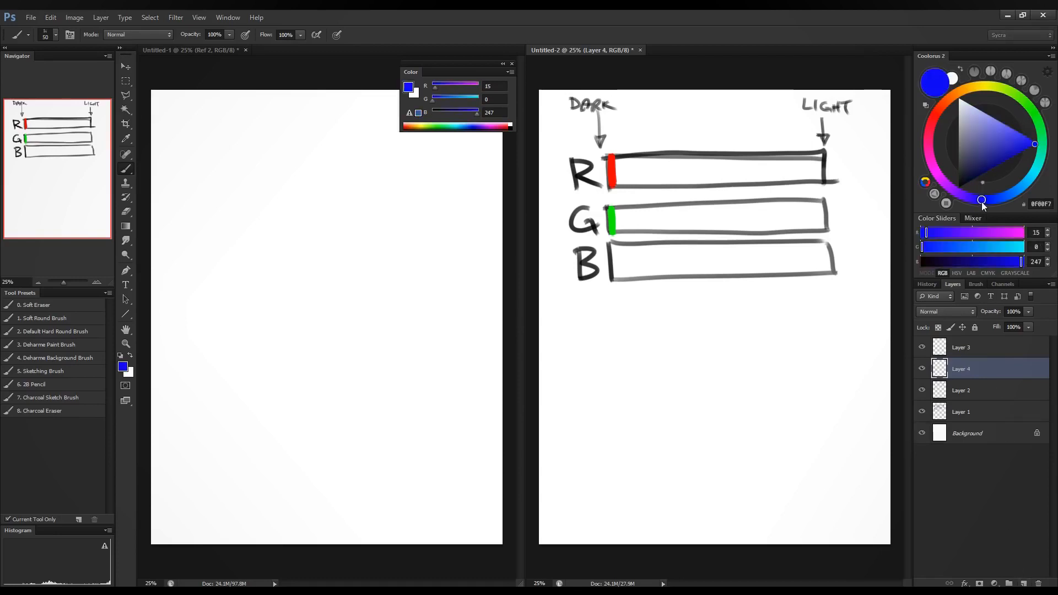
left_click_drag(613, 244, 616, 280)
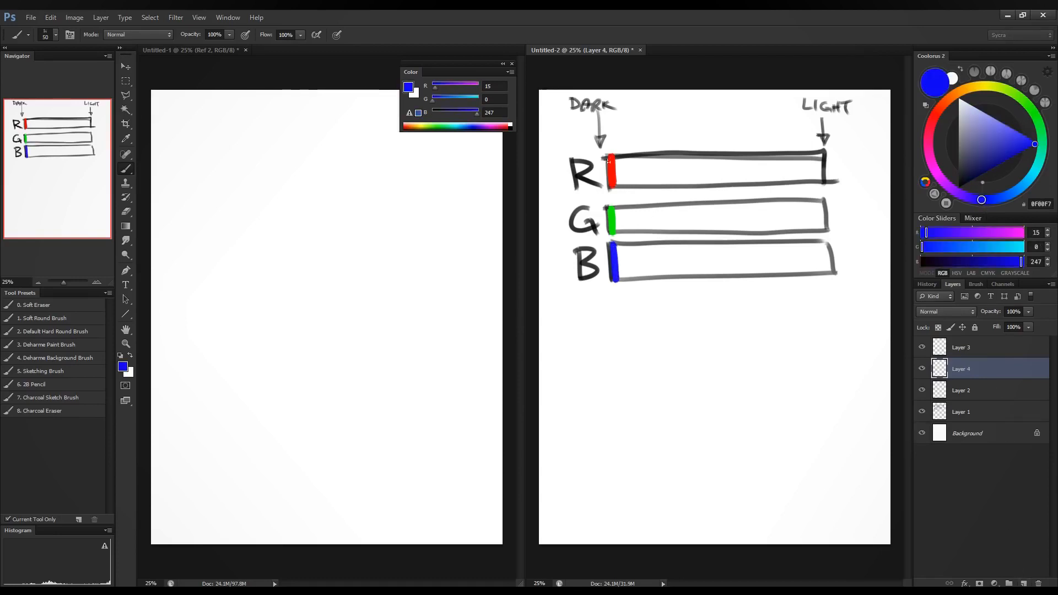
left_click_drag(967, 180, 932, 241)
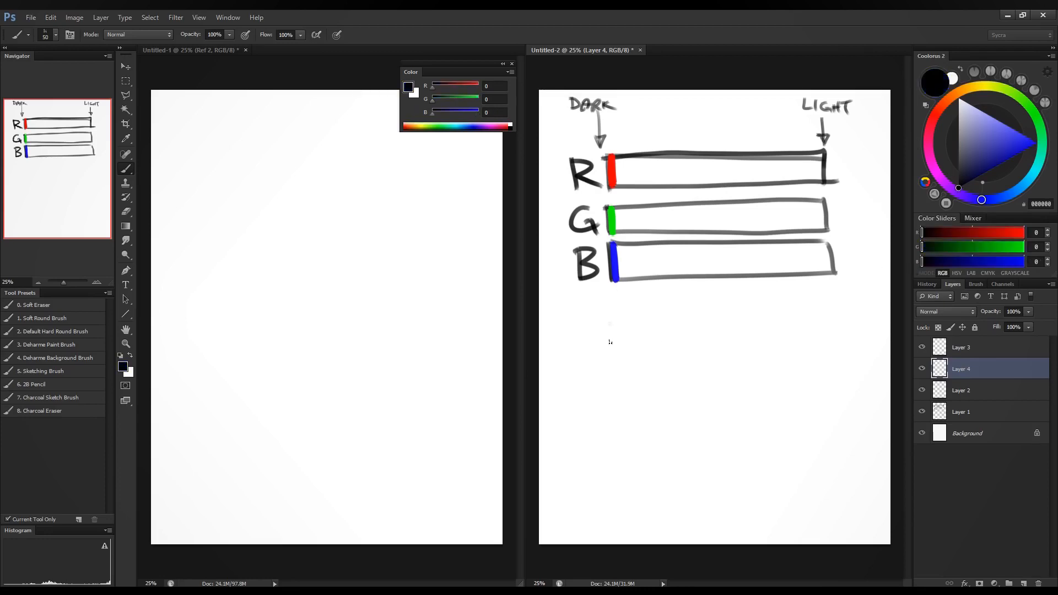
mouse_move(608, 318)
left_mouse_down()
mouse_move(606, 367)
mouse_move(605, 316)
left_mouse_up()
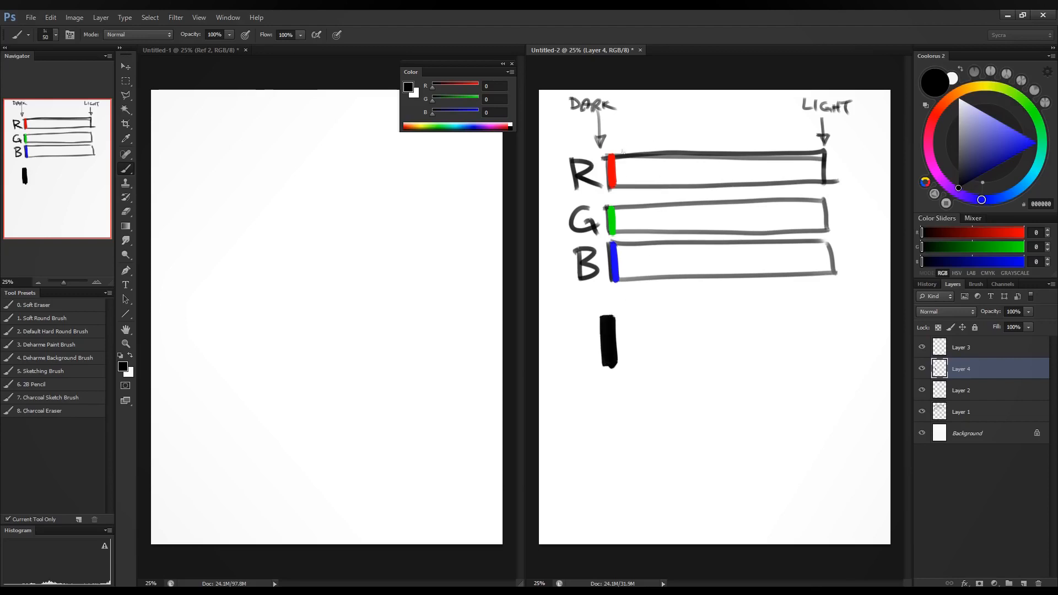
mouse_move(616, 146)
left_mouse_down()
mouse_move(588, 167)
mouse_move(615, 148)
left_mouse_up()
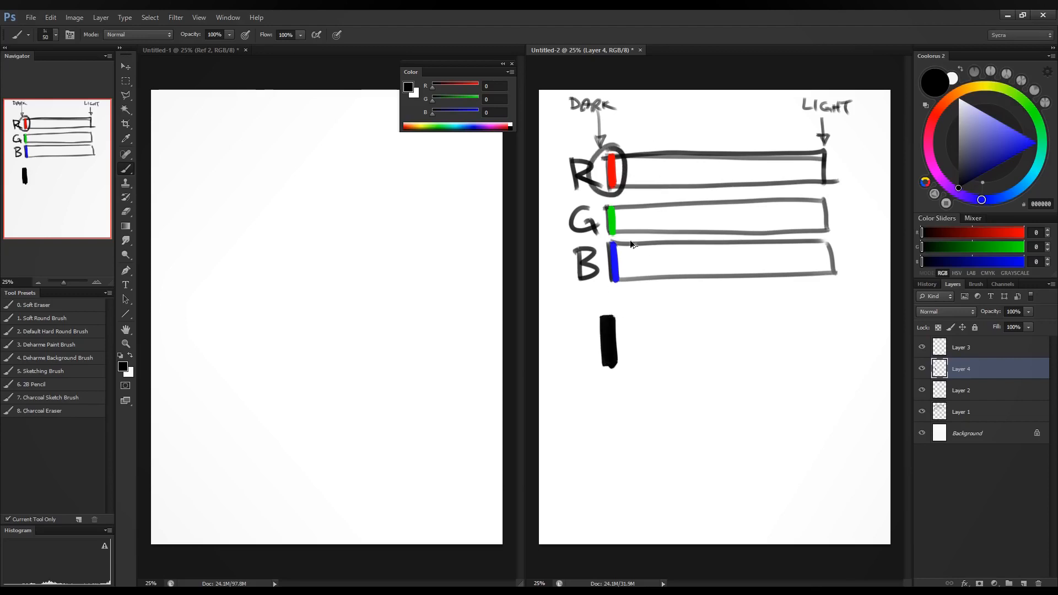
key("ctrl+z")
mouse_move(616, 199)
left_mouse_down()
mouse_move(624, 277)
mouse_move(609, 252)
mouse_move(626, 277)
left_mouse_up()
key("ctrl+z")
key("ctrl+z")
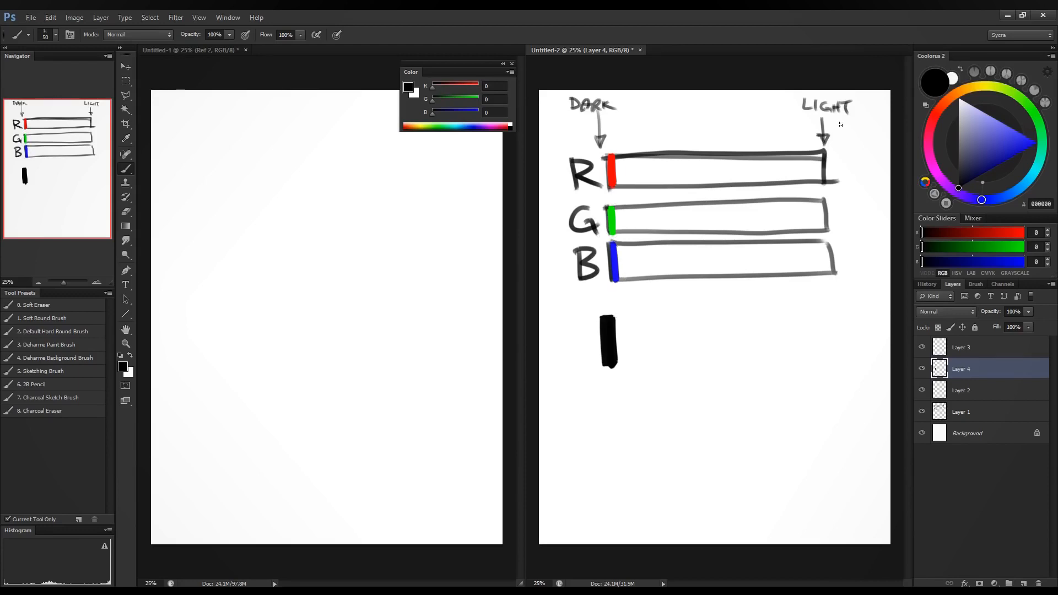
Letter 0% beside the DARK arrow and 100% beside the LIGHT arrow with a size 30 brush.
key("bracketleft")
key("bracketleft")
key("bracketleft")
mouse_move(620, 117)
left_mouse_down()
mouse_move(611, 126)
mouse_move(626, 114)
left_mouse_up()
left_click_drag(634, 109, 627, 129)
left_click_drag(853, 121, 851, 123)
mouse_move(863, 121)
left_mouse_down()
mouse_move(861, 130)
mouse_move(864, 122)
left_mouse_up()
left_click_drag(869, 119, 870, 134)
left_click_drag(877, 131, 878, 134)
Try moving Layer 3, and toggle the visibility of Layers 4 and 2 to find which one holds the red handle.
left_click(975, 348)
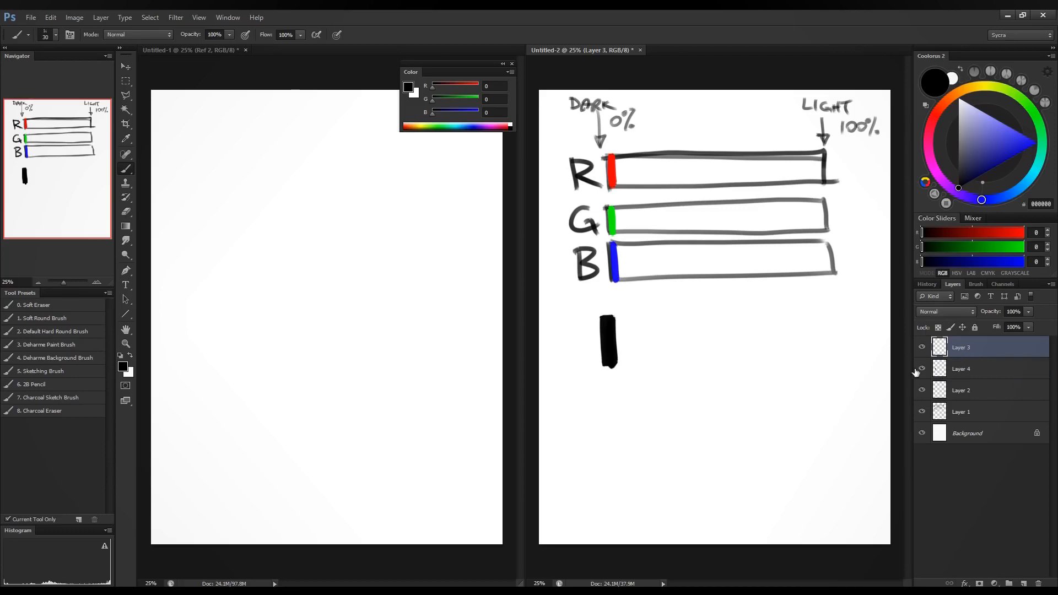
key("v")
left_click_drag(619, 177, 790, 249)
left_click(967, 364)
left_click(922, 369)
left_click(922, 369)
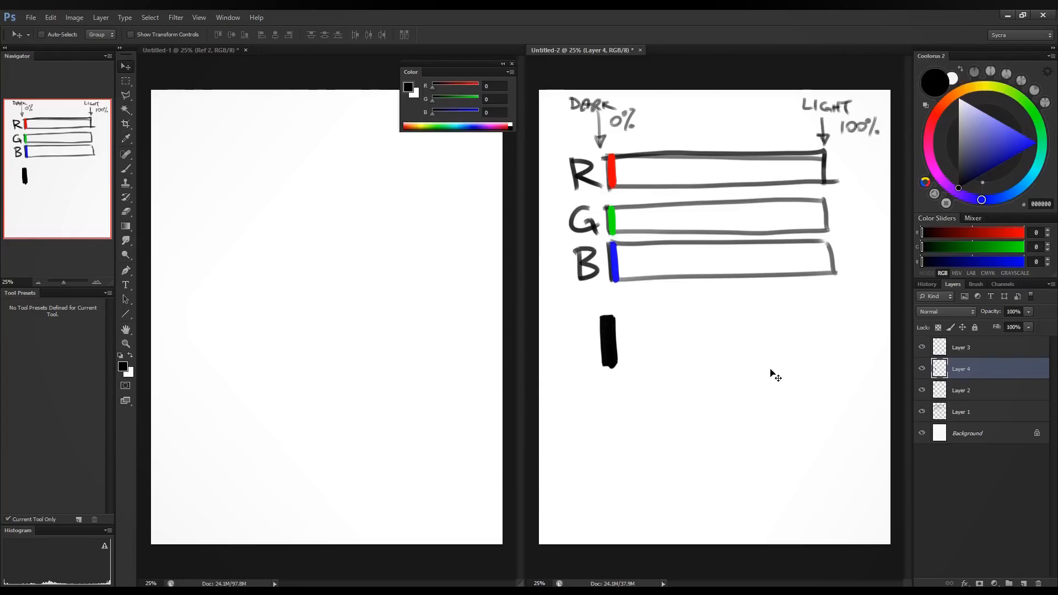
left_click(923, 392)
left_click(922, 391)
Cut the red handle from Layer 2 onto its own layer and move it to the light end of the R bar.
left_click(960, 388)
key("m")
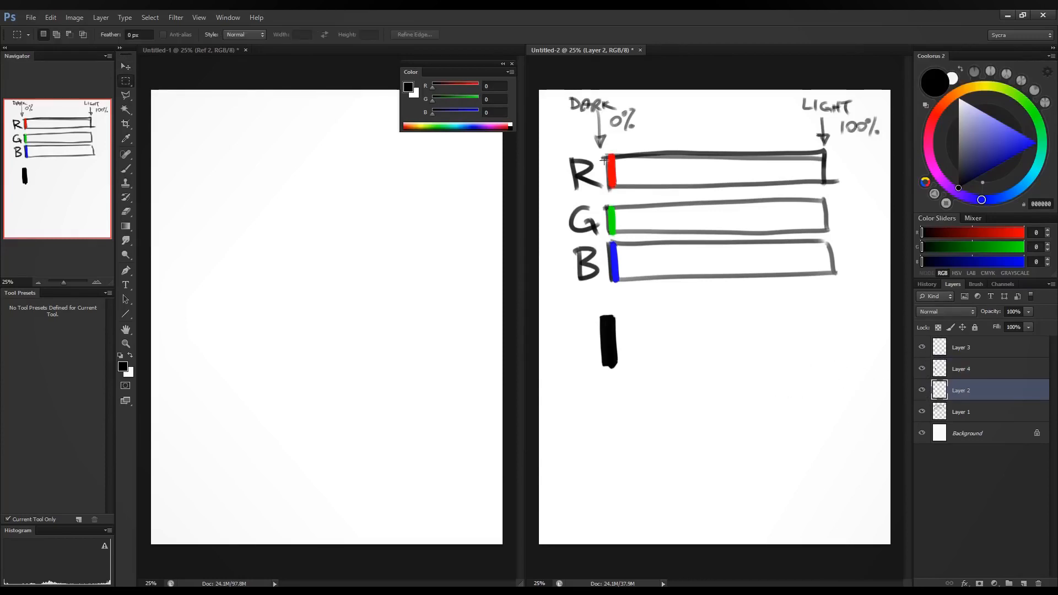
left_click_drag(594, 152, 647, 200)
key("ctrl+x")
key("ctrl+v")
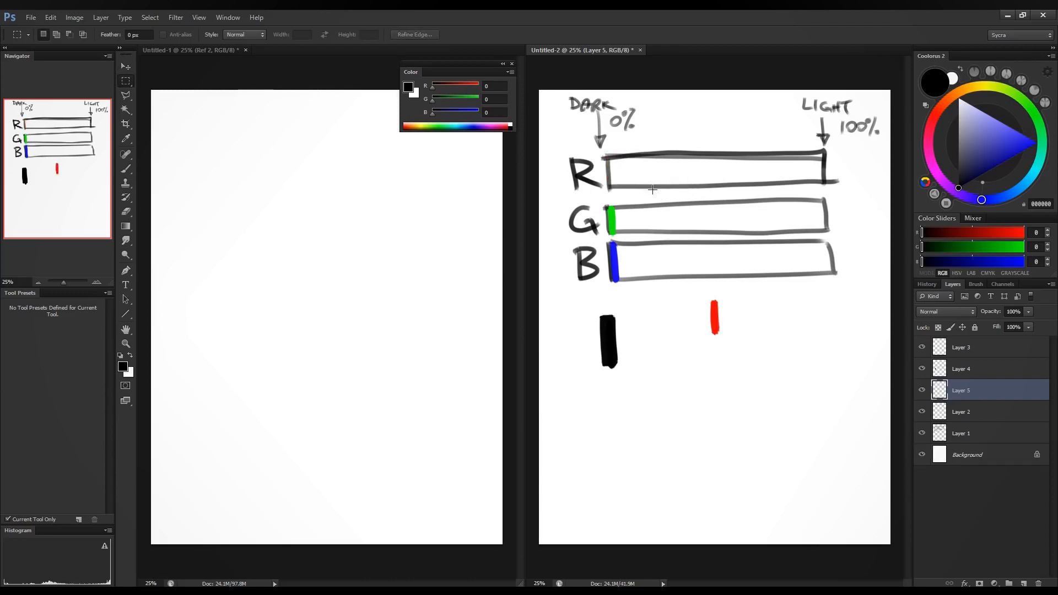
key("v")
left_click_drag(725, 314, 838, 168)
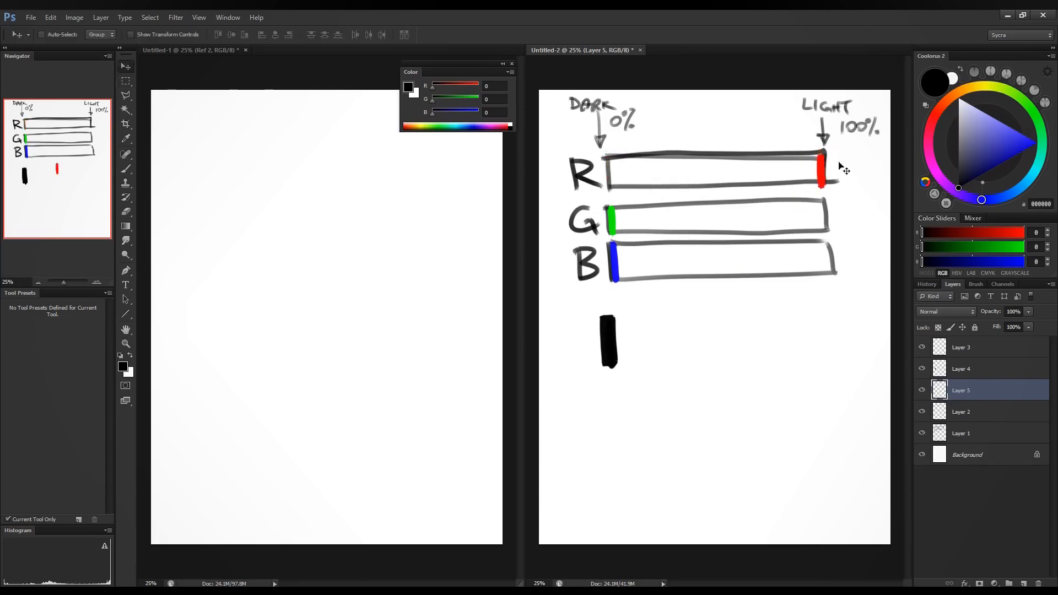
Cut the blue handle from Layer 4 onto its own layer and move it to the light end of the B bar.
left_click(963, 373)
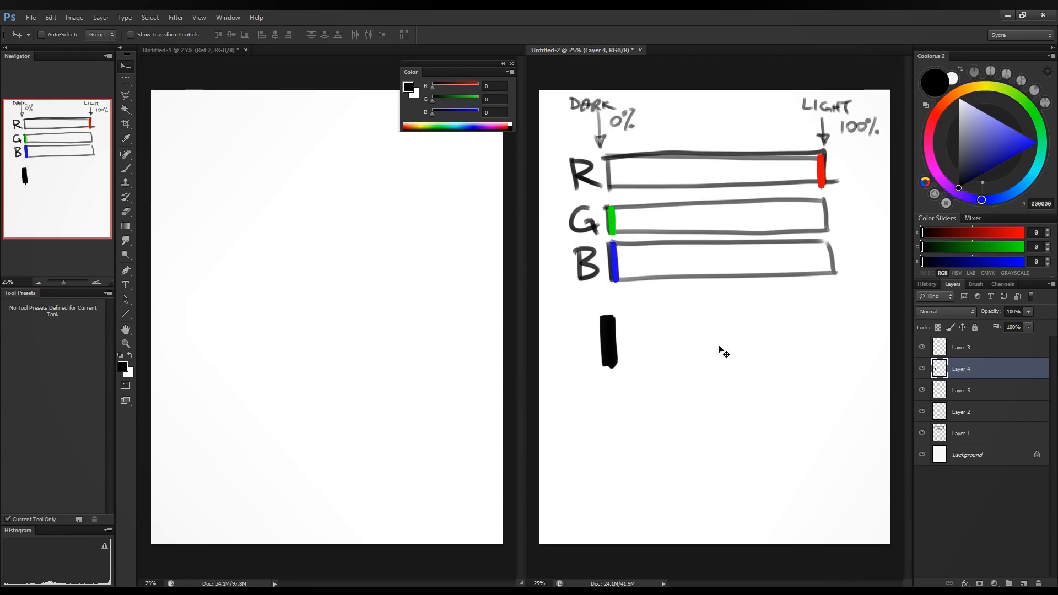
left_click_drag(715, 295, 852, 281)
key("ctrl+z")
key("m")
left_click_drag(594, 238, 651, 293)
key("ctrl+x")
key("ctrl+v")
key("v")
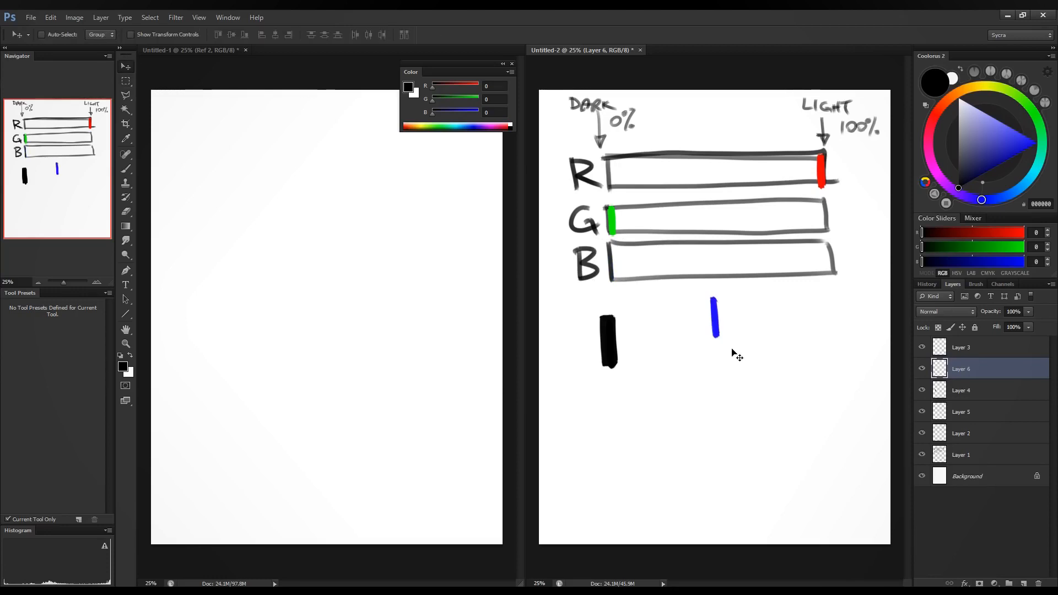
left_click_drag(727, 337, 855, 259)
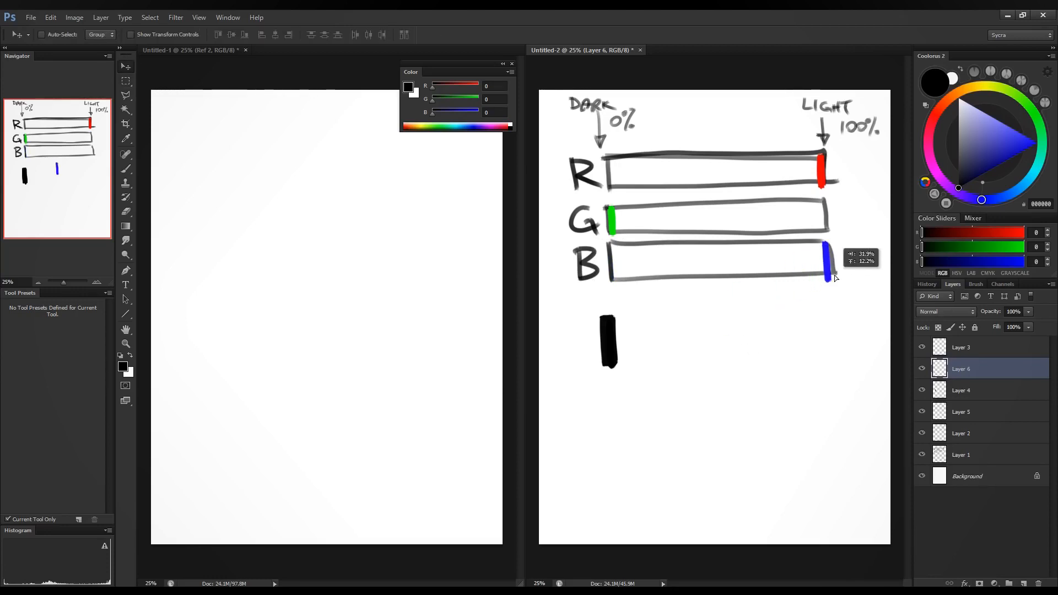
Place Layer 2 above Layer 4 in the stack and move its green handle to the light end of the G bar.
left_click(962, 386)
left_click(921, 411)
left_click(922, 412)
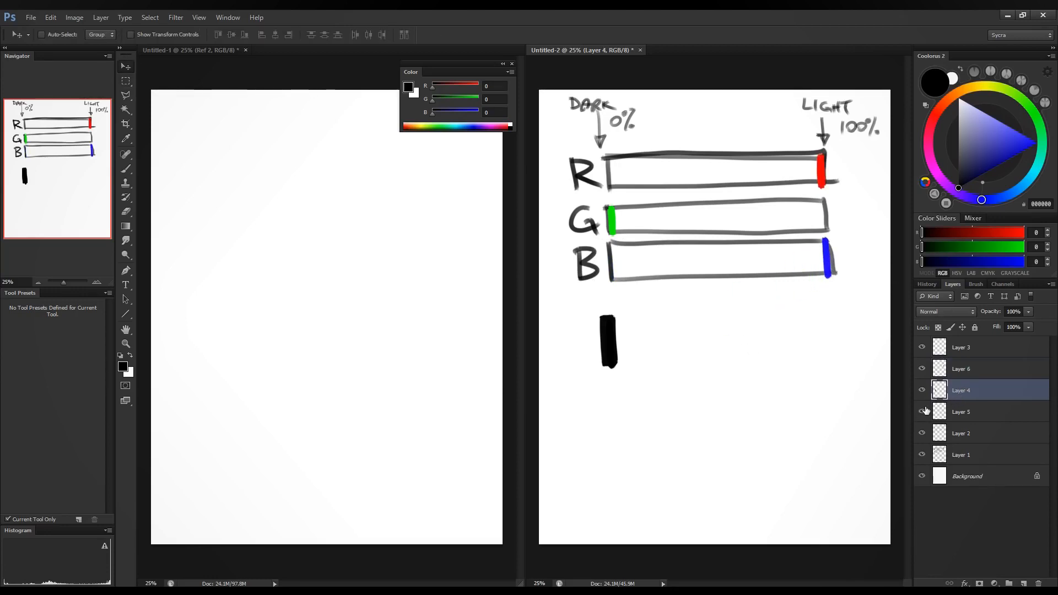
left_click(922, 369)
left_click(922, 369)
left_click(923, 433)
left_click(923, 433)
left_click_drag(960, 434, 977, 379)
left_click_drag(634, 223, 846, 220)
Sample white from the page and brush a swatch outline on Layer 4 below the light end of the bars.
left_click(948, 353)
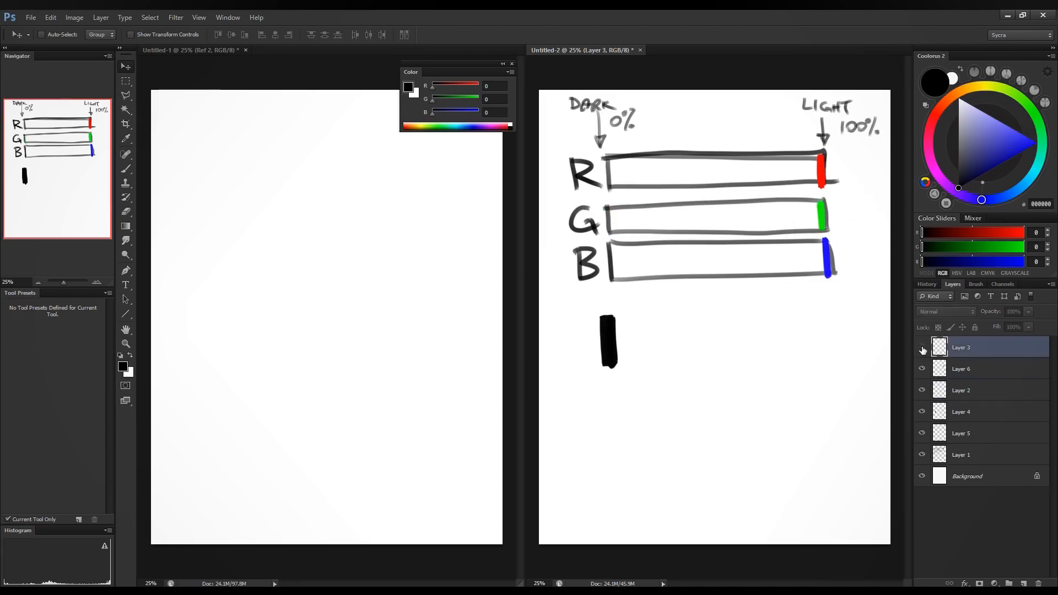
left_click(922, 411)
left_click(921, 411)
left_click(935, 414)
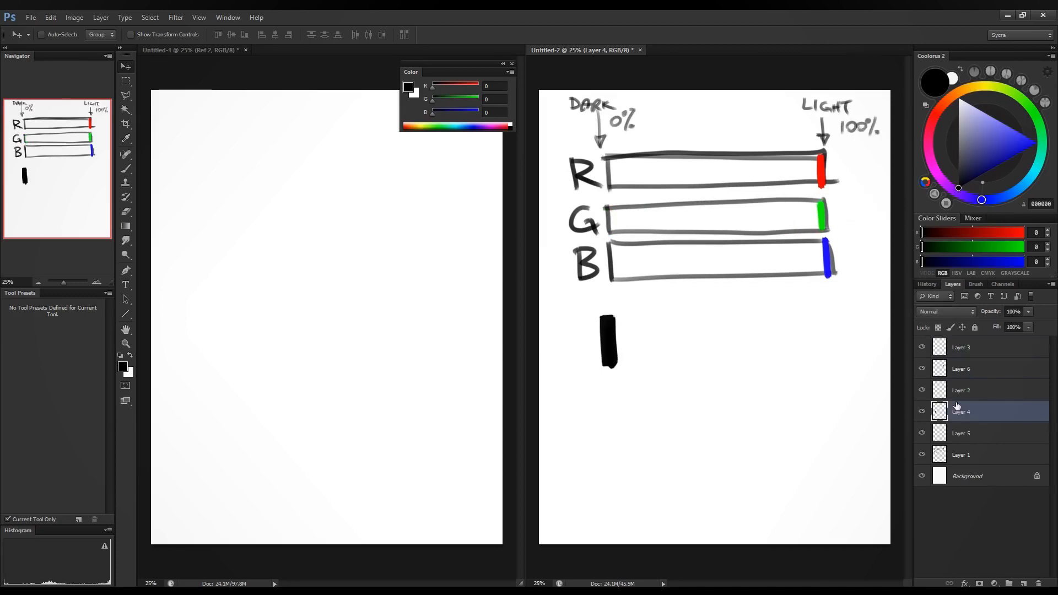
key("b")
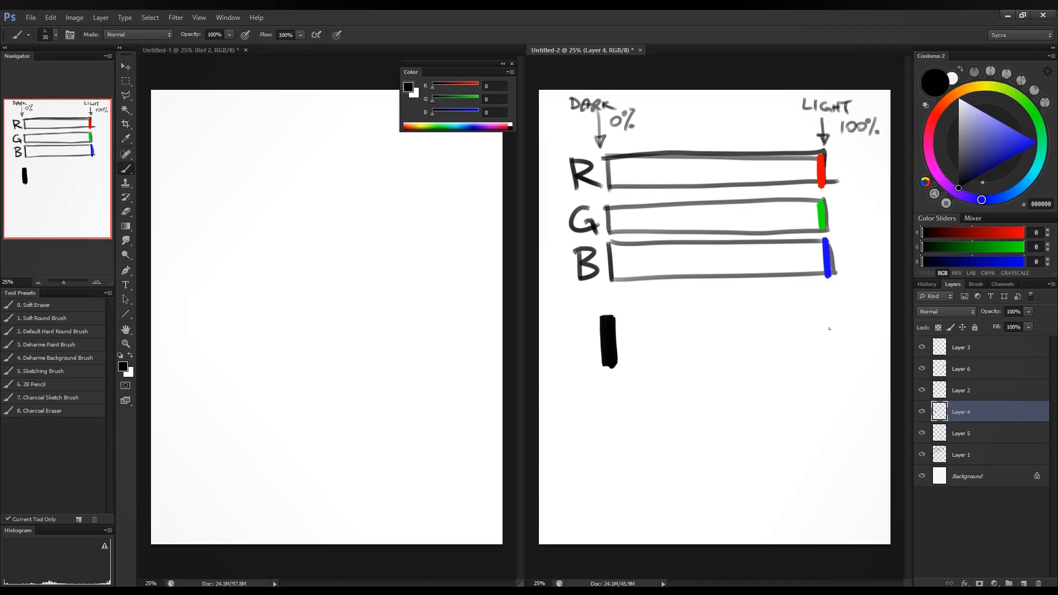
left_click(831, 325, "alt")
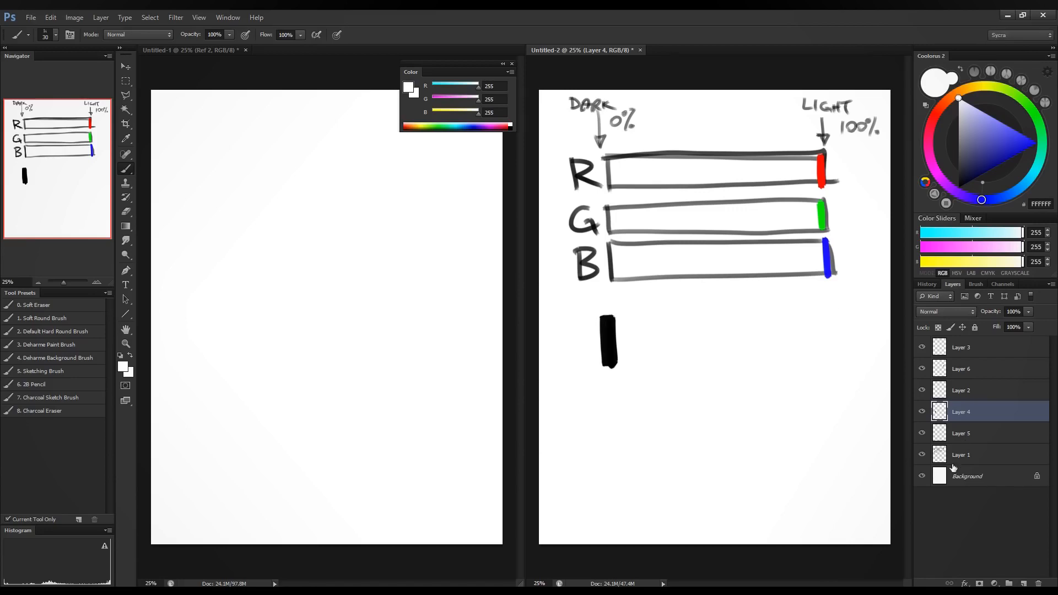
Fill the Background with grey RGB 181, 181, 181 and fill in the white swatch on Layer 3 with its sampled white.
left_click(959, 474)
left_click(958, 122)
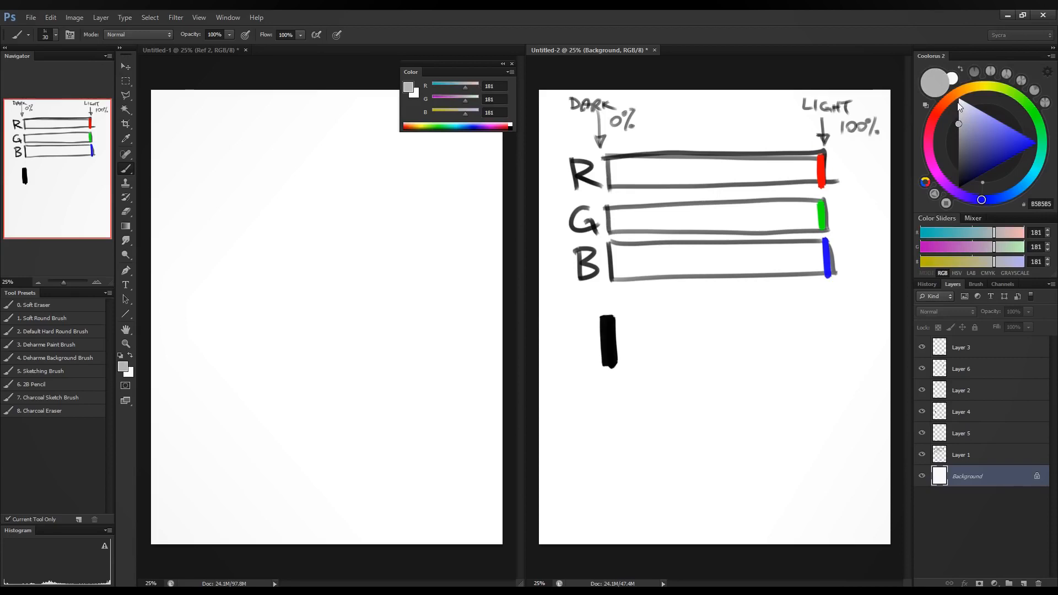
key("alt+BackSpace")
left_click(968, 349)
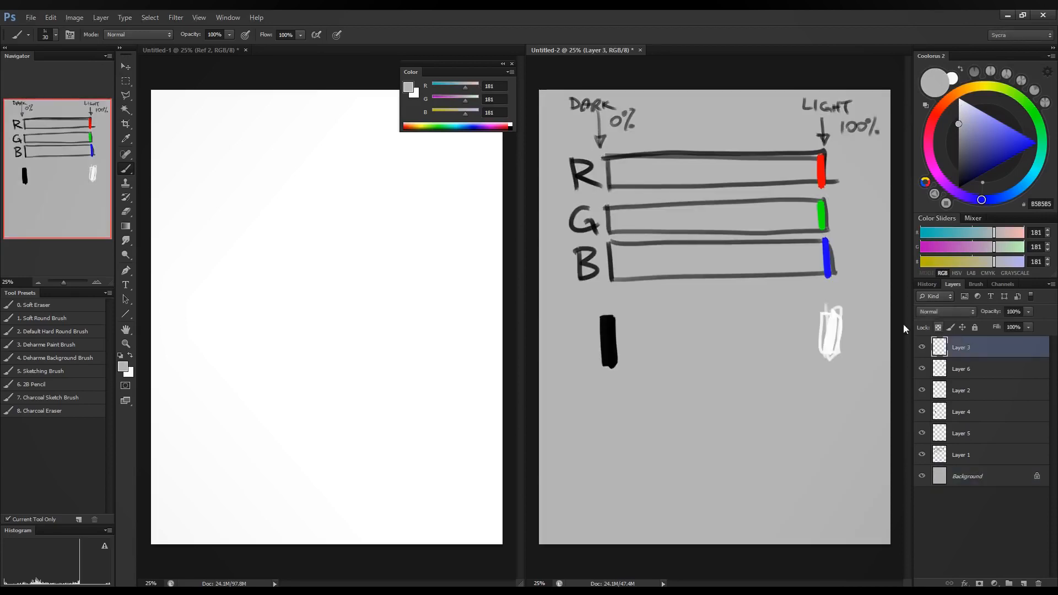
left_click(830, 329, "alt")
mouse_move(826, 315)
left_mouse_down()
mouse_move(822, 355)
mouse_move(836, 346)
mouse_move(840, 355)
left_mouse_up()
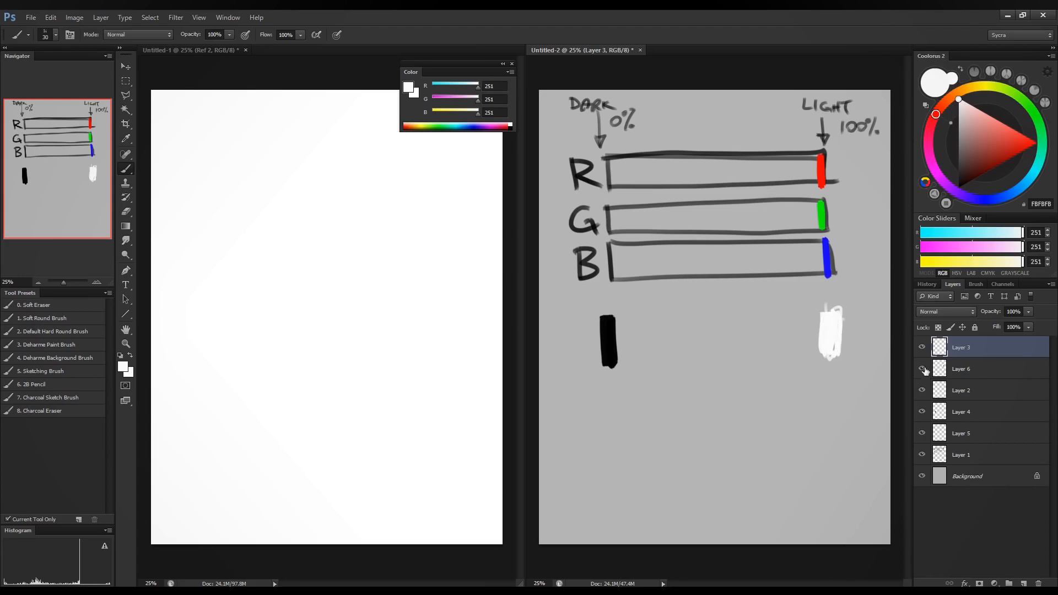
Rename Layer 6 to blue, Layer 2 to green and Layer 4 to red.
double_click(965, 369)
type("blue")
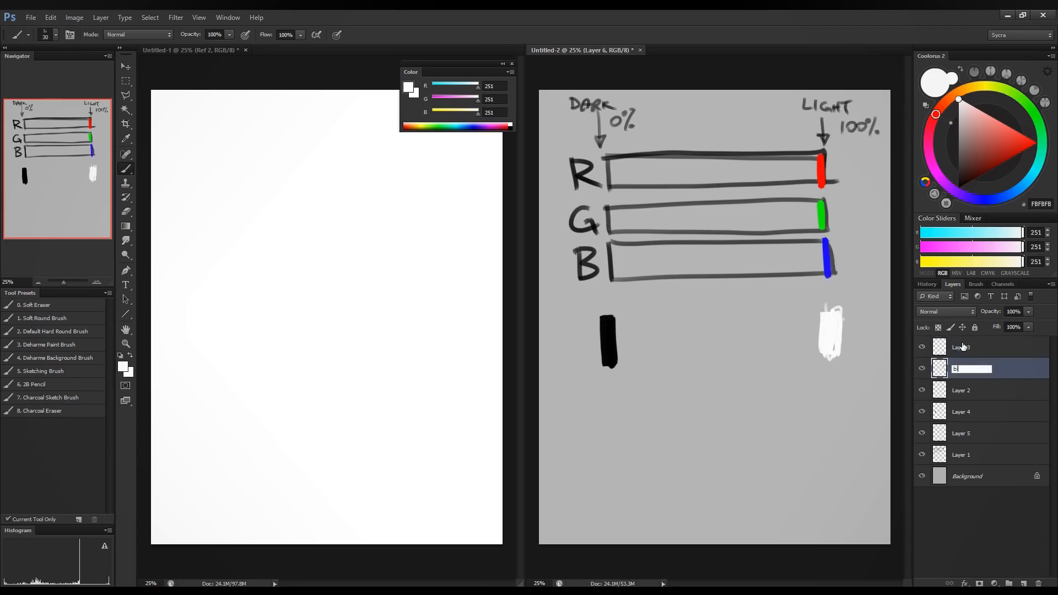
key("Return")
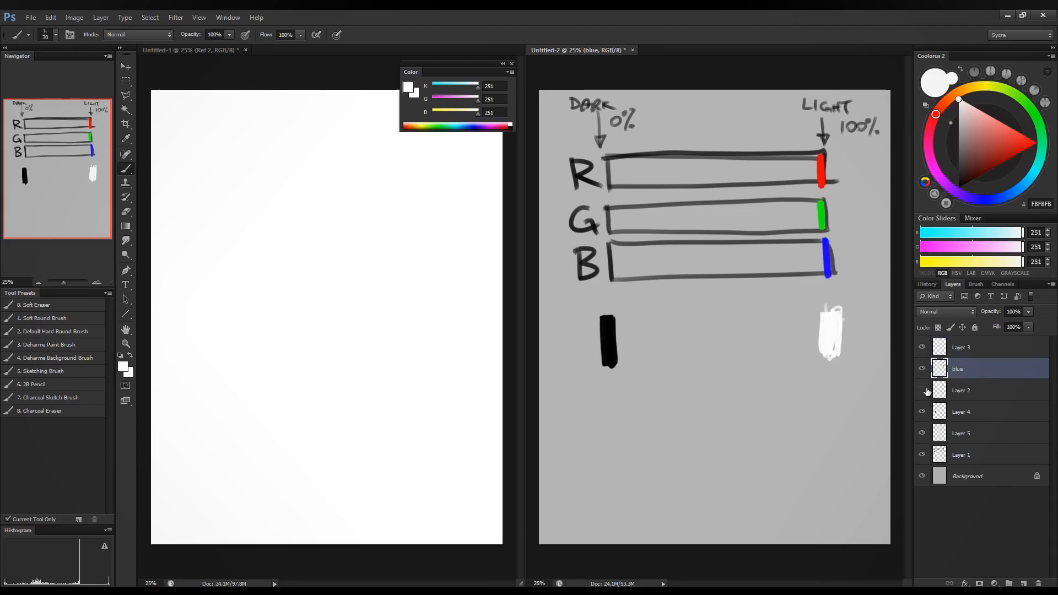
double_click(962, 390)
type("green")
key("Return")
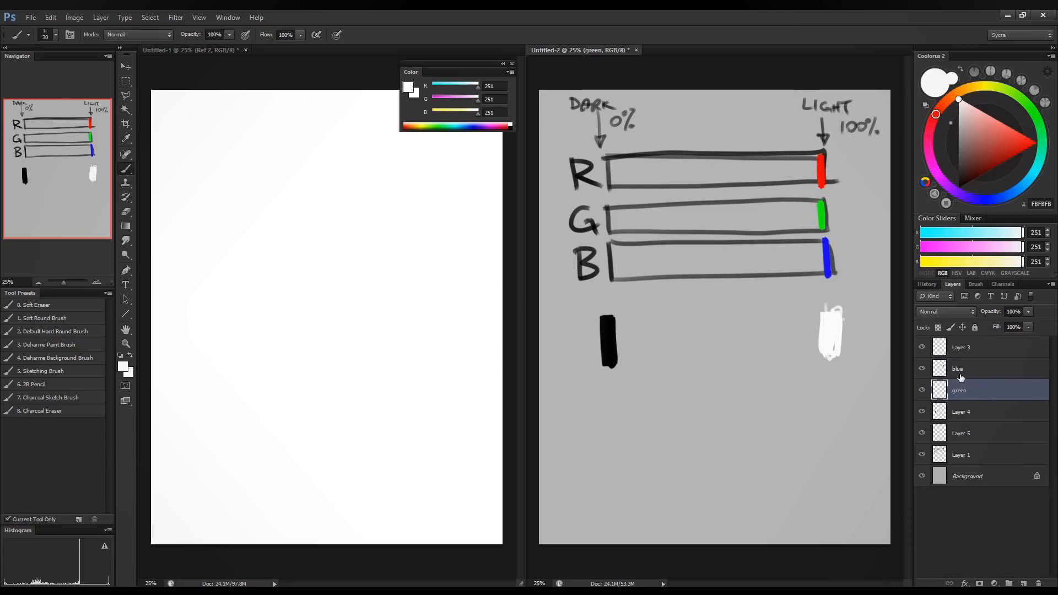
double_click(968, 408)
type("red")
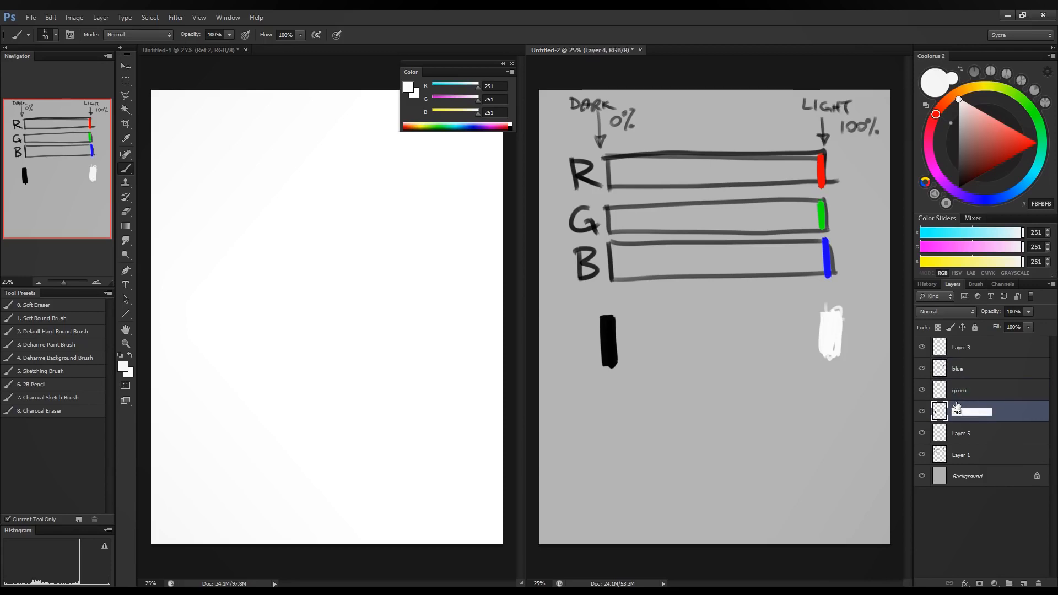
key("Return")
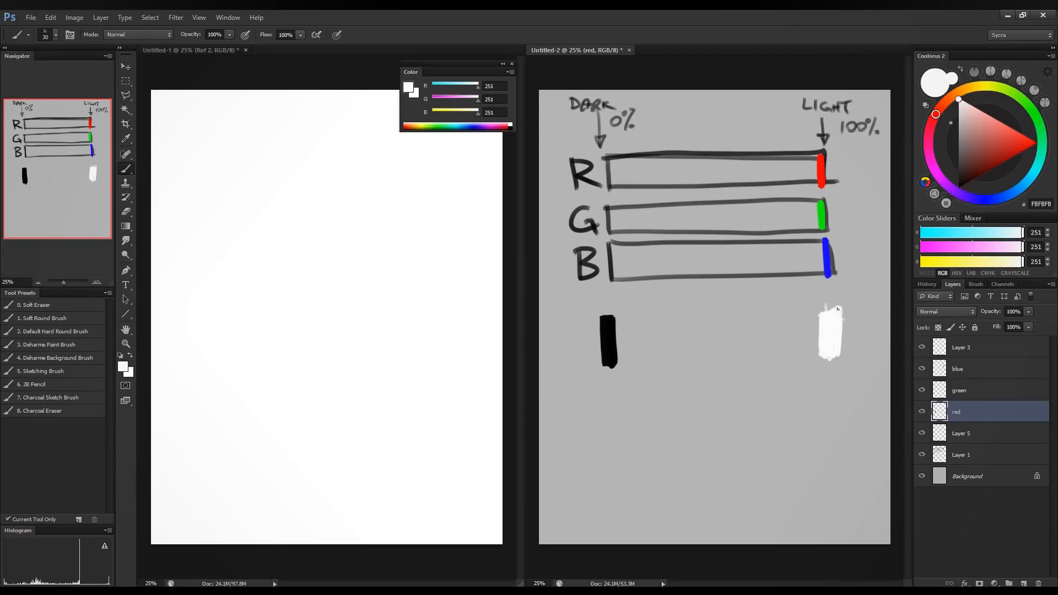
Touch up the upper edge of the white swatch on the red layer.
left_click_drag(837, 309, 822, 313)
key("v")
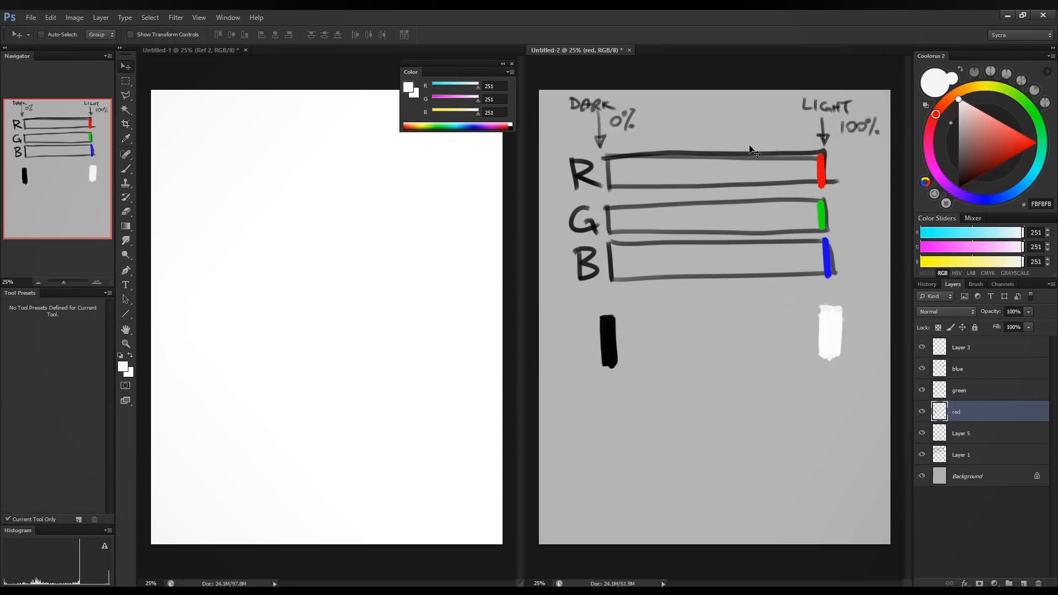
Cut the white swatch fill out of the red layer and paste it as a new layer above Layer 3.
left_click(922, 411)
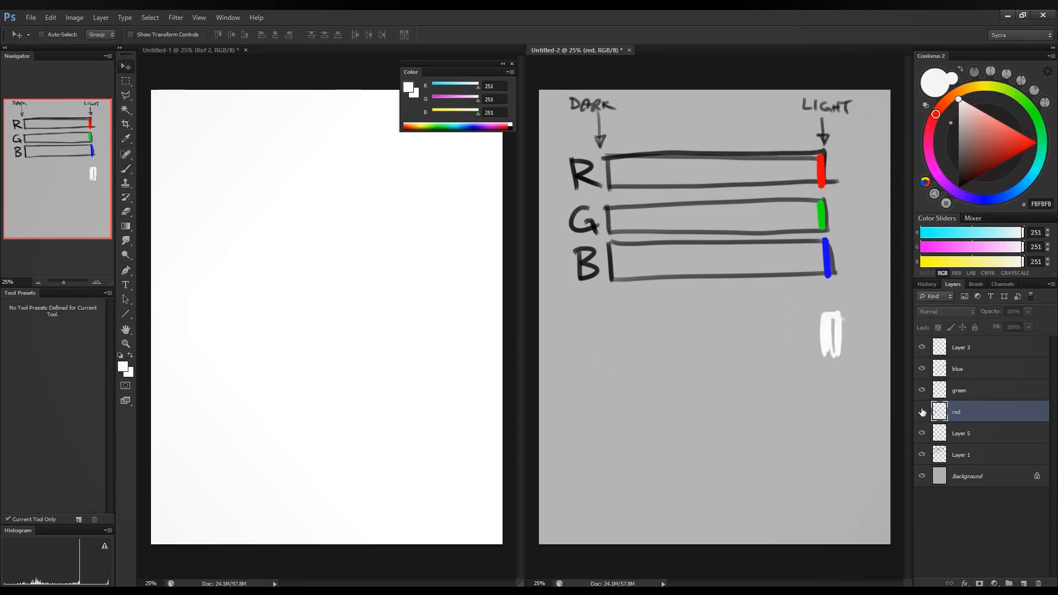
left_click(922, 411)
key("m")
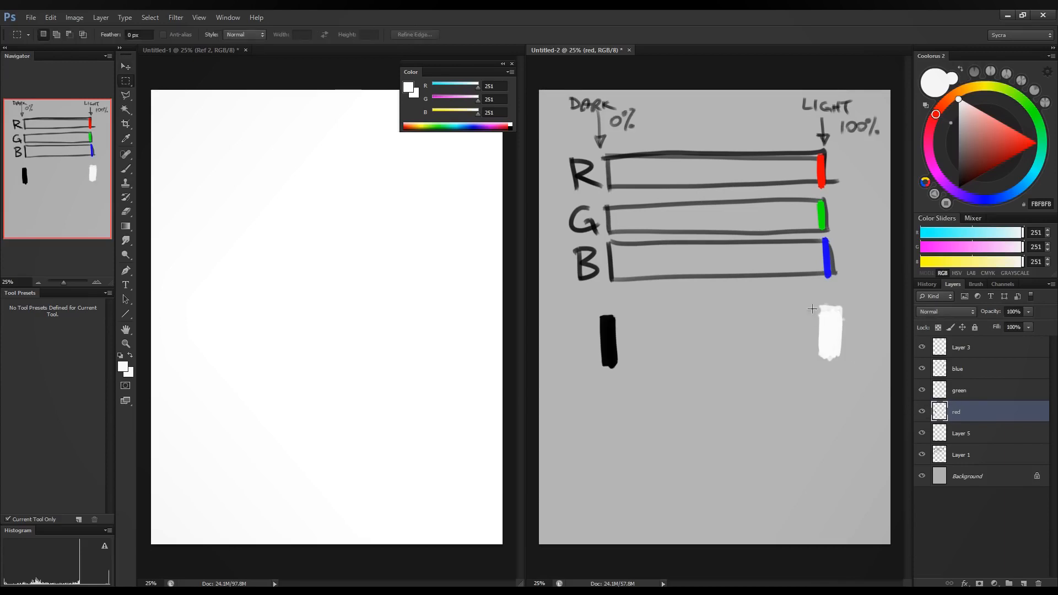
left_click_drag(807, 293, 860, 376)
key("ctrl+x")
key("ctrl+v")
left_click_drag(980, 411, 983, 344)
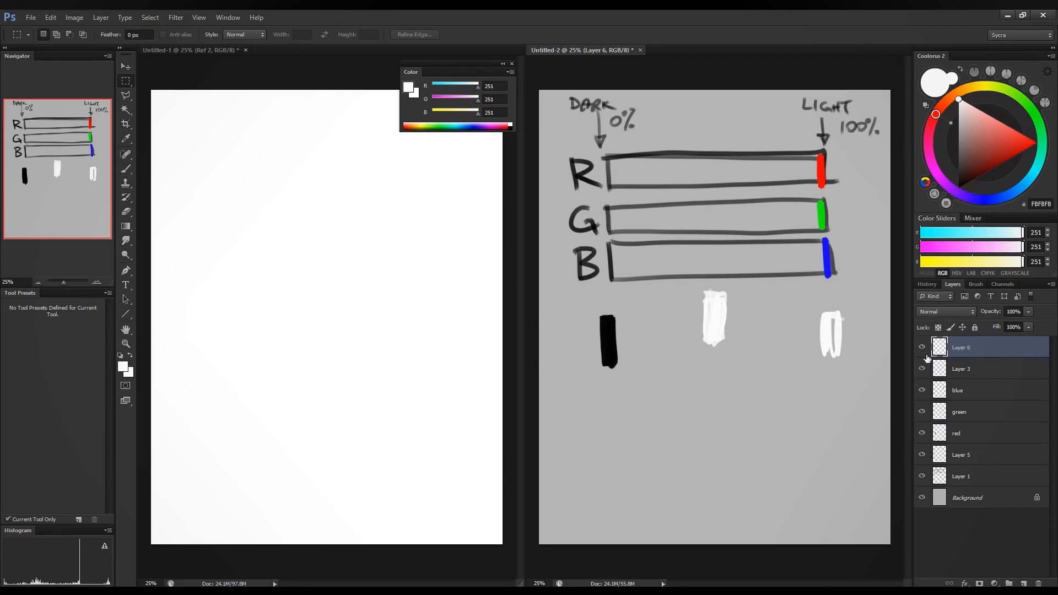
Move the pasted white fill onto the white swatch outline and merge it down into Layer 3.
key("v")
left_click_drag(712, 318, 830, 341)
key("ctrl+e")
left_click(972, 411)
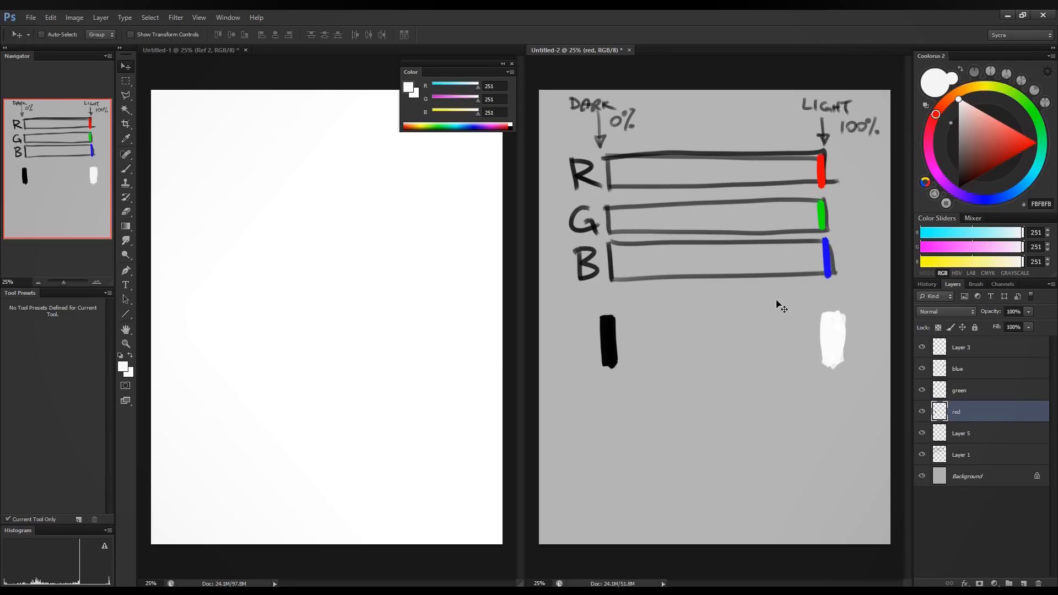
key("b")
key("d")
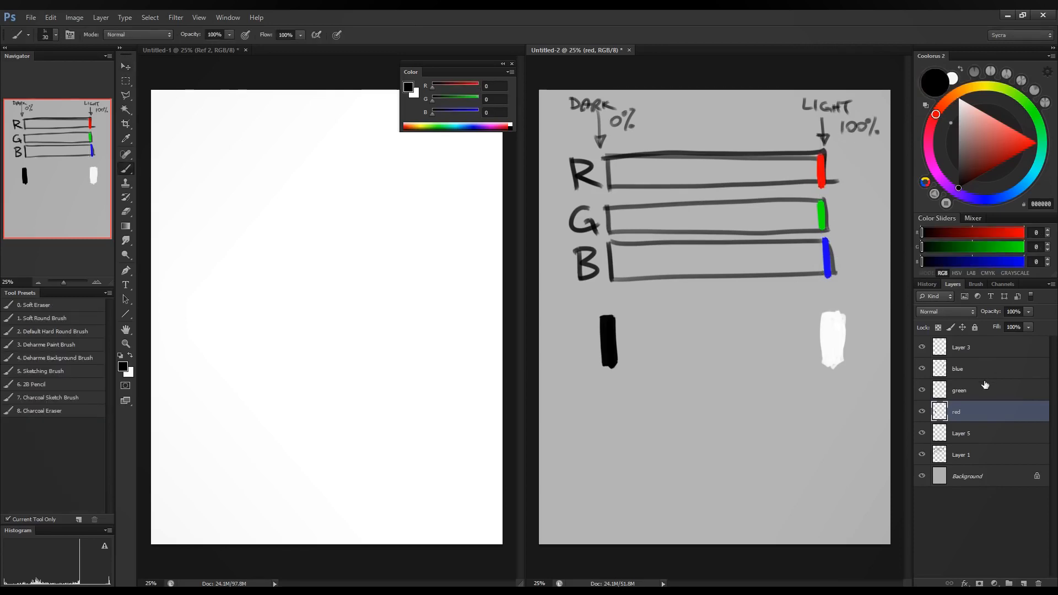
key("v")
left_click_drag(852, 158, 793, 162)
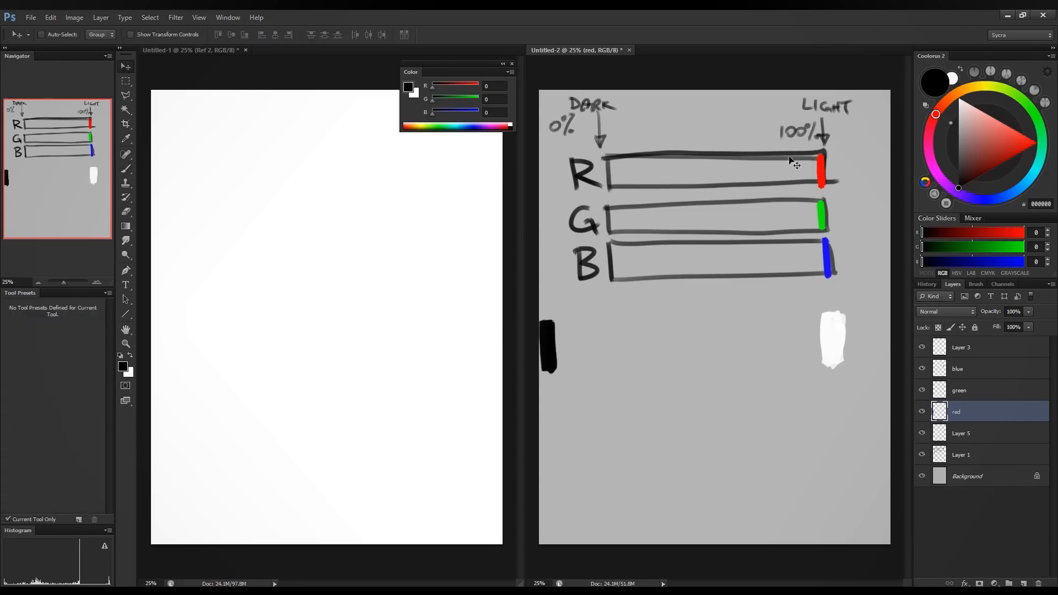
key("ctrl+z")
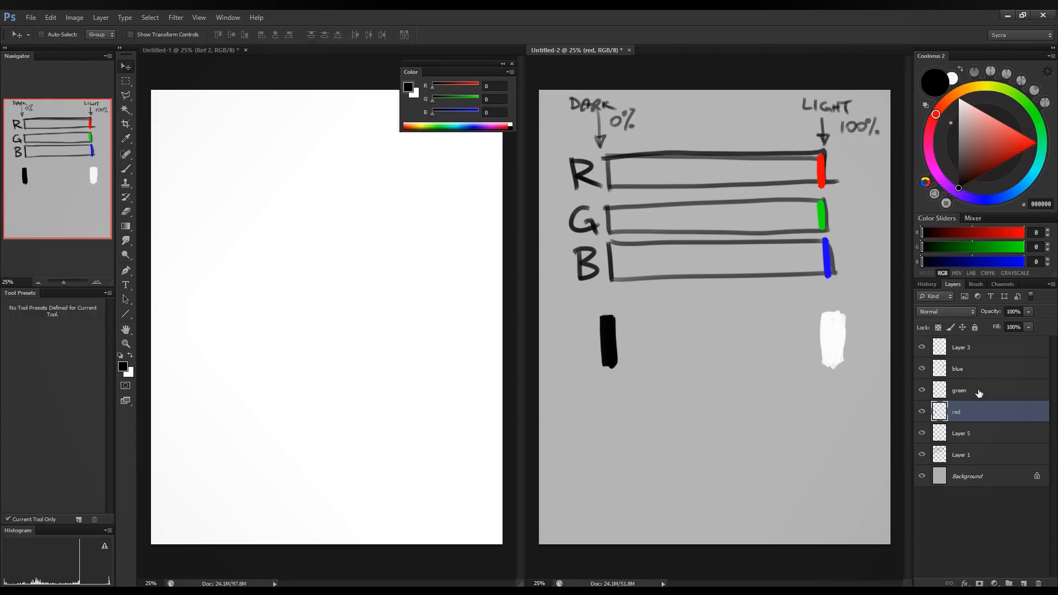
key("m")
left_click_drag(801, 146, 844, 184)
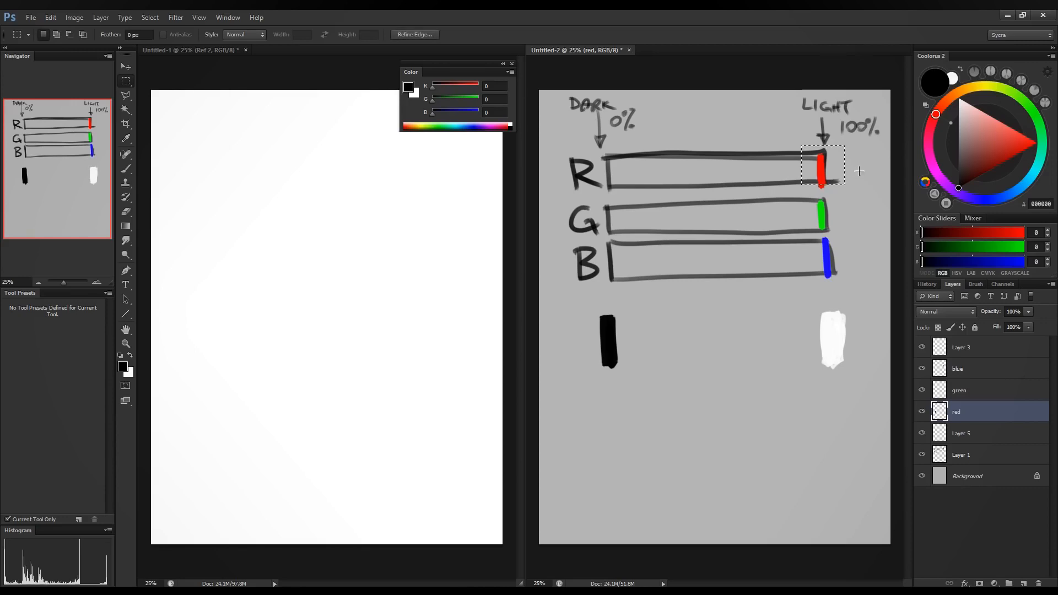
key("ctrl+d")
Mix a light grey foreground colour with the RGB values 176, 175, 174.
left_click(1012, 234)
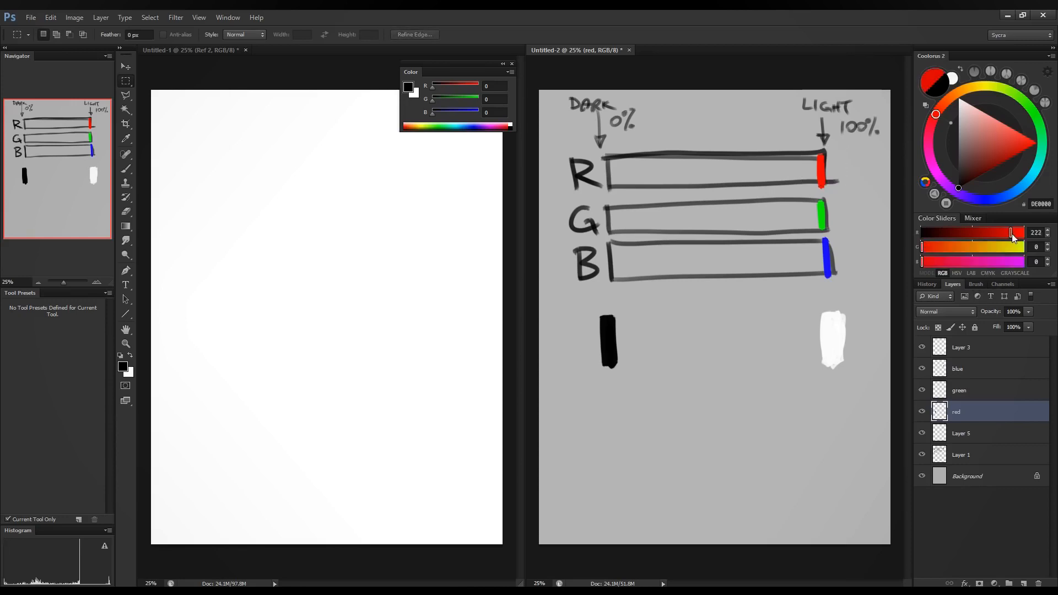
left_click_drag(1013, 237, 1011, 237)
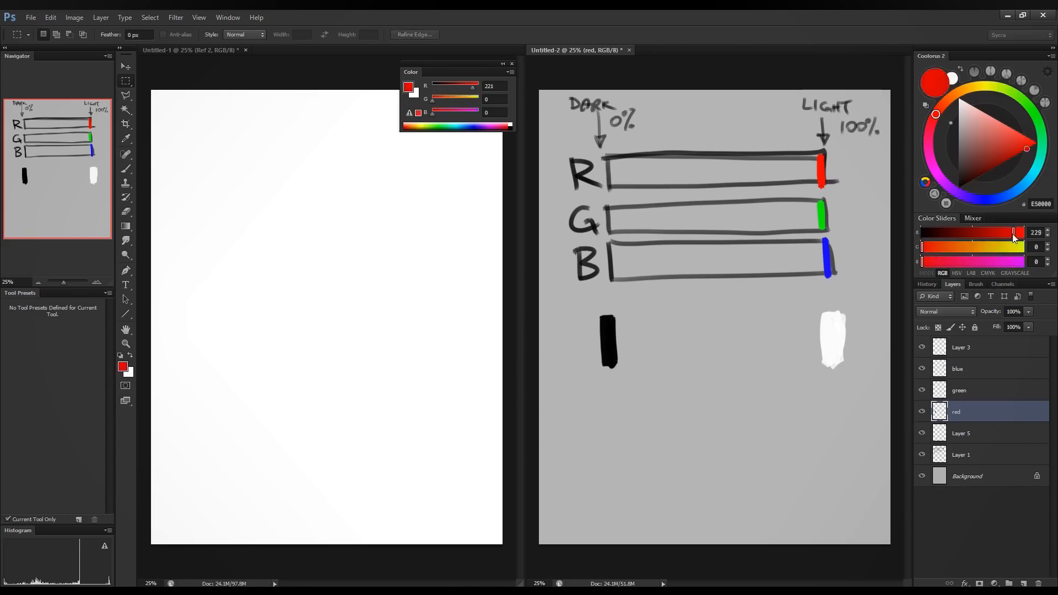
left_click(992, 233)
left_click(990, 250)
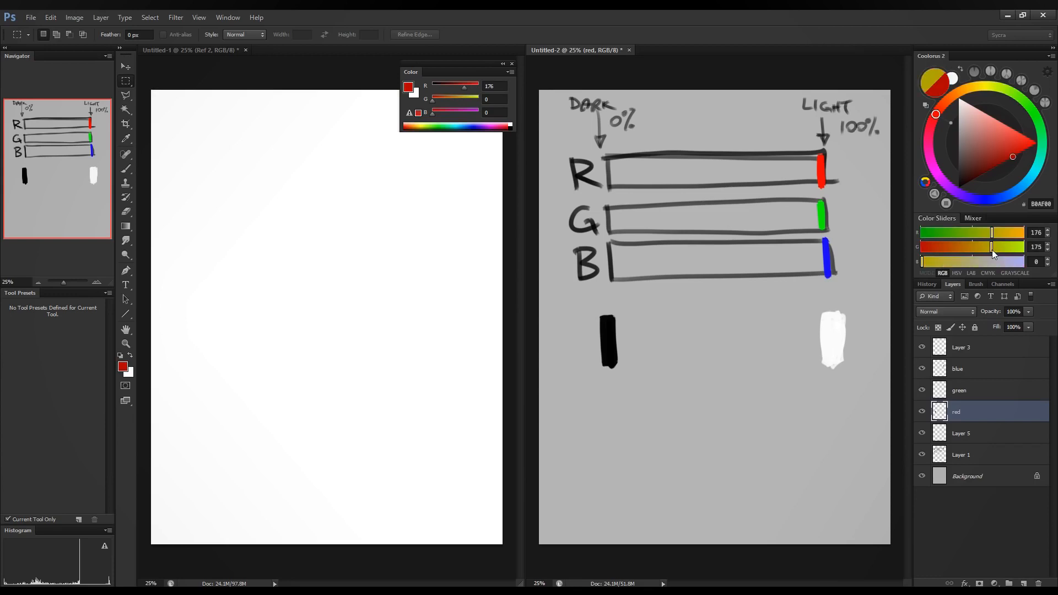
left_click(993, 262)
left_click_drag(993, 264, 992, 263)
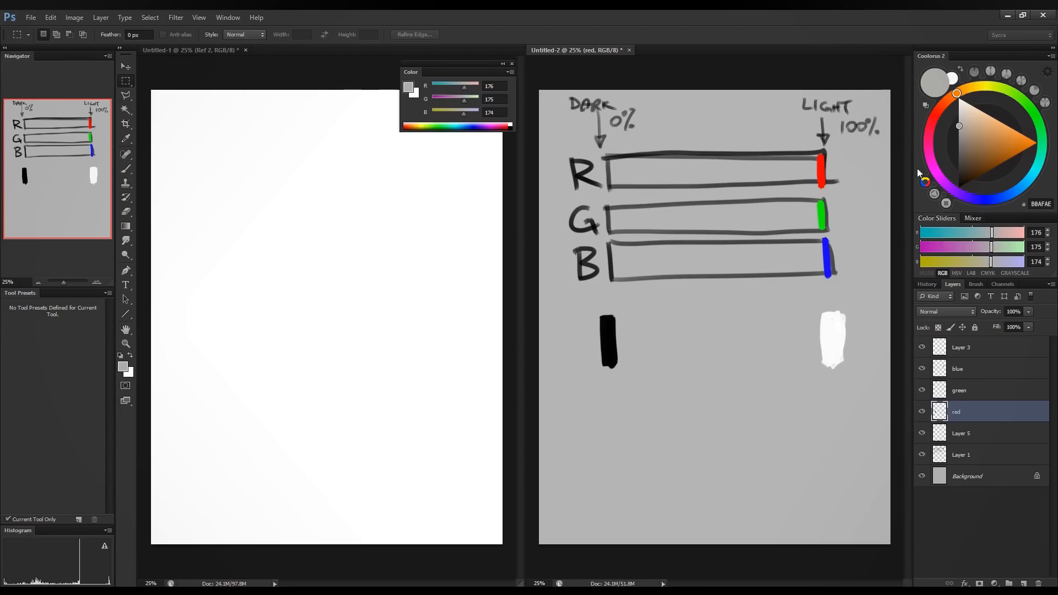
Make Layer 3 active and set up the Brush tool with black, RGB 0, 0, 0.
left_click(971, 349)
left_click_drag(977, 154, 914, 198)
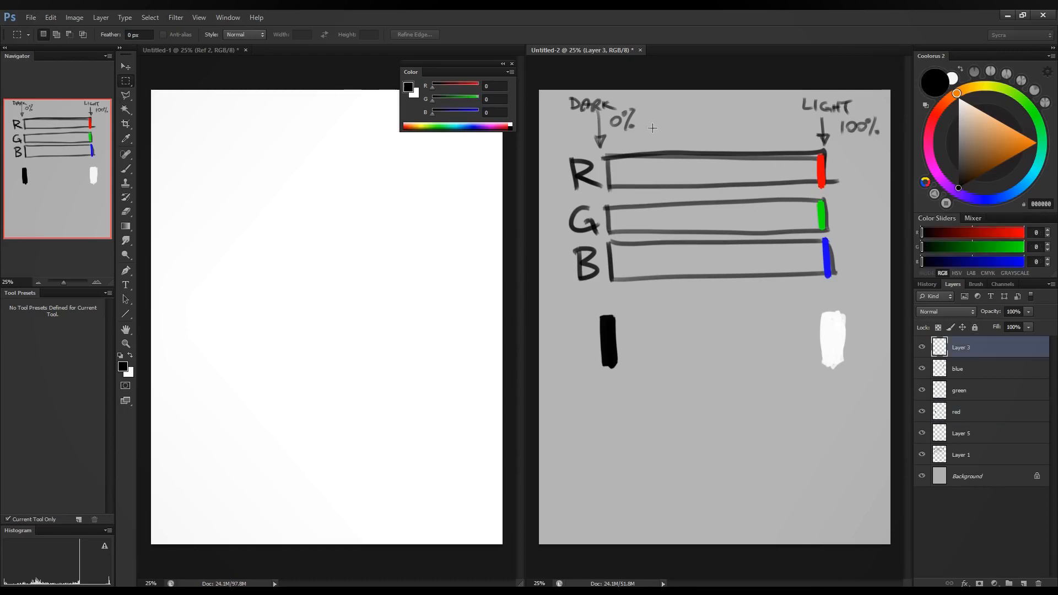
left_click_drag(652, 129, 709, 132)
key("ctrl+d")
key("b")
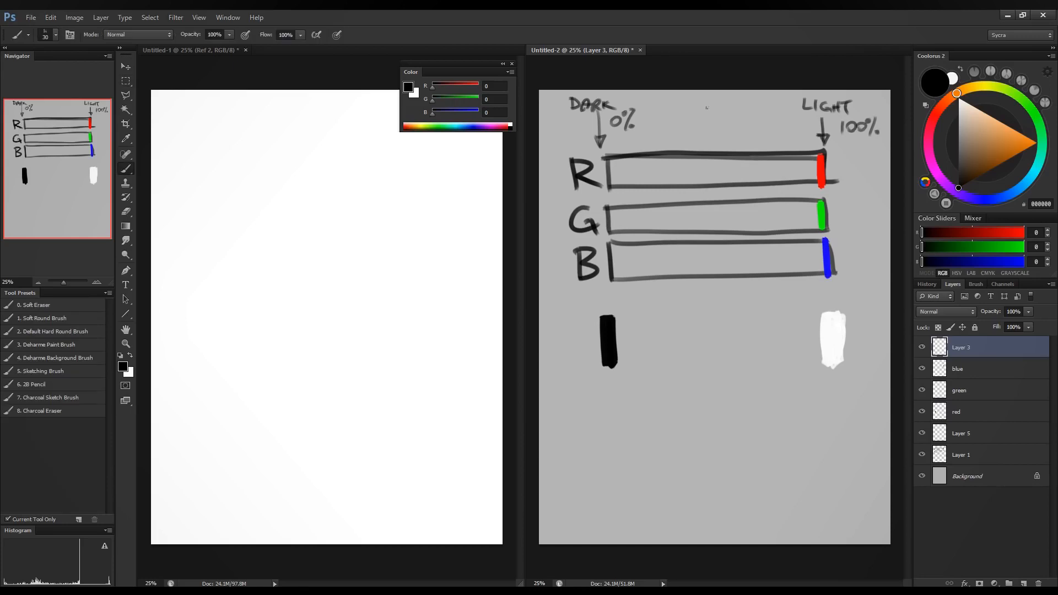
Brush a vertical line across the three bars near the light end and another near the dark end, and undo both.
left_click_drag(803, 137, 806, 286)
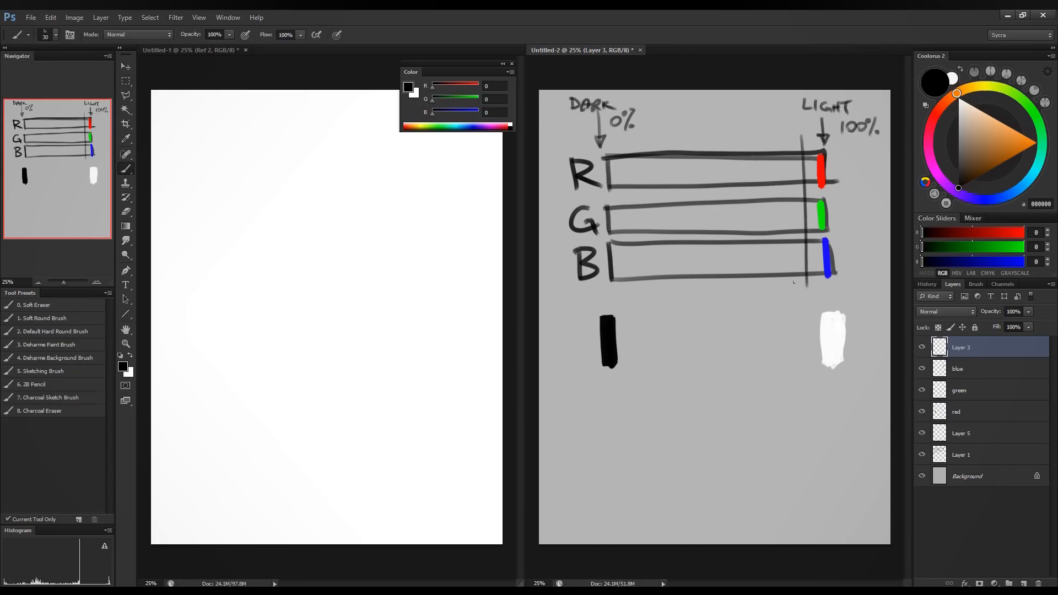
left_click_drag(640, 144, 646, 307)
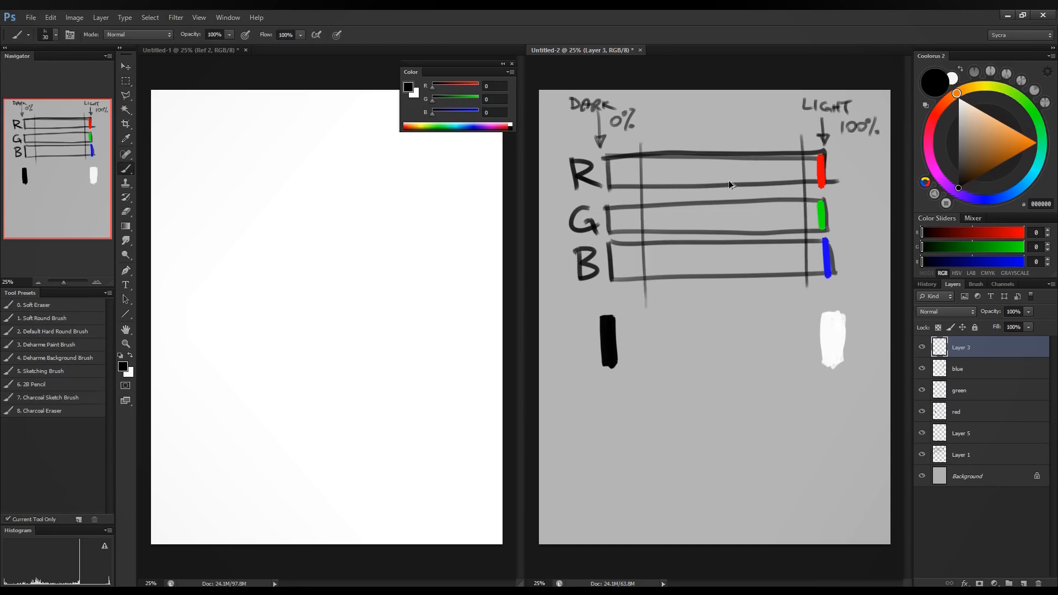
key("ctrl+alt+z")
key("ctrl+alt+z")
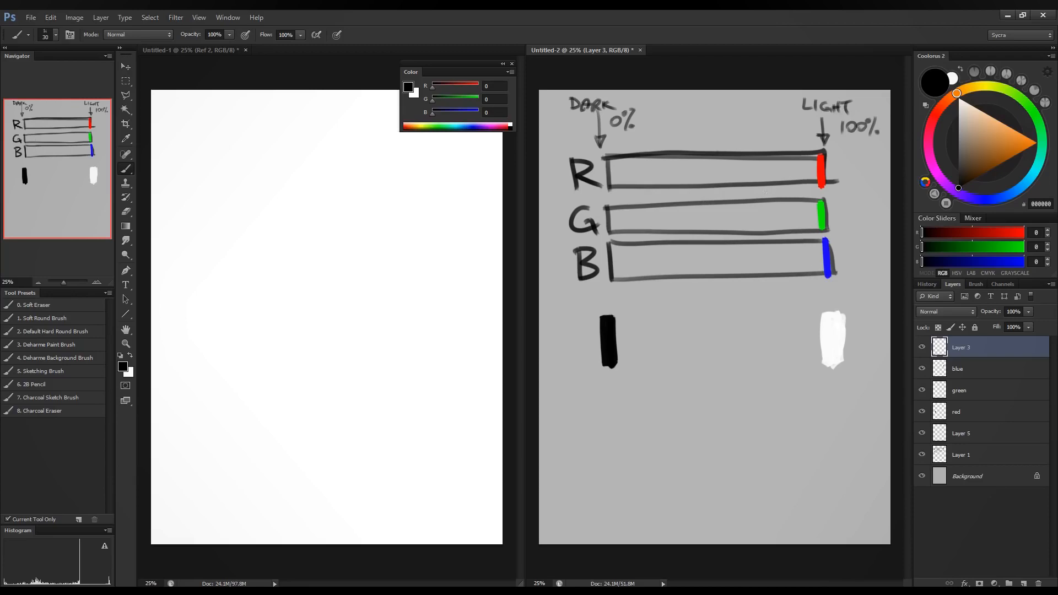
Brush a vertical black line through the middle of the three bars and letter "50% gray" beside its upper end.
left_click_drag(721, 154, 722, 325)
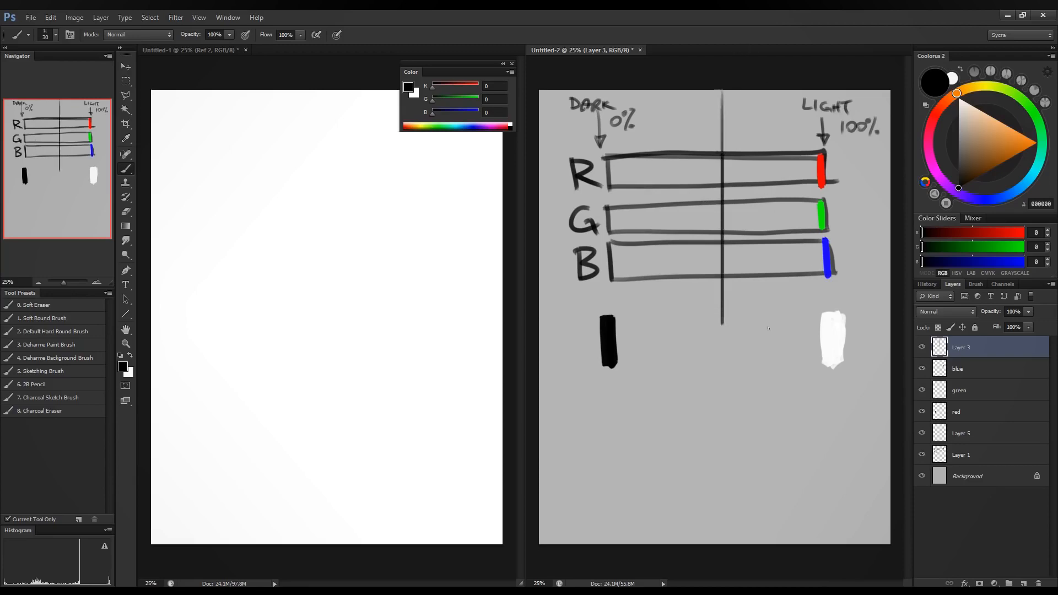
left_click_drag(729, 107, 733, 122)
left_click_drag(729, 107, 748, 121)
mouse_move(746, 103)
left_mouse_down()
mouse_move(756, 124)
mouse_move(728, 145)
mouse_move(745, 140)
left_mouse_up()
left_click_drag(750, 134, 753, 146)
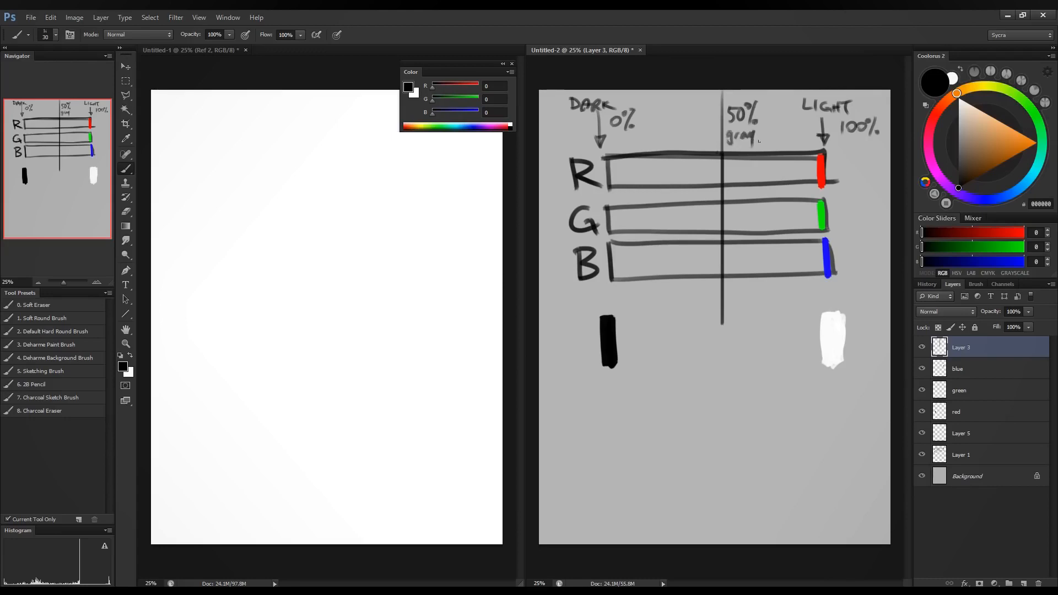
Mix a middle grey foreground colour with the RGB values 129, 128, 128.
left_click(972, 233)
left_click(971, 248)
left_click(972, 250)
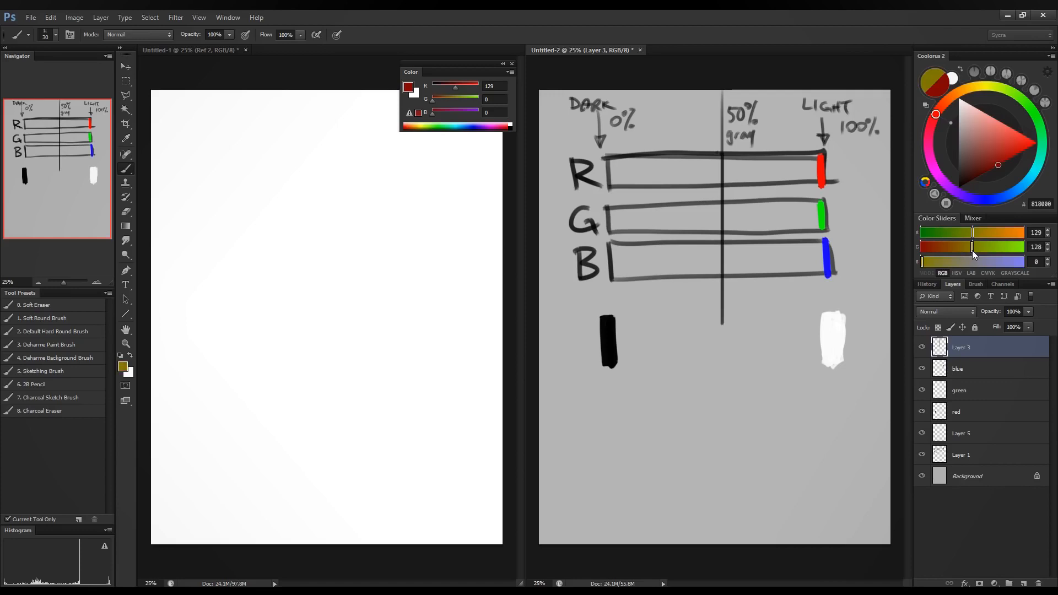
left_click(973, 262)
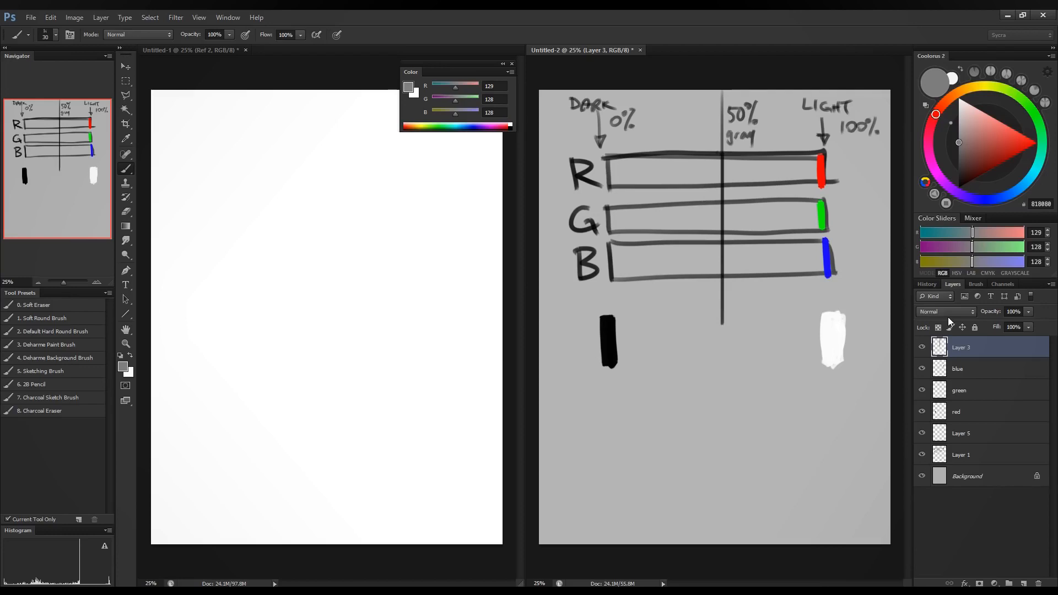
Set the foreground colour to light grey, RGB 221, 221, 221.
left_click(1009, 236)
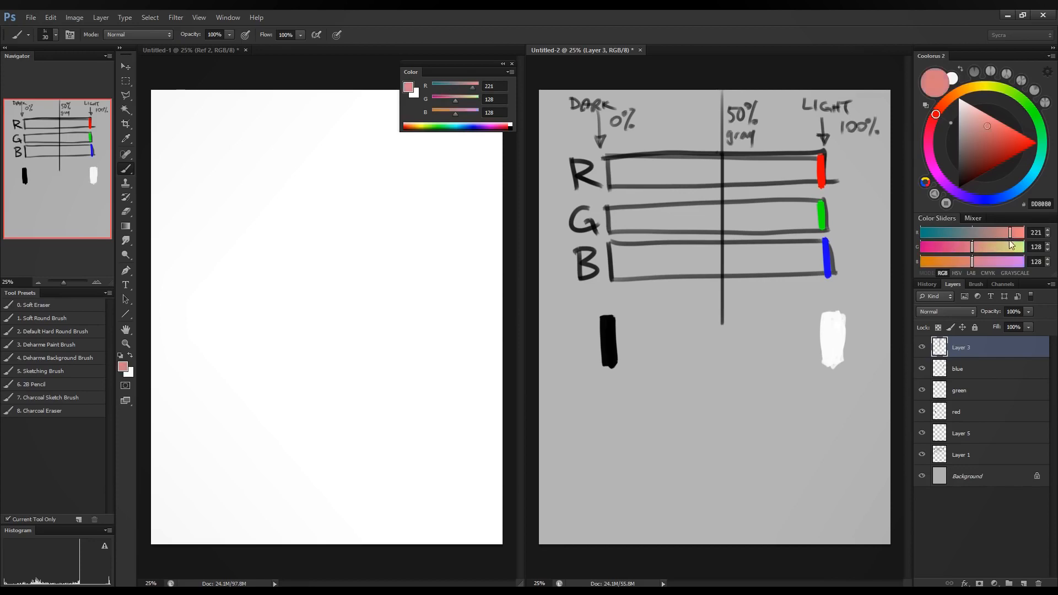
left_click(1011, 246)
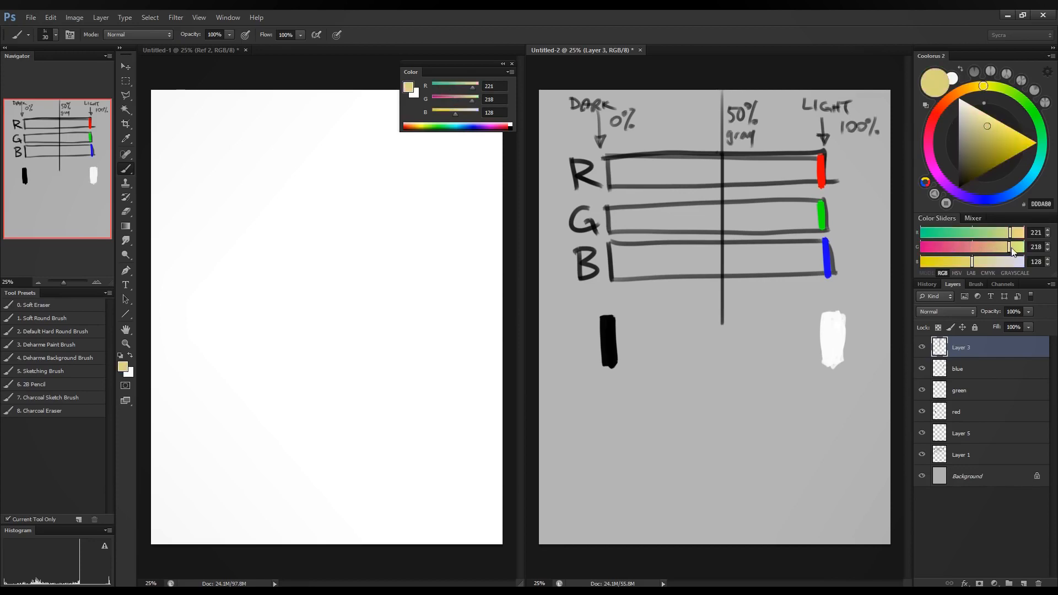
left_click(1010, 247)
left_click(1010, 262)
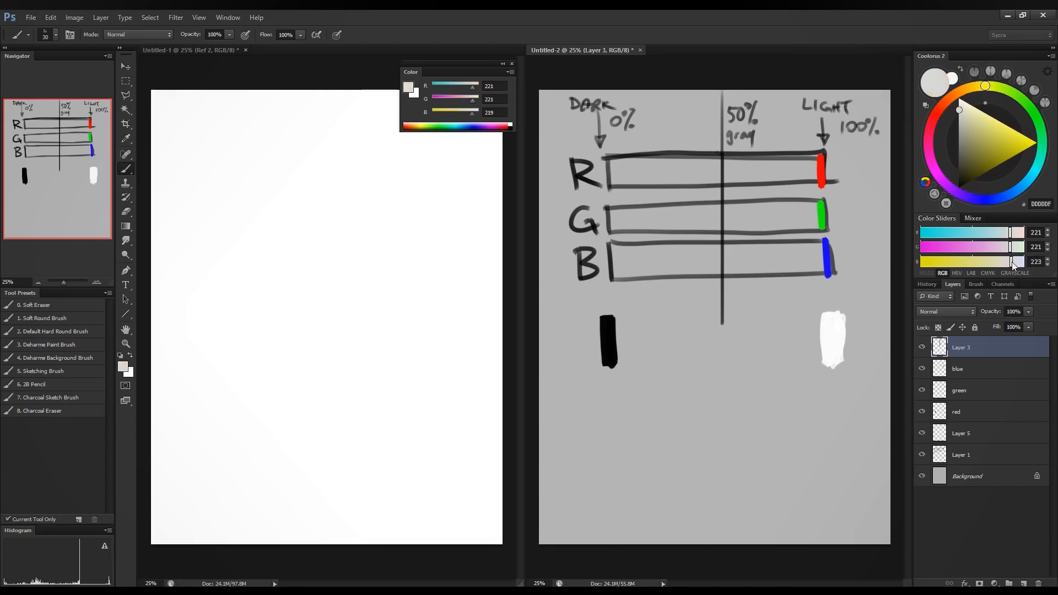
left_click(1011, 263)
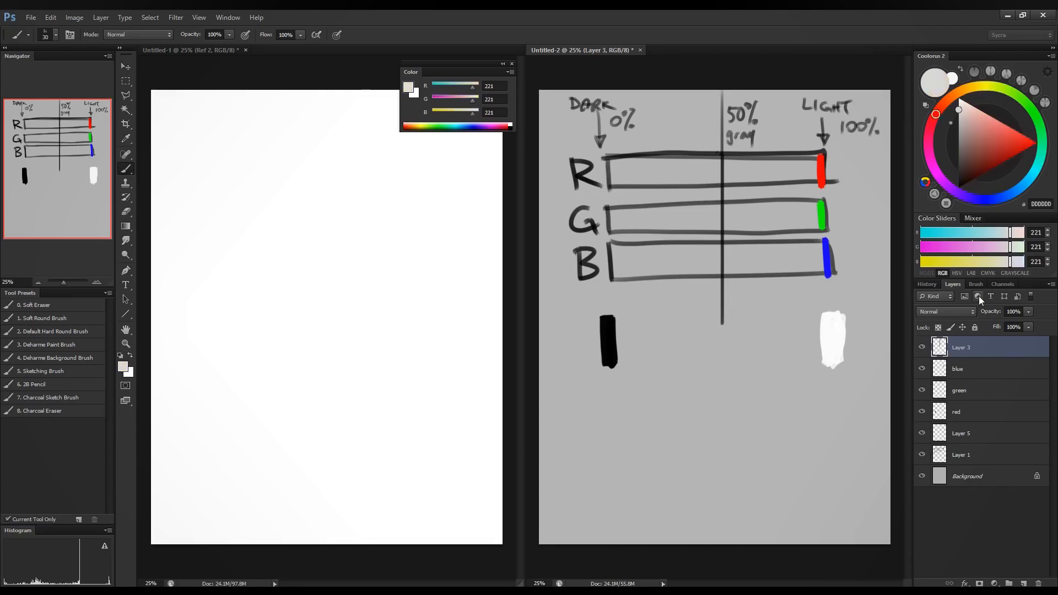
Brush a light grey swatch on Layer 3 between the middle line and the white swatch, enlarging the brush to 125.
mouse_move(767, 318)
left_mouse_down()
mouse_move(745, 379)
mouse_move(762, 377)
mouse_move(770, 328)
mouse_move(750, 328)
mouse_move(767, 367)
mouse_move(761, 316)
mouse_move(748, 344)
mouse_move(747, 331)
mouse_move(743, 365)
mouse_move(766, 371)
mouse_move(750, 374)
mouse_move(738, 324)
mouse_move(756, 316)
mouse_move(743, 318)
mouse_move(749, 385)
mouse_move(773, 366)
mouse_move(792, 319)
left_mouse_up()
key("bracketright")
key("bracketright")
key("bracketright")
key("bracketright")
key("bracketright")
key("bracketright")
key("bracketright")
key("bracketright")
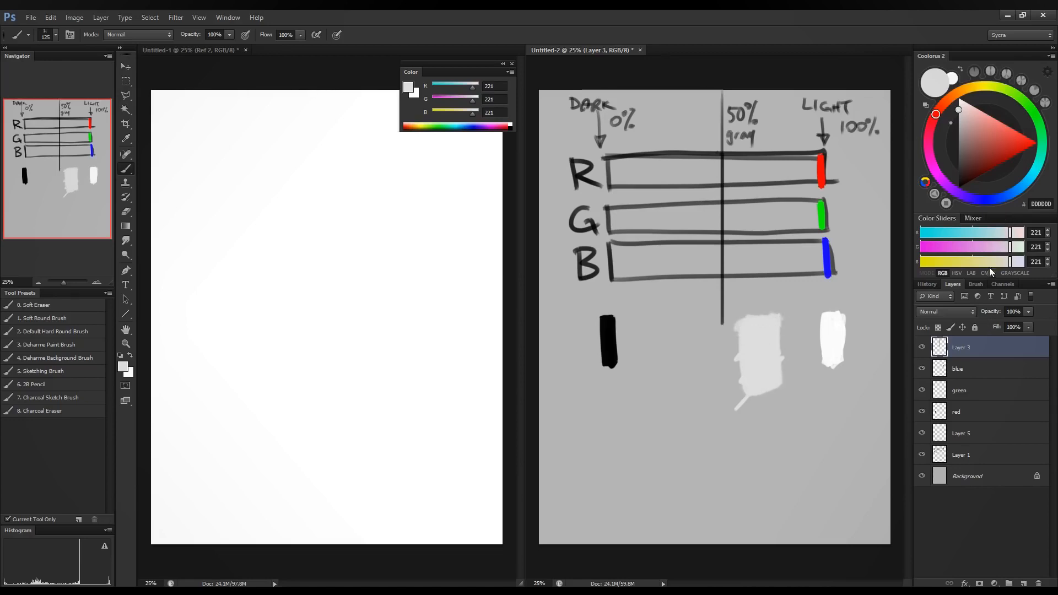
Set the foreground colour to black, RGB 0, 0, 0, and demonstrate raising red to 255 and lowering it to 0.
left_click_drag(1010, 232, 918, 248)
left_click_drag(996, 261, 883, 269)
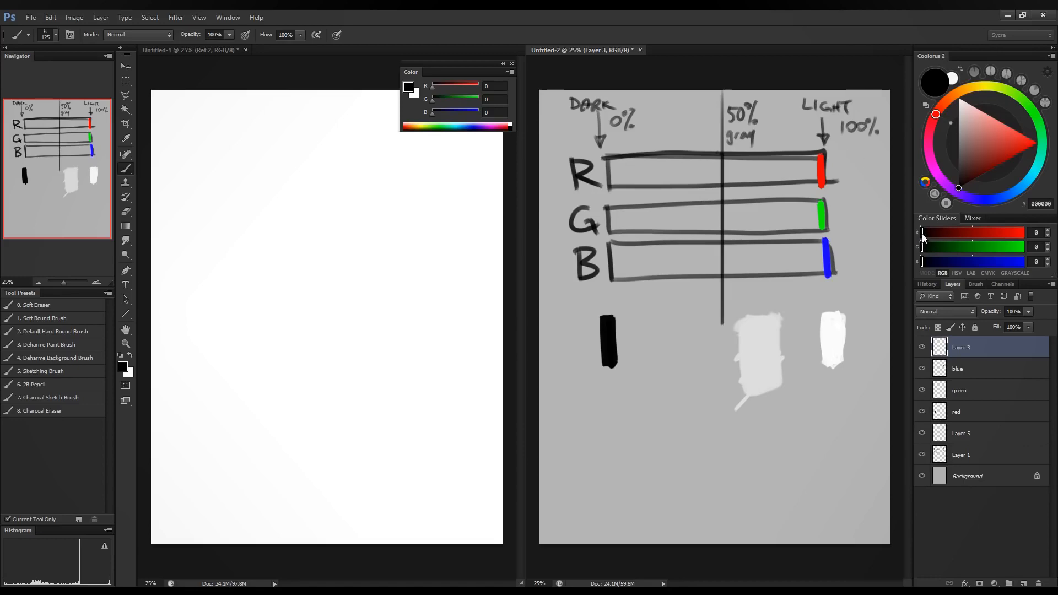
left_click_drag(923, 234, 1040, 240)
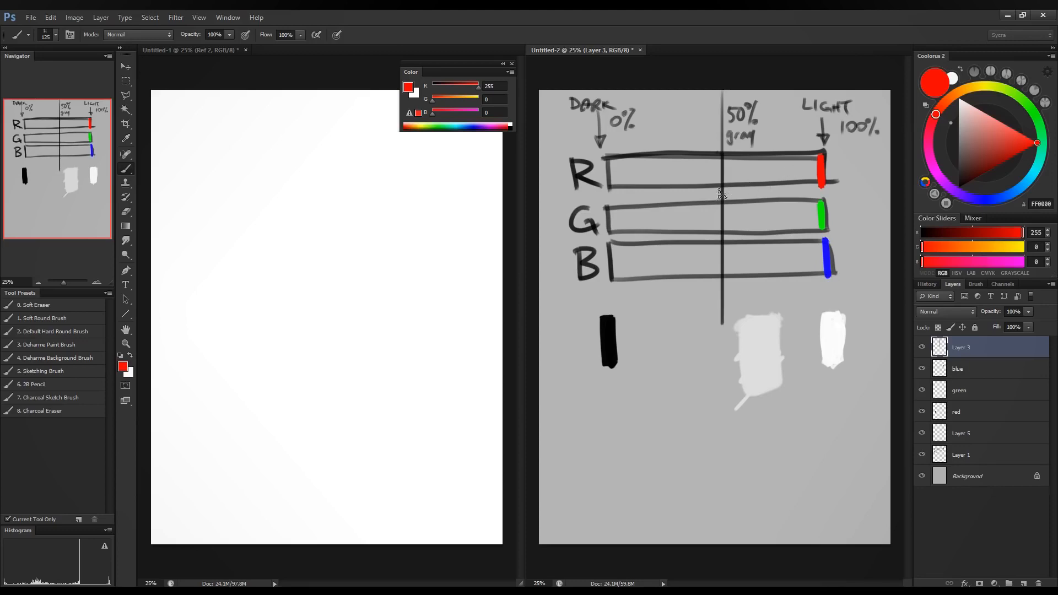
left_click_drag(1011, 234, 921, 233)
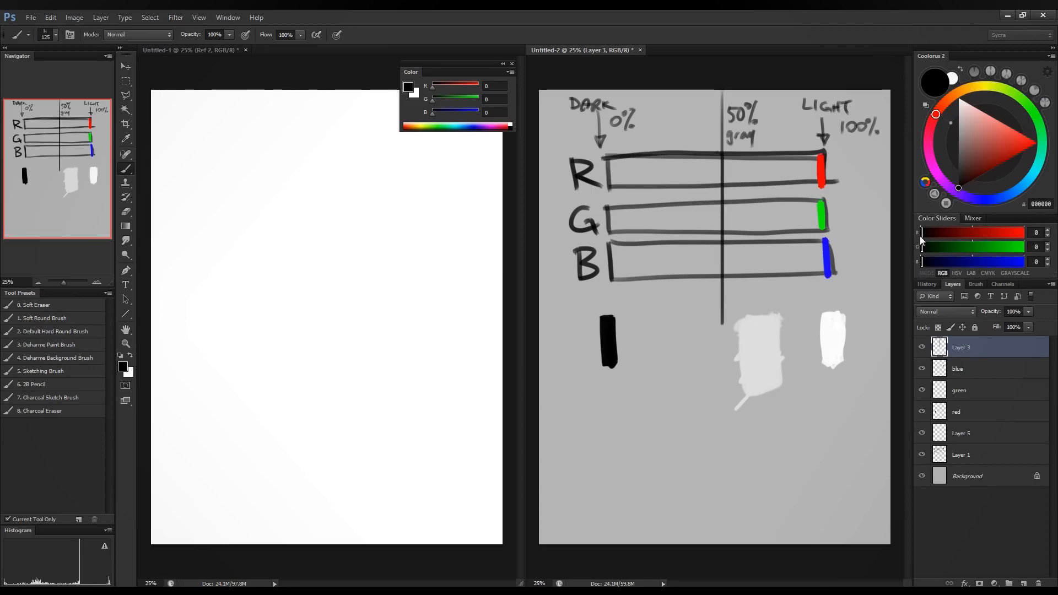
Mix a darker red foreground colour, RGB 190, 0, 0, and return it to black.
left_click_drag(924, 235, 973, 237)
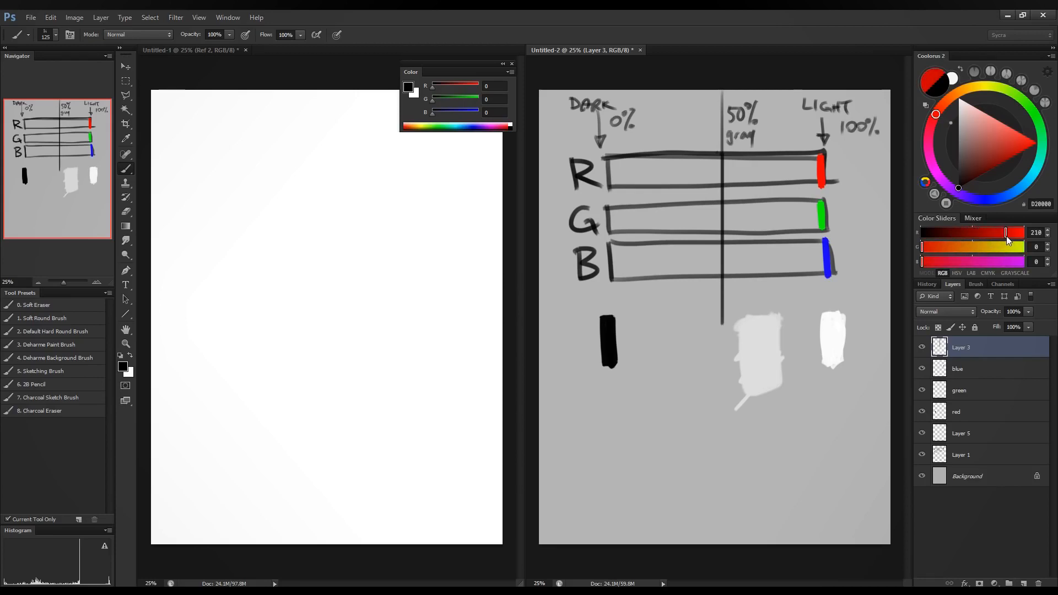
mouse_move(1006, 236)
left_mouse_down()
mouse_move(921, 243)
mouse_move(997, 240)
left_mouse_up()
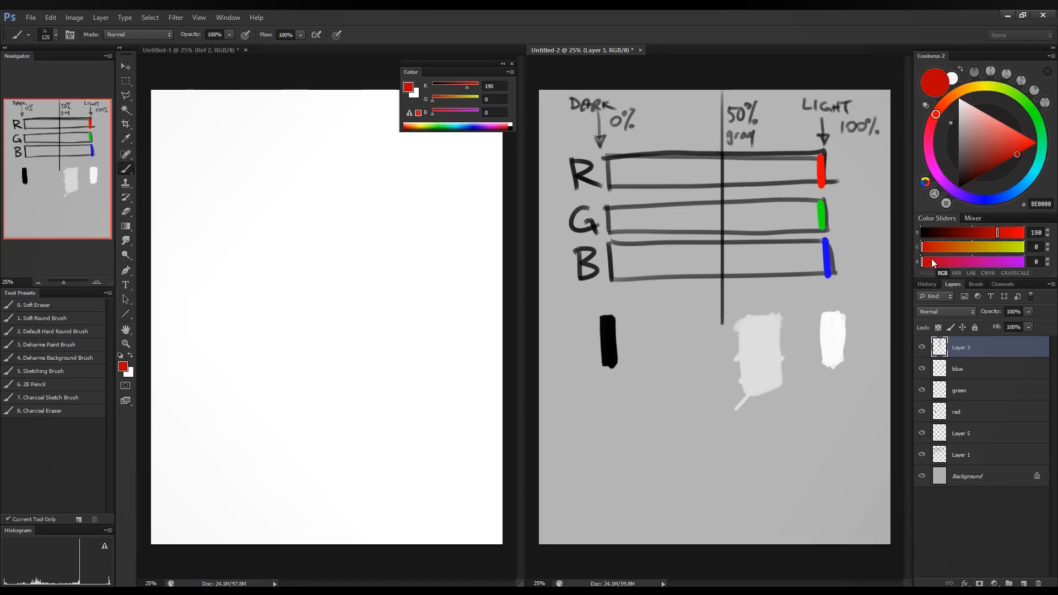
mouse_move(921, 263)
left_mouse_down()
mouse_move(999, 272)
mouse_move(944, 269)
mouse_move(922, 250)
left_mouse_up()
left_click_drag(993, 237, 909, 242)
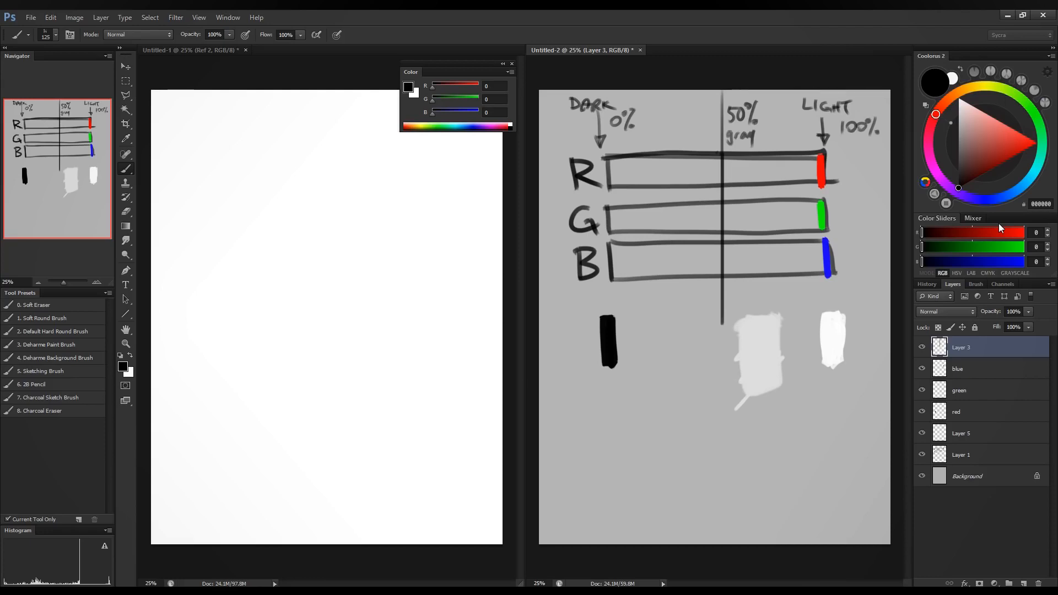
Switch the foreground colour from pure red to pure blue, RGB 0, 0, 255, and back to pure red, RGB 255, 0, 0.
left_click_drag(936, 235, 1032, 237)
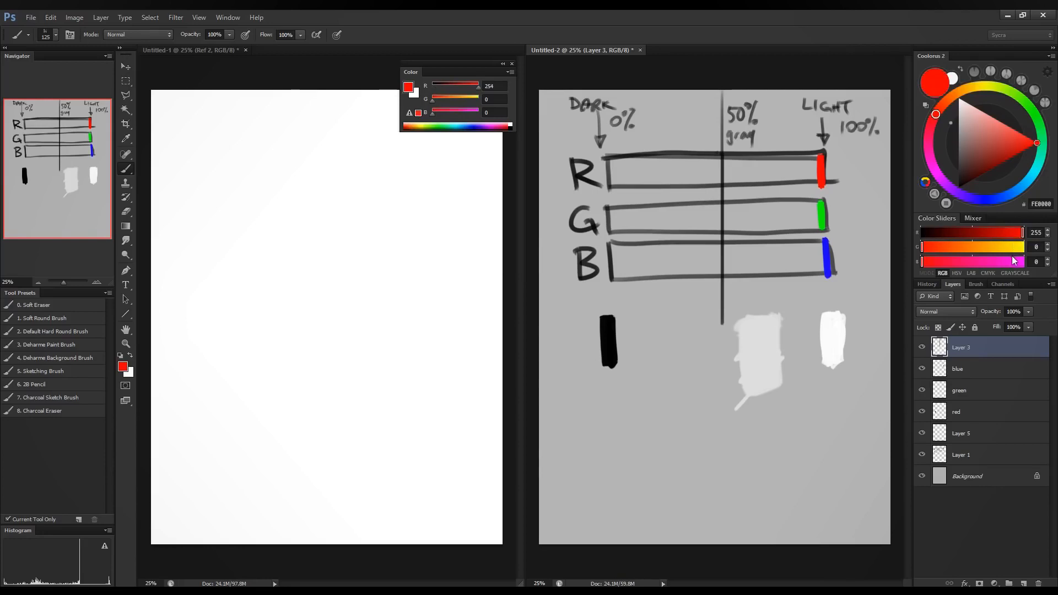
left_click_drag(1005, 233, 893, 249)
mouse_move(922, 248)
left_mouse_down()
mouse_move(1031, 249)
mouse_move(909, 252)
mouse_move(1035, 269)
left_mouse_up()
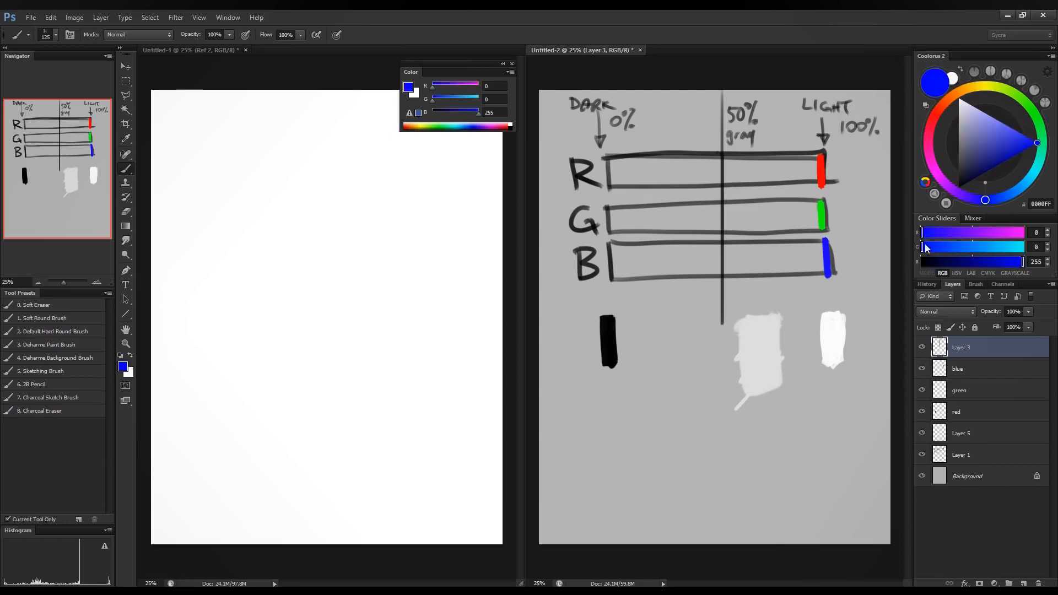
mouse_move(924, 245)
left_mouse_down()
mouse_move(1024, 247)
mouse_move(920, 262)
left_mouse_up()
mouse_move(1021, 246)
left_mouse_down()
mouse_move(920, 246)
mouse_move(931, 234)
mouse_move(1024, 233)
left_mouse_up()
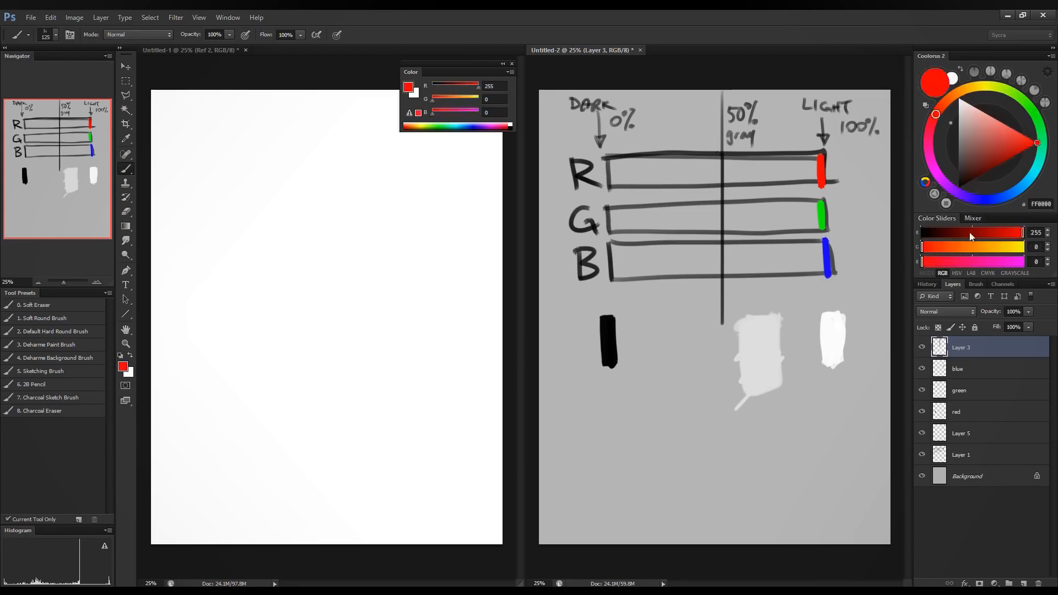
Switch the foreground colour to black, raise blue and red to 255 for magenta, and return it to black.
mouse_move(921, 247)
left_mouse_down()
mouse_move(1024, 247)
mouse_move(921, 247)
mouse_move(921, 233)
left_mouse_up()
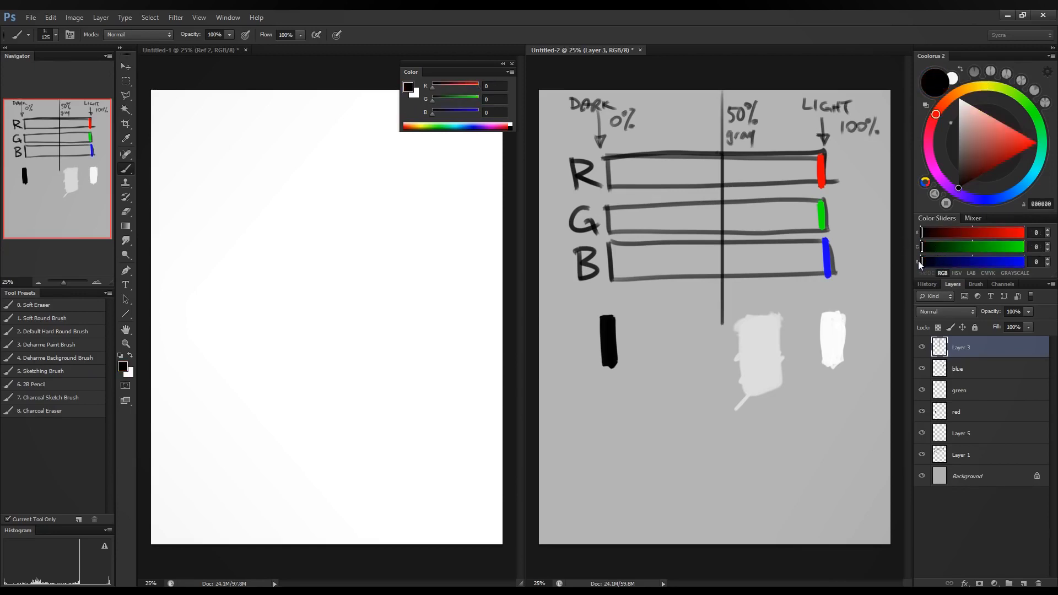
left_click_drag(1004, 262, 1022, 262)
left_click_drag(938, 234, 1026, 234)
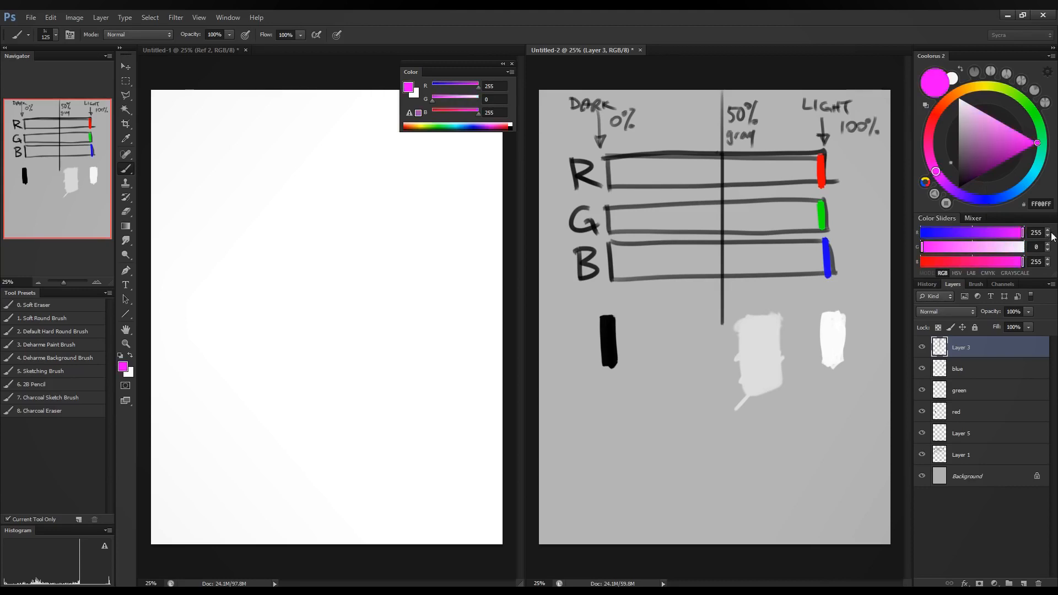
left_click_drag(950, 233, 889, 269)
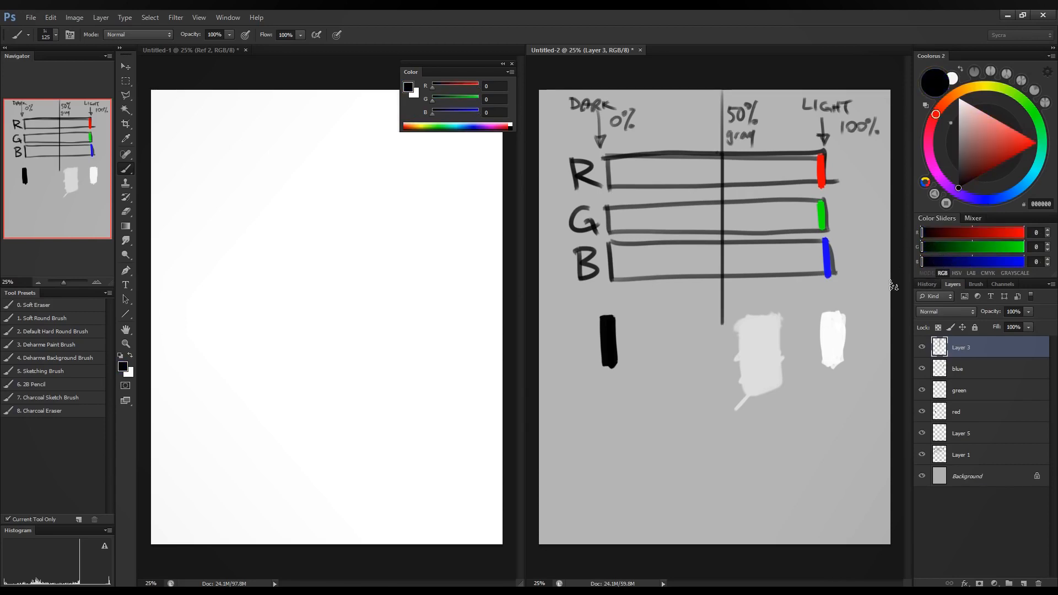
Mix a near-neutral dark grey foreground colour, RGB 62, 66, 67.
left_click_drag(936, 262, 947, 262)
left_click(944, 248)
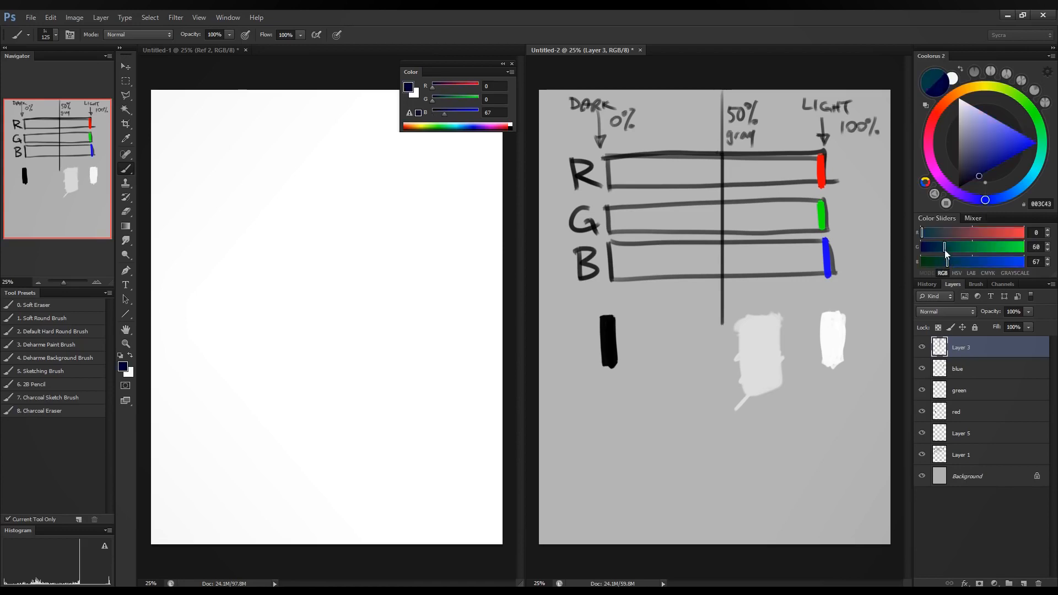
left_click(942, 233)
left_click(948, 247)
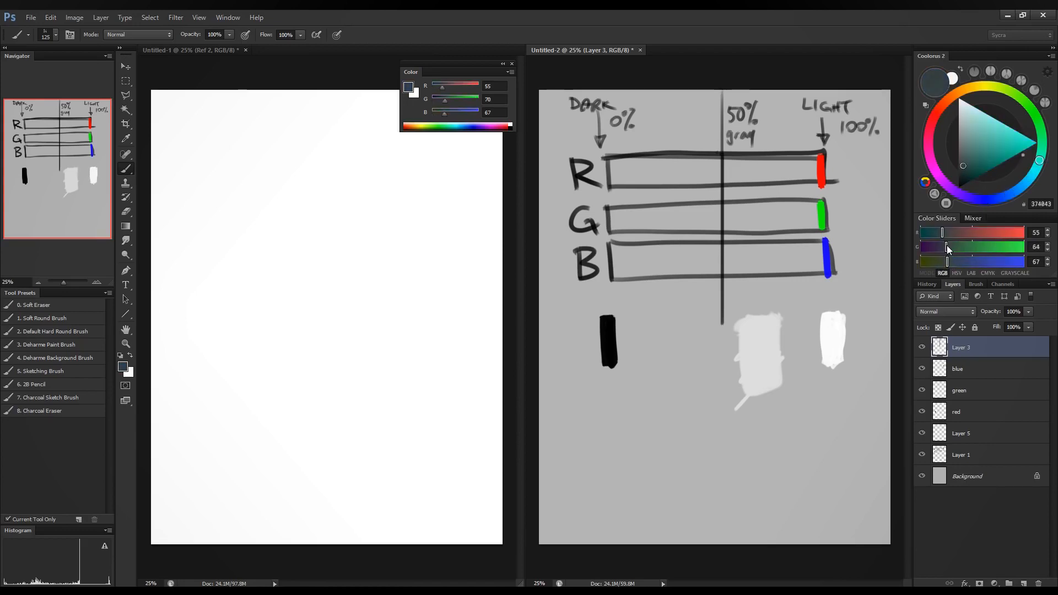
left_click(944, 234)
left_click(947, 247)
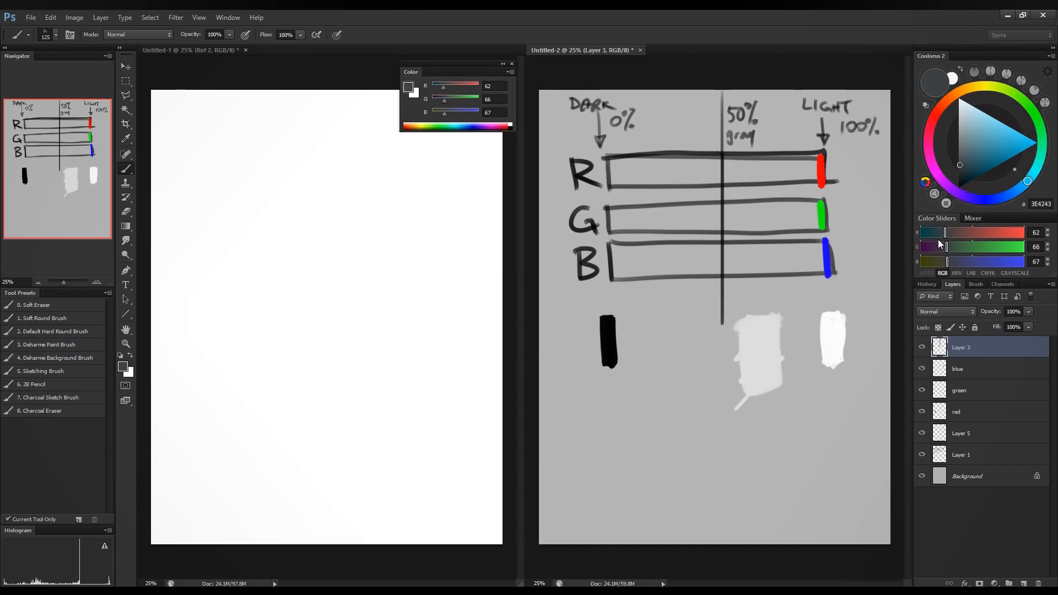
Change the foreground colour to yellow, RGB 255, 255, 0, to pure red, and to magenta, RGB 255, 0, 255.
left_click_drag(950, 235, 1036, 252)
left_click_drag(941, 266, 906, 268)
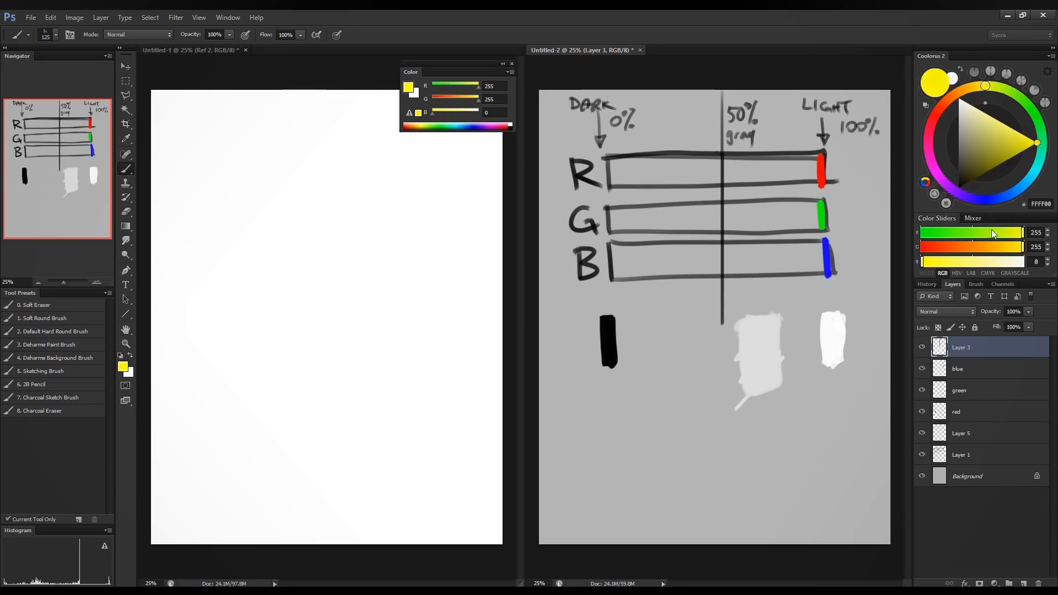
left_click_drag(1016, 250, 890, 248)
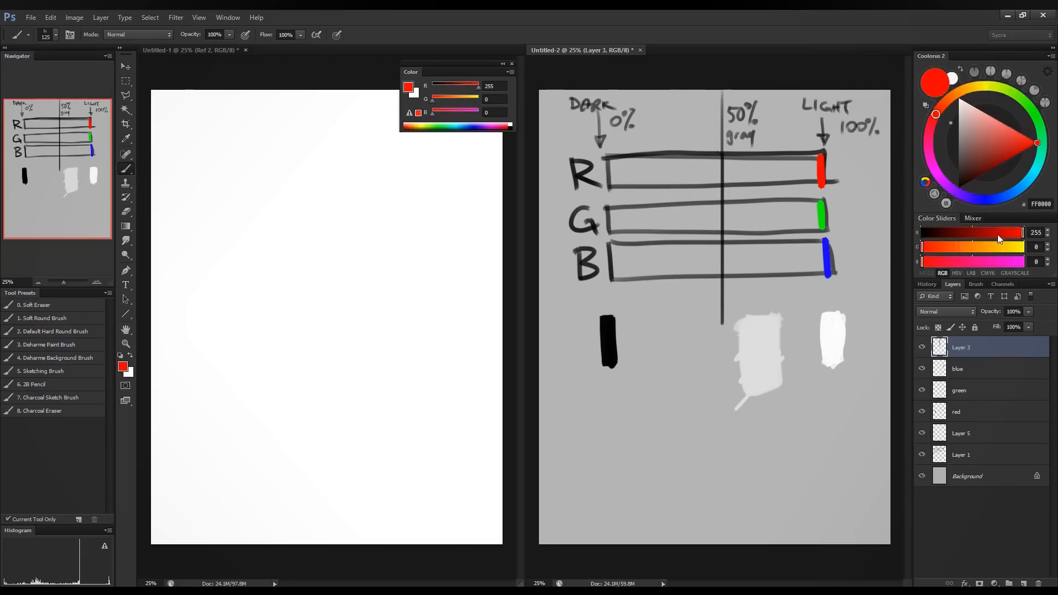
left_click_drag(1000, 238, 1022, 237)
left_click_drag(925, 246, 1025, 262)
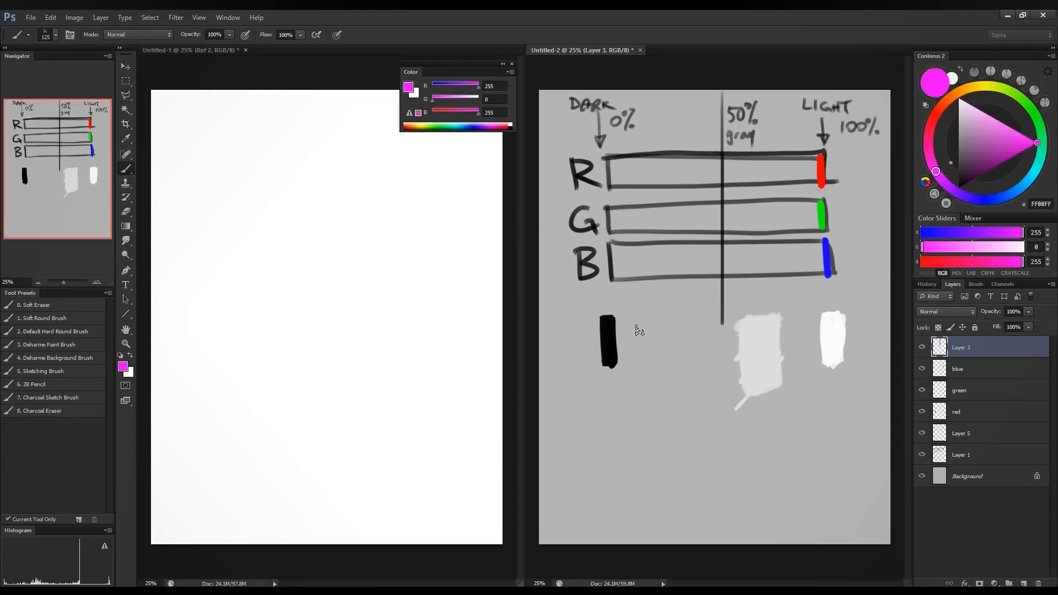
Reduce the brush size to 80 and dab a yellow spot, RGB 255, 255, 0, between the black and light grey swatches.
left_click_drag(701, 331, 710, 332)
key("bracketleft")
key("bracketleft")
key("bracketleft")
key("bracketleft")
key("bracketleft")
key("bracketleft")
key("bracketleft")
key("bracketright")
key("bracketright")
key("bracketright")
key("bracketright")
mouse_move(930, 247)
left_mouse_down()
mouse_move(1022, 247)
mouse_move(921, 261)
left_mouse_up()
left_click(701, 337)
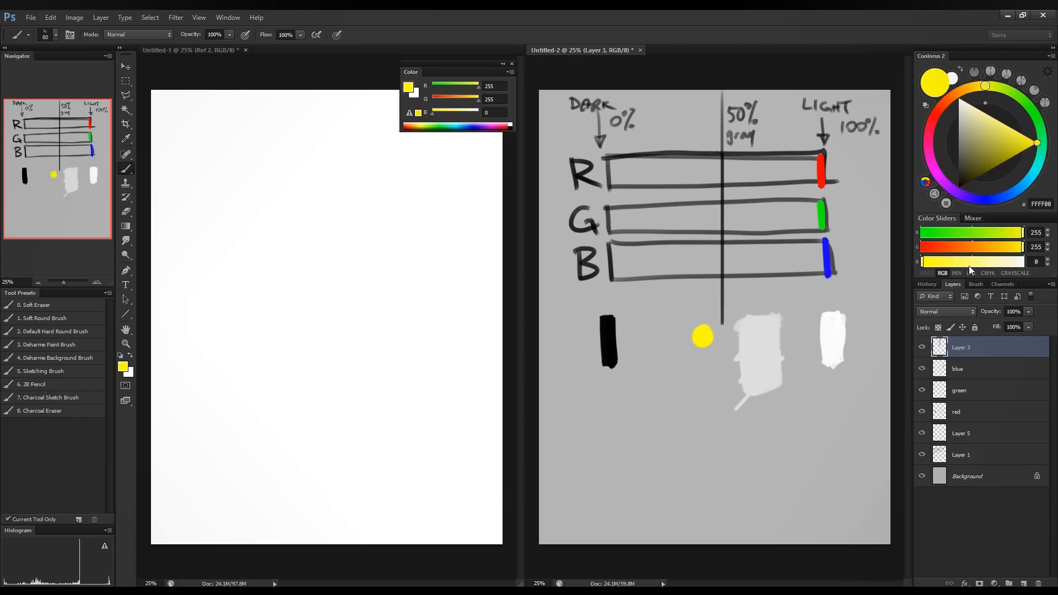
Dab a red spot, RGB 255, 0, 0, and a magenta spot, RGB 255, 0, 255, below the yellow one.
left_click_drag(1020, 247, 895, 251)
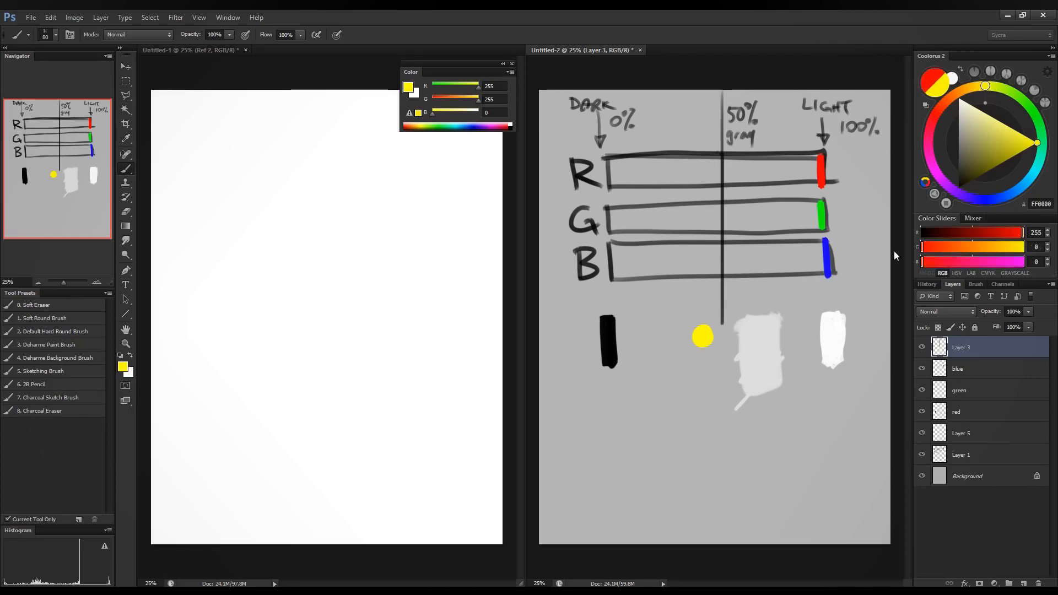
left_click(705, 359)
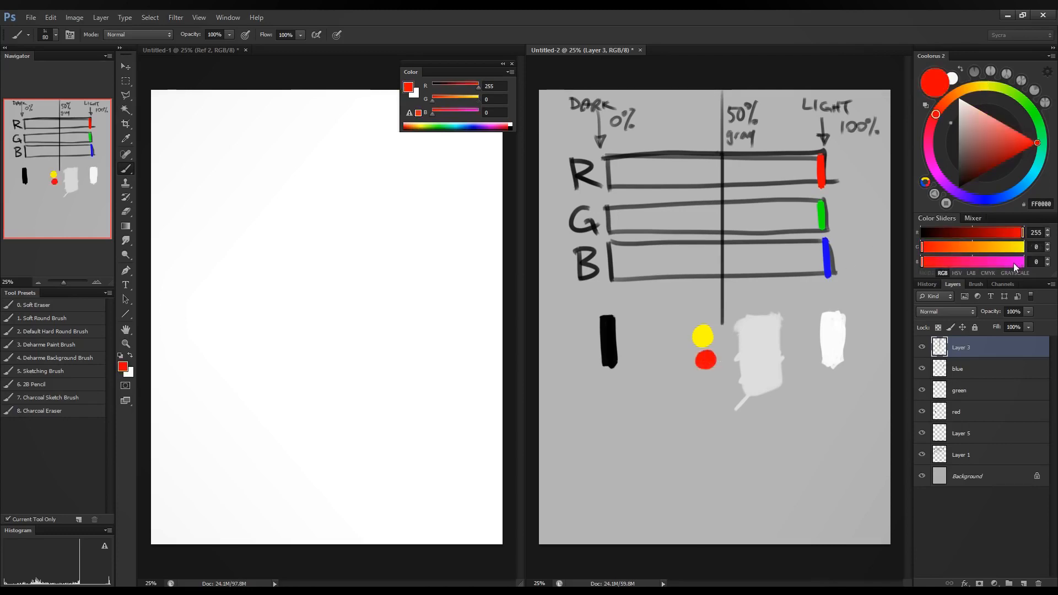
left_click_drag(1013, 263, 1025, 262)
left_click(706, 386)
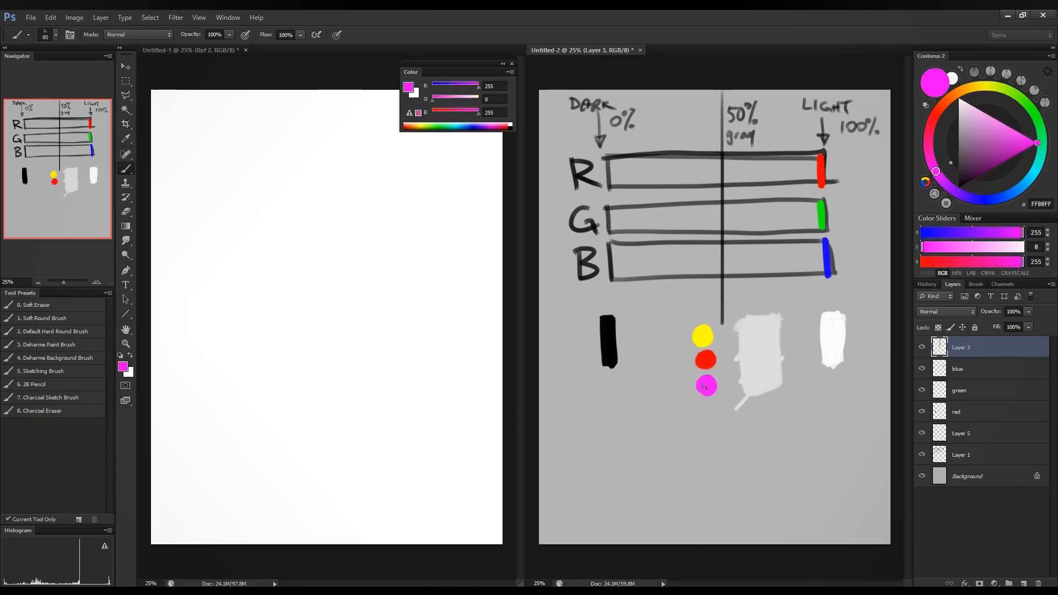
Dab a blue spot, RGB 0, 0, 255, and a green spot, RGB 0, 255, 0, below the magenta one.
left_click_drag(981, 234, 897, 249)
left_click(706, 409)
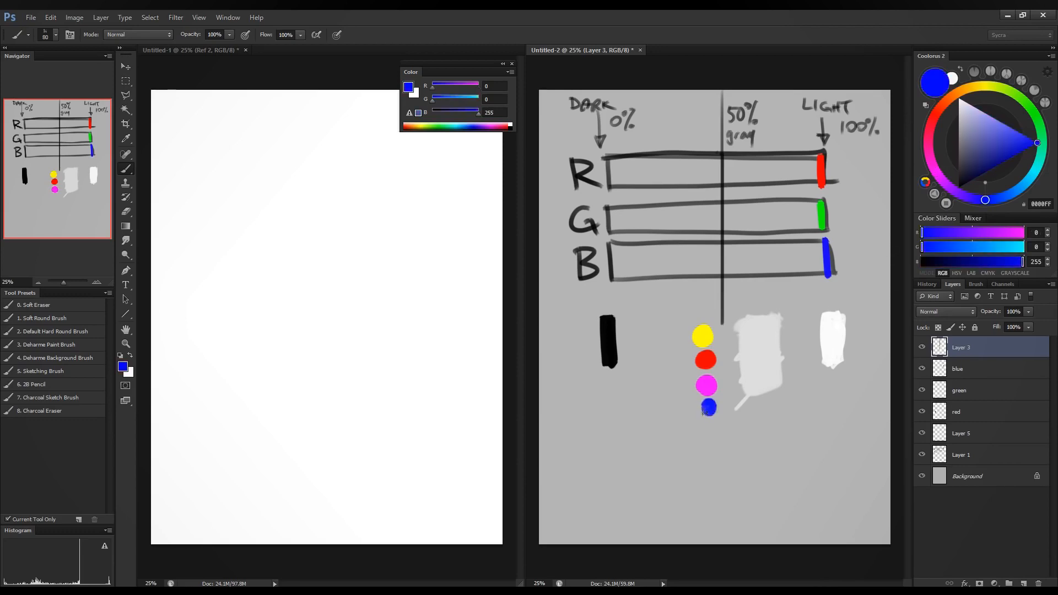
left_click_drag(704, 411, 710, 412)
mouse_move(1022, 262)
left_mouse_down()
mouse_move(919, 262)
mouse_move(1026, 247)
left_mouse_up()
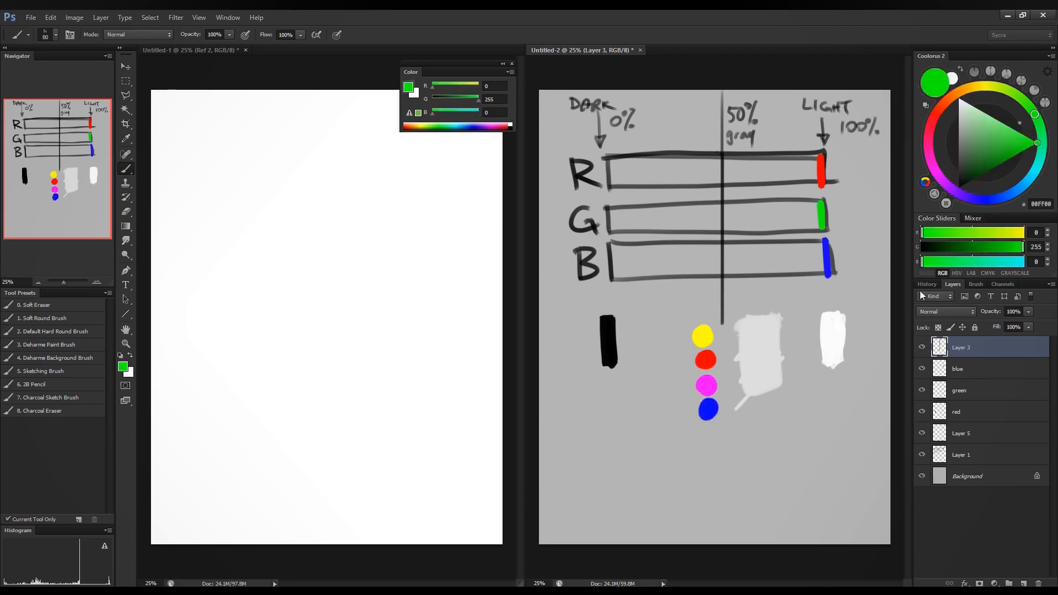
left_click(710, 438)
Mix a medium-dark grey foreground colour, RGB 97, 101, 98.
left_click(959, 233)
left_click(959, 247)
left_click(960, 263)
left_click(960, 247)
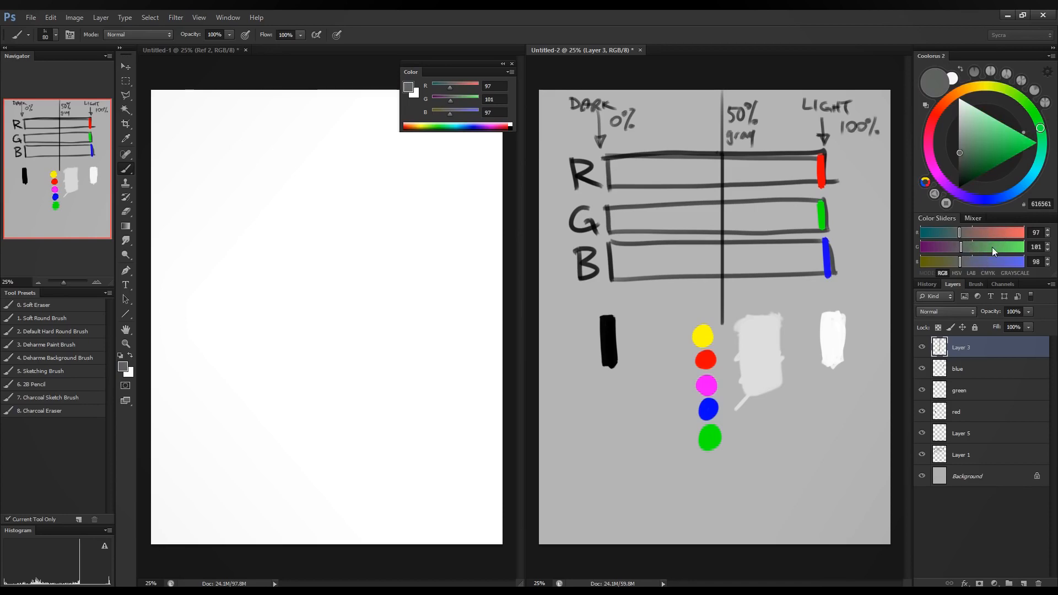
Mix a muted green foreground colour, RGB 60, 99, 72, trying green at 255 along the way.
left_click(947, 233)
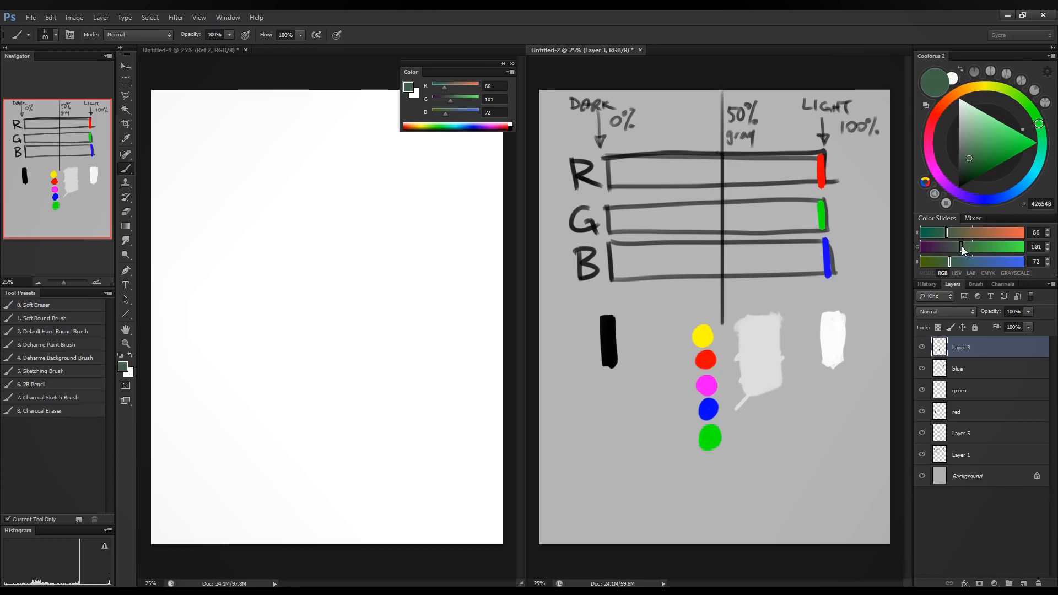
left_click_drag(961, 246, 1028, 253)
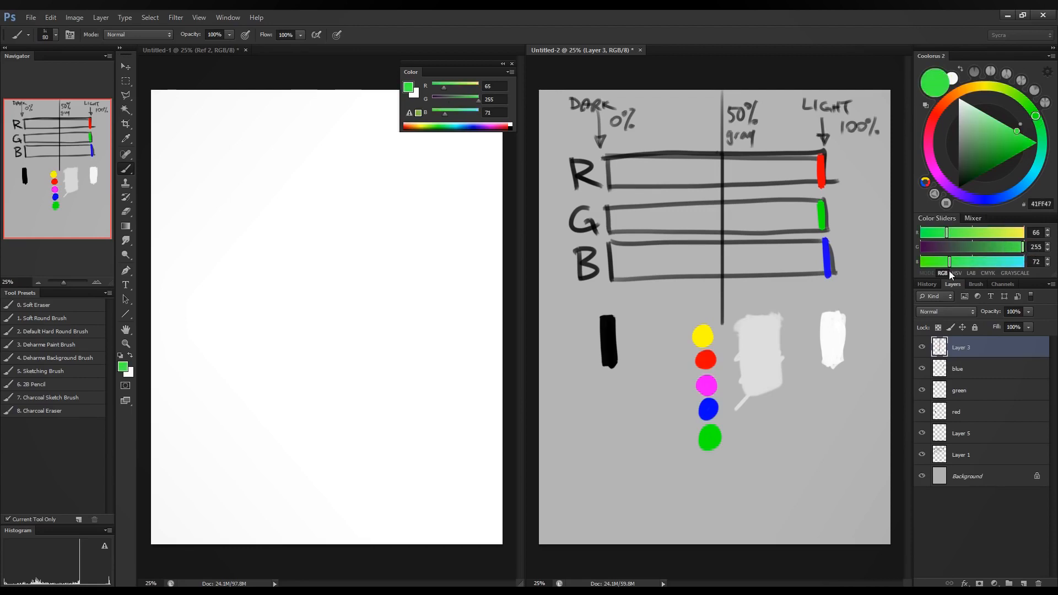
left_click(961, 249)
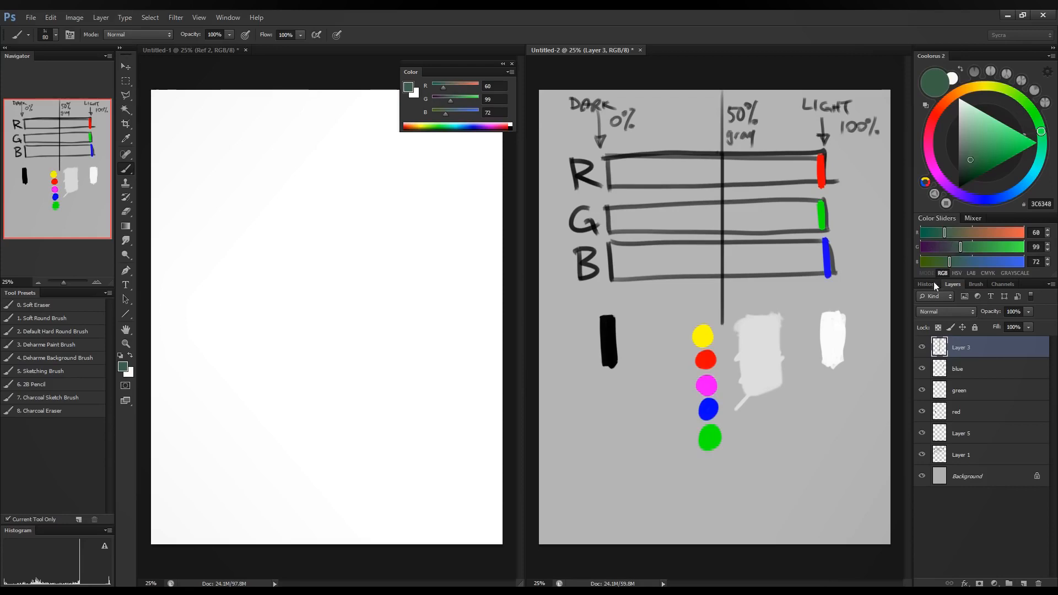
Brush two dark green swatches beside the black one, RGB 0, 99, 0 above and RGB 0, 51, 0 below.
left_click_drag(943, 234, 879, 265)
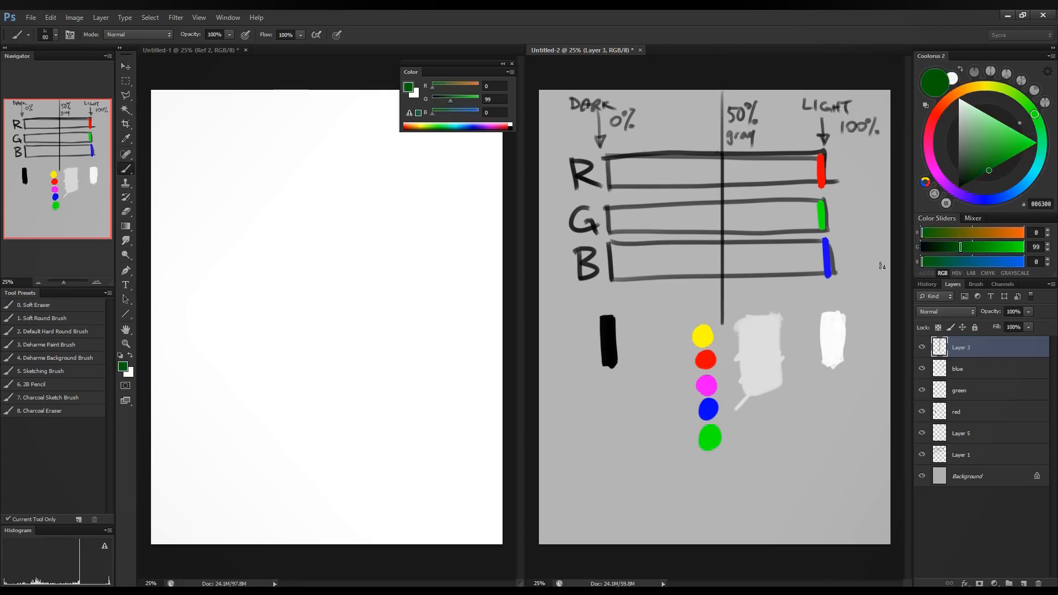
mouse_move(640, 300)
left_mouse_down()
mouse_move(654, 293)
mouse_move(644, 312)
mouse_move(633, 306)
mouse_move(648, 325)
left_mouse_up()
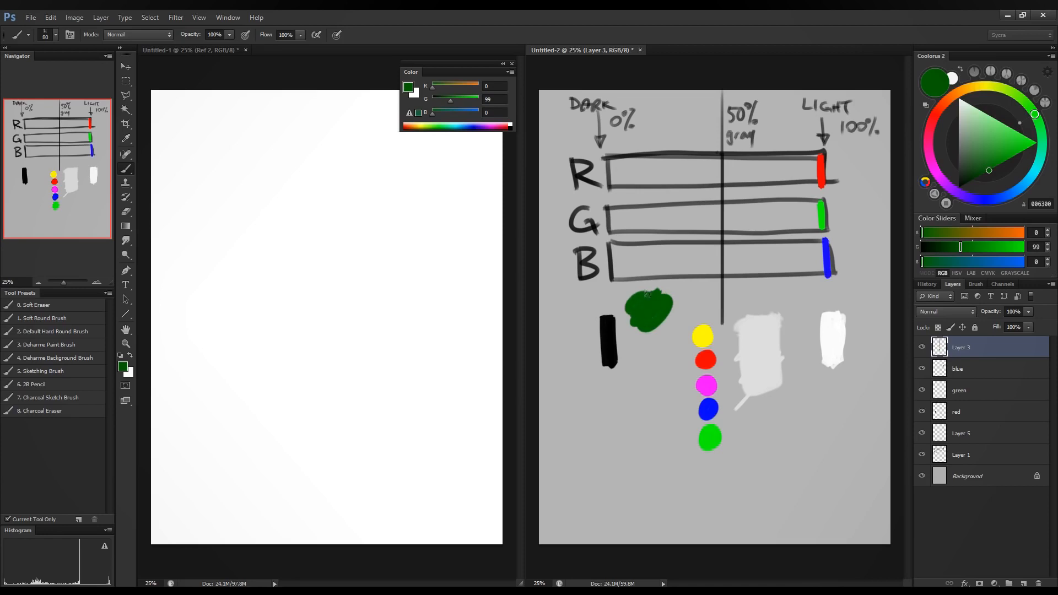
left_click_drag(960, 247, 941, 247)
mouse_move(645, 349)
left_mouse_down()
mouse_move(662, 366)
mouse_move(639, 372)
mouse_move(647, 376)
left_mouse_up()
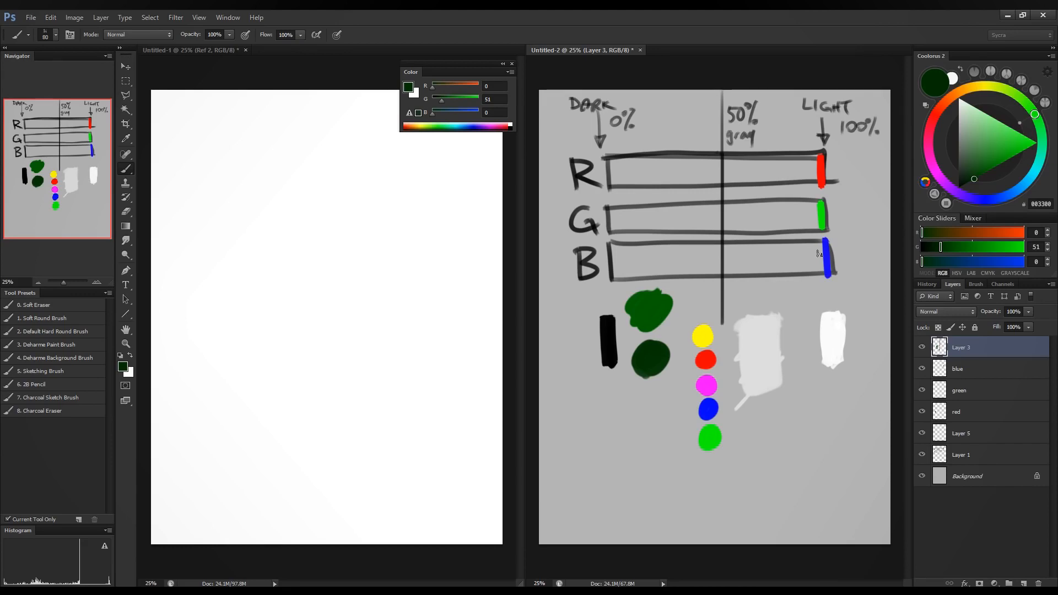
Try dark brown, light violet and salmon foreground colours by changing hue and shade on the colour wheel.
left_click(962, 92)
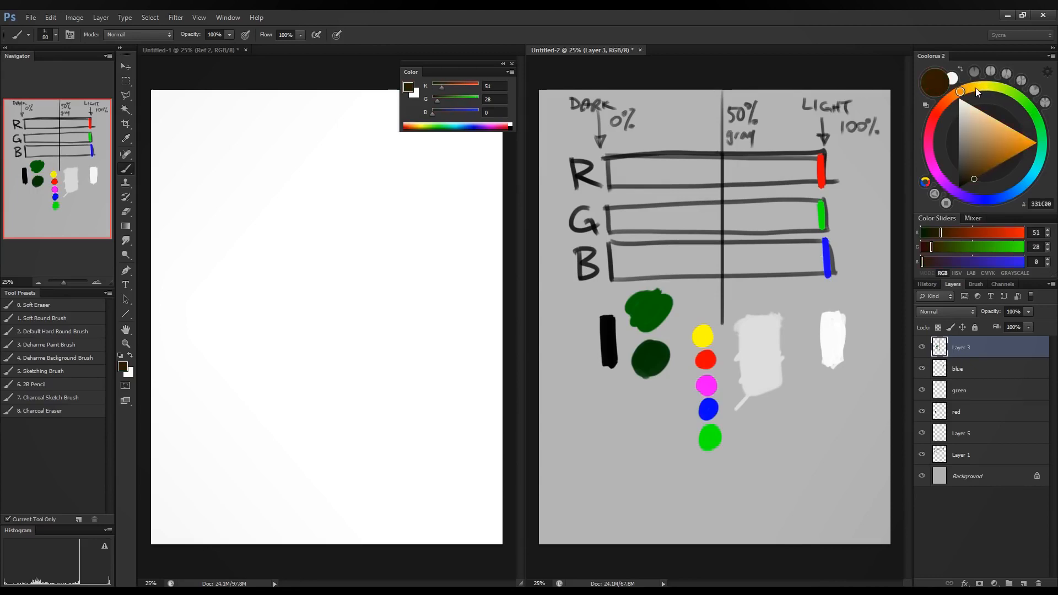
left_click(1024, 184)
left_click(1005, 125)
left_click_drag(1023, 186, 978, 199)
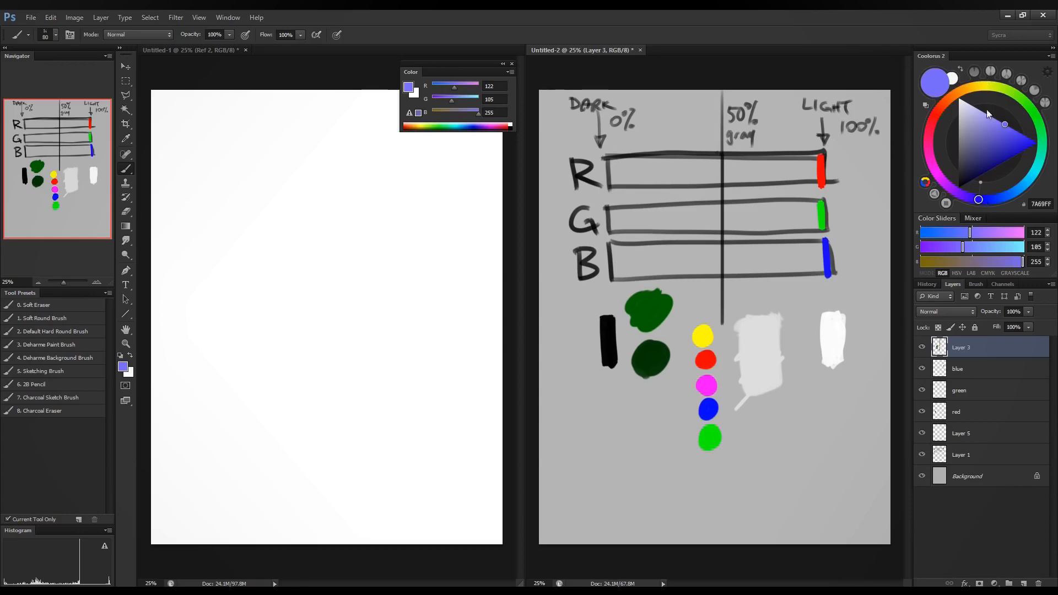
mouse_move(998, 131)
left_mouse_down()
mouse_move(983, 108)
mouse_move(993, 88)
mouse_move(1027, 104)
mouse_move(1004, 117)
mouse_move(1036, 128)
mouse_move(977, 213)
mouse_move(992, 210)
mouse_move(969, 196)
left_mouse_up()
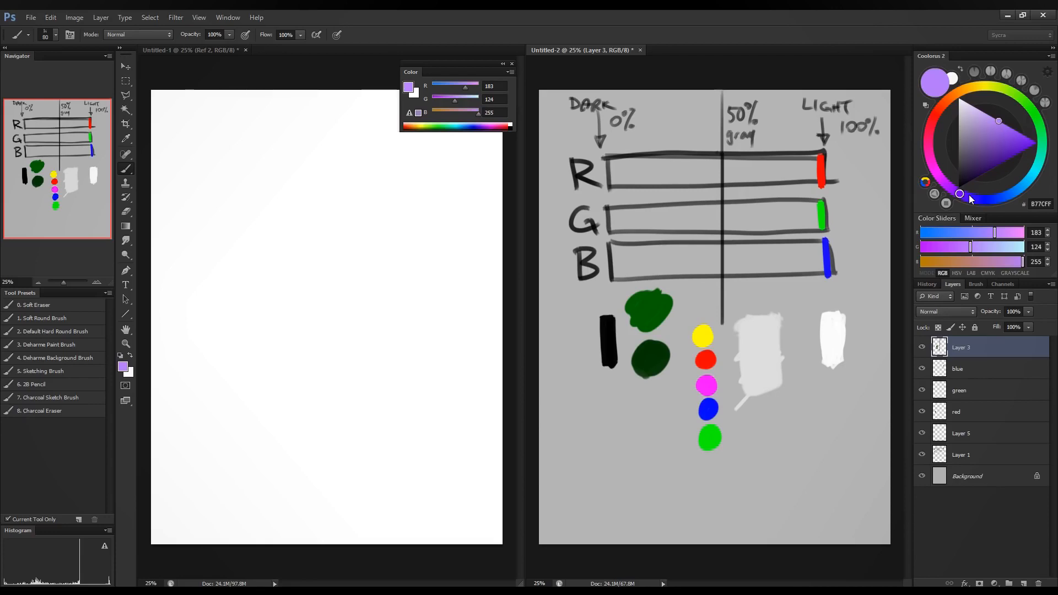
left_click(938, 111)
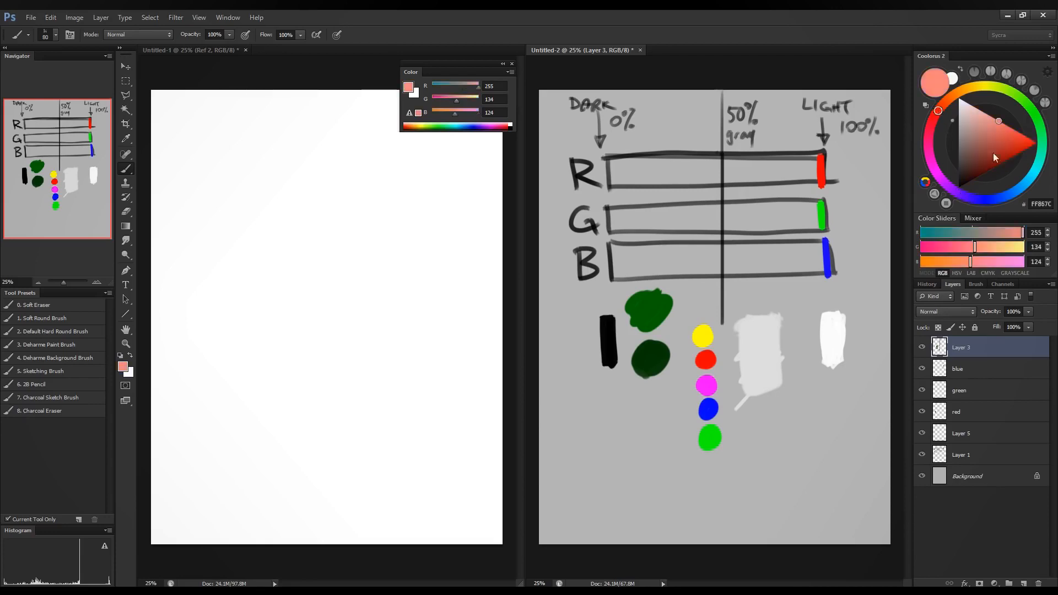
Brush saturated red, blue and yellow swatches below and around the black swatch, sampling the yellow from the existing spot.
left_click_drag(993, 154, 1053, 158)
mouse_move(592, 418)
left_mouse_down()
mouse_move(617, 439)
mouse_move(594, 409)
mouse_move(585, 437)
left_mouse_up()
left_click_drag(1007, 194, 985, 200)
mouse_move(640, 449)
left_mouse_down()
mouse_move(661, 435)
mouse_move(661, 465)
left_mouse_up()
left_click(703, 336, "alt")
mouse_move(574, 371)
left_mouse_down()
mouse_move(573, 395)
mouse_move(585, 388)
mouse_move(563, 362)
left_mouse_up()
Blend yellow and red into orange below the red swatch, sampling colours from the canvas between strokes.
left_click(576, 377, "alt")
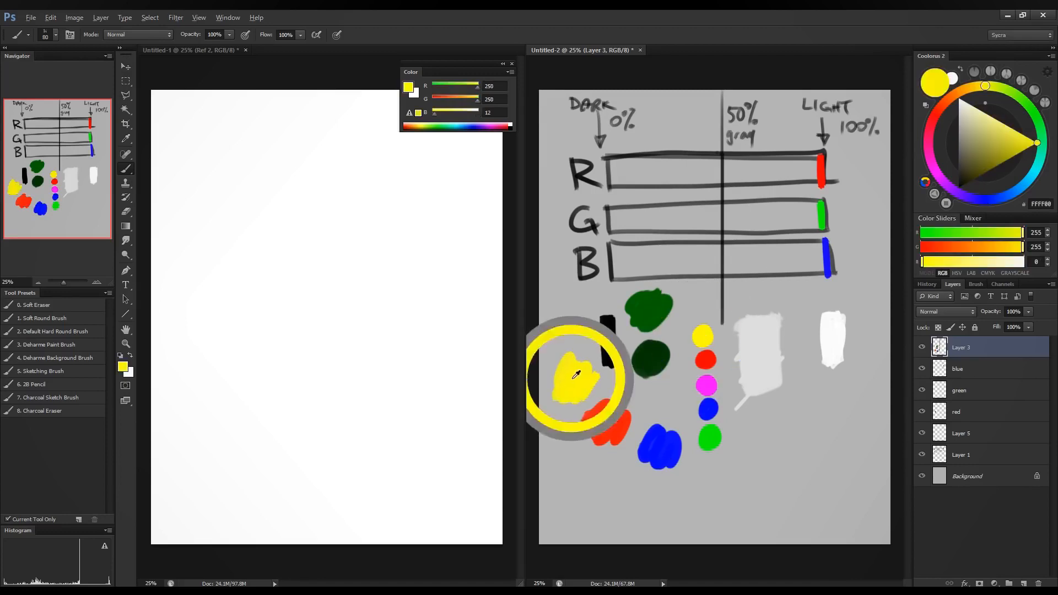
mouse_move(579, 452)
left_mouse_down()
mouse_move(573, 487)
mouse_move(602, 488)
mouse_move(615, 460)
mouse_move(593, 474)
mouse_move(617, 461)
mouse_move(601, 485)
mouse_move(628, 498)
left_mouse_up()
left_click(572, 383, "alt")
left_click(603, 419, "alt")
left_click(606, 466, "alt")
left_click(596, 466, "alt")
mouse_move(596, 467)
left_mouse_down()
mouse_move(603, 485)
mouse_move(588, 489)
left_mouse_up()
left_click(602, 471, "alt")
Blend sampled blue into the orange mix to paint mauve and dull orange patches, and brush golden yellow over the mix.
left_click(659, 449, "alt")
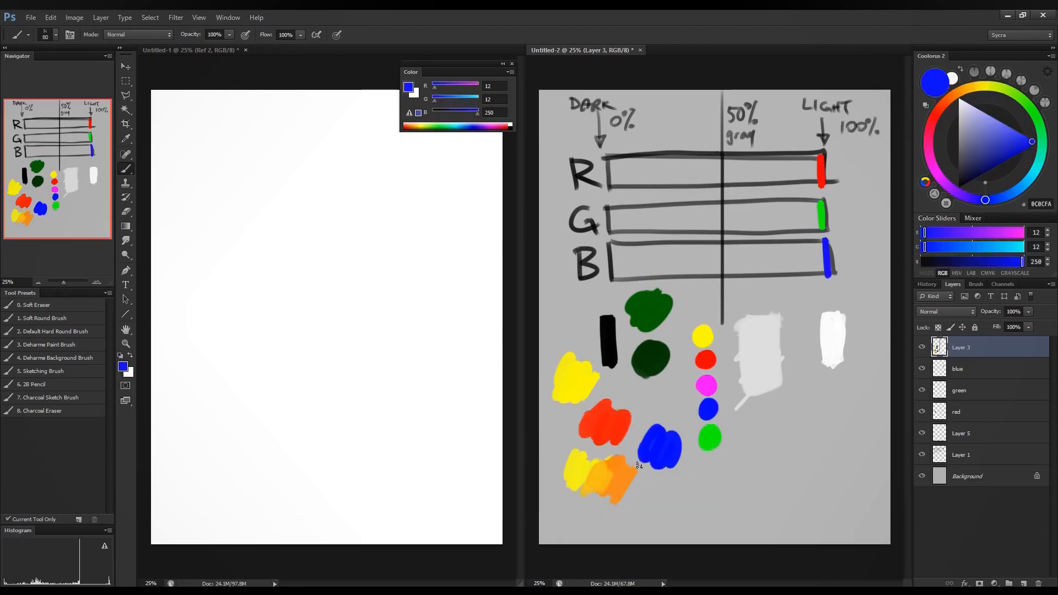
mouse_move(640, 466)
left_mouse_down()
mouse_move(633, 476)
mouse_move(658, 486)
mouse_move(599, 494)
mouse_move(603, 482)
mouse_move(586, 505)
mouse_move(594, 500)
left_mouse_up()
left_click(636, 469, "alt")
left_click(649, 478, "alt")
left_click(602, 483, "alt")
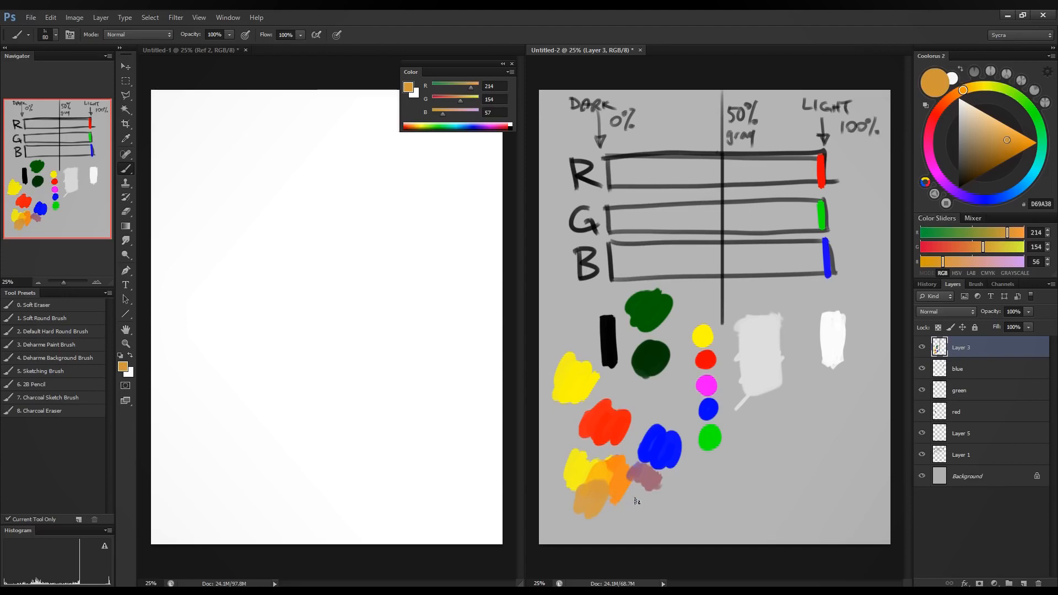
left_click(602, 473, "alt")
left_click_drag(606, 477, 605, 483)
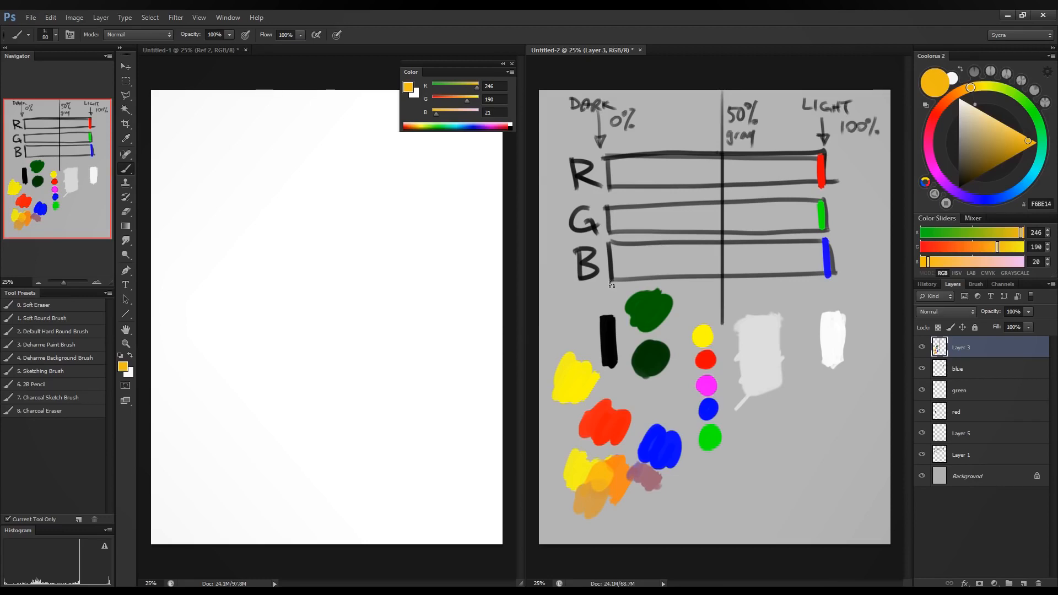
Mix a dark slate blue foreground colour, RGB 44, 66, 74.
left_click(938, 233)
left_click(947, 247)
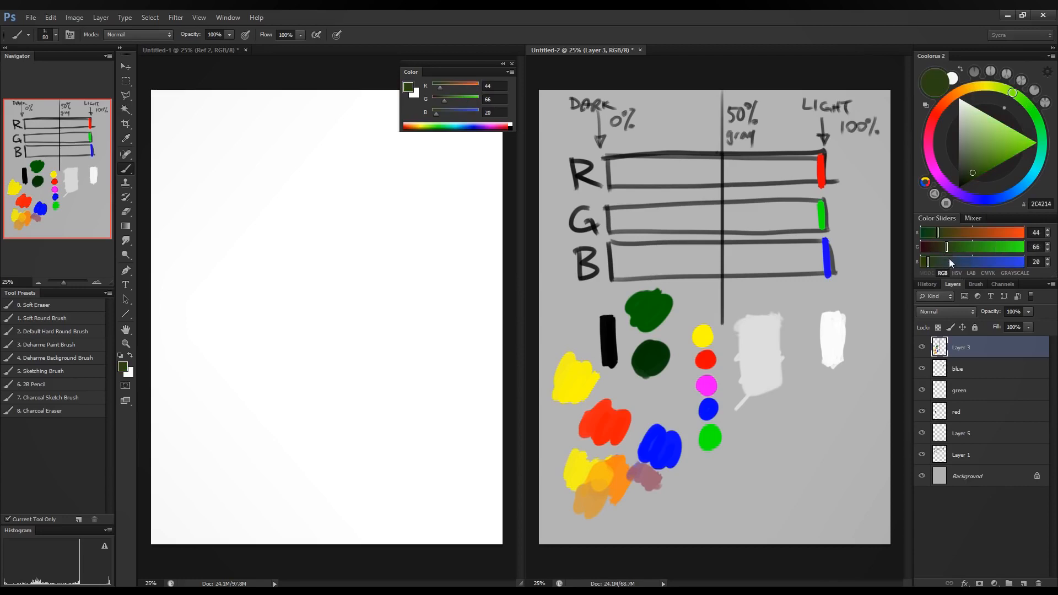
left_click(949, 261)
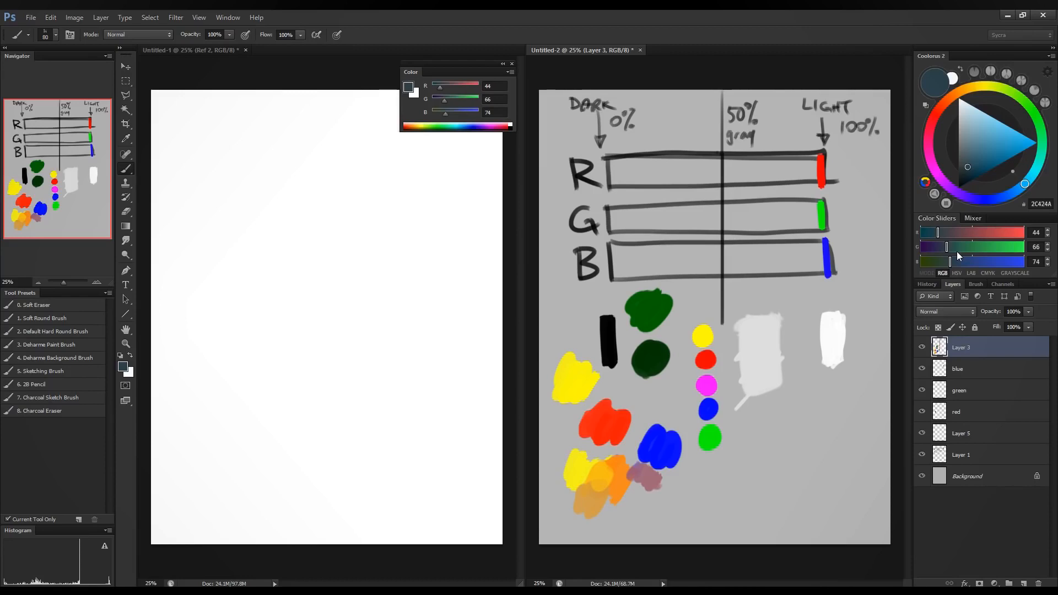
Set the foreground colour to hot pink, RGB 255, 0, 155, and dab a spot between the light grey and white swatches.
left_click_drag(965, 234, 983, 270)
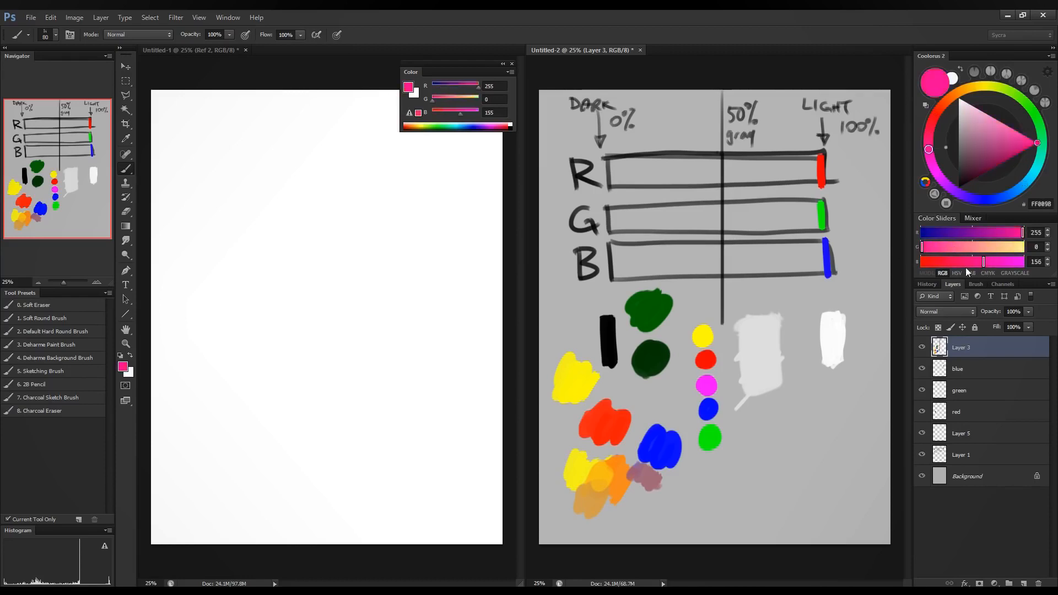
mouse_move(801, 361)
left_mouse_down()
mouse_move(796, 353)
mouse_move(802, 364)
left_mouse_up()
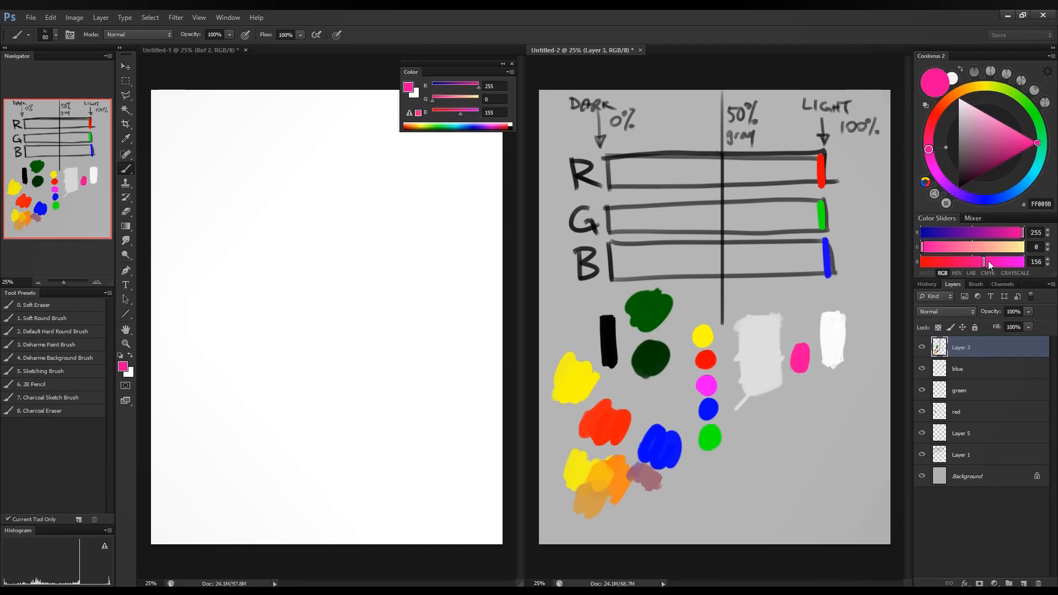
Dab a salmon pink spot, RGB 255, 70, 109, below the white swatch and a yellow spot, RGB 255, 255, 0, beside it.
mouse_move(983, 262)
left_mouse_down()
mouse_move(921, 264)
mouse_move(992, 247)
mouse_move(948, 247)
left_mouse_up()
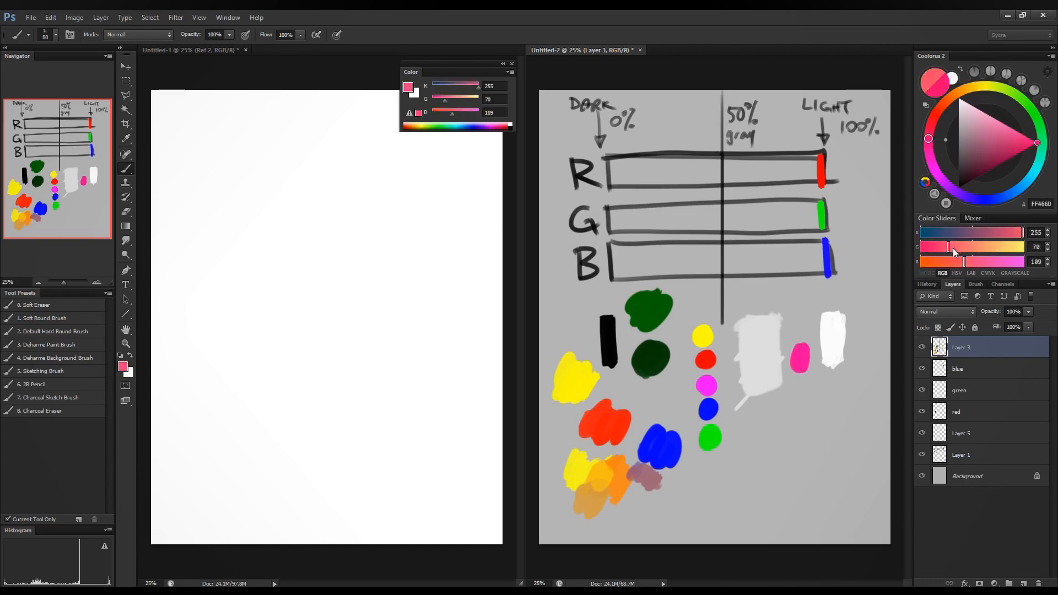
left_click_drag(824, 379, 819, 396)
left_click_drag(992, 250, 1028, 251)
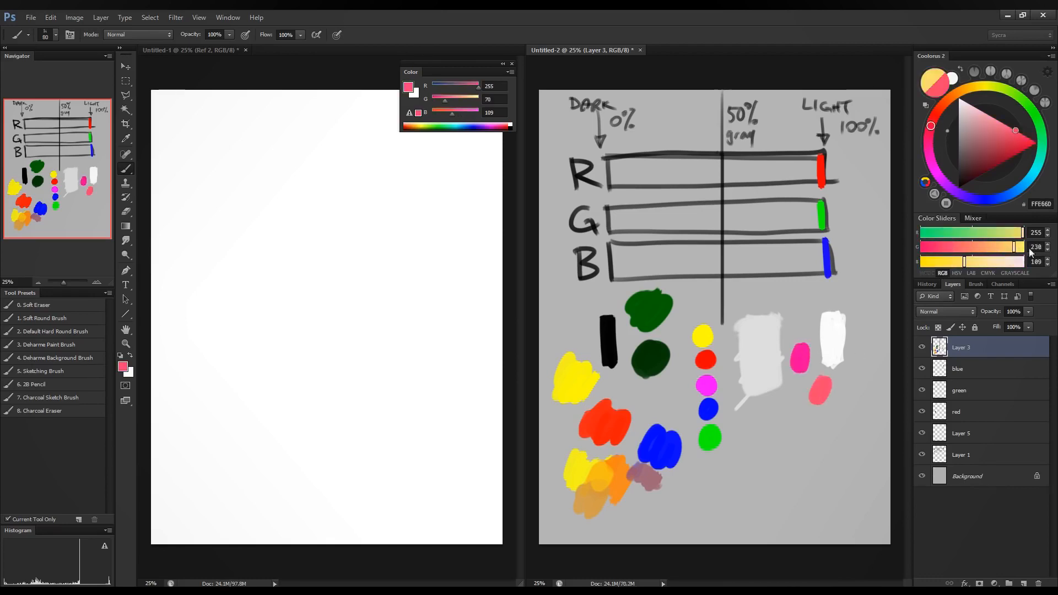
left_click_drag(961, 263, 919, 264)
mouse_move(866, 387)
left_mouse_down()
mouse_move(857, 360)
mouse_move(869, 363)
left_mouse_up()
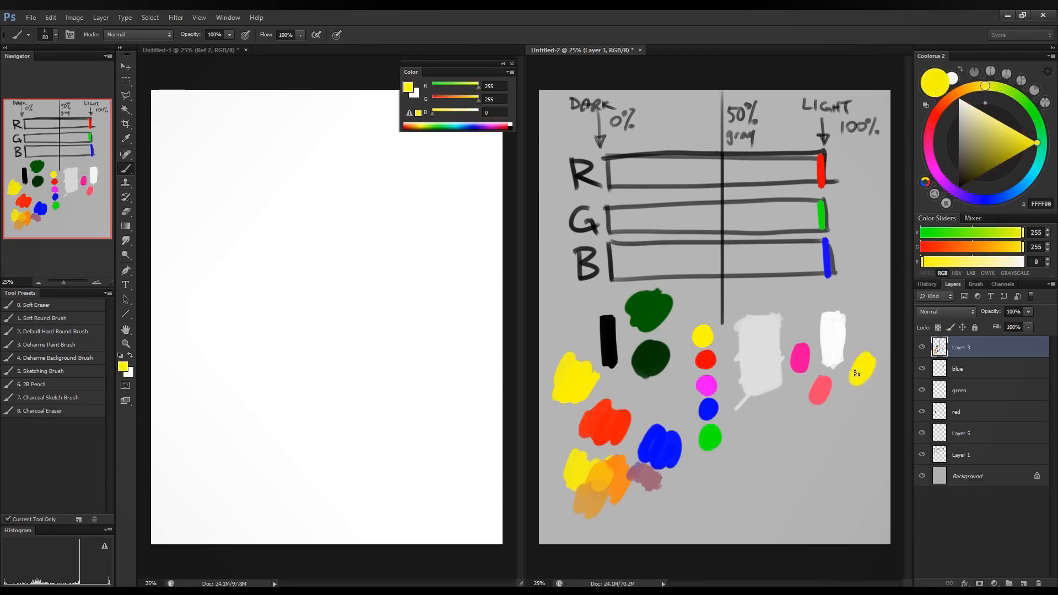
Dab pure green, RGB 0, 255, 0, below the light grey swatch and paint a greyish pink patch, RGB 172, 153, 153, beside it.
left_click_drag(1022, 233, 921, 233)
mouse_move(785, 395)
left_mouse_down()
mouse_move(772, 427)
mouse_move(798, 416)
left_mouse_up()
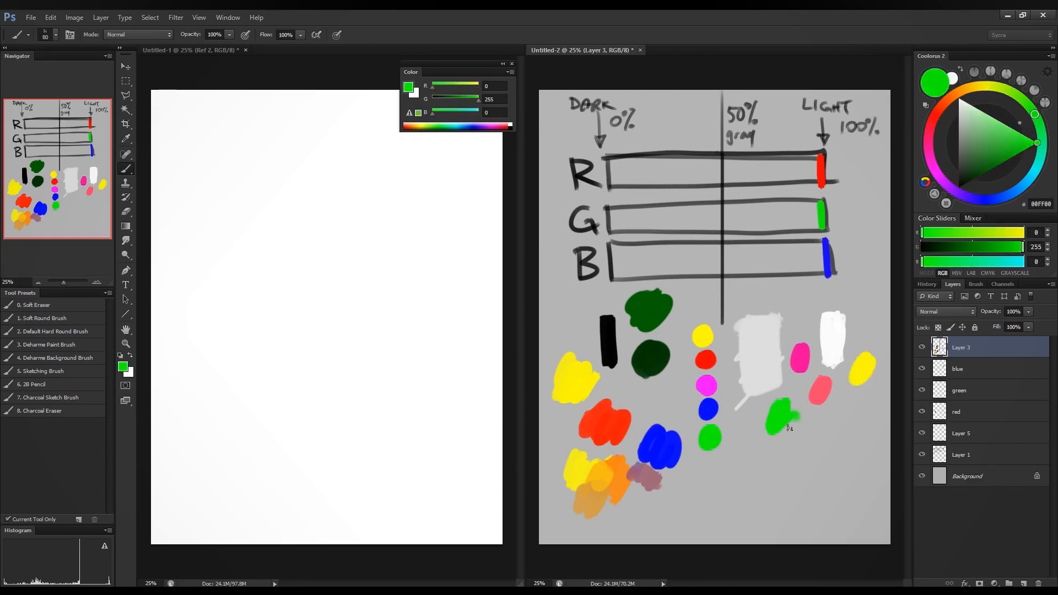
left_click(990, 233)
left_click(983, 248)
left_click(982, 262)
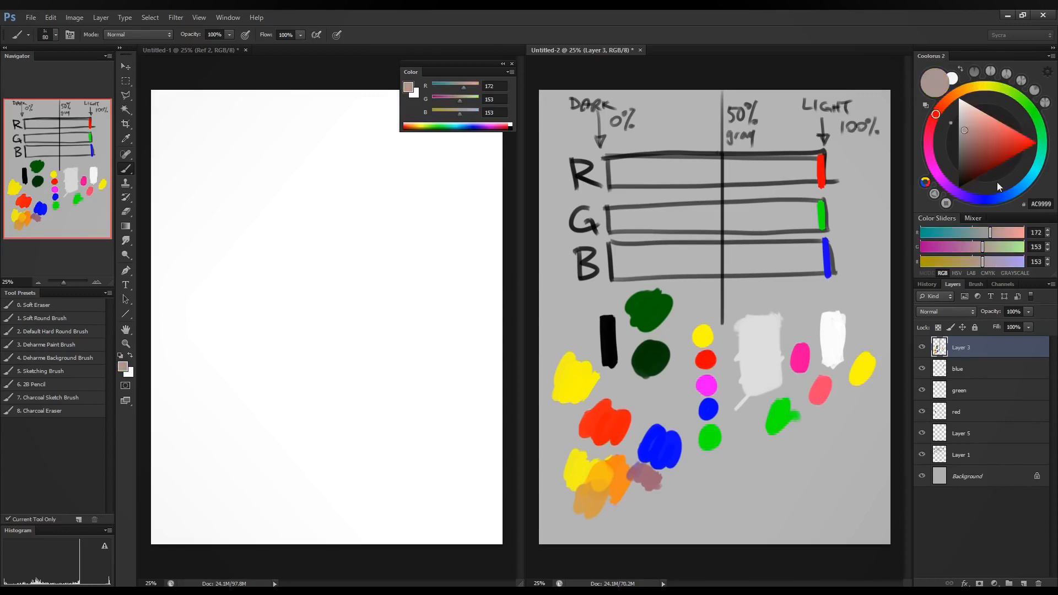
mouse_move(821, 435)
left_mouse_down()
mouse_move(815, 456)
mouse_move(829, 424)
mouse_move(807, 436)
mouse_move(829, 453)
left_mouse_up()
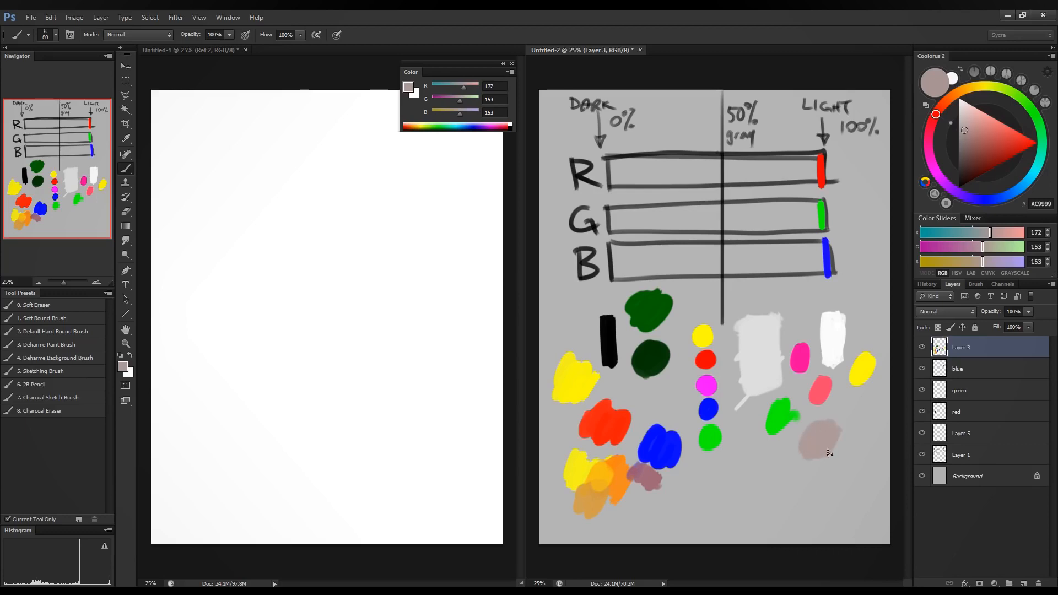
Paint a muted brown patch, RGB 182, 153, 133, and a tan patch, RGB 182, 163, 133, adjoining the greyish pink one.
left_click(975, 263)
left_click(994, 233)
mouse_move(847, 427)
left_mouse_down()
mouse_move(843, 441)
mouse_move(859, 449)
mouse_move(850, 432)
left_mouse_up()
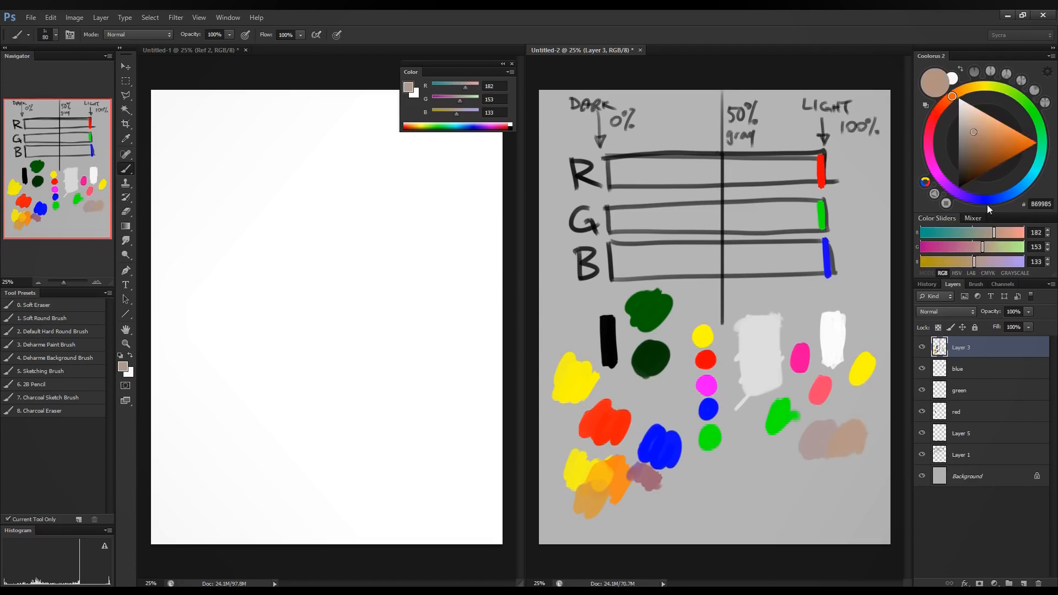
left_click(986, 249)
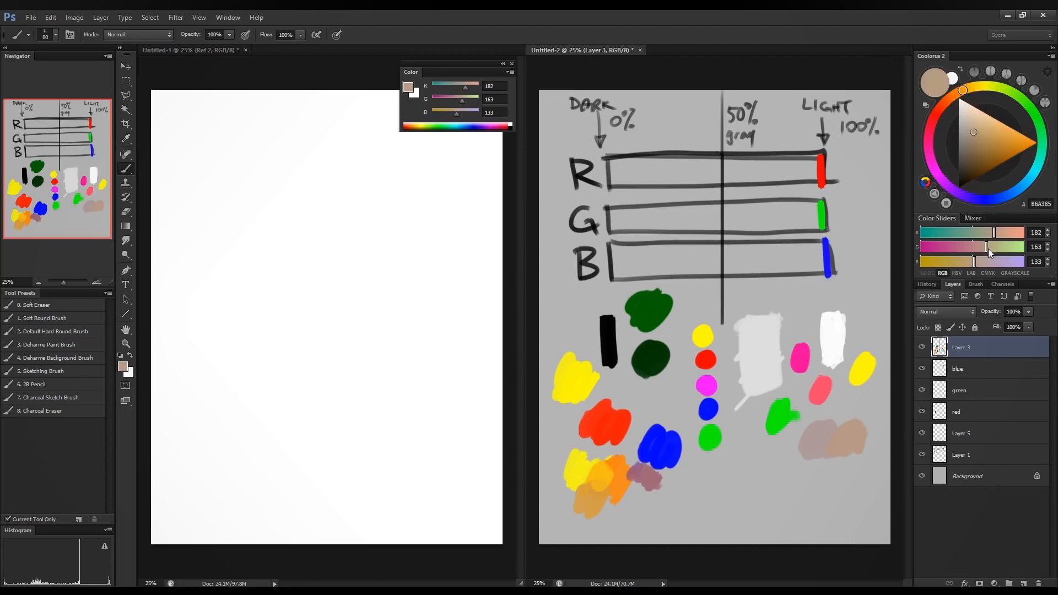
mouse_move(836, 456)
left_mouse_down()
mouse_move(818, 481)
mouse_move(831, 486)
mouse_move(839, 454)
left_mouse_up()
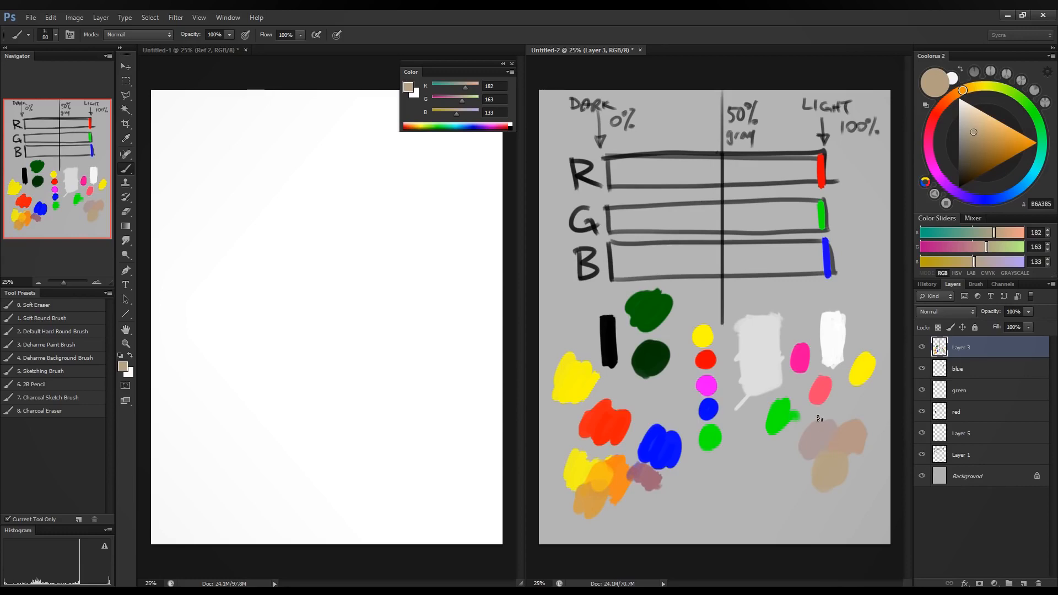
Choose a bright green, RGB 14, 251, 81, in the Color Picker and paint a spot just below the column of pure colour dots.
left_click(121, 367)
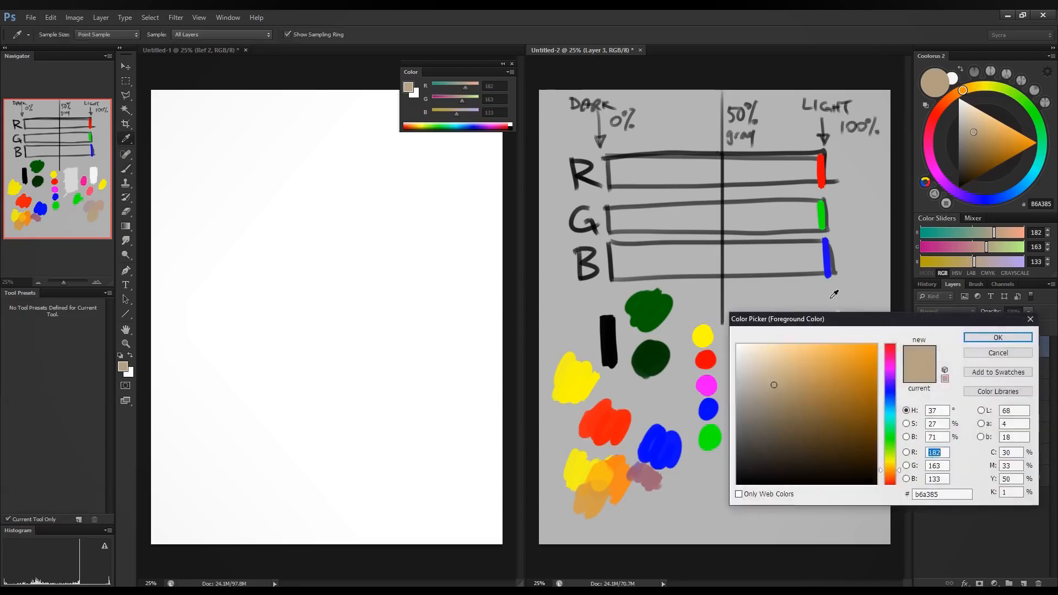
left_click_drag(834, 321, 285, 205)
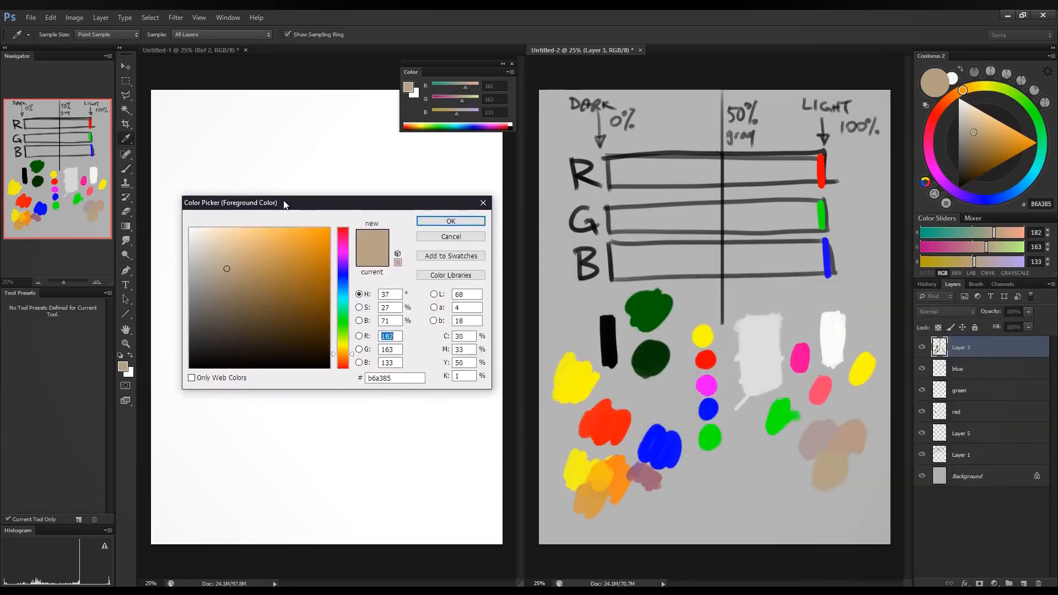
left_click_drag(232, 263, 261, 247)
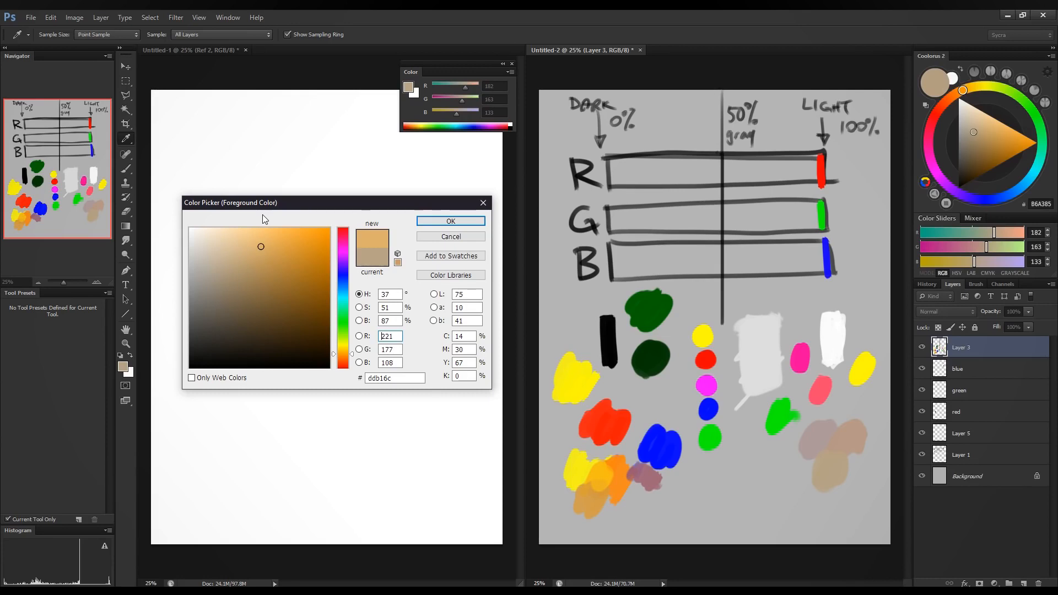
left_click(343, 351)
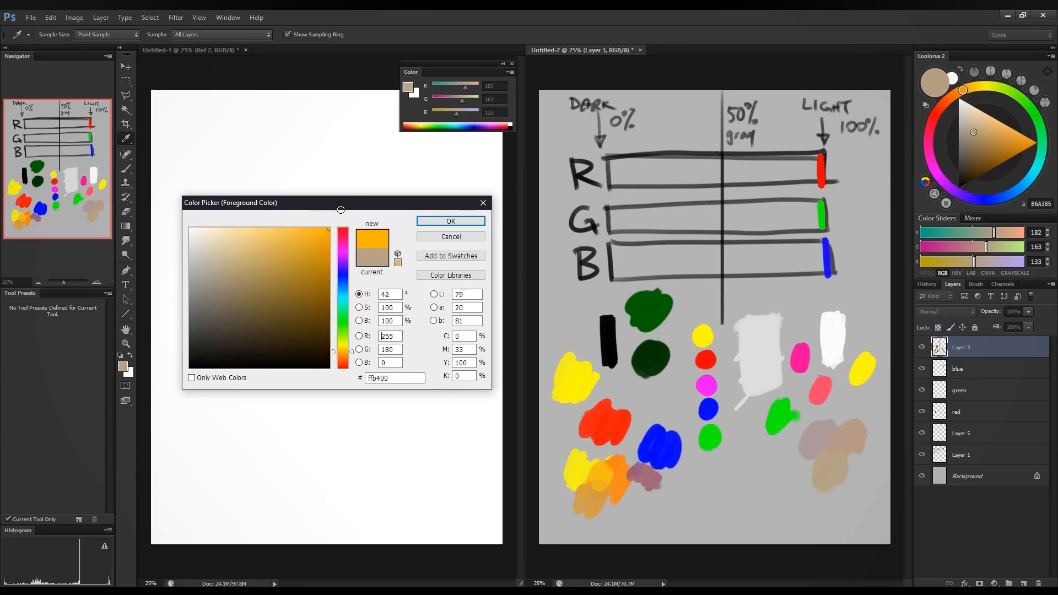
left_click(301, 242)
mouse_move(301, 241)
left_mouse_down()
mouse_move(267, 311)
mouse_move(297, 292)
mouse_move(209, 246)
mouse_move(227, 256)
mouse_move(291, 253)
mouse_move(259, 298)
mouse_move(273, 309)
mouse_move(236, 321)
mouse_move(263, 326)
left_mouse_up()
left_click(345, 315)
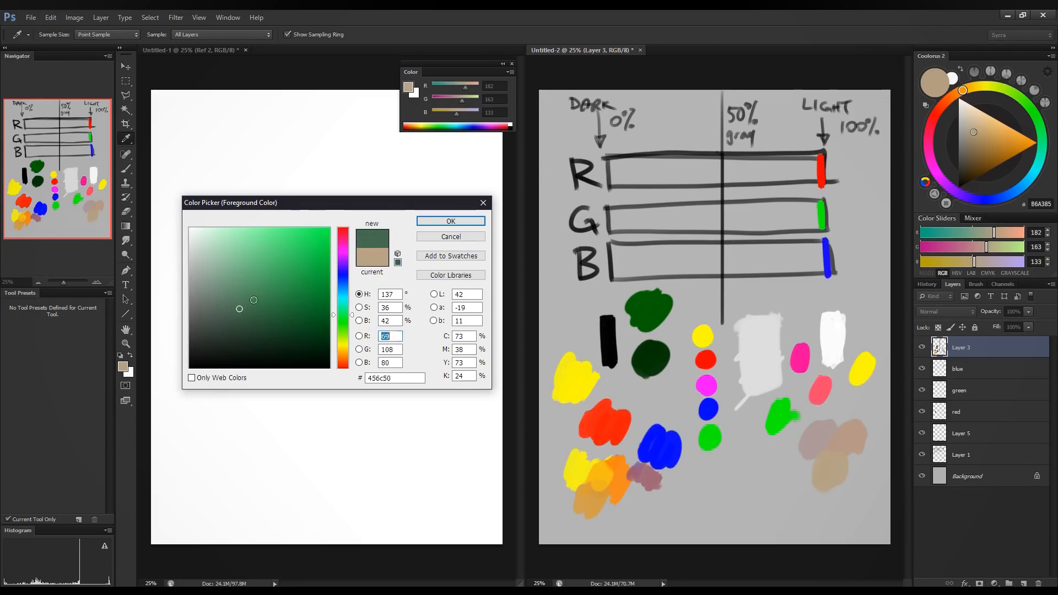
mouse_move(254, 300)
left_mouse_down()
mouse_move(310, 234)
mouse_move(313, 260)
mouse_move(323, 231)
left_mouse_up()
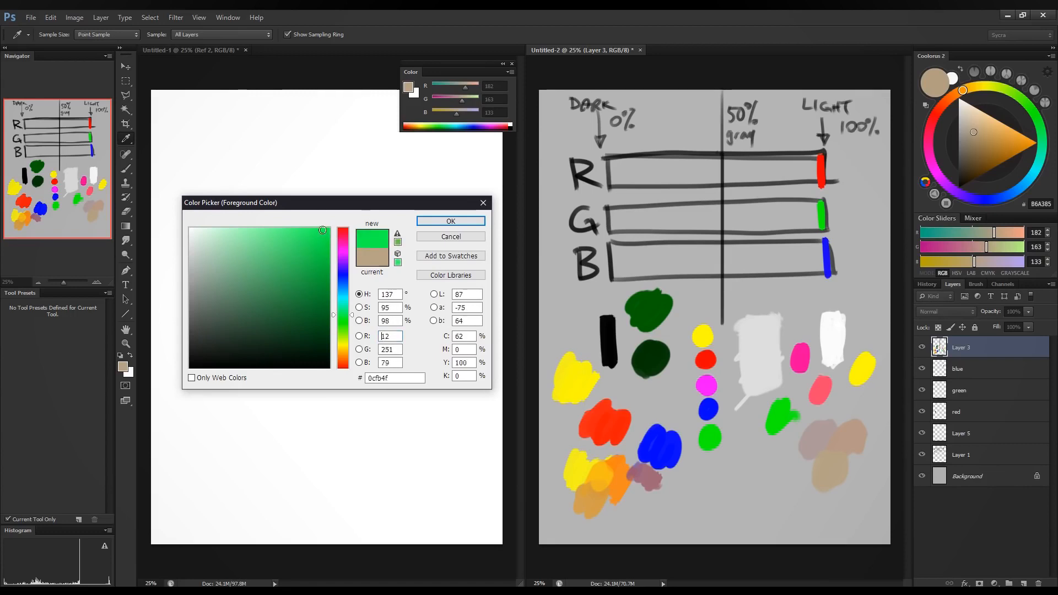
left_click(450, 221)
key("b")
mouse_move(736, 467)
left_mouse_down()
mouse_move(728, 494)
mouse_move(739, 468)
mouse_move(725, 477)
mouse_move(724, 489)
mouse_move(751, 472)
left_mouse_up()
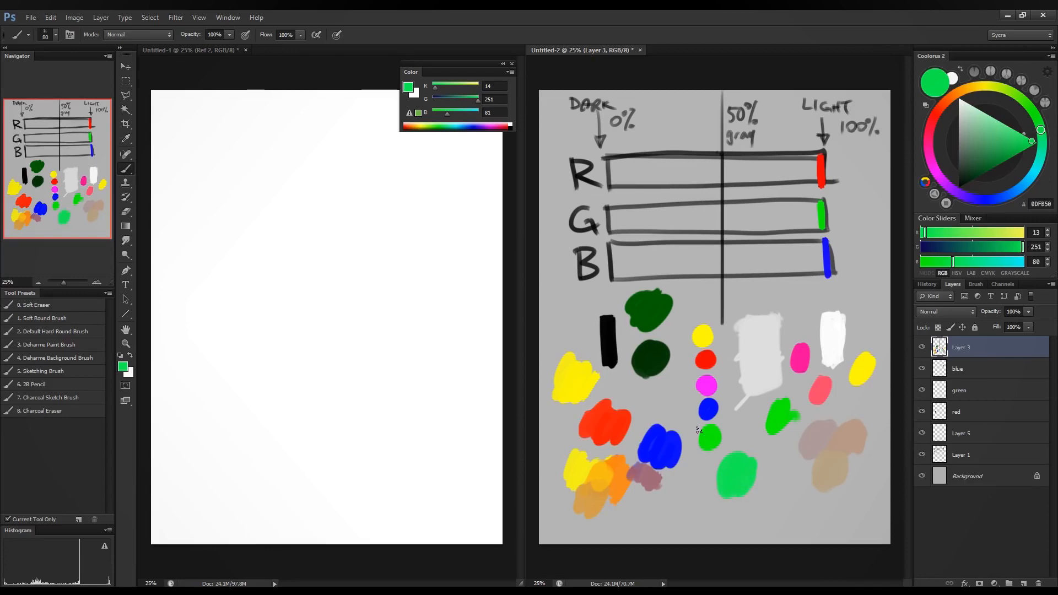
Choose dark green, RGB 43, 88, 56, paint a patch beside the bright green one, and draw a frame around the three muted patches.
left_click(123, 366)
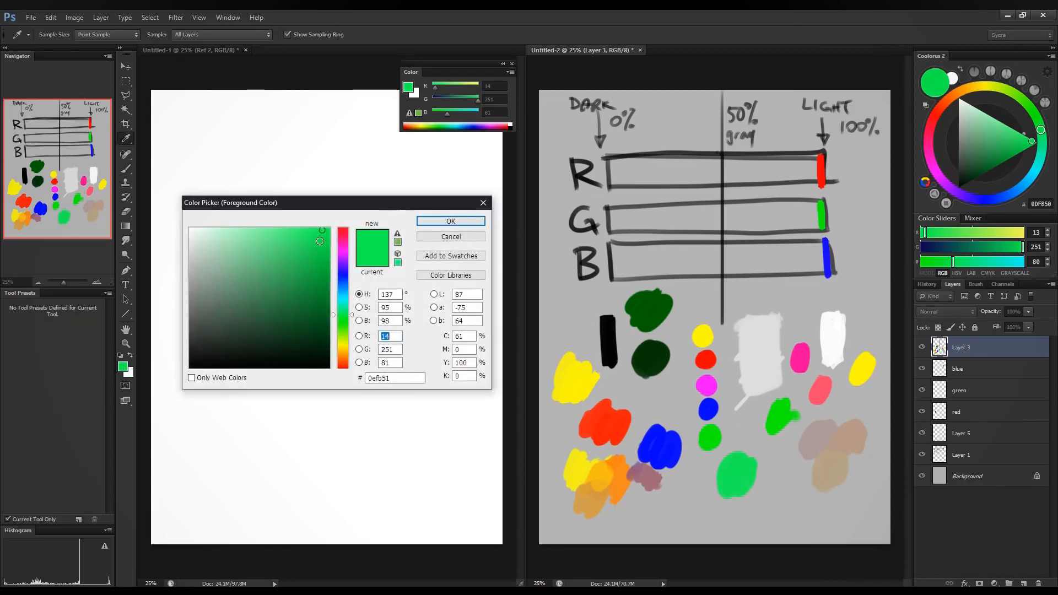
left_click(311, 253)
left_click(261, 318)
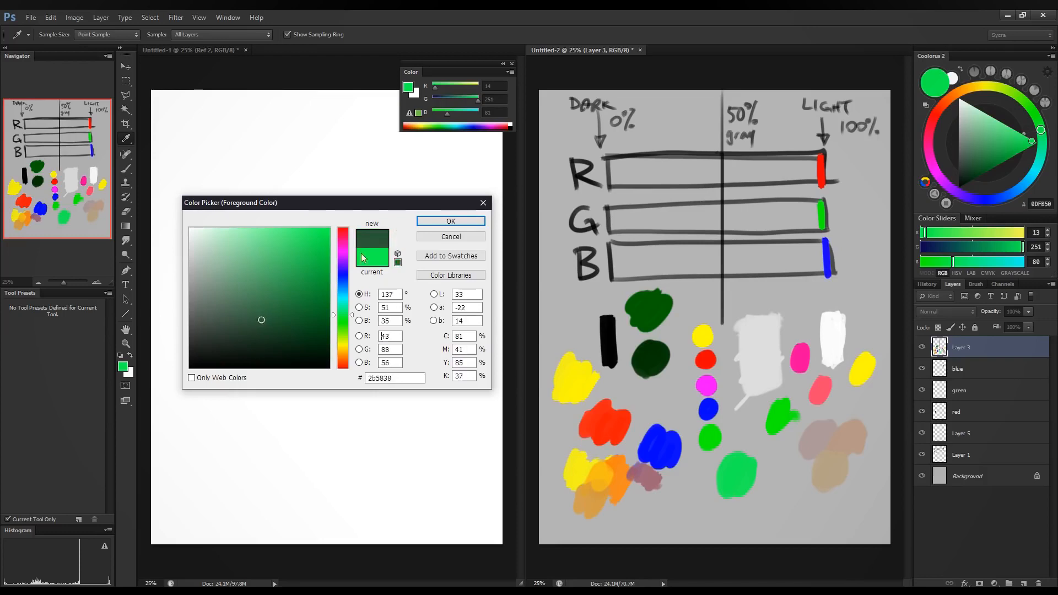
left_click(451, 221)
mouse_move(757, 472)
left_mouse_down()
mouse_move(768, 488)
mouse_move(785, 458)
mouse_move(755, 468)
mouse_move(774, 493)
mouse_move(793, 482)
mouse_move(750, 486)
left_mouse_up()
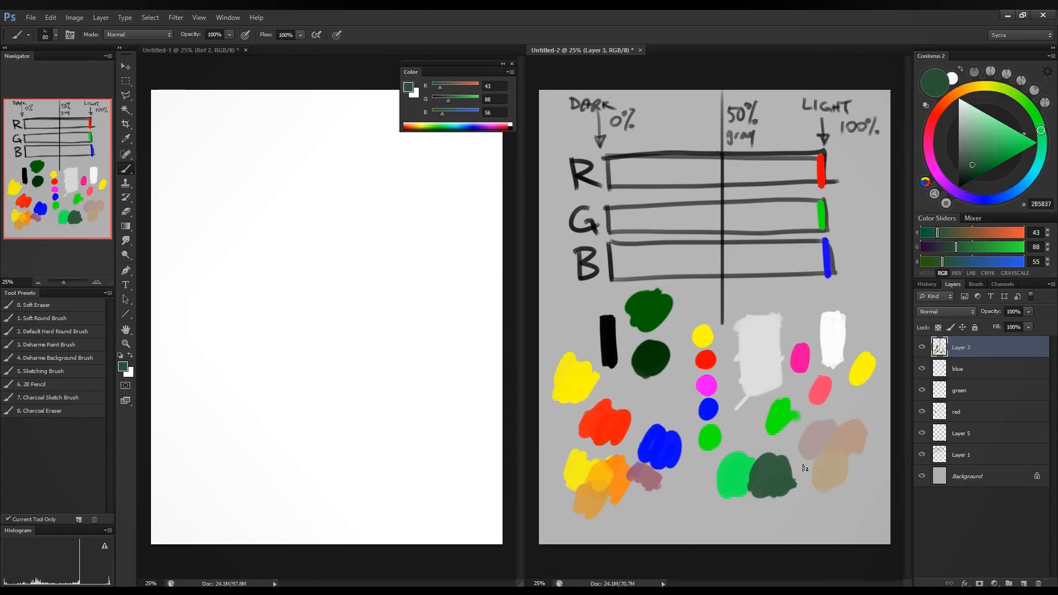
mouse_move(849, 403)
left_mouse_down()
mouse_move(796, 446)
mouse_move(823, 489)
mouse_move(874, 422)
mouse_move(830, 400)
left_mouse_up()
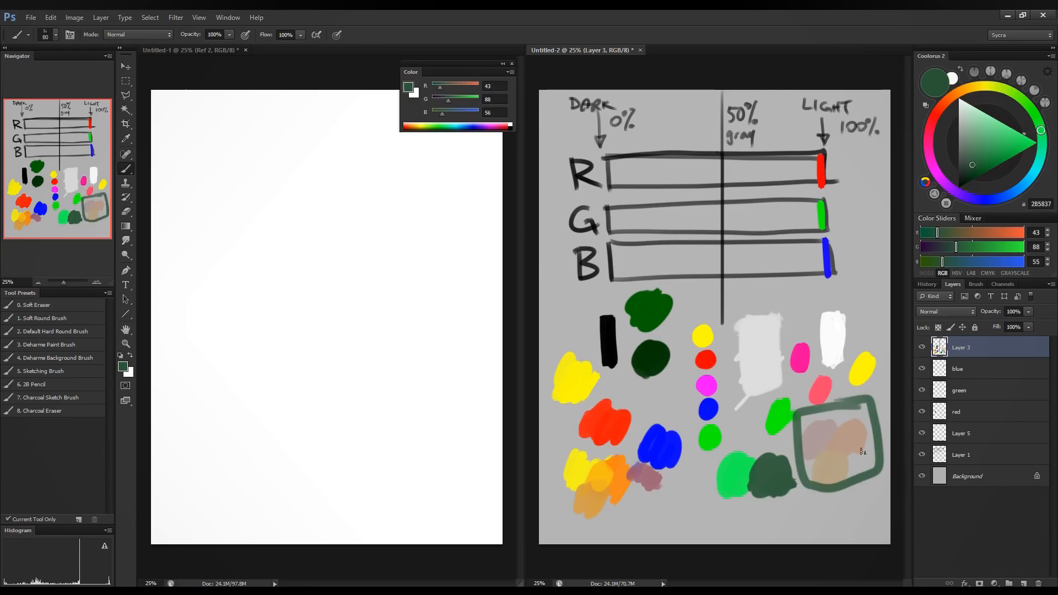
Choose a warm grey, RGB 162, 155, 143, in the Color Picker and dab it below and right of the mauve patch.
left_click(124, 367)
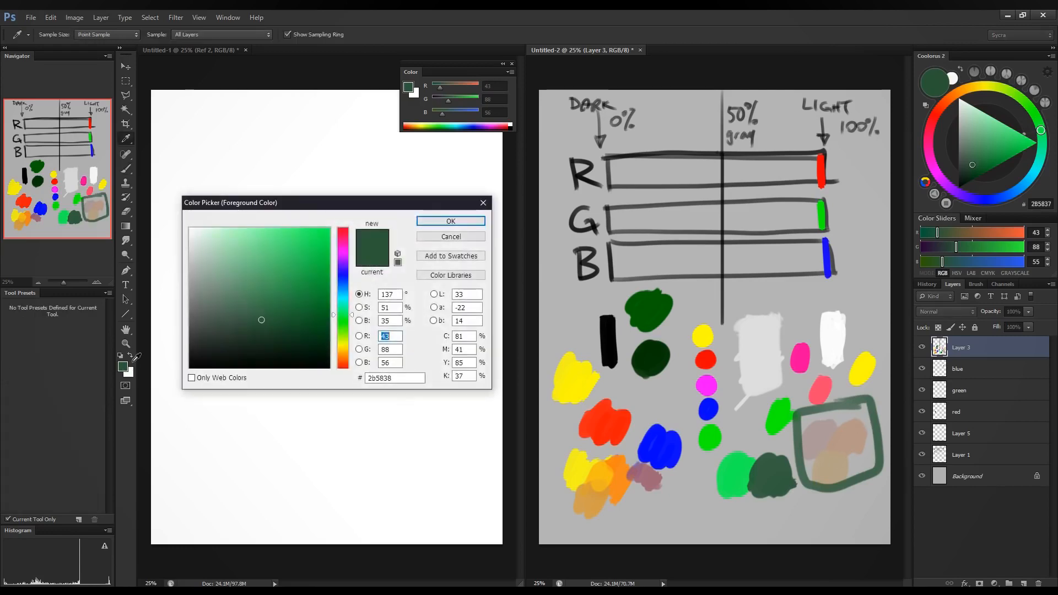
left_click(343, 351)
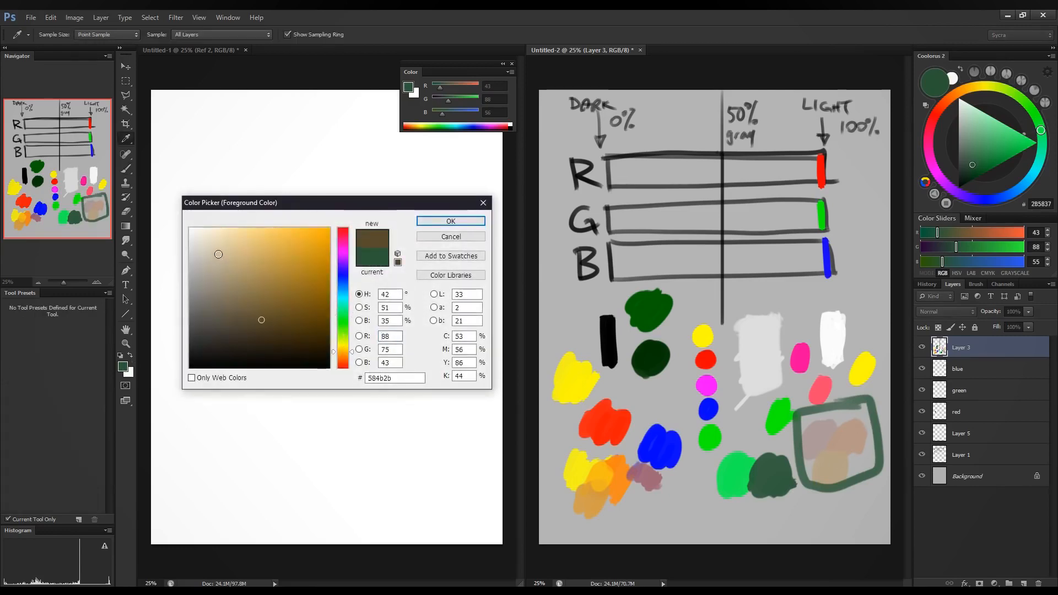
left_click(217, 252)
left_click_drag(211, 264, 208, 267)
left_click(876, 190)
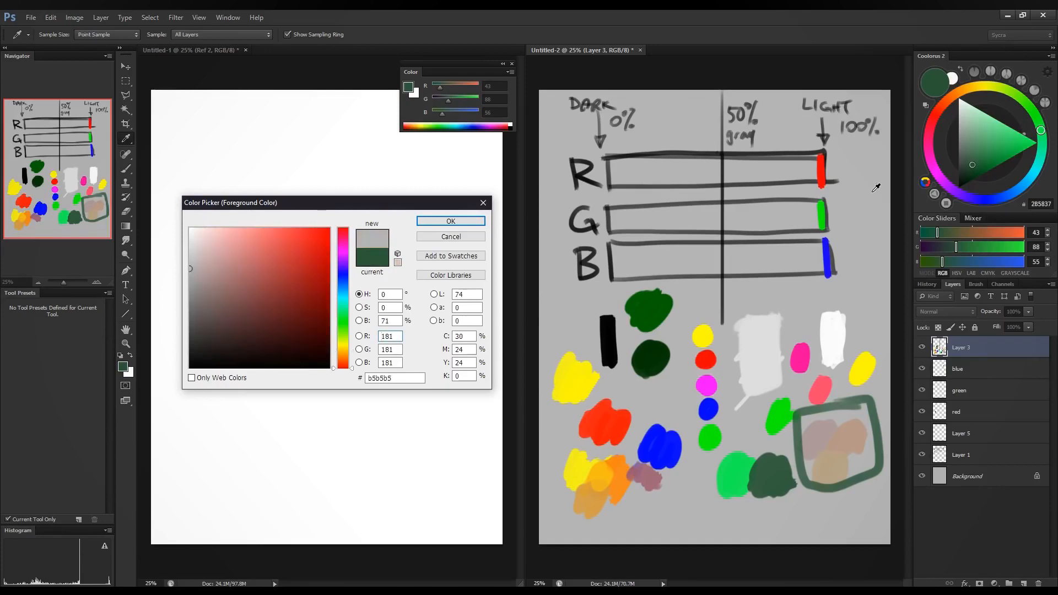
left_click(205, 279)
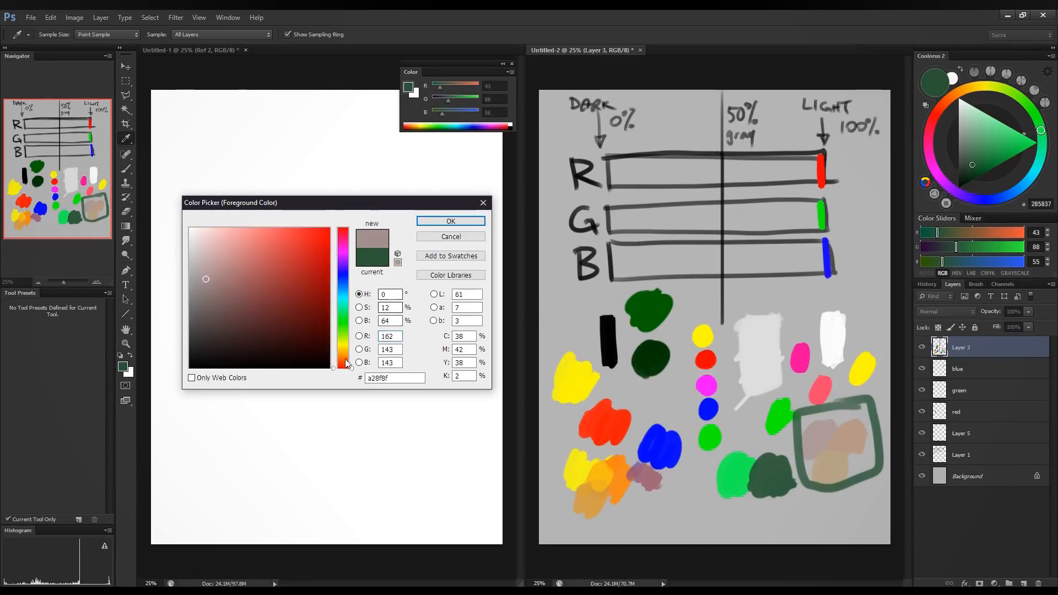
left_click(348, 352)
left_click(451, 221)
mouse_move(687, 489)
left_mouse_down()
mouse_move(696, 500)
mouse_move(682, 513)
left_mouse_up()
Shift the warm grey to a redder brown-grey, RGB 166, 147, 138, and dab it directly above the warm grey spot.
left_click(122, 366)
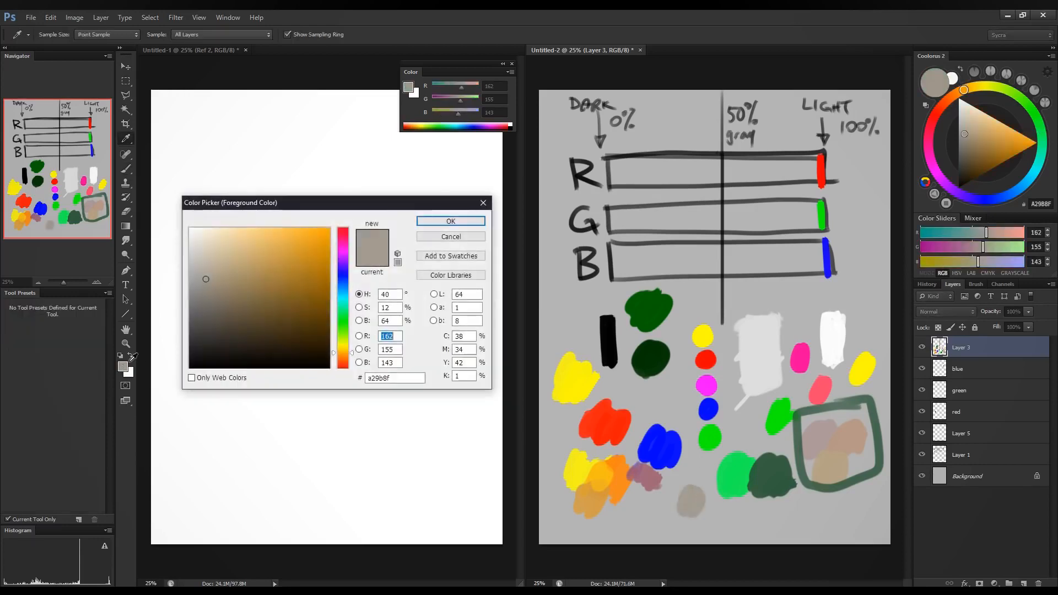
left_click(349, 356)
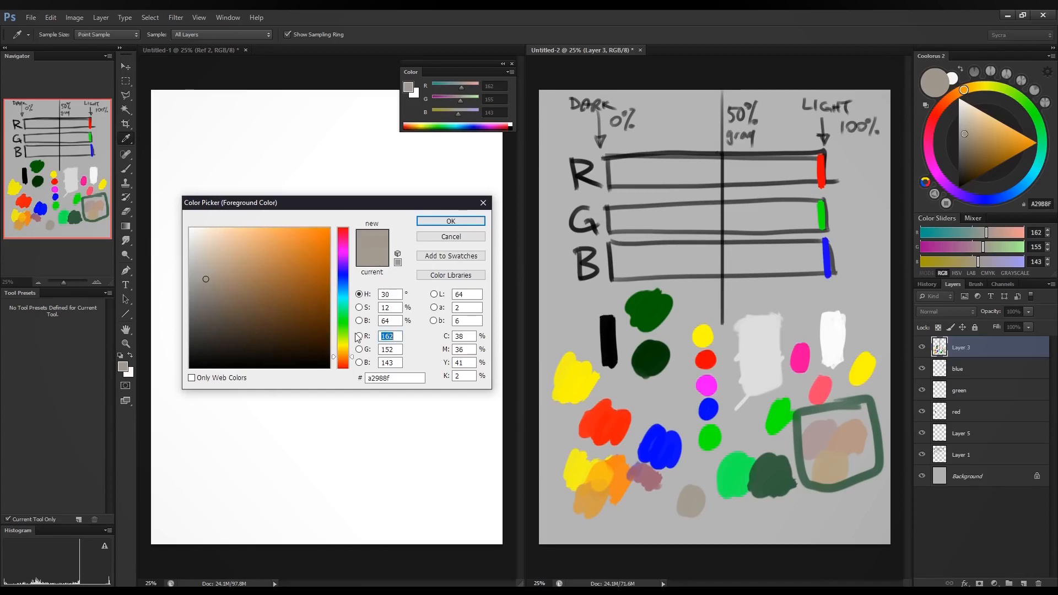
left_click_drag(205, 281, 213, 277)
left_click(348, 361)
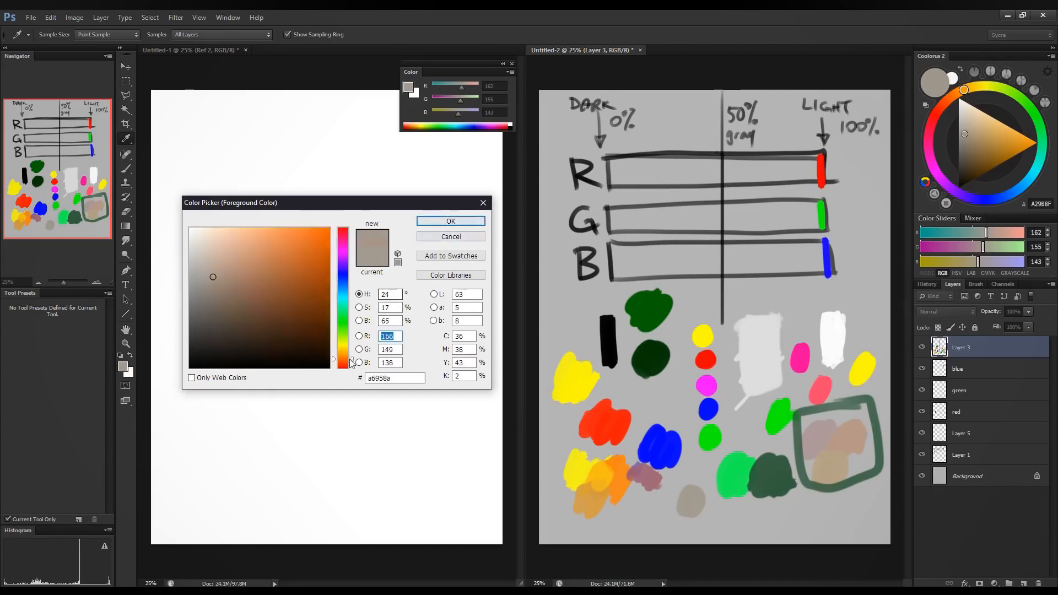
left_click(451, 221)
key("b")
mouse_move(688, 469)
left_mouse_down()
mouse_move(695, 476)
mouse_move(710, 452)
left_mouse_up()
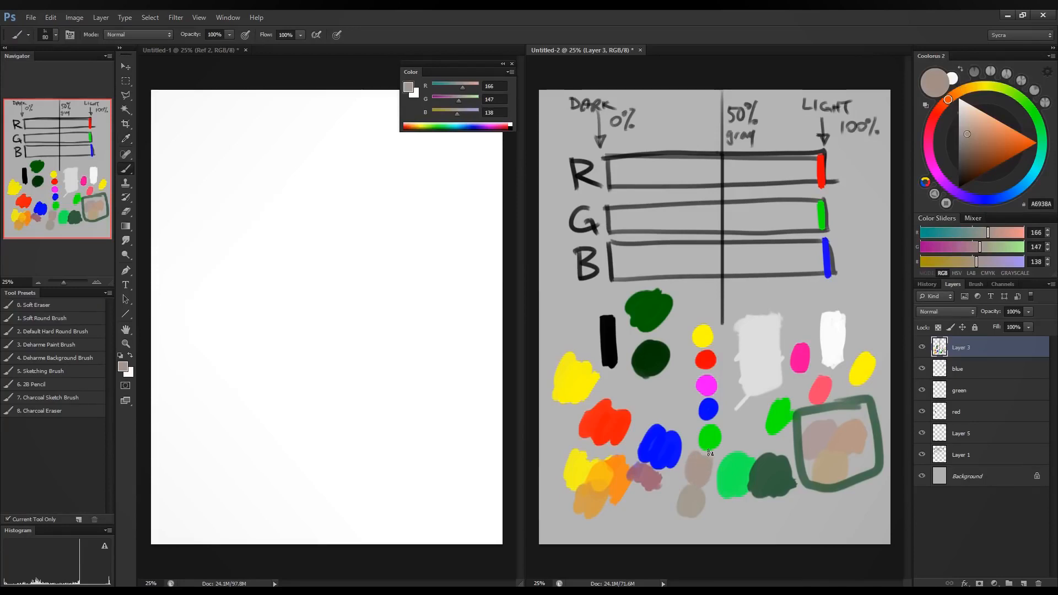
Sample the lower warm grey spot, adjust it to RGB 155, 143, 128, and dab the darker tone right beside it.
left_click(692, 497, "alt")
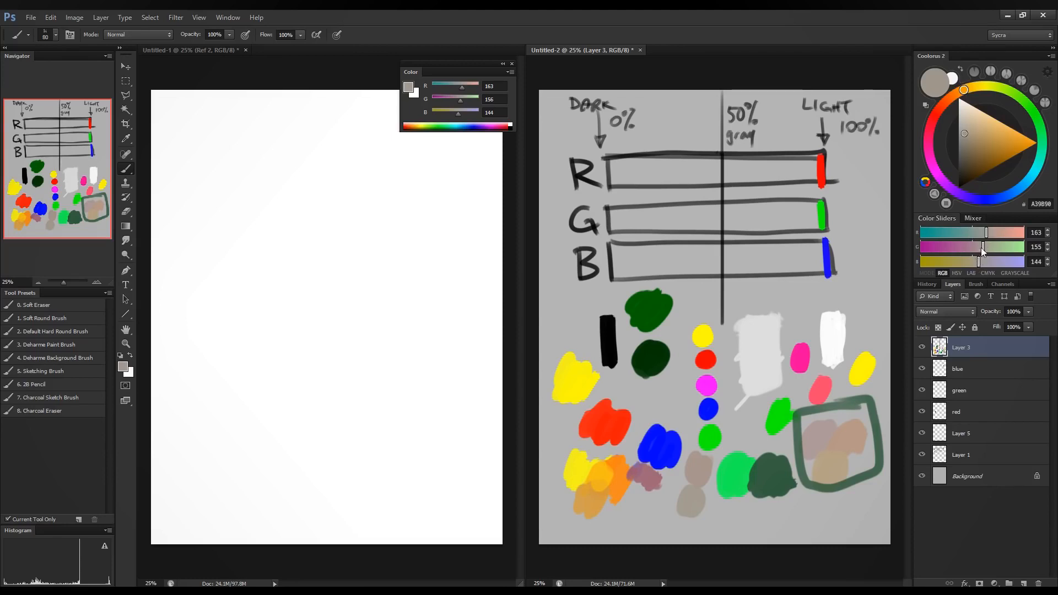
left_click(973, 263)
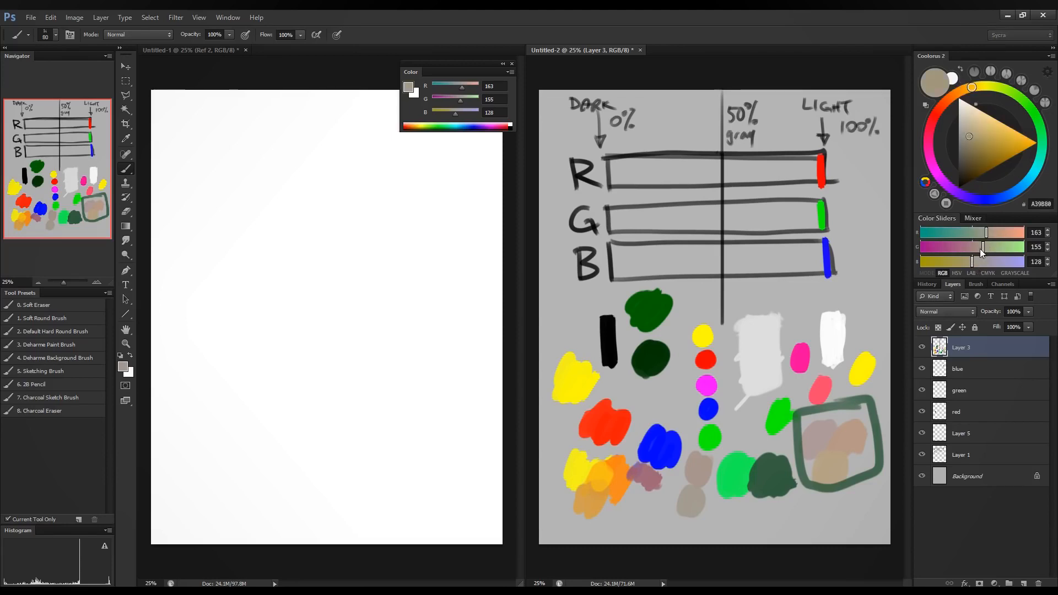
left_click(979, 249)
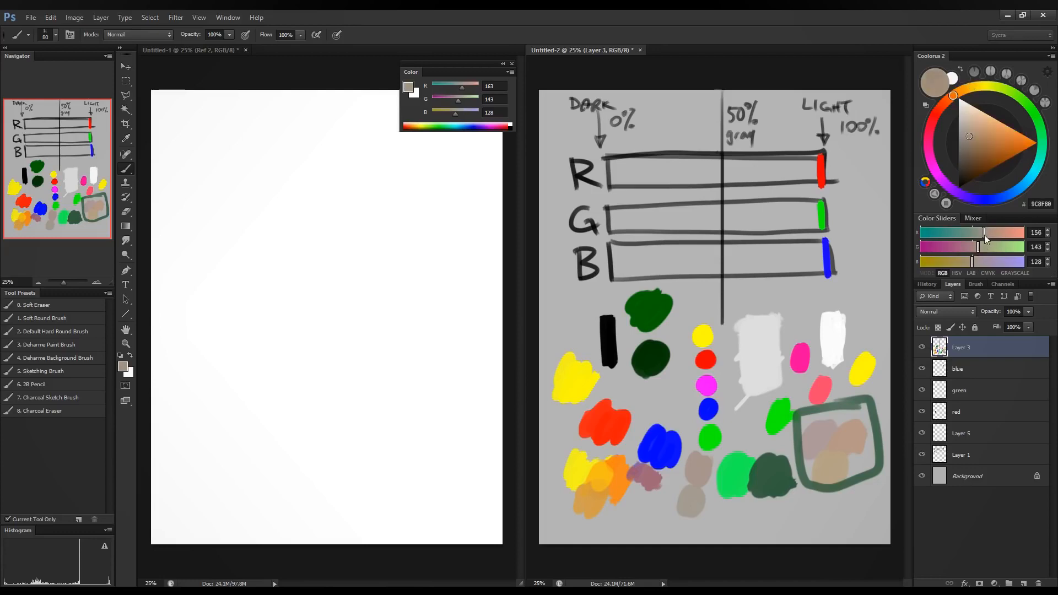
left_click_drag(984, 235, 982, 234)
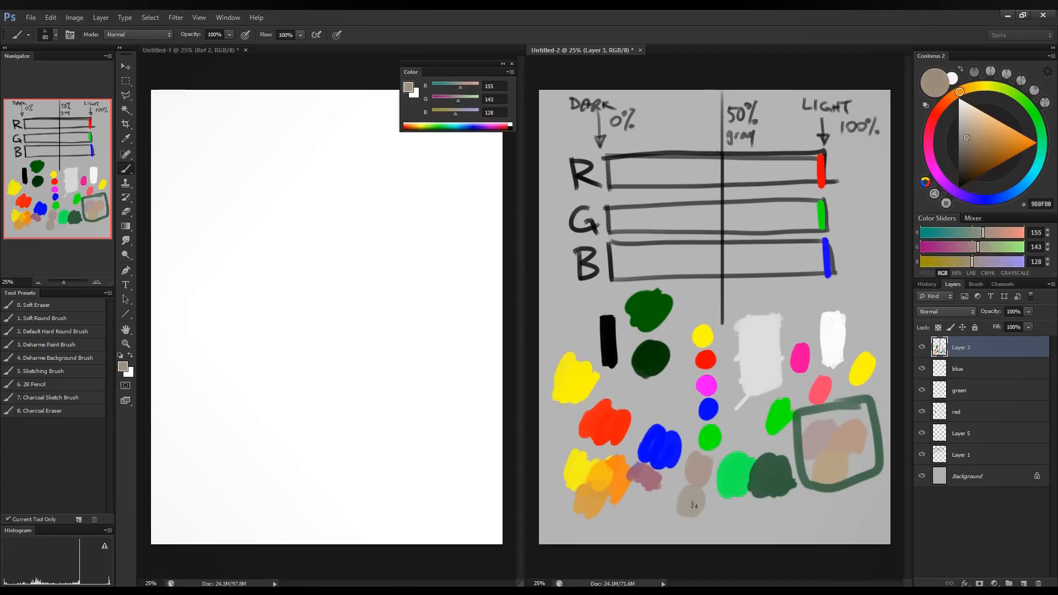
mouse_move(715, 499)
left_mouse_down()
mouse_move(710, 513)
mouse_move(720, 505)
left_mouse_up()
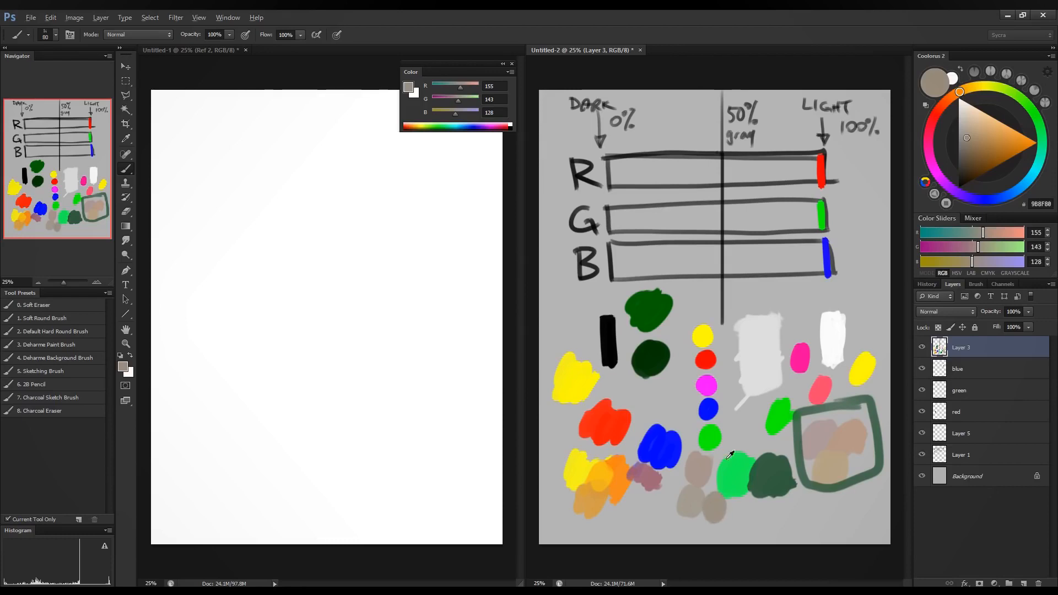
Sample the bright green patch and dab a spot just past the light end of the R bar.
left_click(735, 490, "alt")
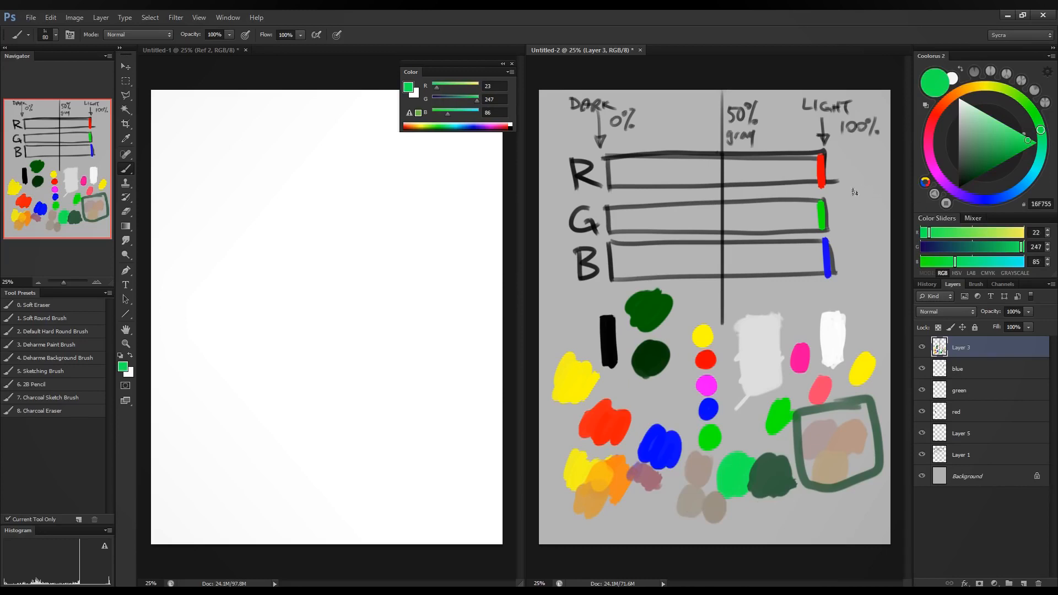
left_click_drag(857, 190, 863, 188)
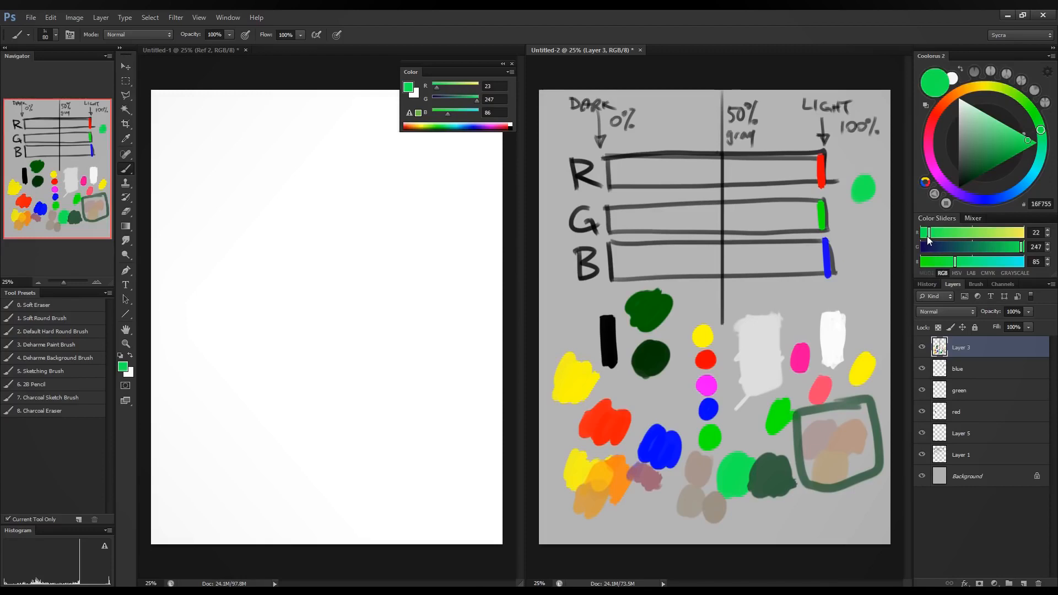
Darken the green to RGB 9, 232, 66 and RGB 0, 202, 44, dabbing each tone in a trail up from the bright green patch.
left_click_drag(927, 237, 946, 264)
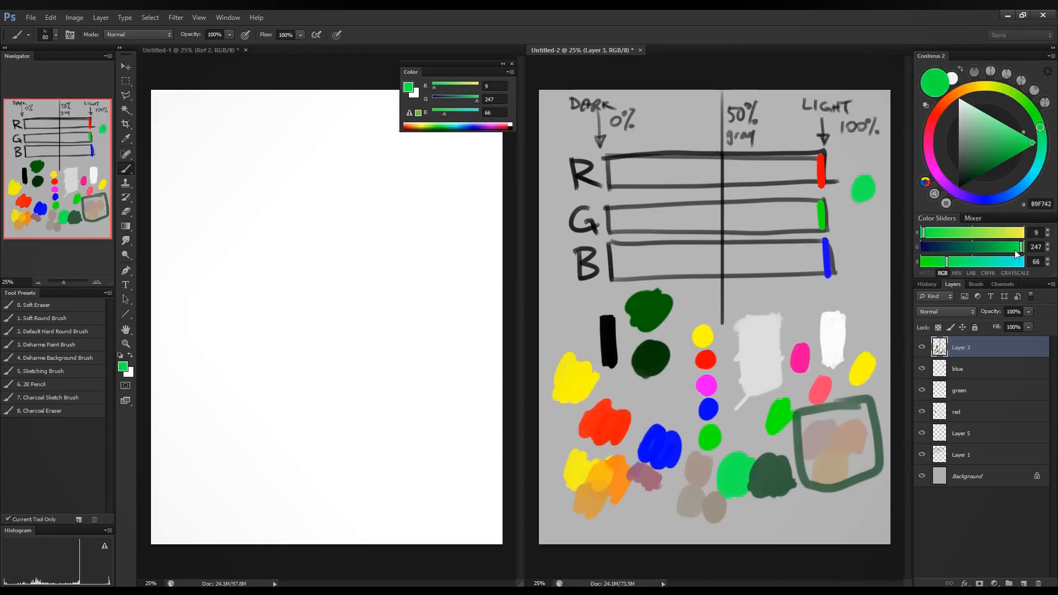
left_click_drag(1017, 252, 1014, 251)
mouse_move(766, 402)
left_mouse_down()
mouse_move(750, 421)
mouse_move(744, 408)
mouse_move(761, 419)
mouse_move(753, 398)
left_mouse_up()
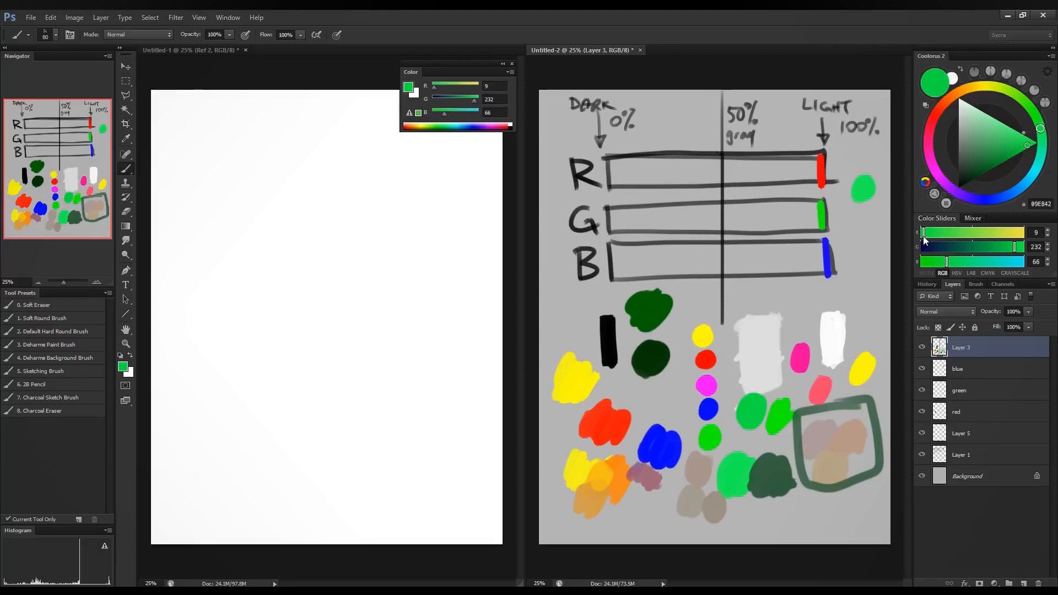
left_click_drag(922, 236, 937, 264)
left_click_drag(1015, 247, 1002, 247)
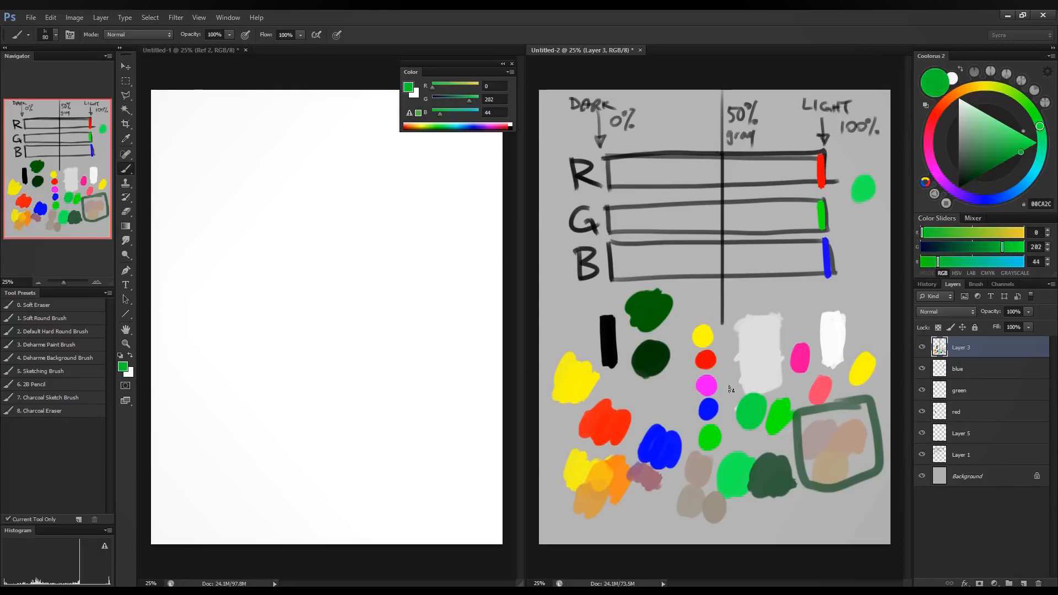
left_click_drag(725, 406, 740, 383)
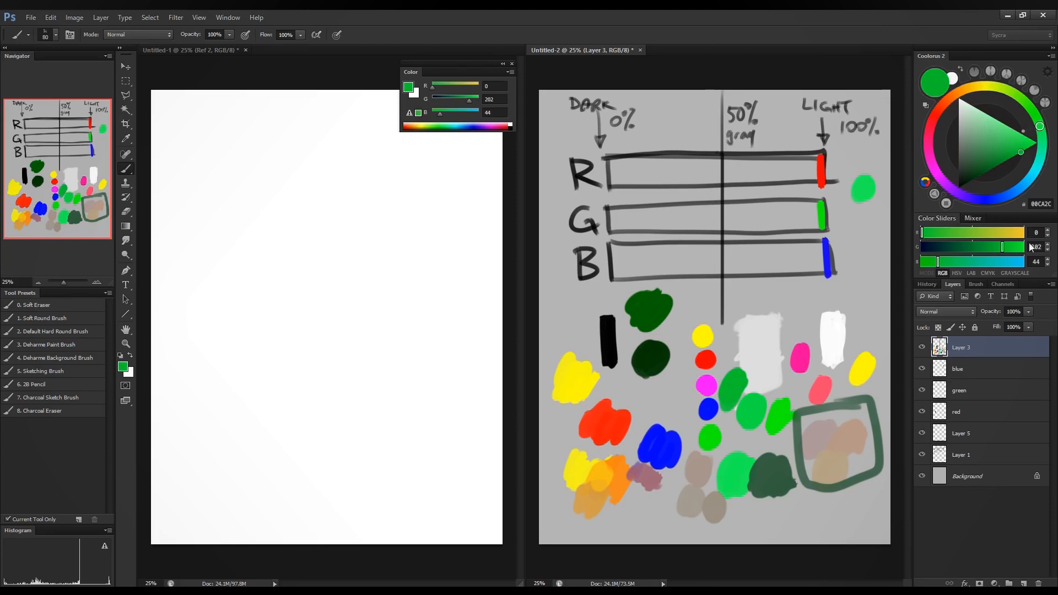
Continue the green trail upward along the light grey patch with two darker dabs, one at green 176 and one at RGB 0, 152, 12.
left_click_drag(938, 263, 931, 262)
left_click_drag(1002, 247, 992, 247)
left_click_drag(726, 353, 747, 335)
left_click_drag(931, 263, 924, 263)
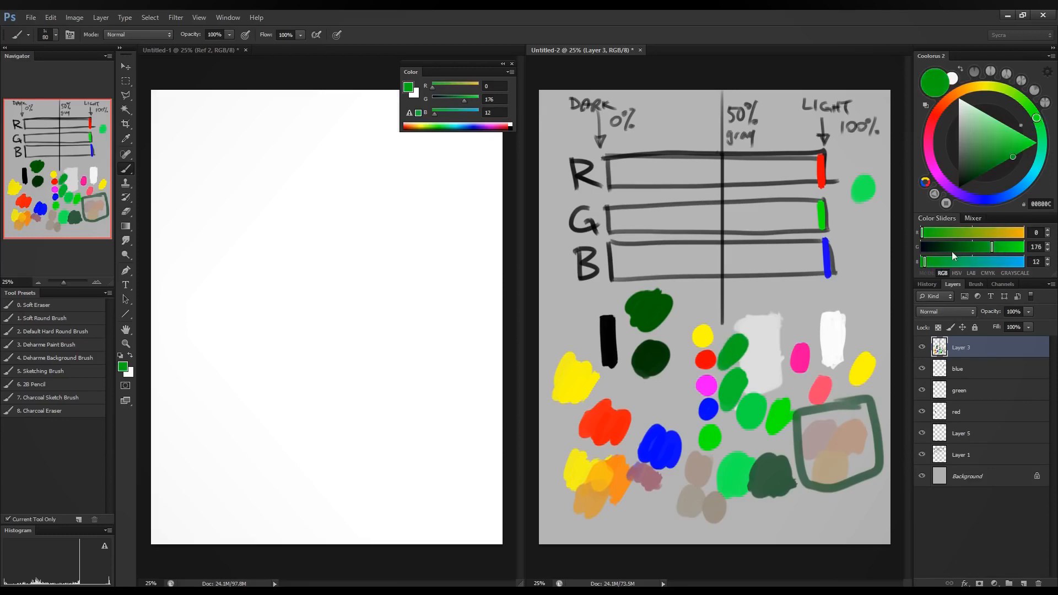
left_click_drag(992, 247, 981, 247)
left_click_drag(744, 315, 730, 333)
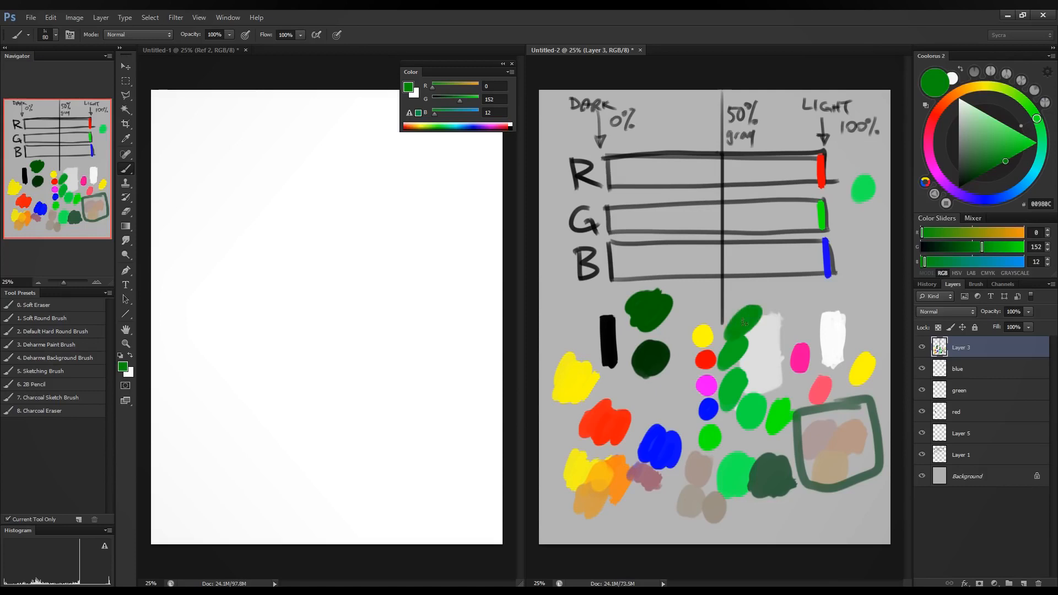
Extend the green trail toward the light end of the B bar with dabs of RGB 0, 126, 0 and RGB 0, 91, 0.
left_click_drag(925, 263, 914, 263)
left_click_drag(981, 247, 971, 247)
mouse_move(762, 287)
left_mouse_down()
mouse_move(771, 286)
mouse_move(750, 292)
left_mouse_up()
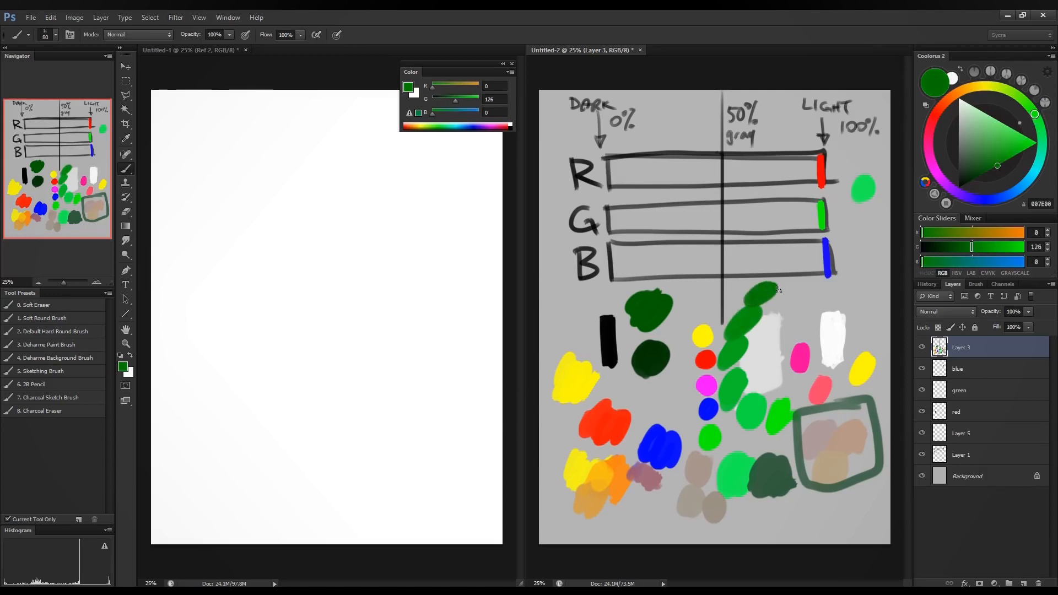
left_click_drag(972, 247, 958, 246)
left_click_drag(803, 279, 782, 295)
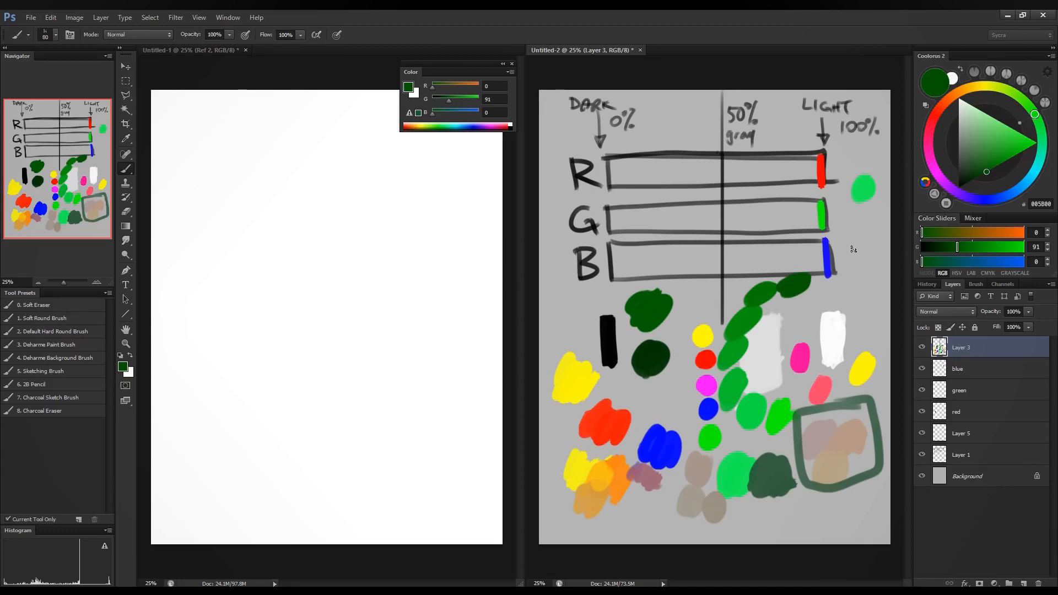
left_click(942, 237)
left_click_drag(956, 263, 971, 262)
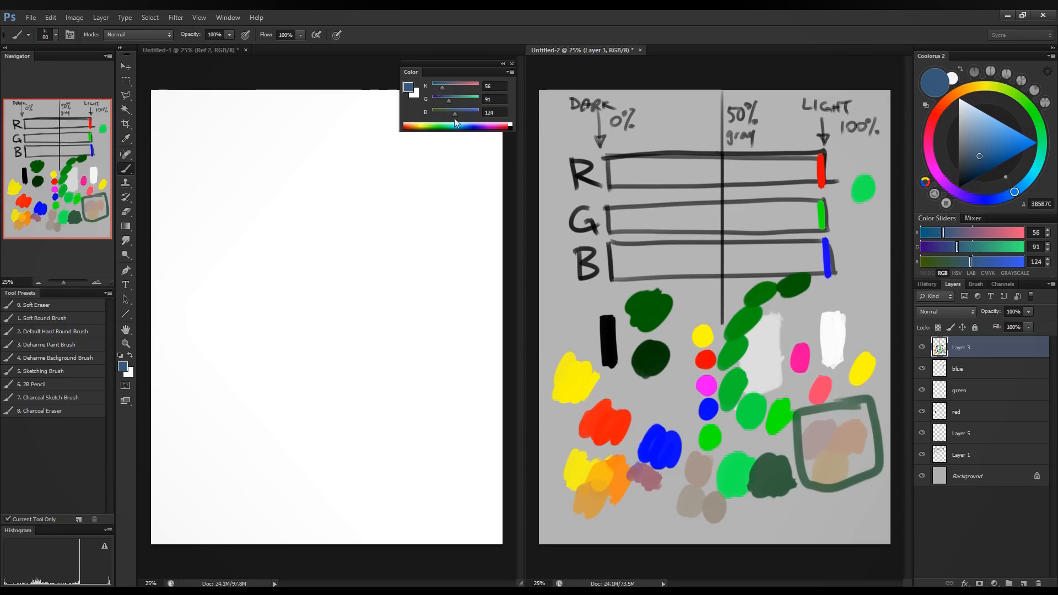
left_click_drag(652, 126, 657, 165)
key("ctrl+z")
key("ctrl+z")
key("d")
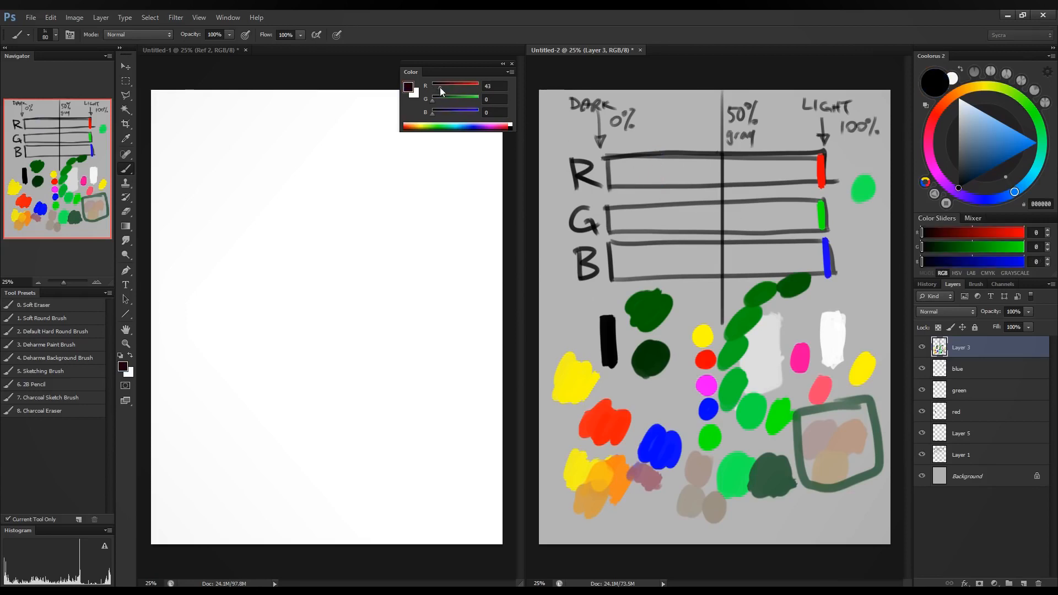
Mix a medium blue, RGB 49, 115, 161, and paint a mark at each value's position on the R, G and B bars.
left_click_drag(440, 88, 461, 114)
left_click(458, 100)
left_click(468, 114)
left_click(453, 101)
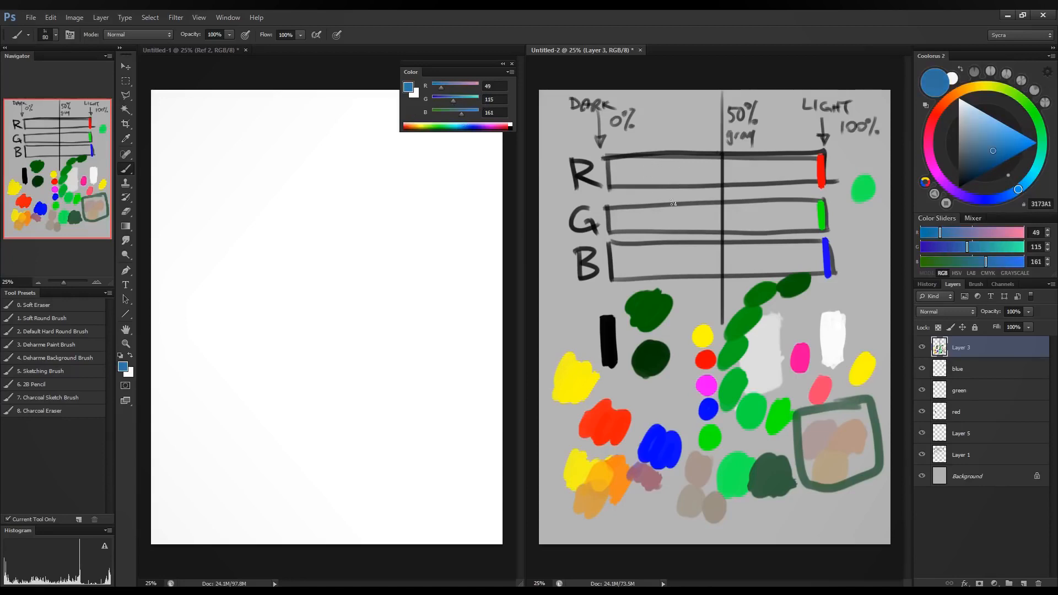
left_click_drag(649, 159, 649, 164)
mouse_move(697, 205)
left_mouse_down()
mouse_move(693, 234)
mouse_move(695, 207)
left_mouse_up()
mouse_move(750, 247)
left_mouse_down()
mouse_move(748, 275)
mouse_move(749, 243)
left_mouse_up()
Lasso the three blue marks and try shifting them together toward the light end of the bars, undo the move and deselect.
key("l")
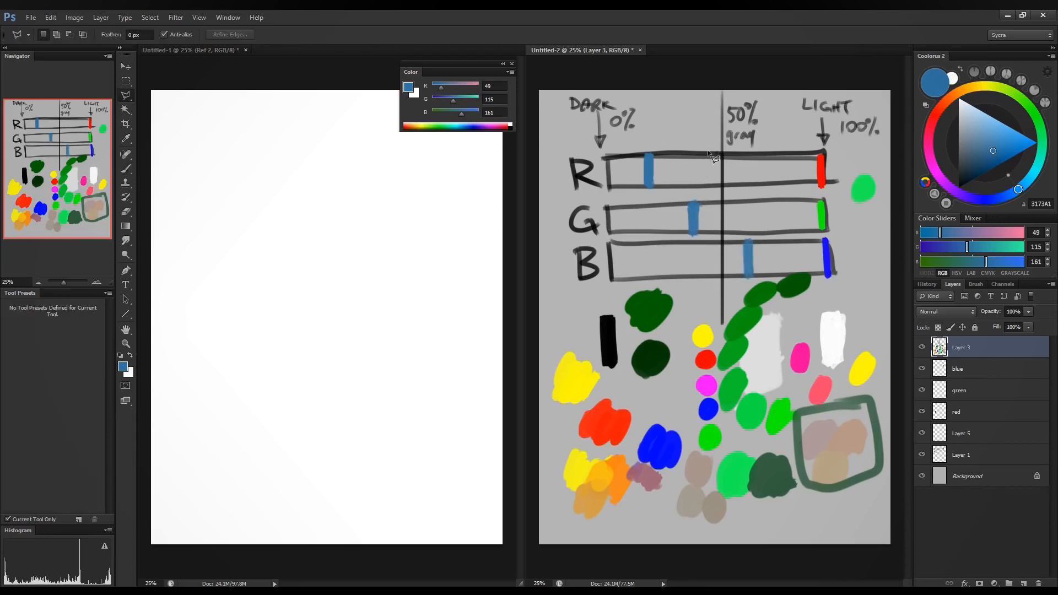
left_click(606, 166)
left_click(673, 126)
left_click(763, 190)
left_click(822, 254)
left_click(772, 300)
left_click(690, 302)
left_click(629, 216)
left_click(610, 171)
left_click(607, 166)
key("v")
mouse_move(777, 253)
left_mouse_down()
mouse_move(839, 255)
mouse_move(722, 255)
mouse_move(833, 256)
mouse_move(738, 256)
mouse_move(814, 259)
mouse_move(779, 260)
left_mouse_up()
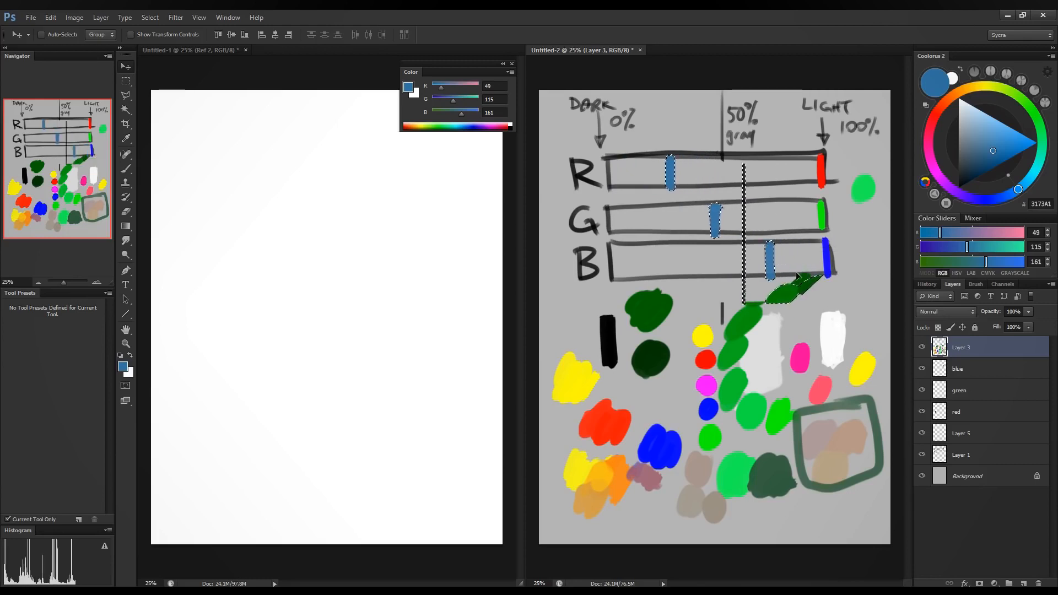
key("ctrl+z")
key("ctrl+d")
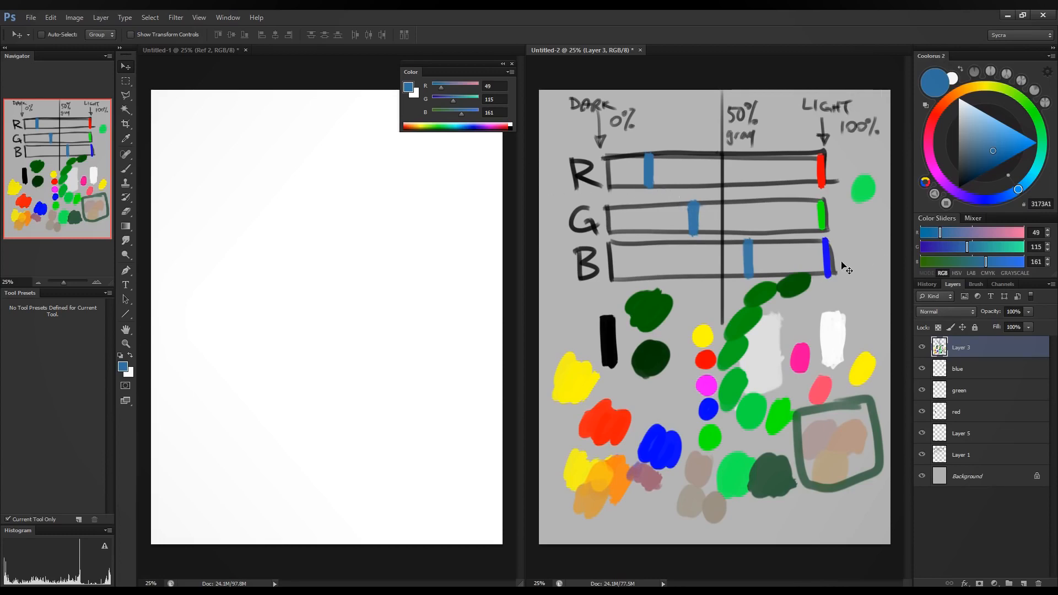
Dab the medium blue below the green spot beside the bars, and a lighter blue, RGB 70, 140, 198, directly beneath it.
key("b")
mouse_move(857, 235)
left_mouse_down()
mouse_move(864, 219)
mouse_move(848, 237)
left_mouse_up()
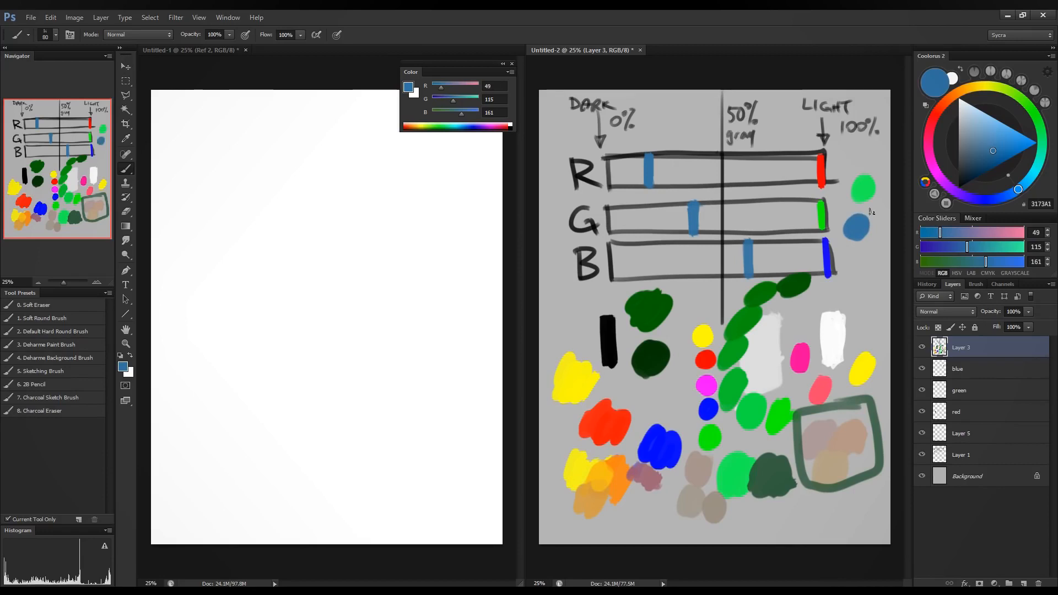
left_click(998, 263)
left_click(973, 246)
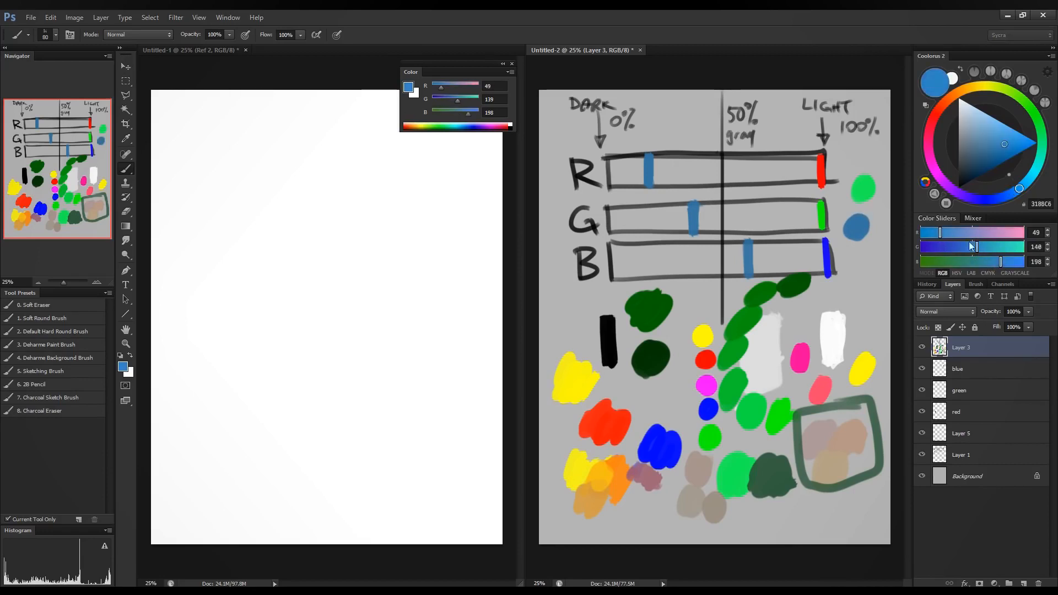
left_click(948, 232)
left_click_drag(856, 250, 863, 246)
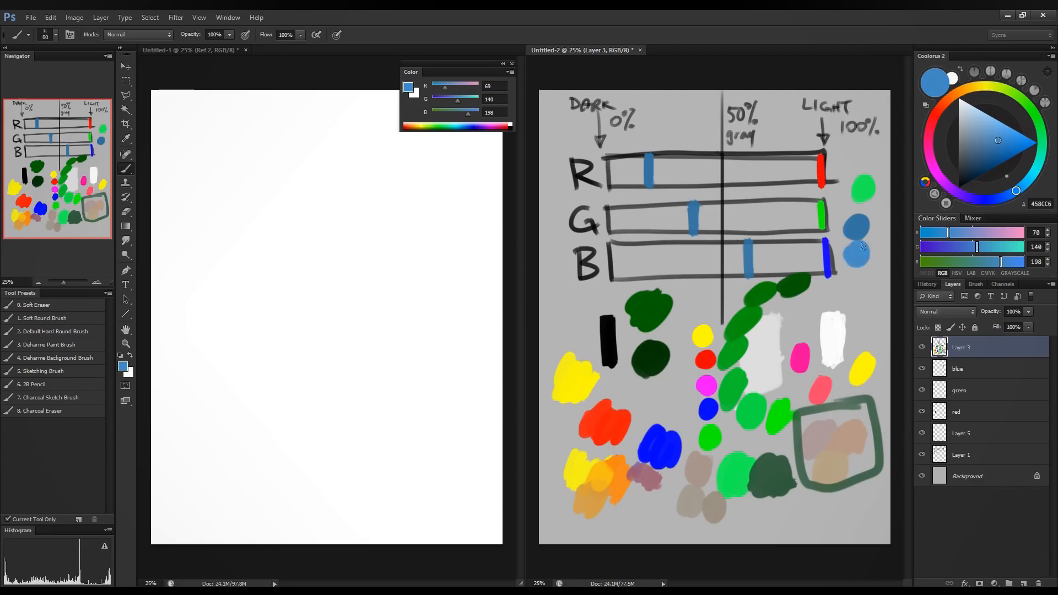
Lighten the blue to RGB 94, 174, 232 and RGB 134, 217, 255, dabbing each tone below the previous blue spot.
left_click(1014, 262)
left_click(990, 247)
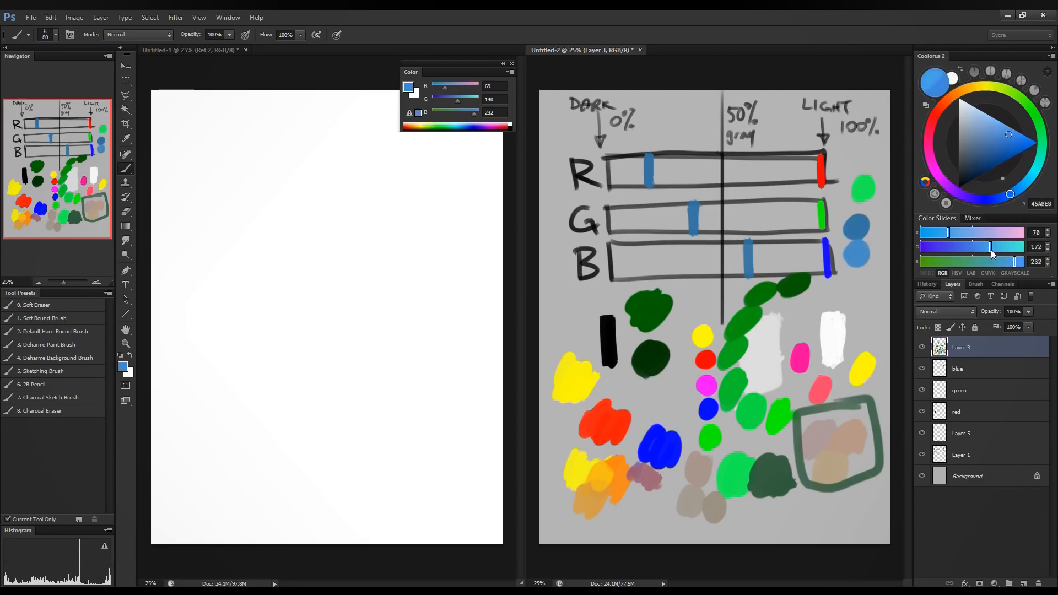
left_click(958, 232)
mouse_move(857, 274)
left_mouse_down()
mouse_move(859, 284)
mouse_move(861, 269)
left_mouse_up()
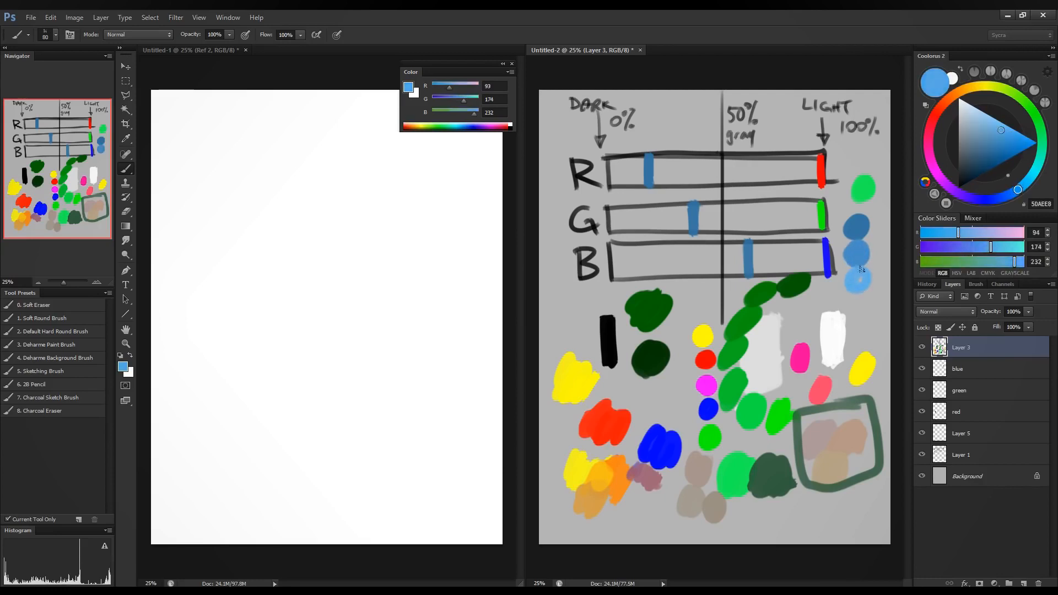
left_click(1022, 262)
left_click(1008, 248)
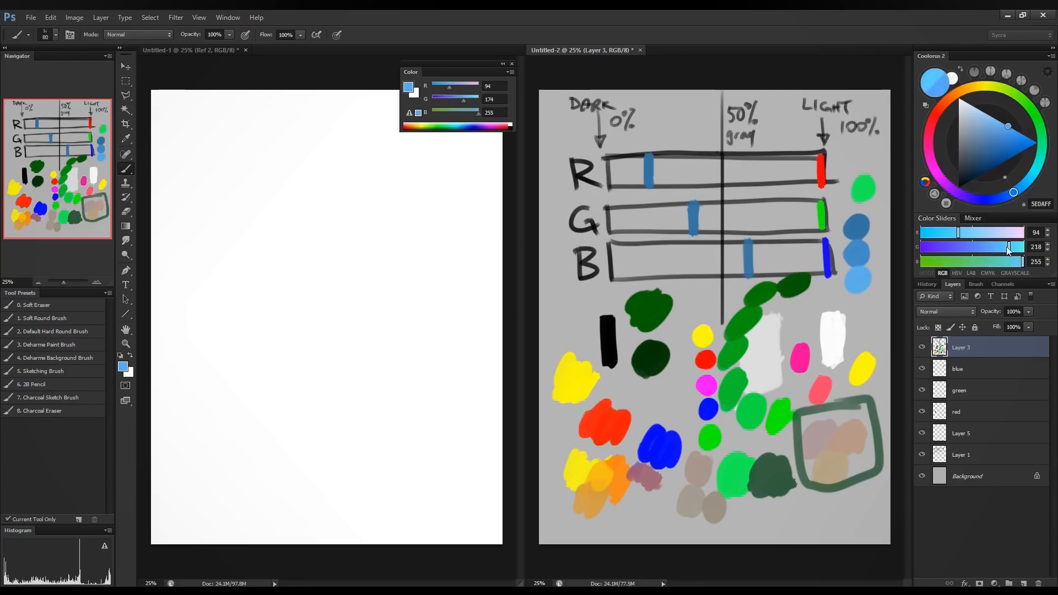
left_click(975, 232)
left_click_drag(852, 295, 863, 309)
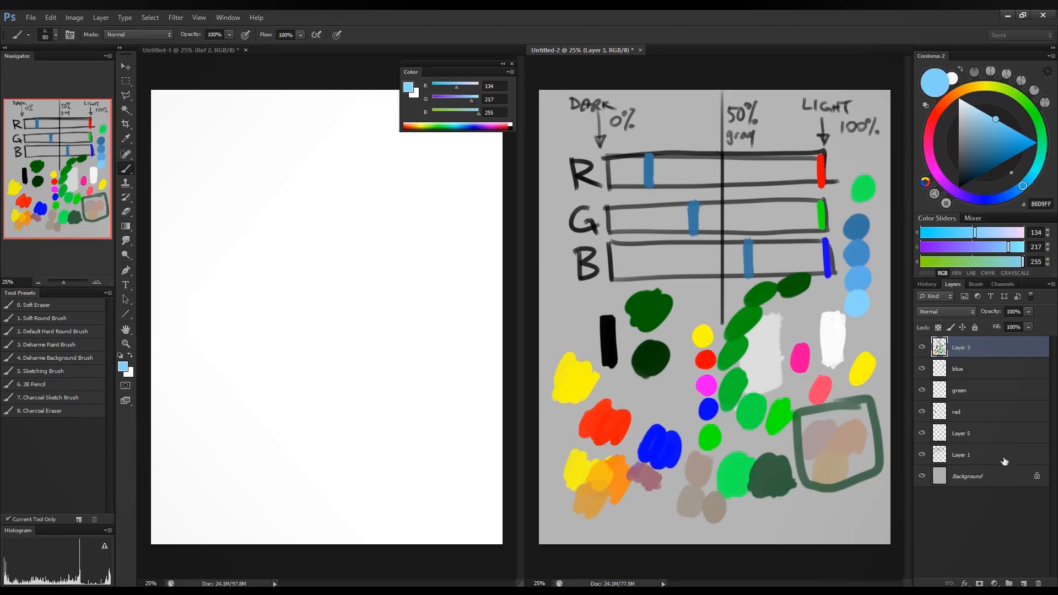
Delete all layers above the Background and add a new empty layer.
left_click(986, 451, "shift")
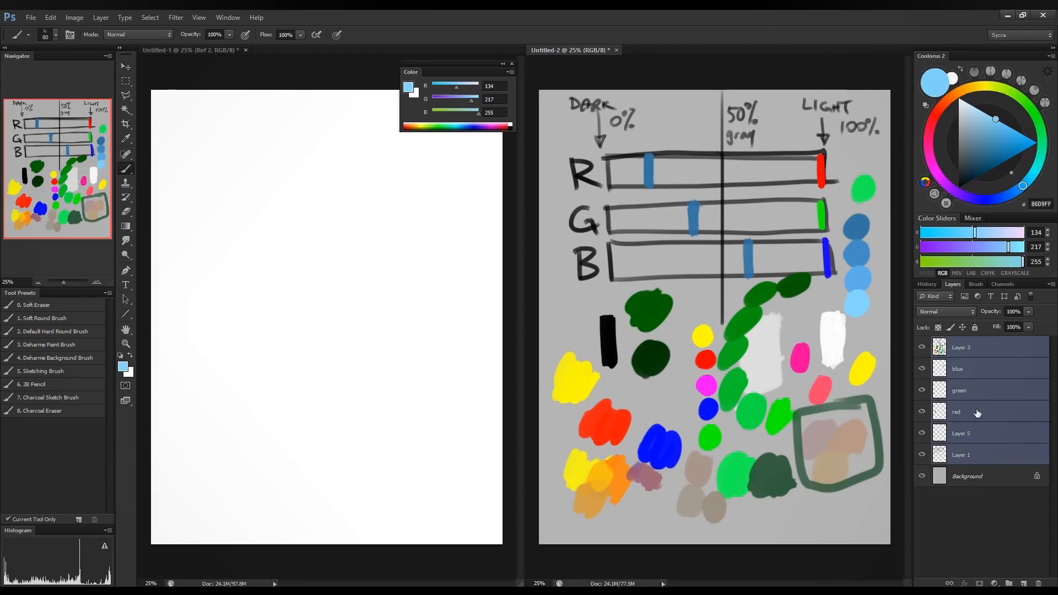
key("Delete")
left_click(1023, 583)
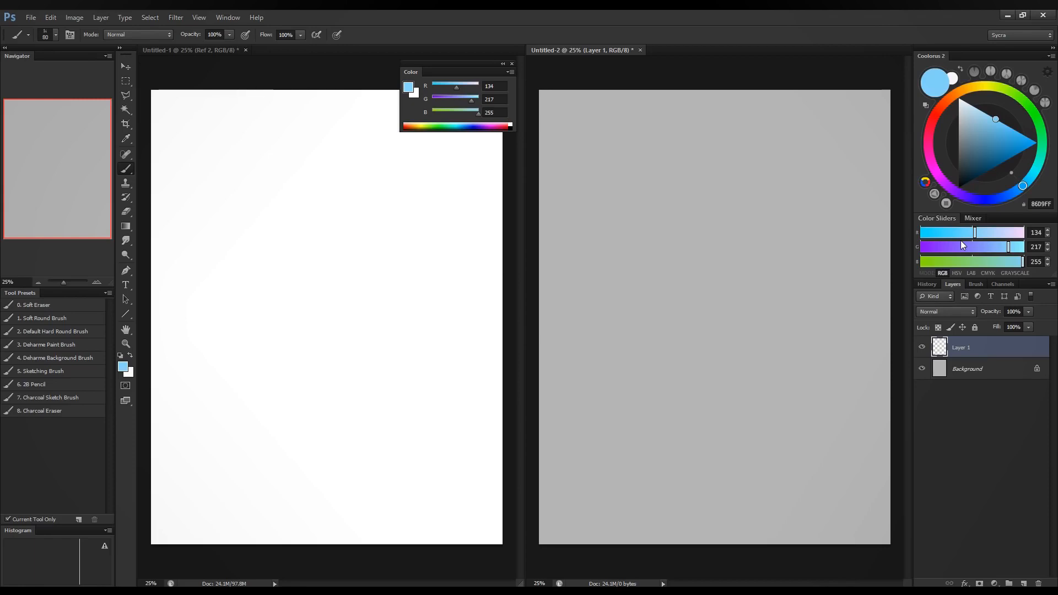
Reset the colours to black and white and handwrite "Red = warm" in black near the top of the canvas.
key("d")
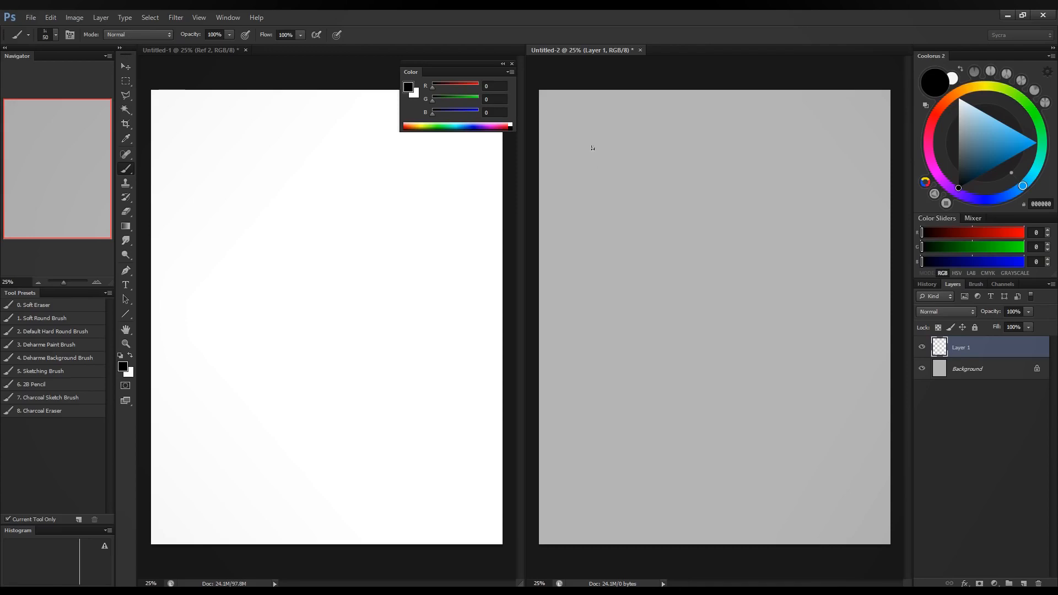
mouse_move(575, 121)
left_mouse_down()
mouse_move(577, 143)
mouse_move(590, 125)
mouse_move(590, 143)
mouse_move(653, 136)
left_mouse_up()
mouse_move(667, 128)
left_mouse_down()
mouse_move(676, 141)
mouse_move(689, 127)
left_mouse_up()
mouse_move(704, 133)
left_mouse_down()
mouse_move(698, 142)
mouse_move(708, 142)
left_mouse_up()
mouse_move(712, 143)
left_mouse_down()
mouse_move(721, 133)
mouse_move(771, 139)
left_mouse_up()
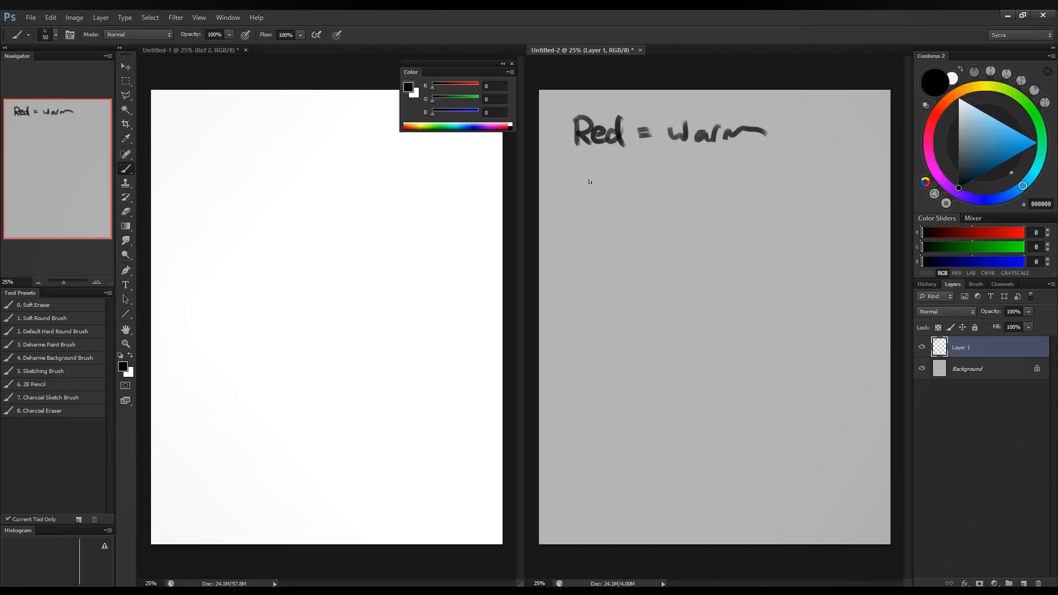
Handwrite "Blue = cool" directly beneath the "Red = warm" line.
left_click_drag(573, 165, 575, 195)
mouse_move(597, 167)
left_mouse_down()
mouse_move(598, 194)
mouse_move(615, 180)
mouse_move(657, 171)
left_mouse_up()
left_click_drag(646, 178, 693, 181)
left_click_drag(707, 172, 716, 186)
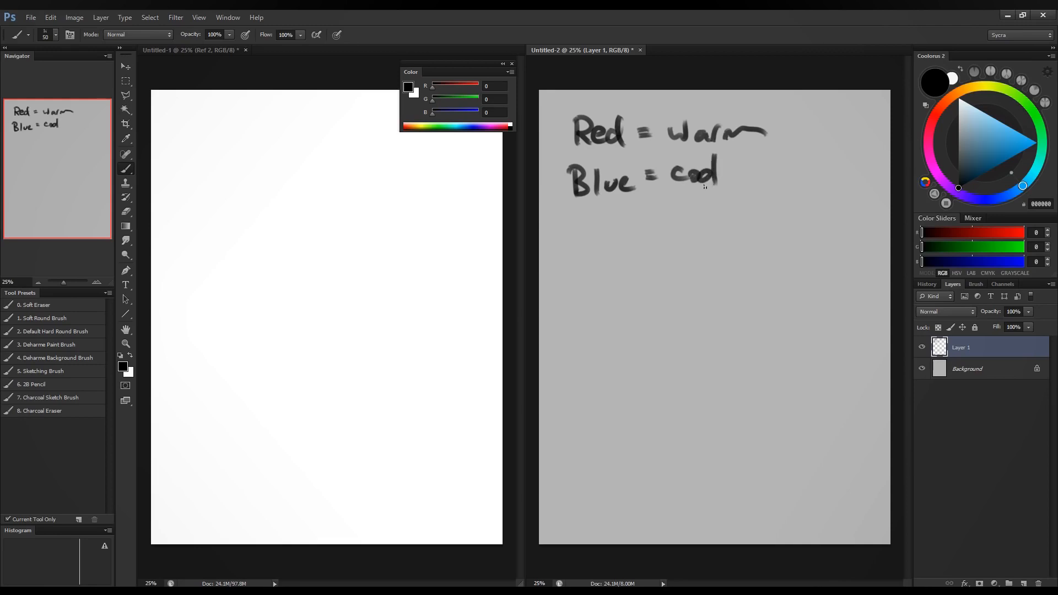
Draw a box around each of the two handwritten lines.
left_click_drag(574, 154, 781, 149)
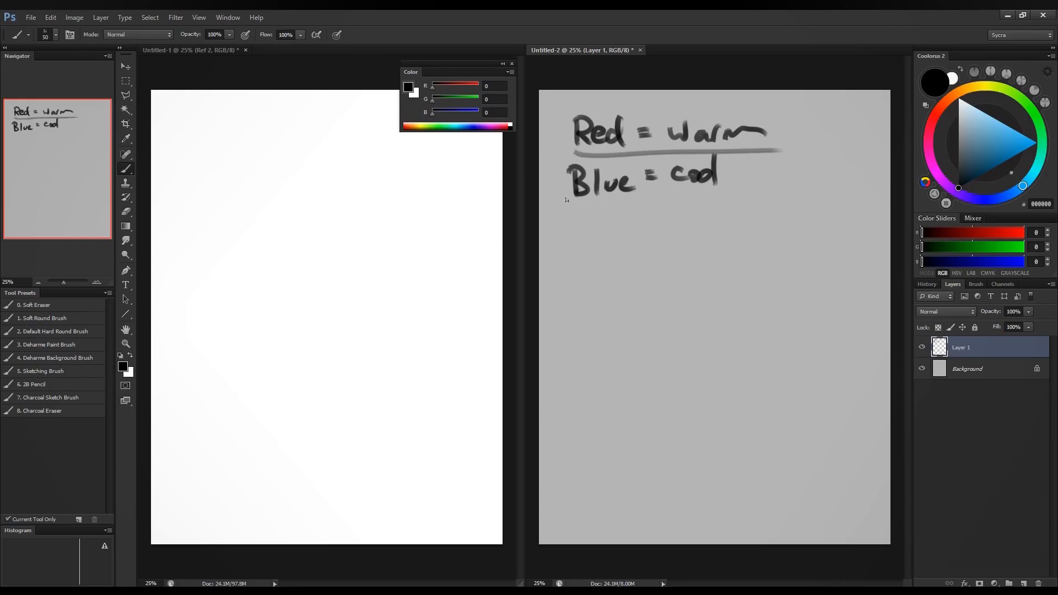
left_click_drag(561, 200, 757, 196)
mouse_move(727, 110)
left_mouse_down()
mouse_move(587, 106)
mouse_move(568, 142)
mouse_move(697, 156)
mouse_move(793, 139)
mouse_move(727, 105)
left_mouse_up()
mouse_move(565, 156)
left_mouse_down()
mouse_move(561, 202)
mouse_move(791, 196)
mouse_move(789, 153)
mouse_move(576, 157)
left_mouse_up()
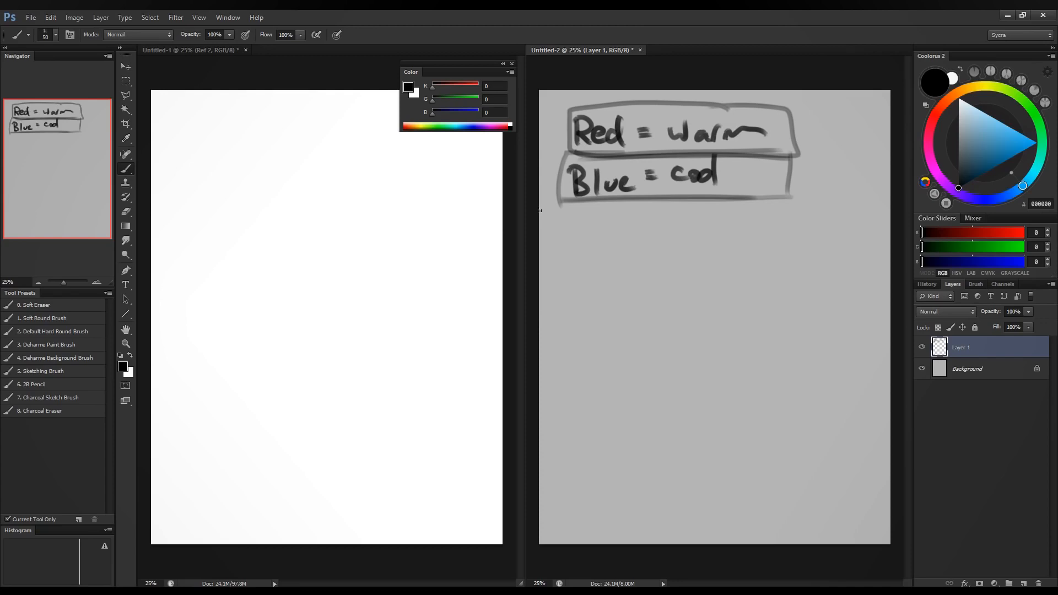
Paint a row of blue (RGB 0, 0, 254), cyan (0, 255, 254) and white (255, 255, 254) dabs below the boxed notes.
left_click_drag(944, 261, 1023, 262)
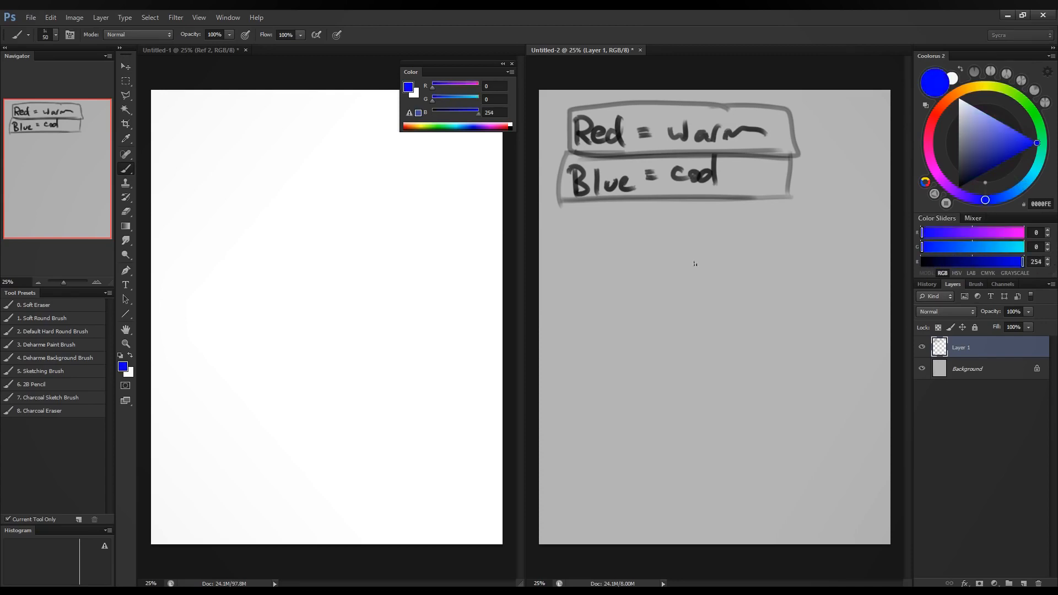
mouse_move(673, 249)
left_mouse_down()
mouse_move(678, 242)
mouse_move(661, 264)
mouse_move(687, 237)
left_mouse_up()
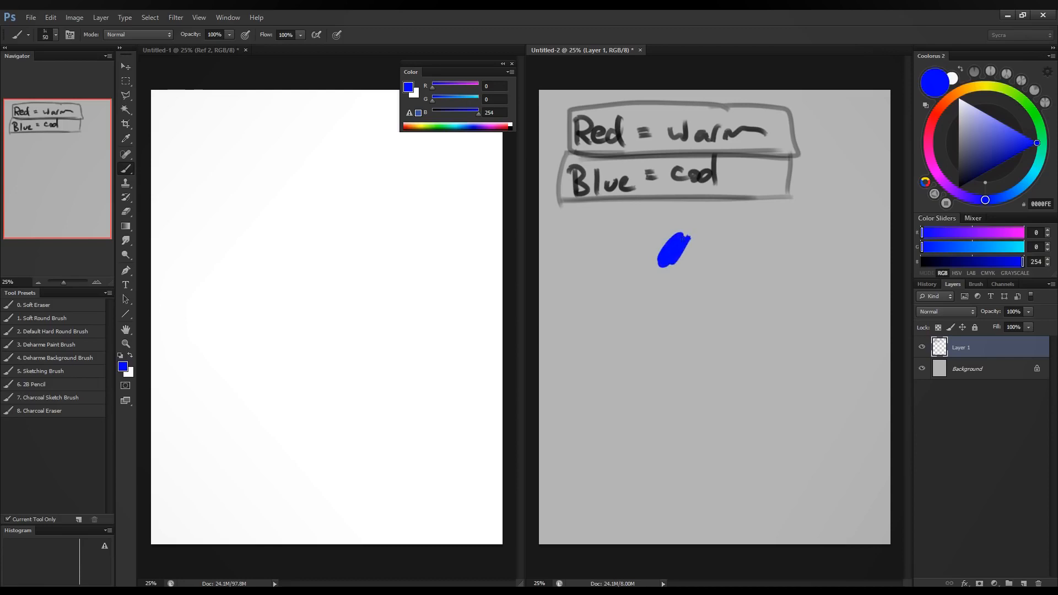
left_click_drag(939, 249, 1023, 247)
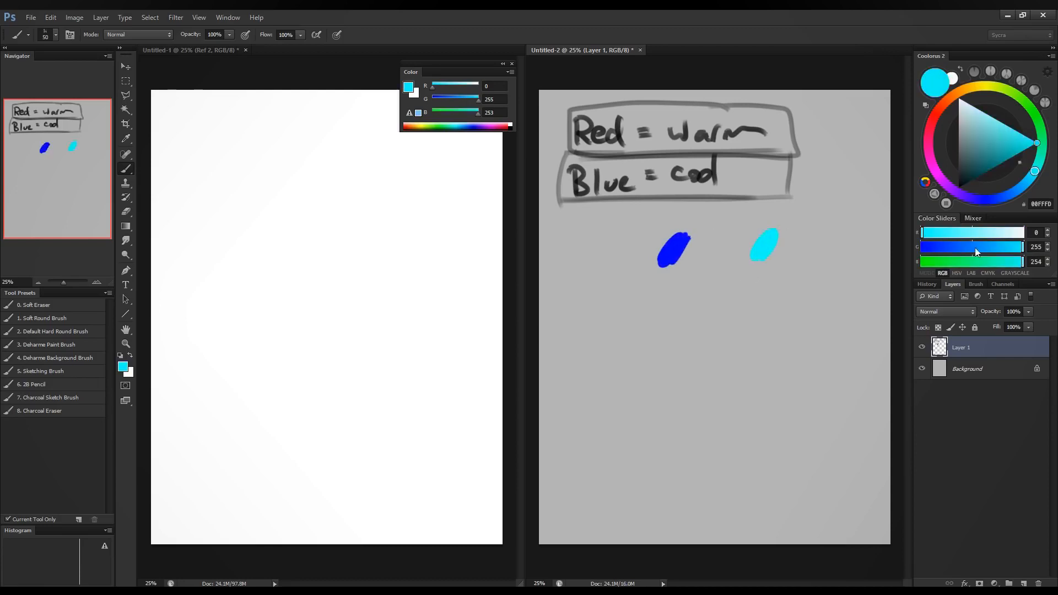
left_click_drag(950, 232, 1023, 232)
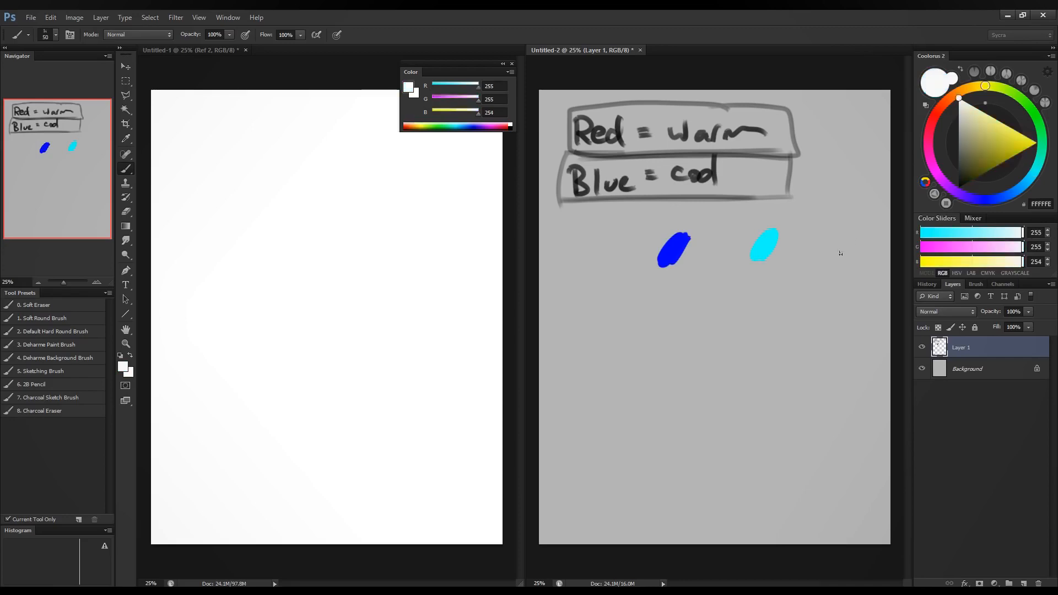
mouse_move(840, 254)
left_mouse_down()
mouse_move(848, 234)
mouse_move(856, 247)
left_mouse_up()
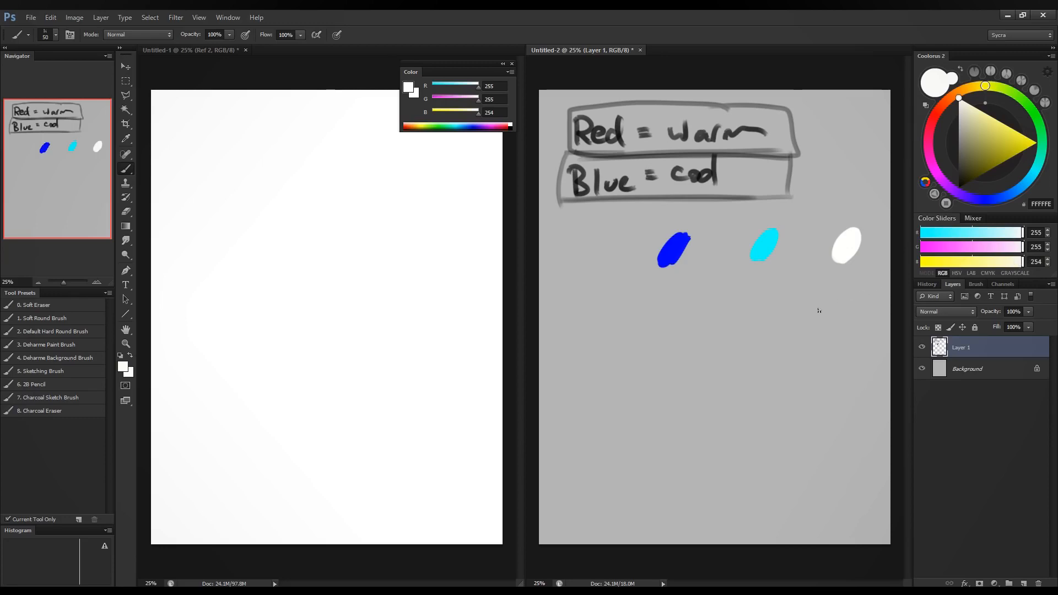
Sample the cyan dab, soften it to pale blue, RGB 192, 240, 248, and dab it just below the cyan.
left_click(771, 241, "alt")
mouse_move(936, 236)
left_mouse_down()
mouse_move(998, 234)
mouse_move(1019, 267)
mouse_move(1021, 253)
left_mouse_up()
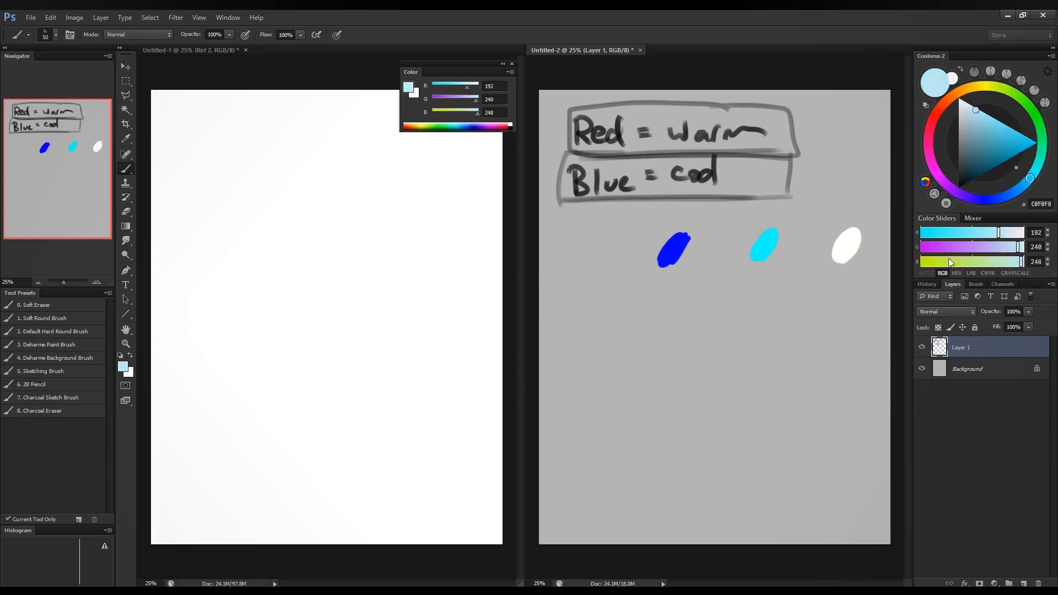
mouse_move(774, 271)
left_mouse_down()
mouse_move(760, 297)
mouse_move(771, 281)
left_mouse_up()
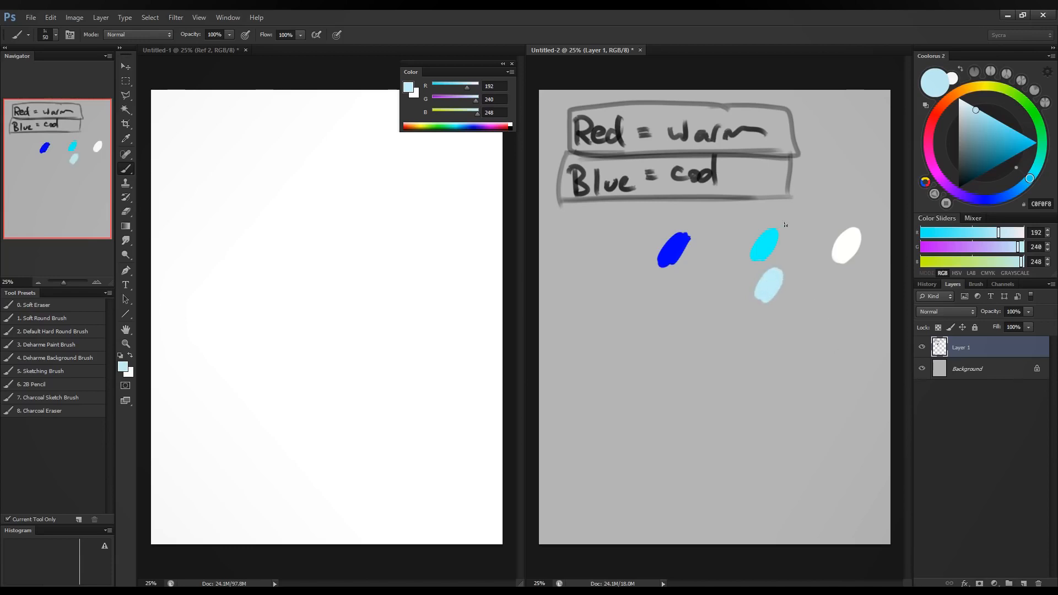
Sample the cyan dab and shift its colour through blue and greyish blue to a muted pink, RGB 185, 155, 179.
left_click(763, 243, "alt")
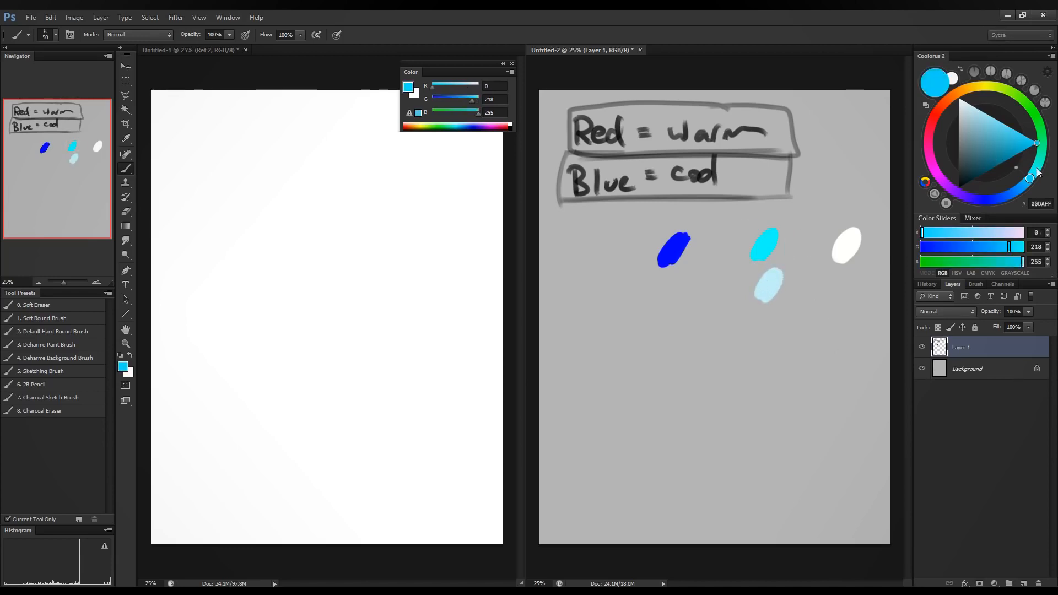
mouse_move(1038, 171)
left_mouse_down()
mouse_move(1043, 128)
mouse_move(974, 83)
mouse_move(938, 171)
mouse_move(1032, 159)
mouse_move(966, 101)
mouse_move(969, 186)
mouse_move(997, 185)
left_mouse_up()
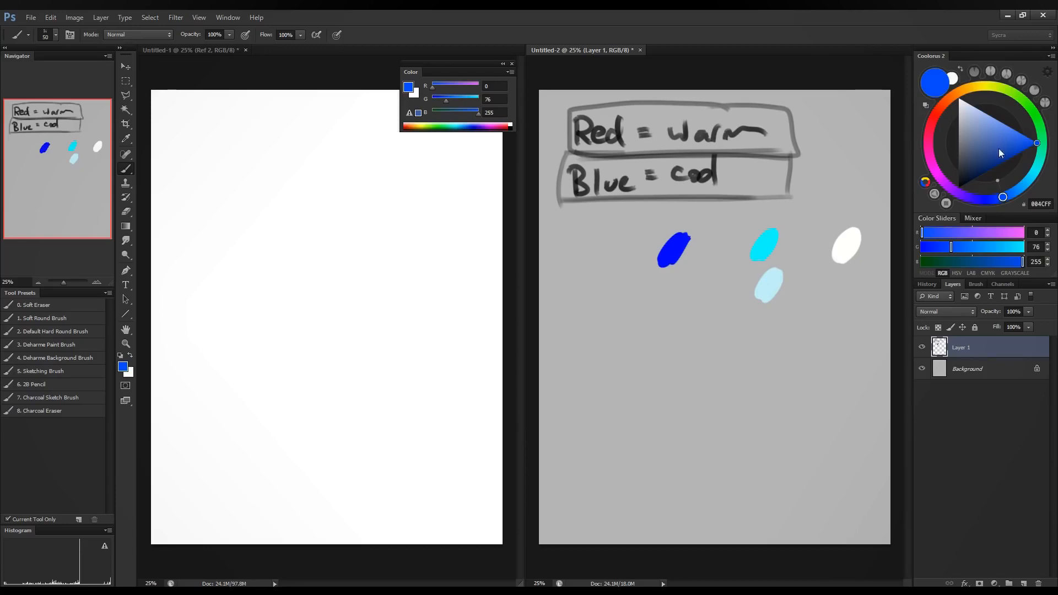
mouse_move(998, 148)
left_mouse_down()
mouse_move(971, 151)
mouse_move(968, 128)
left_mouse_up()
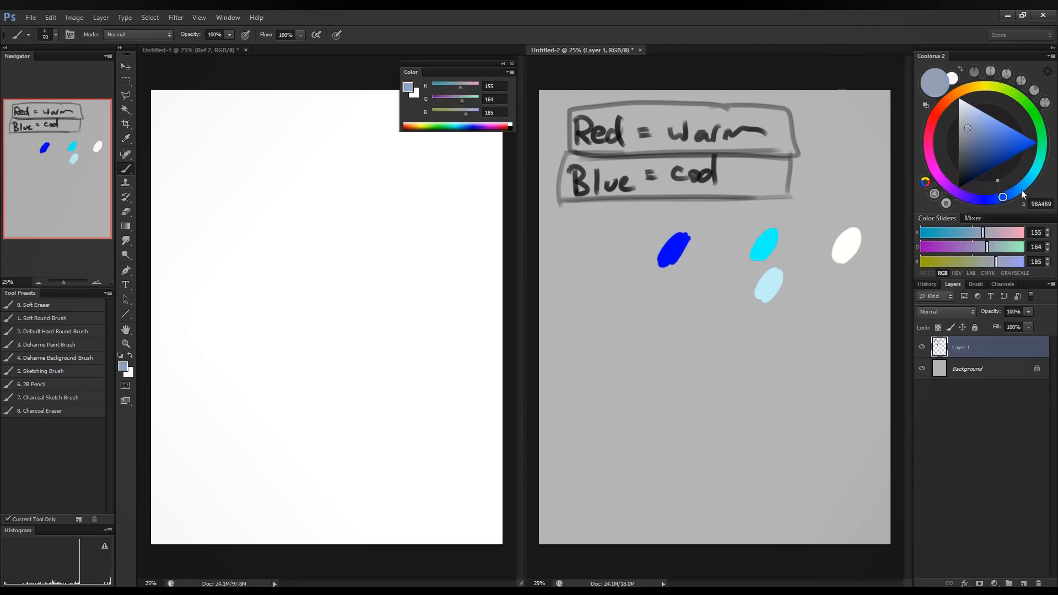
mouse_move(1005, 200)
left_mouse_down()
mouse_move(1022, 188)
mouse_move(1001, 95)
mouse_move(931, 161)
left_mouse_up()
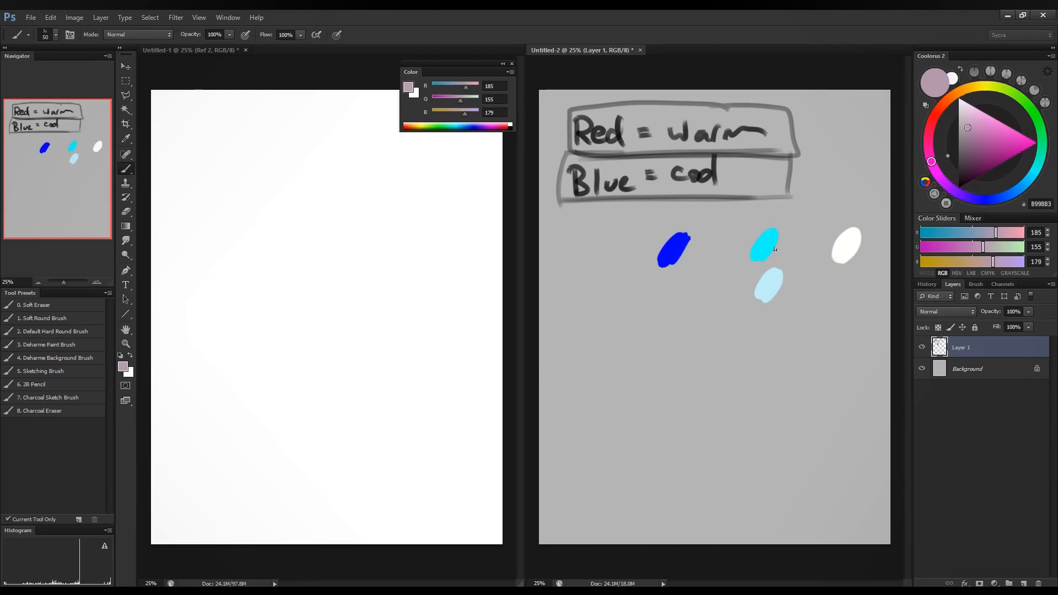
Set the painting colour to black and handwrite "Richard Schmid" below the row of colour dabs with a size 40 brush.
left_click(691, 244, "alt")
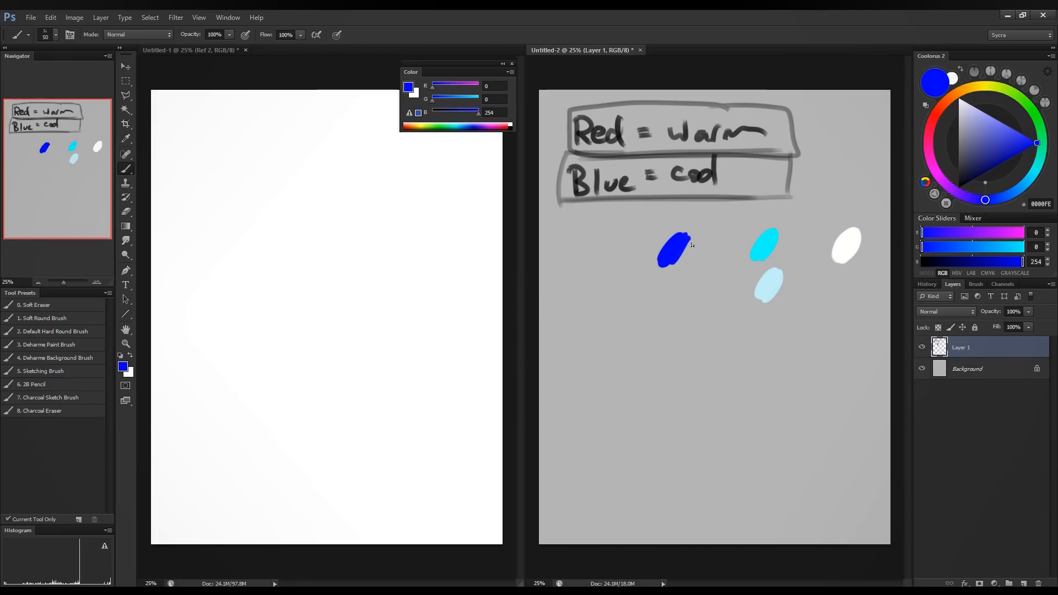
left_click_drag(971, 178, 958, 188)
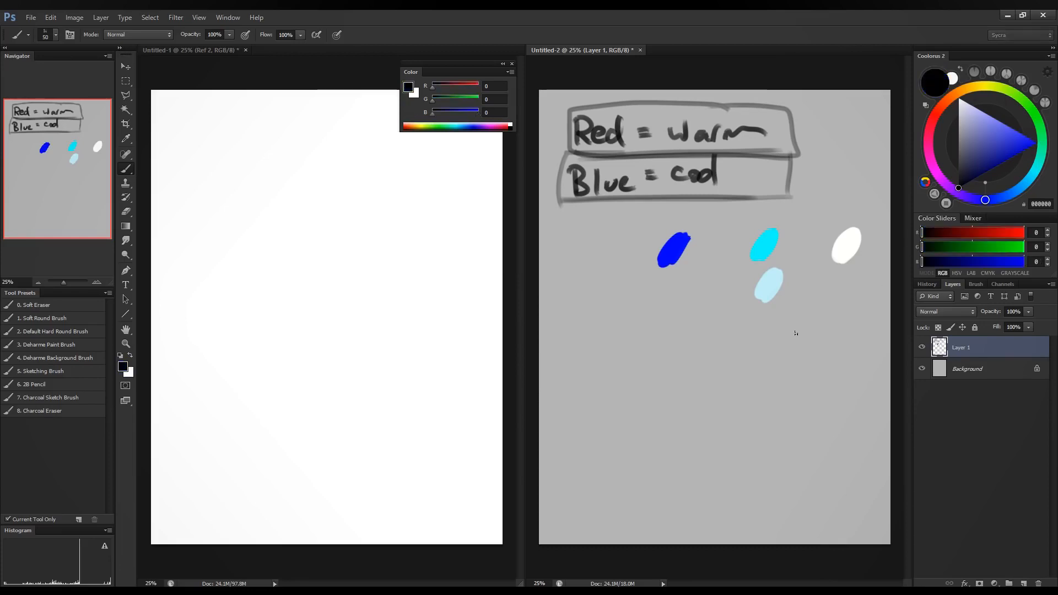
key("bracketleft")
mouse_move(574, 342)
left_mouse_down()
mouse_move(575, 311)
mouse_move(587, 347)
mouse_move(616, 346)
left_mouse_up()
mouse_move(620, 309)
left_mouse_down()
mouse_move(633, 344)
mouse_move(673, 326)
mouse_move(682, 342)
left_mouse_up()
mouse_move(723, 309)
left_mouse_down()
mouse_move(707, 337)
mouse_move(744, 320)
mouse_move(762, 342)
left_mouse_up()
left_click_drag(765, 340, 789, 337)
left_click(795, 322)
left_click_drag(798, 331, 817, 333)
left_click_drag(819, 292, 824, 335)
Handwrite "Alla Prima" beneath "Richard Schmid" and underline it.
left_click_drag(624, 365, 617, 393)
left_click_drag(624, 364, 632, 390)
mouse_move(619, 380)
left_mouse_down()
mouse_move(635, 377)
mouse_move(637, 392)
left_mouse_up()
mouse_move(650, 362)
left_mouse_down()
mouse_move(646, 393)
mouse_move(691, 391)
left_mouse_up()
left_click_drag(691, 362, 709, 388)
mouse_move(714, 378)
left_mouse_down()
mouse_move(715, 389)
mouse_move(715, 372)
left_mouse_up()
left_click_drag(720, 388, 772, 384)
left_click_drag(600, 399, 779, 392)
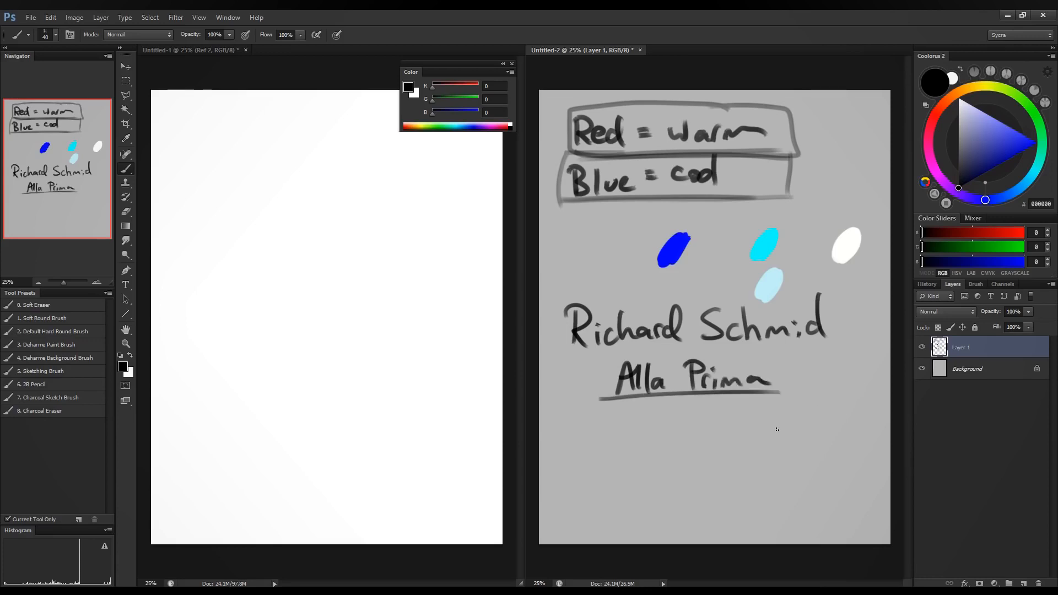
Handwrite "Warm Shadows" and, well to its right, "Cool Highlights" below the underlined title, each on two lines.
mouse_move(563, 421)
left_mouse_down()
mouse_move(586, 440)
mouse_move(612, 435)
mouse_move(568, 479)
mouse_move(620, 459)
mouse_move(652, 473)
left_mouse_up()
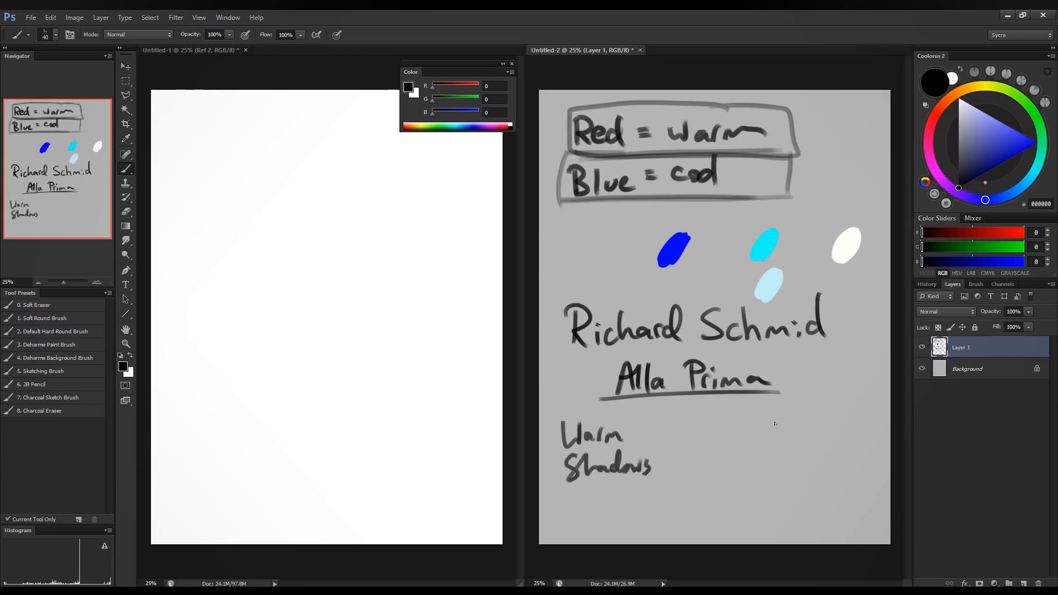
mouse_move(775, 424)
left_mouse_down()
mouse_move(771, 447)
mouse_move(798, 441)
mouse_move(748, 475)
left_mouse_up()
mouse_move(748, 462)
left_mouse_down()
mouse_move(782, 459)
mouse_move(782, 480)
mouse_move(787, 458)
mouse_move(801, 468)
mouse_move(802, 445)
mouse_move(809, 470)
mouse_move(814, 458)
mouse_move(838, 467)
mouse_move(859, 471)
left_mouse_up()
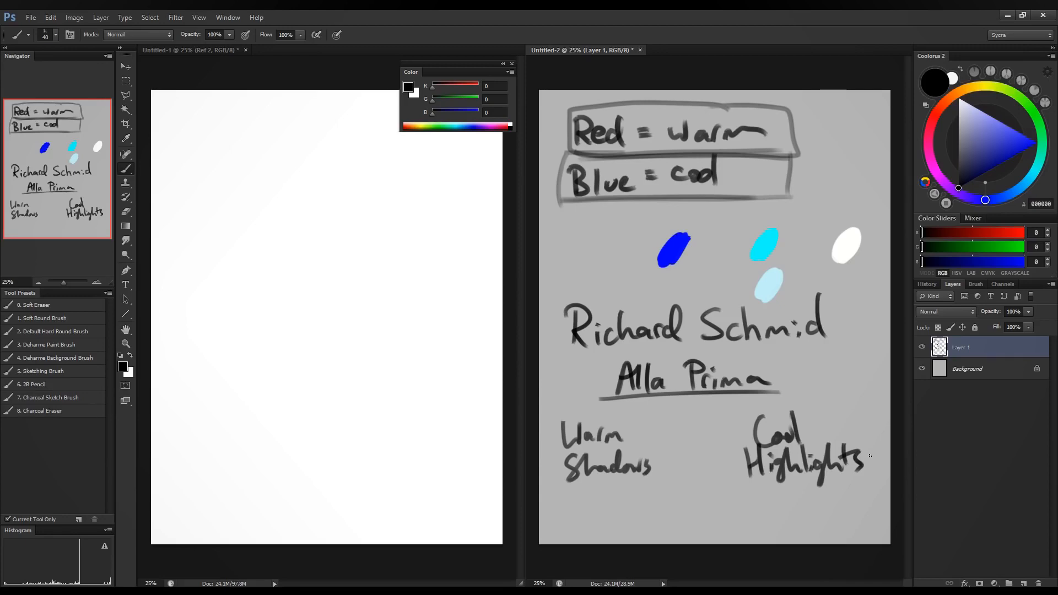
Draw a downward arrow pointing at the white dab and handwrite "Cold" above it.
left_click_drag(848, 186, 849, 220)
left_click_drag(841, 207, 857, 208)
mouse_move(828, 150)
left_mouse_down()
mouse_move(825, 170)
mouse_move(841, 160)
mouse_move(849, 170)
left_mouse_up()
mouse_move(862, 155)
left_mouse_down()
mouse_move(854, 164)
mouse_move(863, 165)
left_mouse_up()
left_click_drag(863, 132, 868, 168)
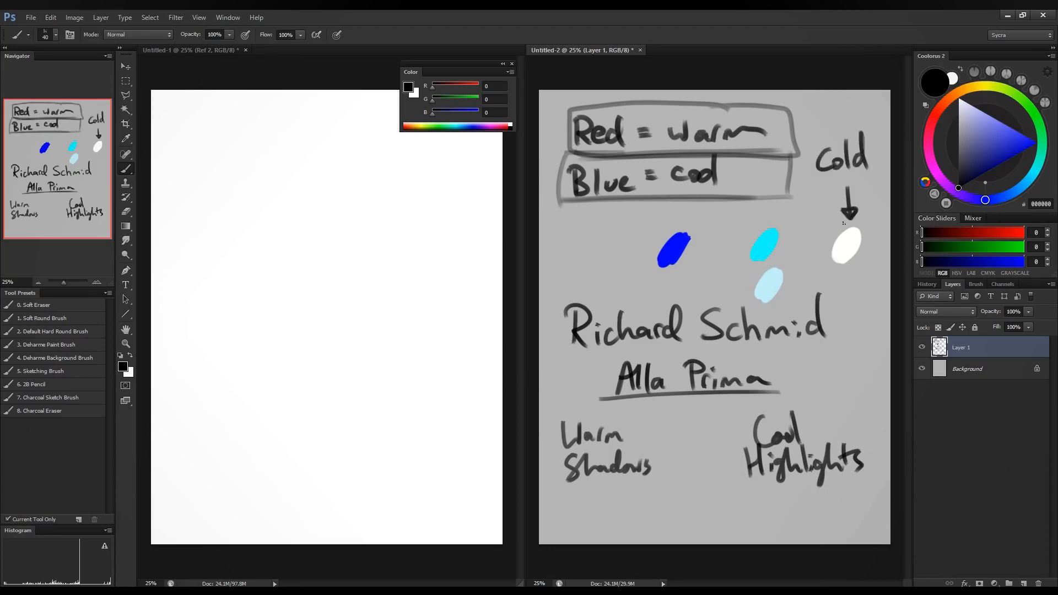
Paint a black dab to the left of the blue one and cover it with very dark red, RGB 22, 2, 3.
left_click_drag(571, 238, 568, 258)
key("bracketright")
key("bracketright")
key("bracketright")
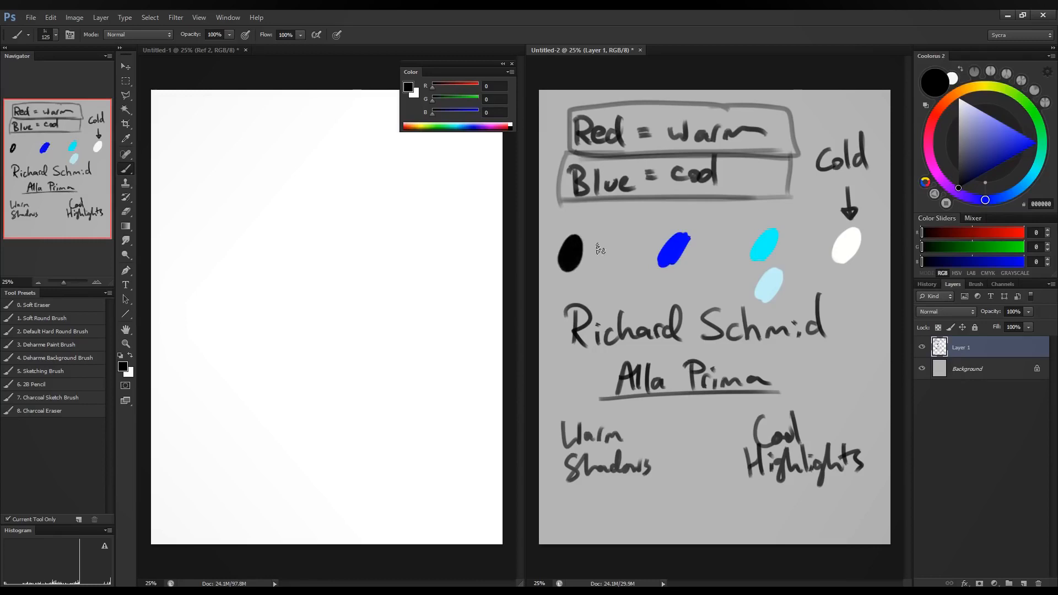
left_click(934, 117)
left_click(964, 184)
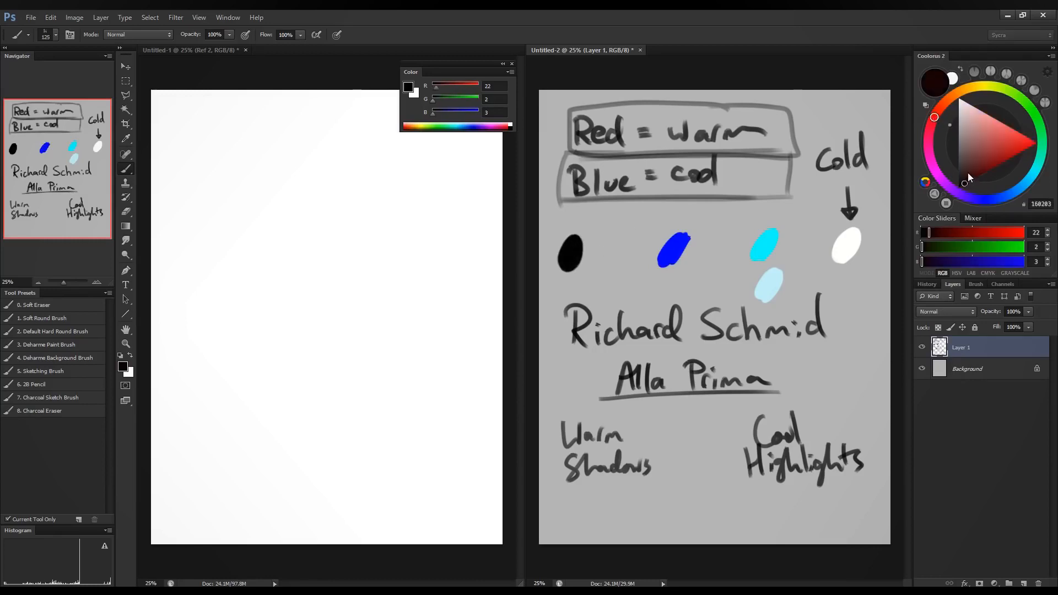
mouse_move(572, 242)
left_mouse_down()
mouse_move(573, 256)
mouse_move(582, 249)
left_mouse_up()
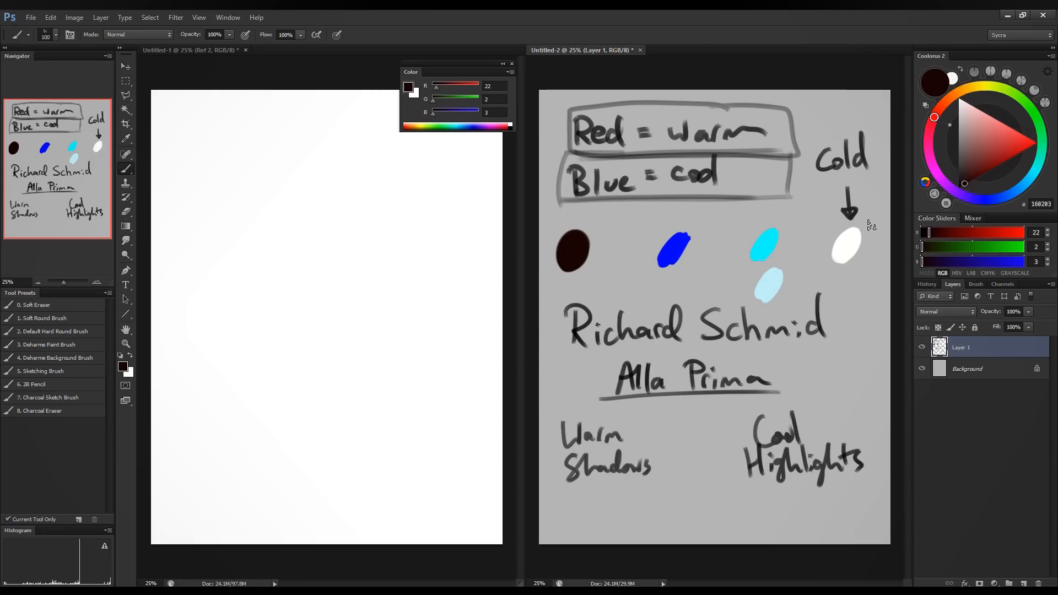
Reduce the brush size to 40 and handwrite "NORTH LIGHT" between the boxed notes and the blue and cyan dabs.
key("bracketleft")
key("bracketleft")
key("bracketleft")
key("bracketleft")
mouse_move(655, 224)
left_mouse_down()
mouse_move(668, 205)
mouse_move(683, 221)
mouse_move(700, 207)
mouse_move(752, 220)
mouse_move(805, 202)
left_mouse_up()
left_click_drag(795, 203, 799, 221)
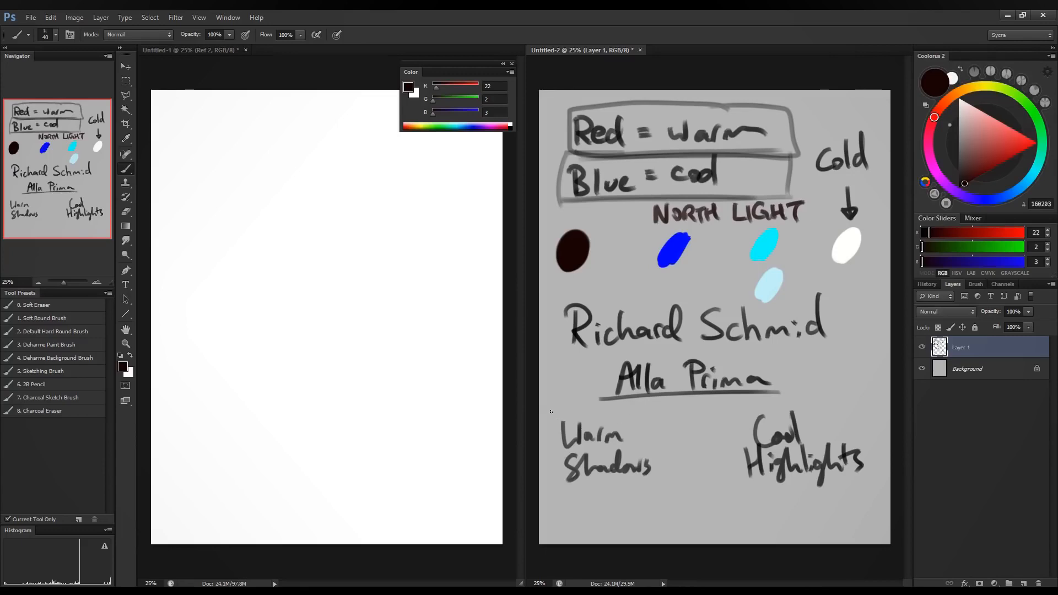
Draw large square brackets around the "Warm Shadows" and "Cool Highlights" notes.
mouse_move(552, 406)
left_mouse_down()
mouse_move(557, 490)
mouse_move(582, 492)
left_mouse_up()
left_click_drag(548, 410, 574, 407)
mouse_move(836, 398)
left_mouse_down()
mouse_move(878, 433)
mouse_move(880, 489)
left_mouse_up()
left_click_drag(879, 489, 848, 492)
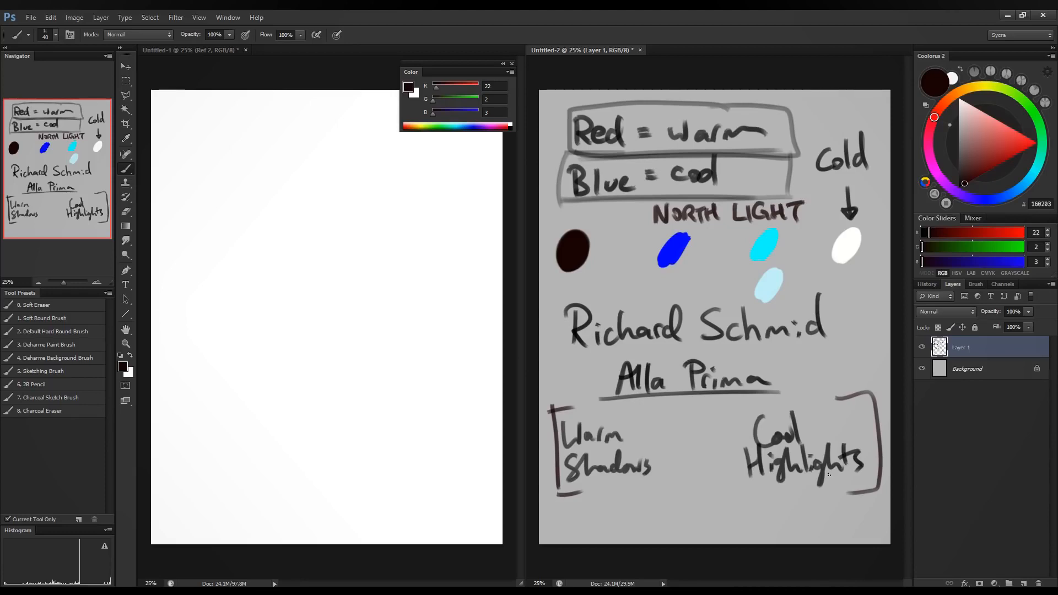
Add a new empty layer and delete Layer 1 with all the notes and dabs.
left_click(1024, 583)
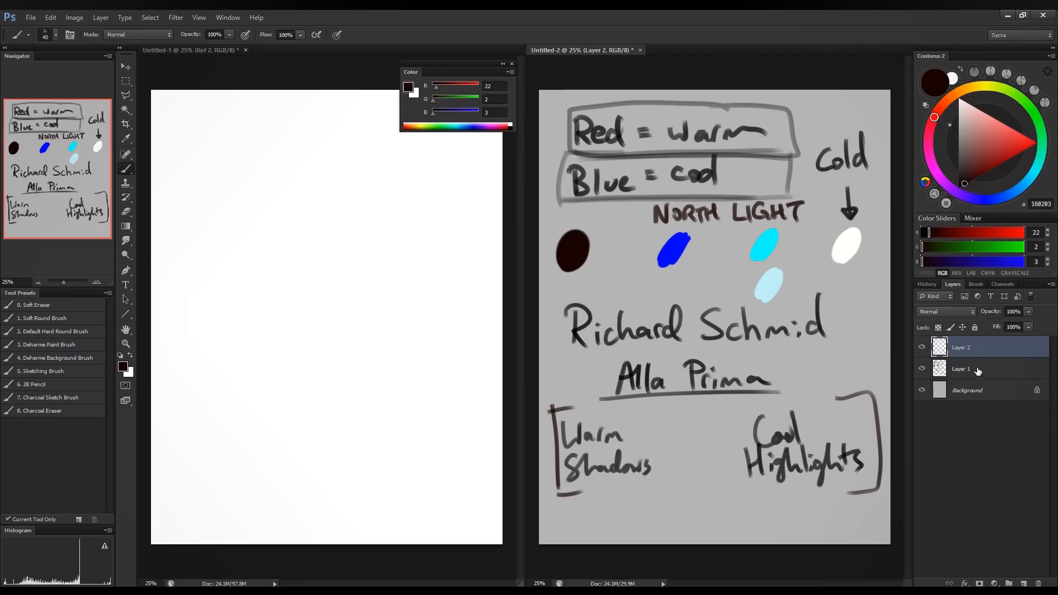
left_click(978, 370)
left_click(1038, 583)
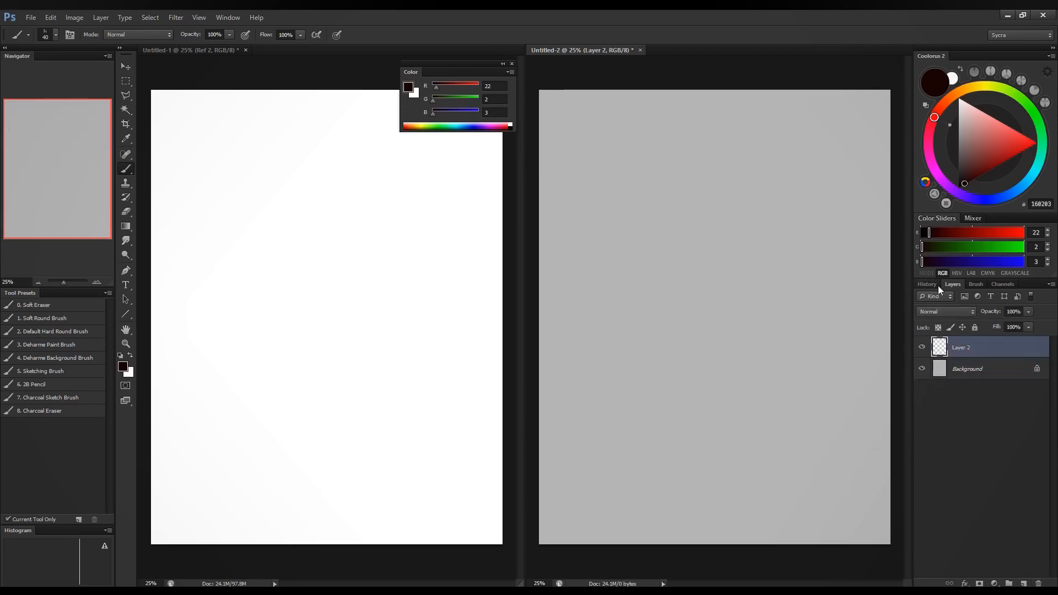
Mix an orange-brown, RGB 179, 100, 76, and paint an oval dab in the canvas's upper middle with a size 175 brush.
left_click(455, 86)
left_click(456, 99)
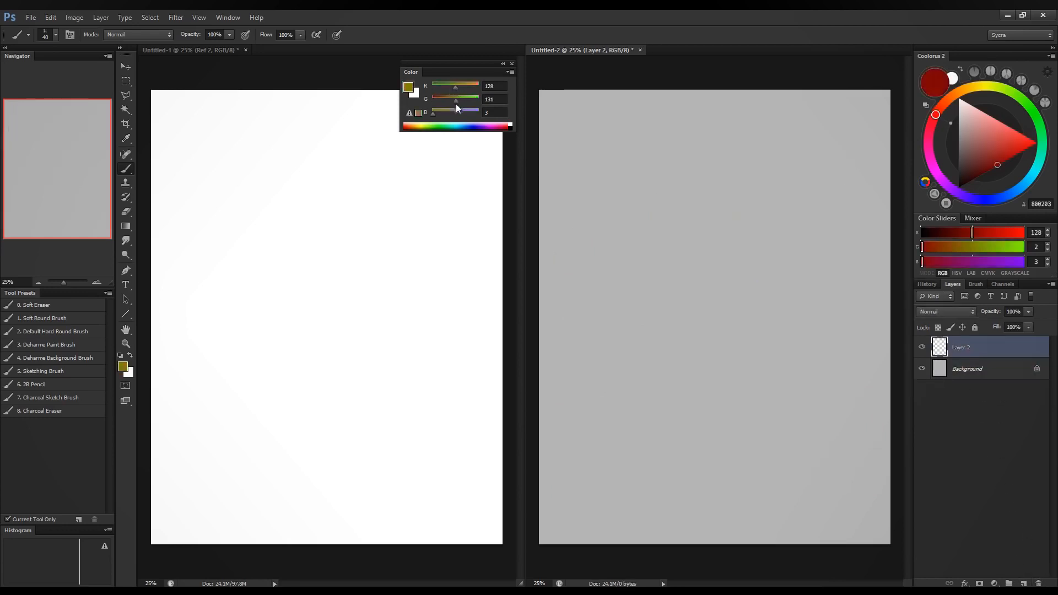
left_click(453, 99)
left_click(465, 86)
left_click(451, 99)
left_click(446, 111)
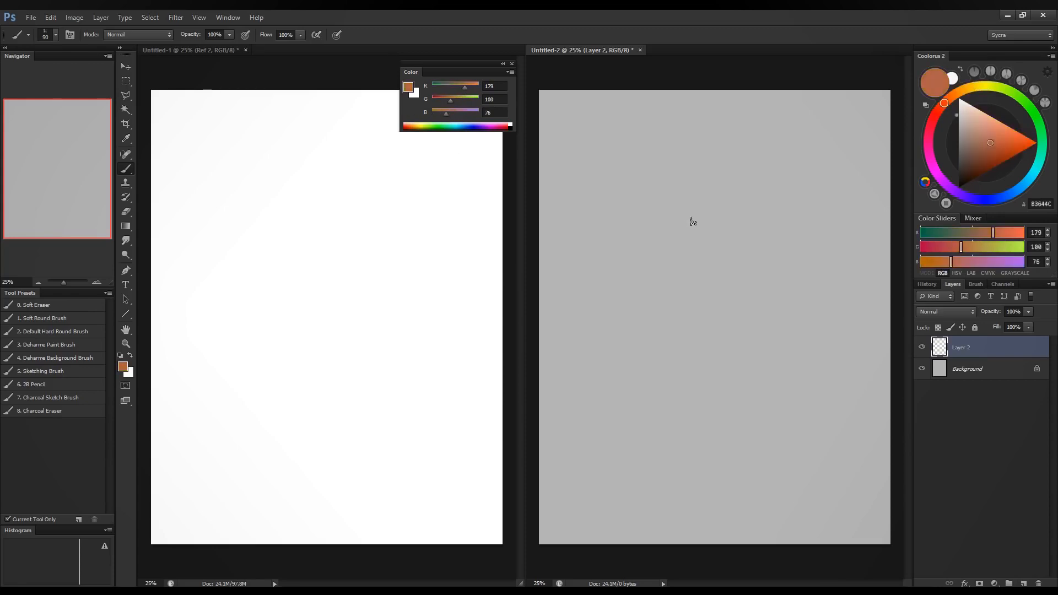
key("bracketright")
key("bracketright")
key("bracketright")
key("bracketright")
key("bracketright")
key("bracketright")
key("bracketright")
key("bracketright")
key("bracketright")
left_click_drag(722, 194, 697, 200)
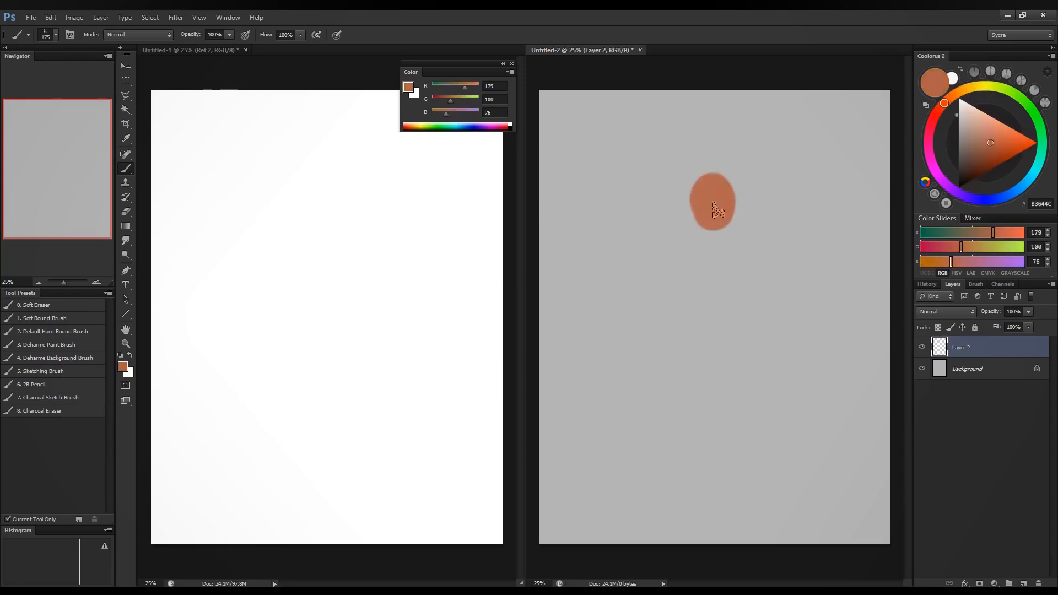
Paint three progressively lighter dabs down from the orange-brown one: RGB 196, 125, 94; 215, 147, 106; and 226, 168, 128.
left_click_drag(995, 235, 960, 266)
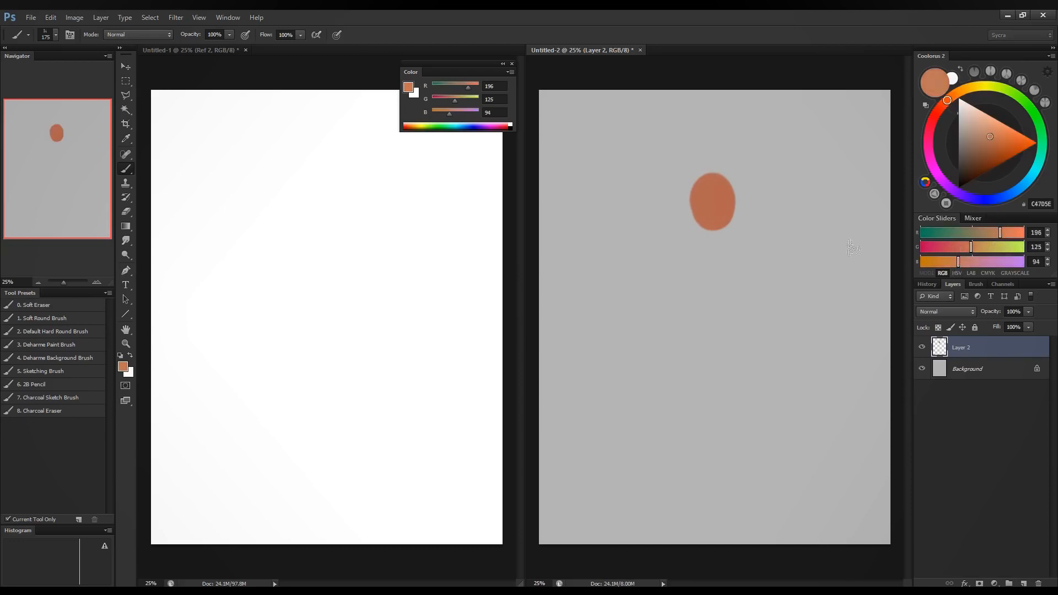
mouse_move(713, 245)
left_mouse_down()
mouse_move(714, 278)
mouse_move(724, 258)
left_mouse_up()
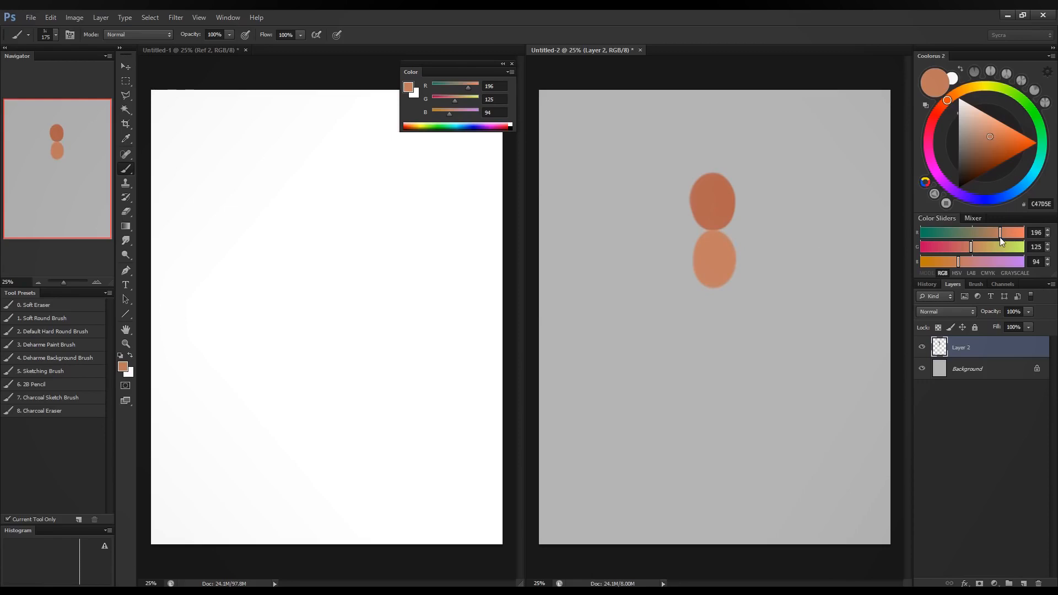
left_click_drag(999, 234, 964, 265)
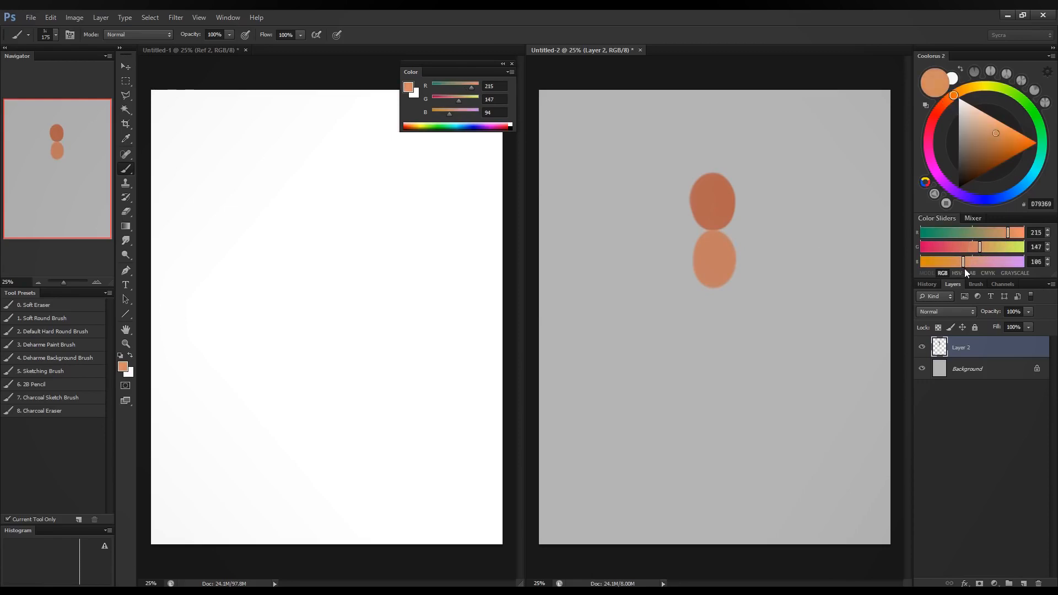
mouse_move(713, 314)
left_mouse_down()
mouse_move(716, 331)
mouse_move(725, 309)
left_mouse_up()
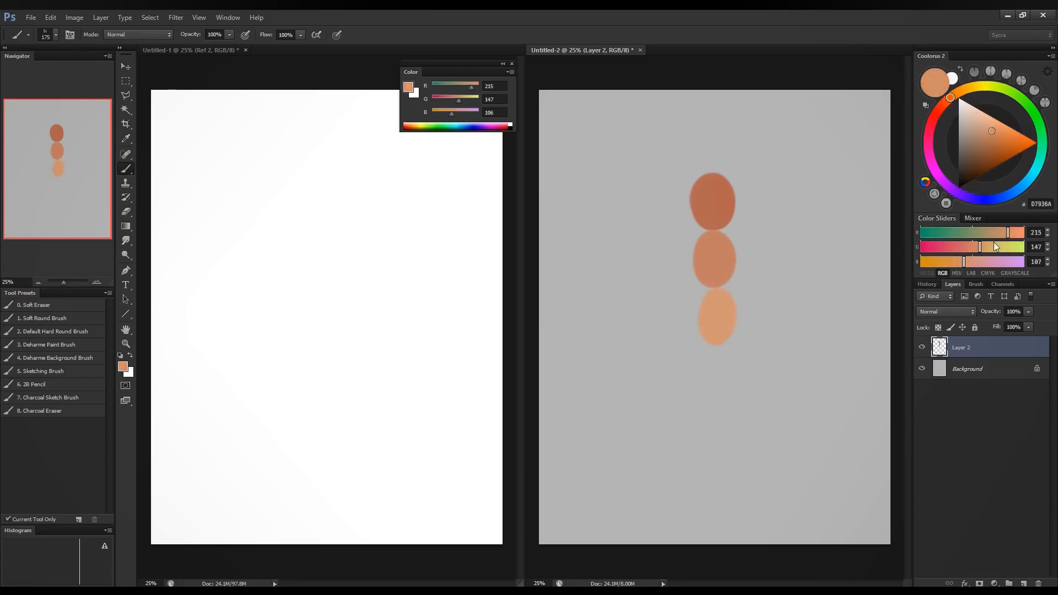
left_click_drag(1008, 234, 973, 266)
left_click_drag(704, 359, 720, 388)
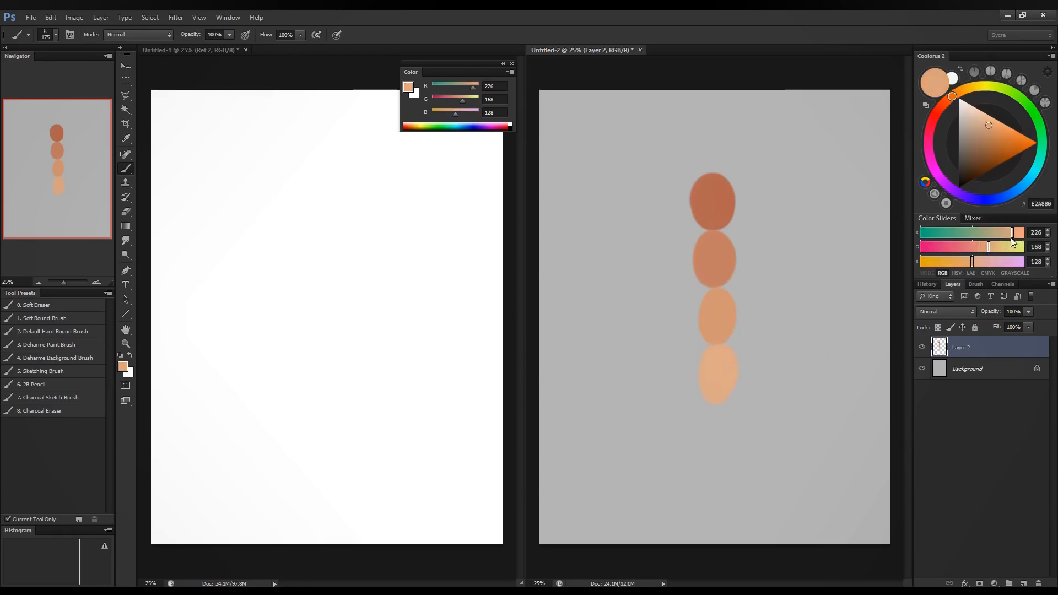
Extend the column downward with two lighter peach dabs, RGB 246, 195, 152 and 255, 209, 170.
mouse_move(1012, 242)
left_mouse_down()
mouse_move(1021, 236)
mouse_move(982, 266)
left_mouse_up()
left_click_drag(711, 436, 715, 417)
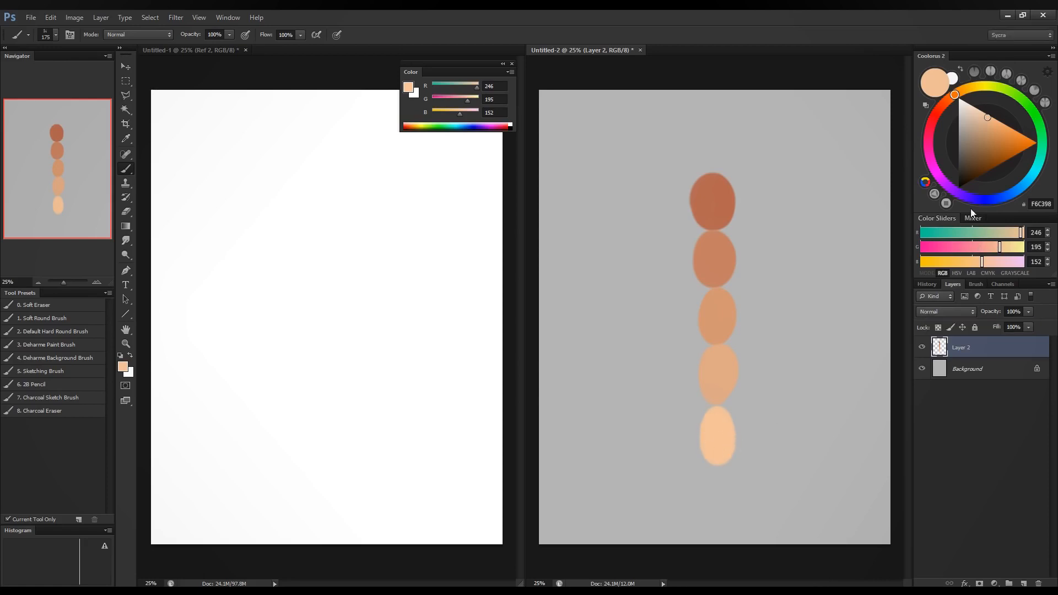
left_click(1023, 232)
left_click_drag(1002, 249, 1005, 249)
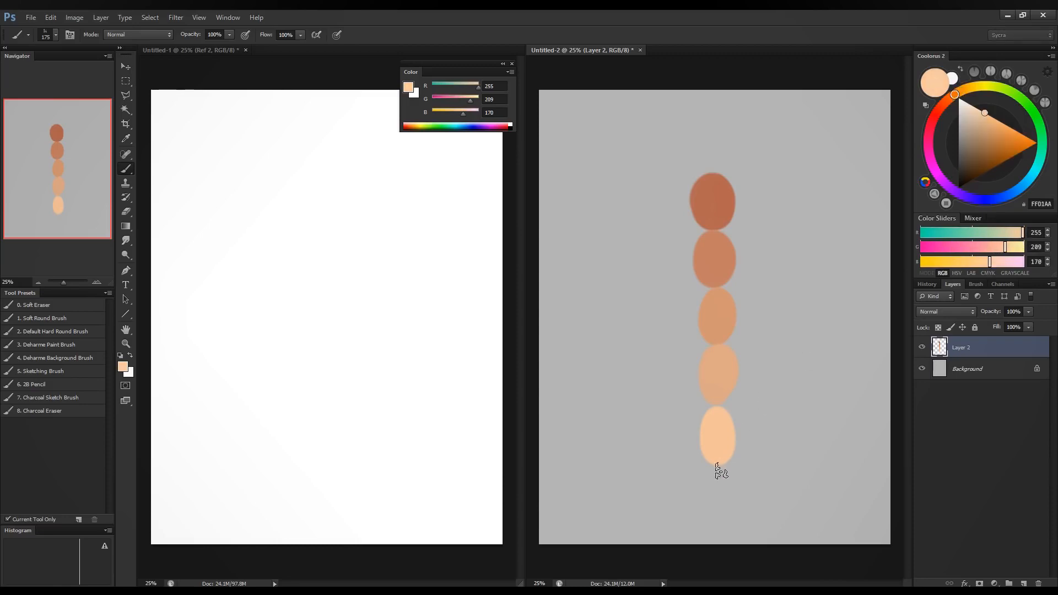
left_click_drag(715, 467, 717, 513)
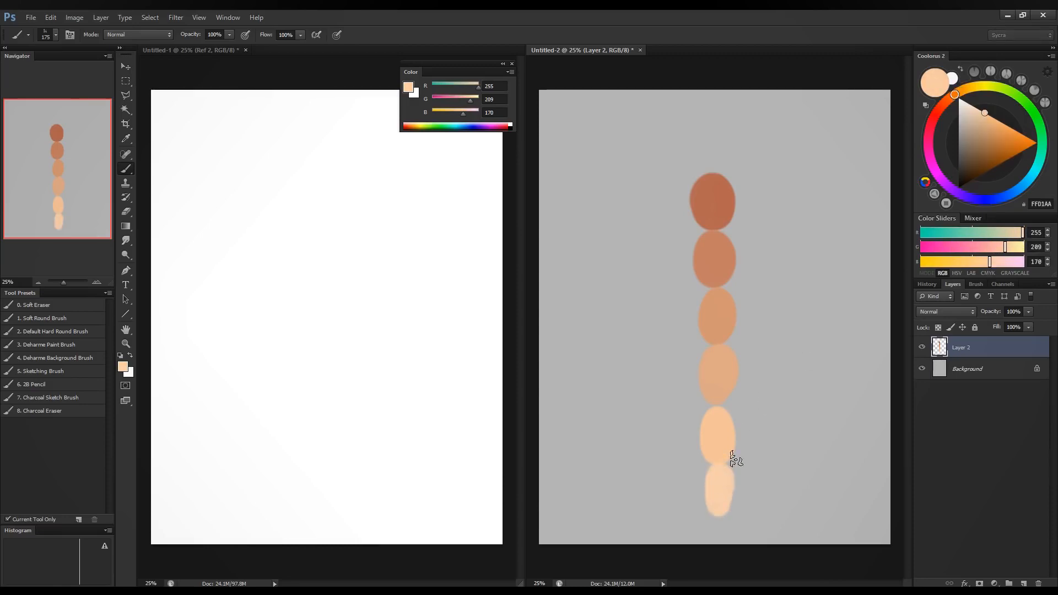
mouse_move(732, 460)
left_mouse_down()
mouse_move(720, 485)
mouse_move(734, 485)
left_mouse_up()
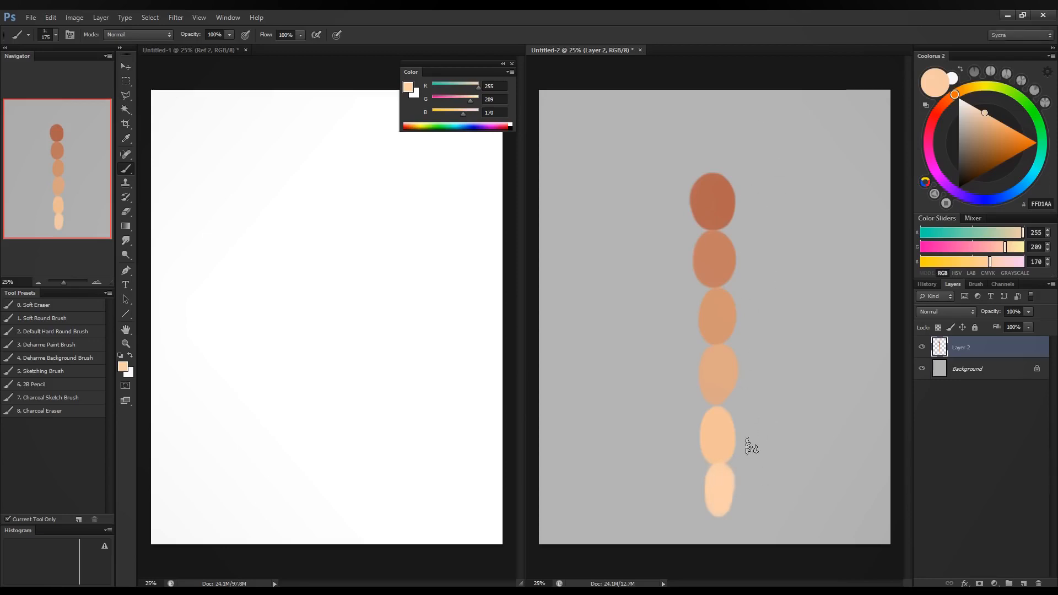
Sample the top orange-brown dab, shift it to a cooler pink, RGB 196, 118, 106, and paint a dab to its right.
left_click(719, 201, "alt")
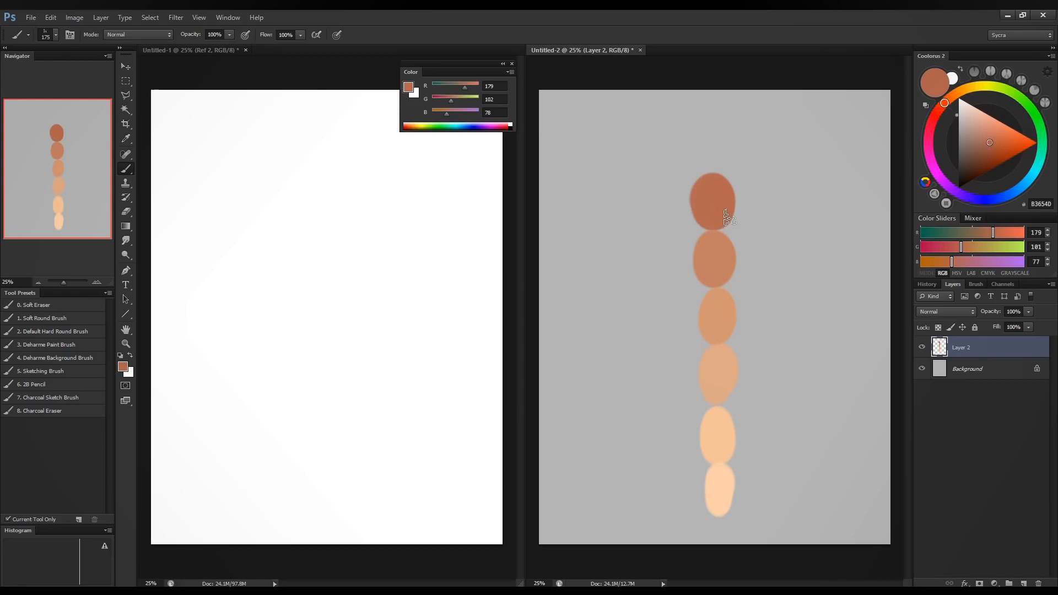
left_click(719, 186, "alt")
left_click_drag(998, 238, 961, 266)
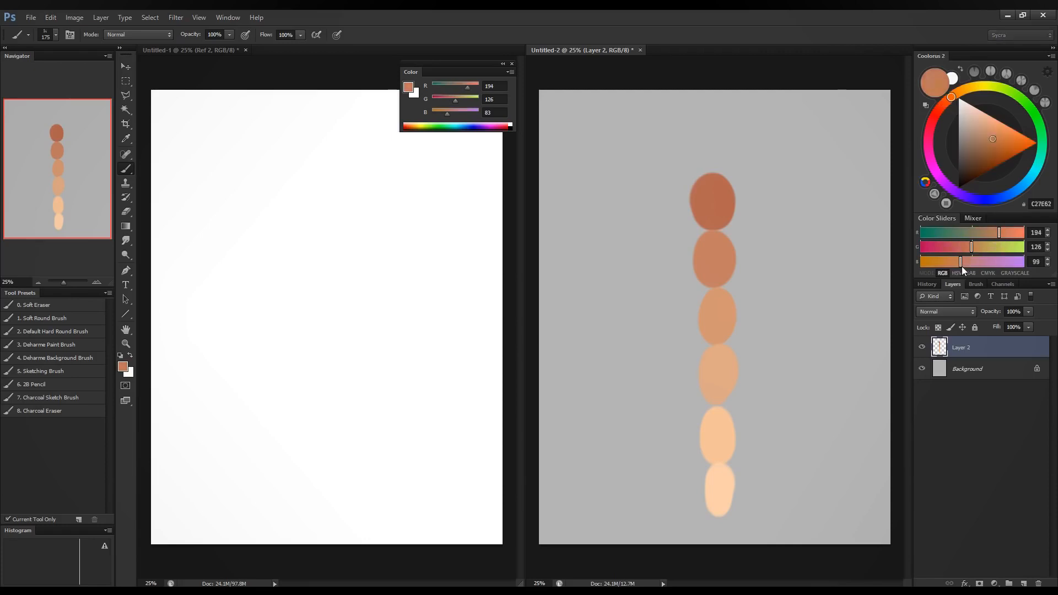
left_click_drag(999, 235, 963, 264)
left_click(723, 215, "alt")
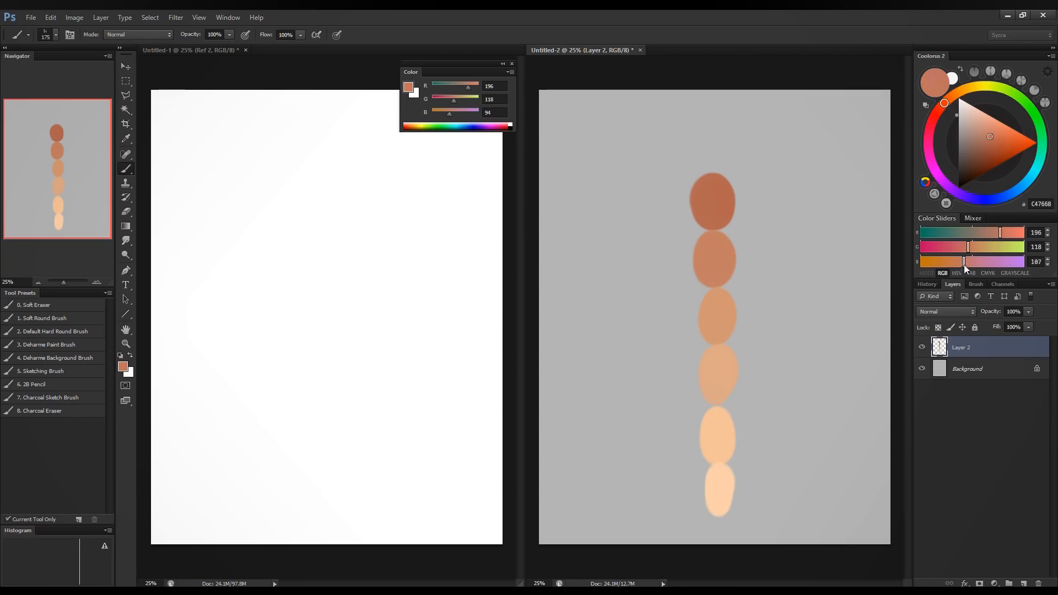
left_click_drag(744, 184, 746, 216)
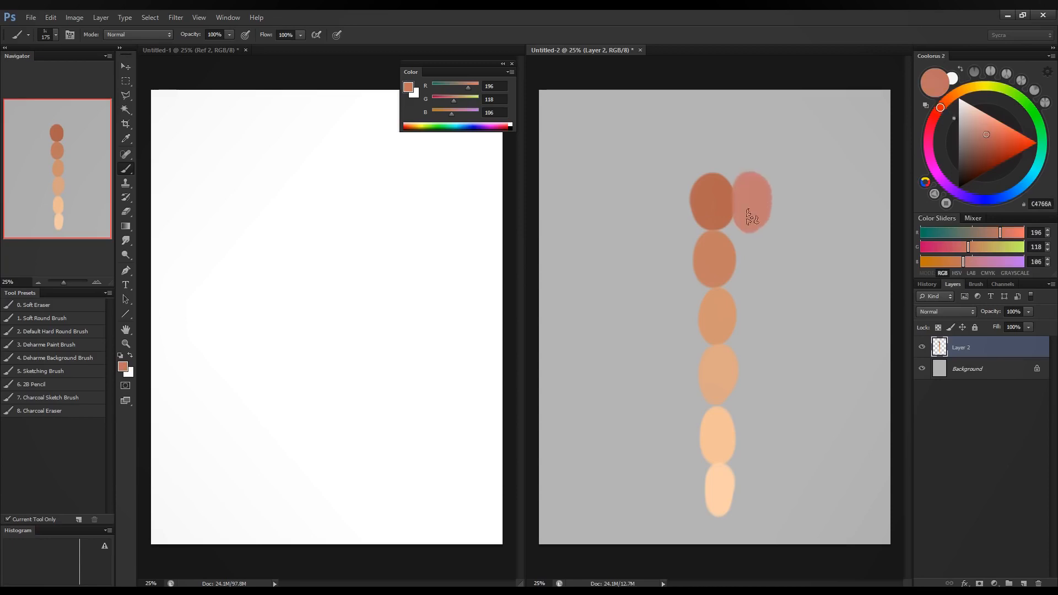
Continue the top row rightward with two lighter, cooler pink dabs, RGB 214, 138, 132 and 230, 159, 155.
mouse_move(1001, 235)
left_mouse_down()
mouse_move(1010, 241)
mouse_move(976, 251)
mouse_move(974, 268)
left_mouse_up()
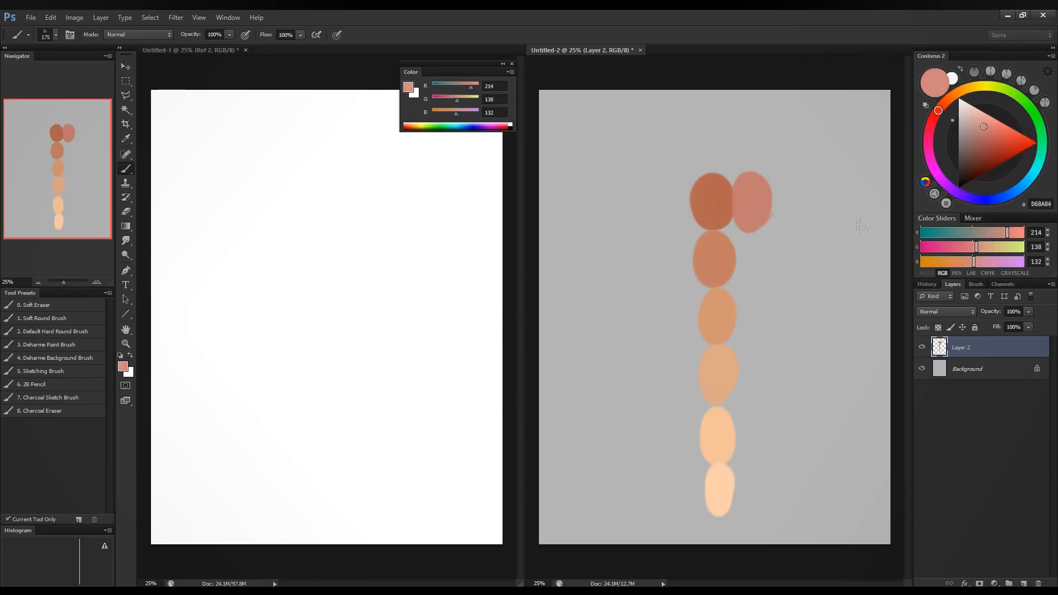
mouse_move(792, 190)
left_mouse_down()
mouse_move(794, 218)
mouse_move(803, 184)
left_mouse_up()
mouse_move(1007, 232)
left_mouse_down()
mouse_move(982, 248)
mouse_move(984, 264)
left_mouse_up()
mouse_move(822, 208)
left_mouse_down()
mouse_move(828, 224)
mouse_move(846, 211)
left_mouse_up()
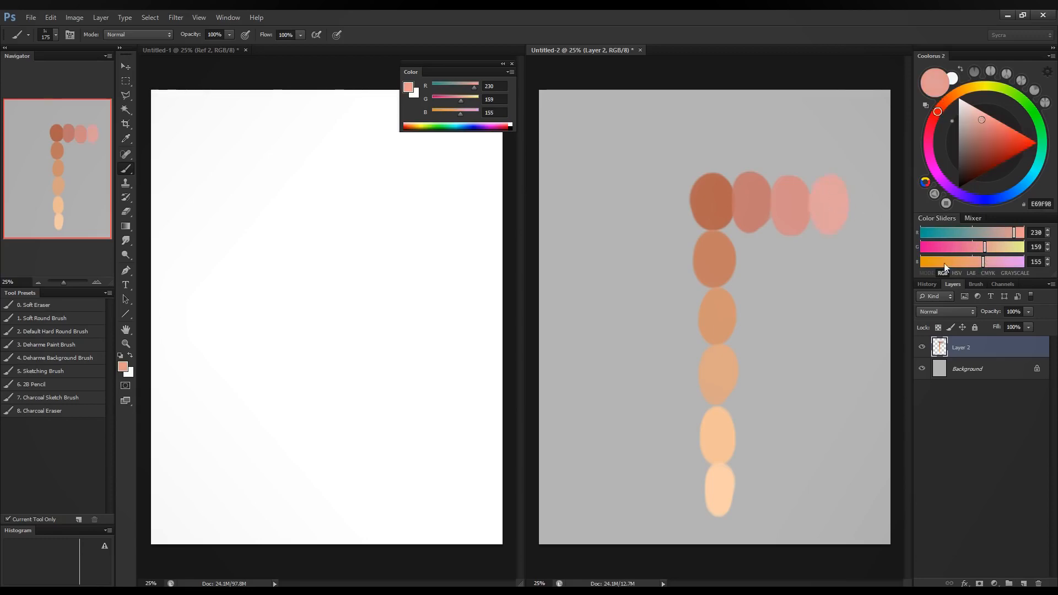
Finish the lighter end of the row with a pale, cool pink dab, RGB 246, 195, 203.
mouse_move(1018, 236)
left_mouse_down()
mouse_move(994, 250)
mouse_move(1006, 266)
left_mouse_up()
mouse_move(855, 187)
left_mouse_down()
mouse_move(862, 224)
mouse_move(882, 199)
left_mouse_up()
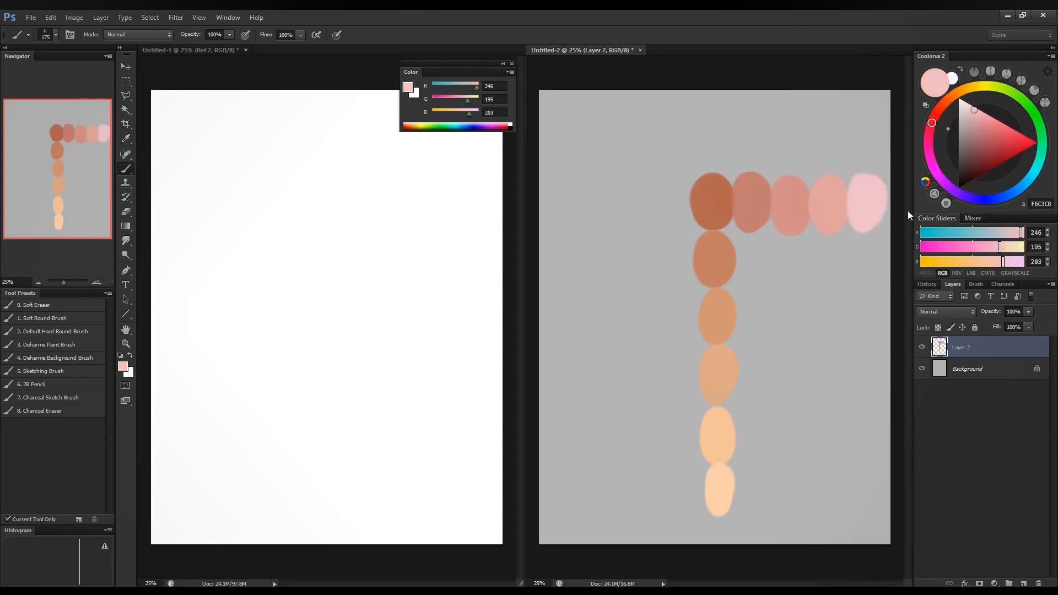
Sample the central orange-brown dab and extend the row leftward with two darker dabs, RGB 170, 89, 65 and 153, 70, 40.
left_click(714, 200, "alt")
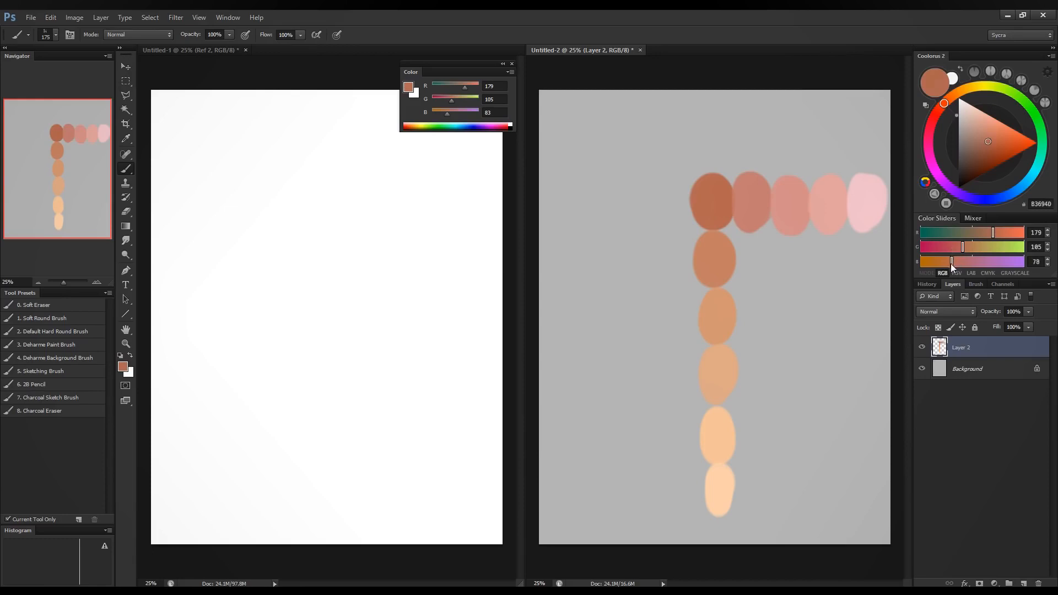
left_click_drag(950, 263, 988, 236)
mouse_move(670, 189)
left_mouse_down()
mouse_move(679, 212)
mouse_move(667, 182)
left_mouse_up()
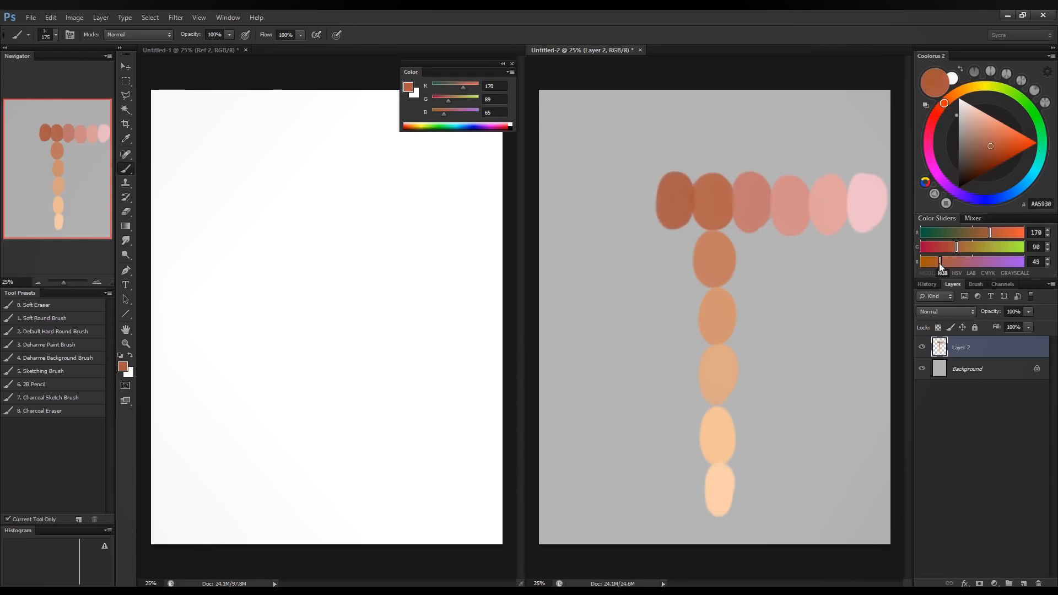
left_click_drag(940, 264, 983, 233)
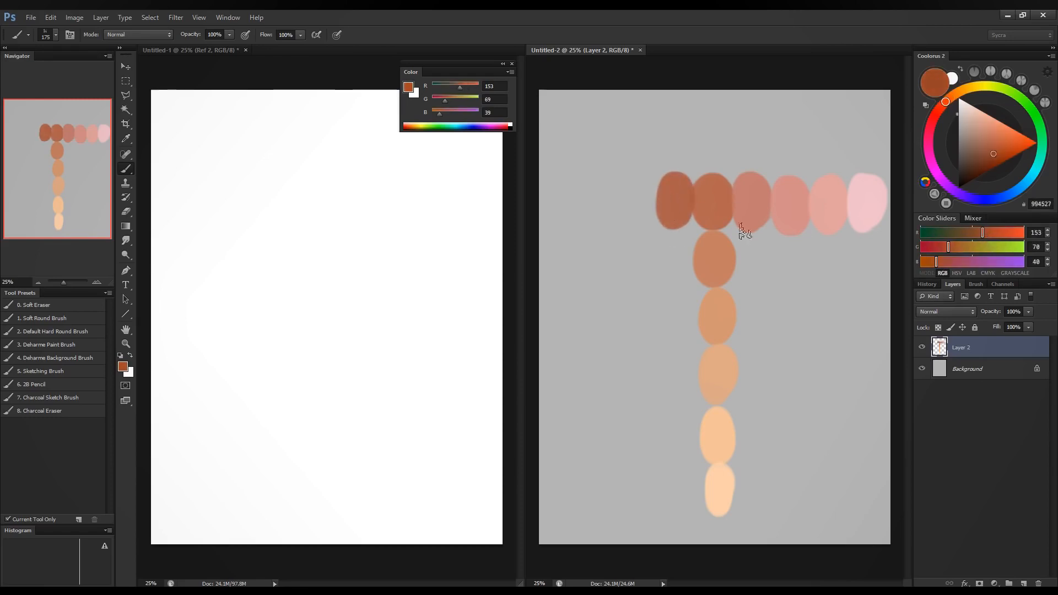
left_click_drag(639, 180, 621, 205)
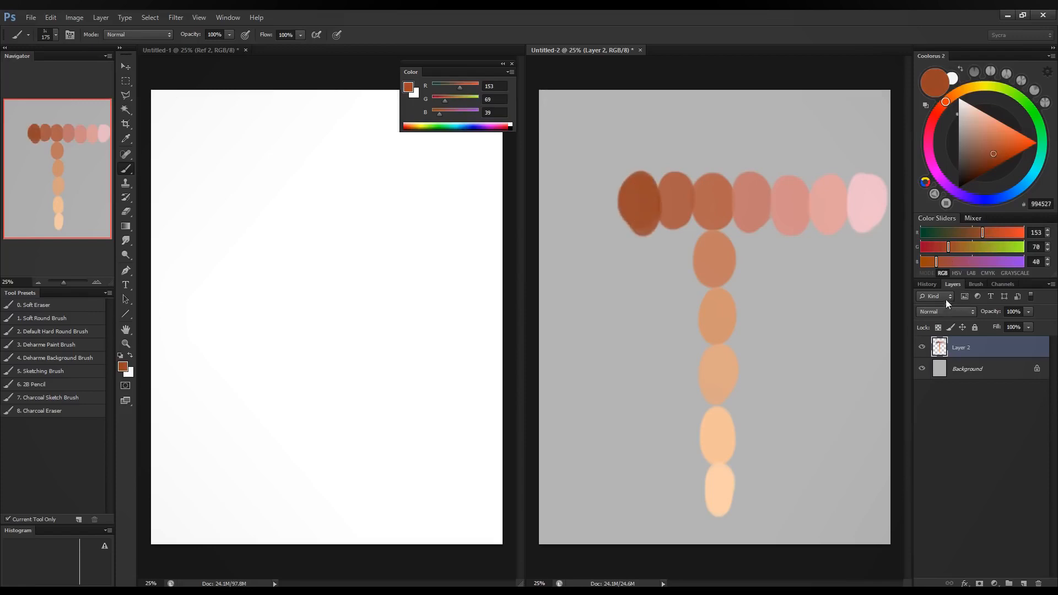
Continue the row leftward with two deeper red-brown dabs, RGB 136, 45, 17 and 117, 20, 4.
mouse_move(932, 263)
left_mouse_down()
mouse_move(938, 246)
mouse_move(974, 234)
left_mouse_up()
mouse_move(600, 182)
left_mouse_down()
mouse_move(595, 172)
mouse_move(585, 206)
mouse_move(583, 196)
left_mouse_up()
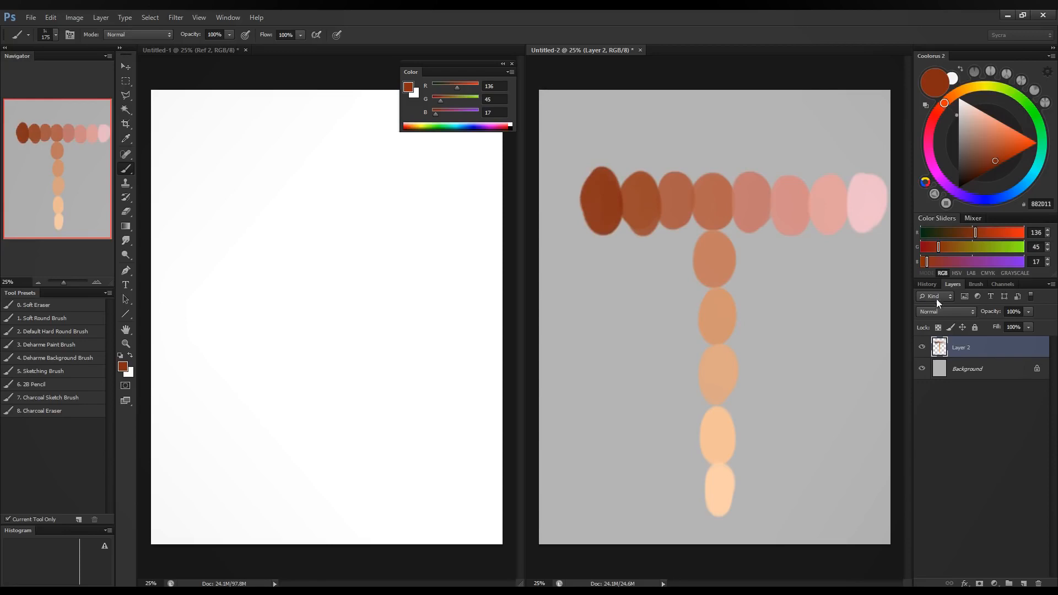
mouse_move(926, 263)
left_mouse_down()
mouse_move(928, 248)
mouse_move(968, 234)
left_mouse_up()
mouse_move(566, 177)
left_mouse_down()
mouse_move(565, 220)
mouse_move(551, 182)
mouse_move(557, 210)
left_mouse_up()
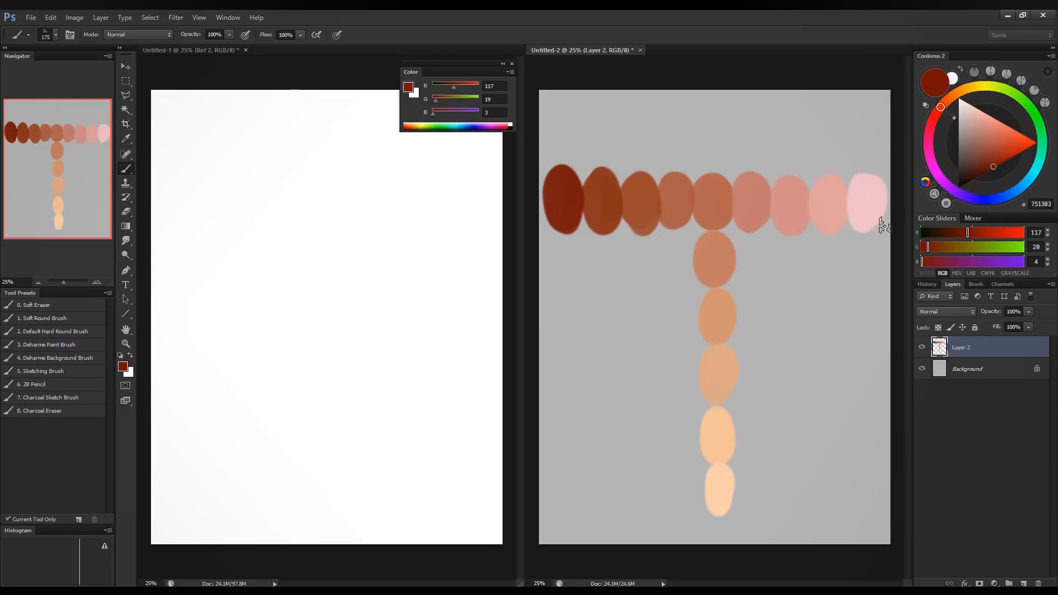
With a size 50 brush in pale pink, RGB 255, 230, 223, draw a smiley face above the central dab with an arrow pointing down to it.
left_click(733, 216, "alt")
key("bracketleft")
key("bracketleft")
key("bracketleft")
key("bracketleft")
key("bracketleft")
key("bracketleft")
key("bracketleft")
key("bracketleft")
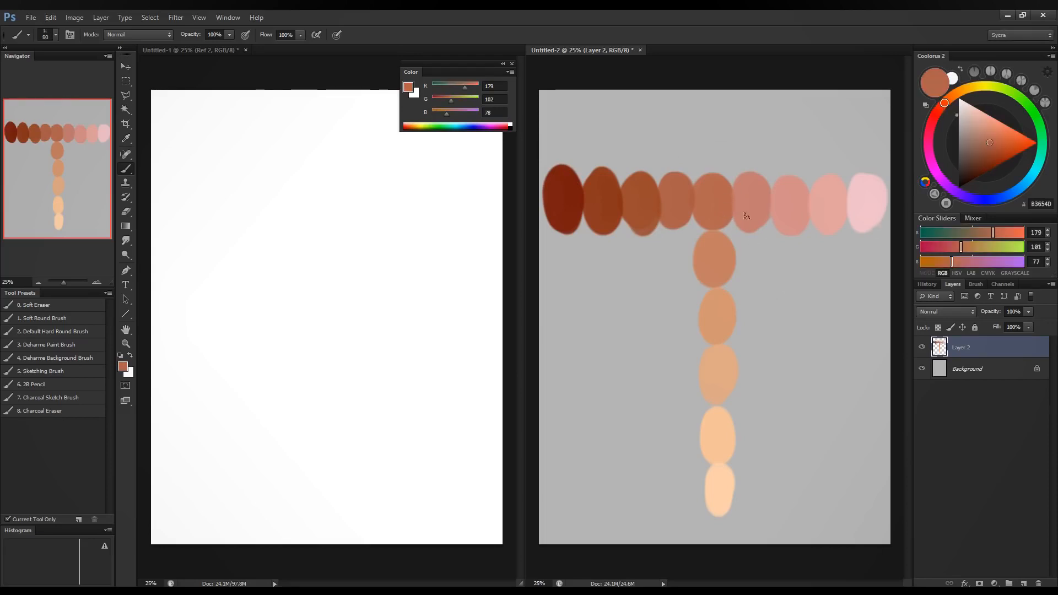
left_click_drag(991, 146, 1000, 122)
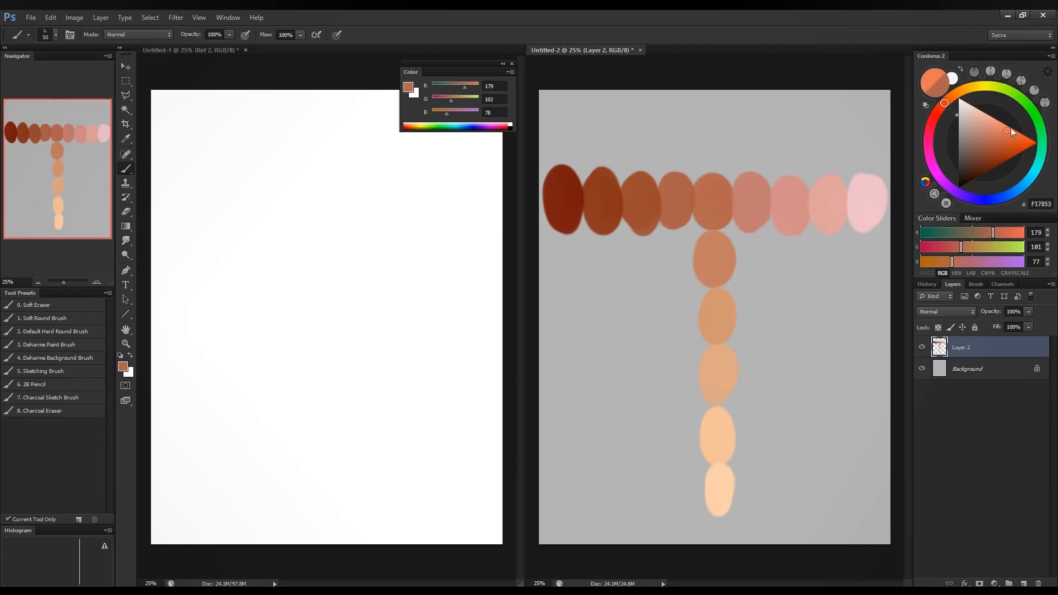
left_click(968, 103)
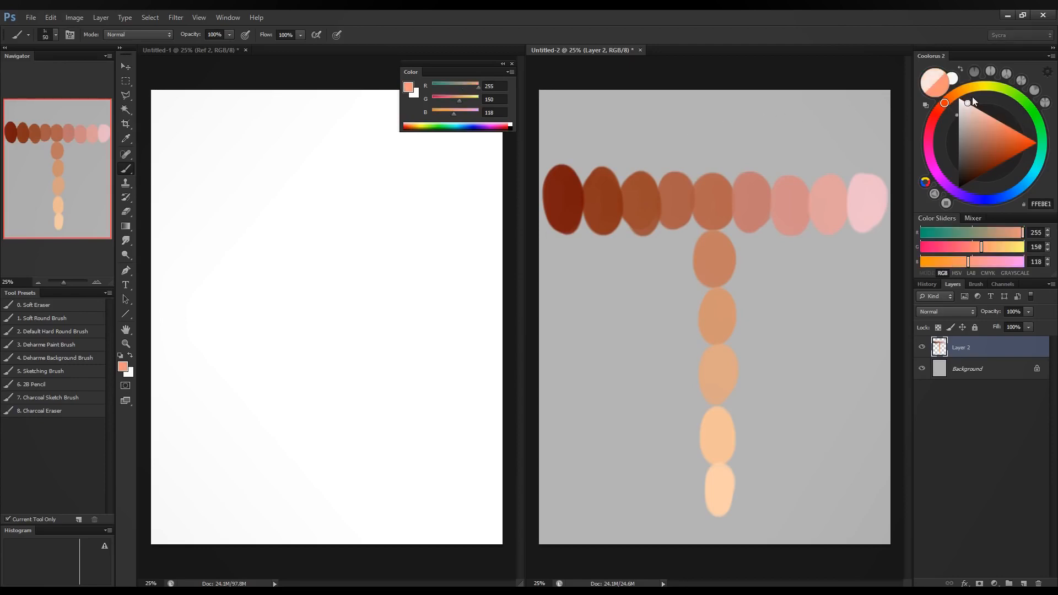
left_click(700, 123)
left_click(718, 122)
mouse_move(695, 137)
left_mouse_down()
mouse_move(725, 135)
mouse_move(725, 145)
mouse_move(716, 103)
left_mouse_up()
left_click_drag(708, 160, 712, 173)
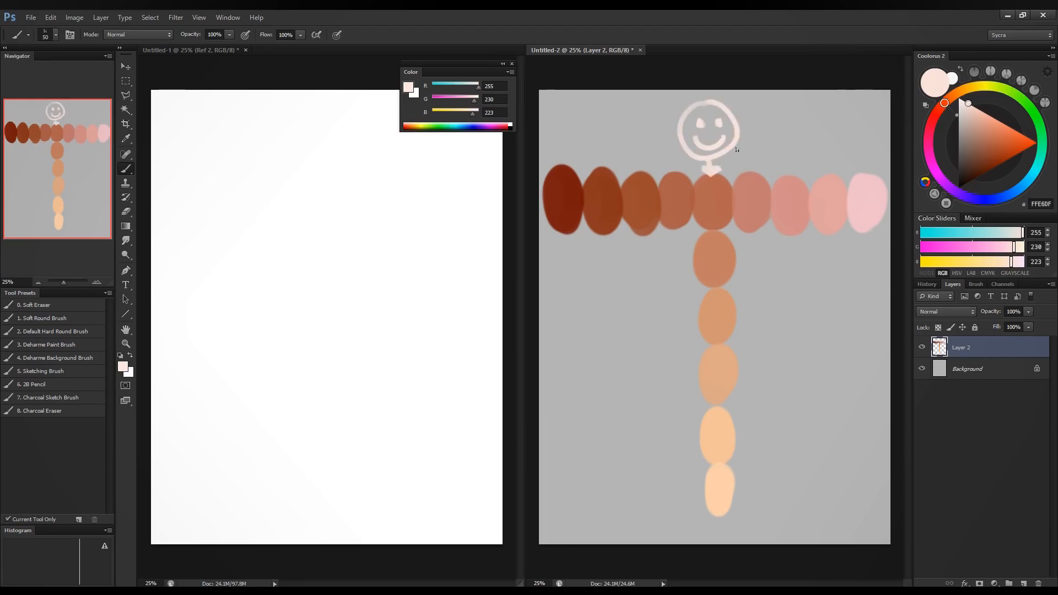
Draw an evil grinning face below the darkest dab with an arrow pointing up to it, and undo the extra strokes at its sides.
mouse_move(556, 252)
left_mouse_down()
mouse_move(559, 307)
mouse_move(570, 266)
left_mouse_up()
mouse_move(561, 315)
left_mouse_down()
mouse_move(597, 337)
mouse_move(567, 313)
mouse_move(562, 335)
mouse_move(579, 333)
mouse_move(583, 355)
mouse_move(630, 347)
left_mouse_up()
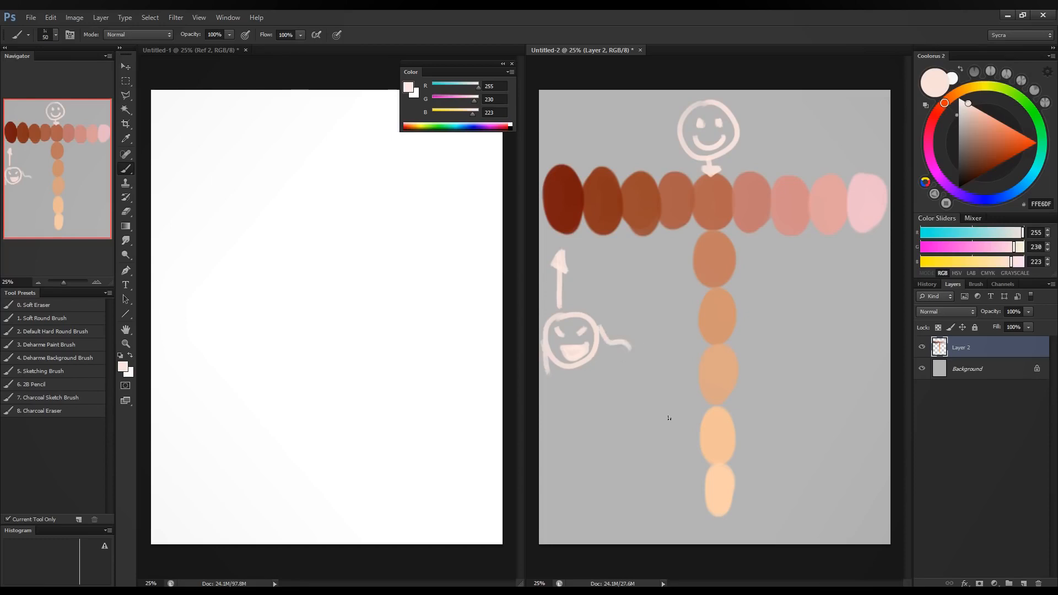
key("ctrl+z")
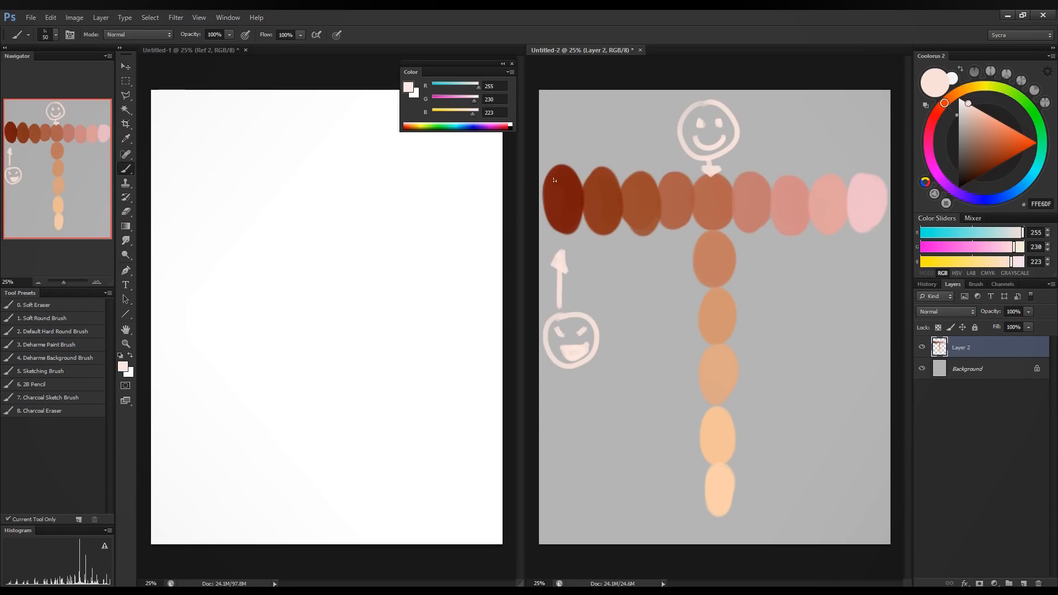
Draw two straight horizontal lines across the dab row and two straight vertical lines down the dab column.
left_click_drag(553, 183, 891, 183)
left_click_drag(545, 217, 891, 217)
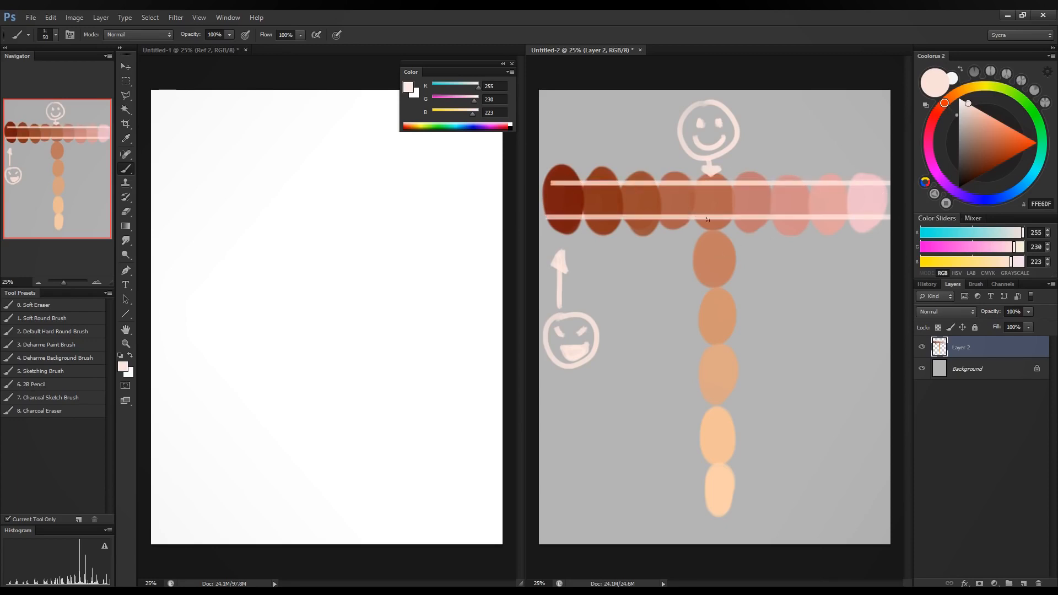
left_click_drag(704, 177, 703, 526)
mouse_move(727, 179)
left_mouse_down()
mouse_move(758, 541)
mouse_move(775, 449)
mouse_move(736, 464)
mouse_move(727, 447)
mouse_move(726, 524)
left_mouse_up()
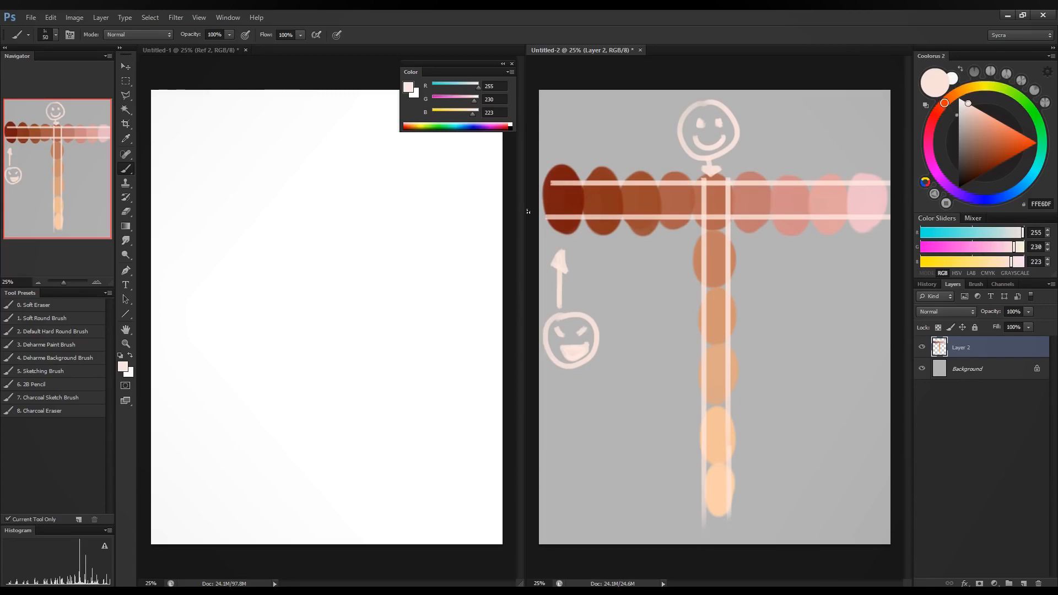
Undo the straight lines drawn over the dab row and column.
key("ctrl+alt+z")
key("ctrl+alt+z")
key("ctrl+alt+z")
key("ctrl+alt+z")
key("ctrl+alt+z")
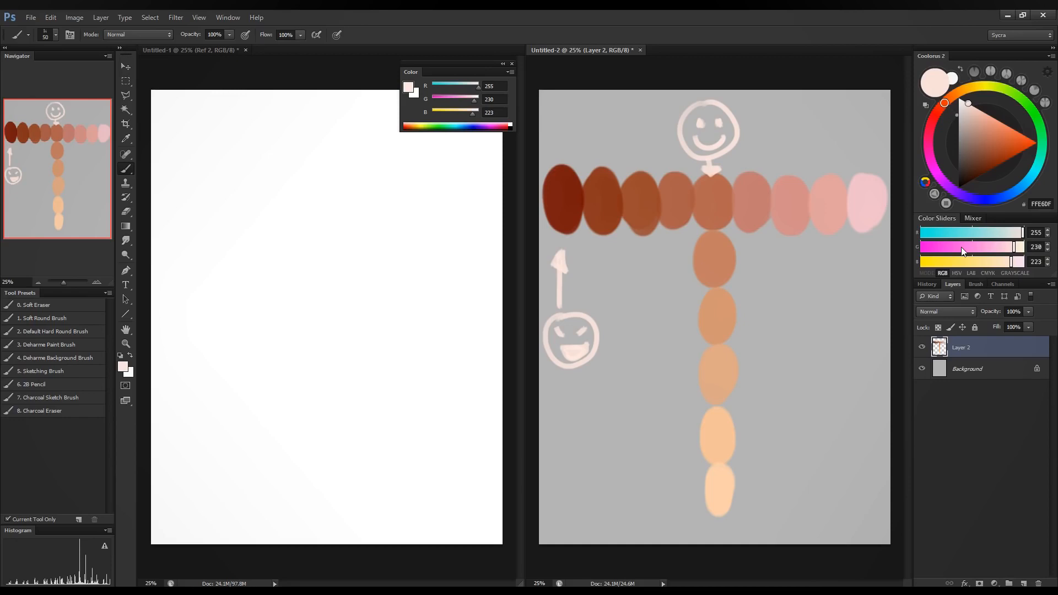
Reset the foreground colour to black and raise its red value to 202.
key("d")
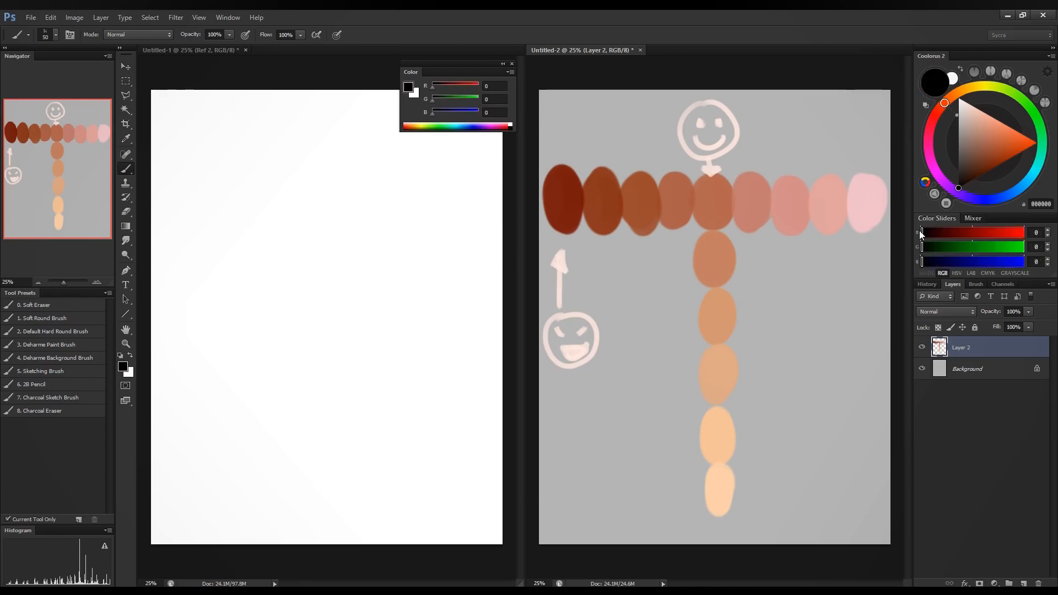
left_click_drag(919, 230, 1001, 237)
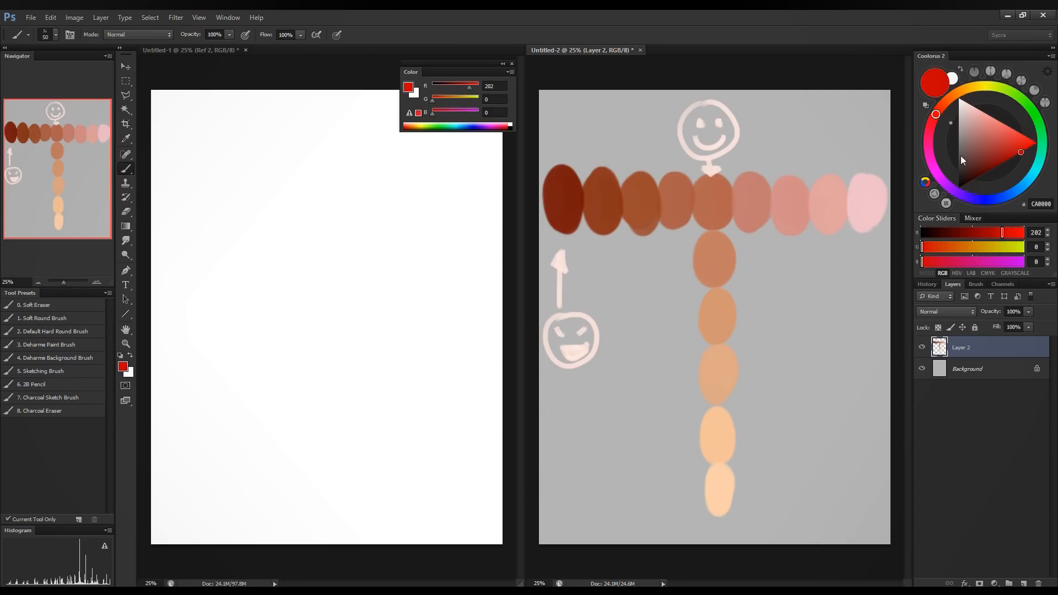
With a size 35 brush in black, handwrite "more red", "less green" and "even less blue" on three lines above the pink dabs.
left_click(958, 188)
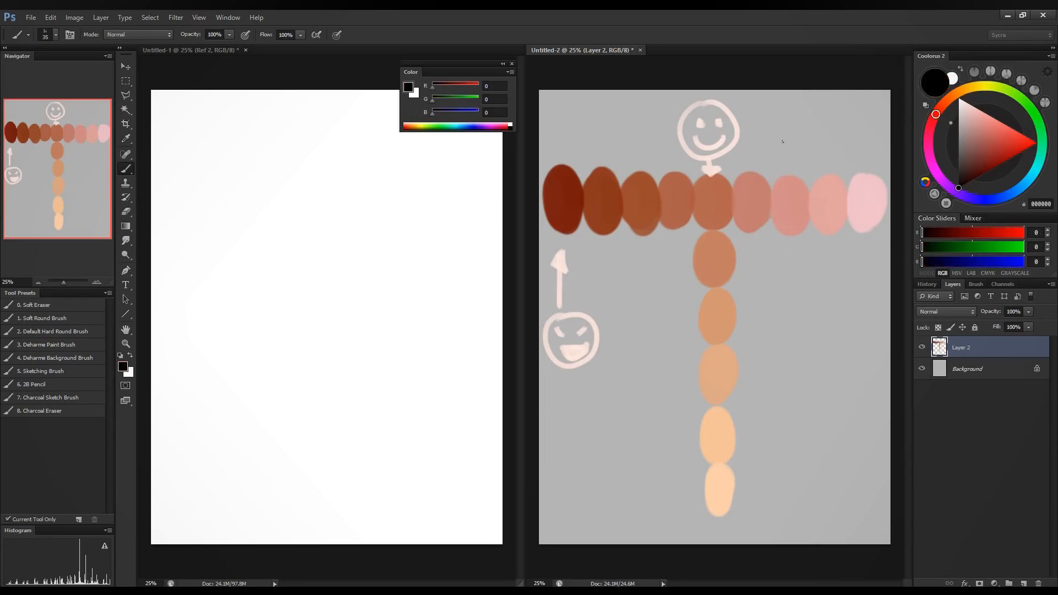
left_click_drag(773, 109, 863, 116)
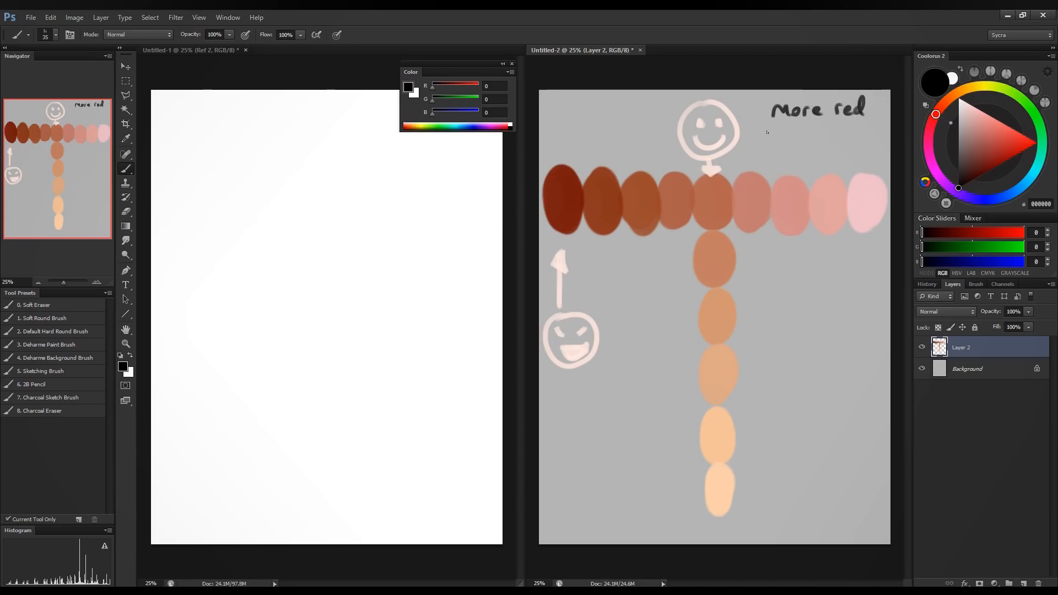
mouse_move(763, 118)
left_mouse_down()
mouse_move(761, 138)
mouse_move(779, 137)
left_mouse_up()
left_click_drag(799, 126, 790, 138)
left_click_drag(824, 126, 821, 144)
left_click_drag(828, 136, 854, 134)
left_click_drag(856, 135, 866, 134)
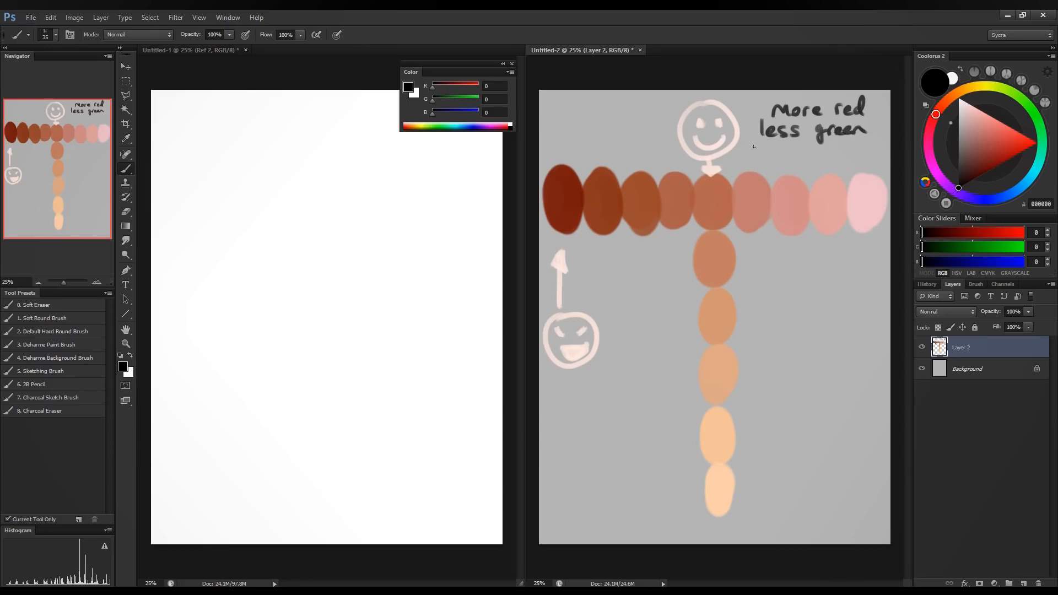
left_click_drag(728, 158, 771, 162)
mouse_move(784, 144)
left_mouse_down()
mouse_move(784, 162)
mouse_move(798, 160)
left_mouse_up()
mouse_move(814, 149)
left_mouse_down()
mouse_move(807, 161)
mouse_move(842, 160)
left_mouse_up()
mouse_move(846, 144)
left_mouse_down()
mouse_move(844, 161)
mouse_move(875, 160)
left_mouse_up()
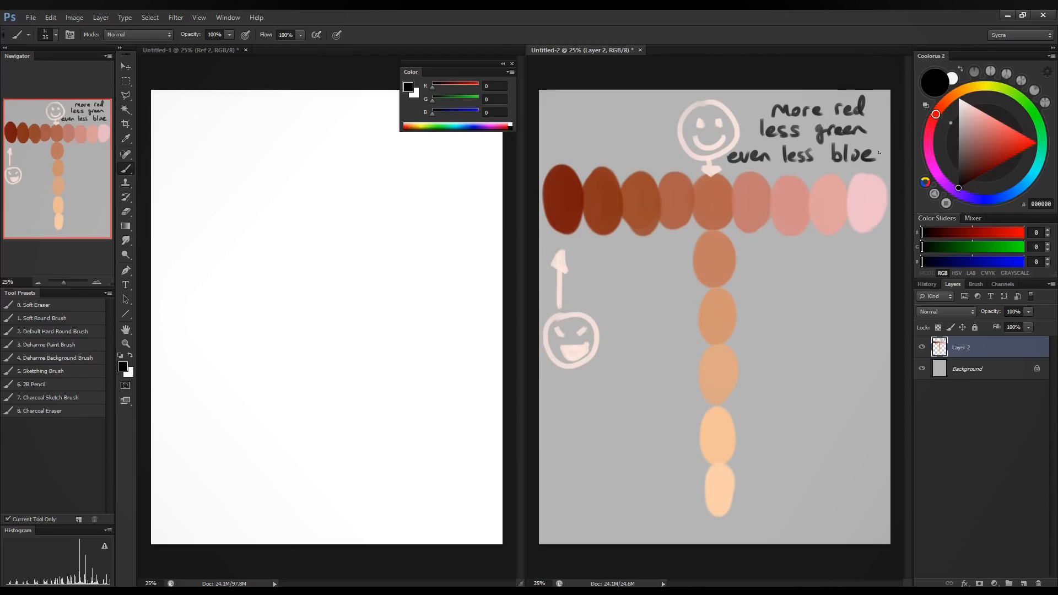
Mix a light tan, RGB 211, 168, 140, and paint a dab with a size 175 brush in the empty area below the pink dabs.
left_click(1005, 232)
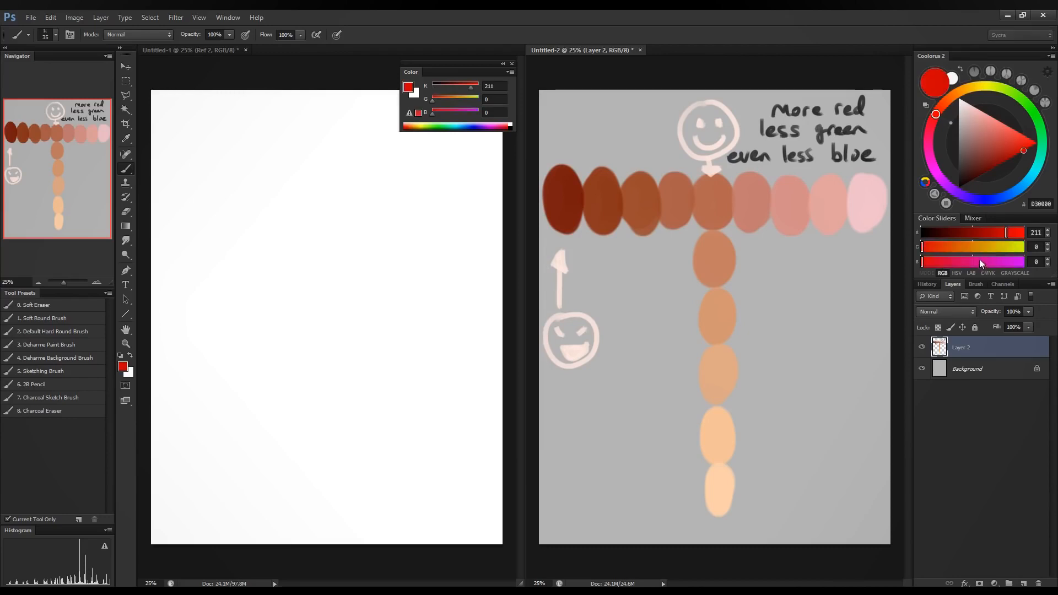
left_click(994, 249)
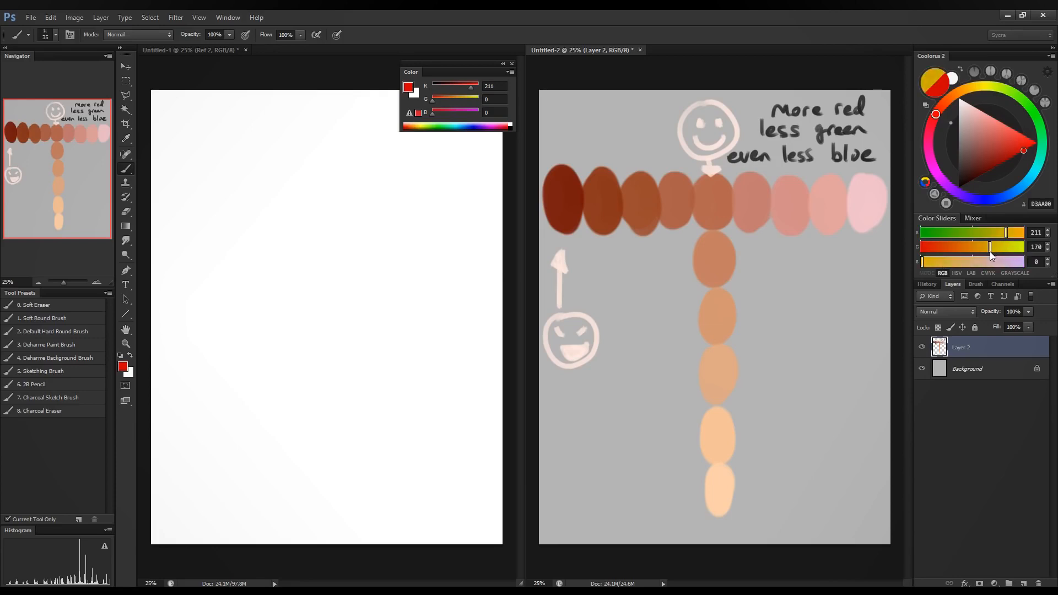
left_click_drag(991, 255, 989, 254)
left_click(981, 261)
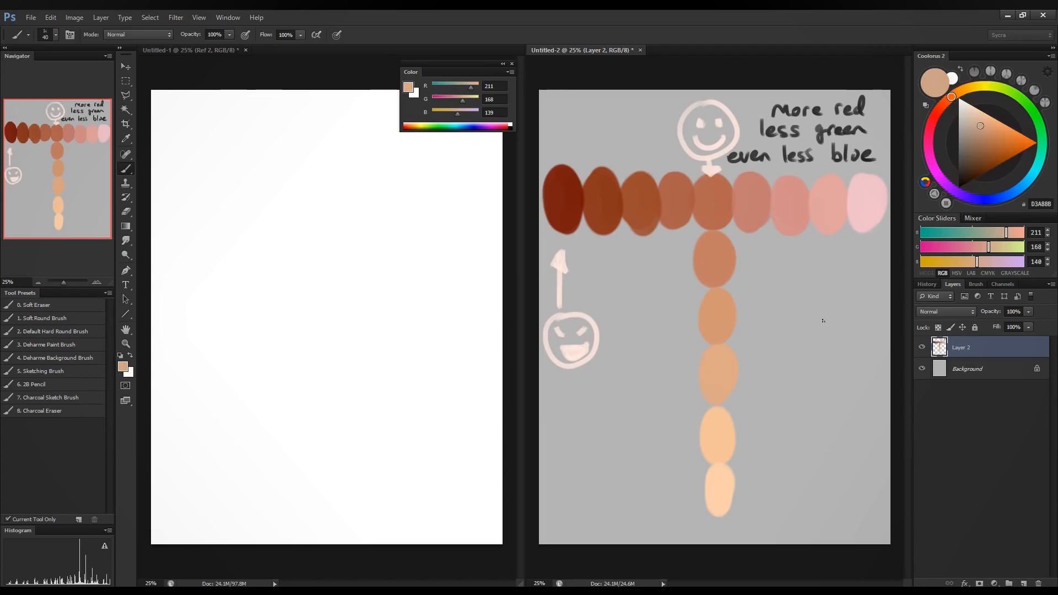
key("]")
key("]")
key("]")
key("]")
key("]")
key("]")
key("]")
key("]")
key("]")
key("]")
left_click_drag(816, 296, 826, 314)
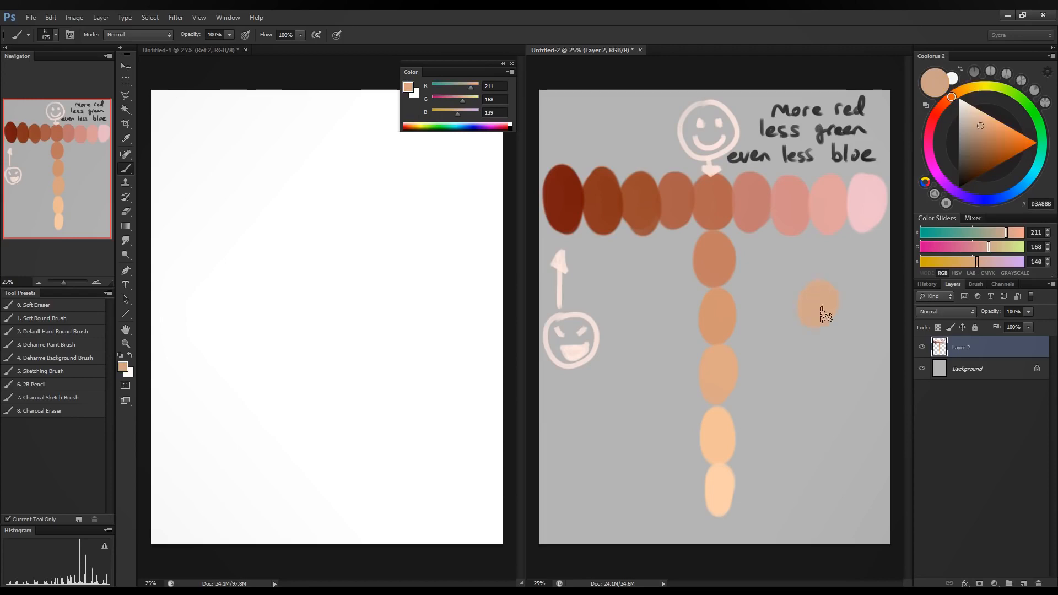
Mix a dark brown with red 113 and green about 79, and paint a dab directly below the tan one.
left_click(948, 262)
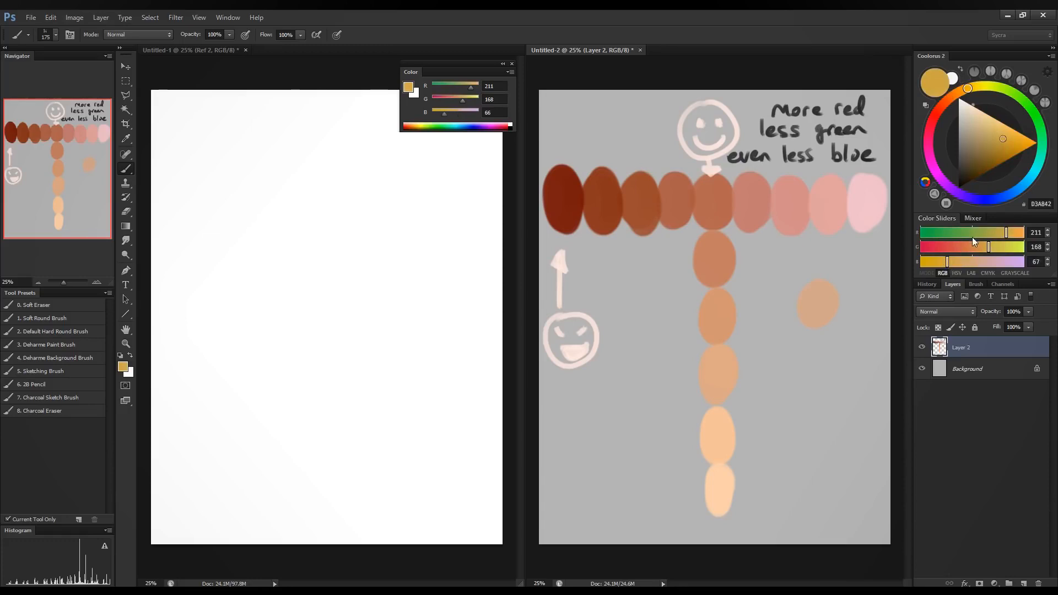
left_click(966, 233)
left_click(958, 247)
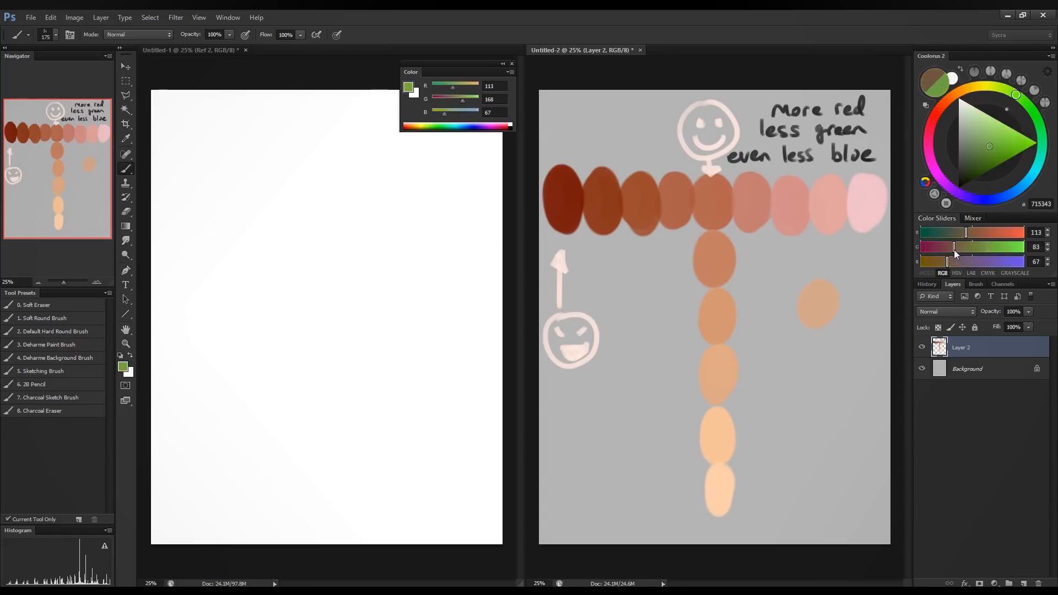
left_click_drag(953, 250, 951, 248)
left_click_drag(803, 359, 822, 333)
Mix a medium brown, RGB 165, 128, 107, and paint a dab below the dark brown one.
left_click(987, 233)
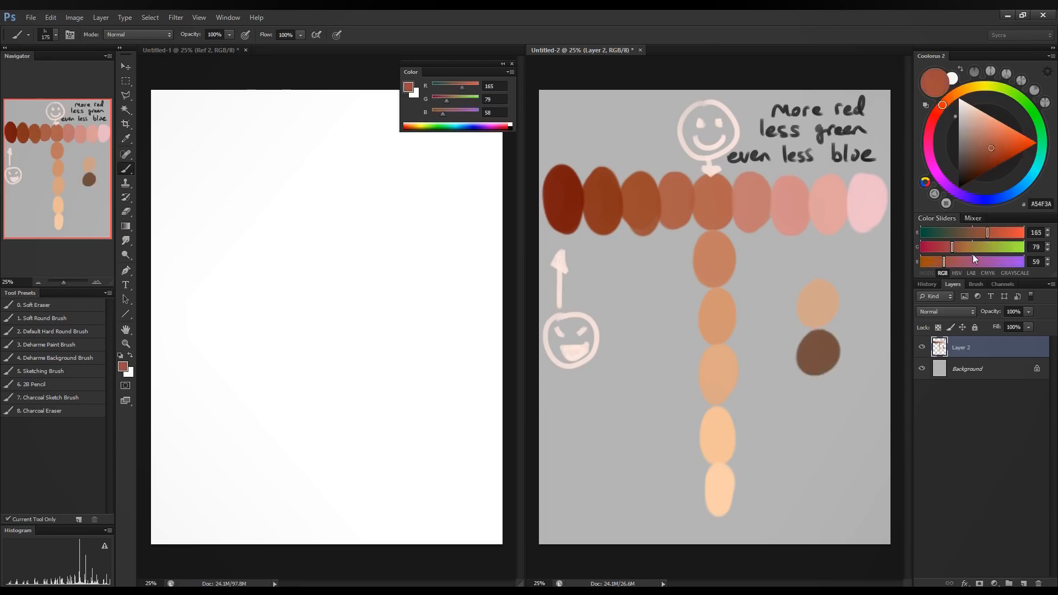
left_click(972, 248)
left_click(965, 262)
left_click_drag(834, 381, 813, 405)
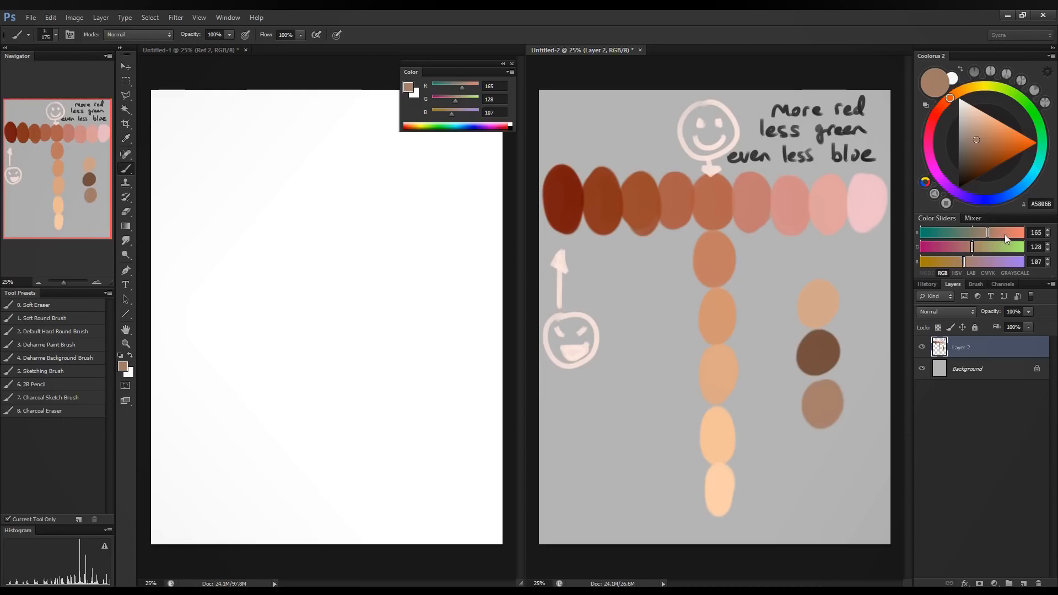
Mix a pinkish skin tone, RGB 205, 155, 140, and add a dab below the medium brown one.
left_click(1004, 233)
left_click(982, 247)
left_click(977, 262)
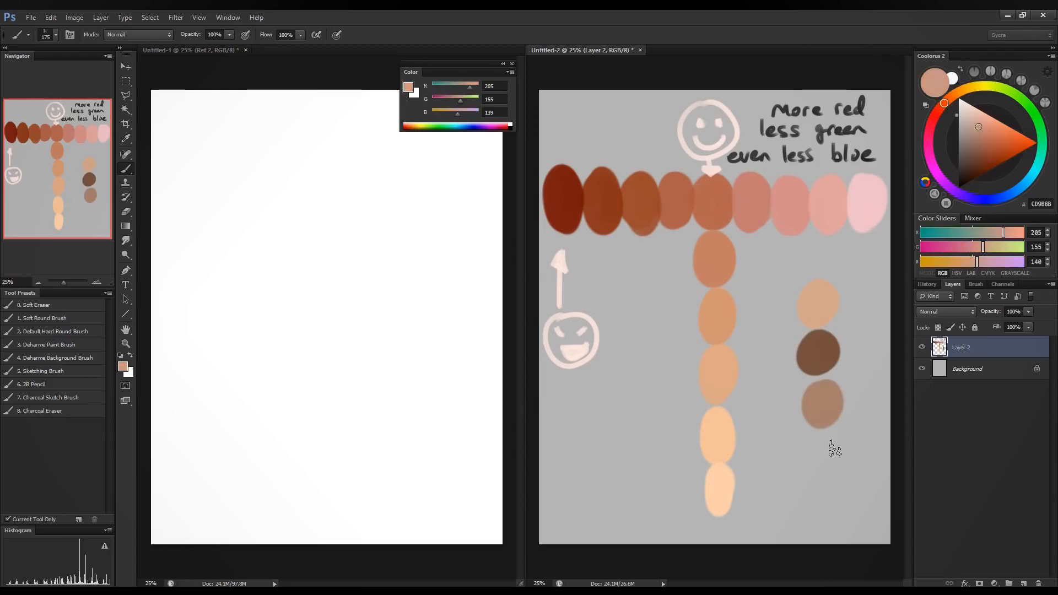
left_click_drag(831, 444, 836, 447)
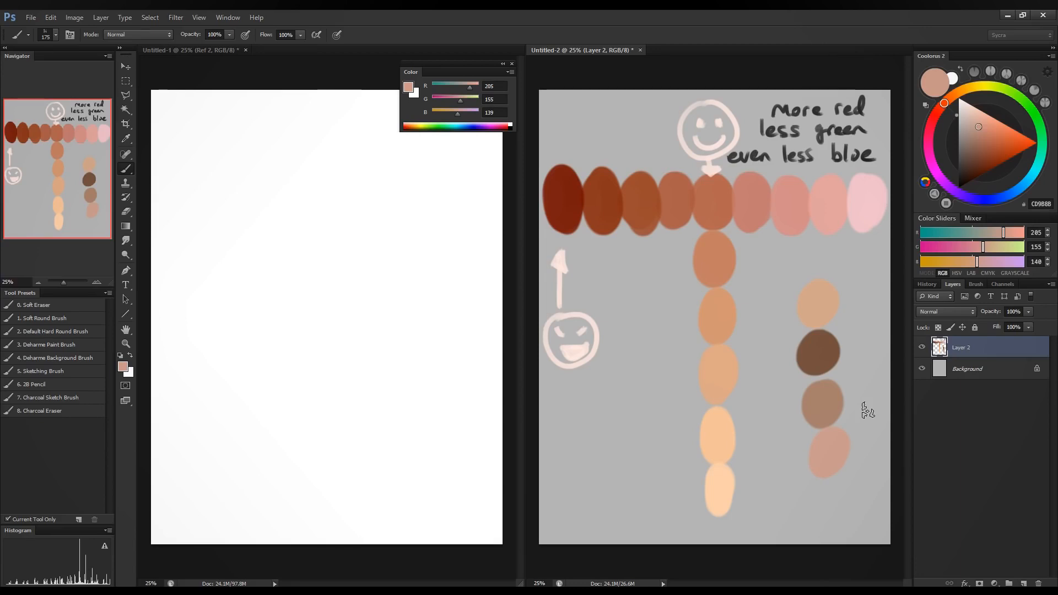
Shift the colour to a saturated orange-red by lowering blue to 40 and green to 68.
left_click(946, 261)
left_click(948, 246)
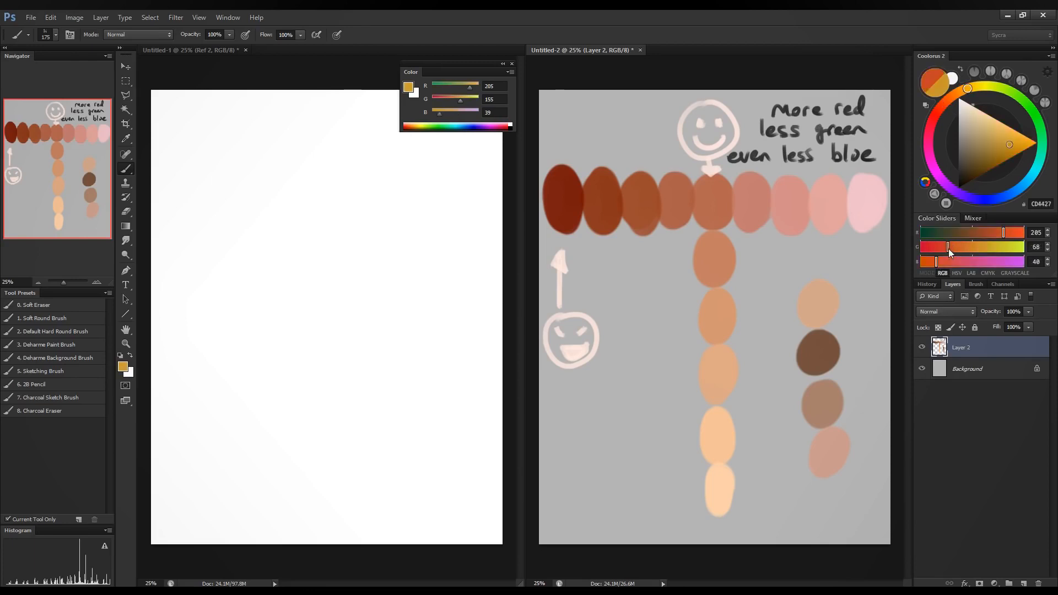
Mix a reddish dark brown of R 114, G 55, B 36 and paint an oval swatch beside the top of the orange column.
left_click(959, 233)
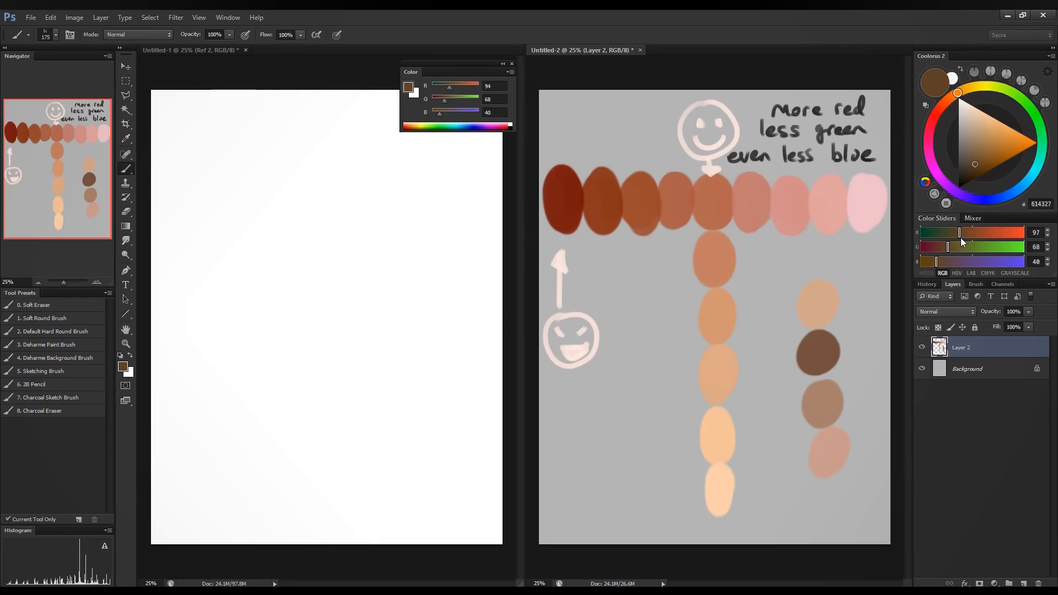
left_click_drag(958, 232, 934, 263)
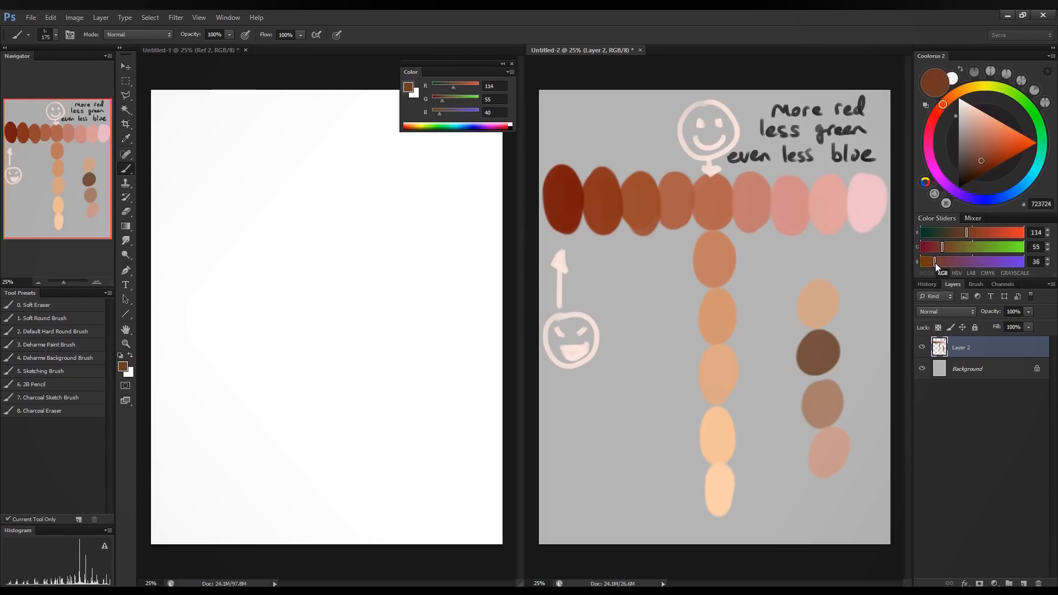
mouse_move(765, 256)
left_mouse_down()
mouse_move(763, 270)
mouse_move(770, 254)
mouse_move(791, 256)
left_mouse_up()
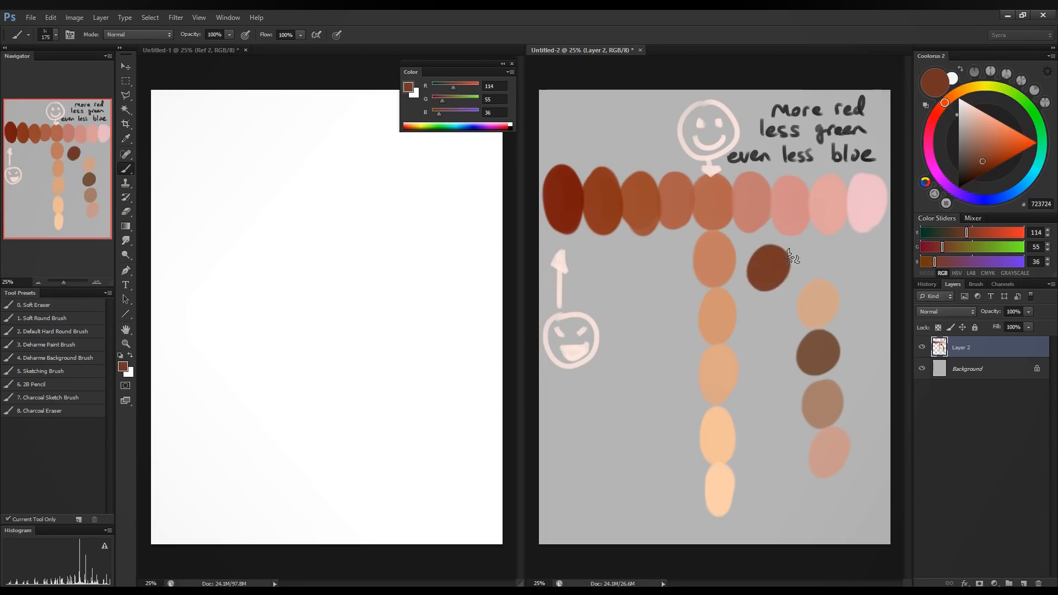
Paint two more dark brown ovals below that swatch, setting green to 64 for the first and 71 for the second.
left_click_drag(942, 246, 946, 247)
left_click_drag(778, 295, 768, 325)
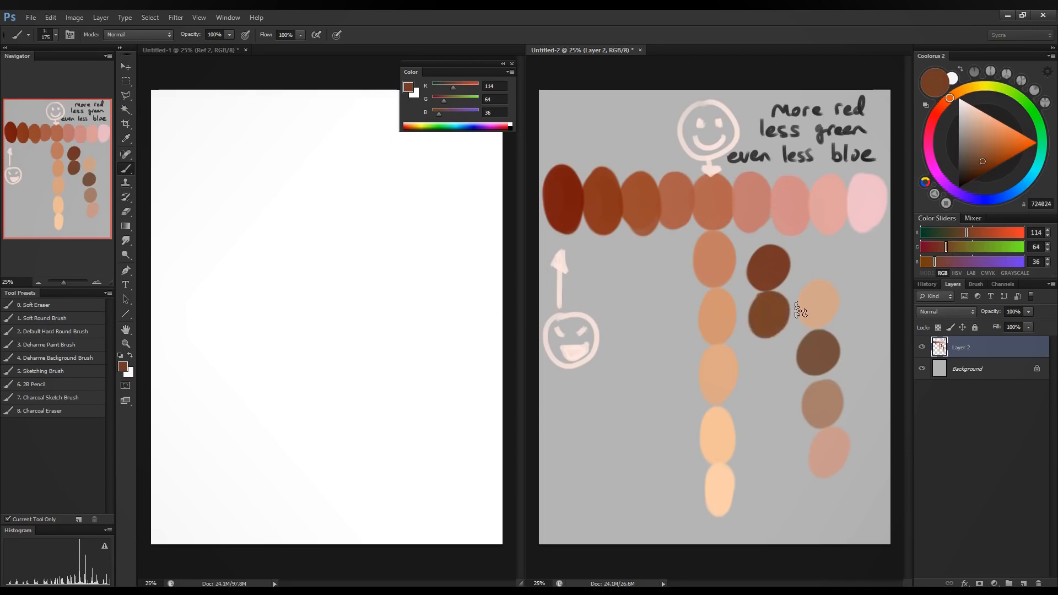
left_click_drag(946, 247, 949, 247)
mouse_move(785, 339)
left_mouse_down()
mouse_move(768, 358)
mouse_move(778, 364)
mouse_move(768, 355)
mouse_move(782, 334)
left_mouse_up()
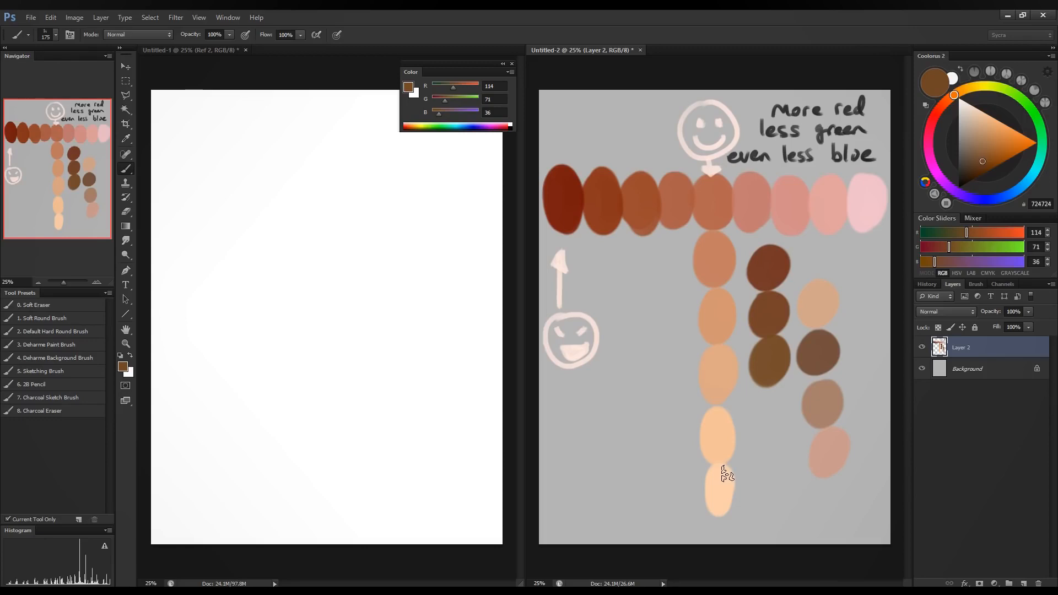
Pick a muted tan of R 179, G 136, B 102 in the Color Picker and brush a round swatch beside the angry face.
left_click(123, 367)
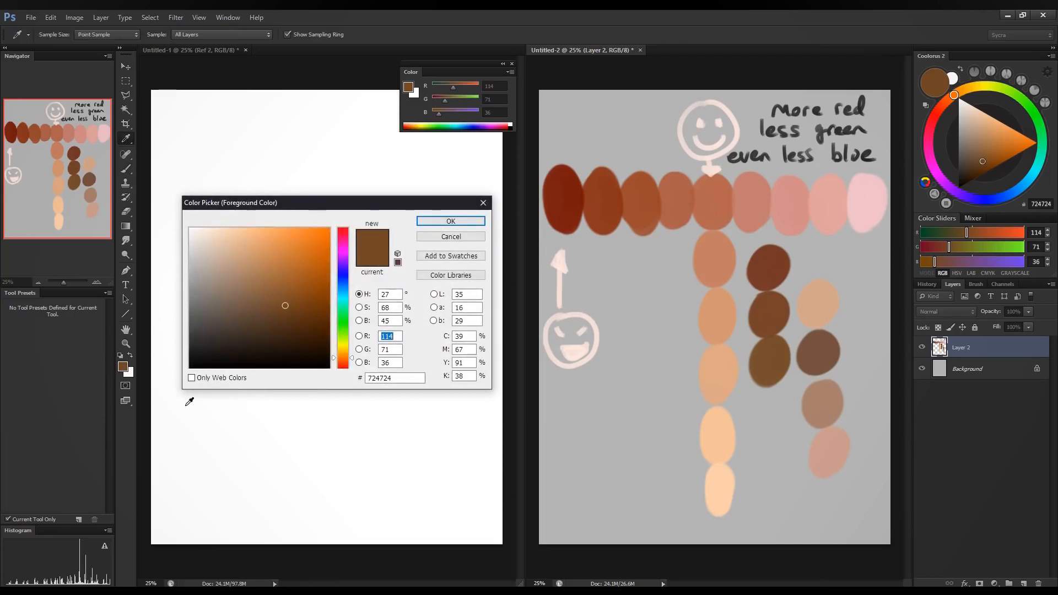
left_click_drag(366, 206, 475, 197)
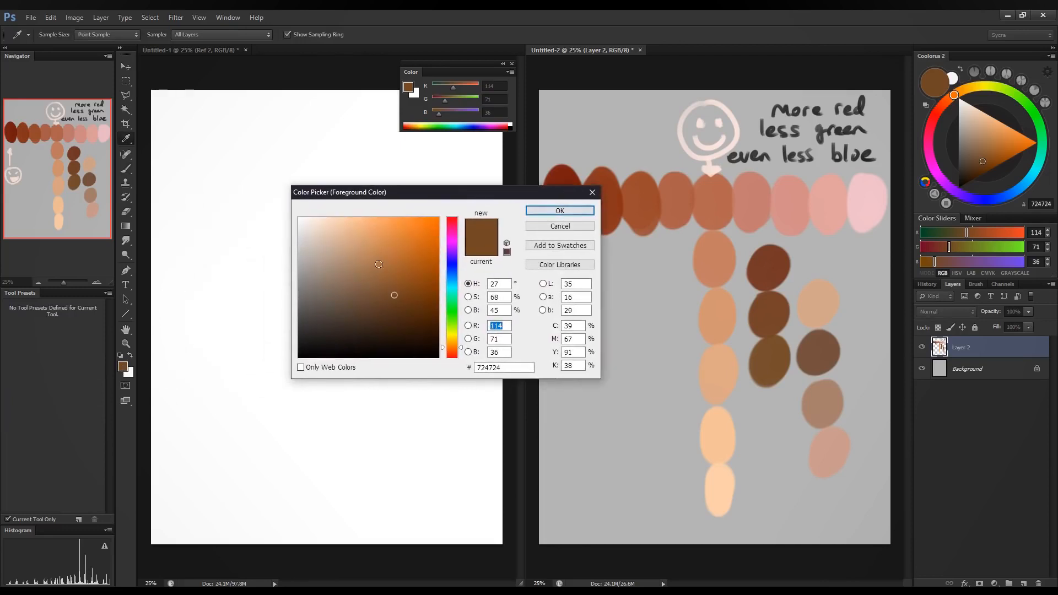
left_click(355, 258)
left_click(593, 209)
key("b")
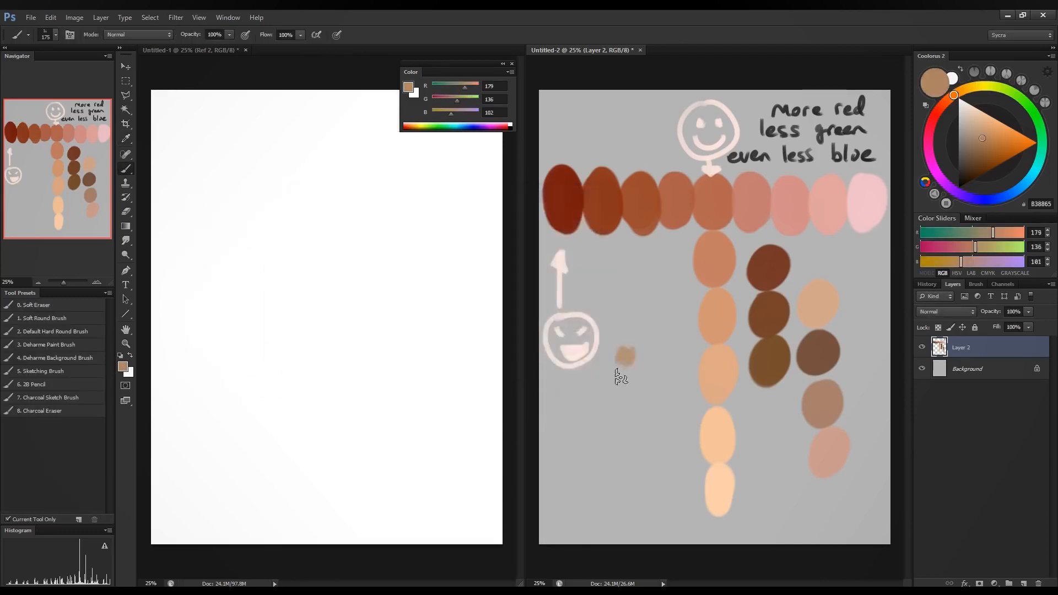
mouse_move(623, 359)
left_mouse_down()
mouse_move(646, 376)
mouse_move(639, 381)
left_mouse_up()
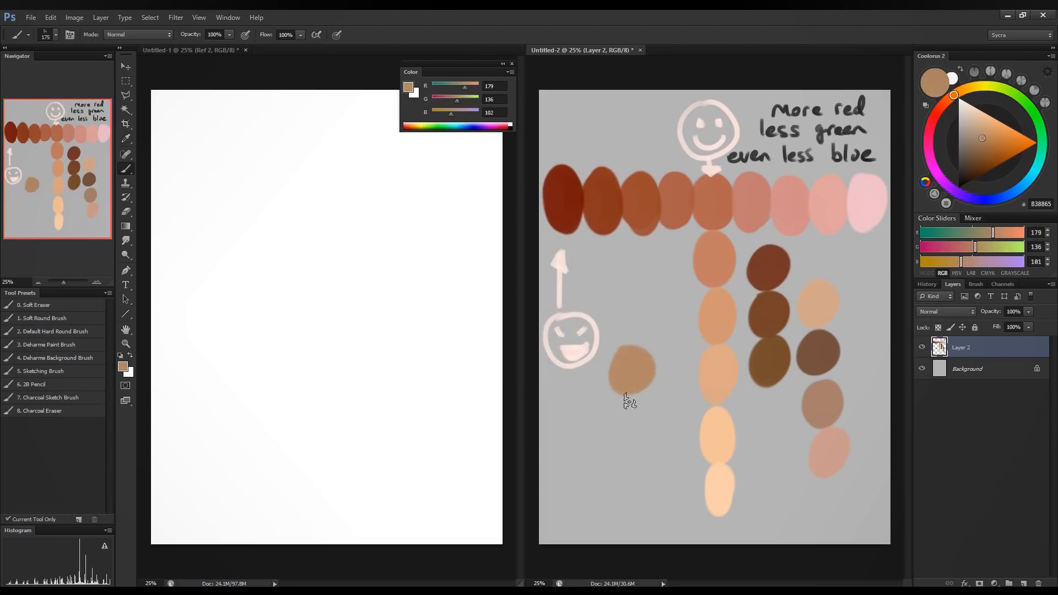
Pick the redder, darker brown 8d553f in the Color Picker and paint a round swatch below the tan one.
left_click(123, 366)
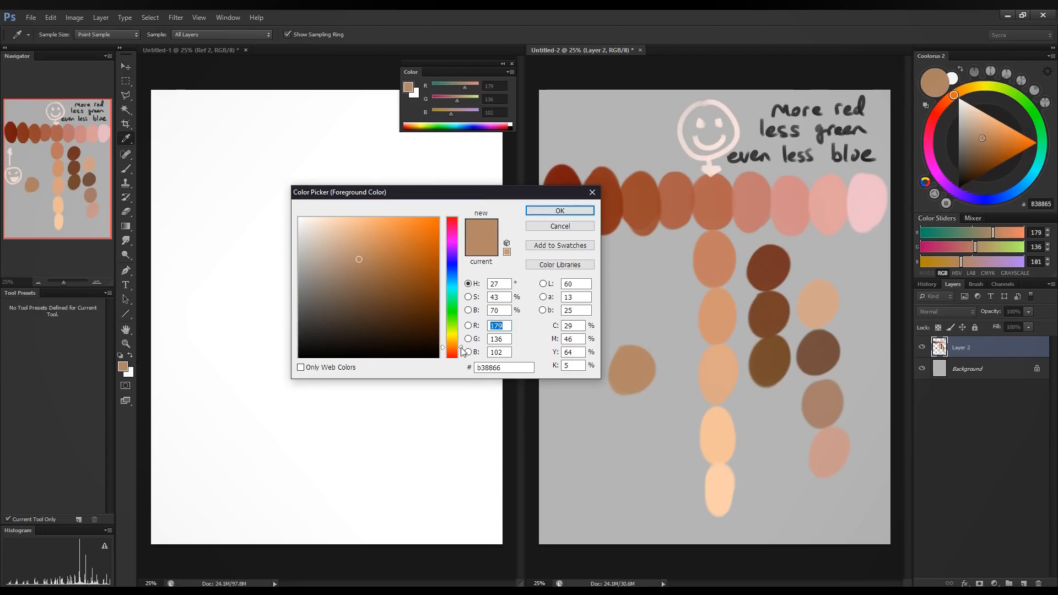
left_click_drag(452, 347, 453, 351)
left_click(377, 280)
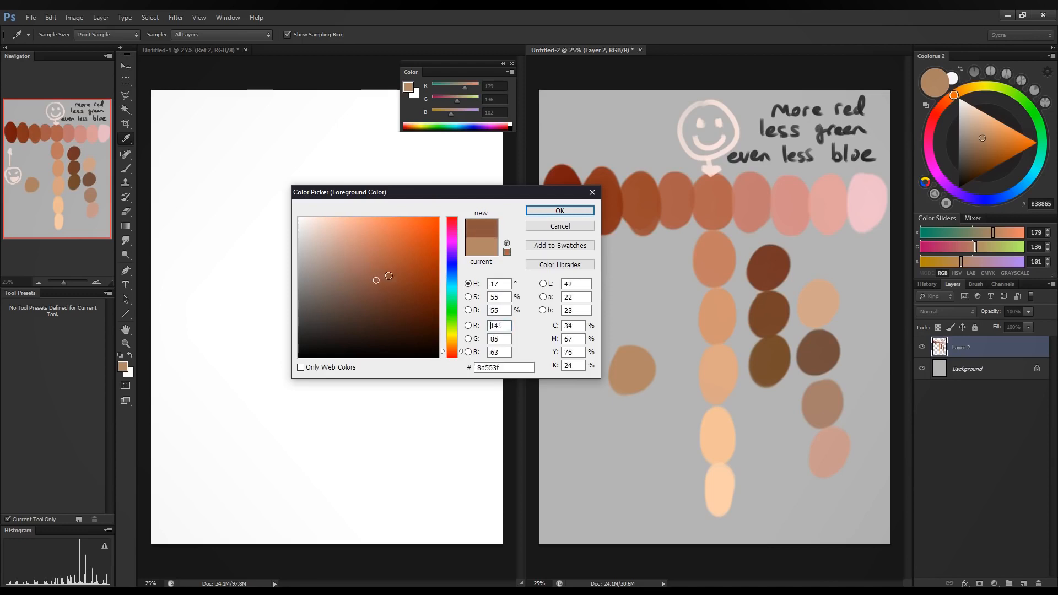
left_click(560, 210)
key("b")
mouse_move(632, 415)
left_mouse_down()
mouse_move(620, 422)
mouse_move(655, 428)
left_mouse_up()
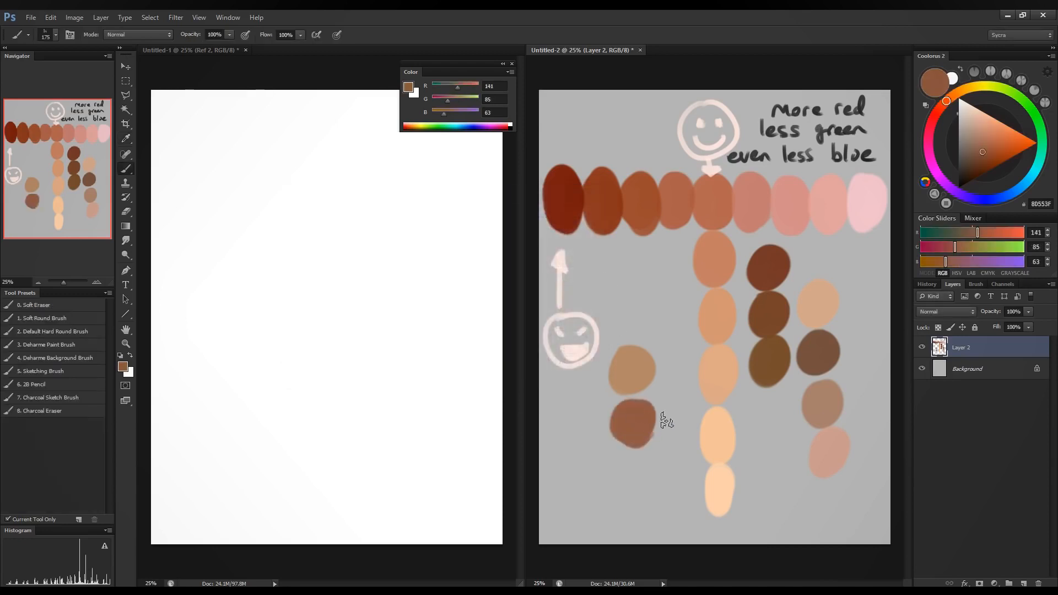
Sample the tan swatch and recreate the brown pair beside it with the RGB sliders, using R 141, G 82, B 62 for the lower swatch.
left_click(632, 366, "alt")
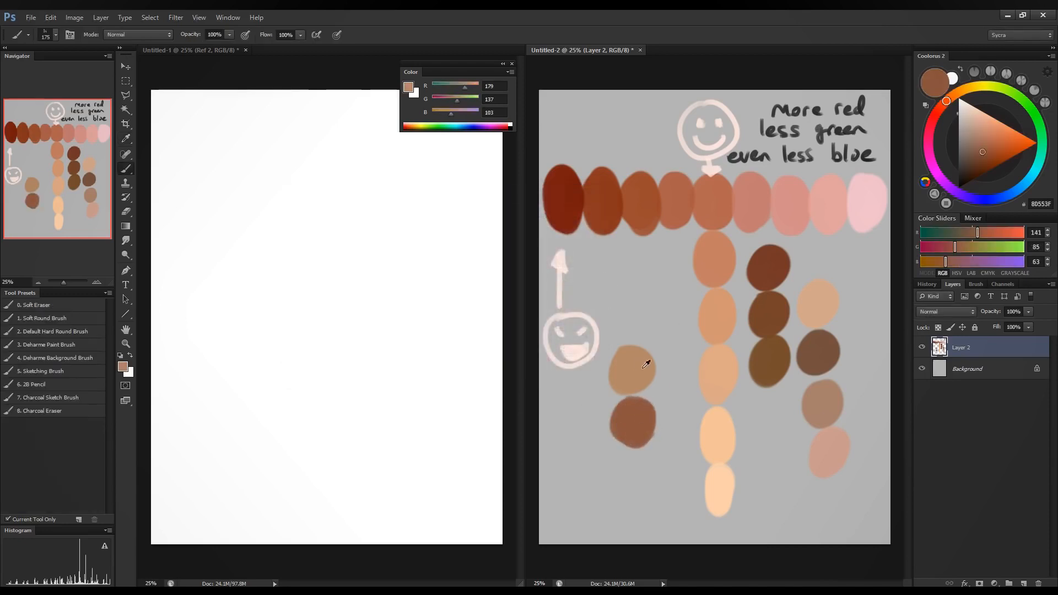
mouse_move(959, 264)
left_mouse_down()
mouse_move(949, 265)
mouse_move(977, 237)
left_mouse_up()
mouse_move(656, 322)
left_mouse_down()
mouse_move(677, 341)
mouse_move(671, 329)
left_mouse_up()
left_click_drag(948, 262, 953, 247)
mouse_move(679, 353)
left_mouse_down()
mouse_move(667, 386)
mouse_move(686, 369)
mouse_move(678, 386)
left_mouse_up()
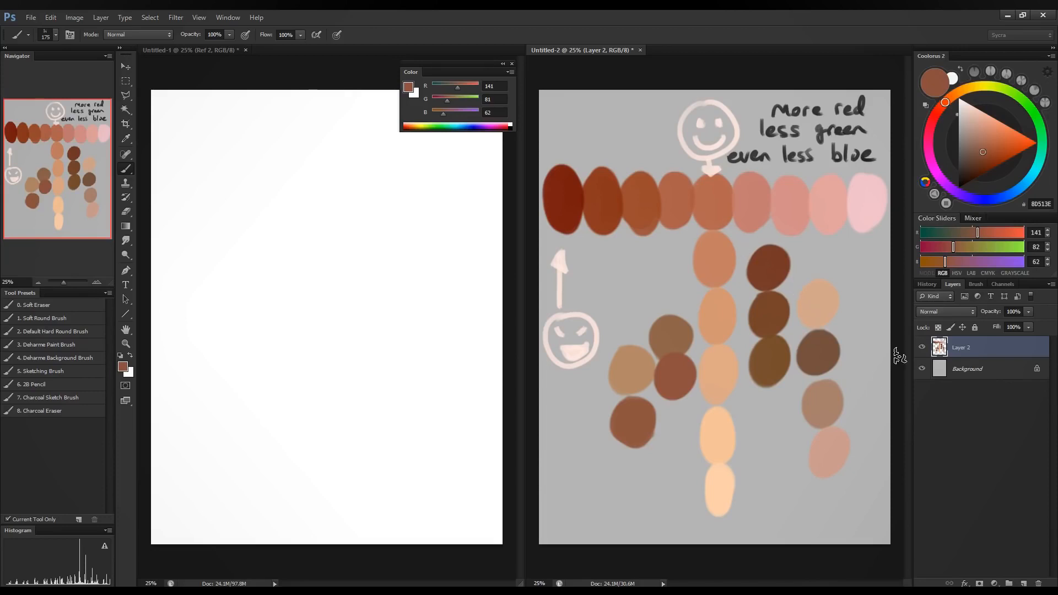
Delete the swatch layer Layer 2 and add a new empty layer above the grey background.
left_click(919, 348)
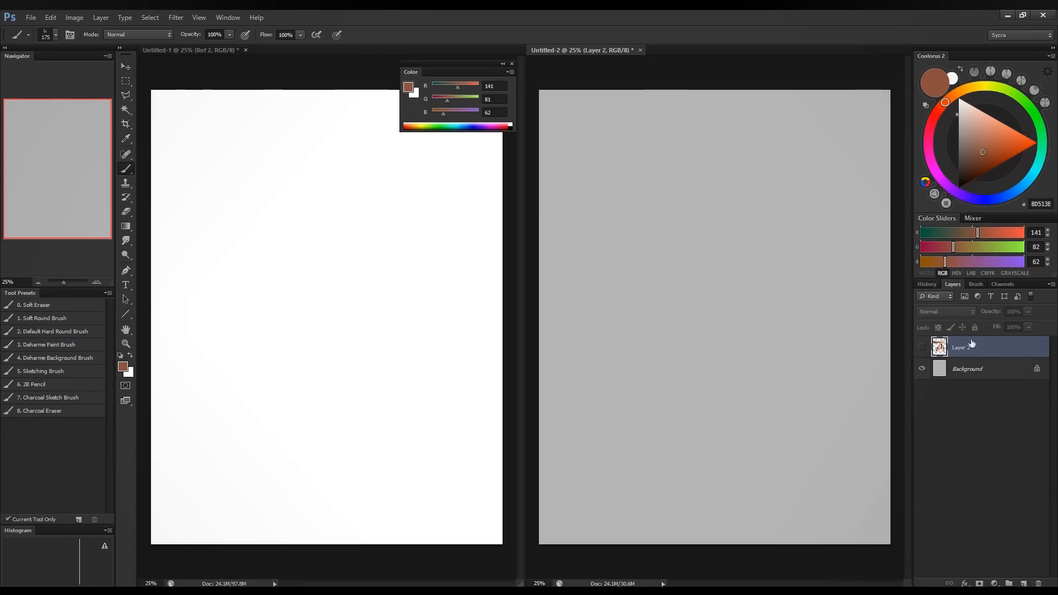
left_click(1039, 582)
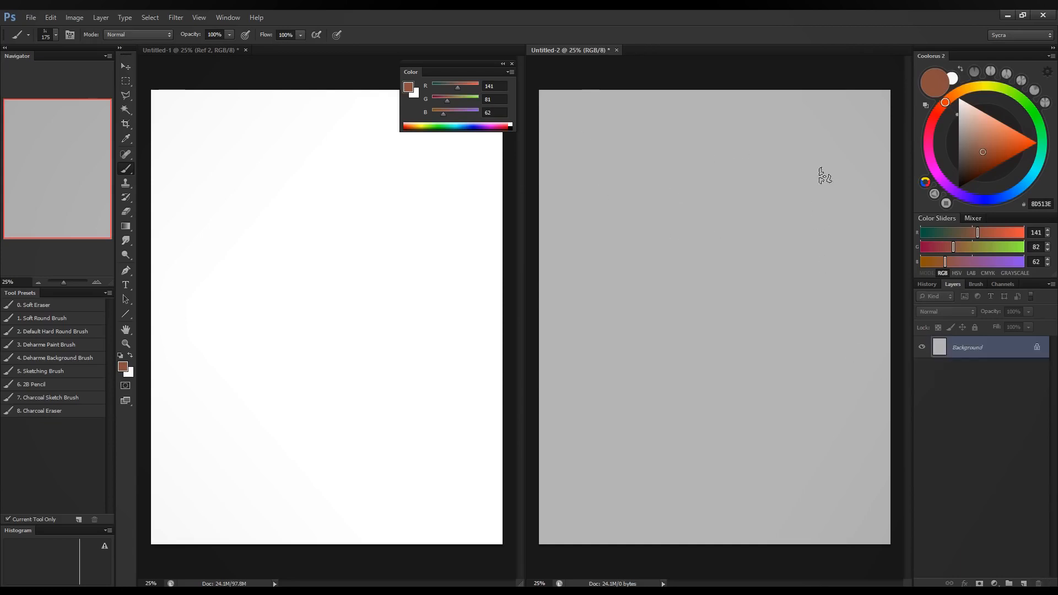
left_click(1023, 583)
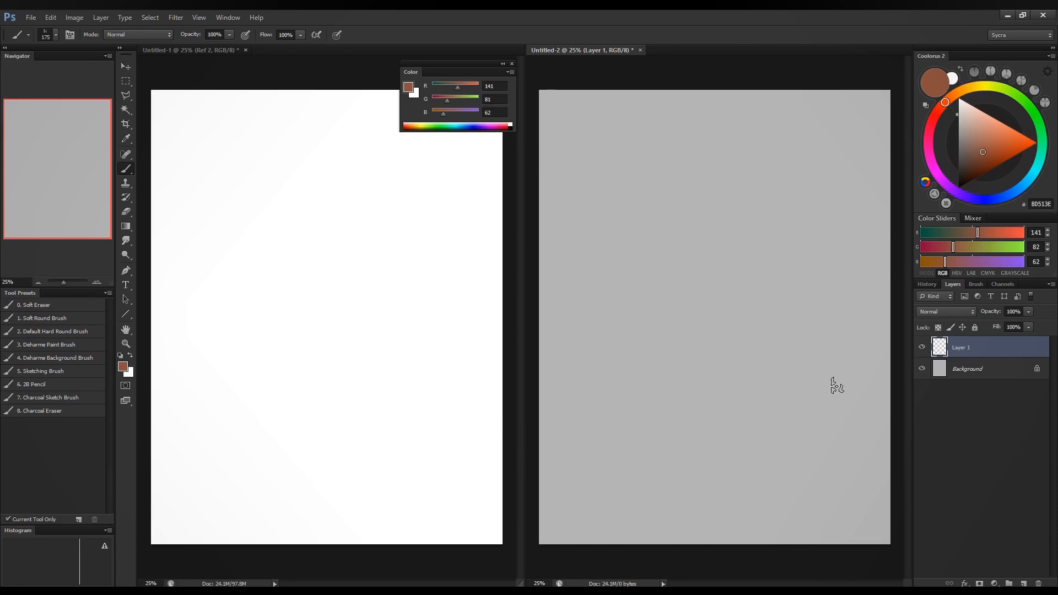
Show the Ref 1 photo in Untitled-1, compare it with Ref 2, and move the Color panel off the photo.
left_click(167, 55)
left_click(922, 369)
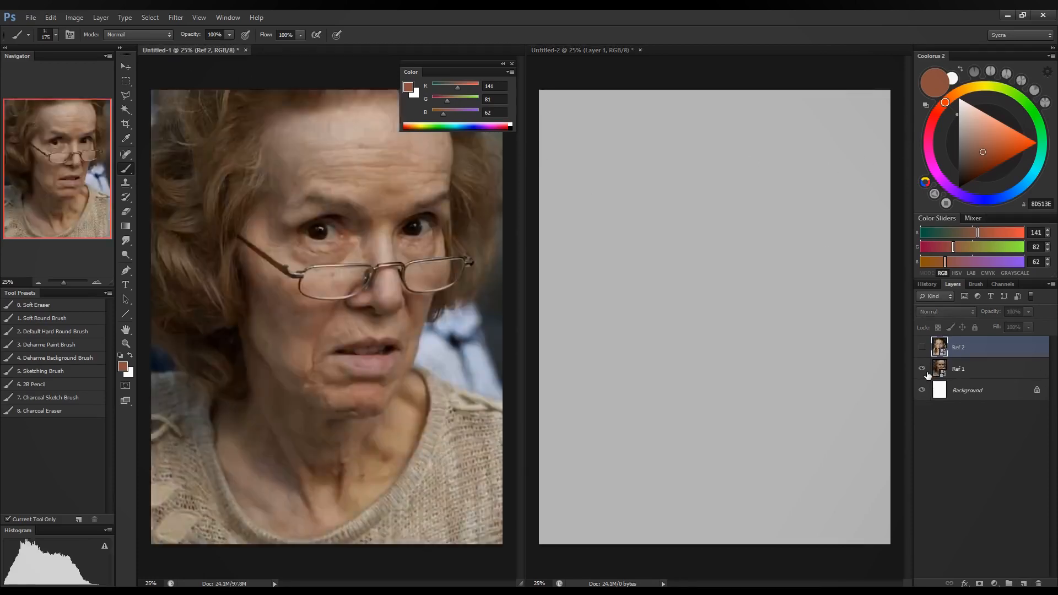
left_click(919, 350)
left_click(920, 350)
left_click(919, 352)
left_click(918, 352)
left_click_drag(471, 63, 589, 54)
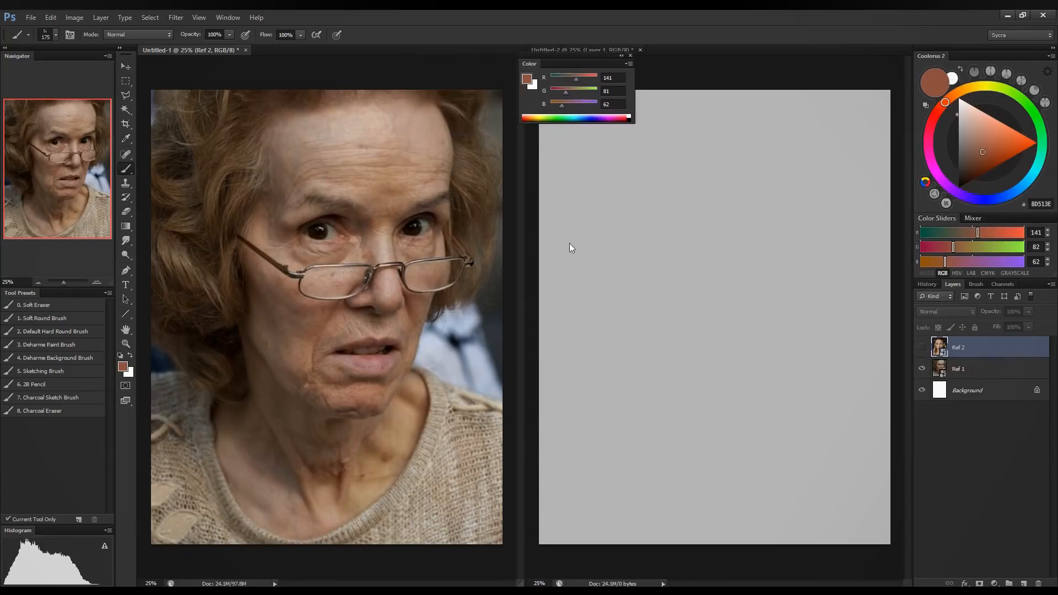
Examine the skin colours around the woman's eye and cheek at 50% zoom and return to the 25% view.
left_click(130, 348)
left_click(249, 233)
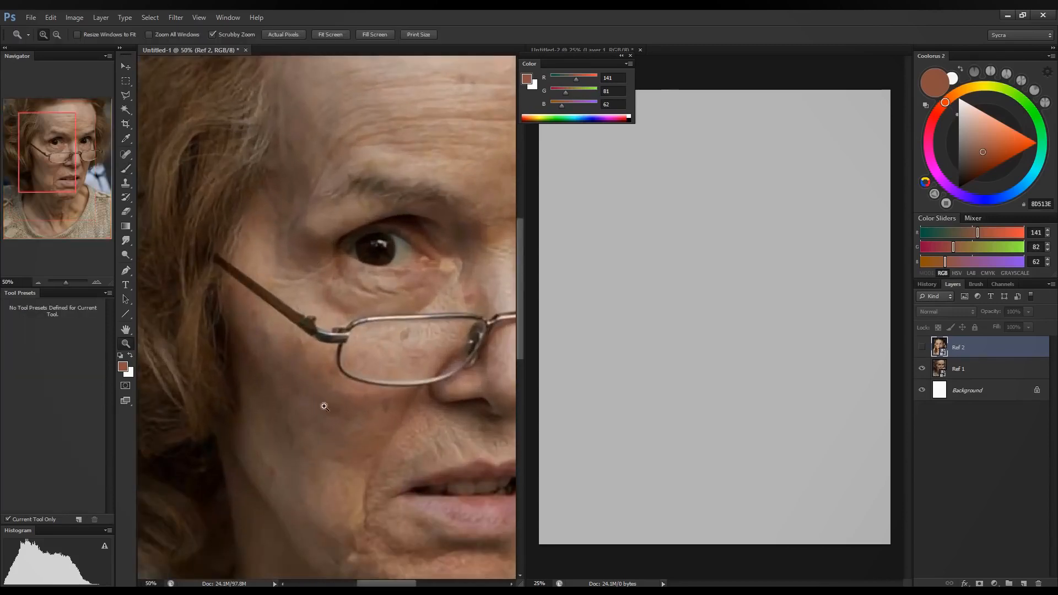
right_click(417, 380)
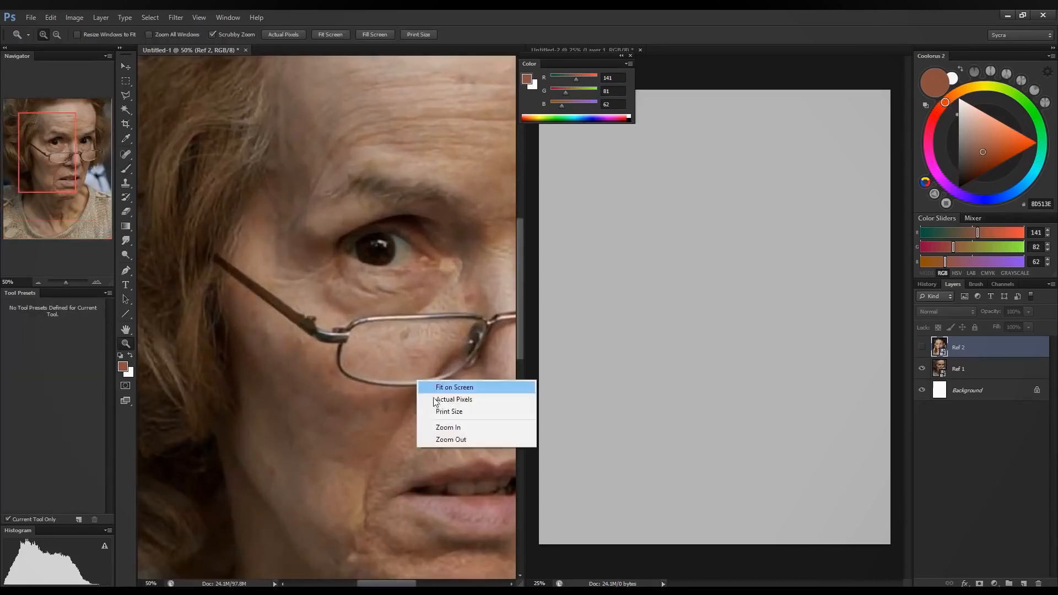
left_click(449, 439)
right_click(380, 296)
left_click(424, 355)
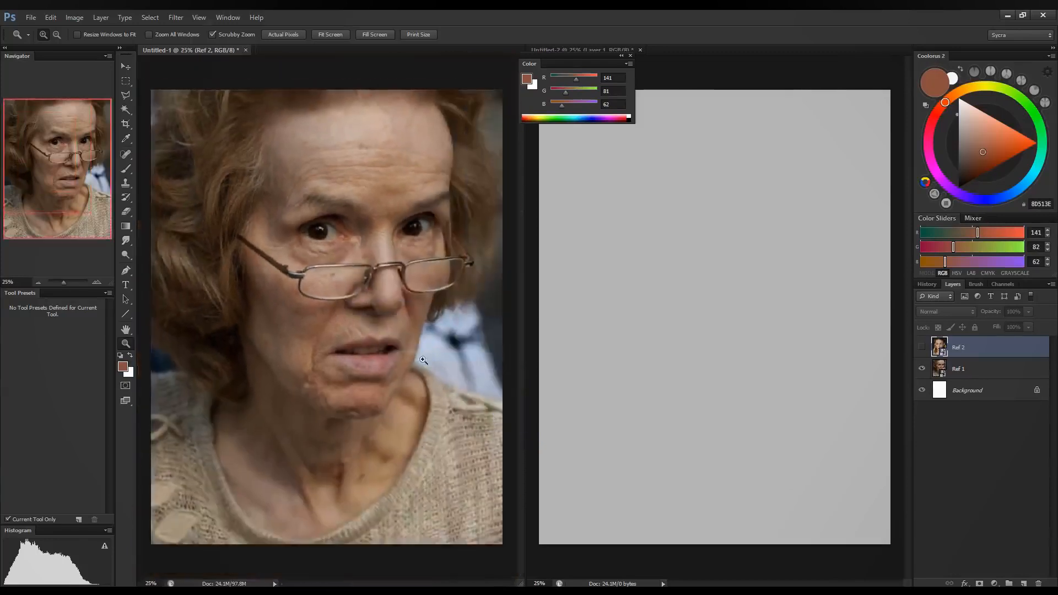
Show the Ref 2 portrait and reduce the Untitled-1 view to 6.25%.
left_click(921, 348)
left_click(921, 348)
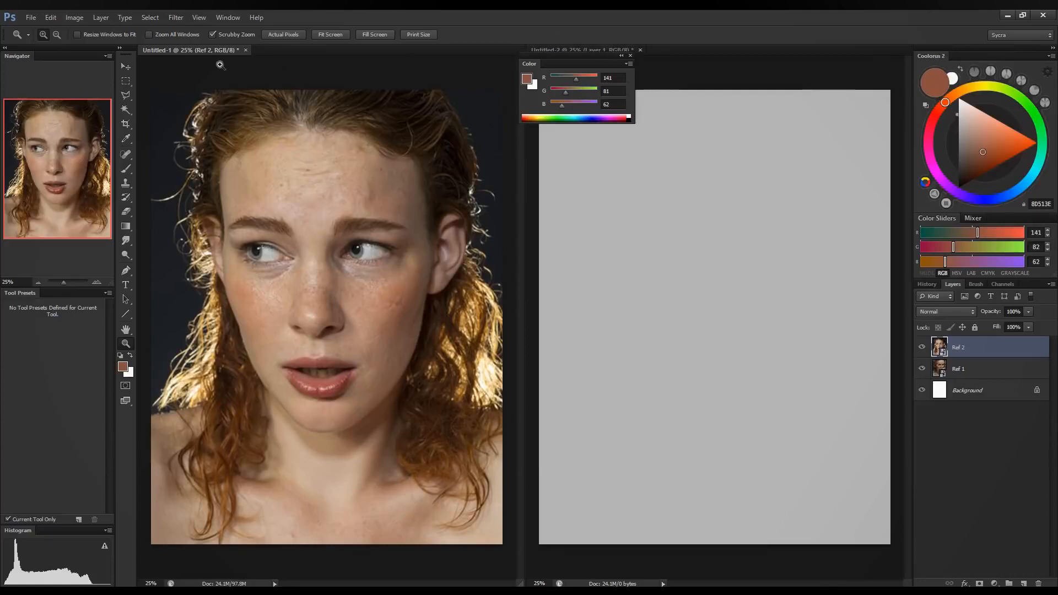
key("ctrl+minus")
key("ctrl+minus")
key("ctrl+minus")
key("ctrl+minus")
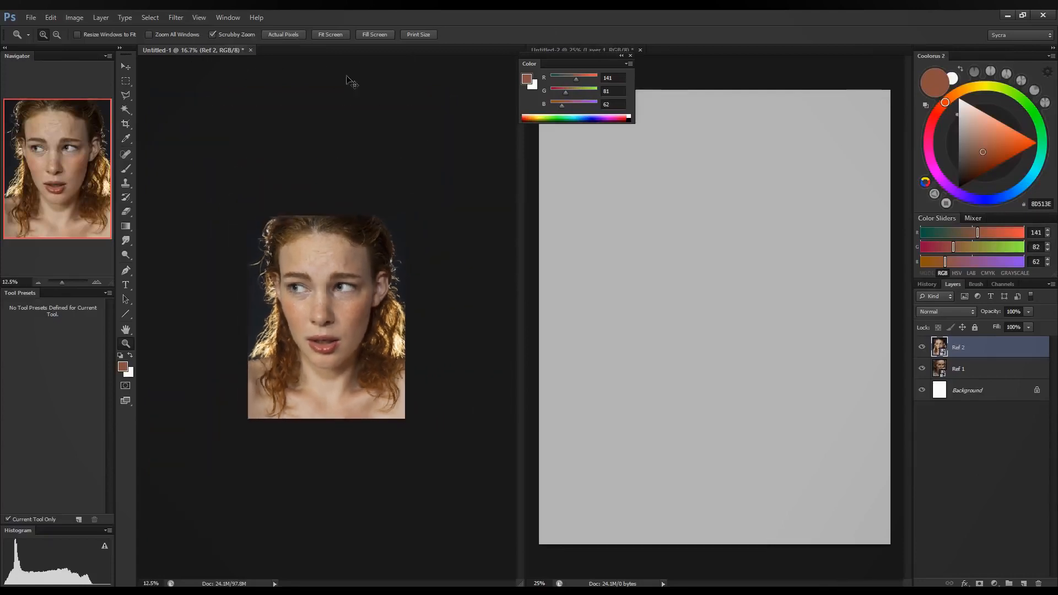
Move the Color panel back over the reference document and reduce the Untitled-2 view to 6.25%.
left_click_drag(581, 57, 454, 66)
left_click(580, 53)
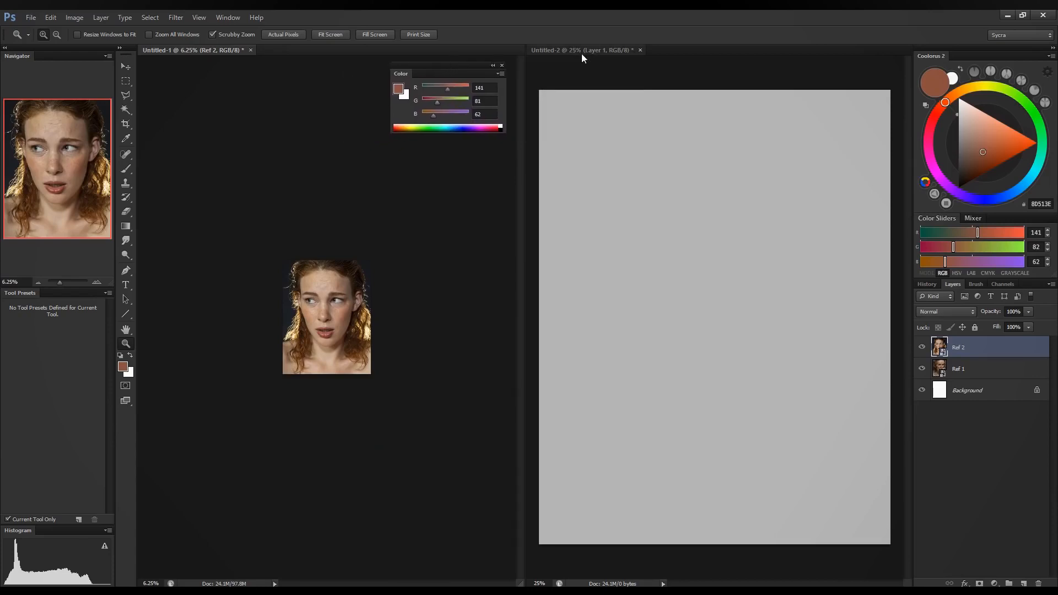
key("ctrl+minus")
key("ctrl+minus")
key("ctrl+minus")
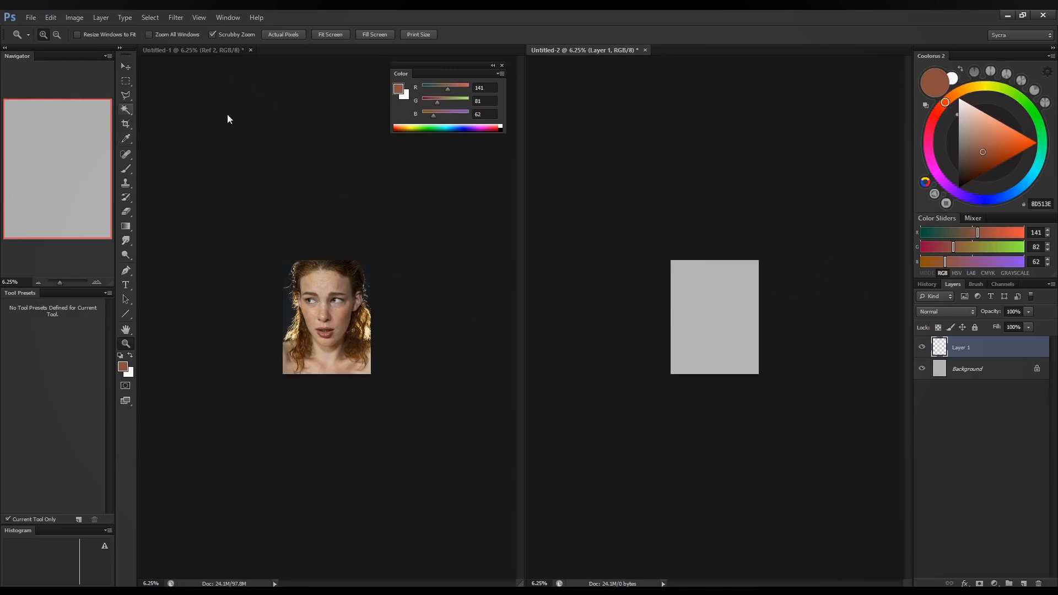
Shrink both document views further, bringing Untitled-2 to 4% and the Untitled-1 portrait to 3%.
left_click(189, 50)
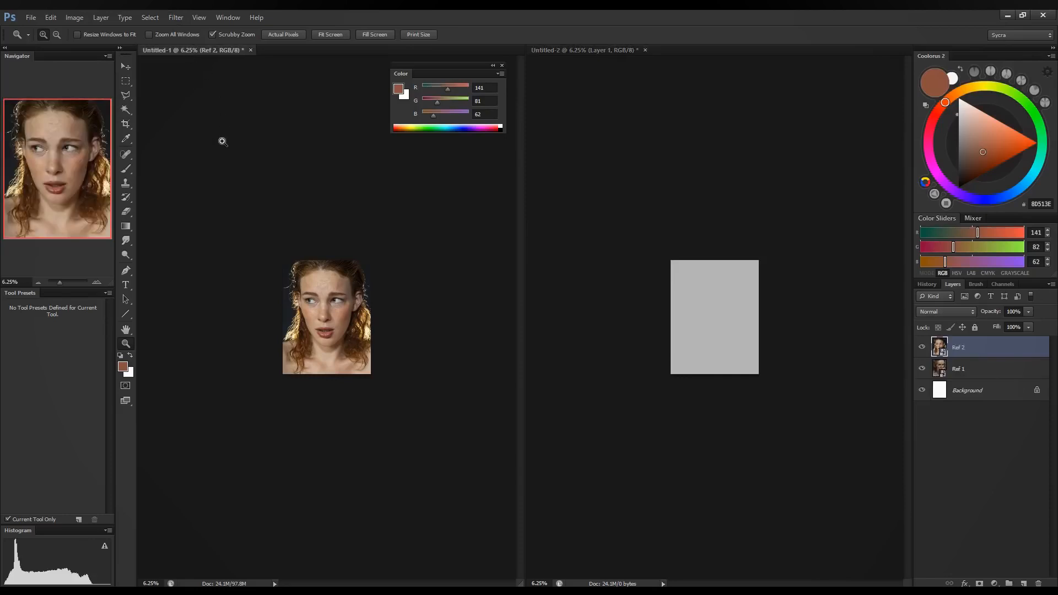
key("ctrl+minus")
left_click(583, 51)
key("ctrl+minus")
key("ctrl+minus")
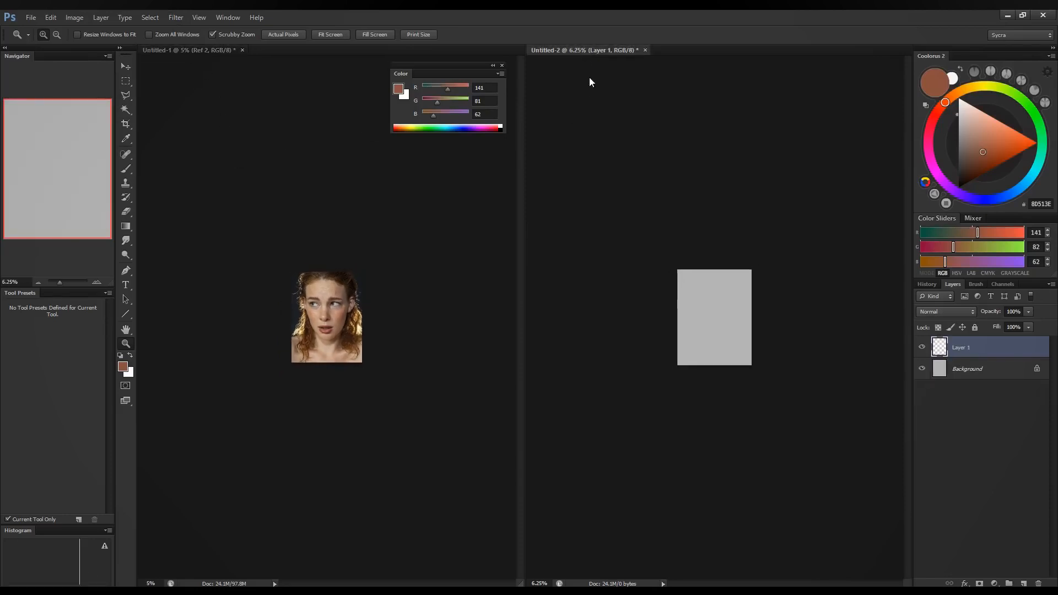
left_click(204, 49)
key("ctrl+minus")
key("ctrl+minus")
key("ctrl+minus")
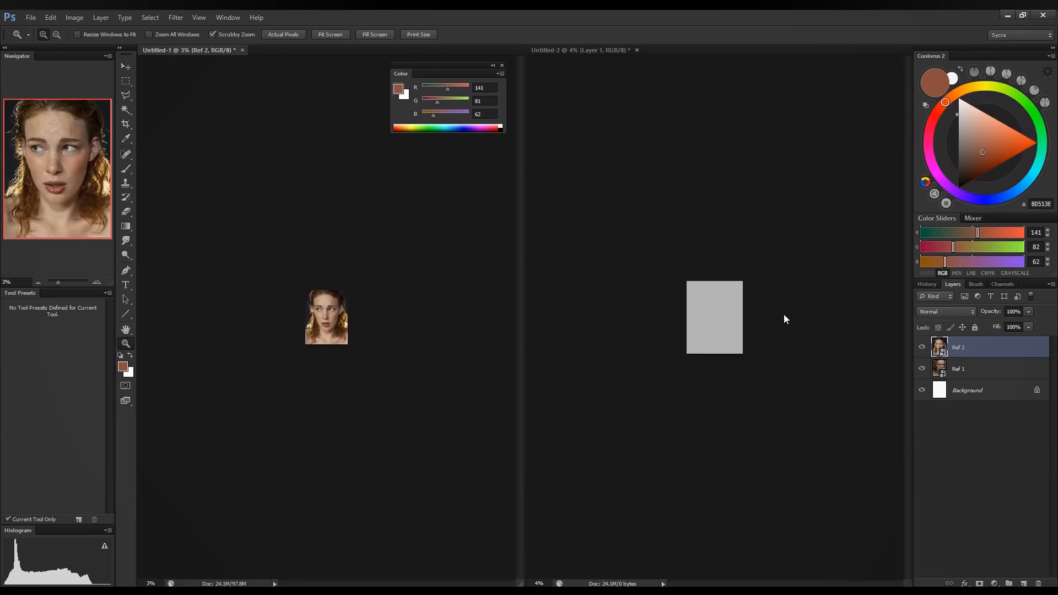
In Untitled-2, set the foreground colour to white and change it to a neutral mid-grey with R, G and B at 128.
left_click(587, 50)
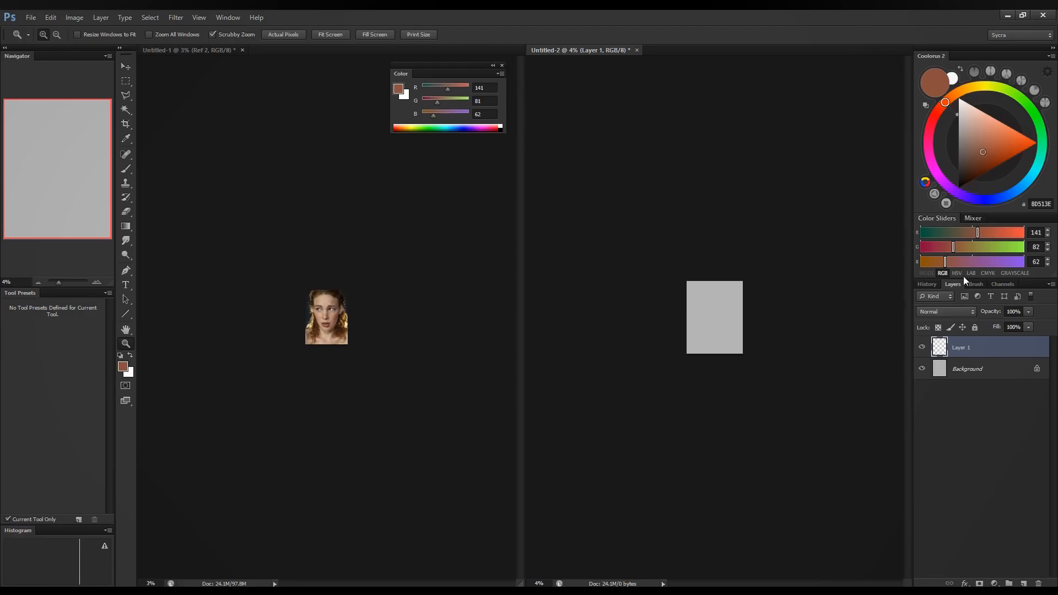
left_click_drag(988, 233, 1023, 261)
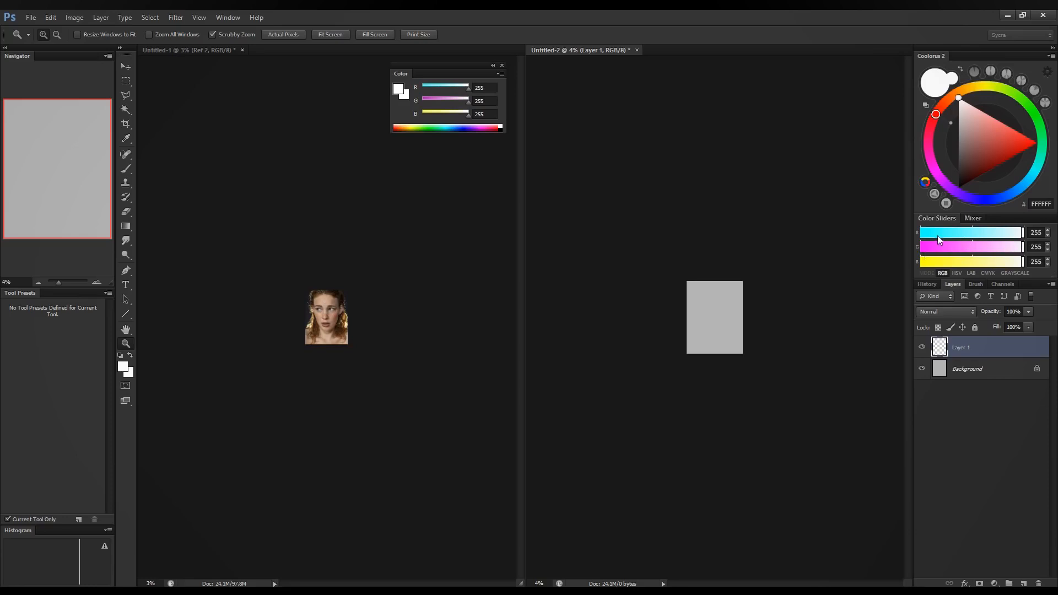
left_click(973, 237)
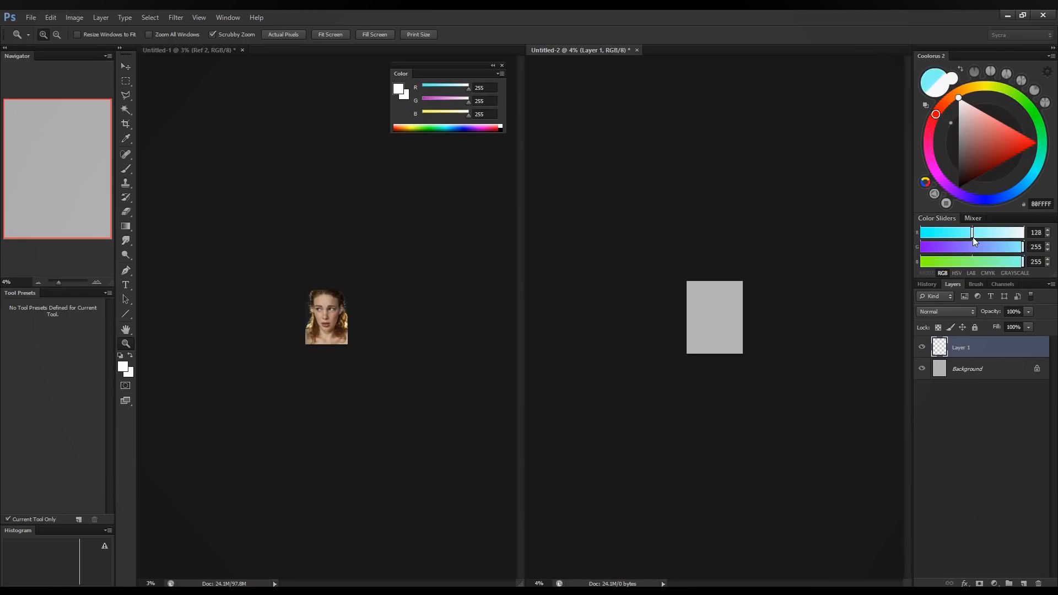
left_click(973, 247)
left_click(973, 258)
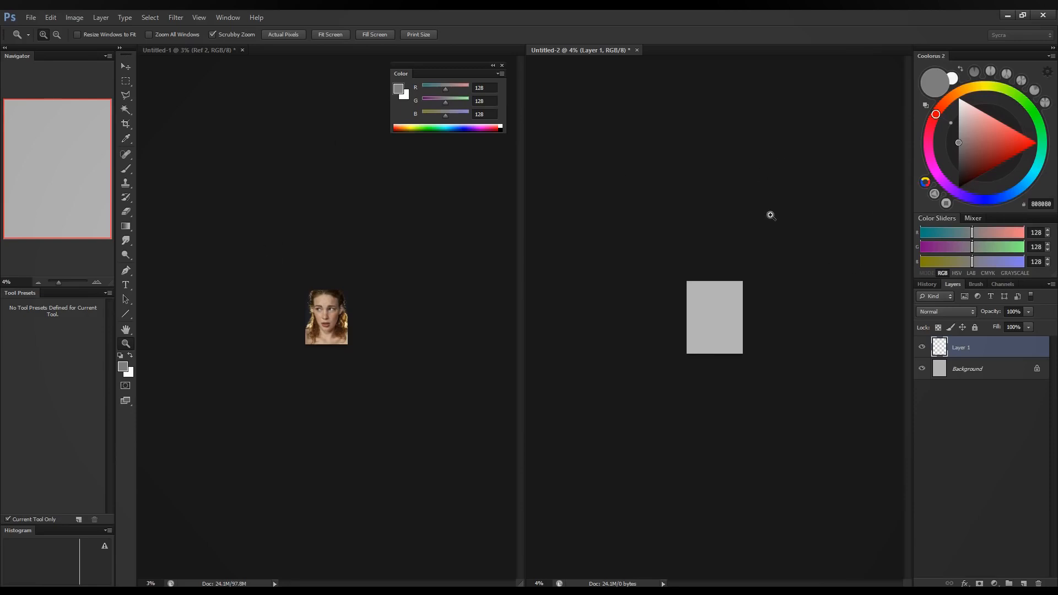
Shift the grey to a warm skin tone of R 188, G 124, B 103 with the RGB sliders.
left_click_drag(979, 238, 966, 261)
left_click(981, 248)
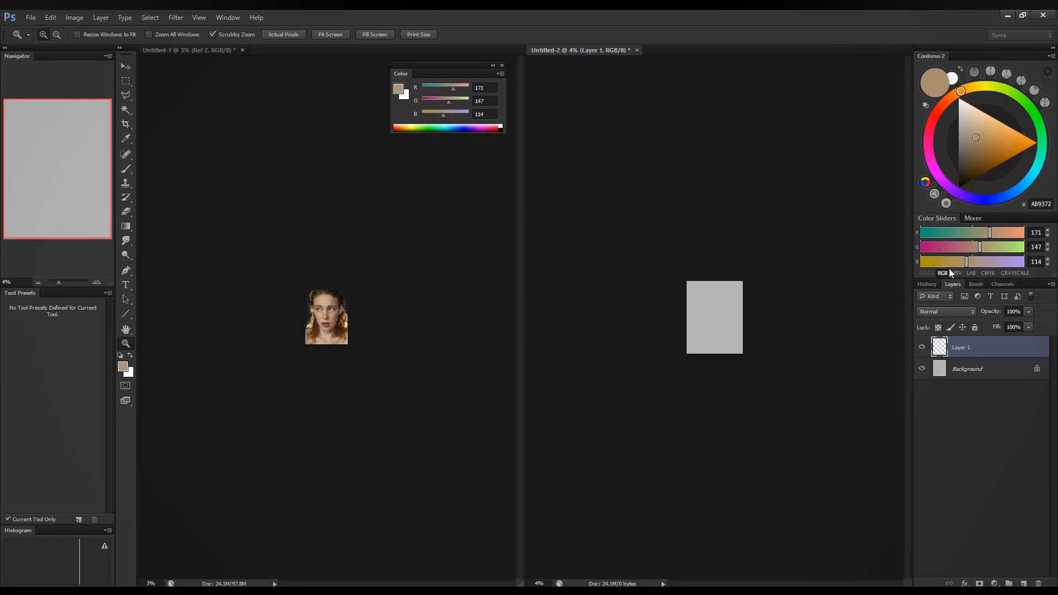
left_click(993, 235)
mouse_move(980, 250)
left_mouse_down()
mouse_move(970, 249)
mouse_move(997, 237)
left_mouse_up()
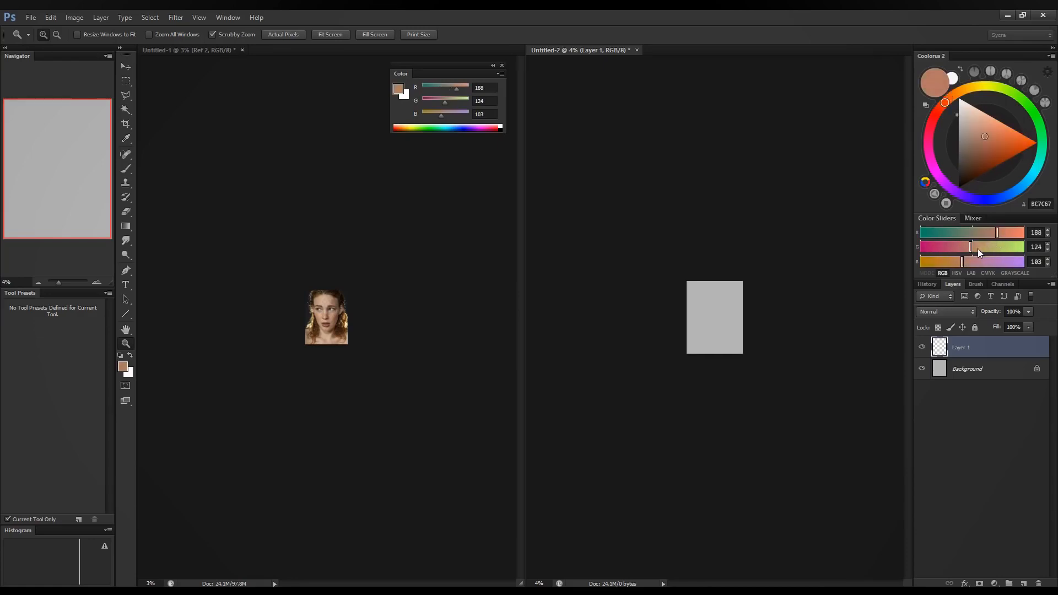
Lighten the skin tone to R 188, G 151, B 133 with the RGB sliders.
left_click(979, 248)
left_click(974, 262)
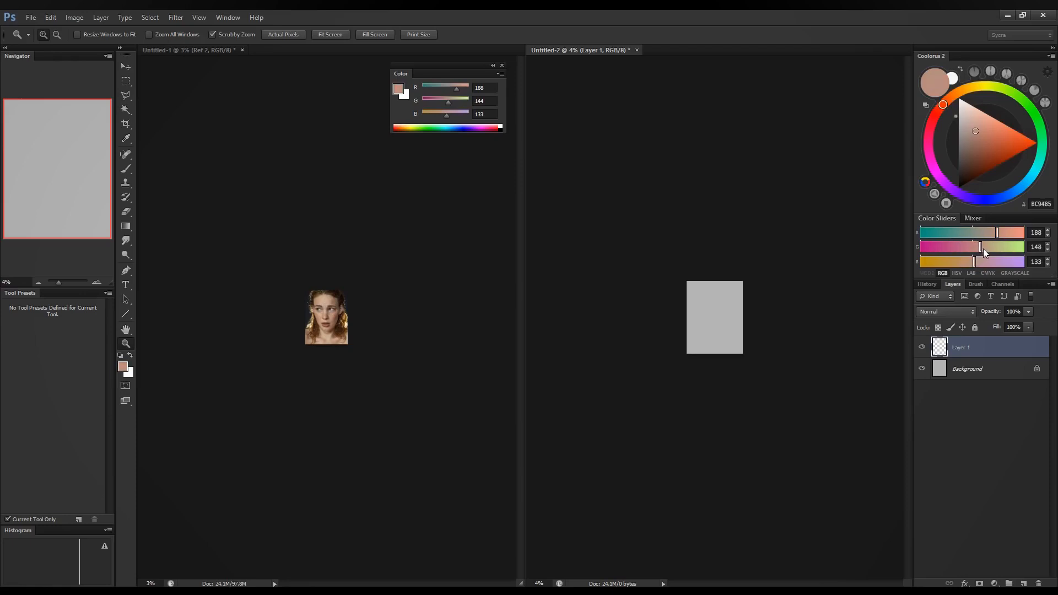
left_click(981, 249)
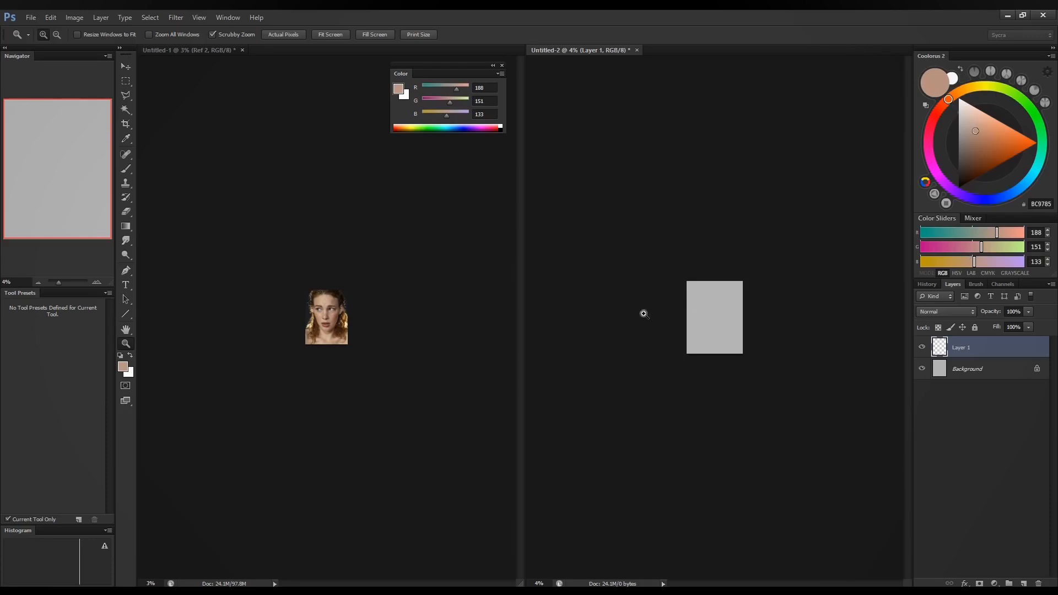
Paint a tall block of the skin tone on the Untitled-2 canvas with the Brush enlarged to 800 px.
left_click(125, 168)
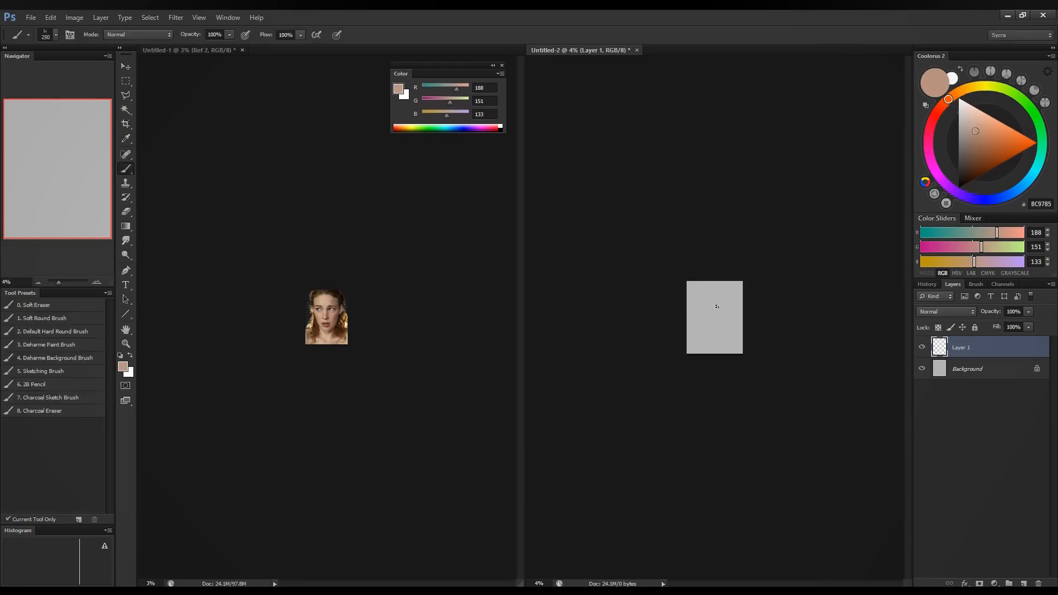
key("bracketright")
key("bracketright")
key("bracketright")
left_click_drag(709, 296, 709, 330)
left_click_drag(720, 292, 720, 344)
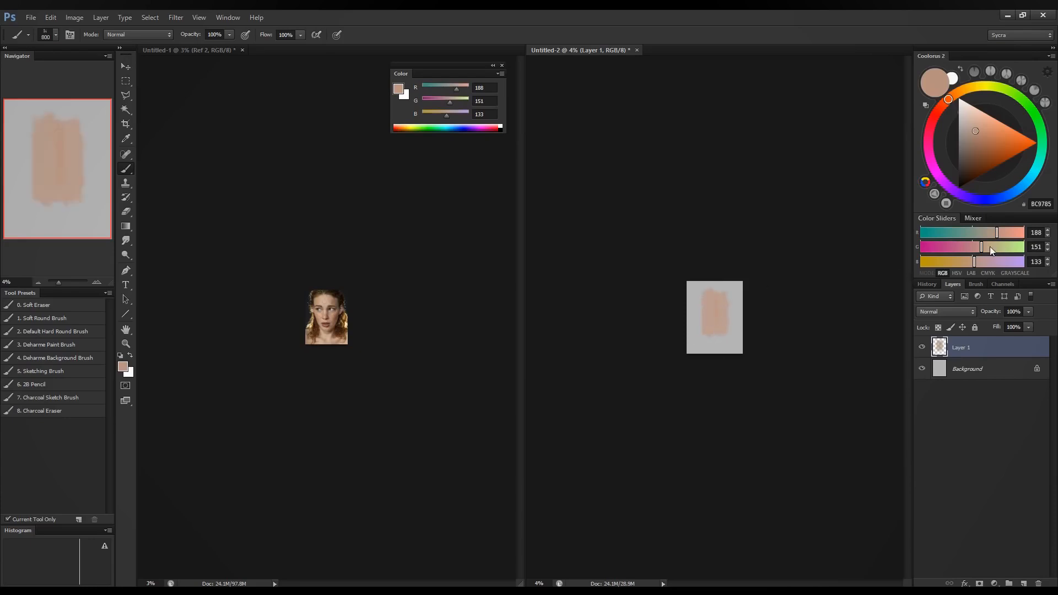
Paint over the skin block with a darker tone, adjusting the colour to R 172, G 138, B 122.
mouse_move(994, 244)
left_mouse_down()
mouse_move(971, 267)
mouse_move(991, 236)
left_mouse_up()
mouse_move(716, 295)
left_mouse_down()
mouse_move(715, 334)
mouse_move(713, 293)
mouse_move(719, 325)
mouse_move(709, 323)
mouse_move(719, 327)
left_mouse_up()
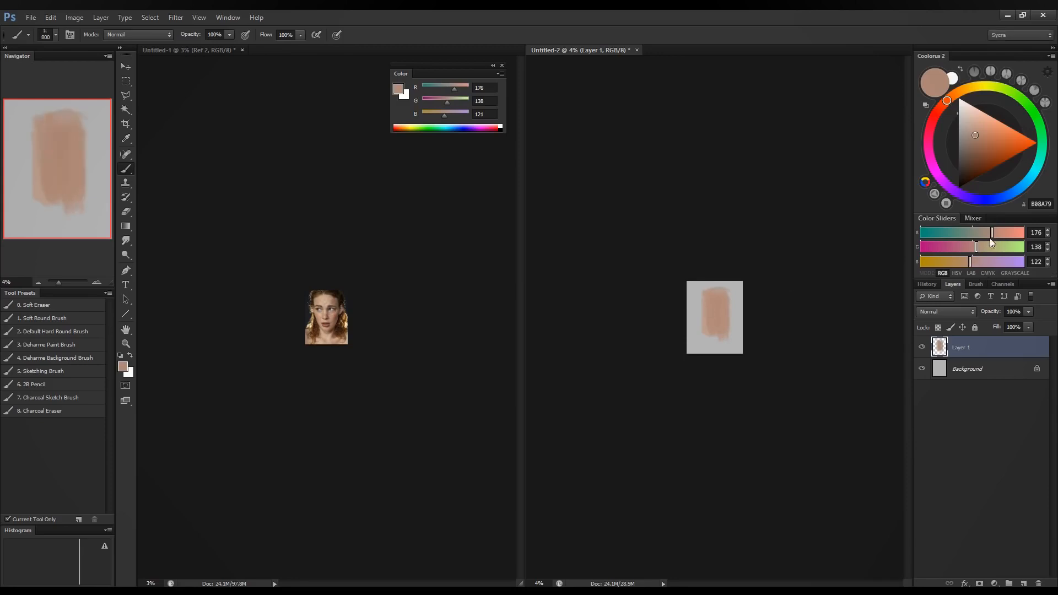
left_click_drag(992, 236, 990, 236)
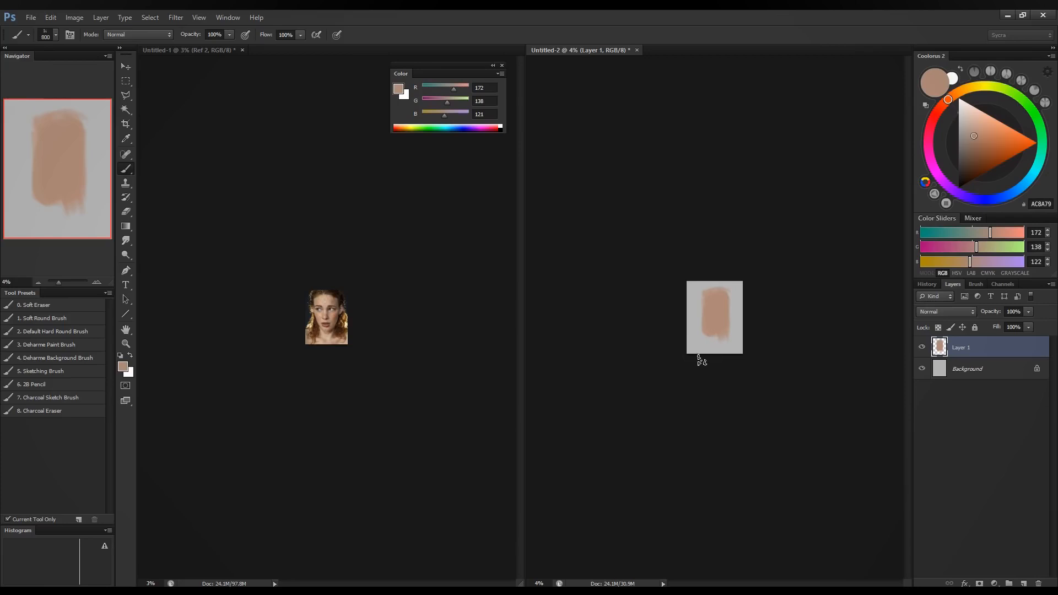
Paint shoulders across the base of the canvas and widen the head block, enlarging the brush to 1200 px.
mouse_move(704, 345)
left_mouse_down()
mouse_move(682, 340)
mouse_move(745, 338)
mouse_move(729, 362)
left_mouse_up()
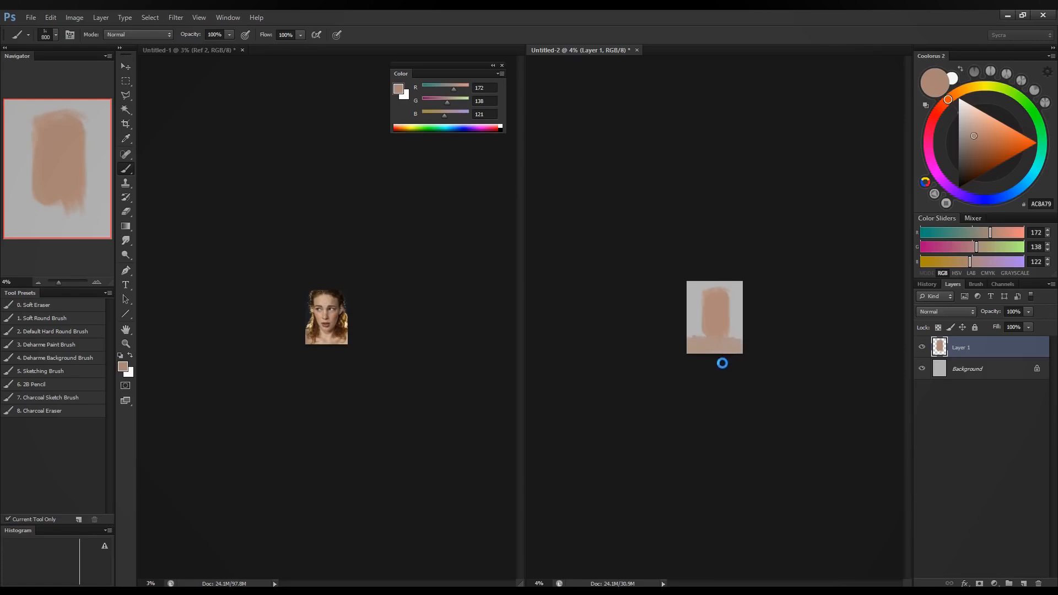
key("bracketright")
key("bracketright")
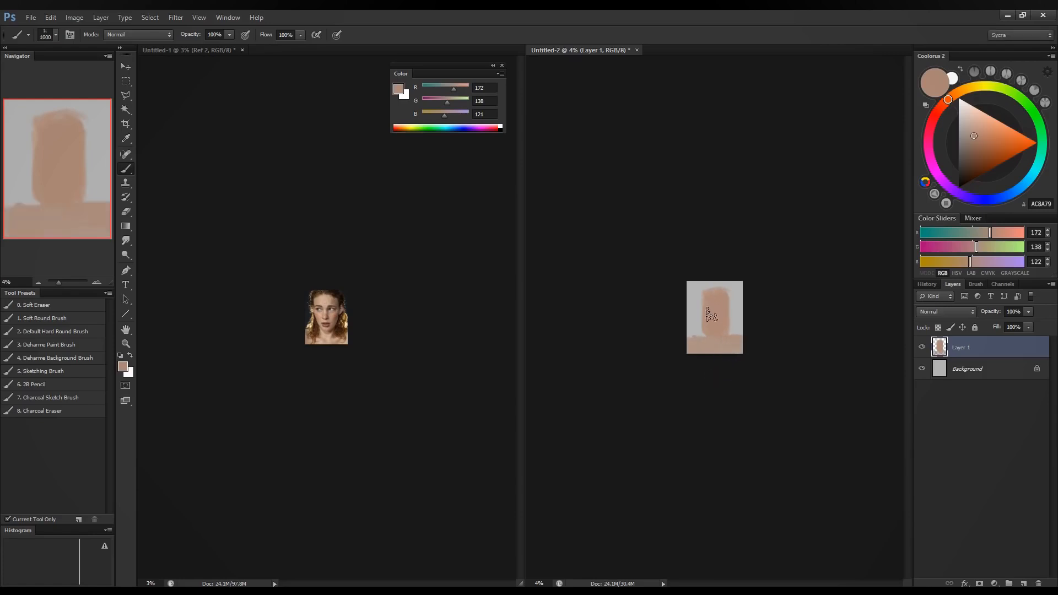
mouse_move(709, 311)
left_mouse_down()
mouse_move(704, 300)
mouse_move(712, 310)
mouse_move(683, 340)
mouse_move(757, 342)
mouse_move(689, 349)
mouse_move(773, 353)
left_mouse_up()
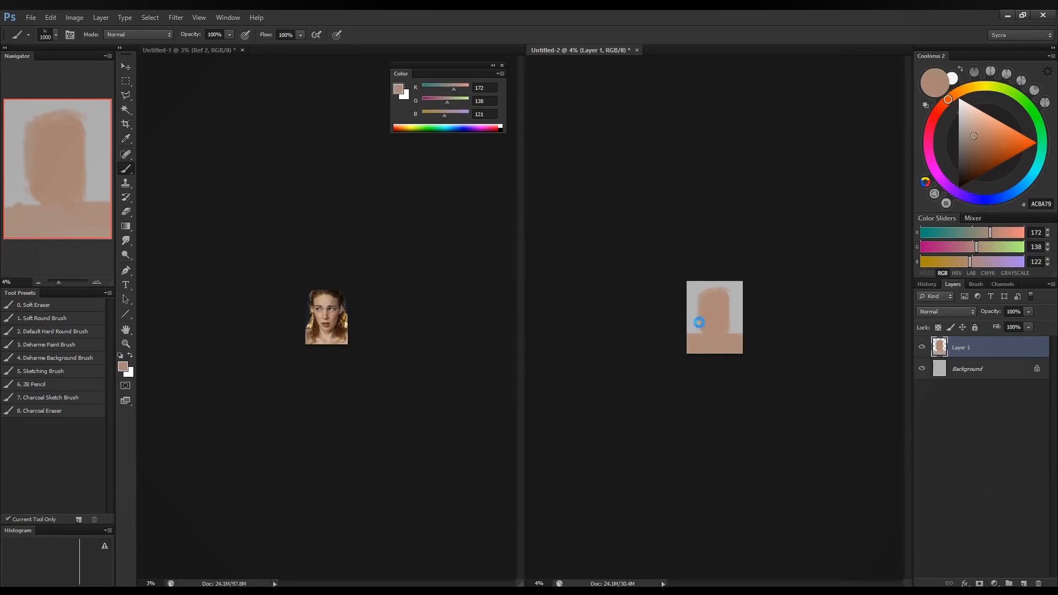
key("bracketright")
left_click_drag(700, 324, 681, 329)
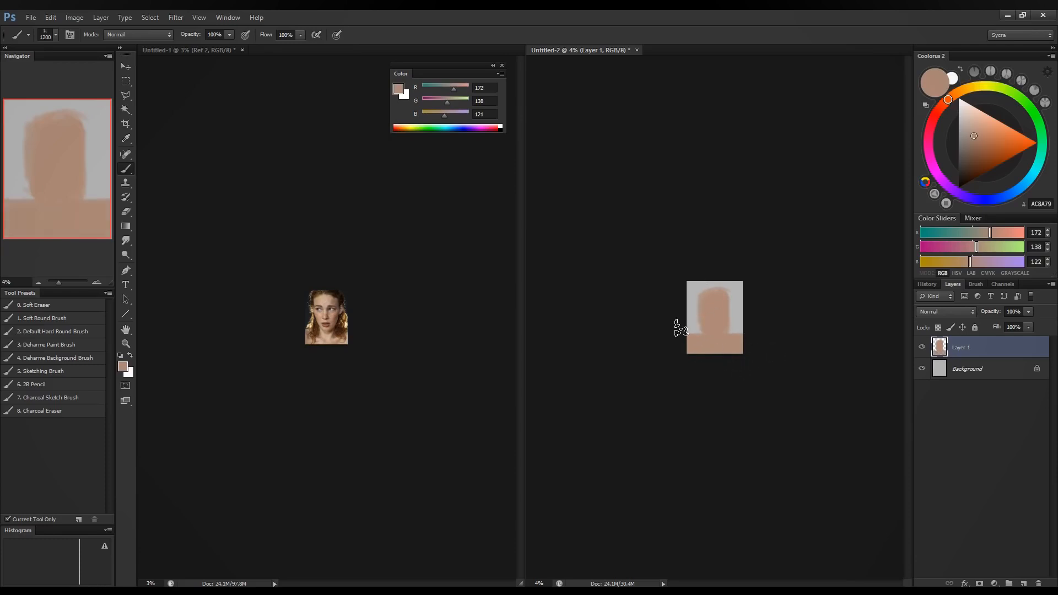
Reduce the brush to 300 px and set the foreground to a dark tone of R 45, G 41, B 41.
key("bracketleft")
key("bracketleft")
key("bracketleft")
key("bracketleft")
key("bracketleft")
key("bracketleft")
key("bracketleft")
key("bracketleft")
key("bracketleft")
left_click(938, 235)
left_click(937, 250)
left_click(937, 264)
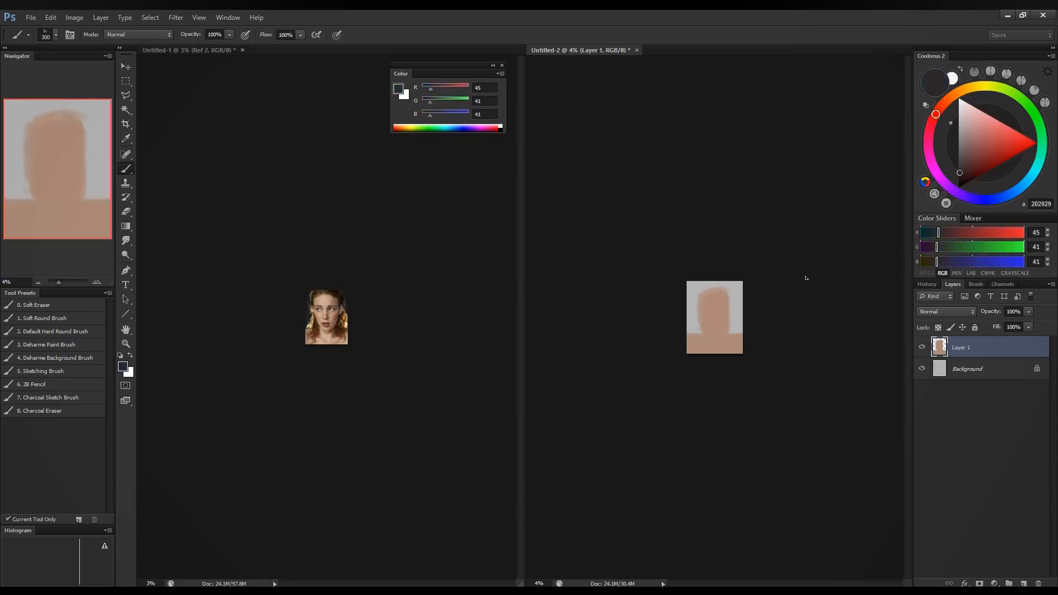
Shift the dark colour towards a muted purple of R 47, G 40, B 48 with the RGB sliders.
left_click(944, 263)
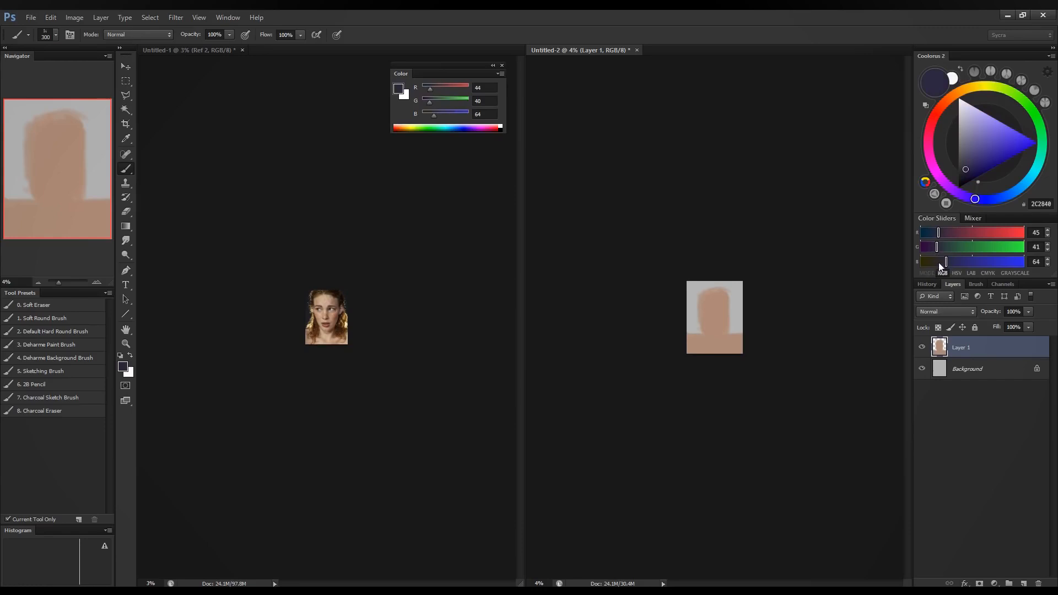
left_click(941, 249)
left_click(940, 235)
left_click(936, 249)
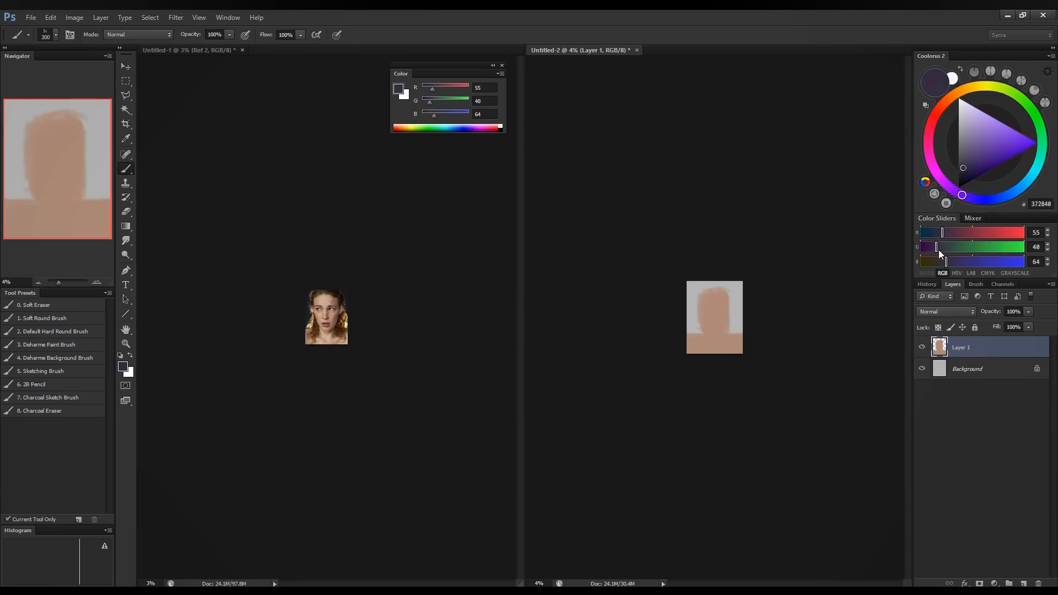
left_click(939, 263)
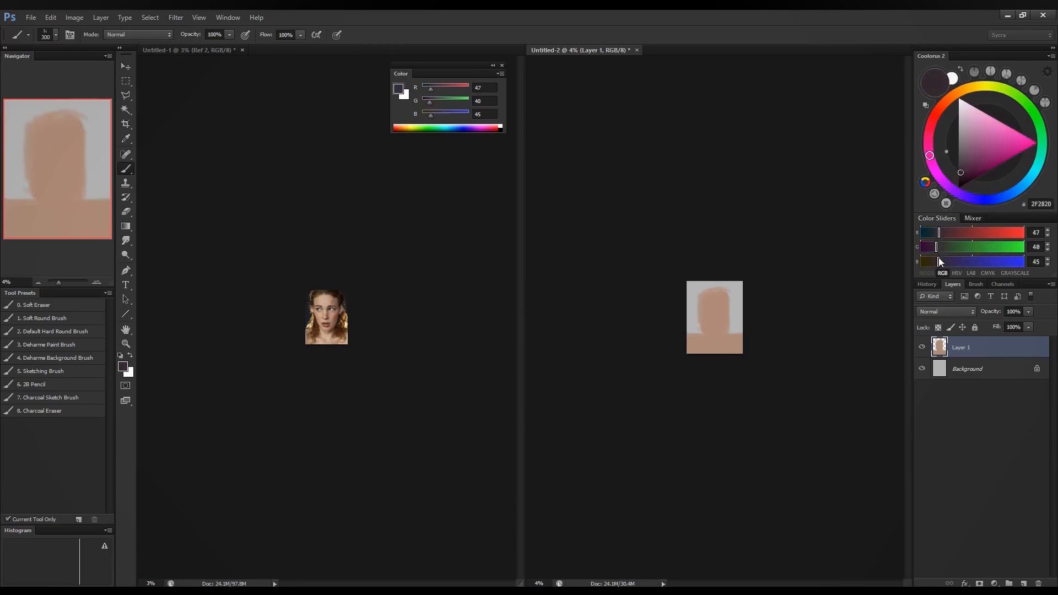
left_click(940, 263)
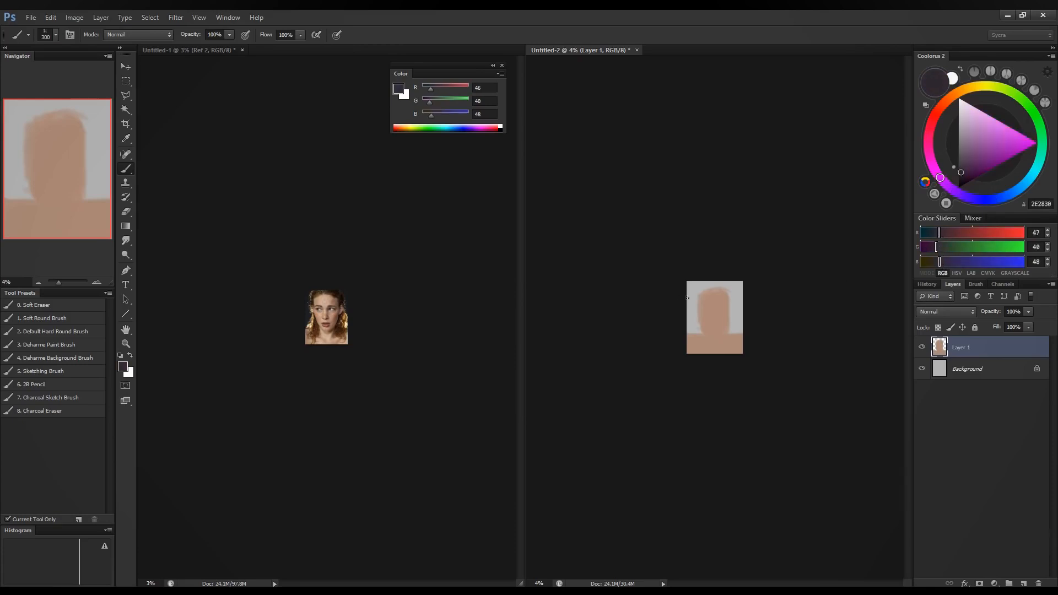
Fill the background around the head and neck with the dark purple and trim the crown into a peaked shape.
mouse_move(688, 298)
left_mouse_down()
mouse_move(689, 317)
mouse_move(689, 284)
mouse_move(689, 328)
mouse_move(698, 278)
mouse_move(695, 332)
mouse_move(694, 301)
mouse_move(742, 300)
mouse_move(722, 283)
mouse_move(731, 328)
mouse_move(741, 309)
mouse_move(741, 328)
mouse_move(736, 297)
left_mouse_up()
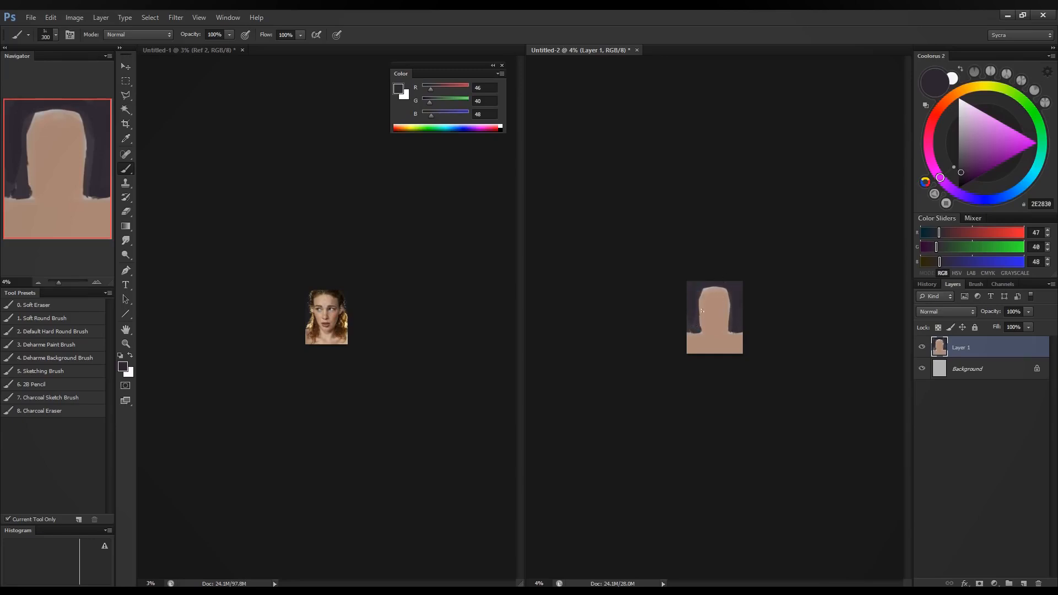
mouse_move(694, 308)
left_mouse_down()
mouse_move(684, 331)
mouse_move(700, 339)
left_mouse_up()
mouse_move(709, 286)
left_mouse_down()
mouse_move(701, 293)
mouse_move(730, 296)
left_mouse_up()
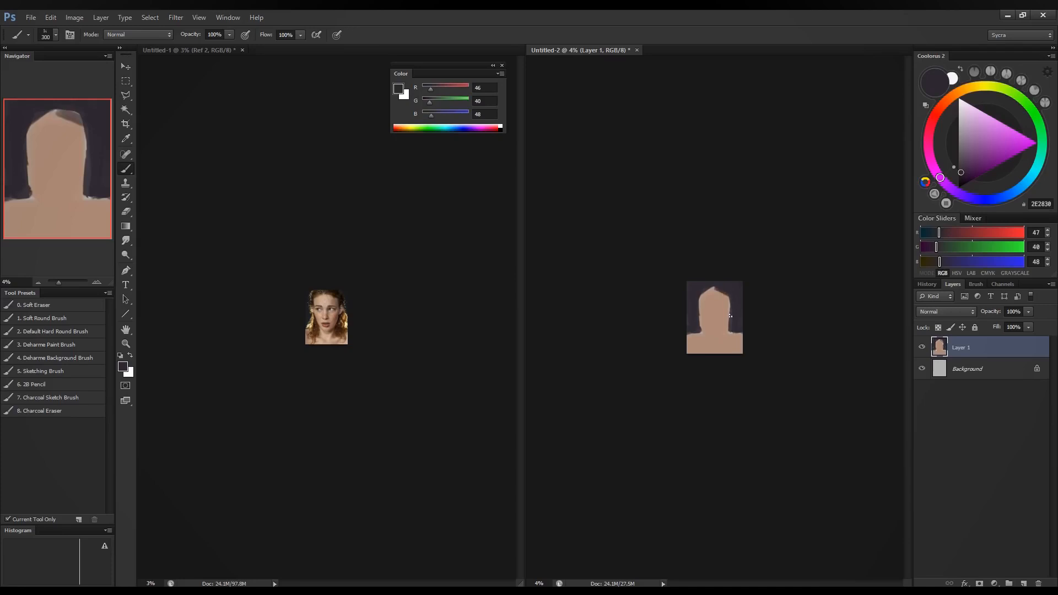
Paint ears and a broader upper neck in the sampled skin tone, and dark hair locks over both shoulders.
left_click(714, 306, "alt")
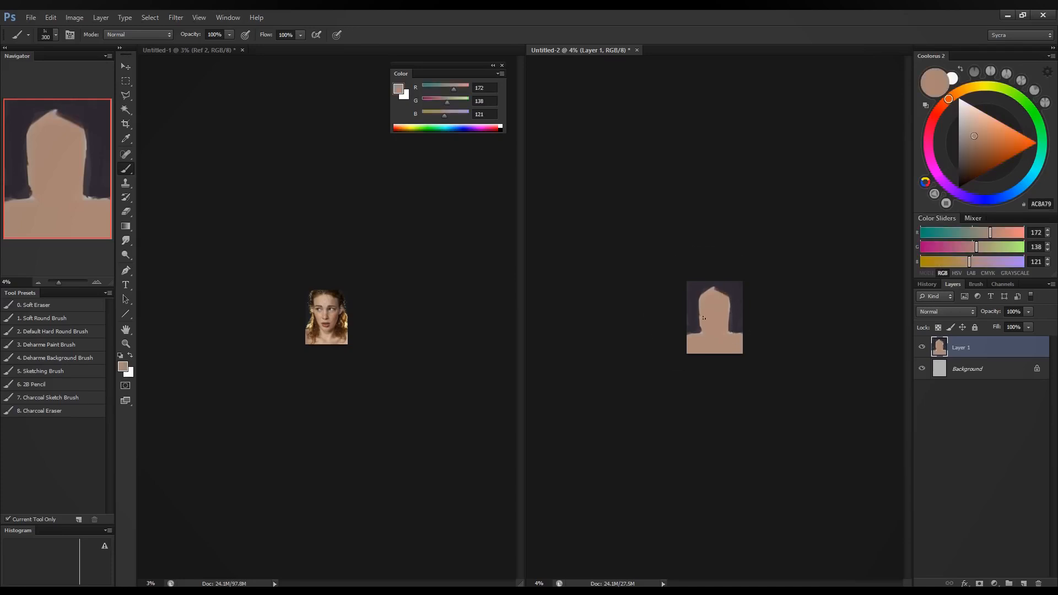
mouse_move(697, 310)
left_mouse_down()
mouse_move(730, 311)
mouse_move(720, 325)
mouse_move(730, 322)
mouse_move(732, 341)
mouse_move(742, 329)
mouse_move(725, 345)
mouse_move(698, 338)
mouse_move(700, 346)
left_mouse_up()
left_click(698, 325, "alt")
Enlarge the Untitled-2 view to 8.33% and the Untitled-1 portrait view to 6.25%.
key("ctrl+plus")
key("ctrl+plus")
key("ctrl+plus")
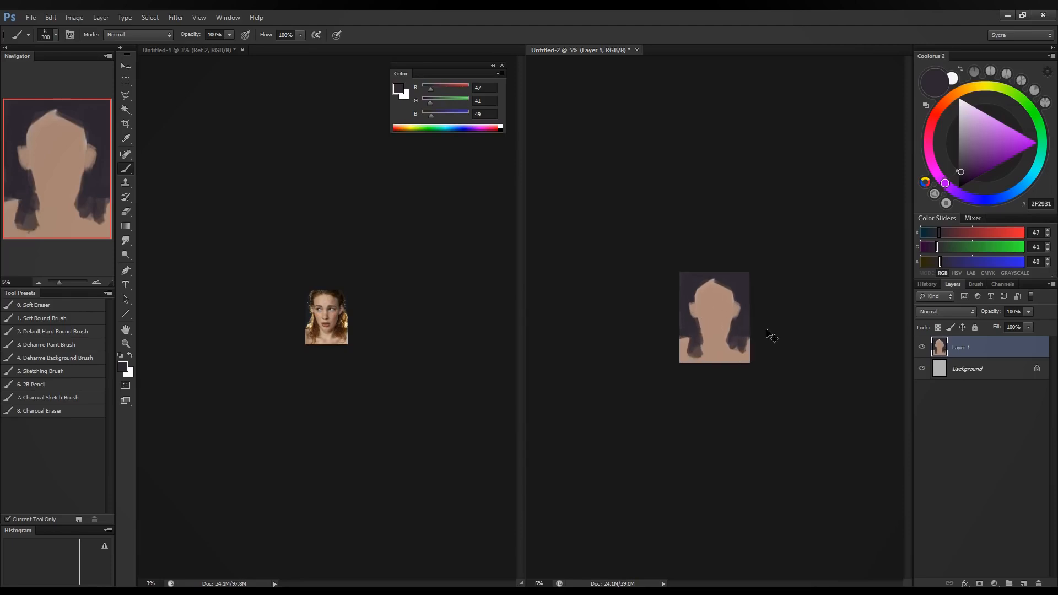
left_click(427, 392)
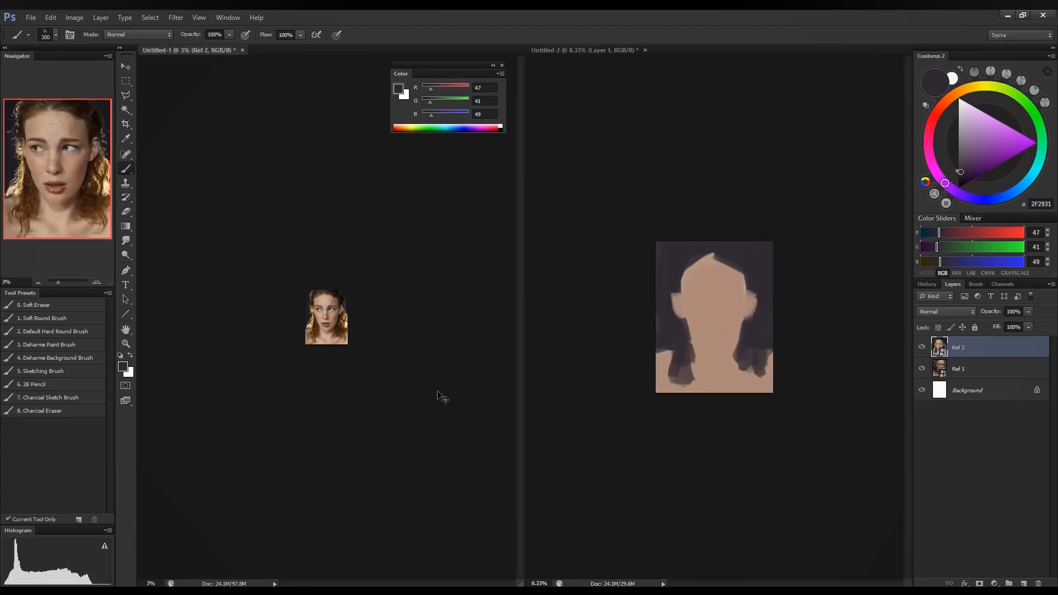
key("ctrl+plus")
key("ctrl+plus")
key("ctrl+plus")
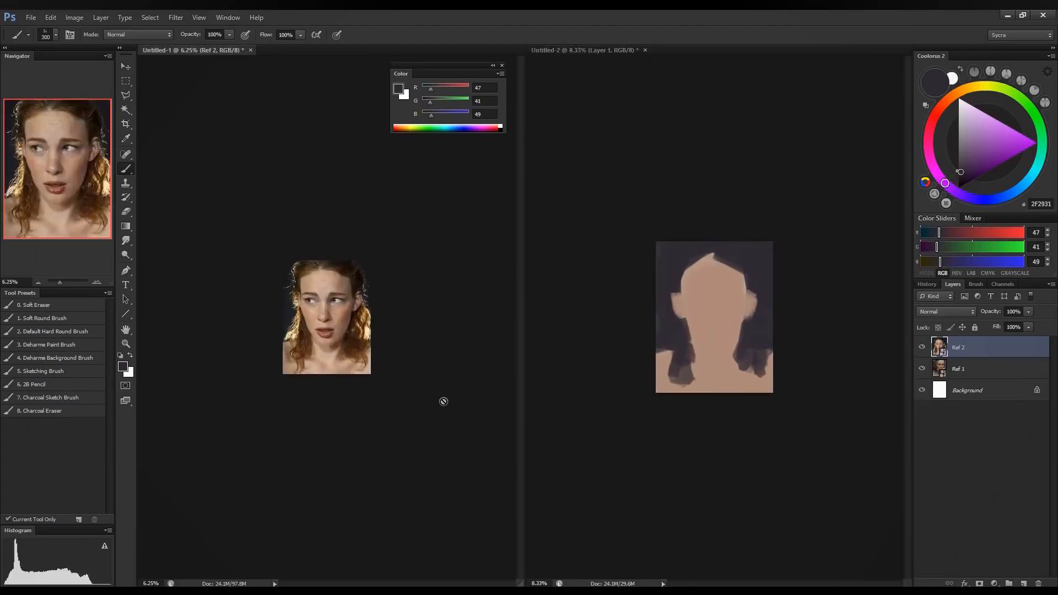
Sample the skin tone from the painting and broaden the forehead sides and refine the jawline in Untitled-2.
left_click(696, 278, "alt")
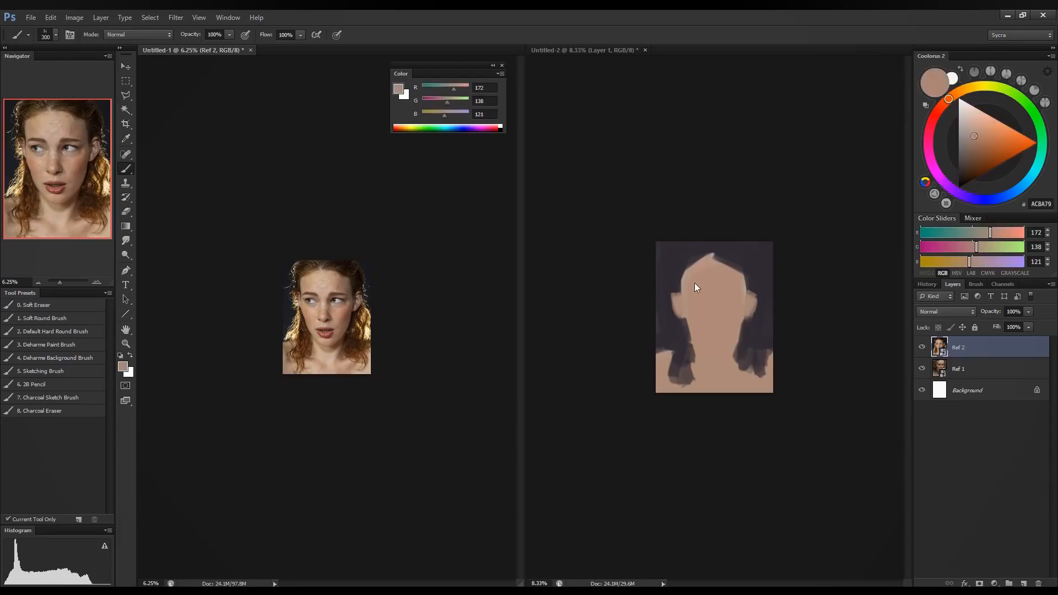
left_click(683, 283)
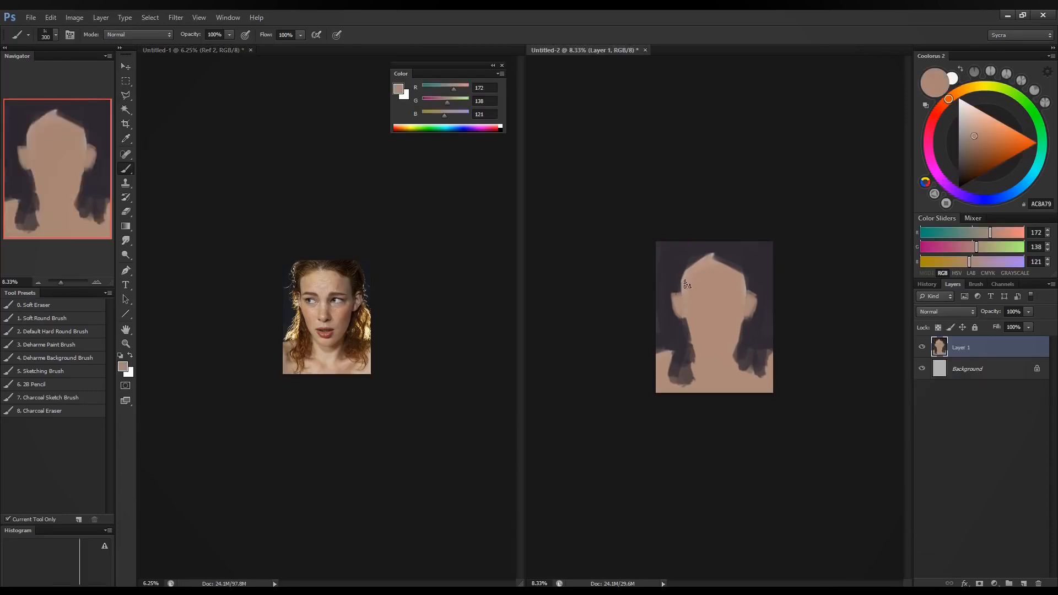
mouse_move(684, 277)
left_mouse_down()
mouse_move(724, 270)
mouse_move(742, 289)
left_mouse_up()
left_click_drag(684, 273, 702, 267)
left_click_drag(692, 320, 701, 345)
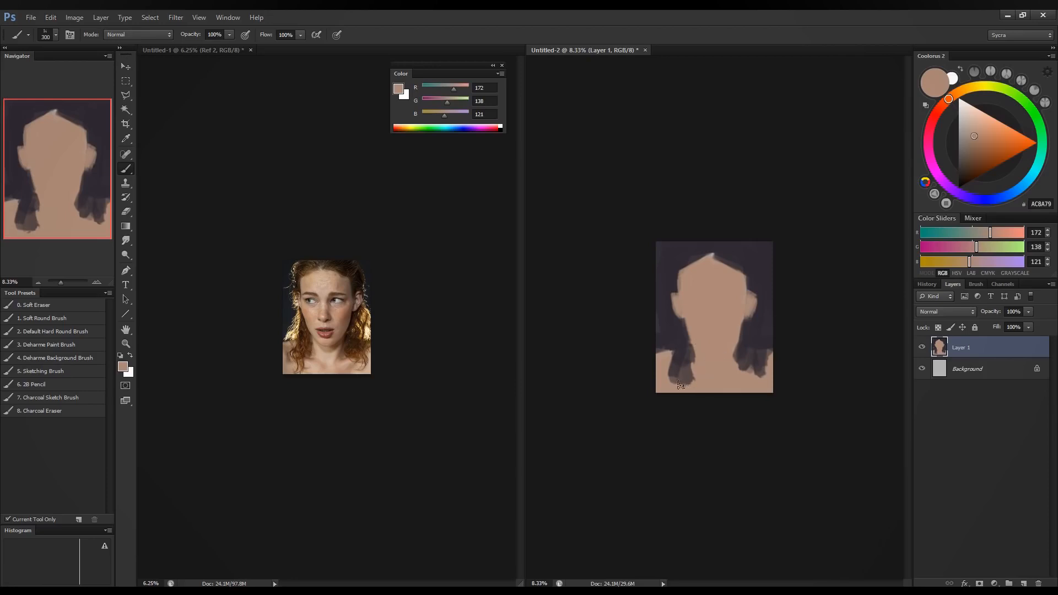
Trim the top and side of the head outline using dark and skin tones sampled from the painting.
left_click(659, 325, "alt")
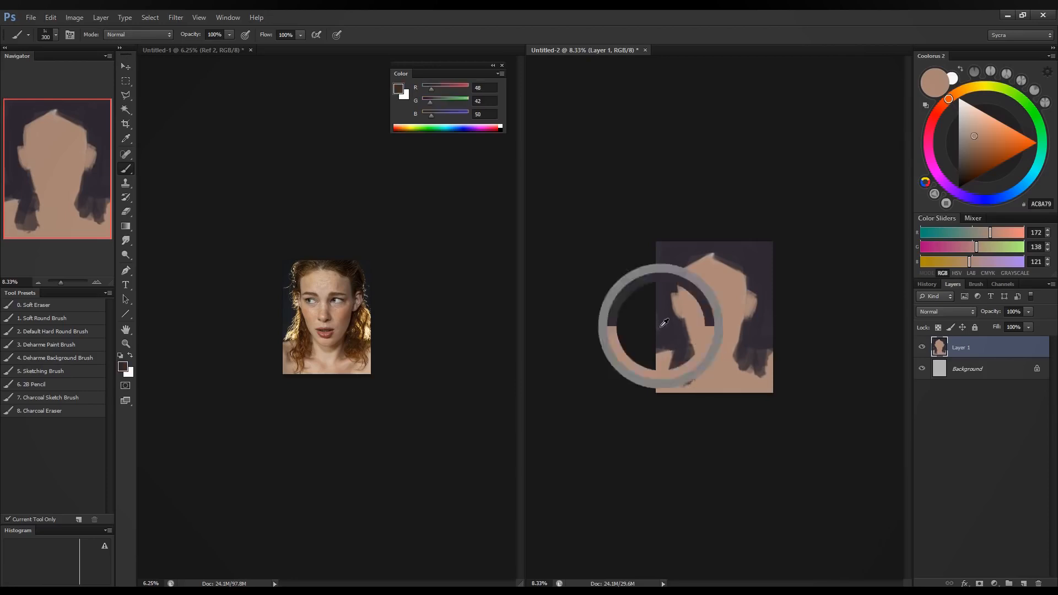
mouse_move(712, 256)
left_mouse_down()
mouse_move(741, 269)
mouse_move(742, 319)
left_mouse_up()
left_click(728, 251, "alt")
left_click(721, 264, "alt")
left_click(758, 286, "alt")
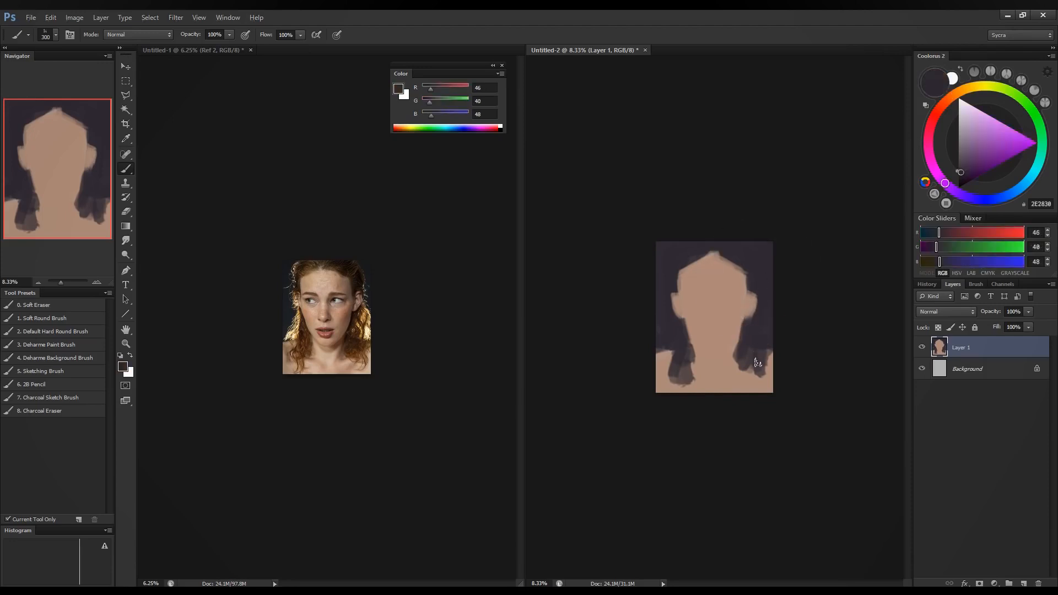
Refine the edges of the dark hair locks over the shoulders with colours sampled from the painting.
left_click(728, 347, "alt")
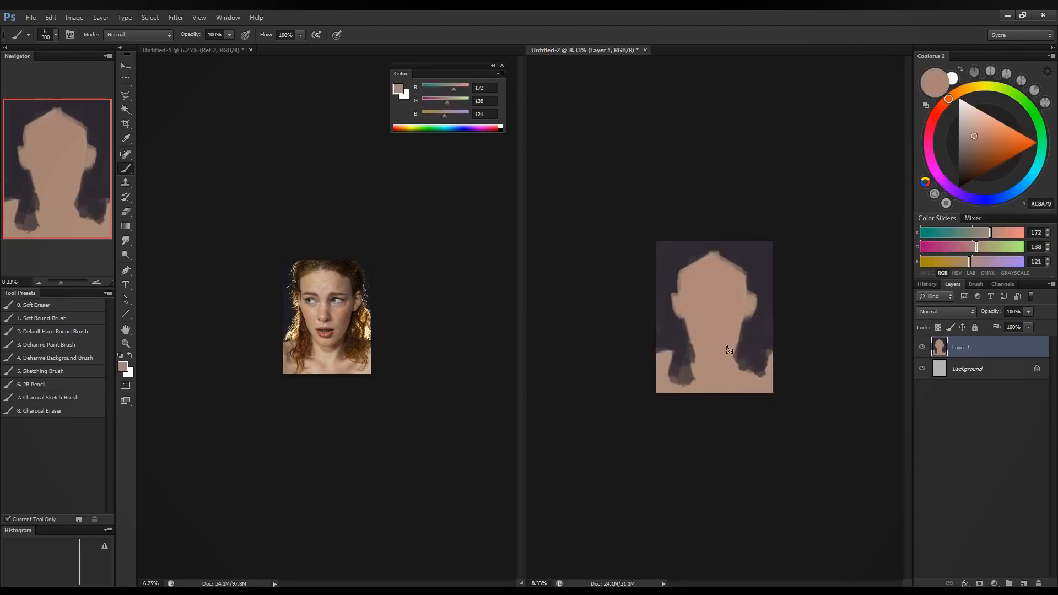
left_click(682, 346, "alt")
left_click_drag(682, 346, 695, 384)
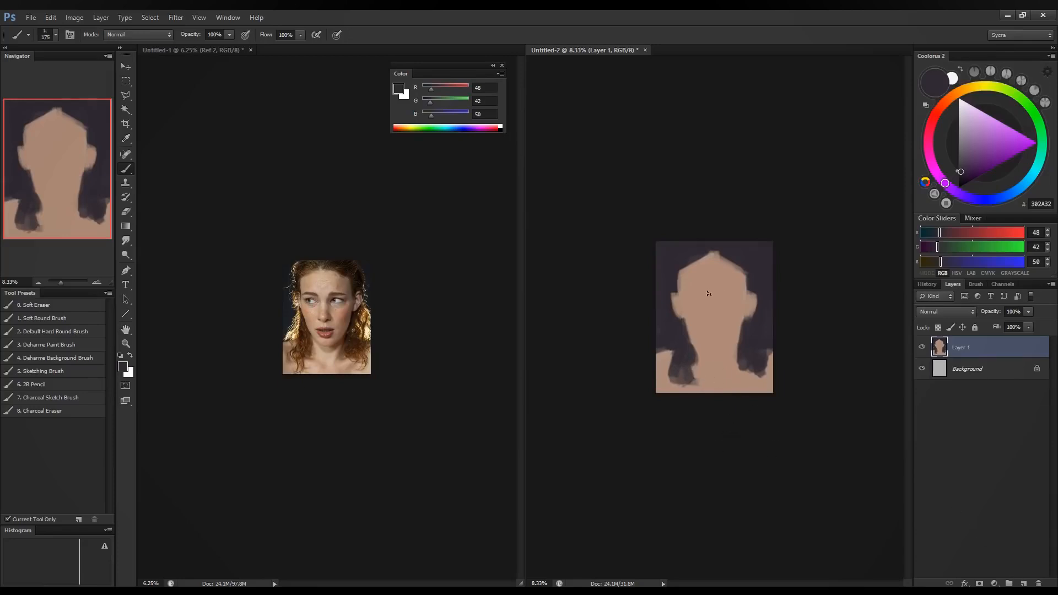
Mix a reddish brown of R 83, G 43, B 24 and paint both hair locks with a 200 px brush.
key("bracketright")
mouse_move(939, 235)
left_mouse_down()
mouse_move(974, 236)
mouse_move(954, 247)
left_mouse_up()
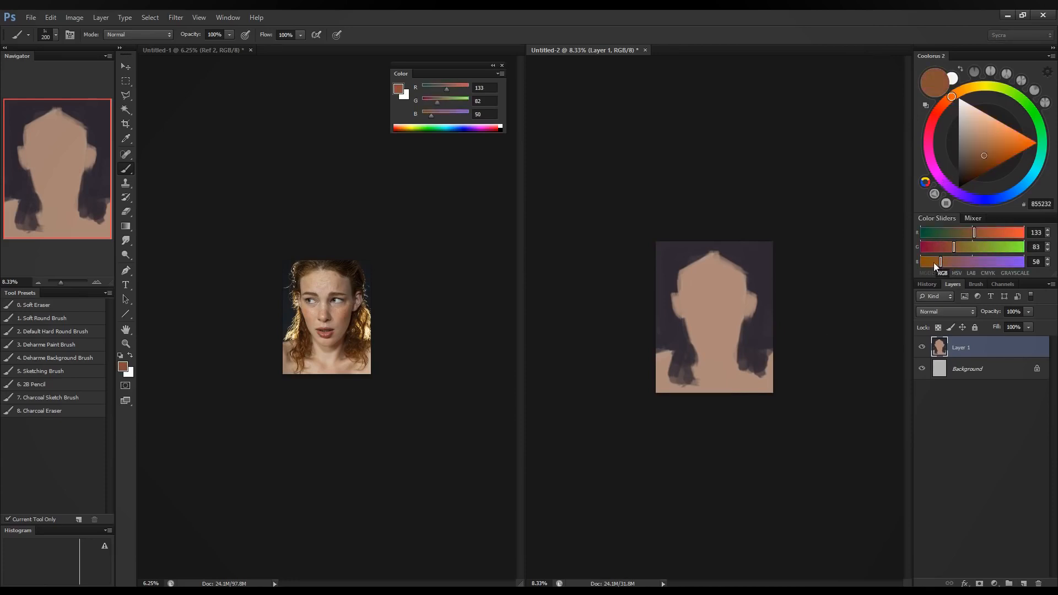
left_click_drag(934, 262, 953, 236)
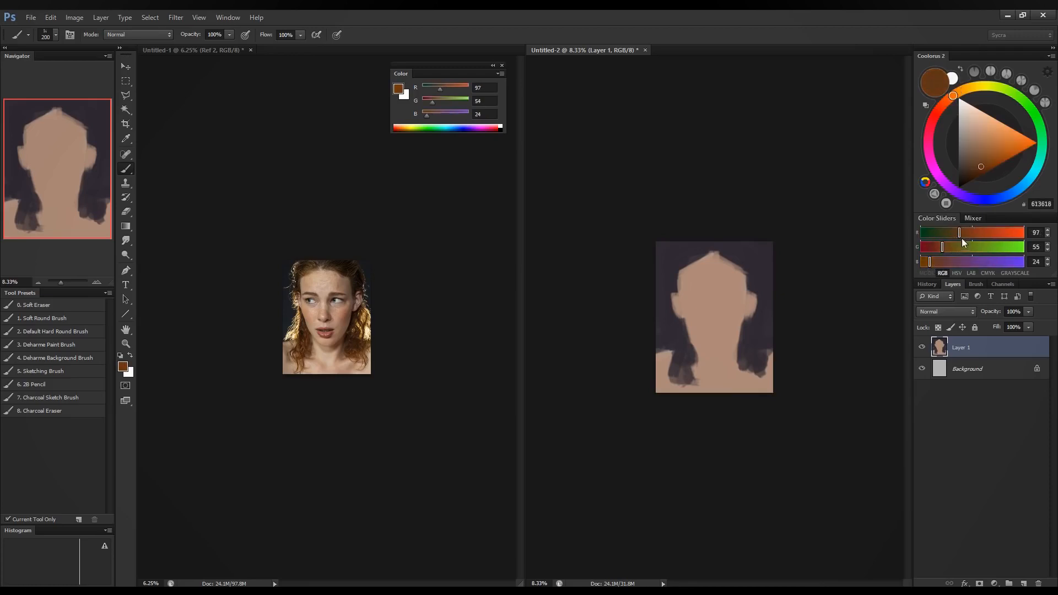
left_click(938, 248)
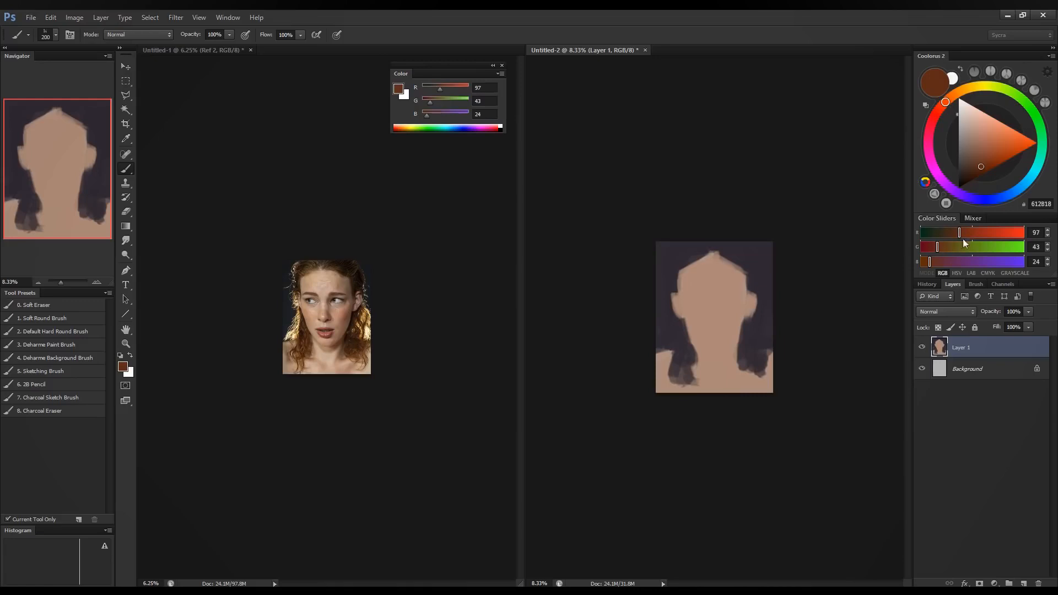
mouse_move(963, 232)
left_mouse_down()
mouse_move(974, 233)
mouse_move(953, 236)
left_mouse_up()
mouse_move(686, 349)
left_mouse_down()
mouse_move(683, 369)
mouse_move(686, 331)
left_mouse_up()
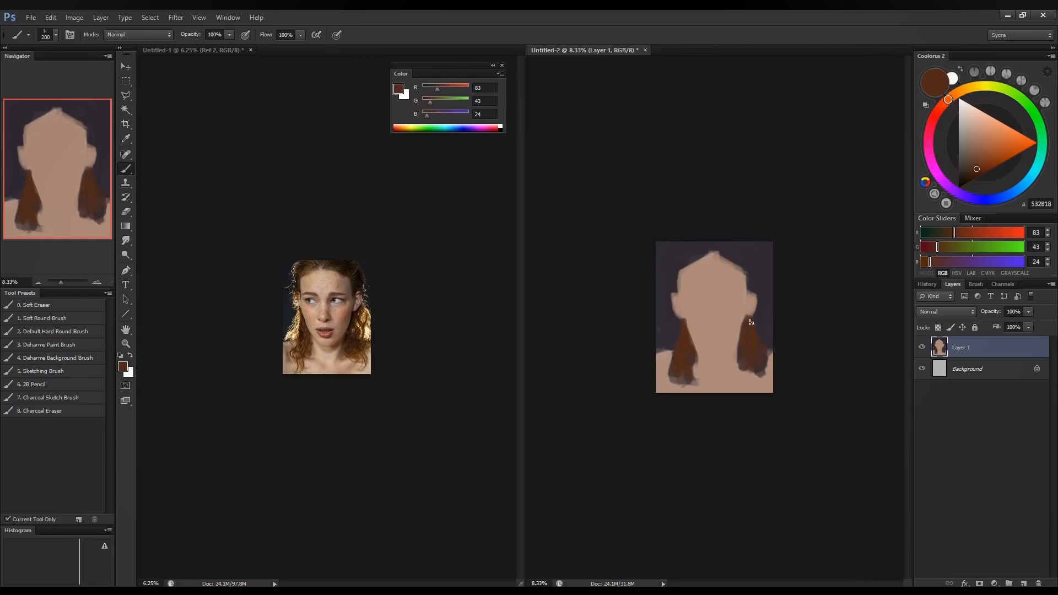
Darken the brown to R 68, G 31, B 18 and paint hair beside the forehead above the right-hand ear.
left_click(932, 246)
left_click(927, 262)
left_click(949, 234)
left_click(948, 233)
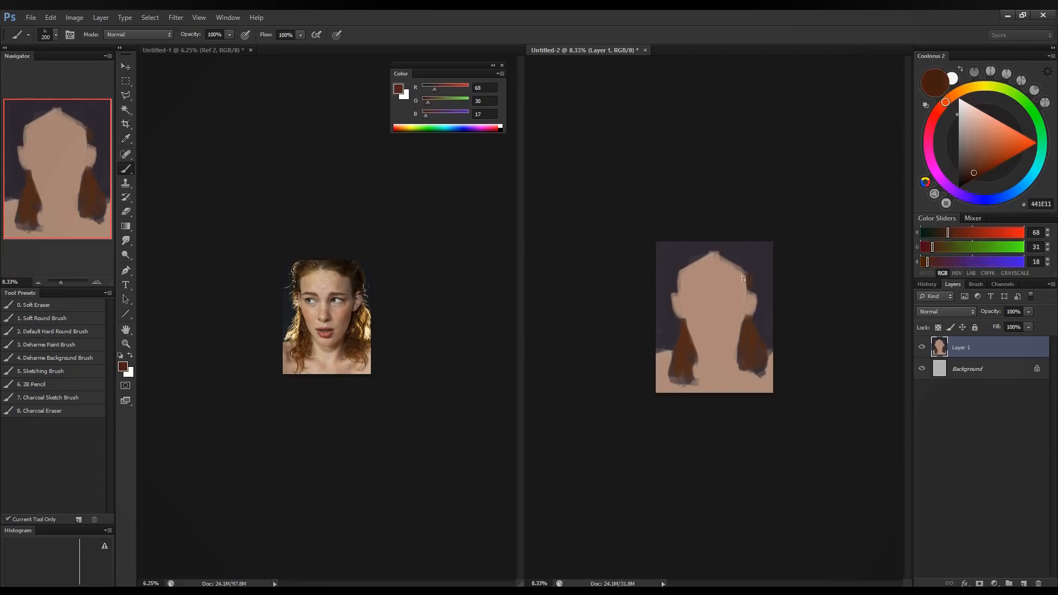
left_click_drag(744, 273, 747, 290)
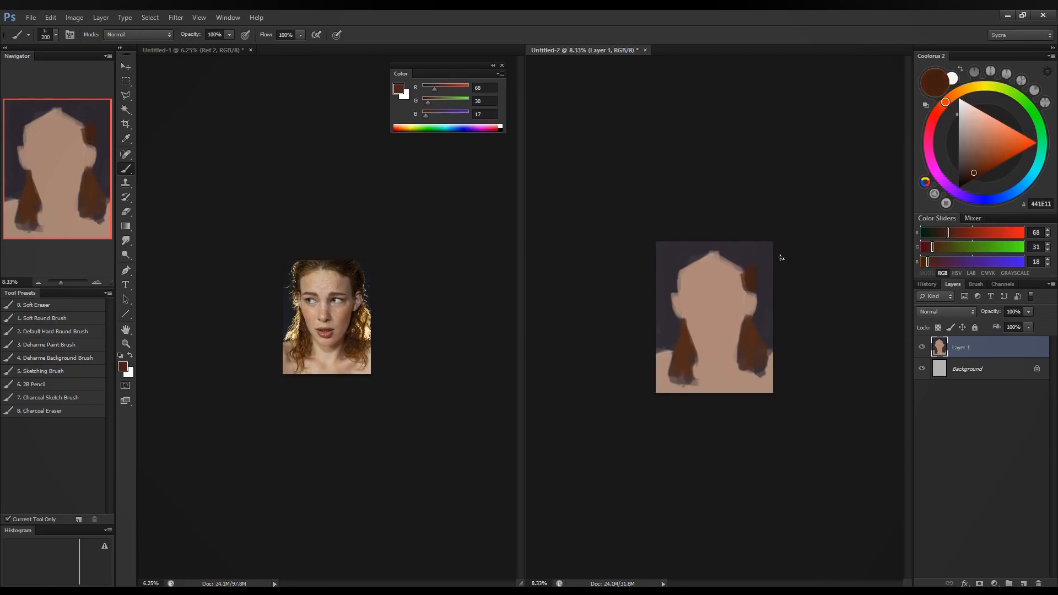
Darken the brown to R 53, G 18, B 12 and paint the hair over the top and both sides of the head.
left_click(928, 250)
left_click(925, 262)
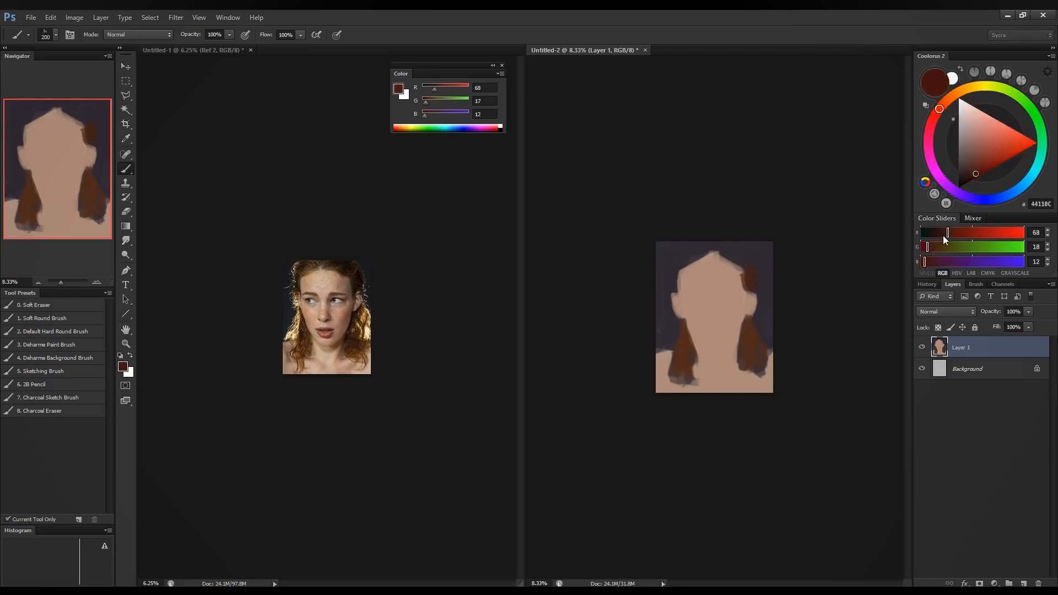
left_click(941, 232)
mouse_move(744, 269)
left_mouse_down()
mouse_move(718, 252)
mouse_move(748, 268)
mouse_move(751, 255)
mouse_move(754, 271)
mouse_move(713, 240)
mouse_move(676, 292)
mouse_move(704, 253)
mouse_move(672, 268)
mouse_move(678, 251)
mouse_move(670, 281)
mouse_move(670, 256)
mouse_move(678, 295)
left_mouse_up()
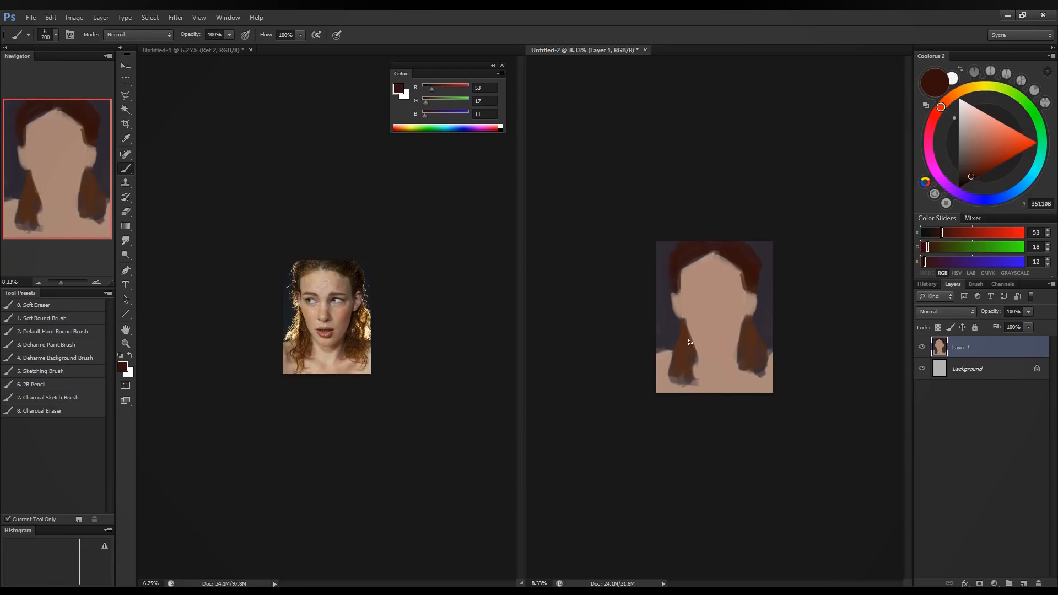
Sample the face's skin tone, mix it towards a cooler R 151, G 120, B 125 and shade the right-hand temple.
left_click(716, 291, "alt")
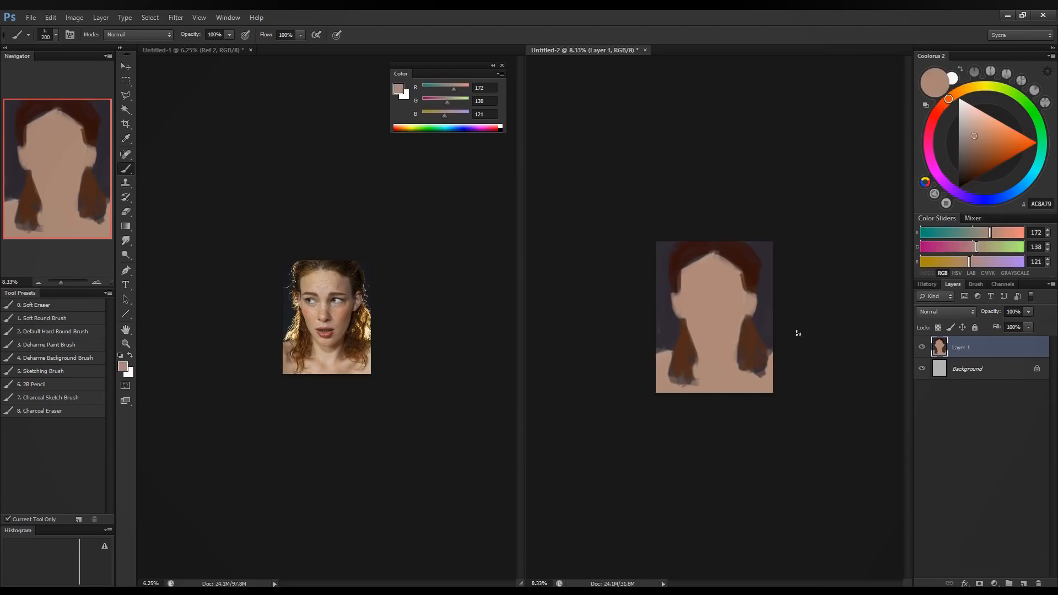
left_click(723, 283, "alt")
left_click_drag(977, 252, 986, 236)
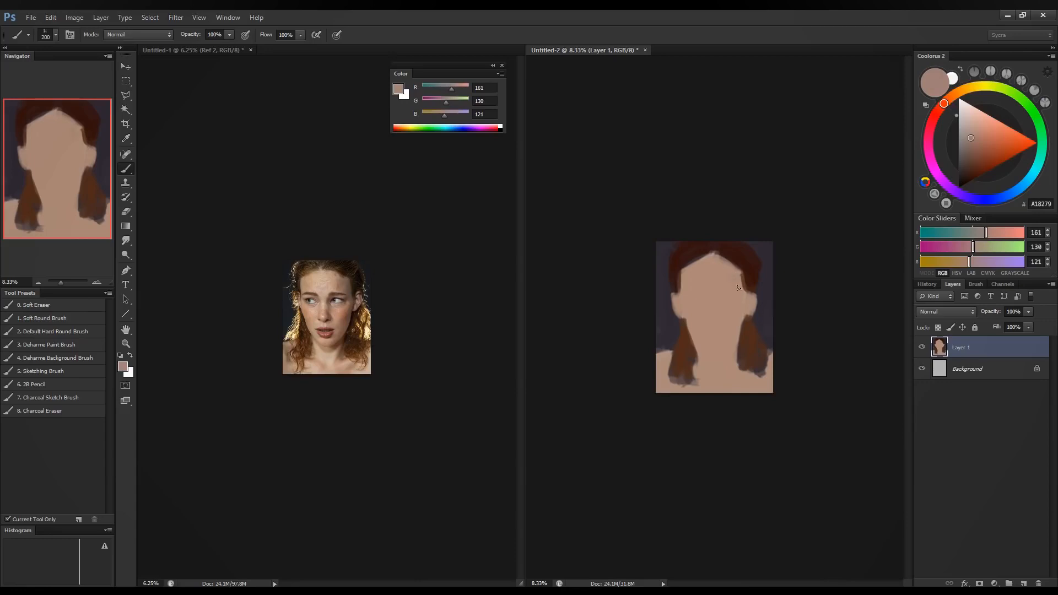
left_click(968, 262)
left_click(969, 248)
left_click_drag(986, 233, 971, 262)
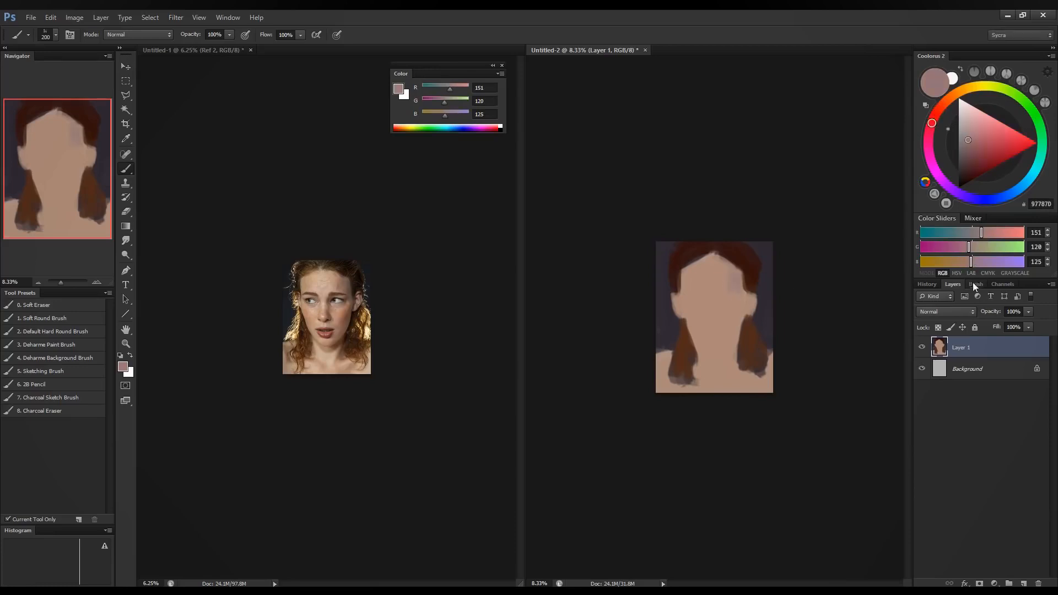
Mix a skin shadow of R 136, G 102, B 93 and block in the eye sockets, nose, mouth and chin.
left_click_drag(971, 262, 974, 236)
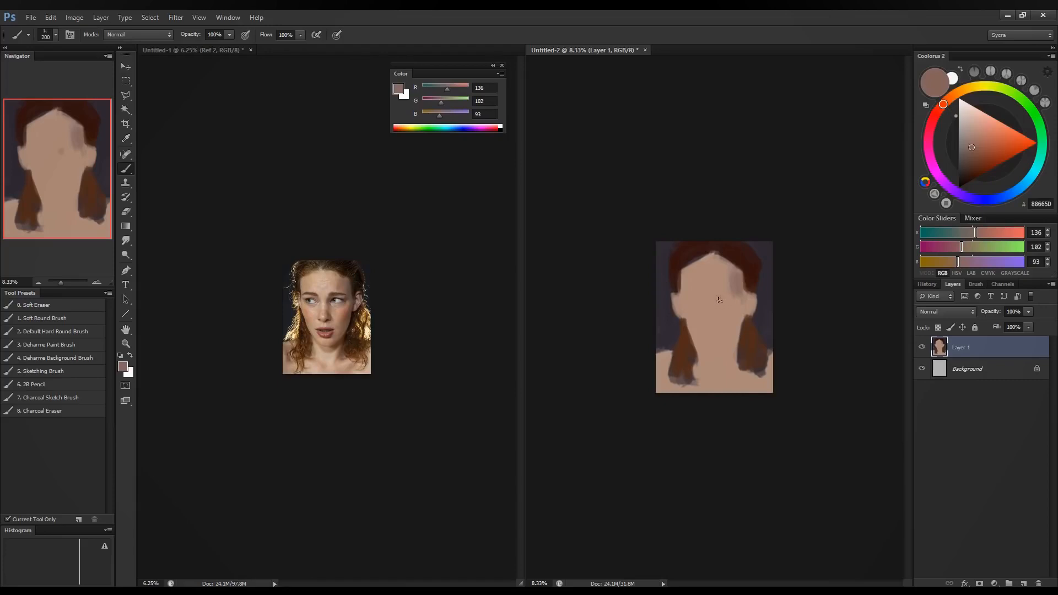
left_click_drag(719, 299, 729, 297)
mouse_move(680, 280)
left_mouse_down()
mouse_move(699, 335)
mouse_move(693, 294)
mouse_move(687, 306)
mouse_move(704, 303)
mouse_move(698, 295)
mouse_move(709, 307)
mouse_move(729, 300)
mouse_move(741, 321)
mouse_move(712, 334)
mouse_move(711, 316)
mouse_move(714, 331)
mouse_move(711, 322)
mouse_move(723, 327)
mouse_move(710, 324)
mouse_move(719, 327)
mouse_move(713, 303)
mouse_move(710, 334)
mouse_move(710, 312)
left_mouse_up()
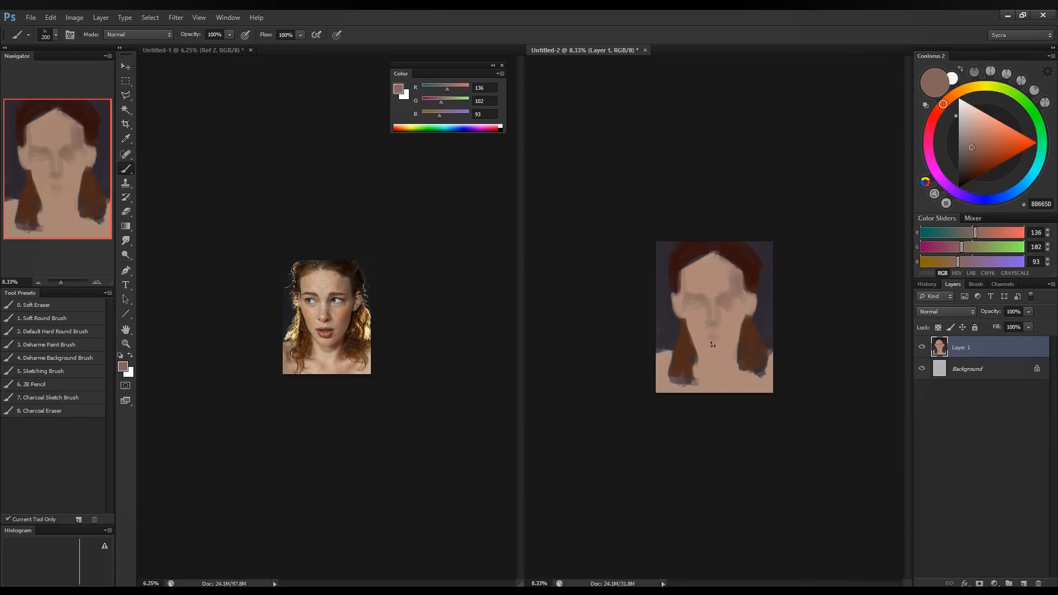
left_click_drag(700, 356, 702, 352)
Mix a yellowish tan and paint the area of the neck just below the chin.
mouse_move(975, 234)
left_mouse_down()
mouse_move(992, 233)
mouse_move(974, 249)
left_mouse_up()
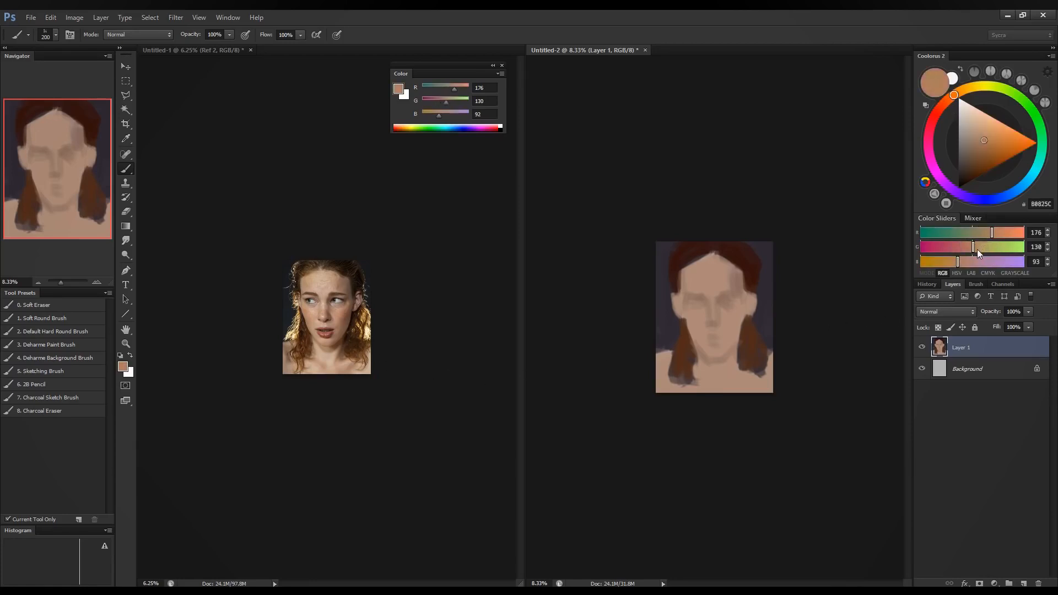
left_click_drag(961, 266, 986, 235)
left_click_drag(718, 370, 707, 364)
Mix a light skin tone of R 194, G 174, B 163 and paint highlights on the lower neck.
left_click(988, 261)
left_click(989, 248)
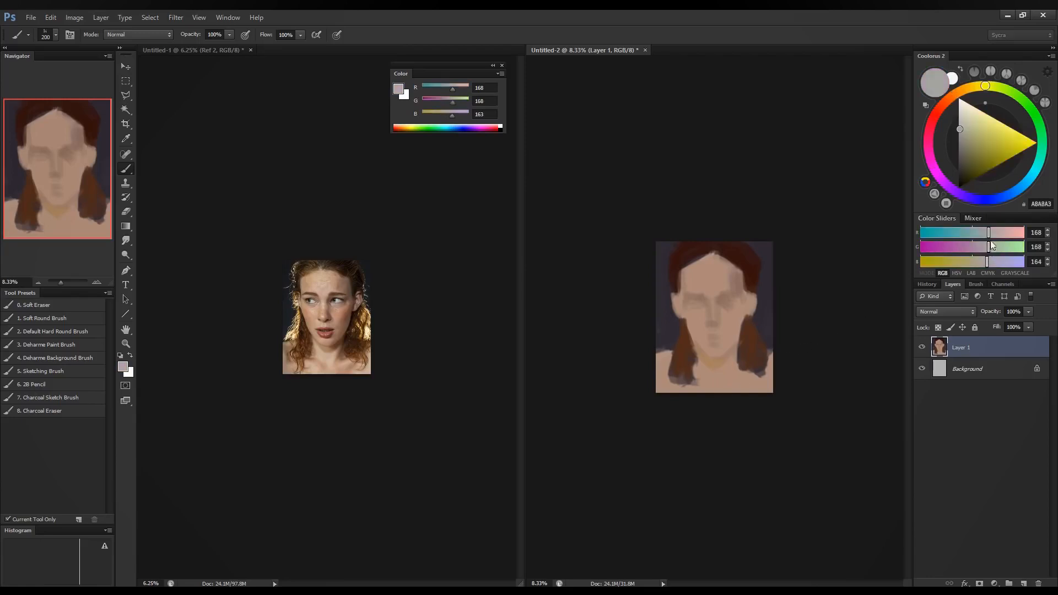
left_click(995, 234)
left_click(993, 249)
left_click(998, 234)
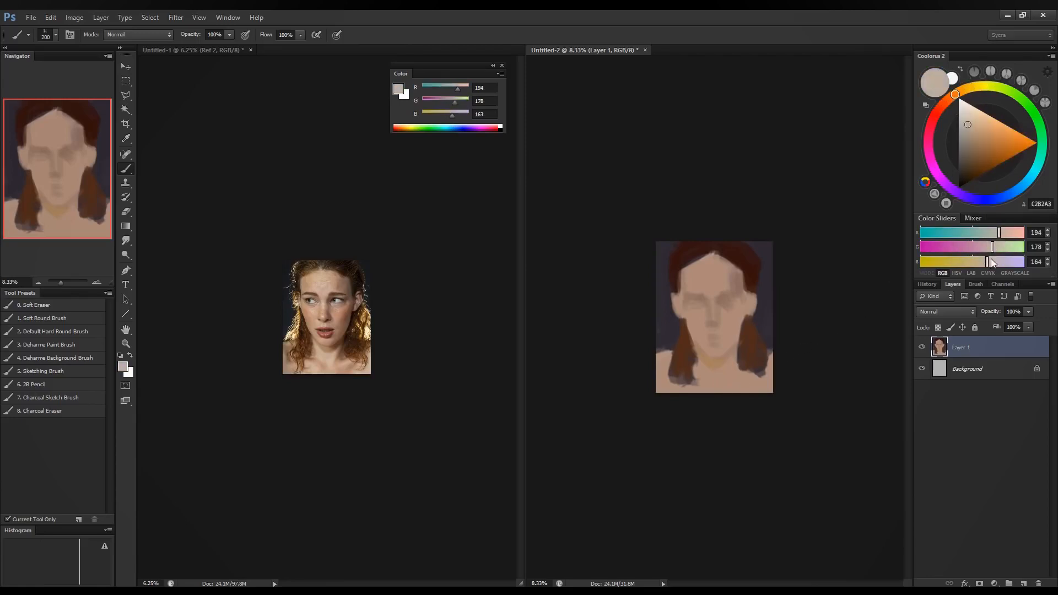
left_click(985, 263)
left_click(985, 247)
left_click(991, 249)
left_click(986, 262)
mouse_move(709, 383)
left_mouse_down()
mouse_move(702, 368)
mouse_move(713, 378)
mouse_move(724, 372)
left_mouse_up()
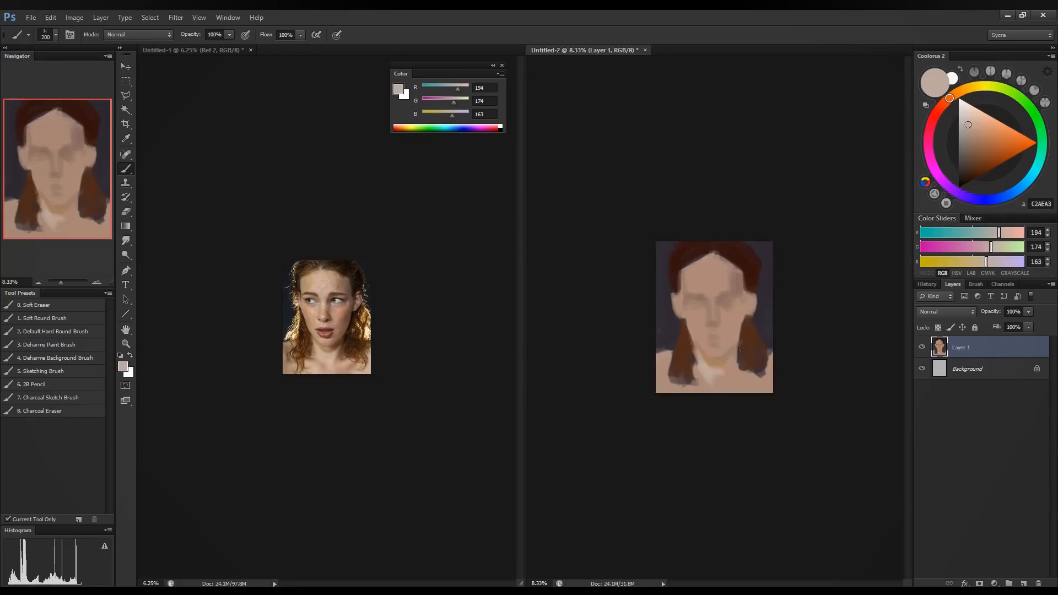
Blend the neck and shoulders with a sampled skin tone of R 179, G 149, B 135, and extend the right-hand hair with sampled brown.
left_click(718, 377, "alt")
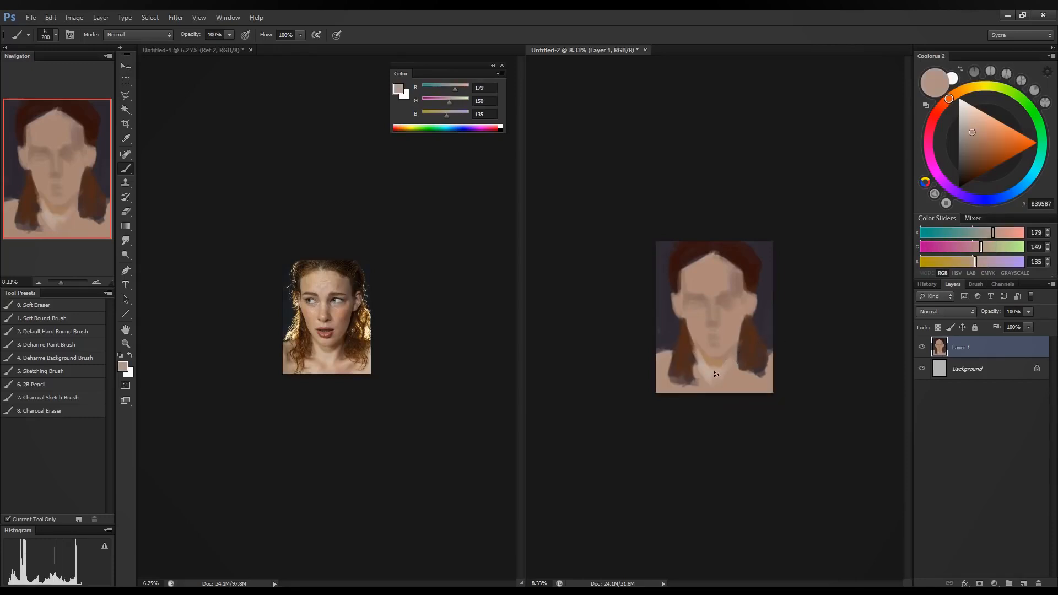
left_click_drag(709, 376, 696, 356)
left_click(690, 359, "alt")
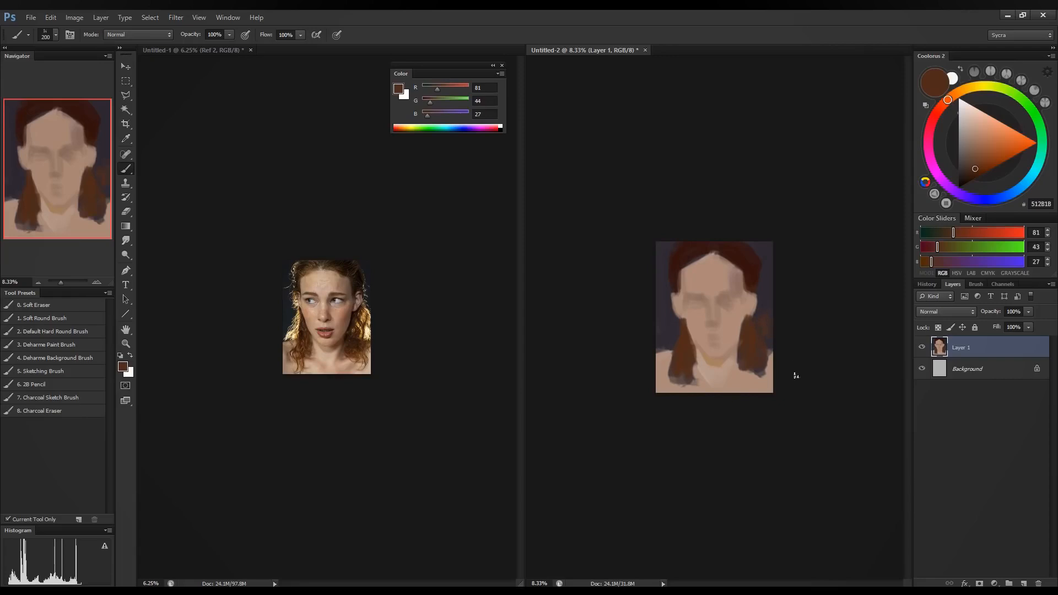
Mix a golden yellow of R 221, G 186, B 110 and paint highlights on both outer hair locks and the upper left-hand hair.
left_click(998, 236)
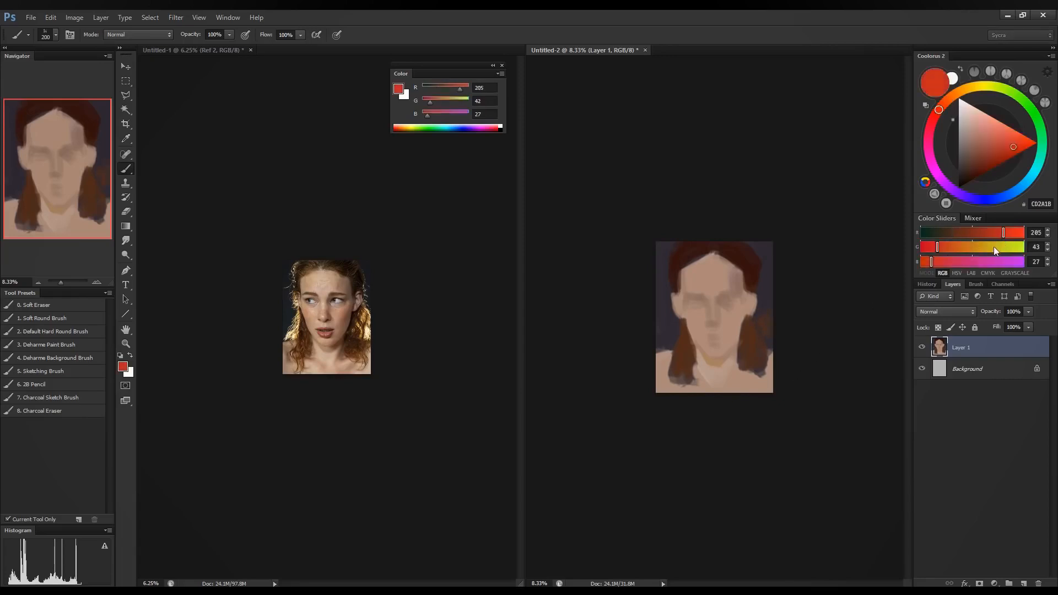
left_click(994, 247)
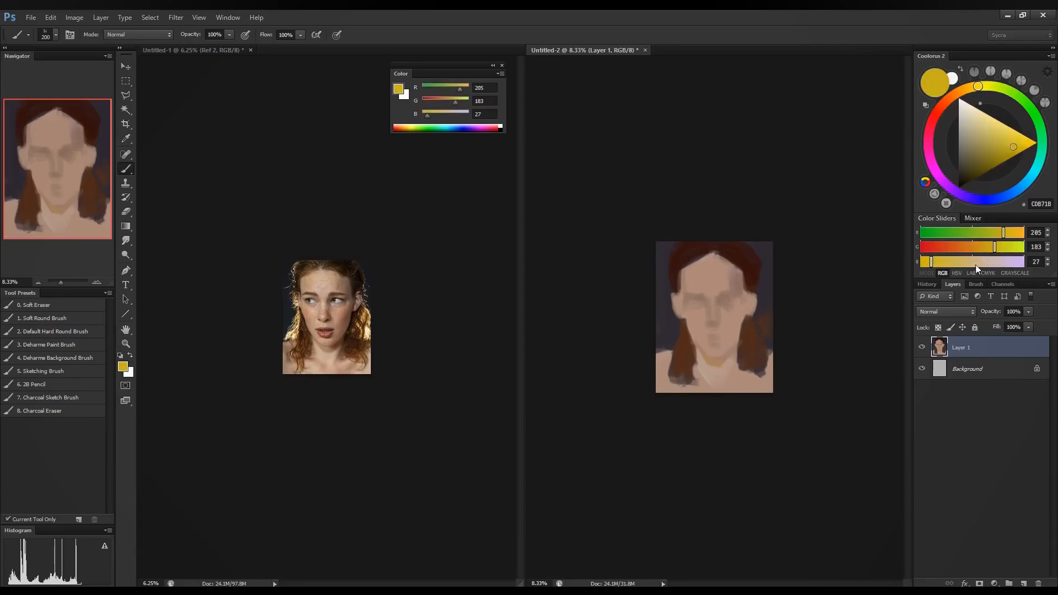
left_click(979, 262)
left_click(965, 262)
left_click(1000, 247)
left_click(1011, 232)
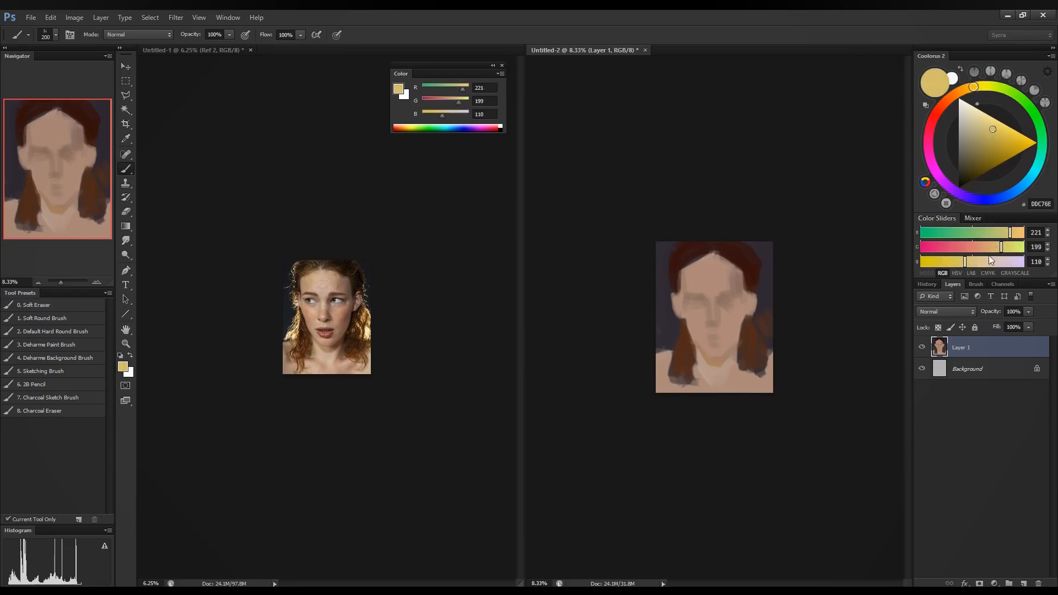
left_click(996, 247)
mouse_move(758, 329)
left_mouse_down()
mouse_move(757, 339)
mouse_move(760, 311)
mouse_move(767, 343)
mouse_move(771, 322)
left_mouse_up()
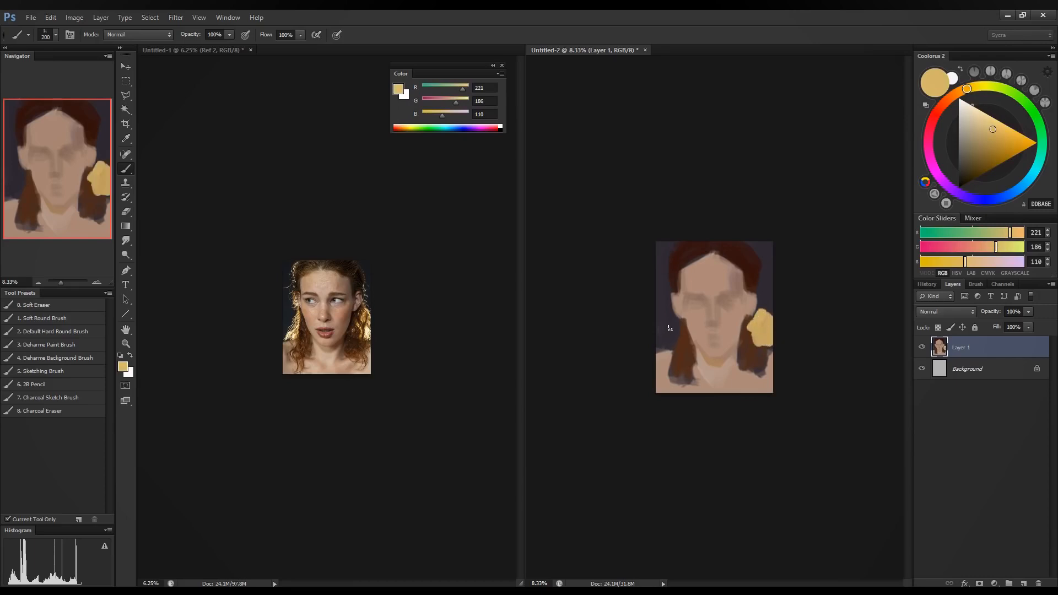
mouse_move(669, 328)
left_mouse_down()
mouse_move(678, 320)
mouse_move(661, 347)
mouse_move(677, 321)
left_mouse_up()
left_click_drag(678, 245, 675, 271)
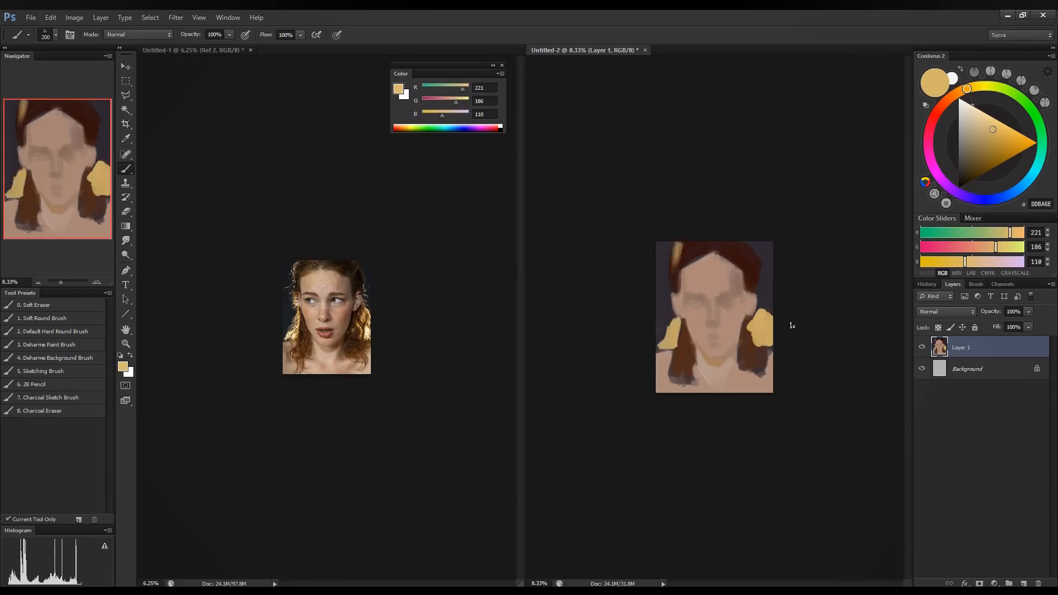
Mix a pale cream of R 237, G 221, B 186 and paint the brightest highlights inside the golden patches of both hair locks.
left_click(1017, 234)
left_click(1010, 250)
left_click(996, 264)
left_click_drag(997, 264, 997, 264)
mouse_move(763, 330)
left_mouse_down()
mouse_move(764, 345)
mouse_move(777, 342)
mouse_move(764, 339)
mouse_move(770, 326)
mouse_move(759, 329)
left_mouse_up()
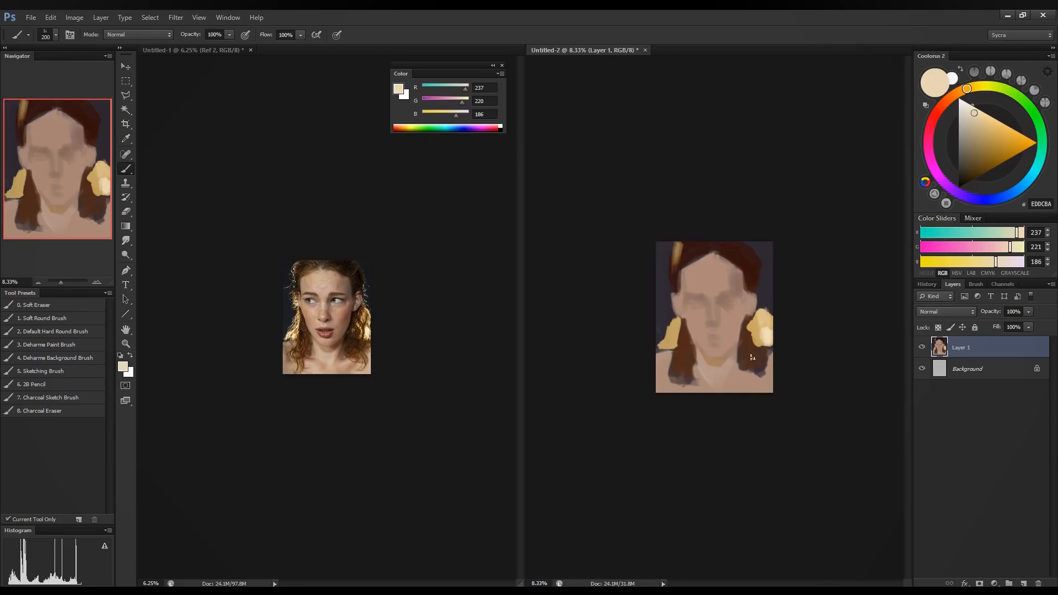
mouse_move(671, 338)
left_mouse_down()
mouse_move(673, 328)
mouse_move(669, 341)
left_mouse_up()
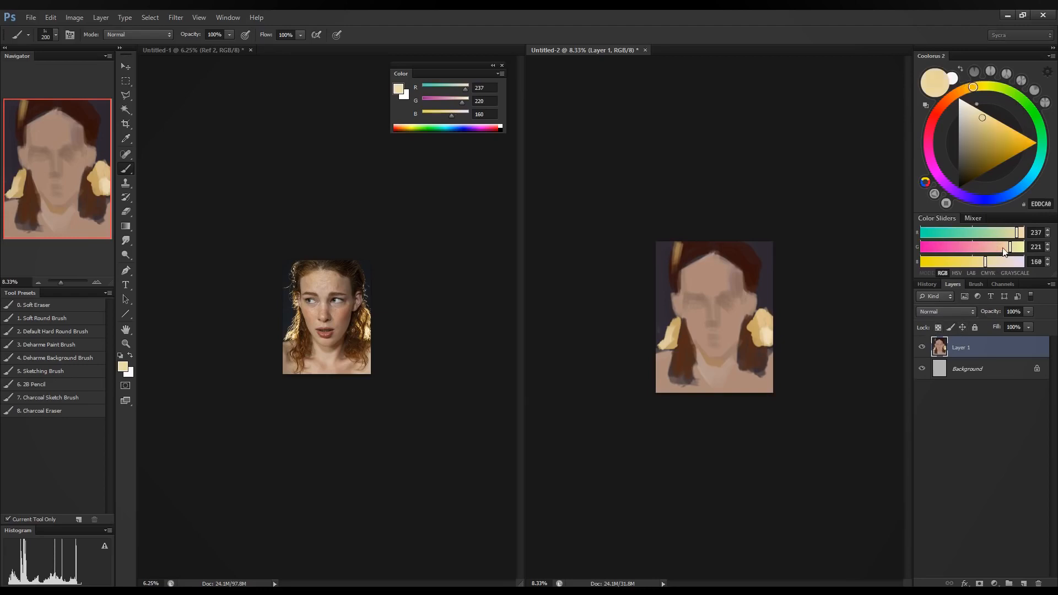
left_click_drag(1010, 247, 996, 247)
Mix a mid brown of R 140, G 98, B 64 from the sampled hair colour and blend the right-hand lock's golden edge.
left_click(747, 346, "alt")
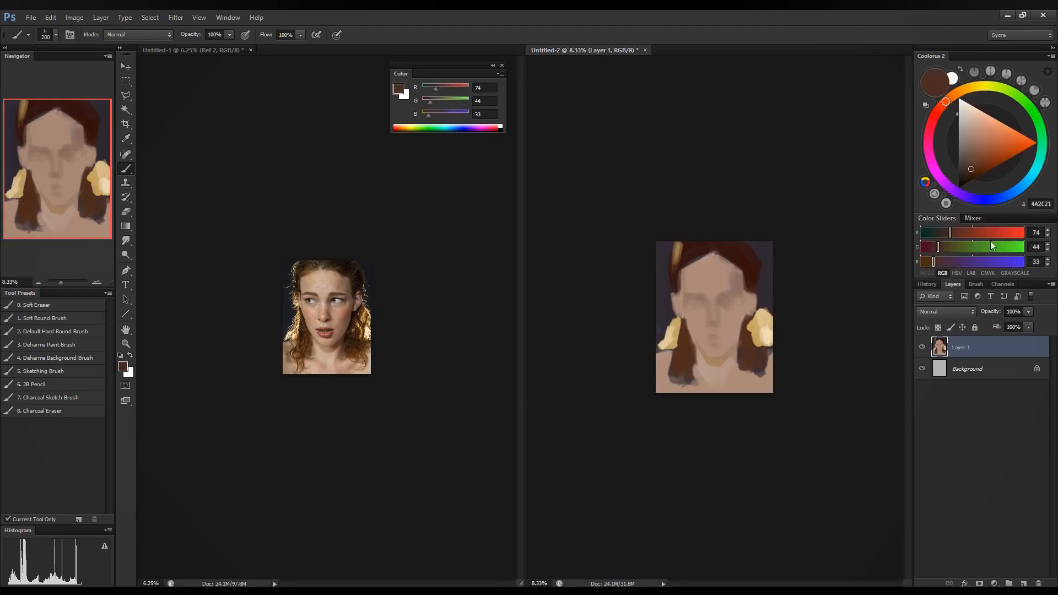
left_click(946, 262)
left_click(957, 249)
left_click(966, 236)
left_click_drag(967, 236, 977, 235)
left_click(960, 246)
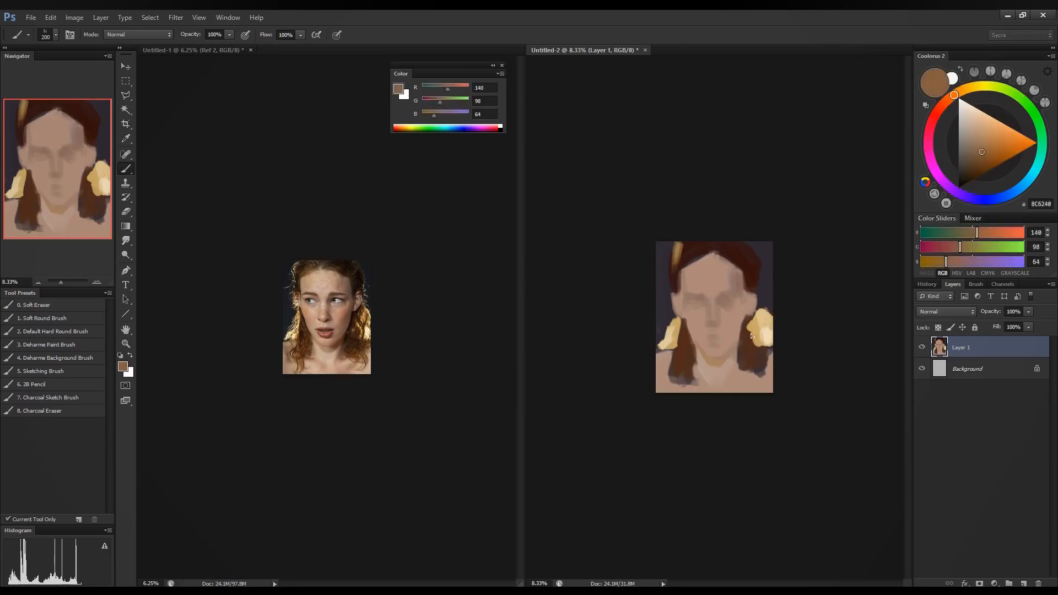
mouse_move(757, 320)
left_mouse_down()
mouse_move(756, 352)
mouse_move(745, 330)
mouse_move(767, 332)
mouse_move(760, 312)
mouse_move(766, 332)
mouse_move(755, 351)
left_mouse_up()
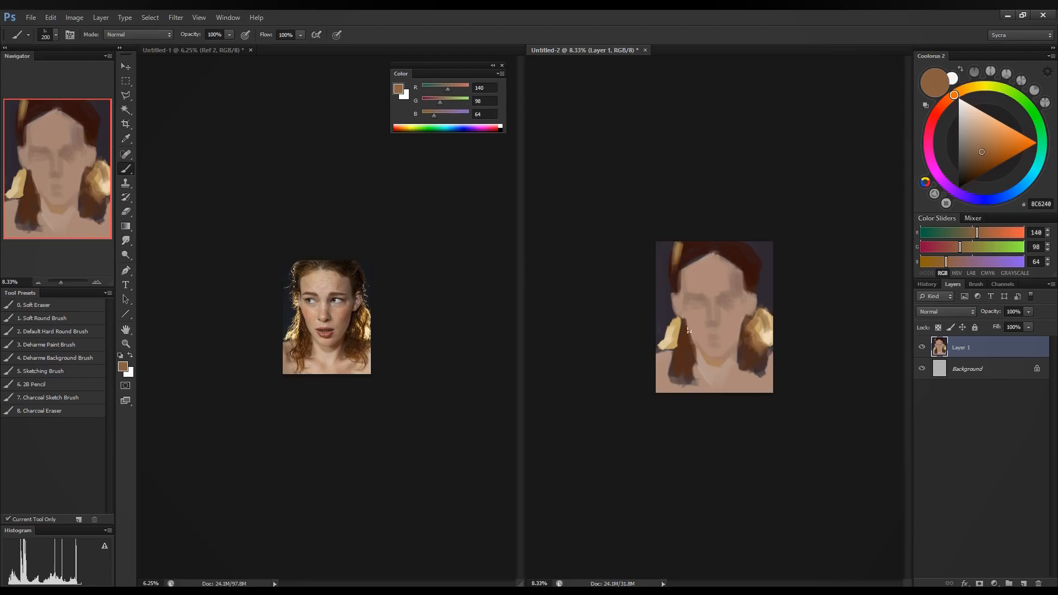
Paint mid-brown transitions on the left-hand lock, the hairline above the forehead and the hair beside the left-hand temple.
mouse_move(682, 321)
left_mouse_down()
mouse_move(675, 351)
mouse_move(681, 334)
left_mouse_up()
left_click_drag(689, 260, 703, 249)
mouse_move(705, 250)
left_mouse_down()
mouse_move(684, 263)
mouse_move(728, 247)
mouse_move(677, 244)
mouse_move(676, 291)
left_mouse_up()
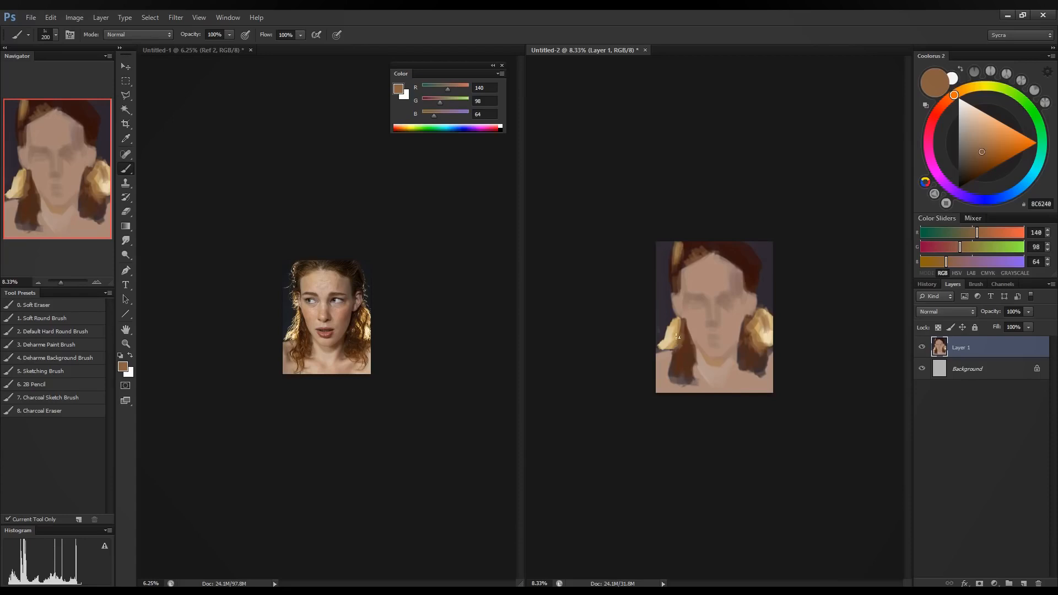
left_click_drag(672, 341, 663, 353)
Mix an orange brown of R 125, G 66, B 25 and paint warm patches in the lower part of both hair locks.
left_click(685, 366, "alt")
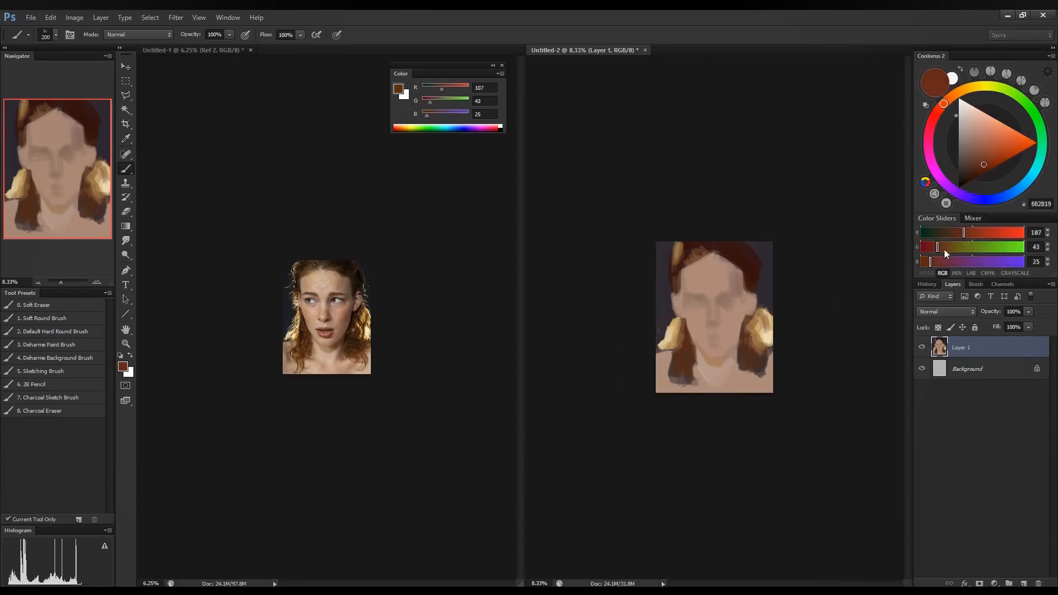
left_click_drag(943, 249, 970, 236)
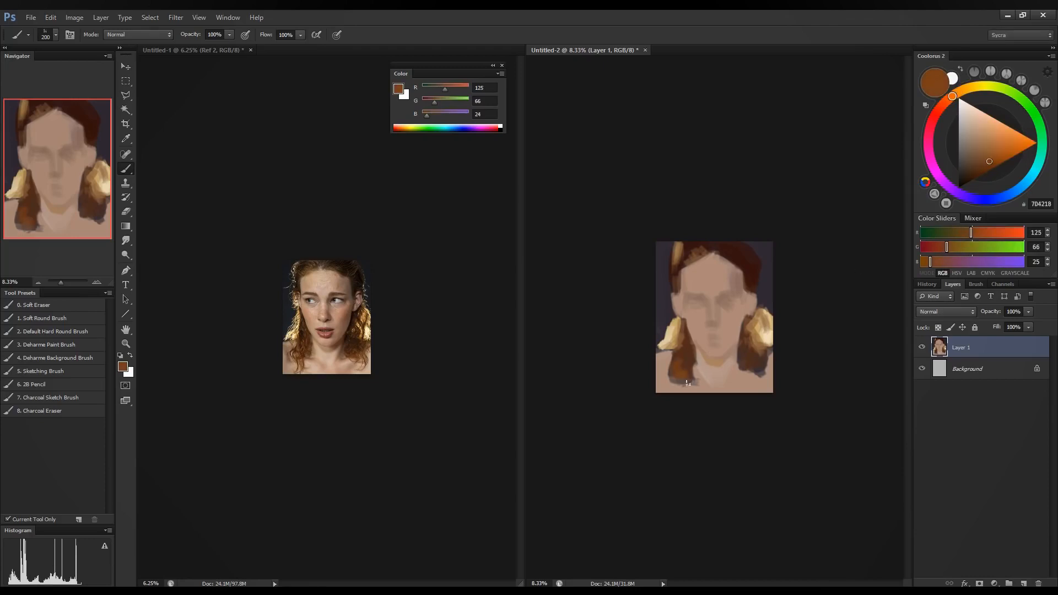
left_click(683, 388)
left_click_drag(745, 358, 763, 379)
Sample browns of R 74, G 44, B 33 and R 54, G 18, B 12 to darken the right-hand lock and hair side.
left_click(749, 344, "alt")
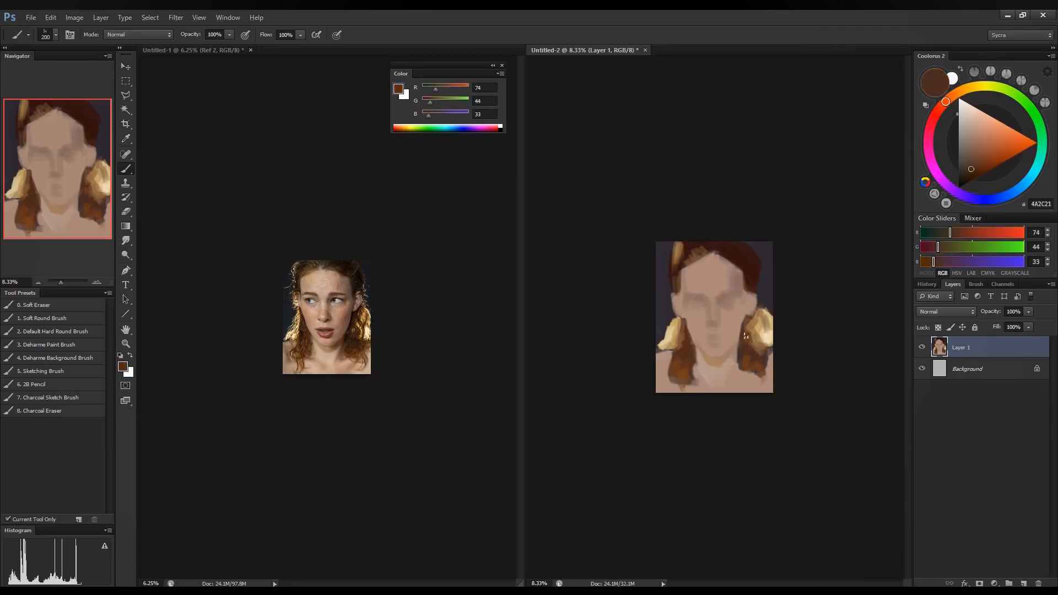
left_click(748, 325)
mouse_move(754, 324)
left_mouse_down()
mouse_move(761, 317)
mouse_move(763, 330)
left_mouse_up()
left_click(758, 269, "alt")
left_click_drag(759, 268, 743, 323)
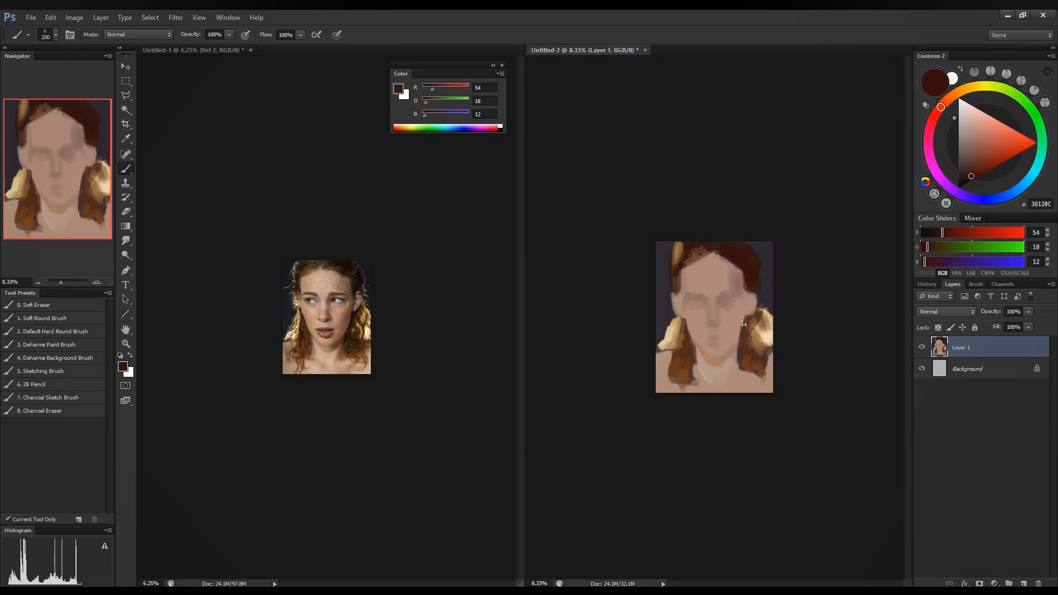
Reduce the brush to 100 px, mix a dark brown of R 52, G 29, B 8 and paint the hair above the forehead.
left_click(744, 284, "alt")
key("bracketleft")
key("bracketleft")
key("bracketleft")
left_click_drag(944, 234, 940, 234)
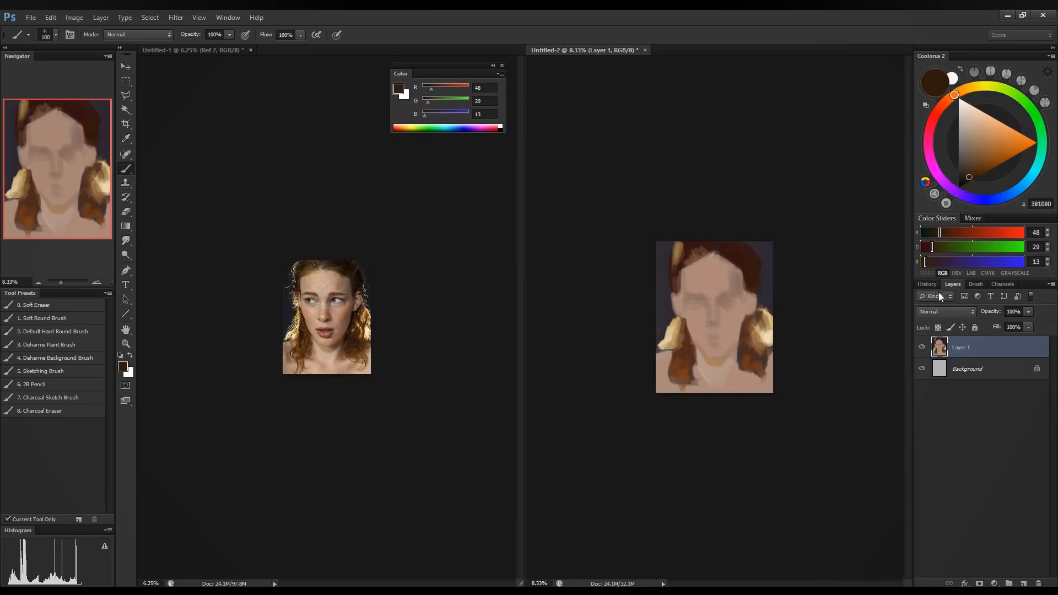
left_click_drag(925, 264, 941, 236)
left_click_drag(735, 266, 730, 262)
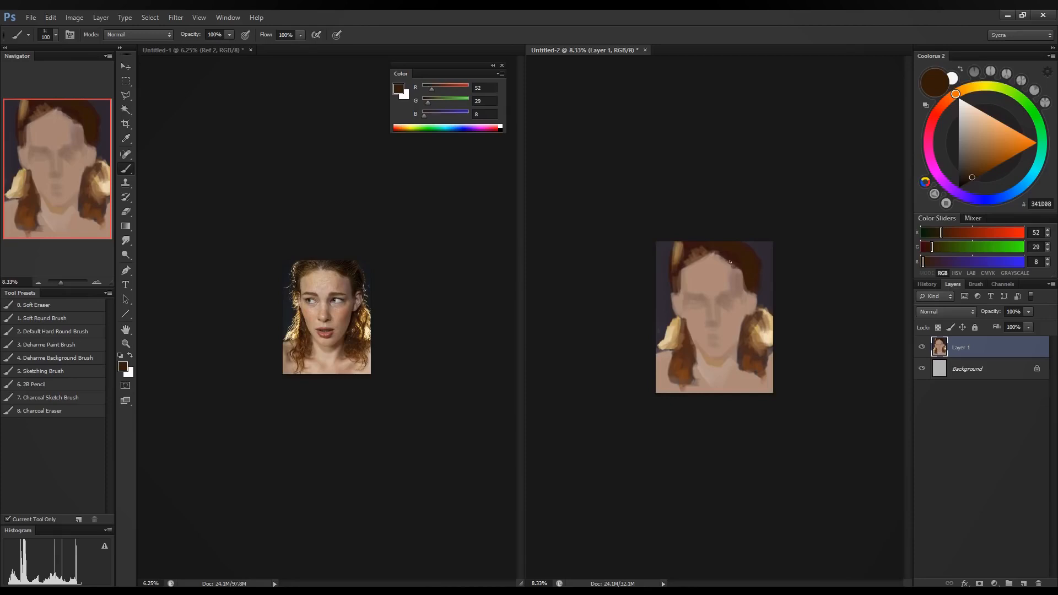
Soften the hairline at the top of the forehead with browns sampled along it, including R 97, G 68, B 51.
left_click(735, 265, "alt")
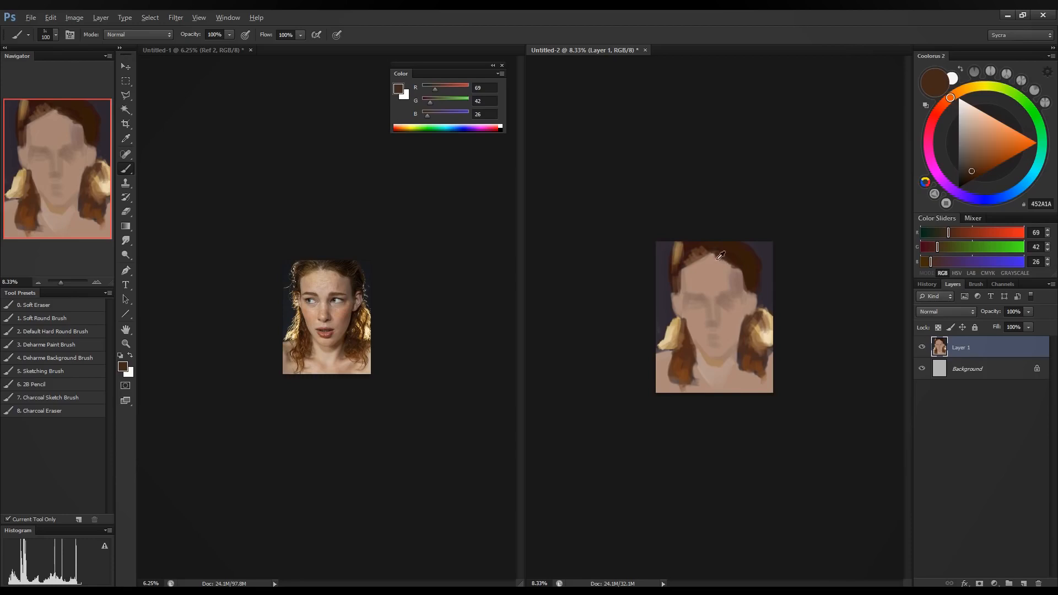
left_click(727, 259, "alt")
left_click(717, 256, "alt")
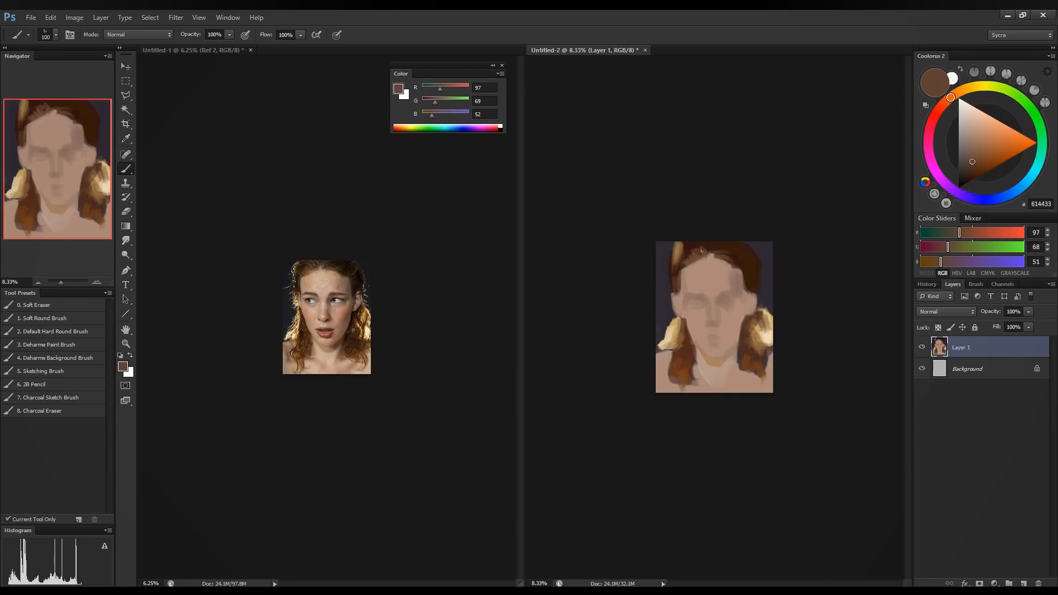
left_click_drag(709, 252, 729, 249)
Refine the forehead's hairline and right-hand shadow edge with sampled skin tones, including R 173, G 138, B 121, and dark brown.
left_click(702, 267, "alt")
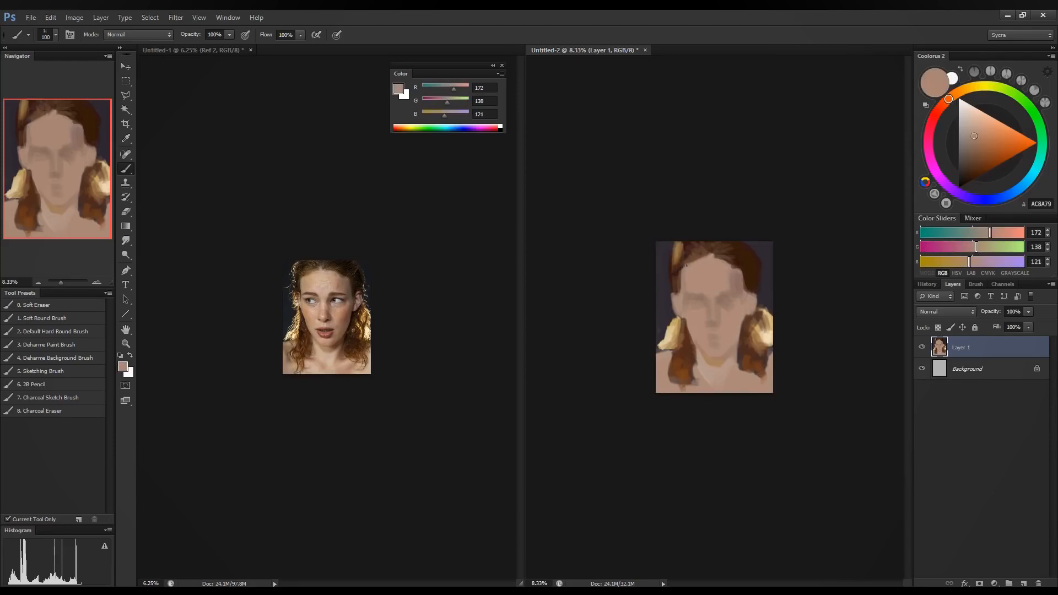
left_click_drag(699, 259, 681, 265)
left_click(740, 272, "alt")
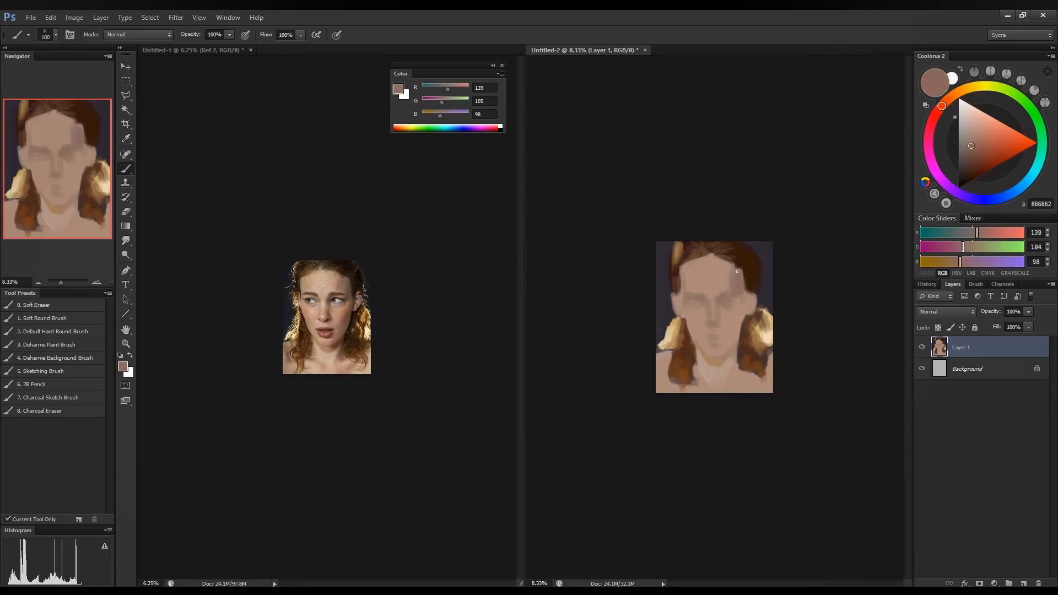
left_click(730, 286, "alt")
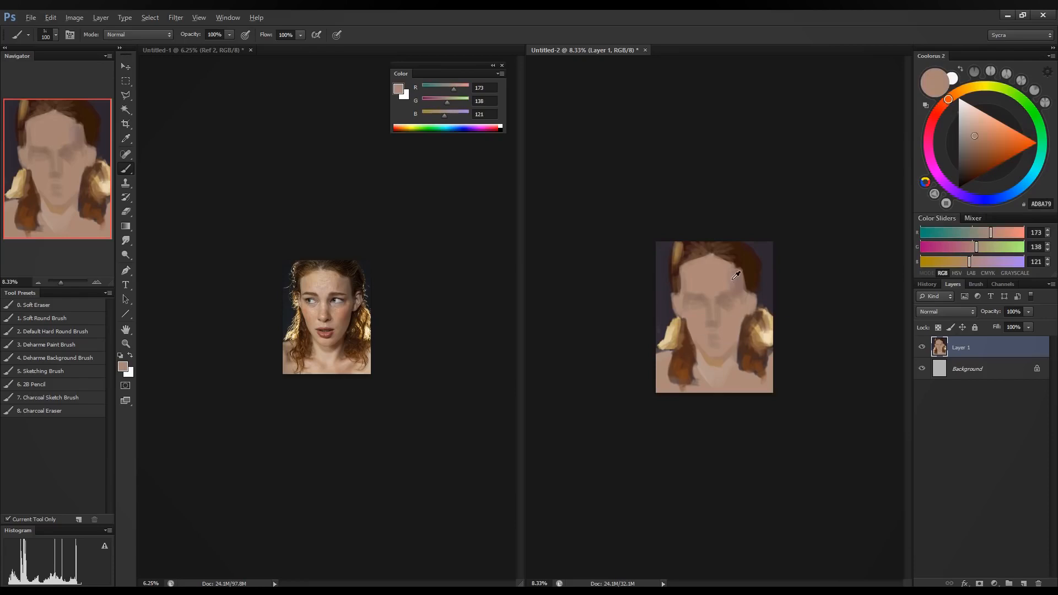
left_click(733, 277, "alt")
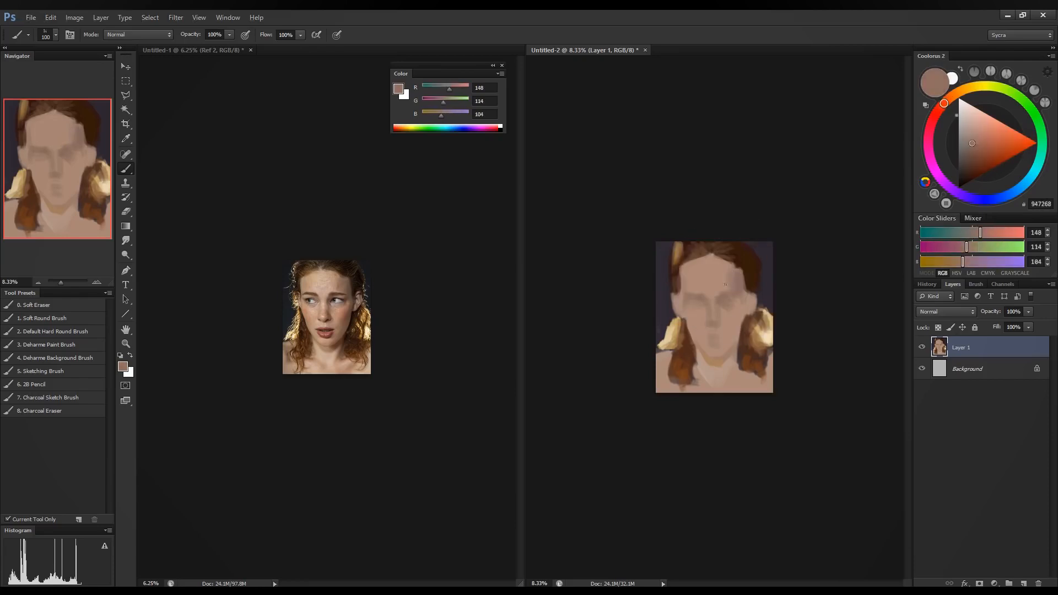
left_click(728, 278, "alt")
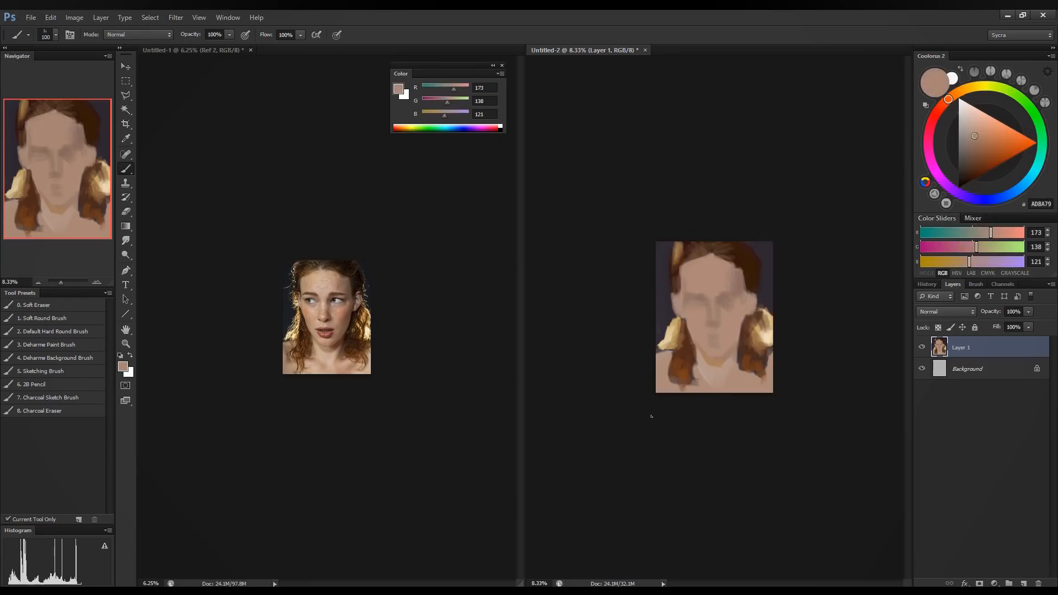
left_click(739, 249, "alt")
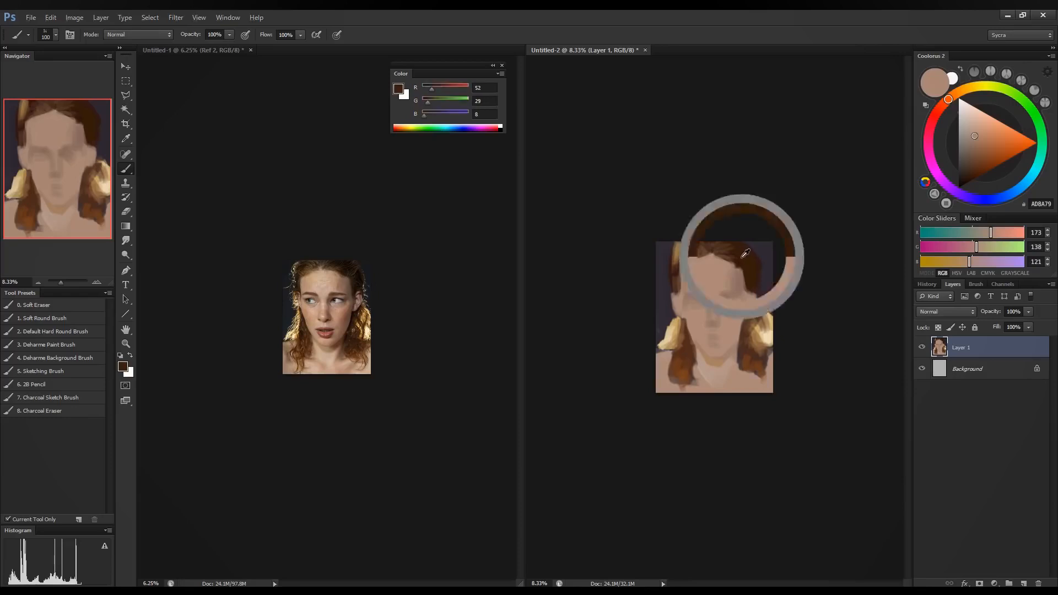
Reduce the brush to 80 px and paint cream highlights of R 220, G 198, B 152 along the left-hand hair, trimming its edge with the background colour.
left_click(669, 257, "alt")
left_click(674, 330, "alt")
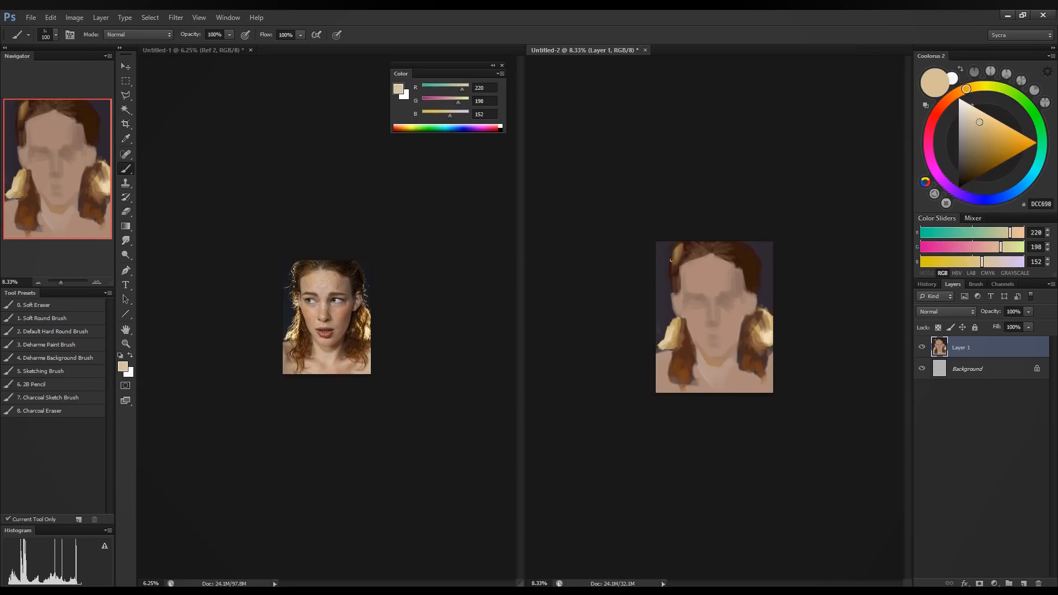
key("bracketleft")
mouse_move(673, 304)
left_mouse_down()
mouse_move(678, 318)
mouse_move(669, 302)
mouse_move(677, 317)
mouse_move(662, 342)
left_mouse_up()
left_click(678, 282, "alt")
left_click(665, 312, "alt")
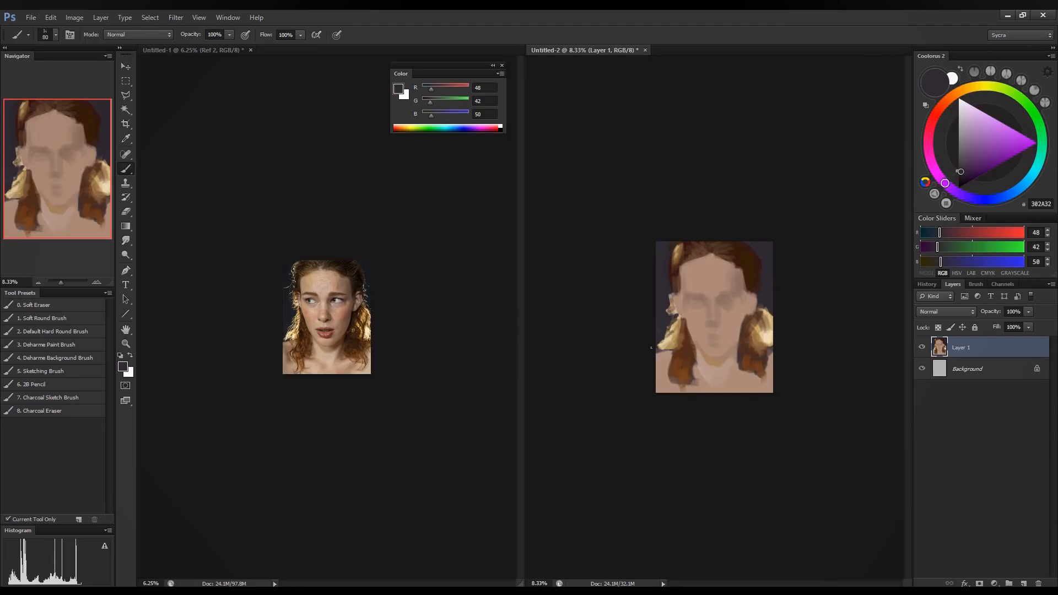
Break up the right-hand lock's highlight with sampled tans and a golden brown mixed at R 175, G 130, B 81.
left_click(755, 322, "alt")
left_click_drag(763, 334, 760, 319)
left_click(770, 318, "alt")
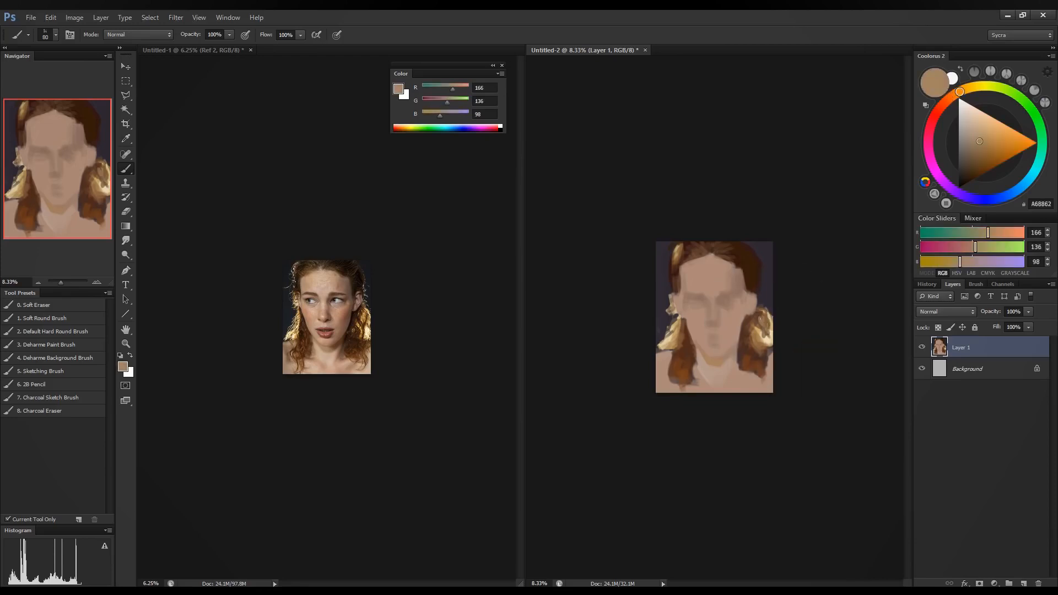
left_click(760, 335, "alt")
left_click_drag(990, 232, 992, 232)
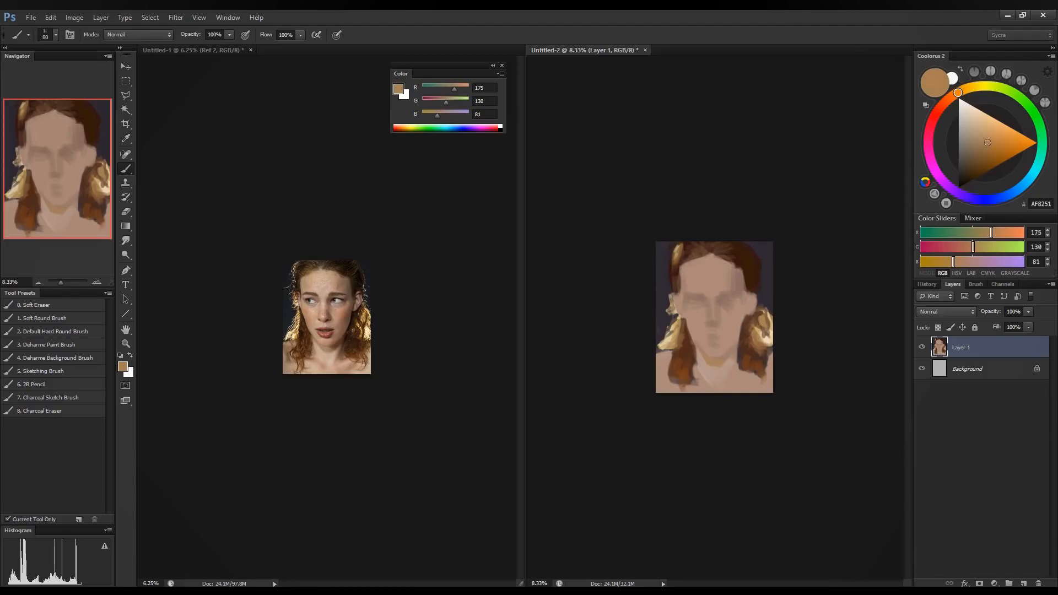
left_click_drag(758, 324, 755, 315)
Mix dark browns of R 76, G 40, B 25 and R 63, G 24, B 14 and paint strands through the right-hand lock.
left_click(753, 316, "alt")
left_click(753, 325, "alt")
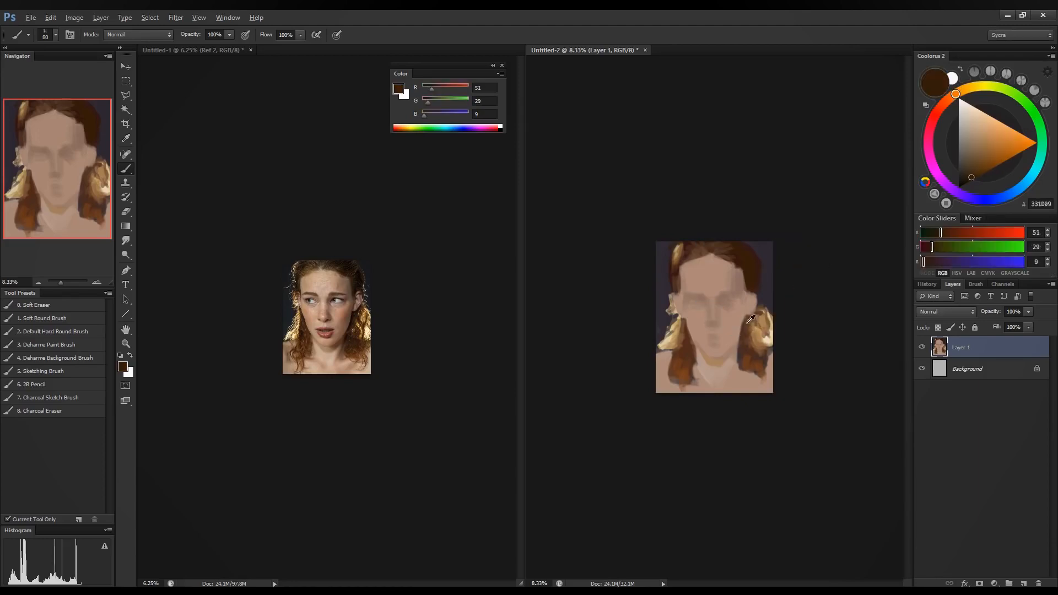
left_click_drag(941, 249, 948, 234)
left_click(951, 234)
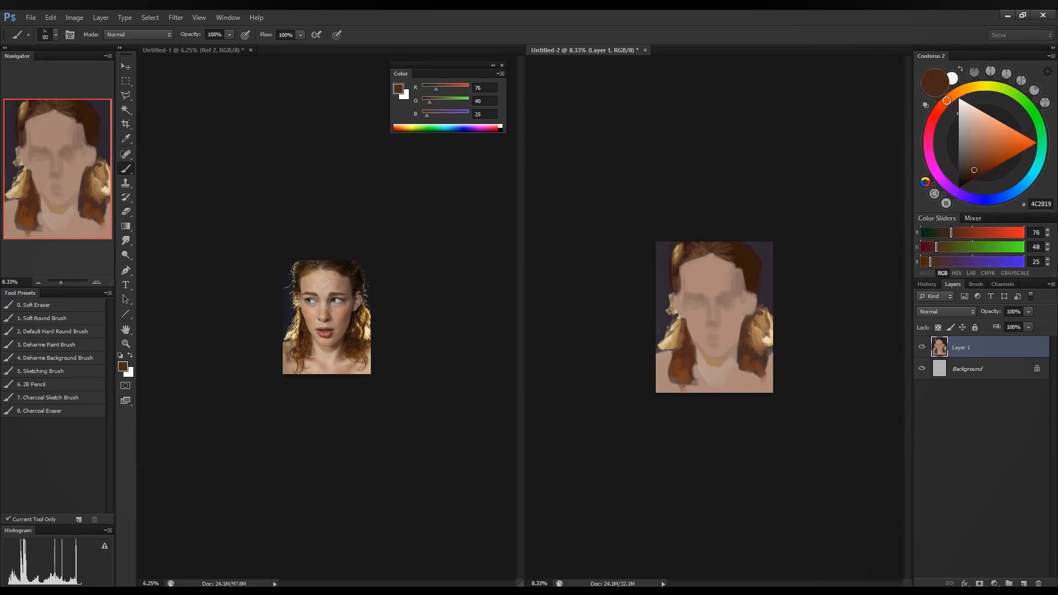
left_click_drag(751, 346, 753, 339)
left_click(926, 262)
left_click(929, 246)
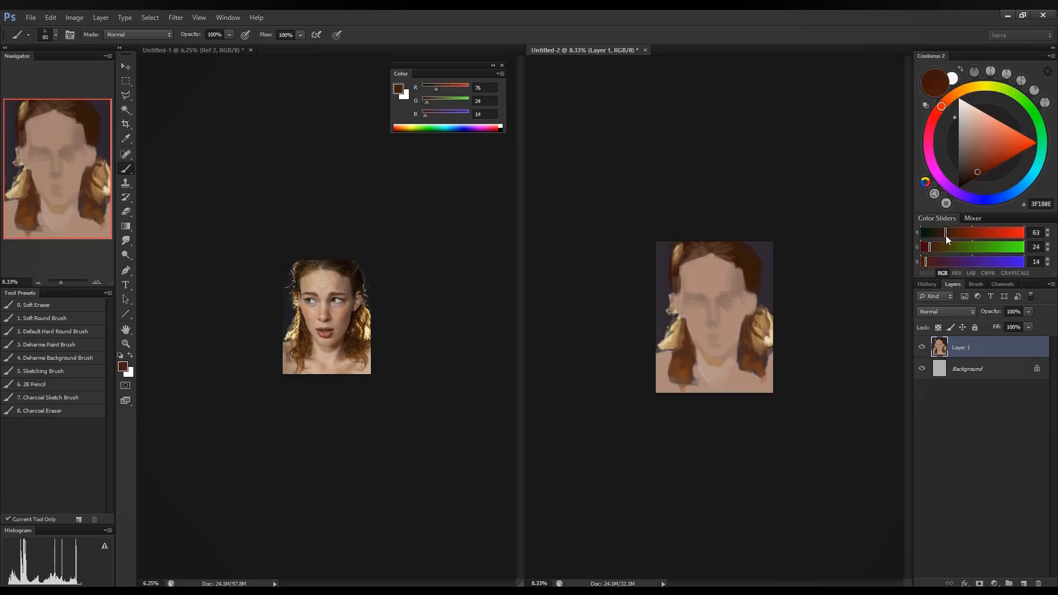
left_click(946, 232)
left_click_drag(749, 346, 765, 314)
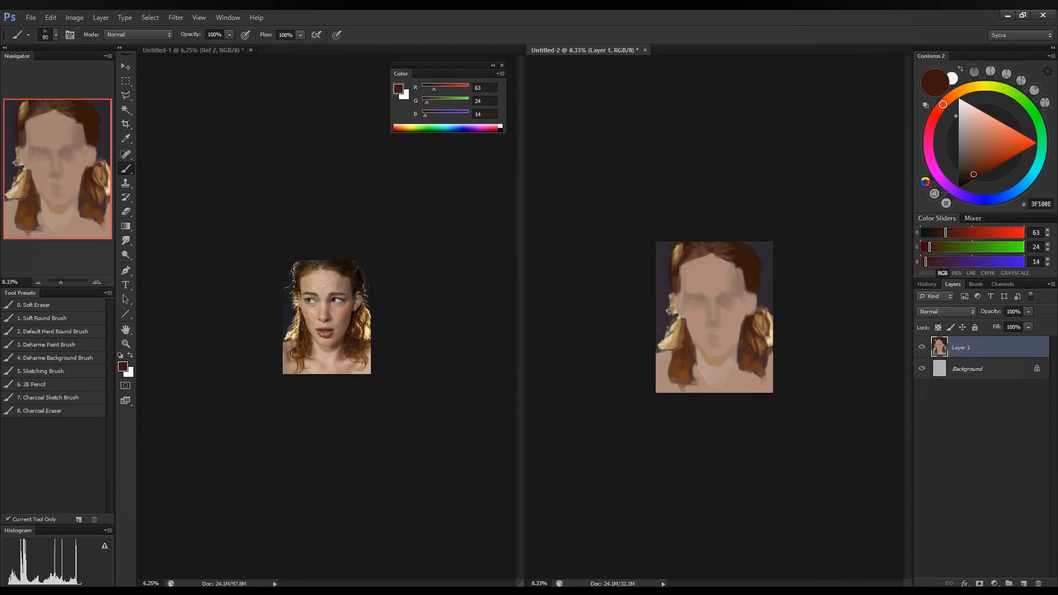
Darken strands in the left-hand lock and refine its outer edge with sampled background and skin colours.
mouse_move(676, 329)
left_mouse_down()
mouse_move(683, 351)
mouse_move(675, 327)
mouse_move(680, 335)
left_mouse_up()
left_click(661, 325, "alt")
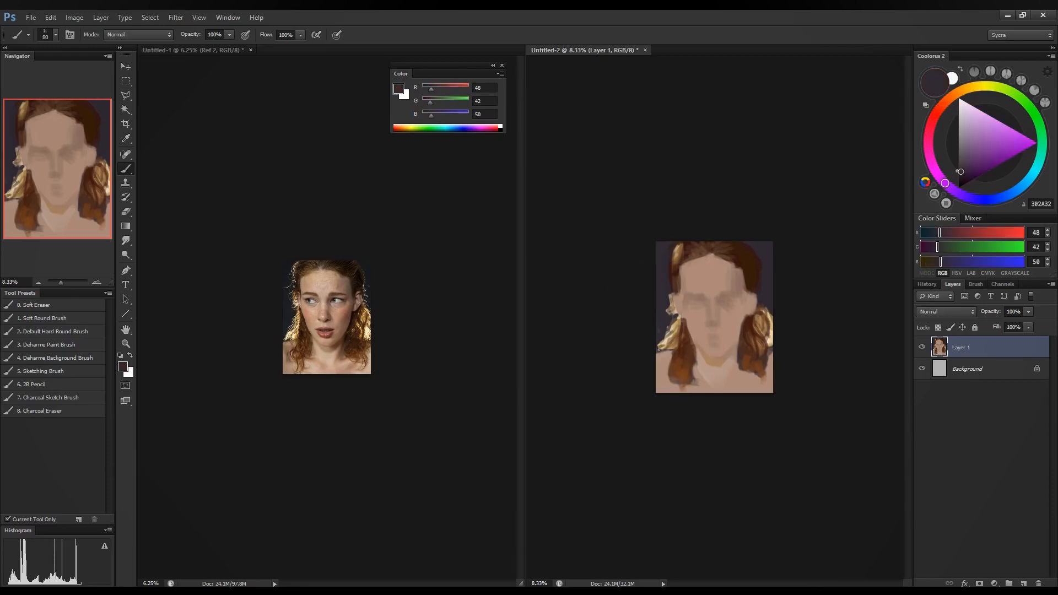
left_click(663, 349, "alt")
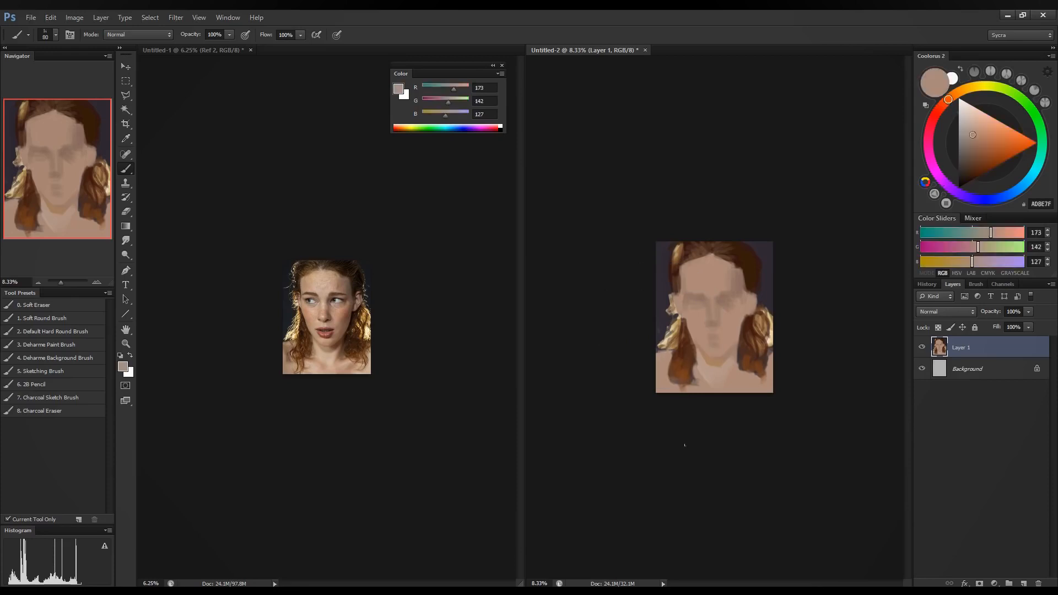
Mix a lighter skin tone of R 184, G 160, B 140 and brighten the forehead, enlarging the brush to 300 px.
left_click(712, 373, "alt")
left_click(714, 274, "alt")
left_click(995, 236)
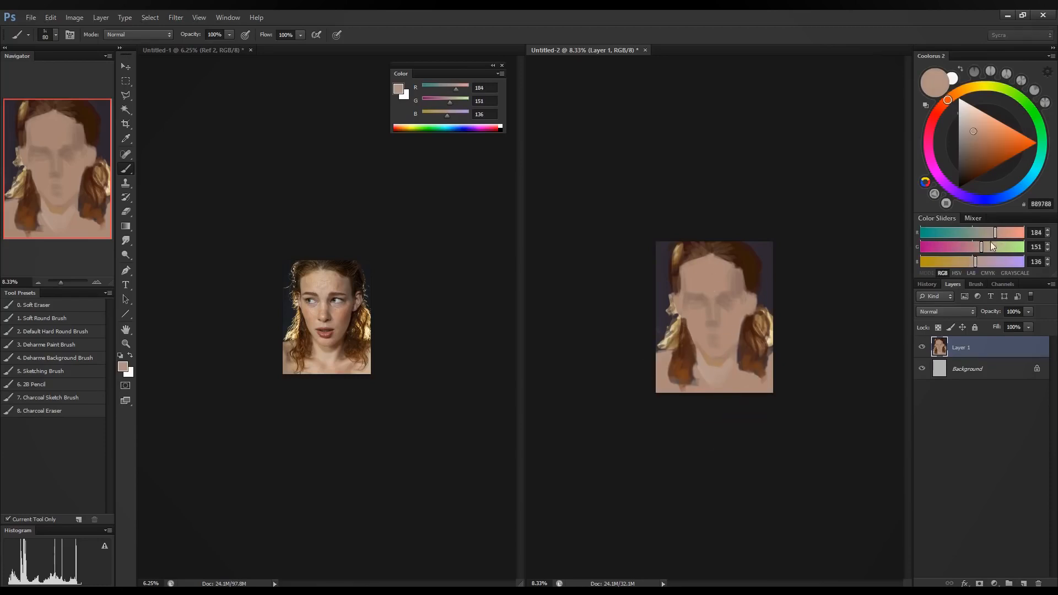
left_click(985, 249)
left_click(977, 262)
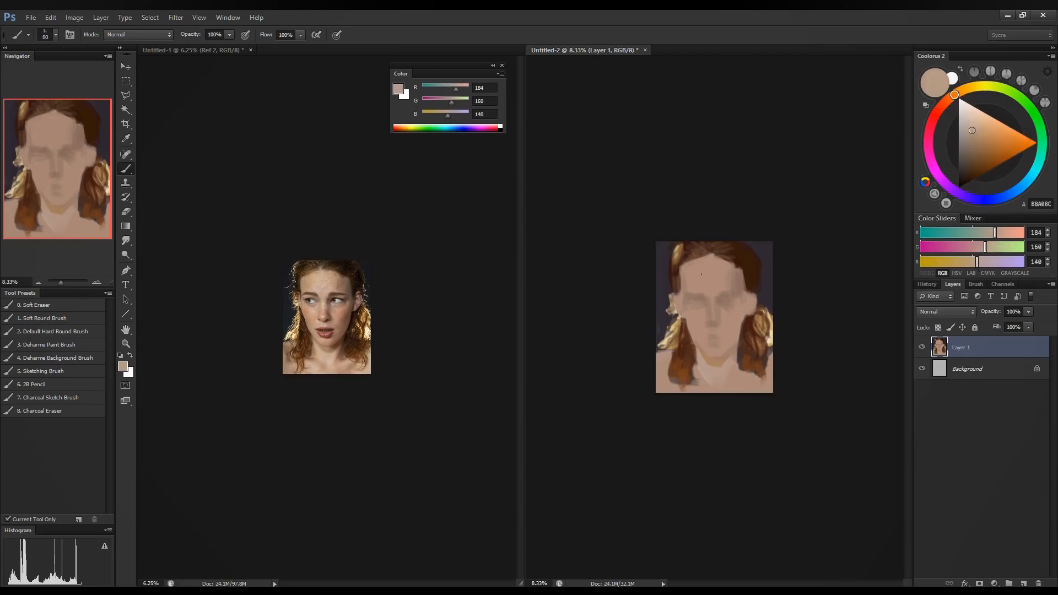
mouse_move(702, 274)
left_mouse_down()
mouse_move(709, 278)
mouse_move(704, 268)
left_mouse_up()
key("bracketright")
key("bracketright")
key("bracketright")
key("bracketright")
key("bracketright")
key("bracketright")
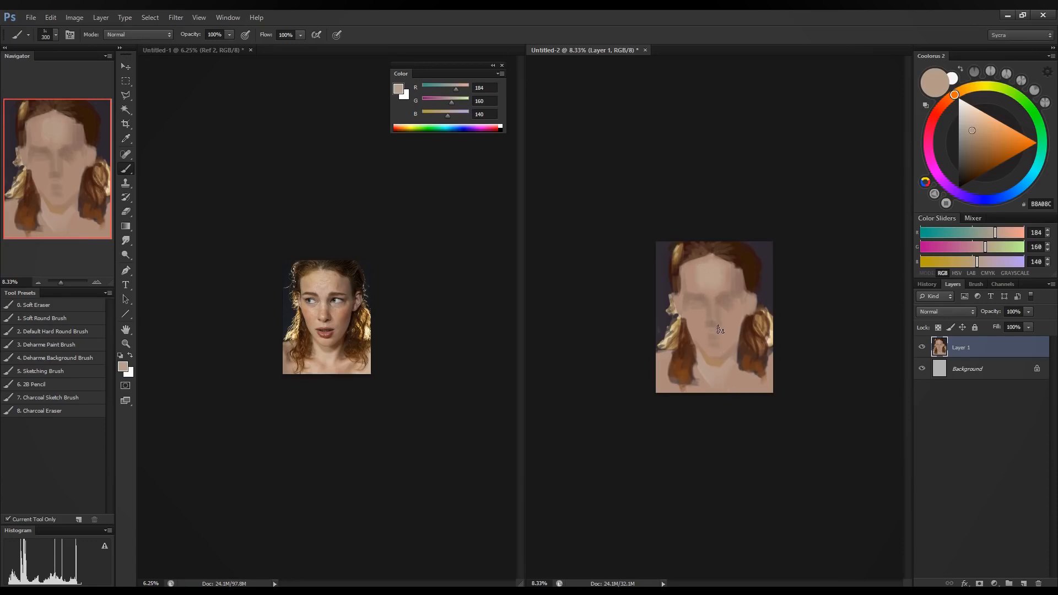
Reduce the brush to 125 px and shade the right side of the forehead, cheek and jaw with R 134, G 103, B 89.
key("bracketleft")
key("bracketleft")
key("bracketleft")
key("bracketleft")
key("bracketleft")
left_click(751, 288, "alt")
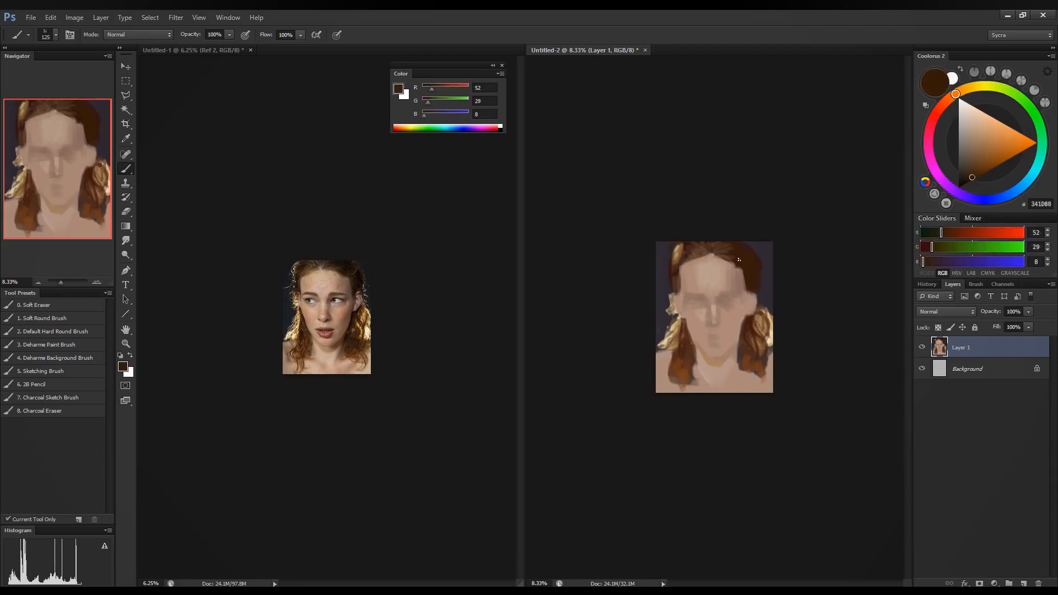
left_click(732, 279, "alt")
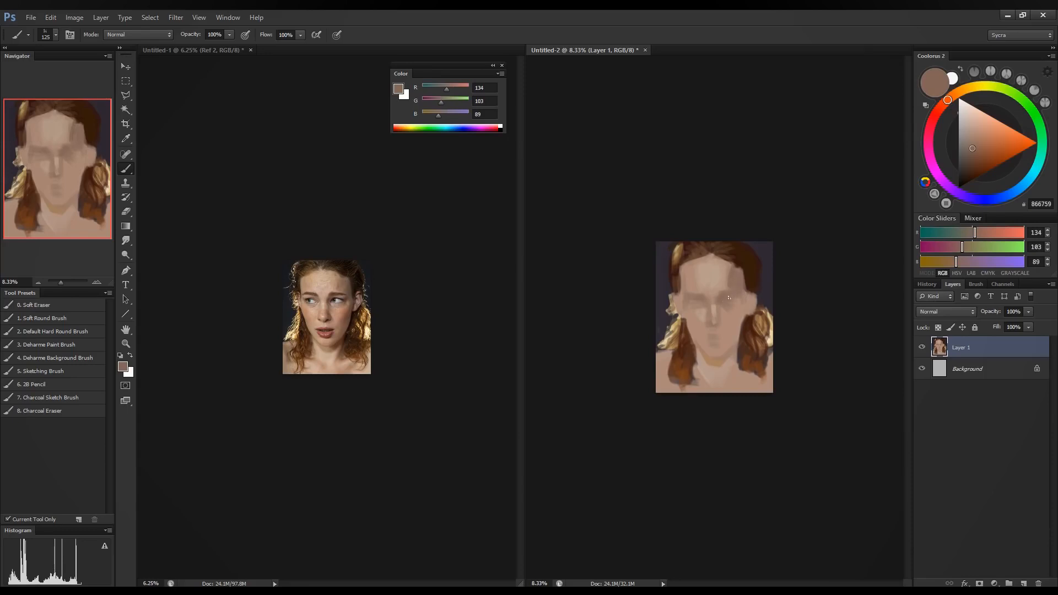
left_click_drag(739, 301, 737, 344)
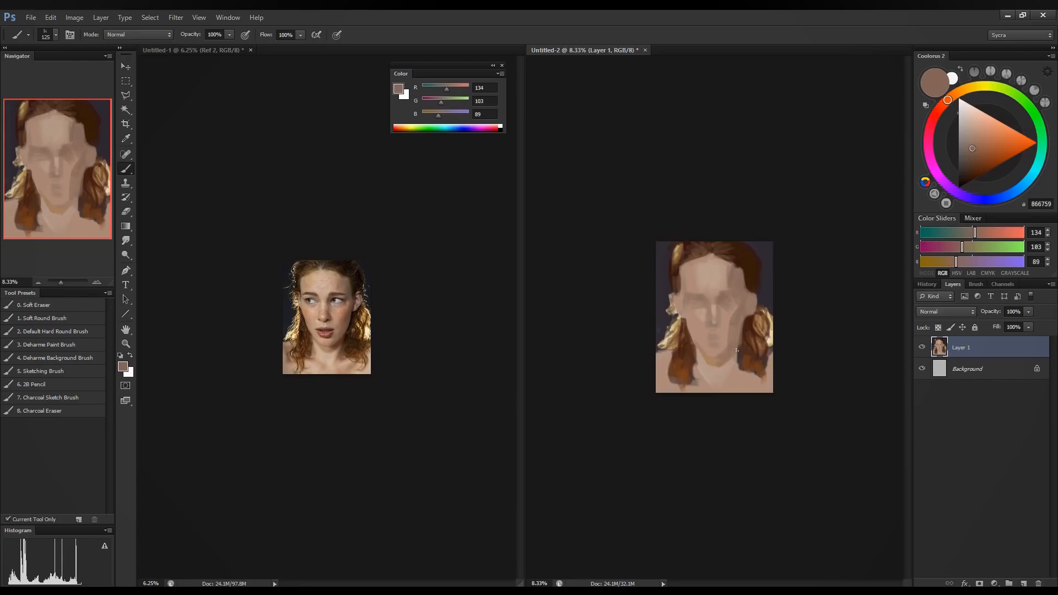
Mix reddish browns, including R 137, G 67, B 33 and R 101, G 48, B 33, and paint the shadow under the right-hand jaw.
left_click(753, 332, "alt")
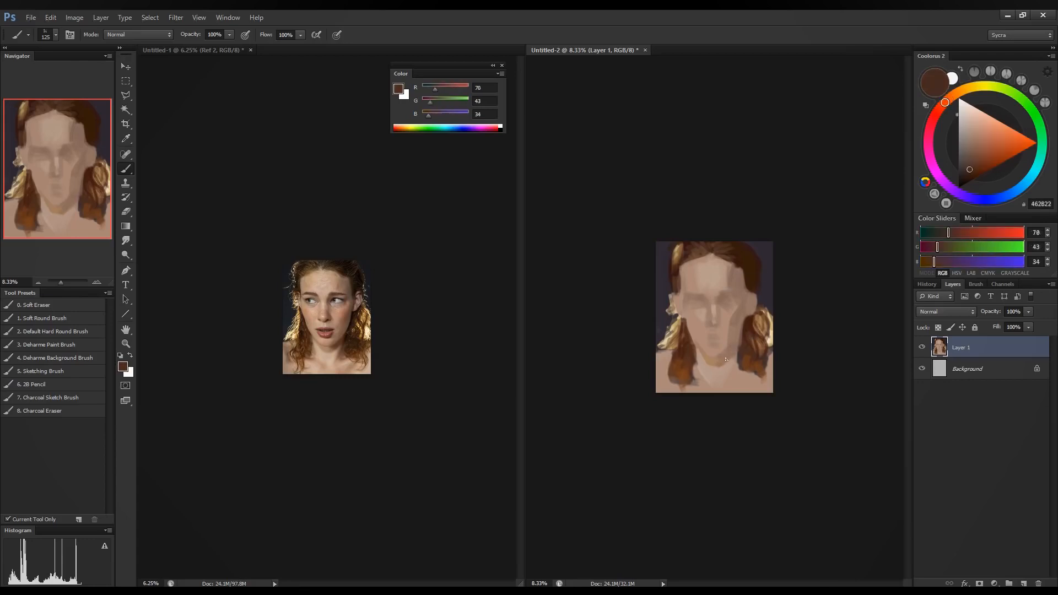
left_click_drag(726, 359, 736, 351)
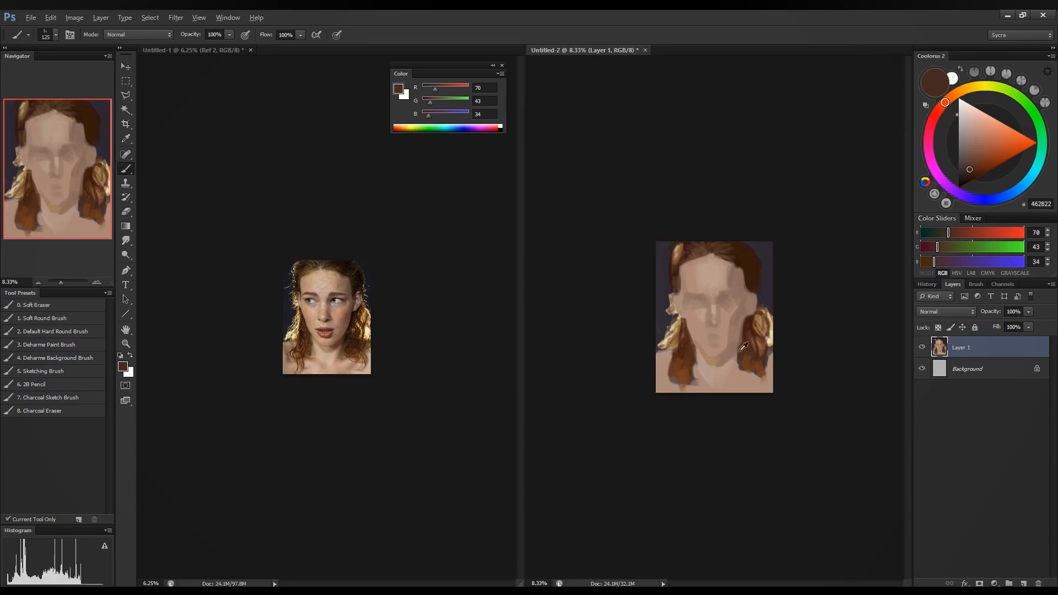
left_click(738, 351, "alt")
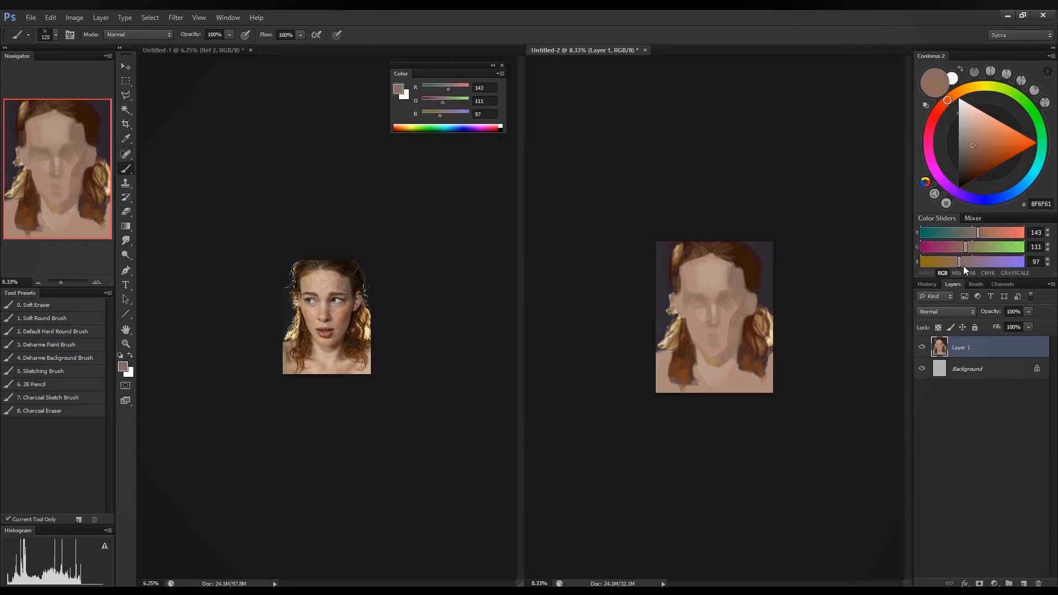
left_click_drag(955, 263, 971, 235)
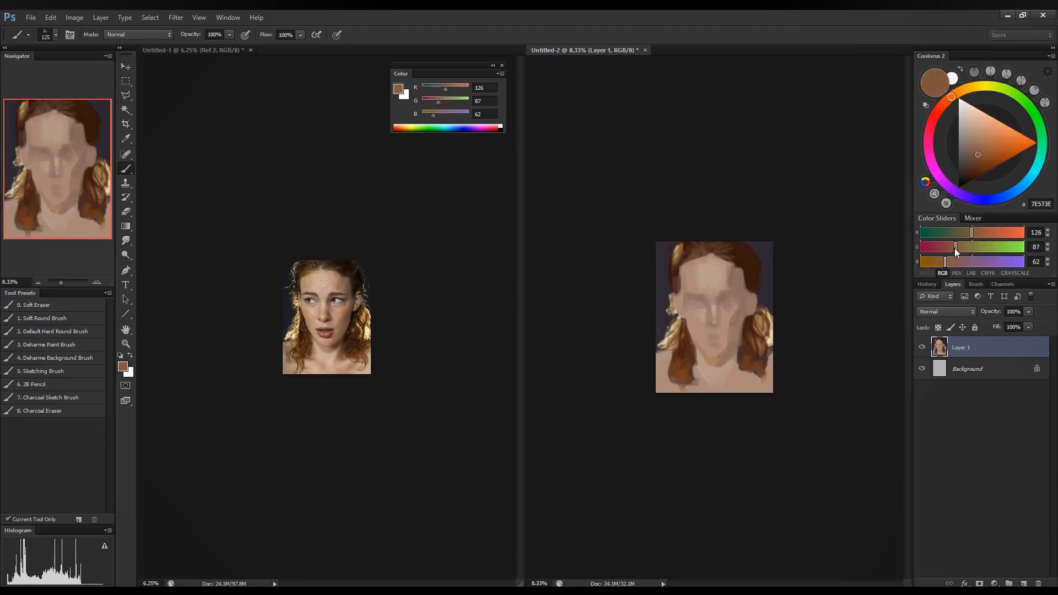
mouse_move(936, 265)
left_mouse_down()
mouse_move(976, 235)
mouse_move(947, 249)
left_mouse_up()
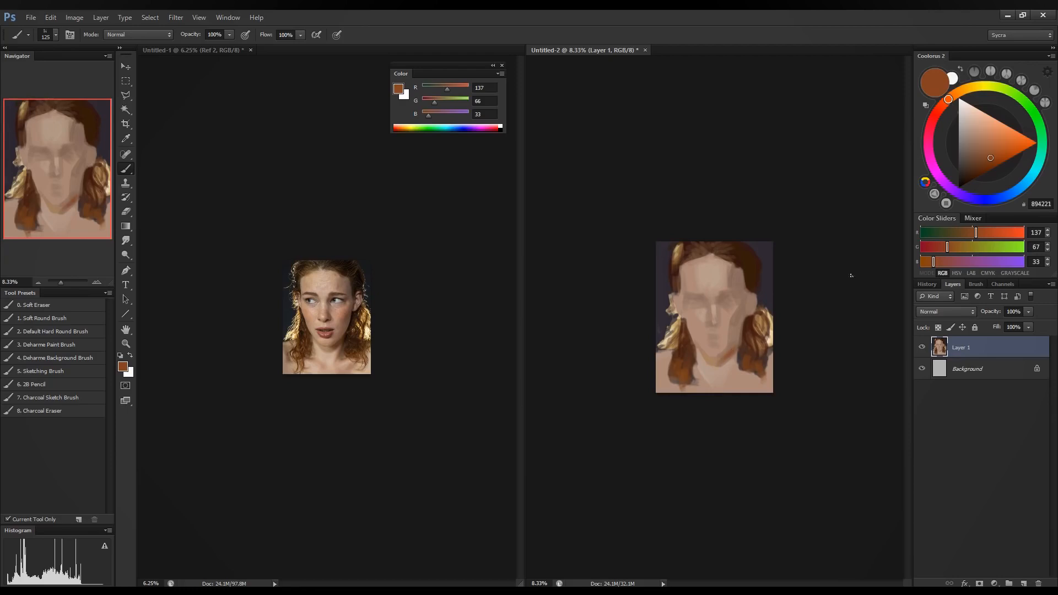
left_click_drag(973, 233, 940, 247)
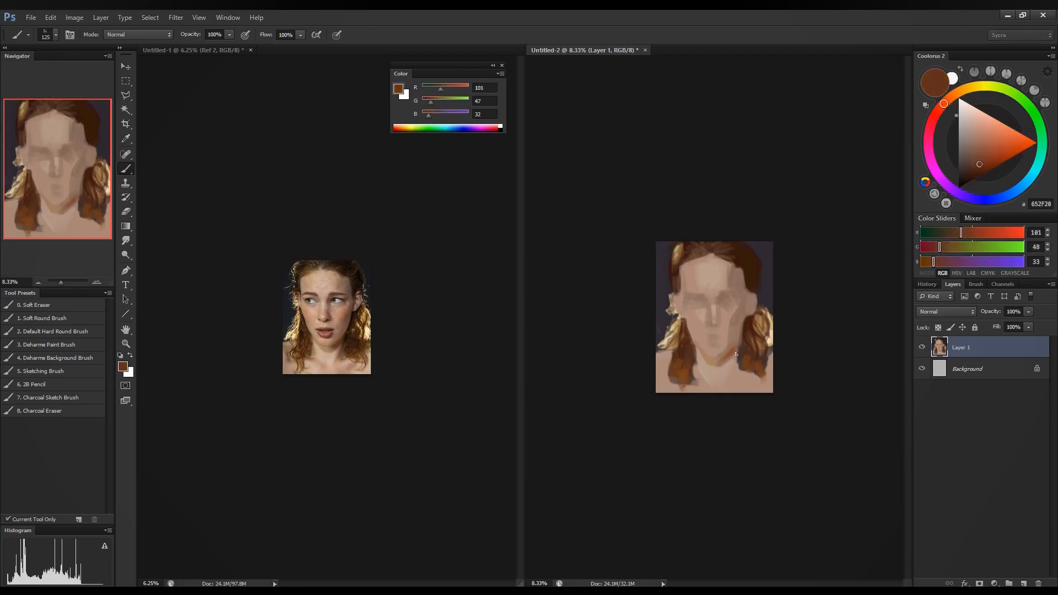
left_click_drag(726, 358, 744, 346)
Blend the reddish shadow under the jaw with nearby sampled tones, including R 136, G 93, B 73 and R 113, G 54, B 36.
left_click(730, 350, "alt")
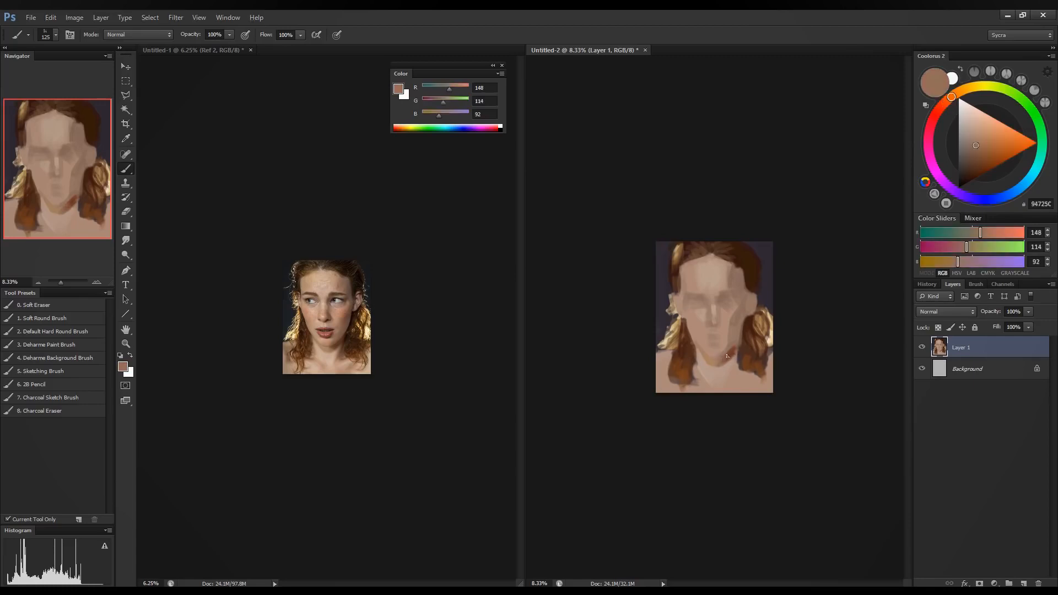
left_click(731, 354, "alt")
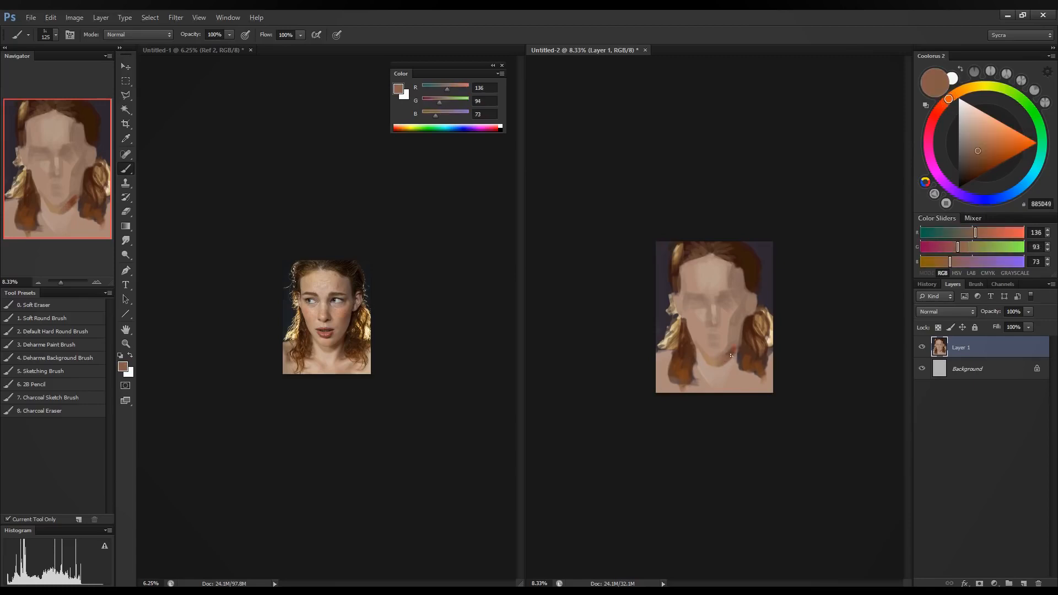
left_click(728, 356, "alt")
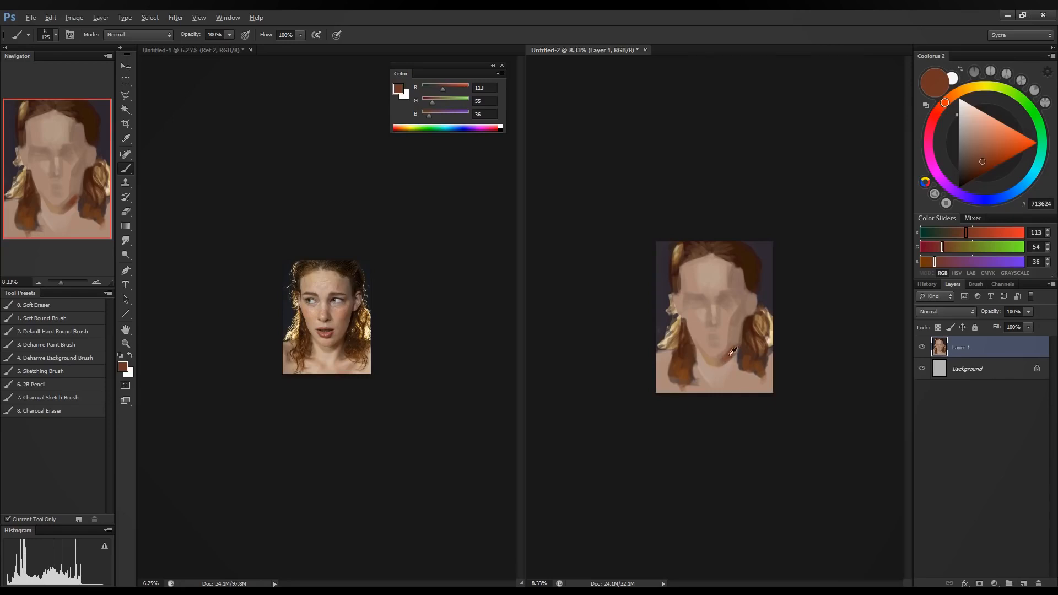
left_click(729, 355, "alt")
left_click(737, 357, "alt")
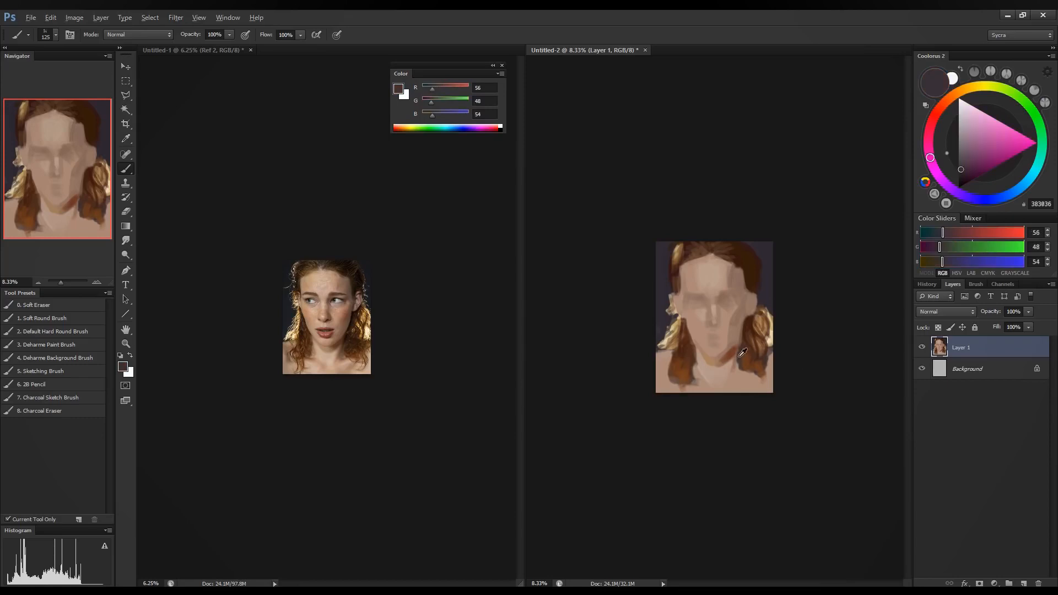
Shade the collarbone and shoulders with a sampled R 143, G 102, B 86 and soften the strokes with lighter skin tones.
left_click(734, 361, "alt")
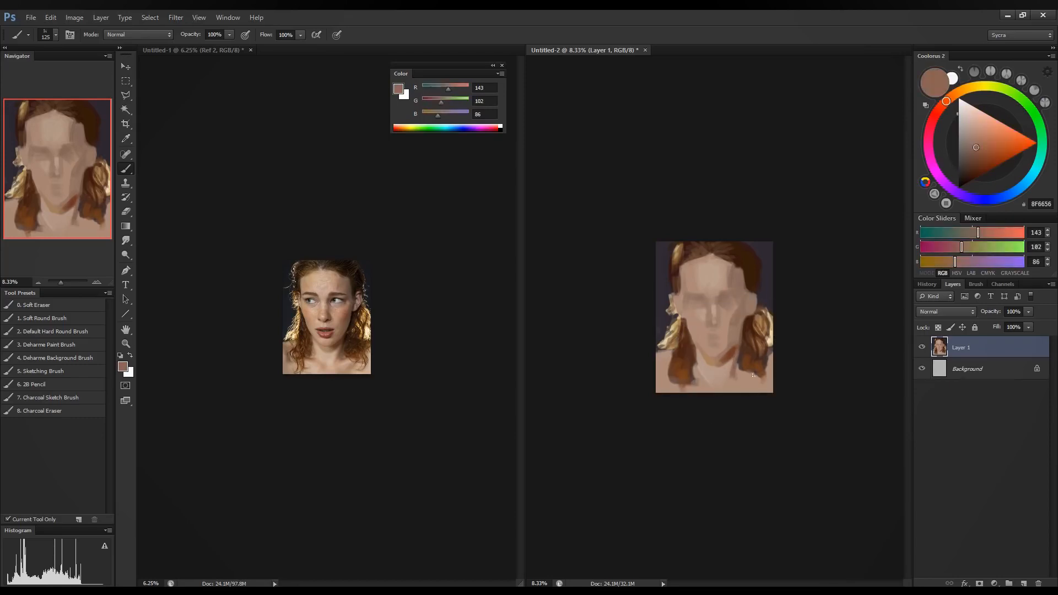
mouse_move(738, 376)
left_mouse_down()
mouse_move(753, 369)
mouse_move(709, 376)
mouse_move(714, 385)
mouse_move(701, 378)
left_mouse_up()
left_click(697, 388, "alt")
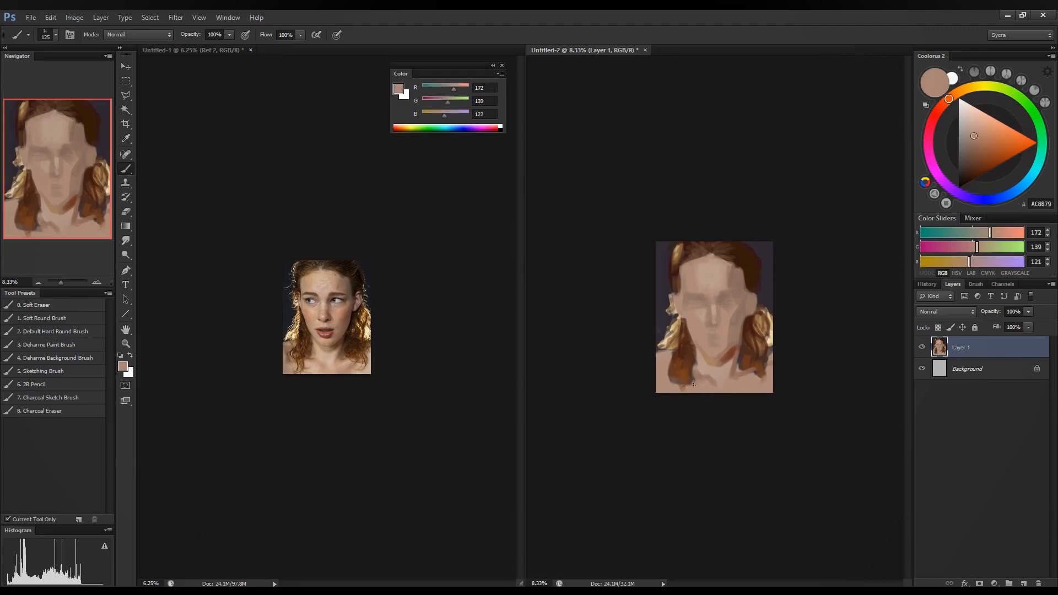
left_click(719, 365, "alt")
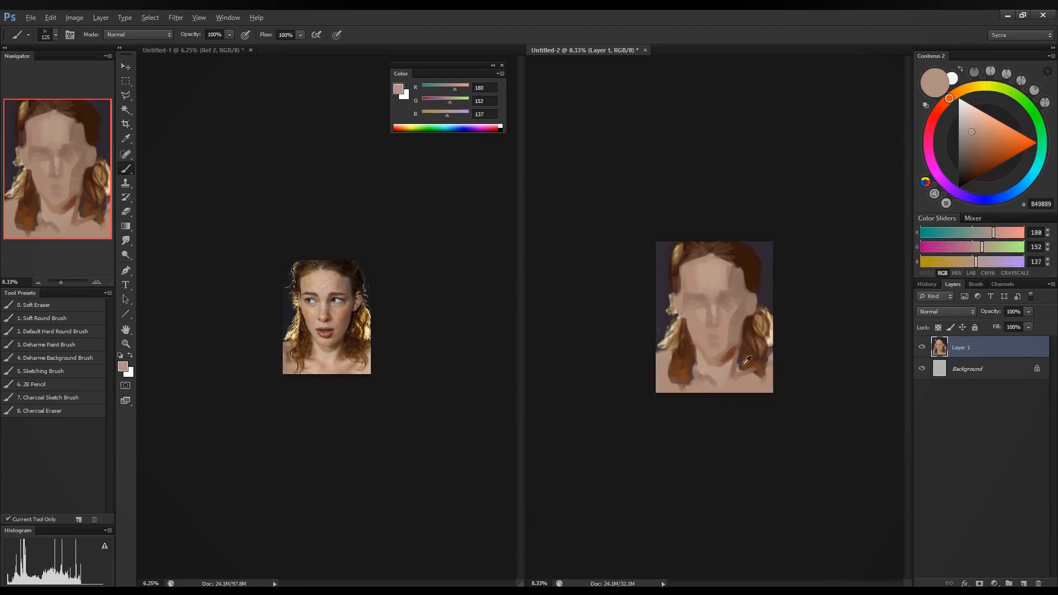
Mix R 180, G 160, B 136 and R 178, G 144, B 114 from sampled skin tones and lighten the neck and left temple.
left_click(723, 372, "alt")
left_click(984, 249)
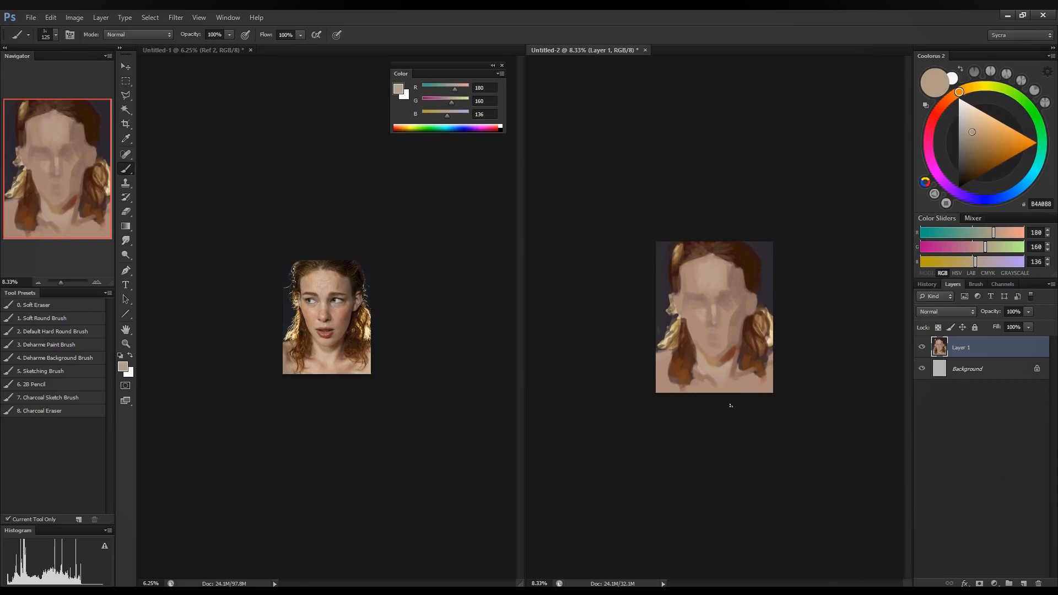
left_click(689, 271, "alt")
left_click(692, 274, "alt")
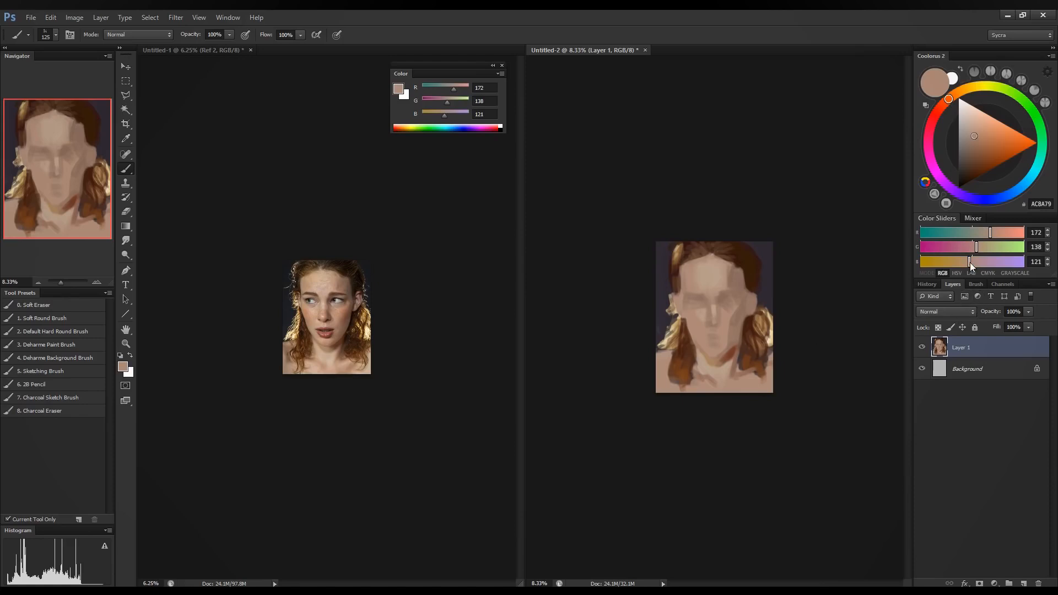
left_click_drag(970, 263, 995, 235)
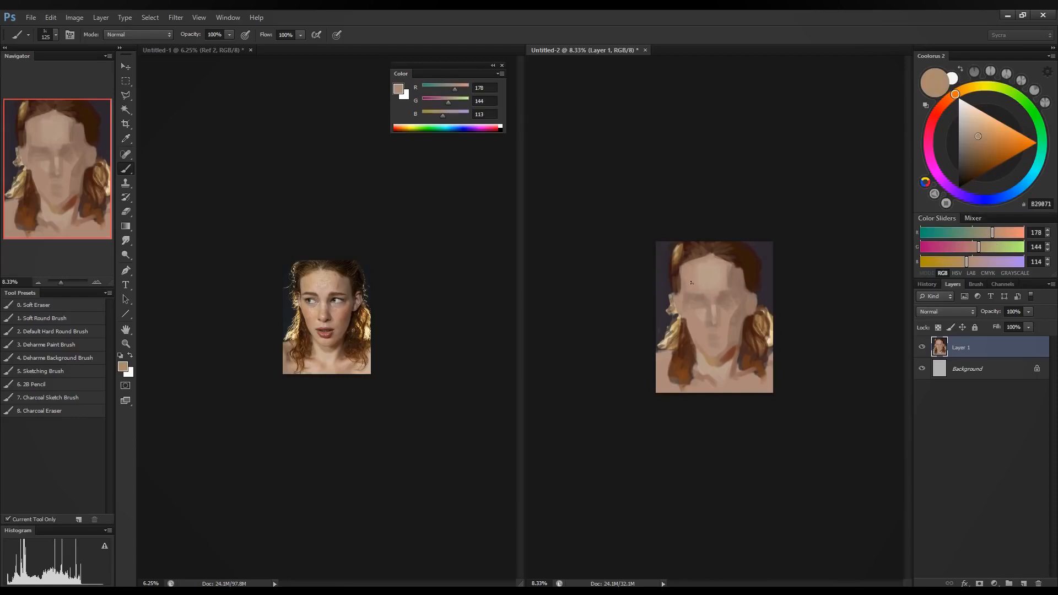
left_click(695, 312, "alt")
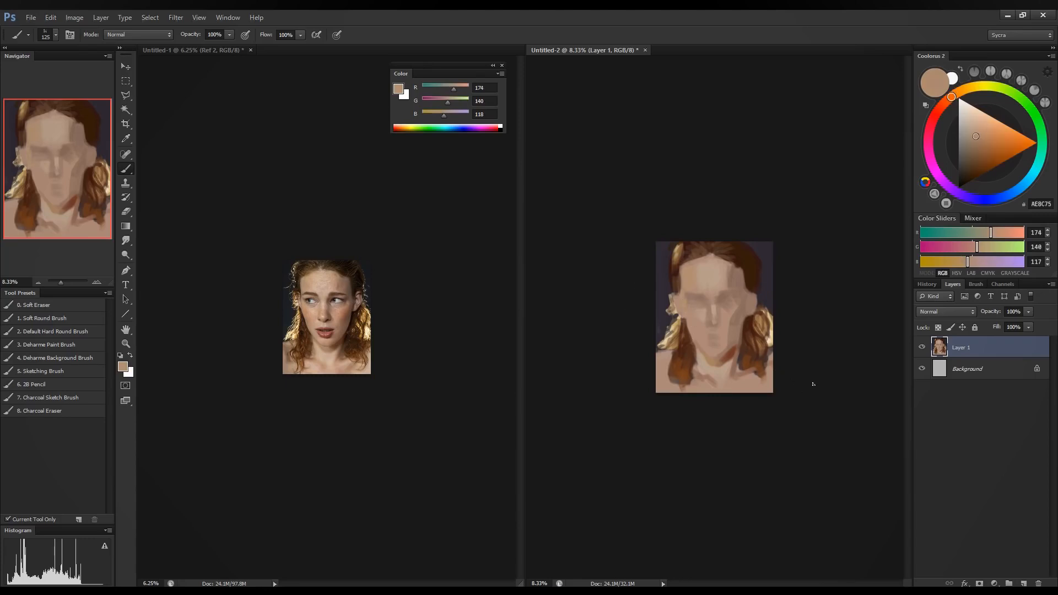
Enlarge the painting and the reference photo to matching 12.5% views, leaving the reference layer unrasterized.
key("ctrl+plus")
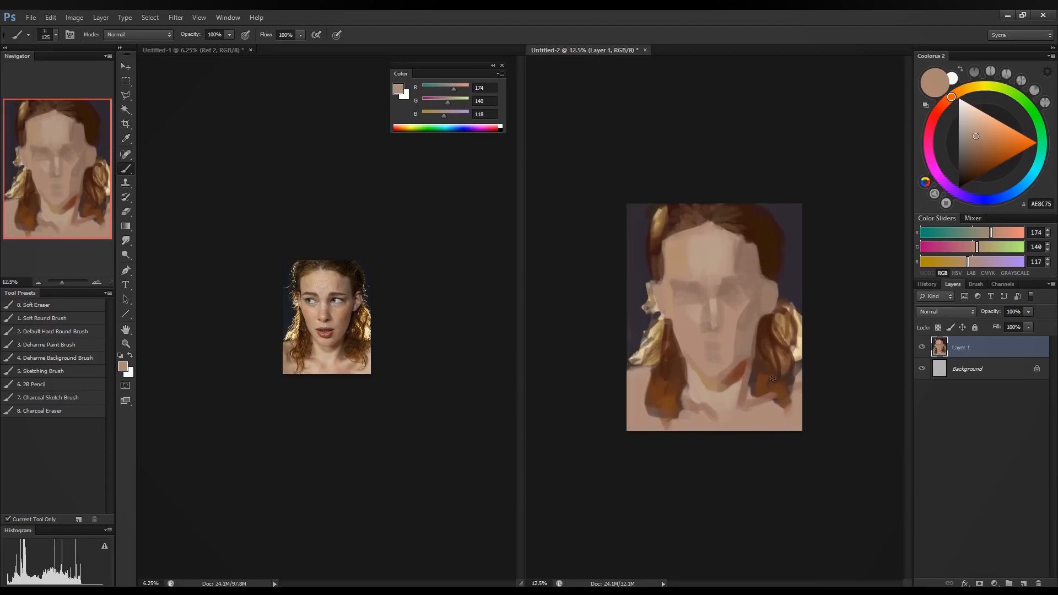
left_click(444, 331)
key("ctrl+plus")
key("ctrl+plus")
key("ctrl+plus")
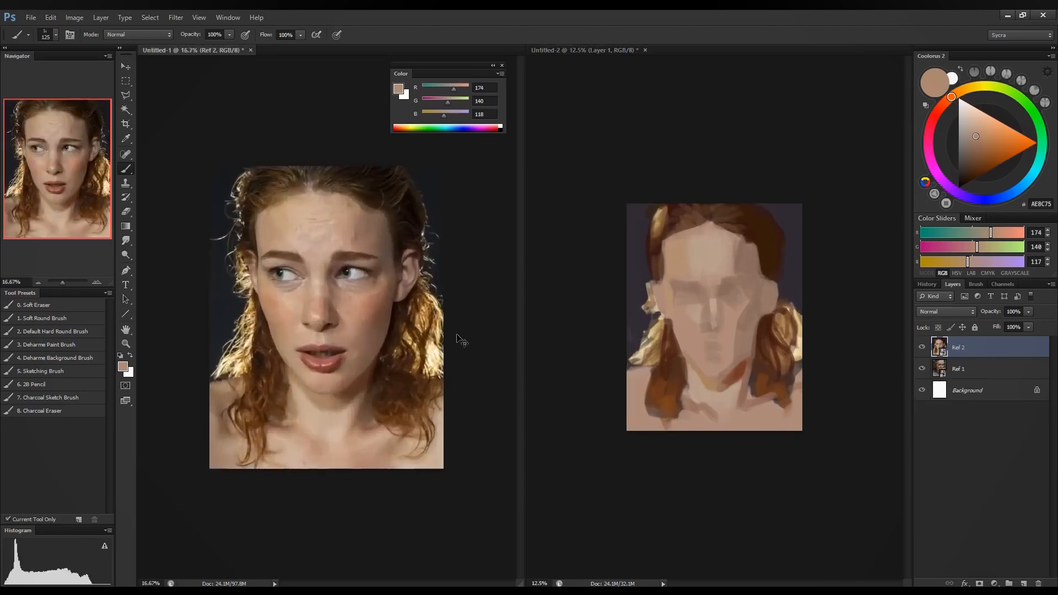
left_click(467, 373)
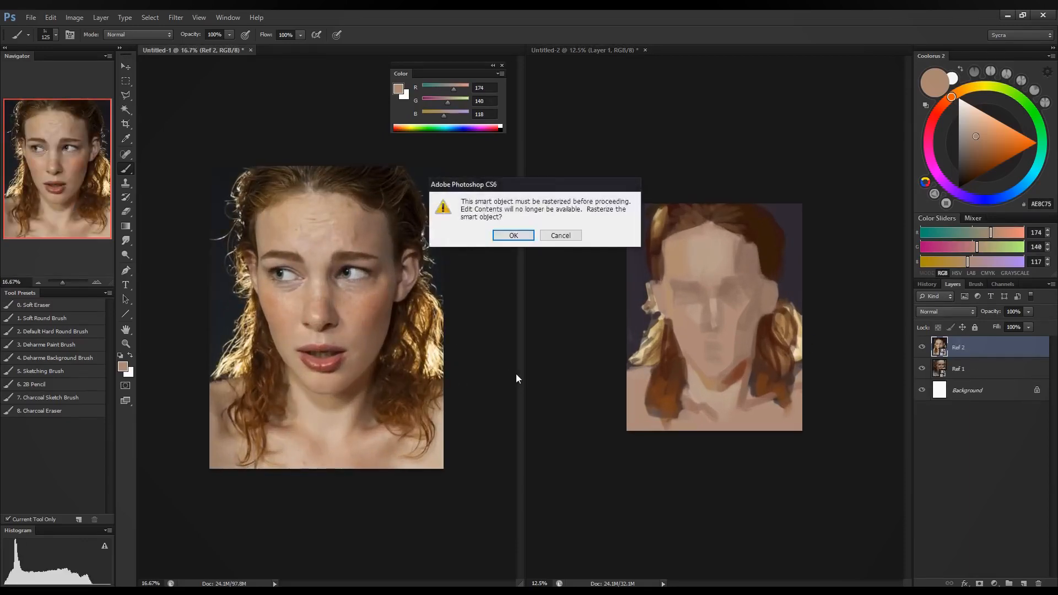
left_click(558, 238)
key("Return")
key("ctrl+minus")
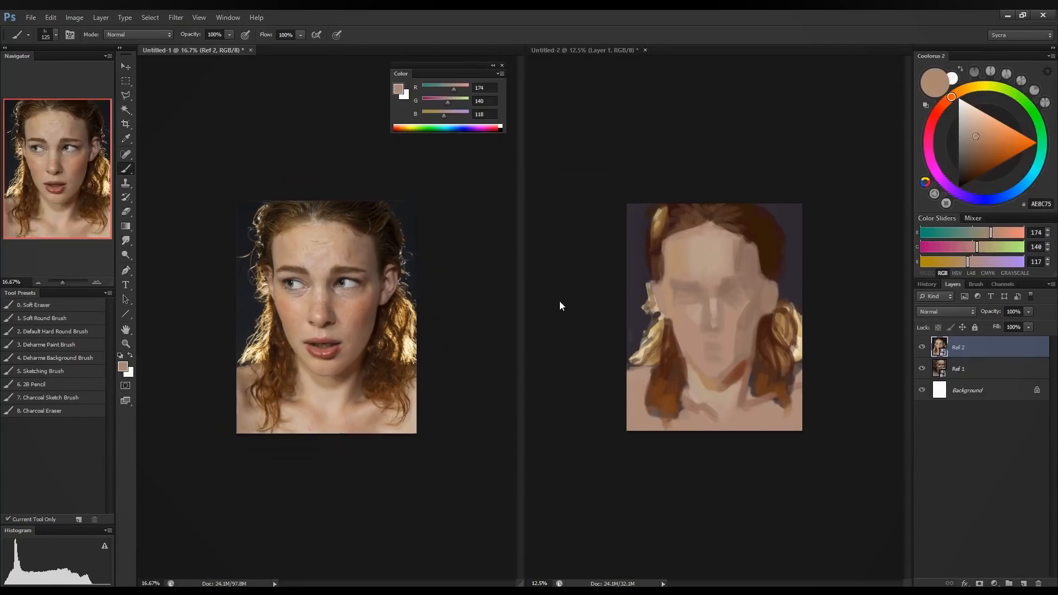
Mix a warm blush of R 188, G 129, B 102 and paint it onto the left-hand cheek of the portrait.
left_click(997, 237)
left_click(979, 247)
left_click(962, 263)
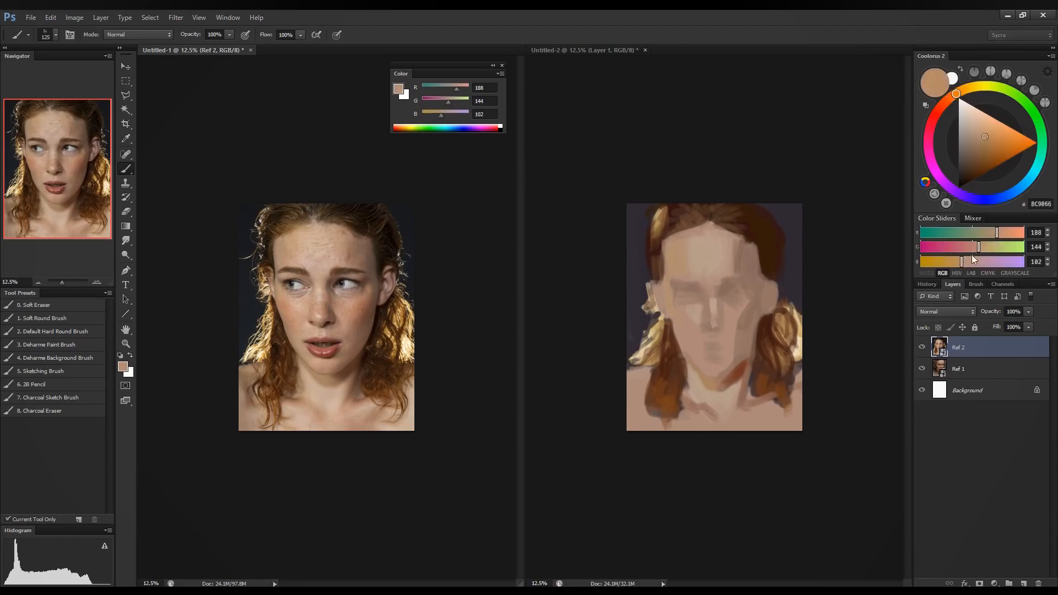
left_click(973, 250)
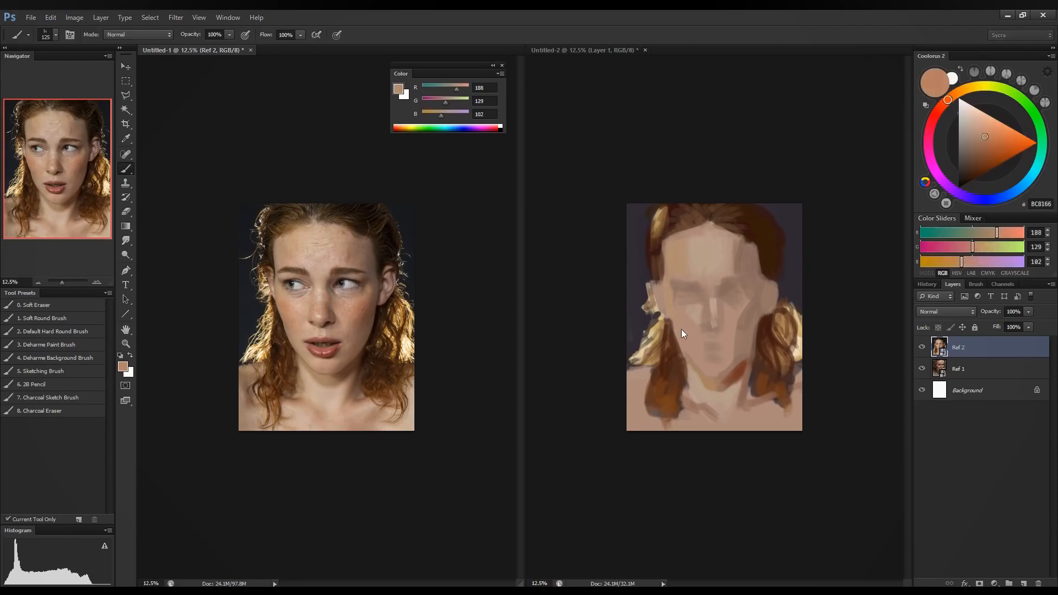
left_click(675, 315)
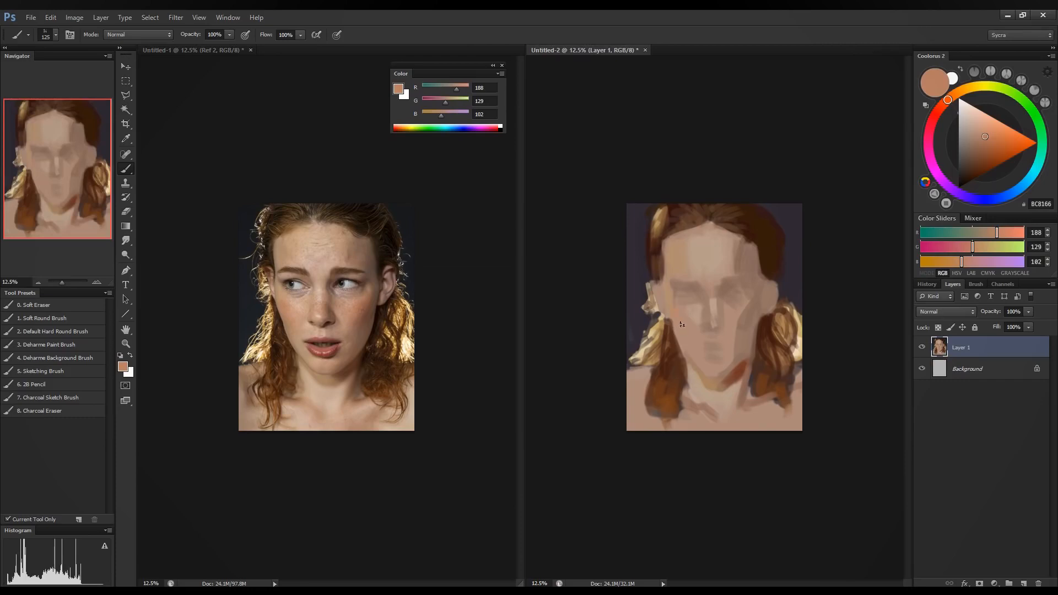
left_click_drag(679, 325, 675, 309)
Paint the right-hand cheek blush with R 178, G 120, B 93 and a deeper orange-brown, blending its edges with sampled tones.
left_click_drag(961, 263, 991, 235)
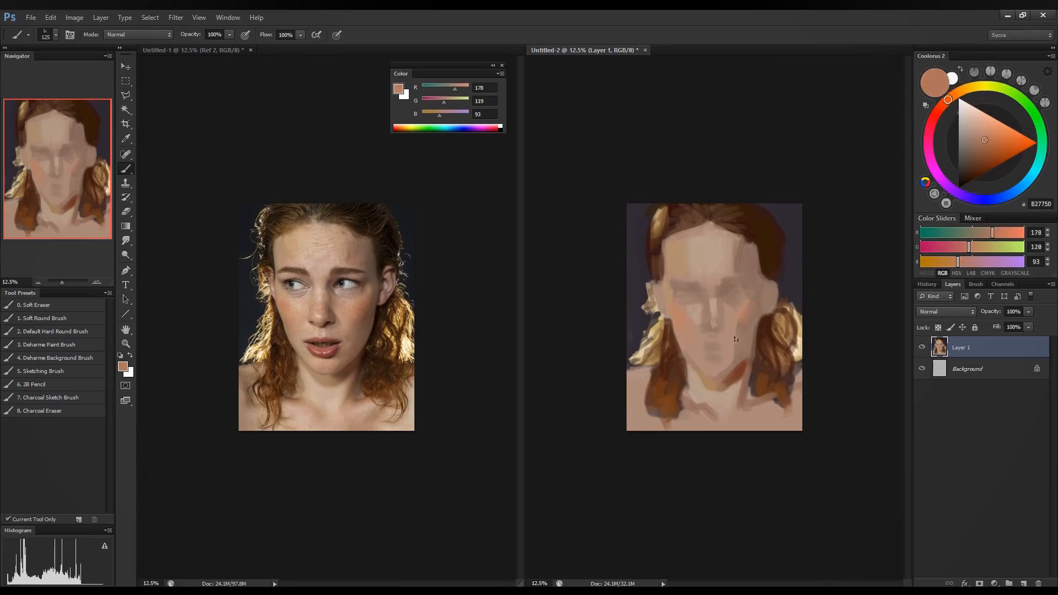
left_click_drag(958, 260, 950, 260)
left_click(961, 249)
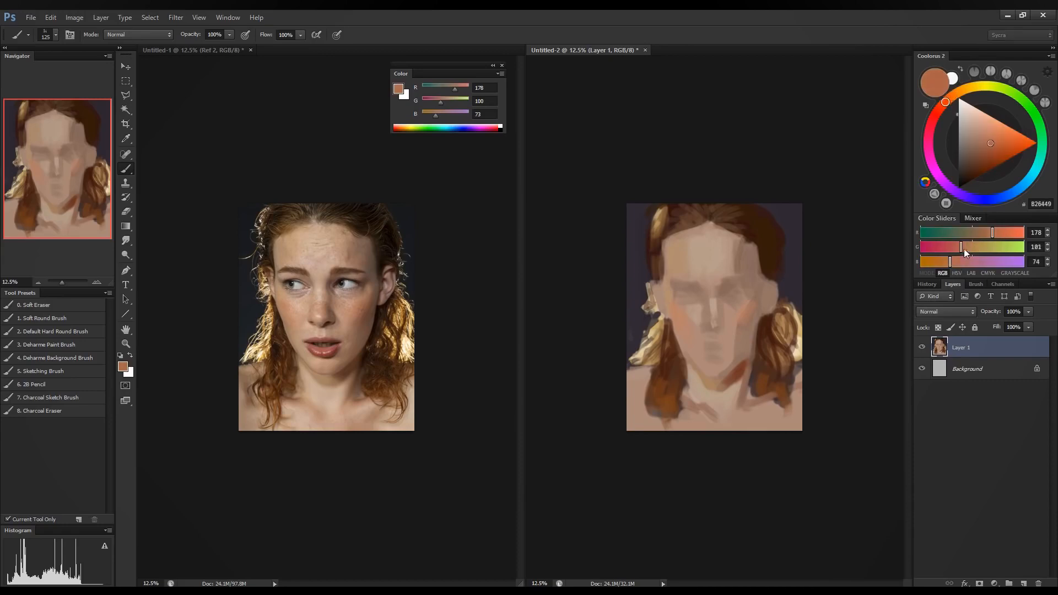
left_click(987, 232)
left_click(746, 304, "alt")
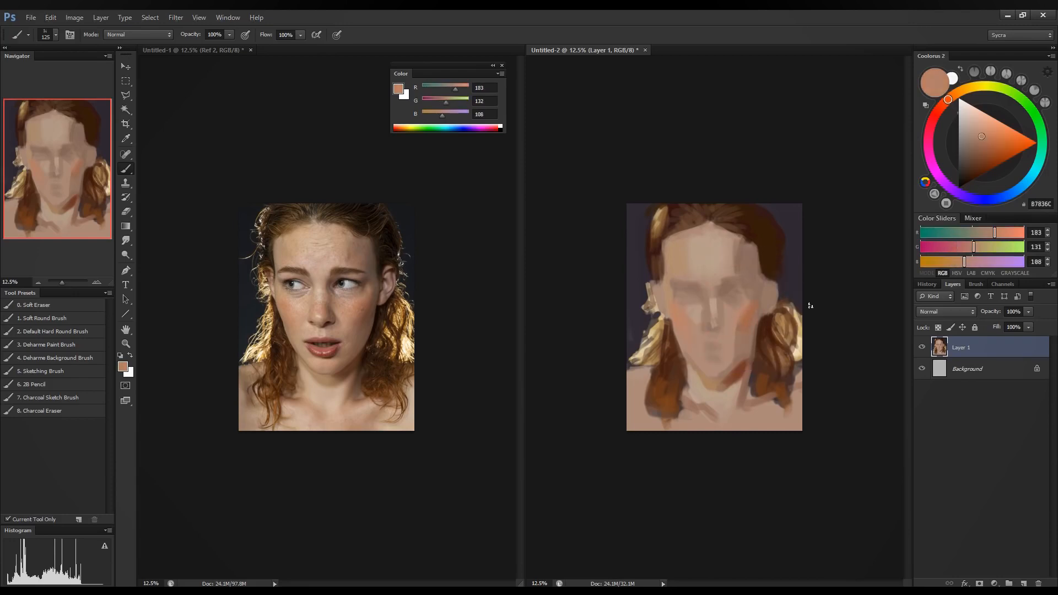
left_click(750, 317, "alt")
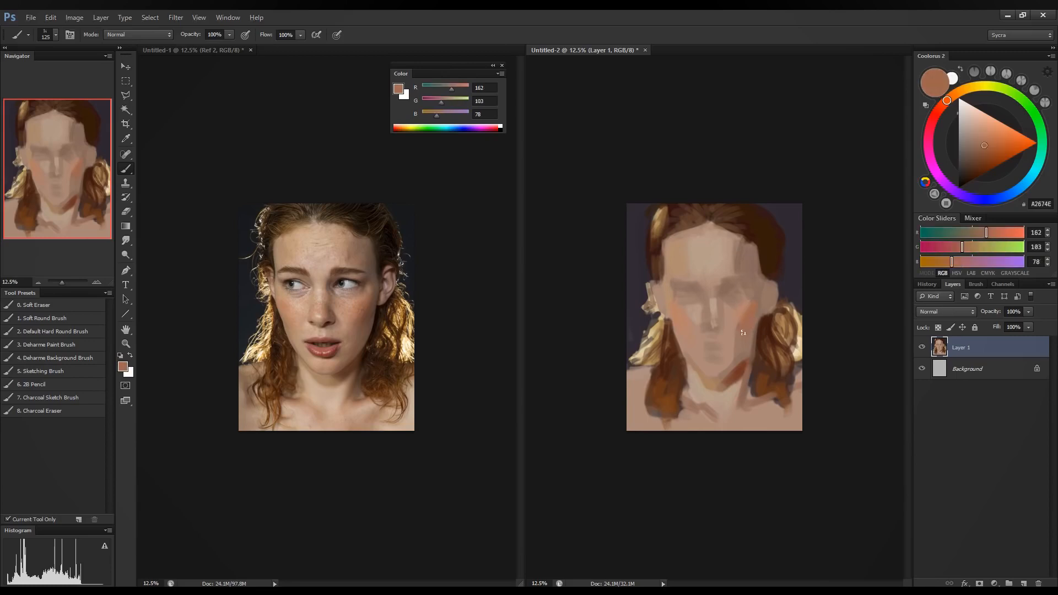
left_click(741, 340, "alt")
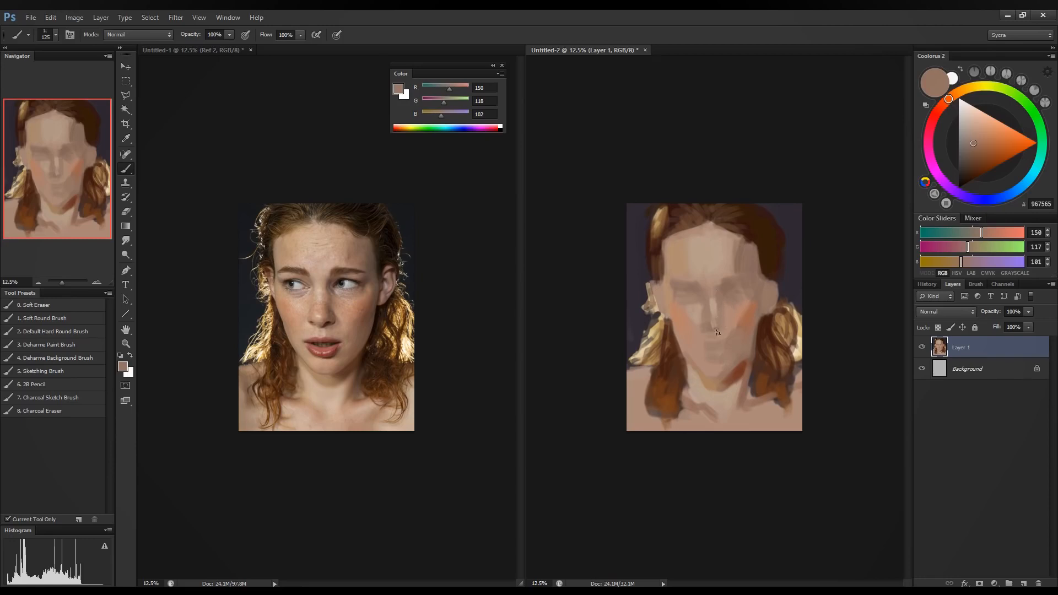
Reduce the brush to 90 px and darken the right-hand eye socket with browns including R 121, G 83, B 71 and R 103, G 80, B 75.
left_click(730, 283, "alt")
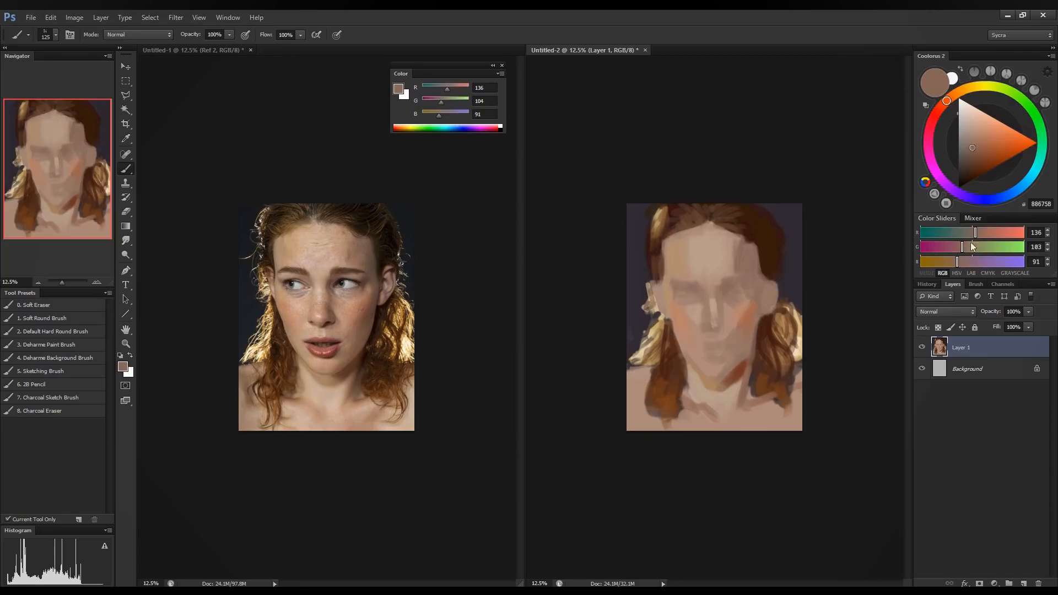
left_click_drag(952, 265, 949, 264)
left_click_drag(962, 246, 953, 246)
left_click_drag(974, 233, 970, 233)
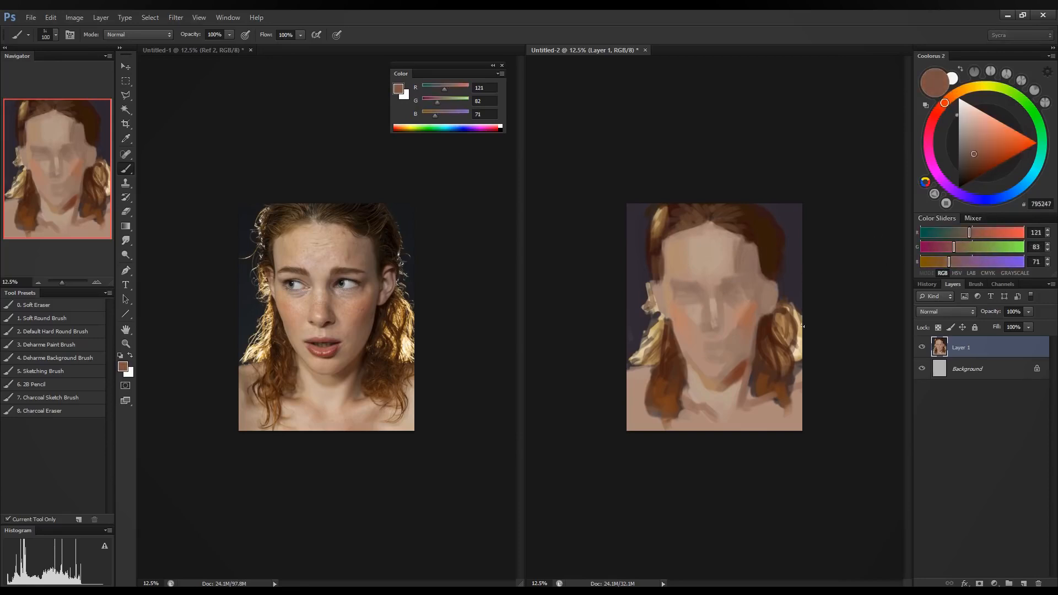
key("bracketleft")
left_click(953, 263)
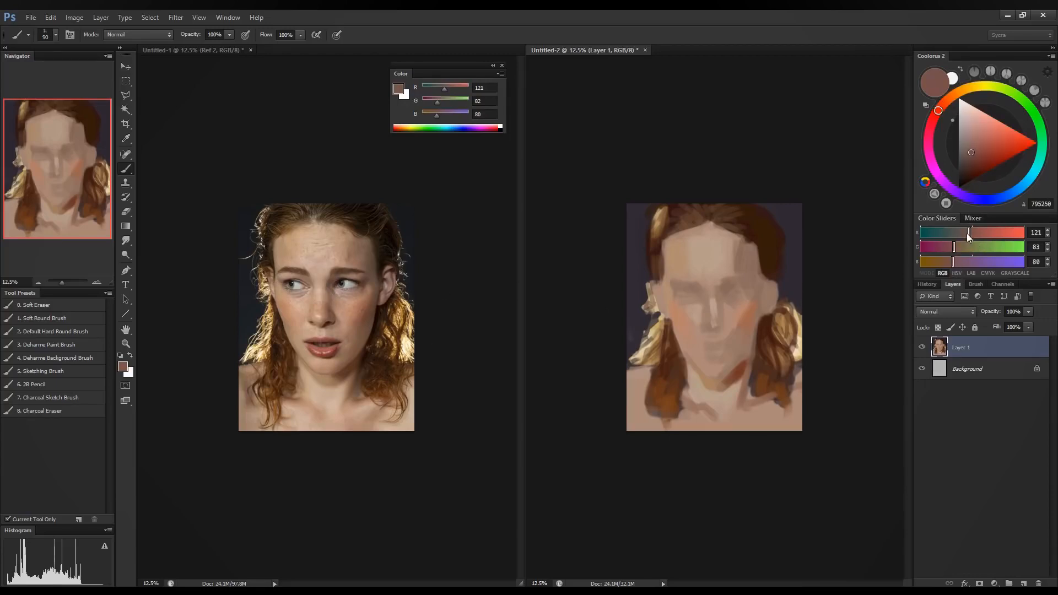
left_click(966, 233)
left_click(957, 247)
left_click(950, 261)
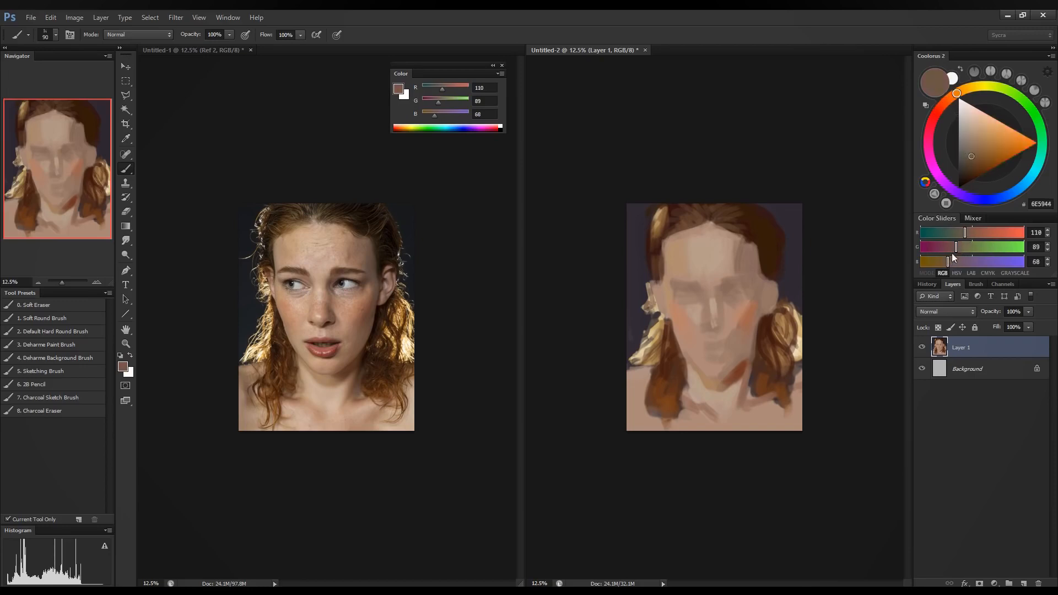
left_click(952, 246)
left_click(962, 233)
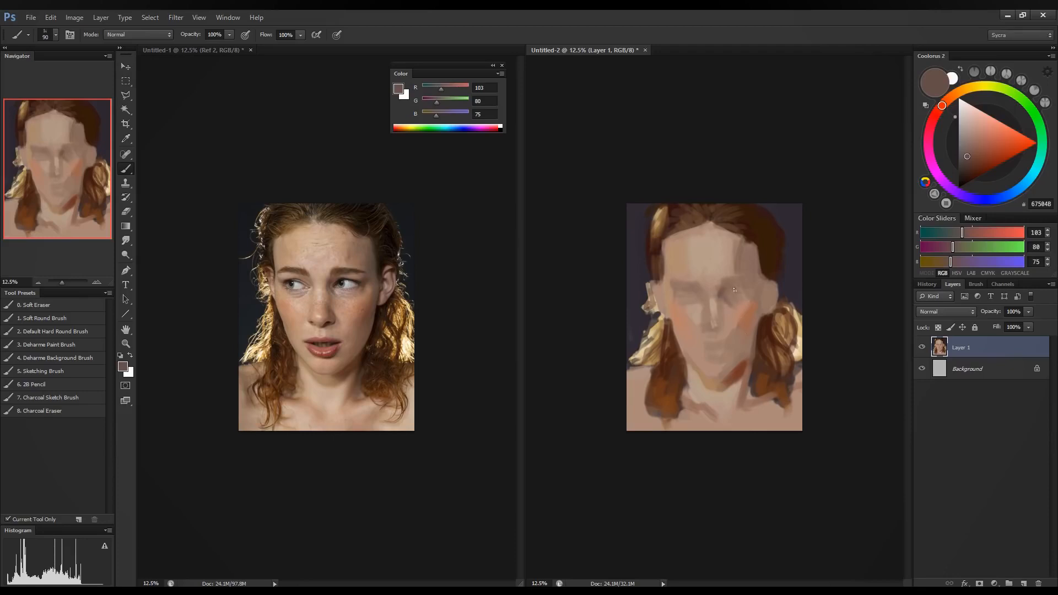
Sample hair browns, mix R 83, G 56, B 29 and paint both eyebrows.
left_click(767, 246, "alt")
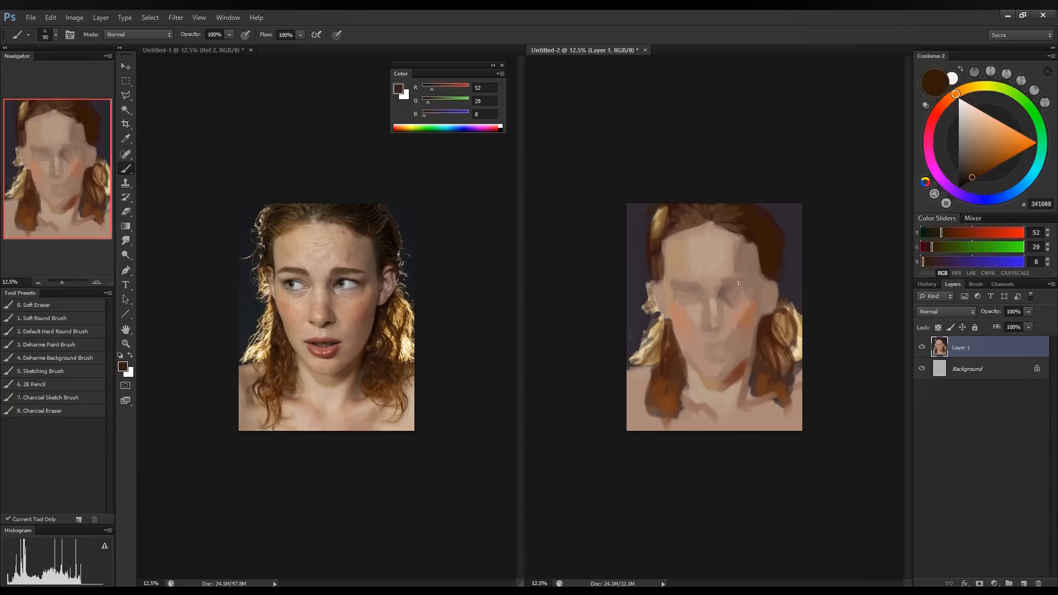
left_click(677, 220, "alt")
left_click(666, 390, "alt")
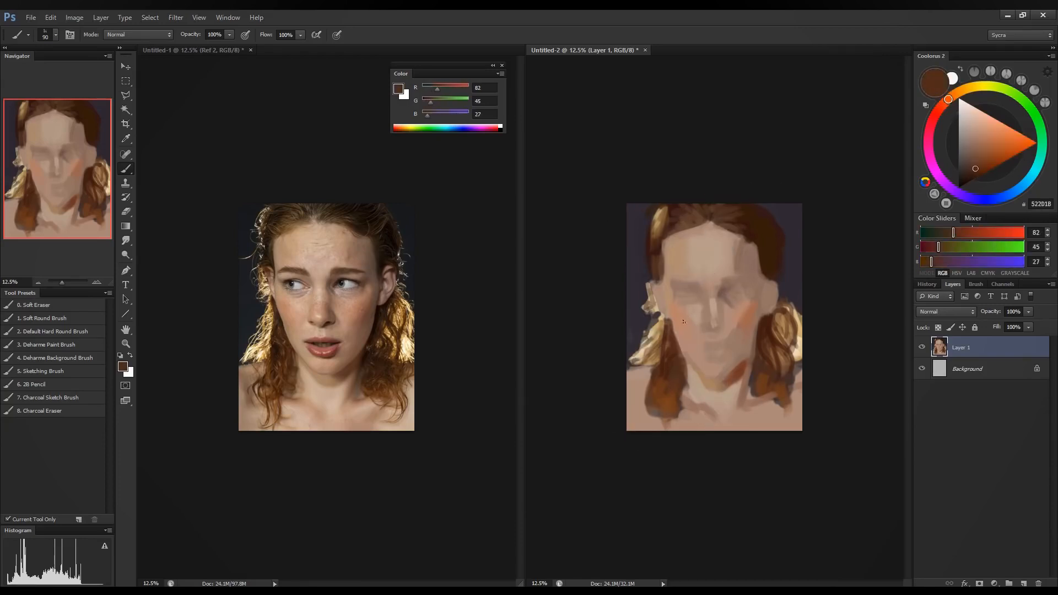
left_click(676, 382, "alt")
left_click_drag(944, 249, 950, 248)
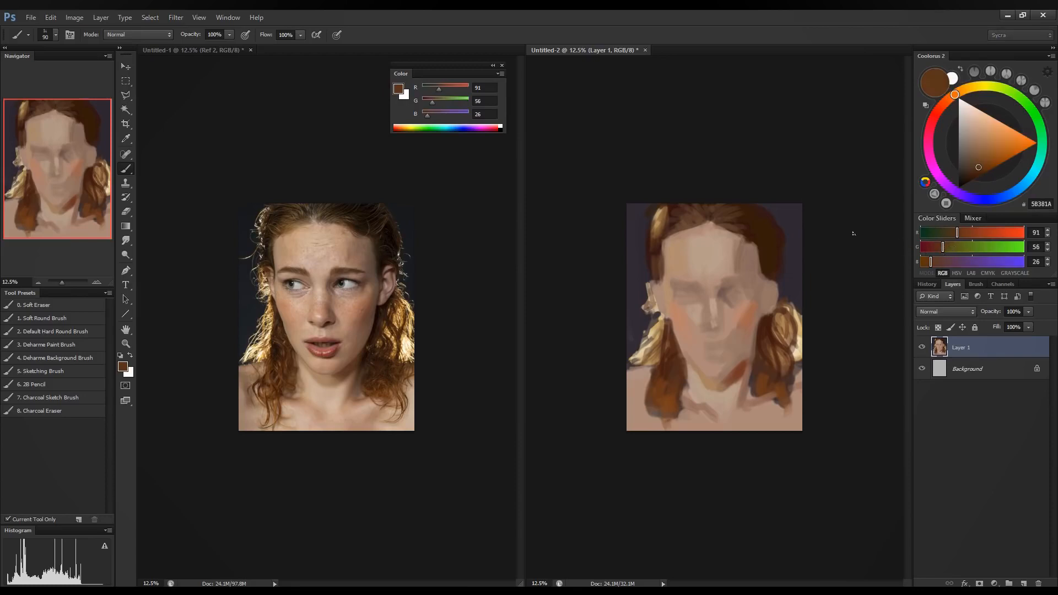
left_click_drag(932, 263, 953, 234)
mouse_move(679, 277)
left_mouse_down()
mouse_move(693, 279)
mouse_move(668, 277)
mouse_move(702, 287)
left_mouse_up()
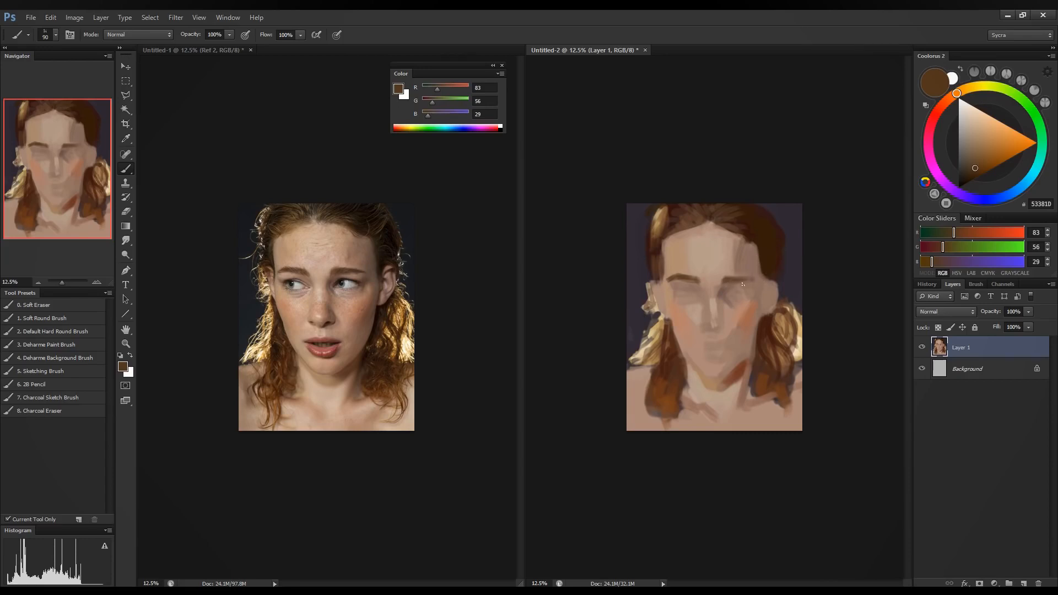
Refine the right-hand eyebrow and forehead with sampled tones, including R 68, G 31, B 19 and R 181, G 159, B 137.
left_click(753, 280, "alt")
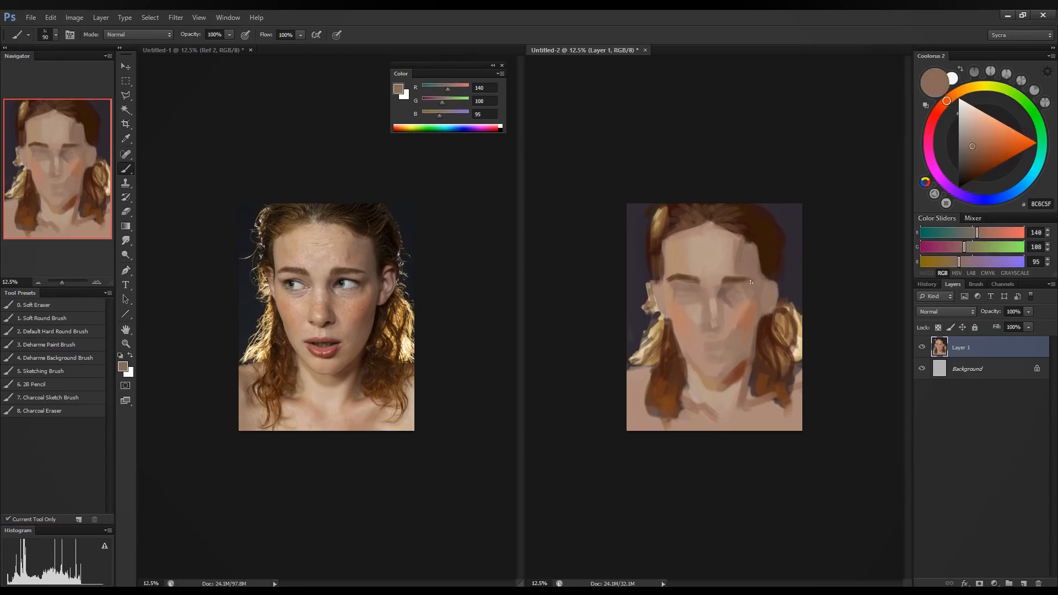
left_click(740, 284, "alt")
left_click(764, 330, "alt")
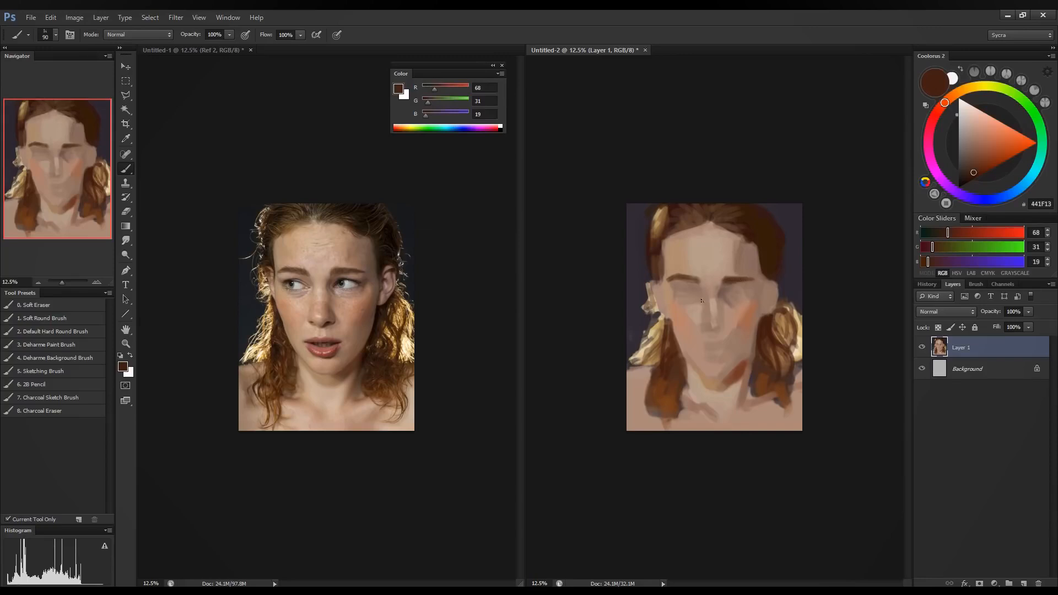
left_click(706, 259, "alt")
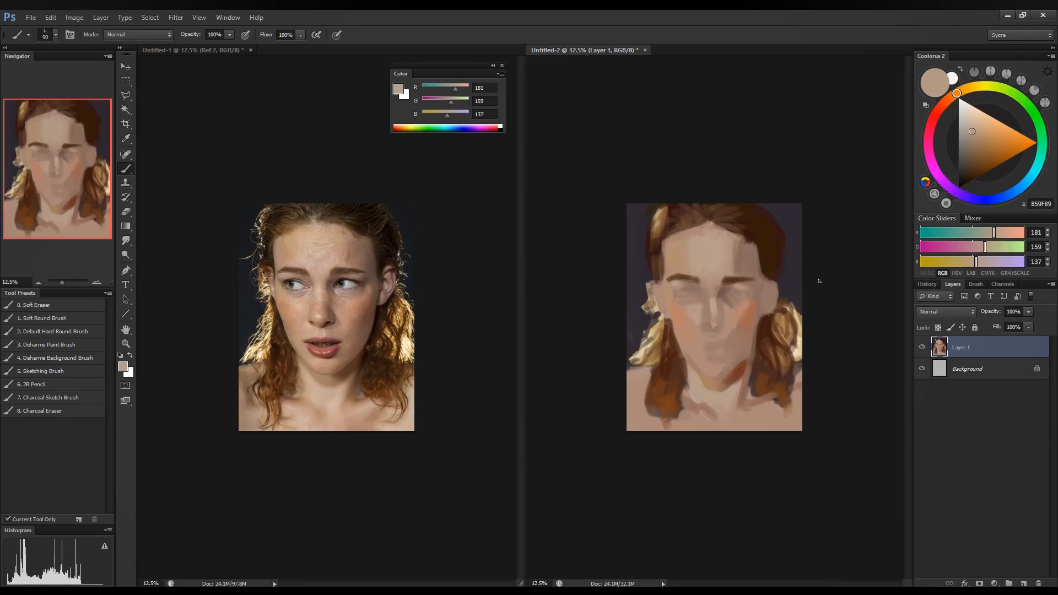
left_click(747, 256, "alt")
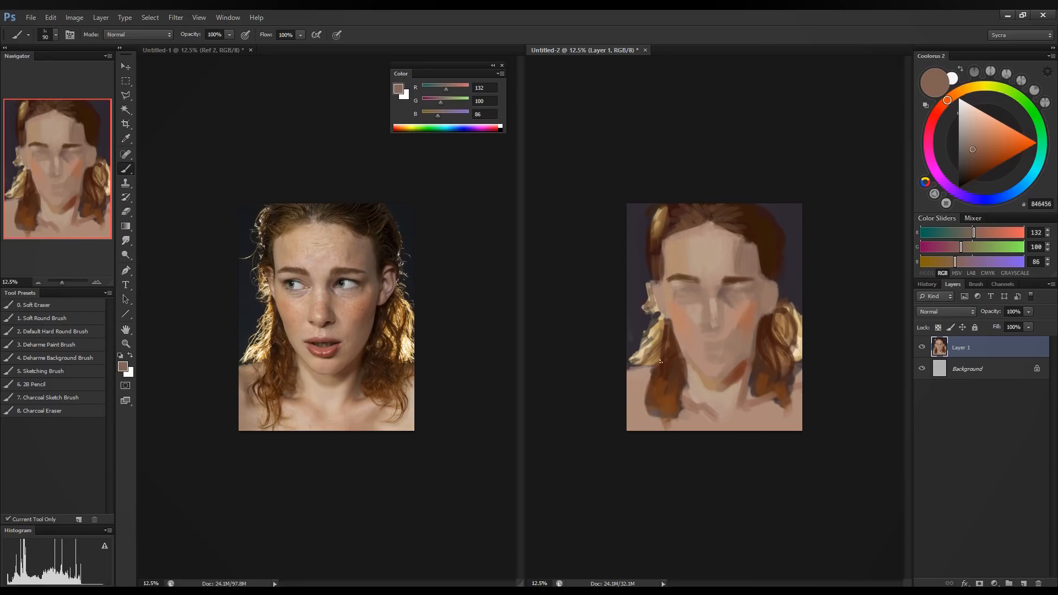
Refine the right-hand eye area and side of the face with sampled tones, including R 106, G 72, B 59 and R 139, G 108, B 93.
left_click(767, 321, "alt")
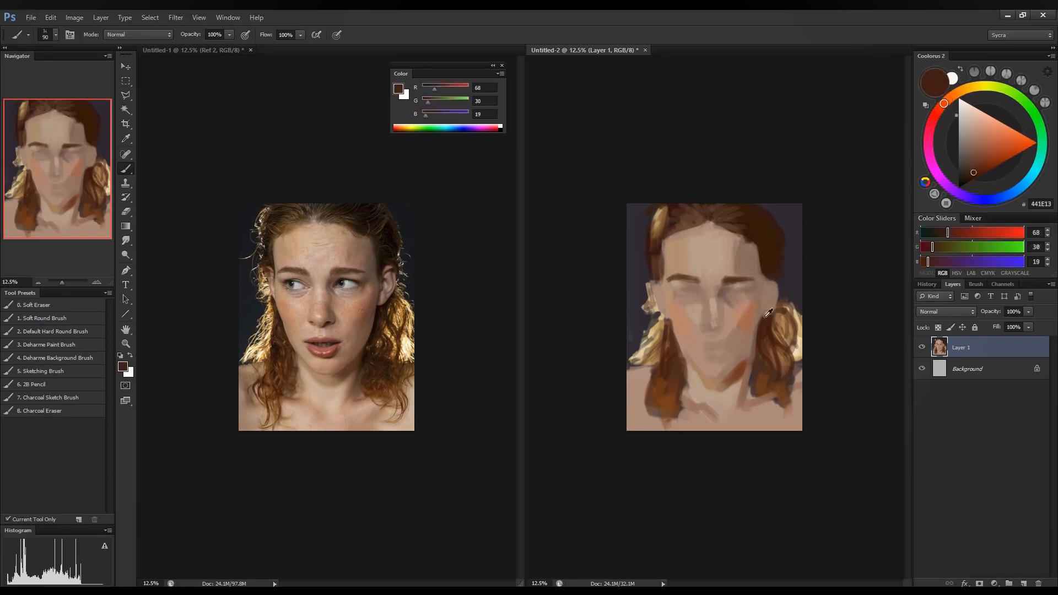
left_click(757, 286, "alt")
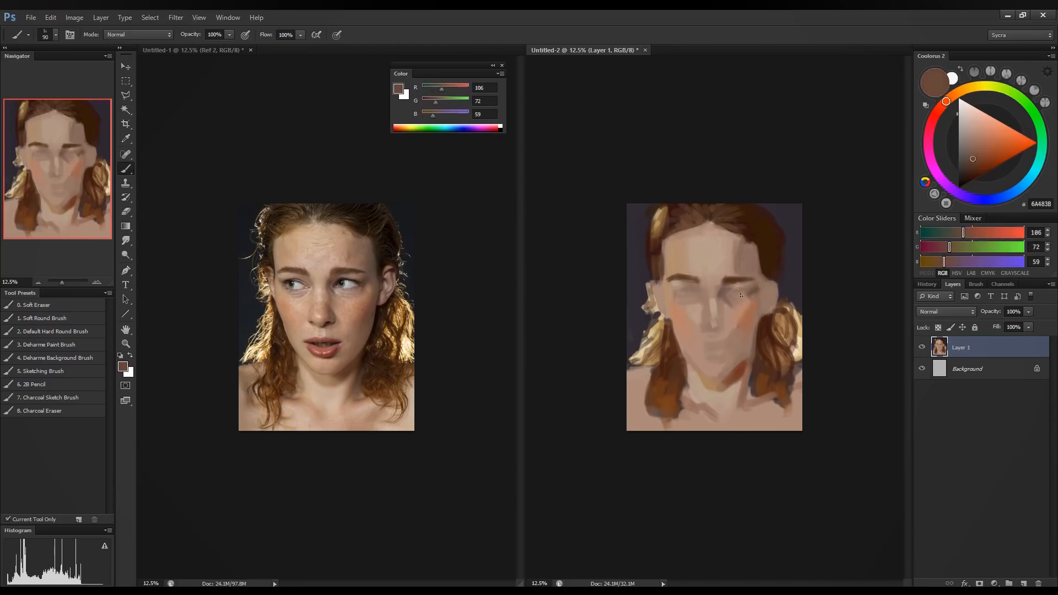
left_click(752, 284, "alt")
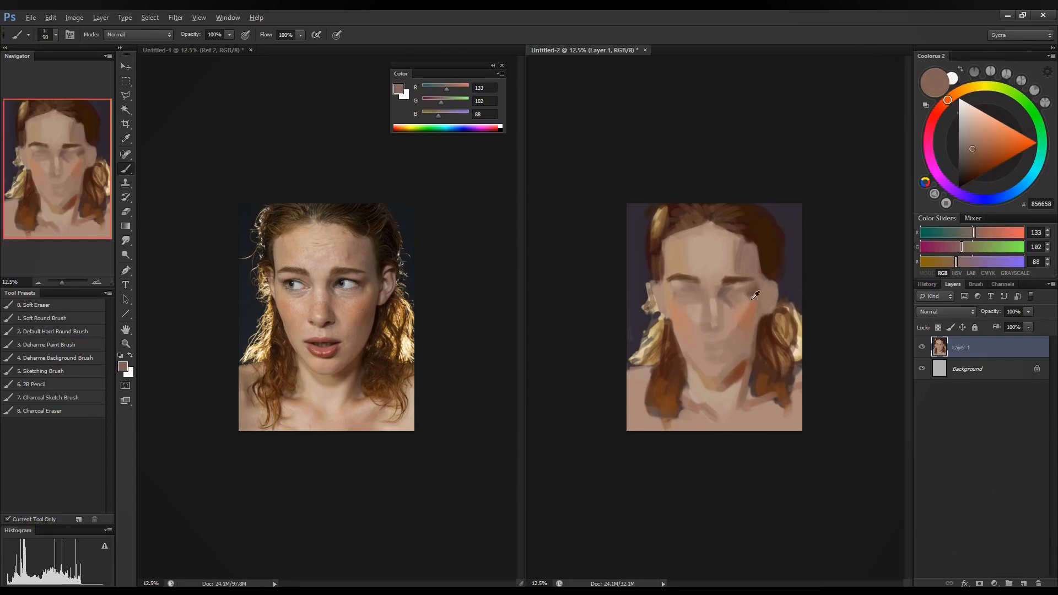
left_click(763, 289, "alt")
left_click(763, 283, "alt")
left_click_drag(761, 316, 756, 345)
left_click(761, 306, "alt")
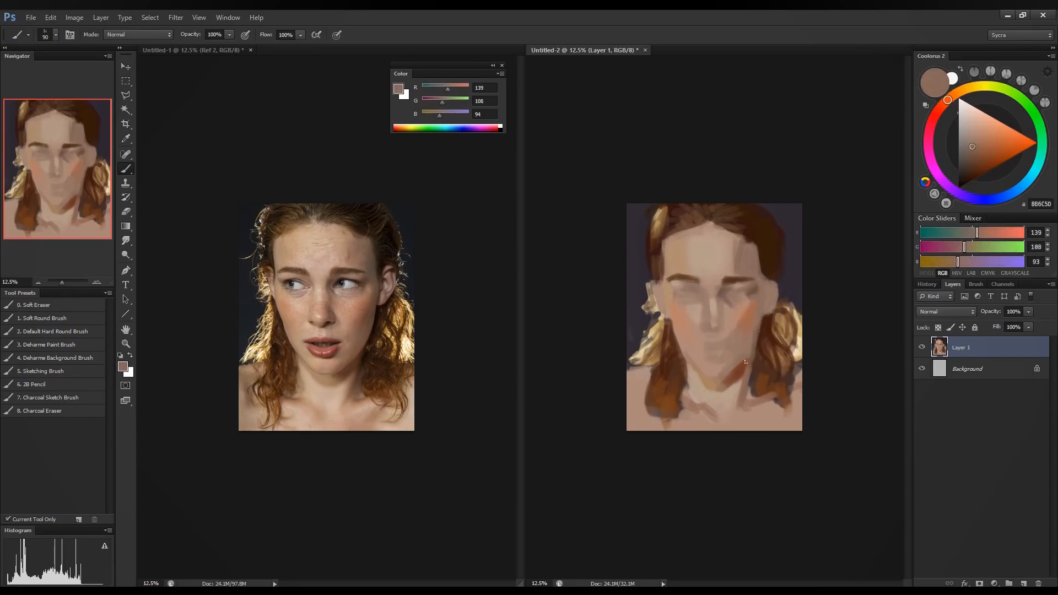
left_click(753, 314, "alt")
Flip both the painting and the reference photo horizontally.
key("ctrl+shift+h")
left_click(232, 49)
key("ctrl+shift+h")
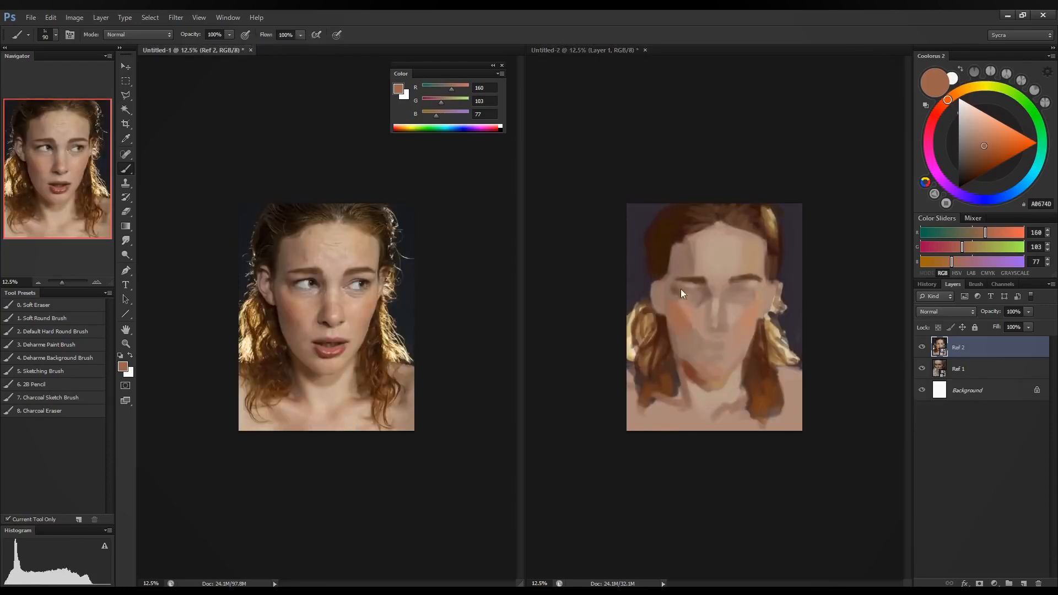
Blend the outer edge of the shadowed cheek on the flipped portrait with sampled skin tones, including R 128, G 97, B 83.
left_click(681, 316, "alt")
left_click(677, 334, "alt")
left_click(672, 345)
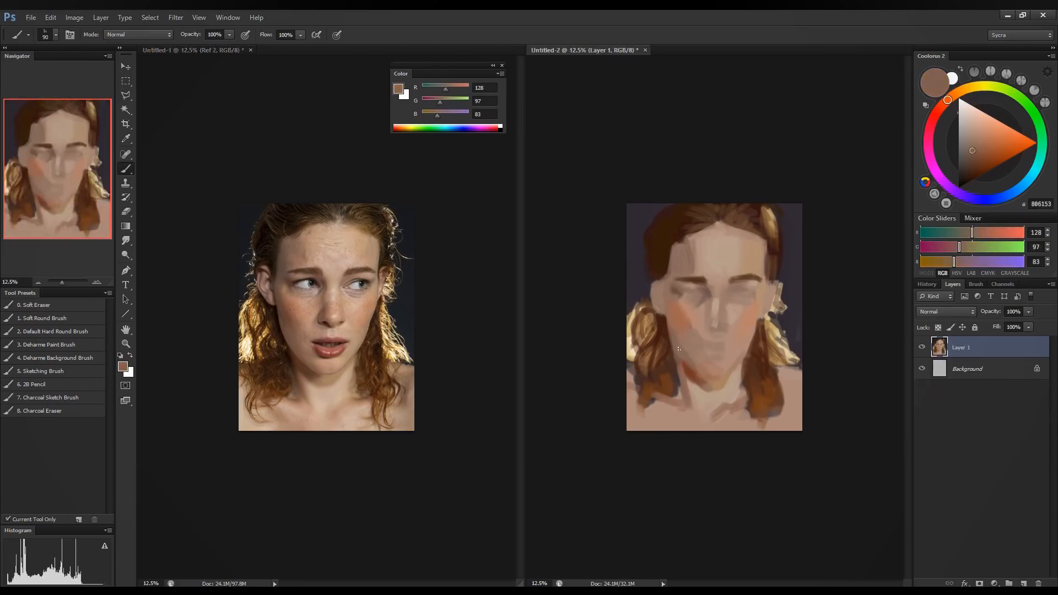
Refine the left-hand ear and adjoining side of the face with sampled skin tones, including R 147, G 114, B 99.
left_click(674, 315, "alt")
left_click(666, 281, "alt")
left_click(658, 325, "alt")
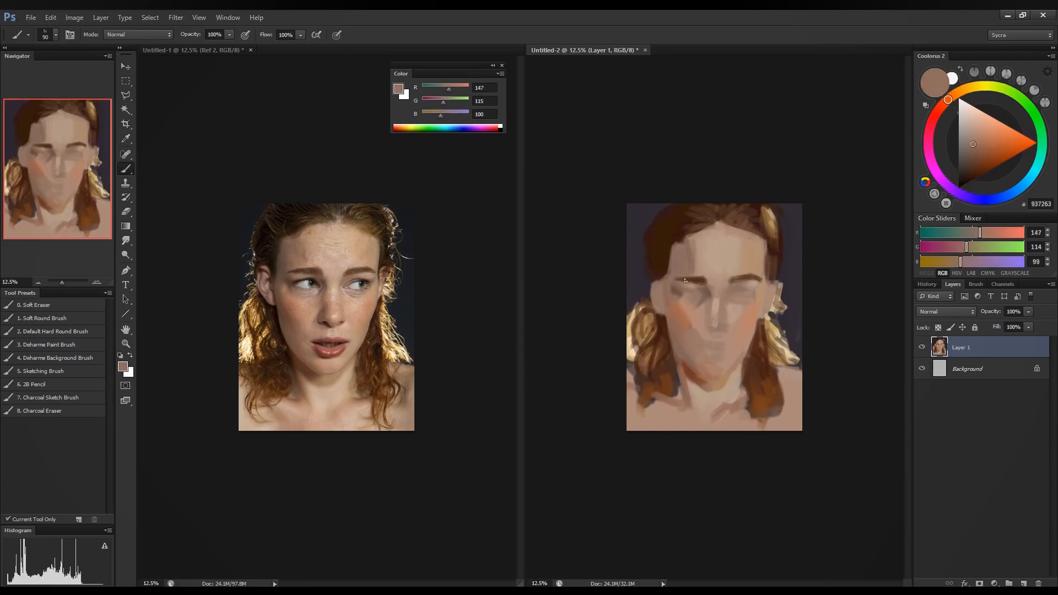
left_click_drag(648, 280, 660, 285)
mouse_move(649, 277)
left_mouse_down()
mouse_move(660, 280)
mouse_move(648, 276)
mouse_move(652, 301)
left_mouse_up()
Deepen the hair across the crown with a dark brown of R 41, G 18, B 9.
left_click(661, 249, "alt")
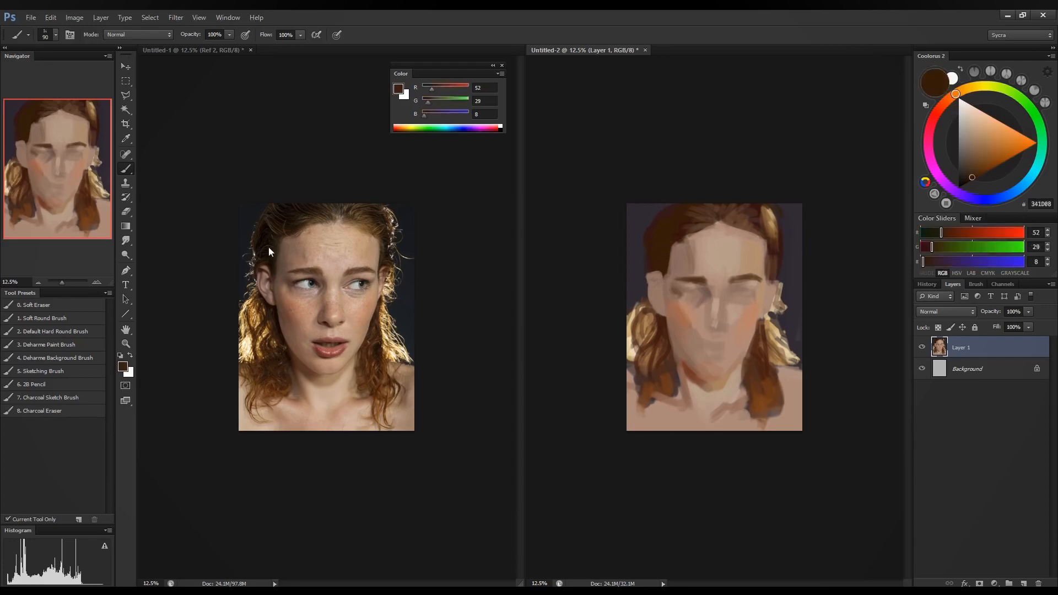
left_click(665, 254, "alt")
left_click(928, 248)
left_click(937, 233)
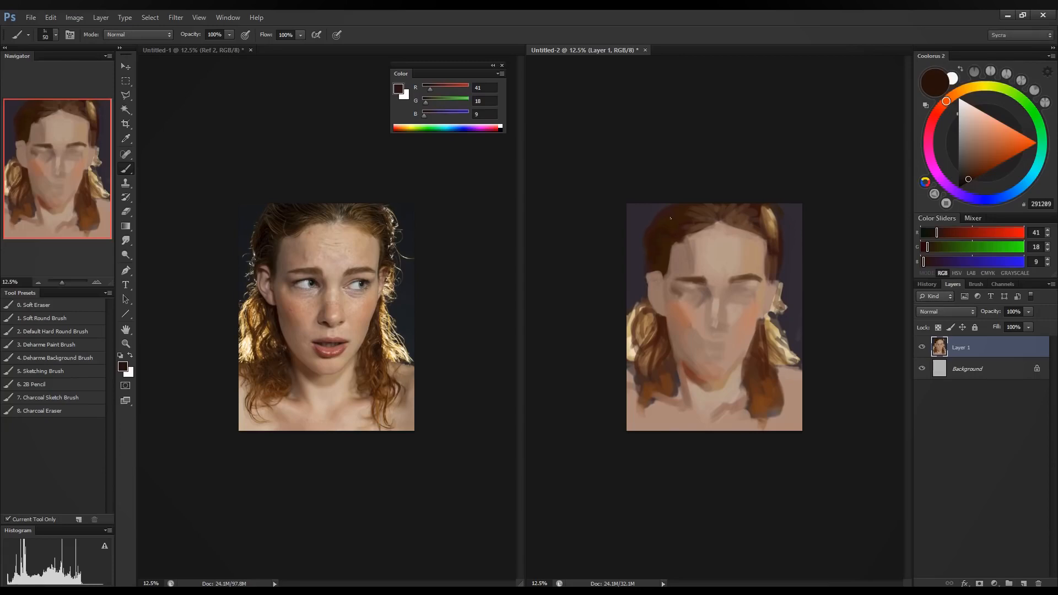
left_click_drag(693, 213, 724, 206)
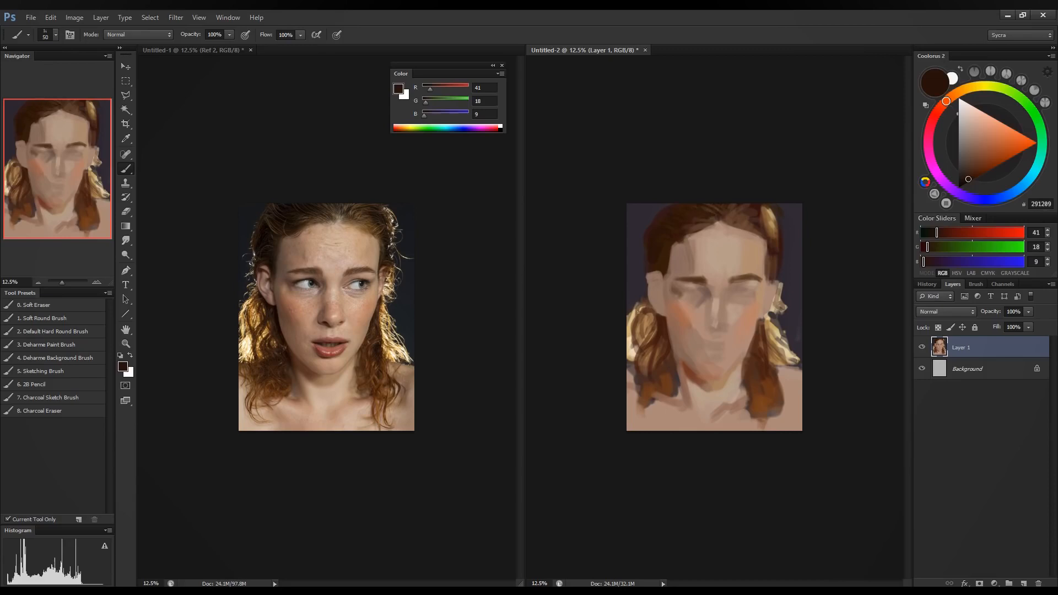
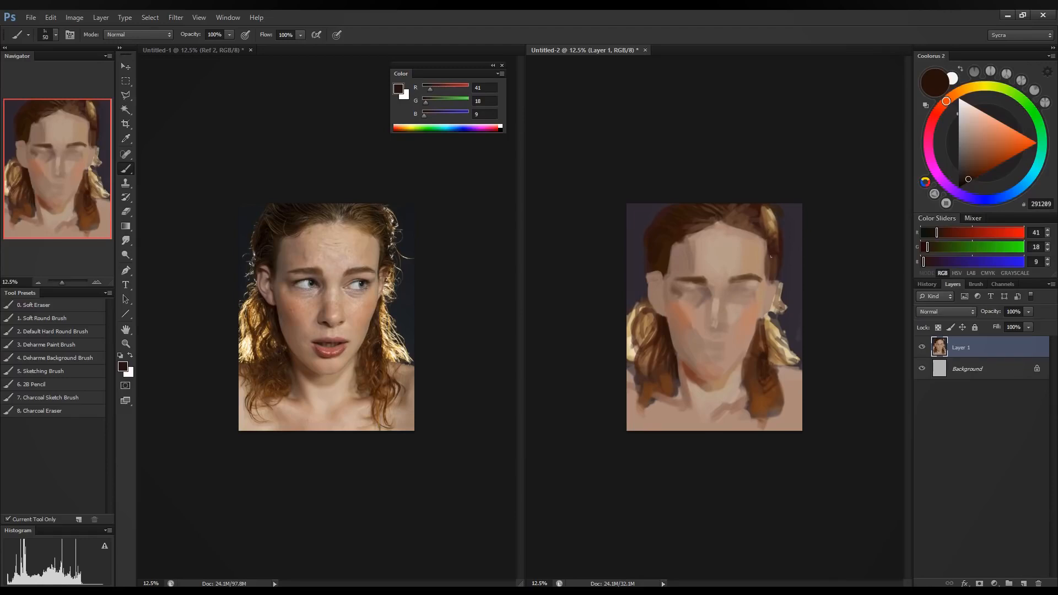
Refine the right-hand hairline beside the forehead and mix a yellower skin tone of R 175, G 151, B 113 there.
left_click_drag(764, 239, 765, 252)
left_click(764, 254, "alt")
left_click_drag(765, 237, 765, 247)
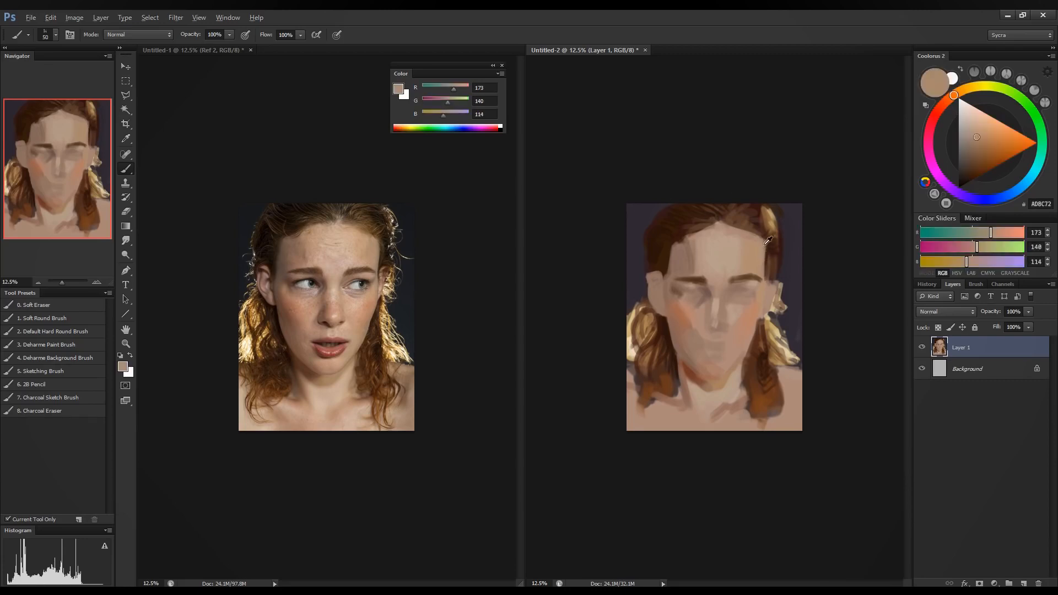
left_click(764, 245, "alt")
left_click(762, 246, "alt")
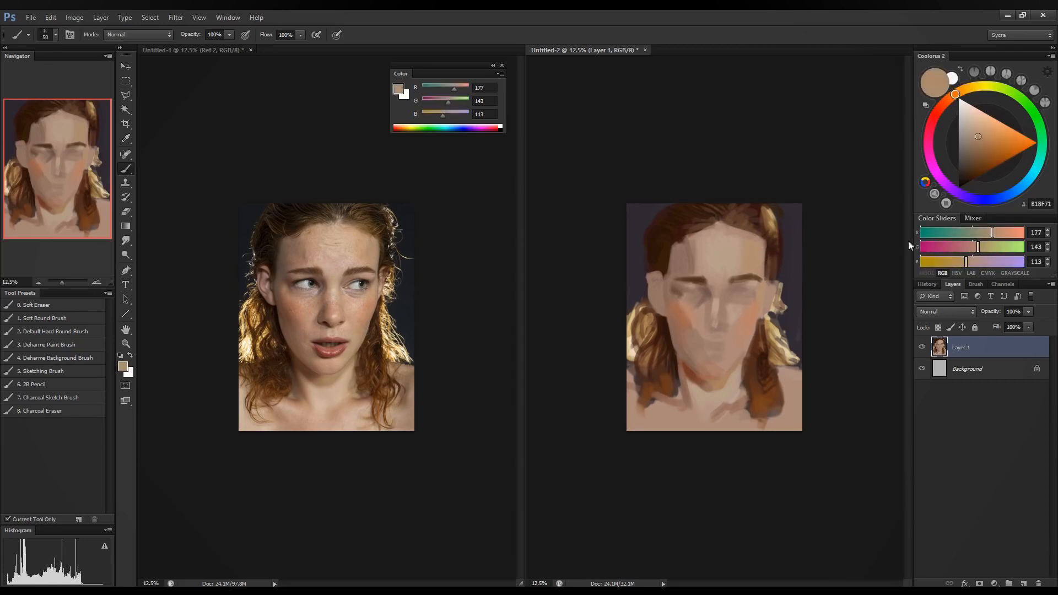
left_click(994, 234)
left_click(981, 248)
left_click(991, 233)
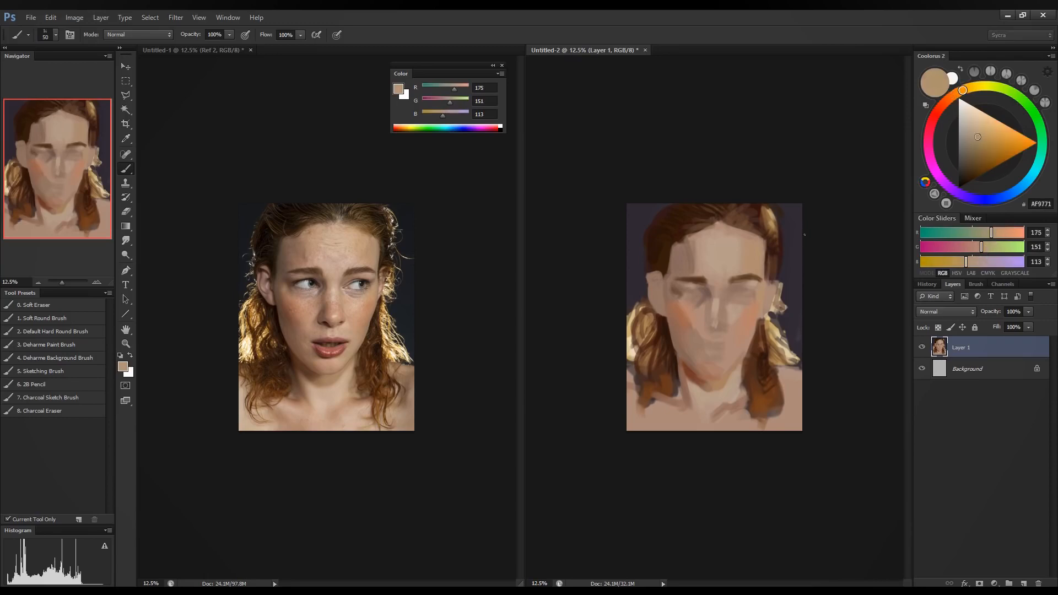
left_click(967, 262)
Refine the chin and its lower shadow with sampled tones, including R 163, G 113, B 89 and R 117, G 63, B 44.
left_click(710, 375, "alt")
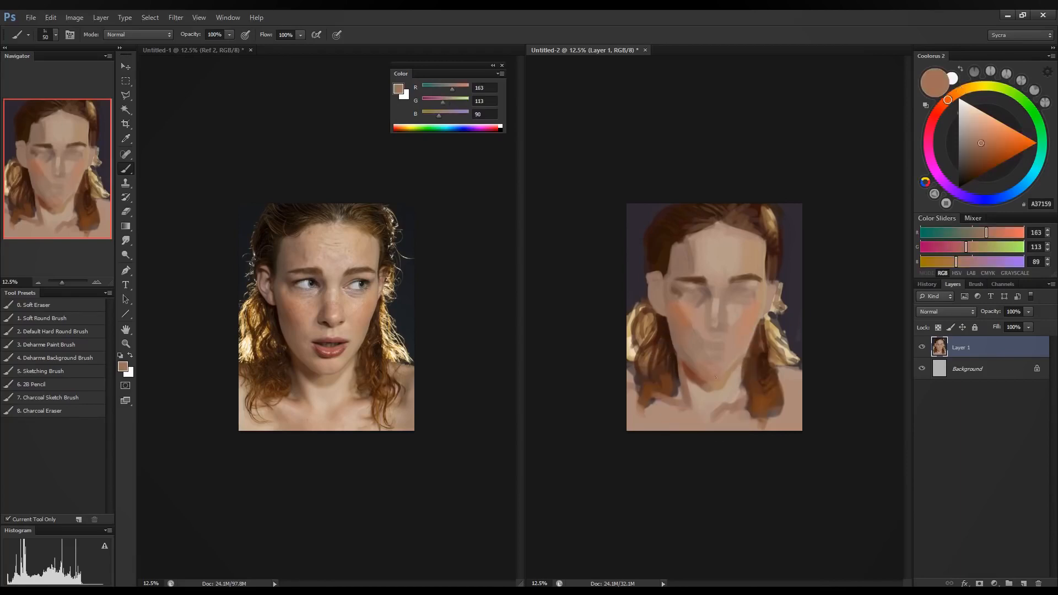
left_click(720, 365, "alt")
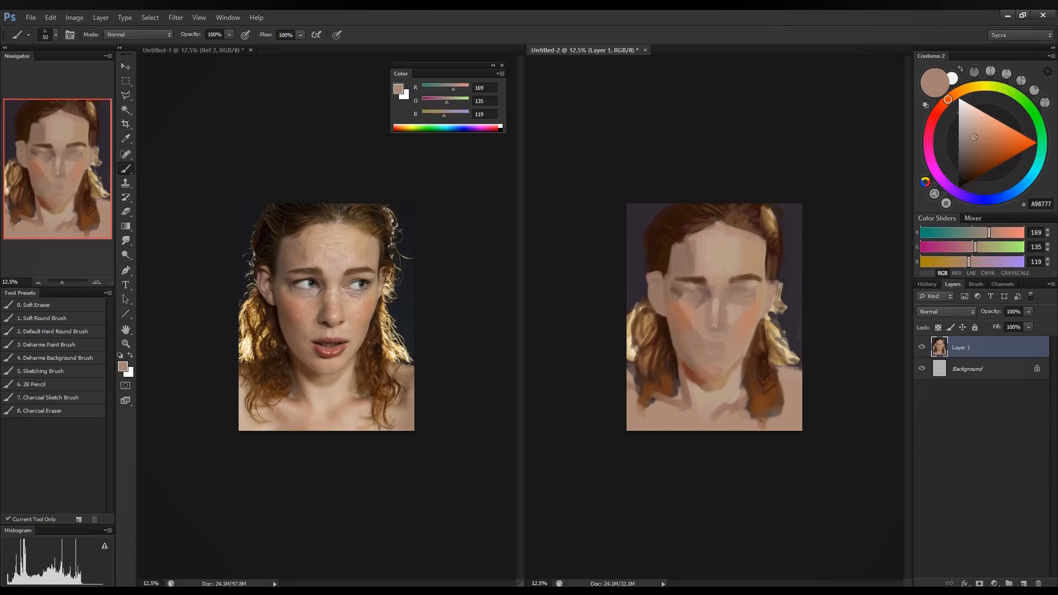
left_click(700, 380, "alt")
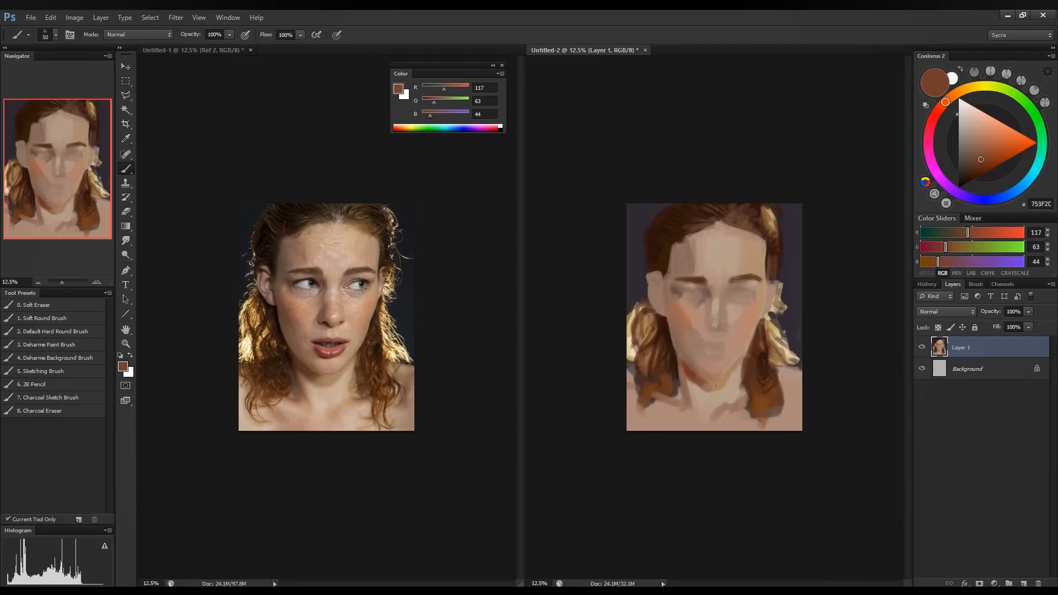
left_click(703, 386, "alt")
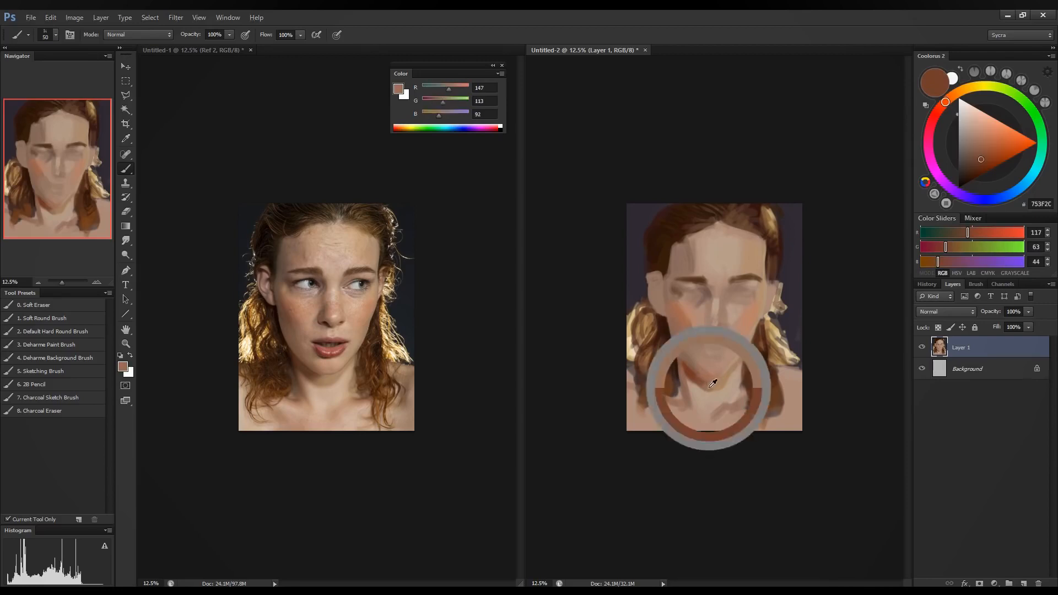
left_click(688, 369, "alt")
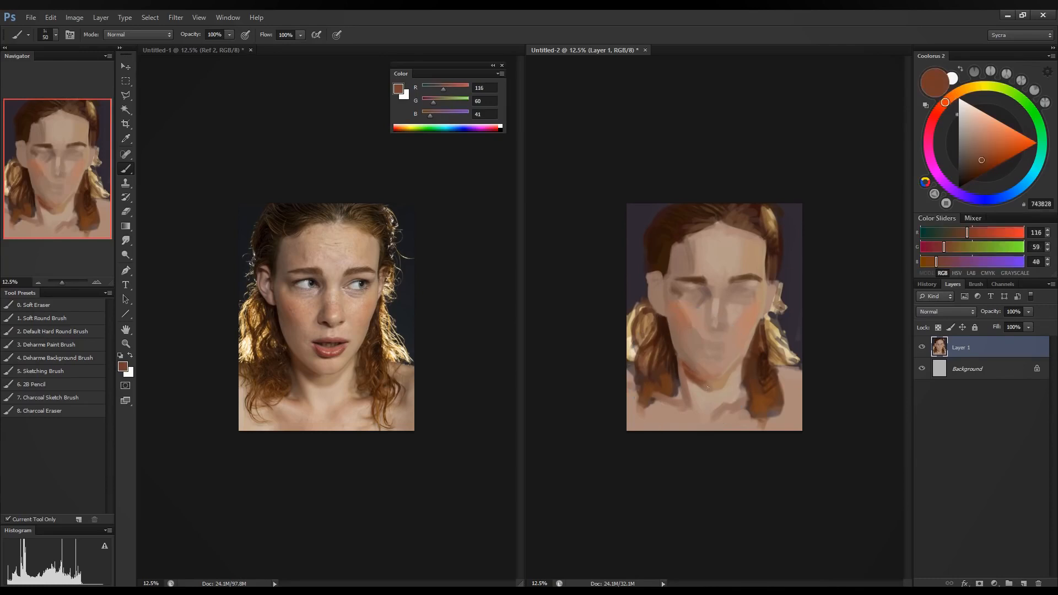
left_click(707, 382, "alt")
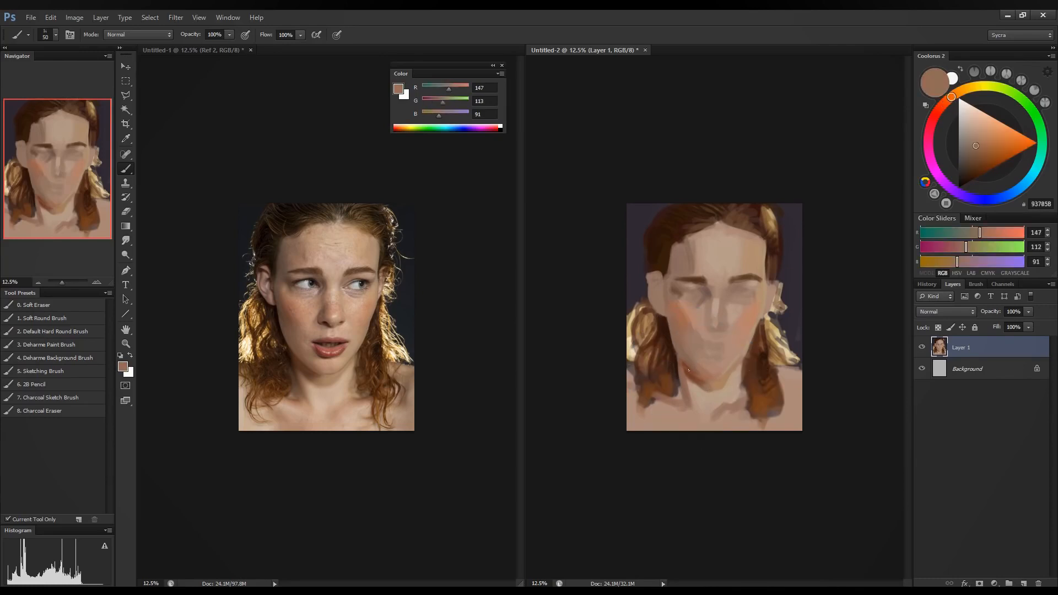
left_click(694, 368, "alt")
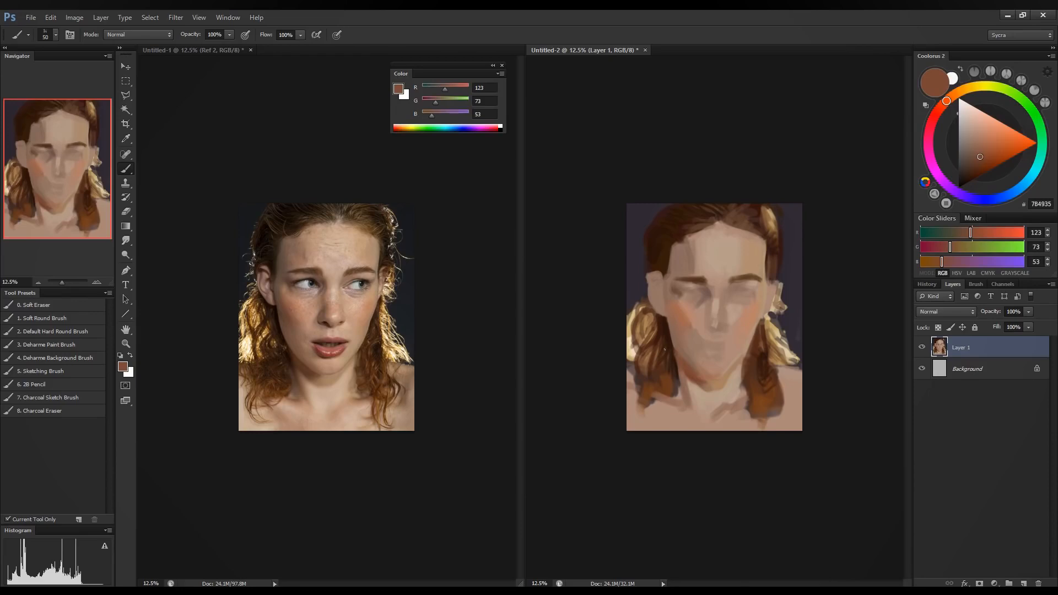
Refine the left-hand jaw edge against the neck with sampled tones, including R 122, G 72, B 52 and R 145, G 104, B 86.
left_click(670, 341, "alt")
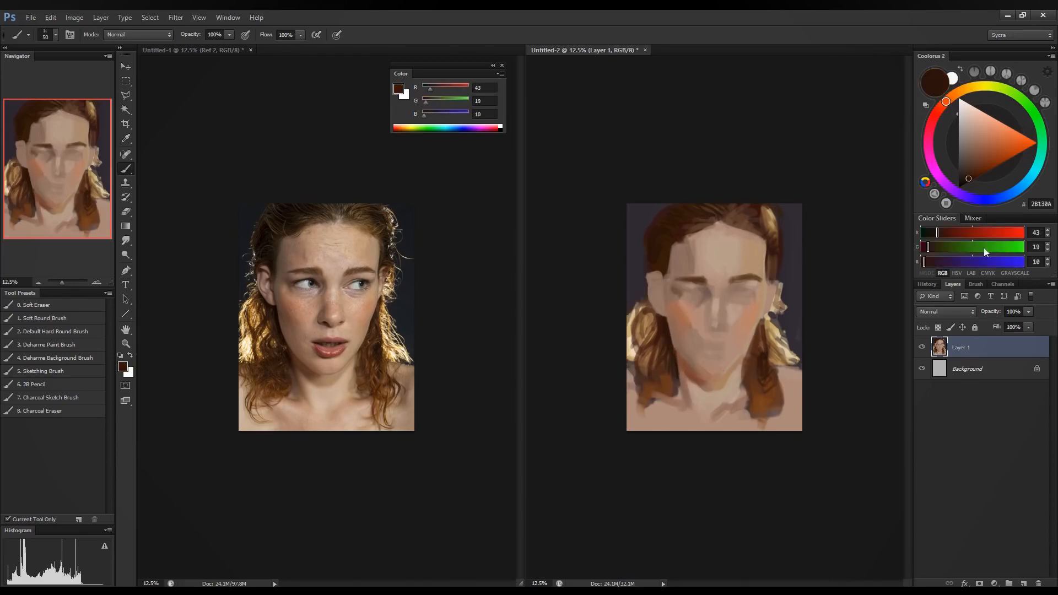
left_click(690, 367, "alt")
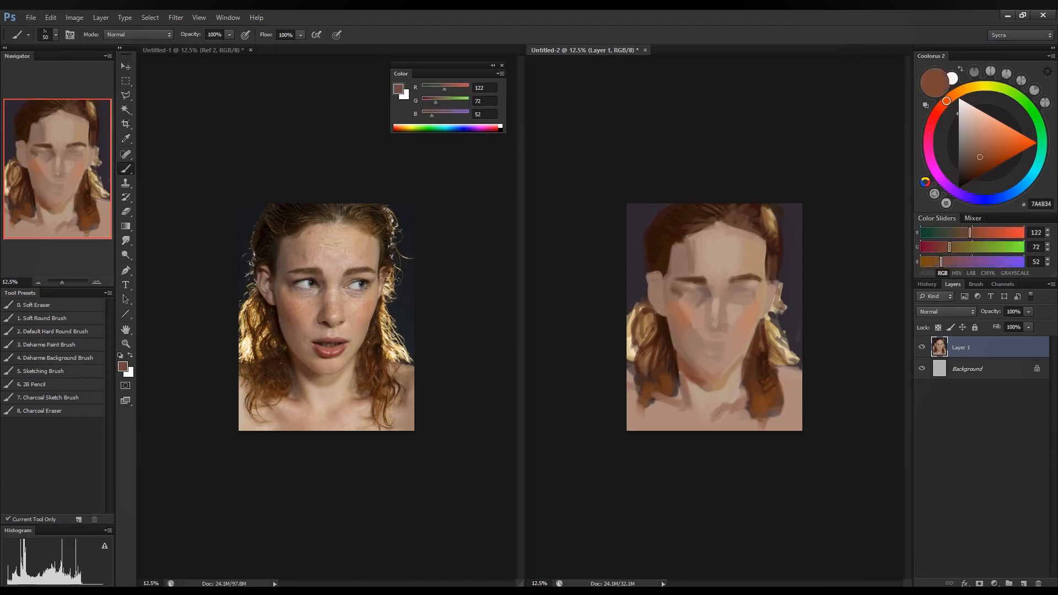
left_click(690, 378, "alt")
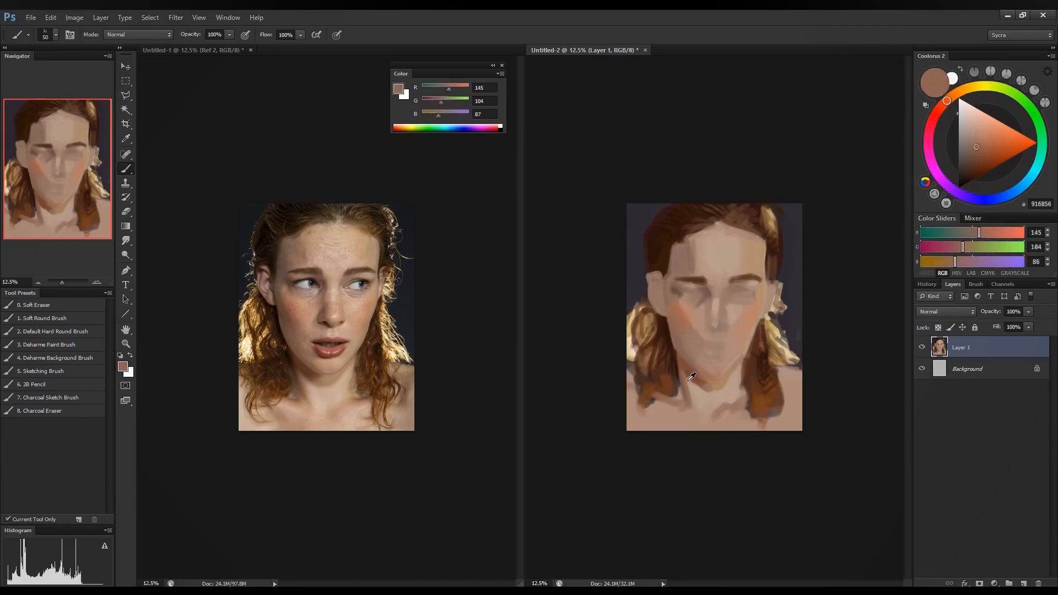
left_click(690, 377, "alt")
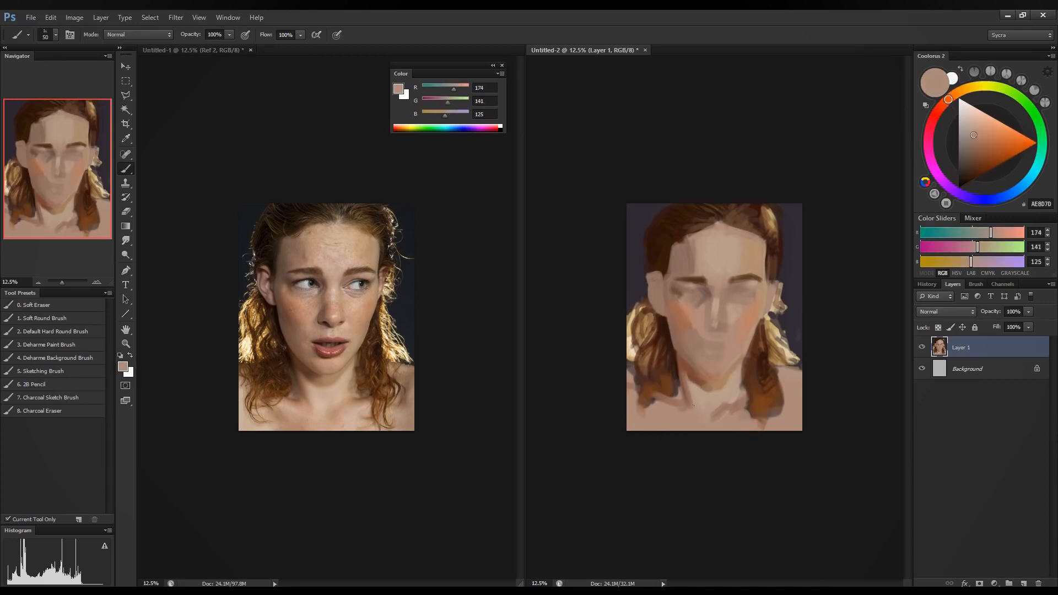
left_click(683, 373, "alt")
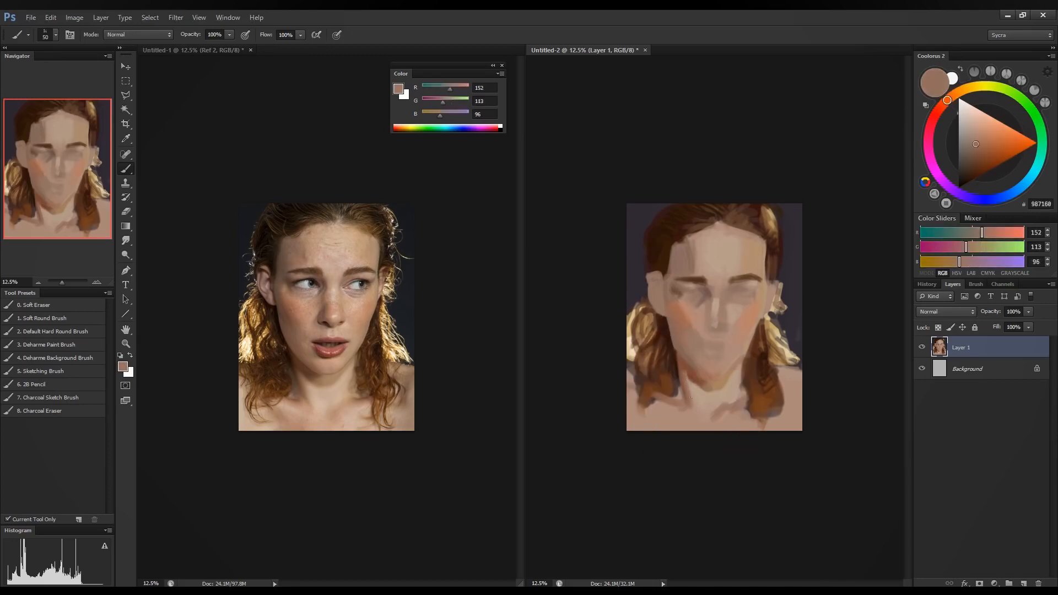
Soften the shadow beneath the chin with sampled tones, including R 166, G 129, B 95 and R 142, G 94, B 70.
left_click(694, 379, "alt")
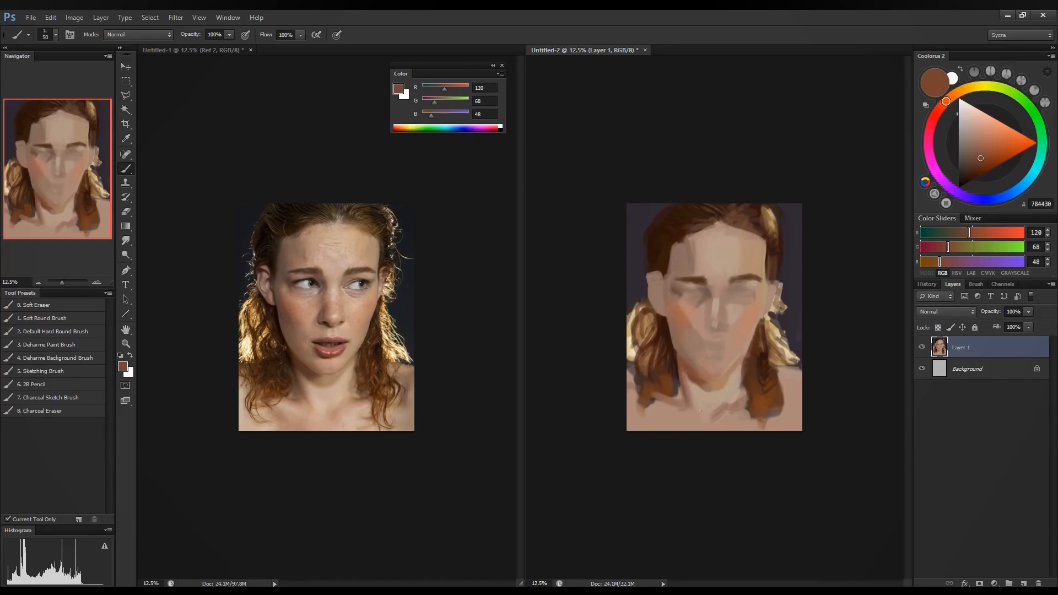
left_click(693, 375, "alt")
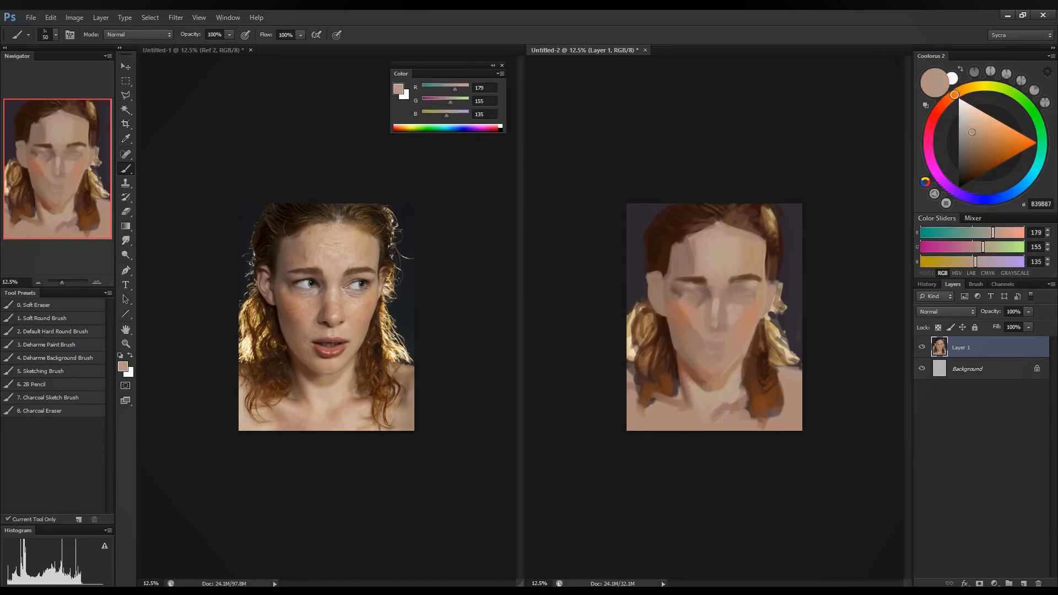
left_click(716, 387, "alt")
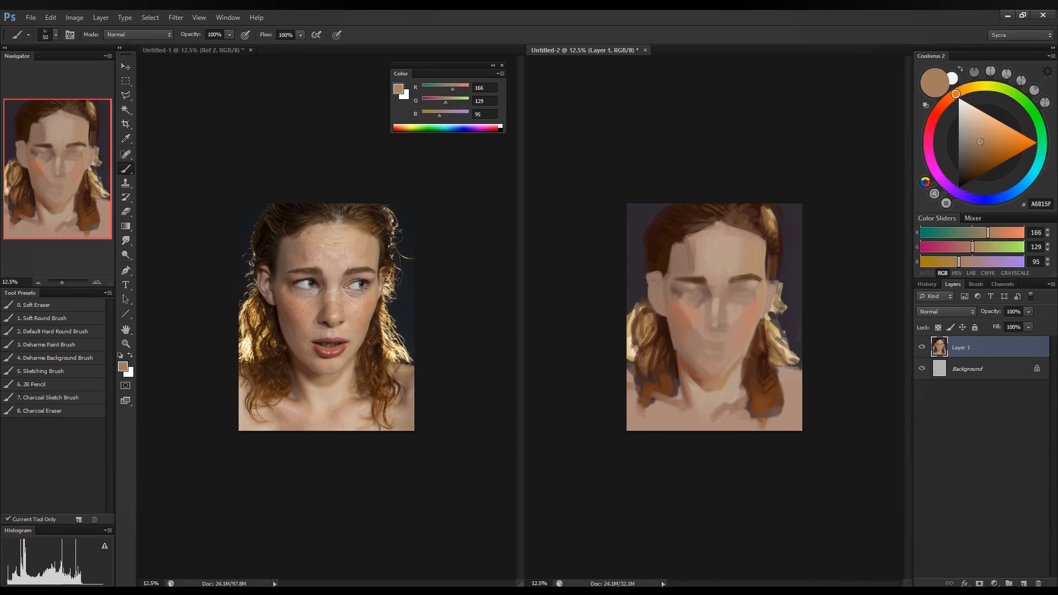
left_click(714, 377, "alt")
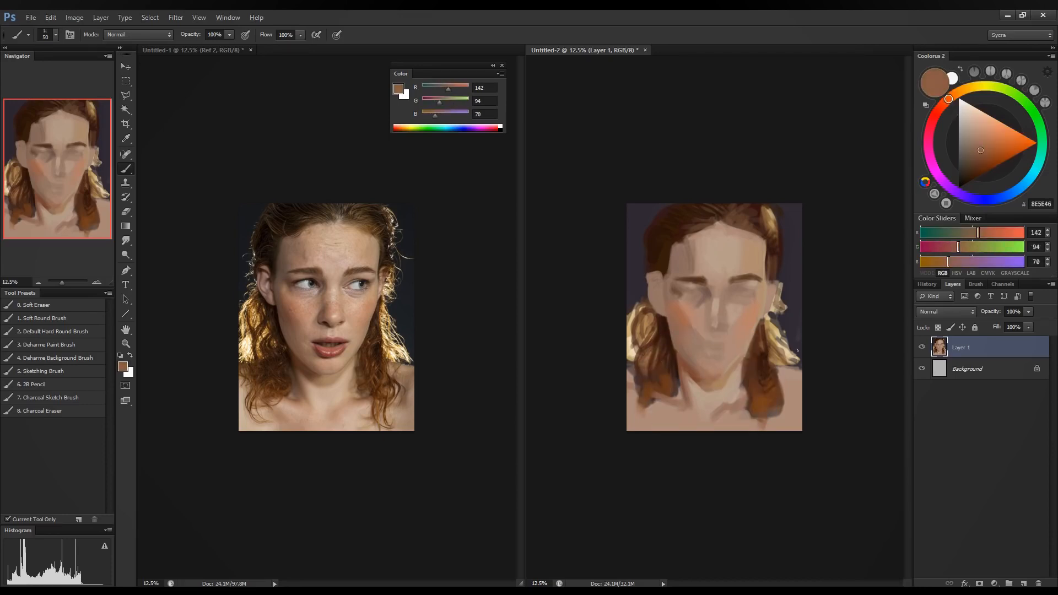
Define the eyelid lines with R 109, G 74, B 61 and refine the nose bridge with sampled R 183, G 158, B 139.
left_click(681, 288, "alt")
left_click(716, 280, "alt")
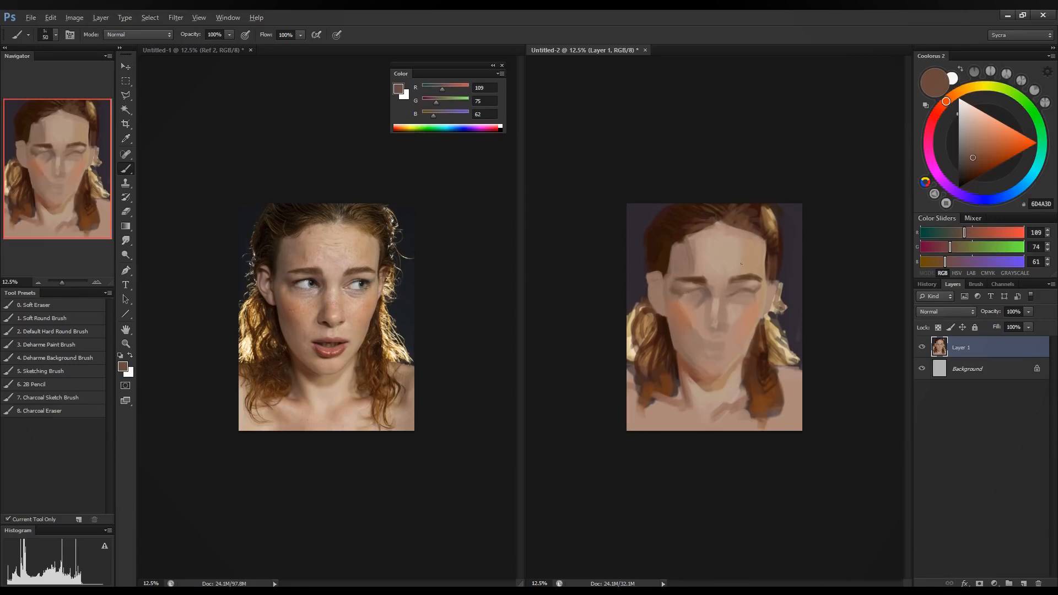
key("alt")
left_click(715, 309, "alt")
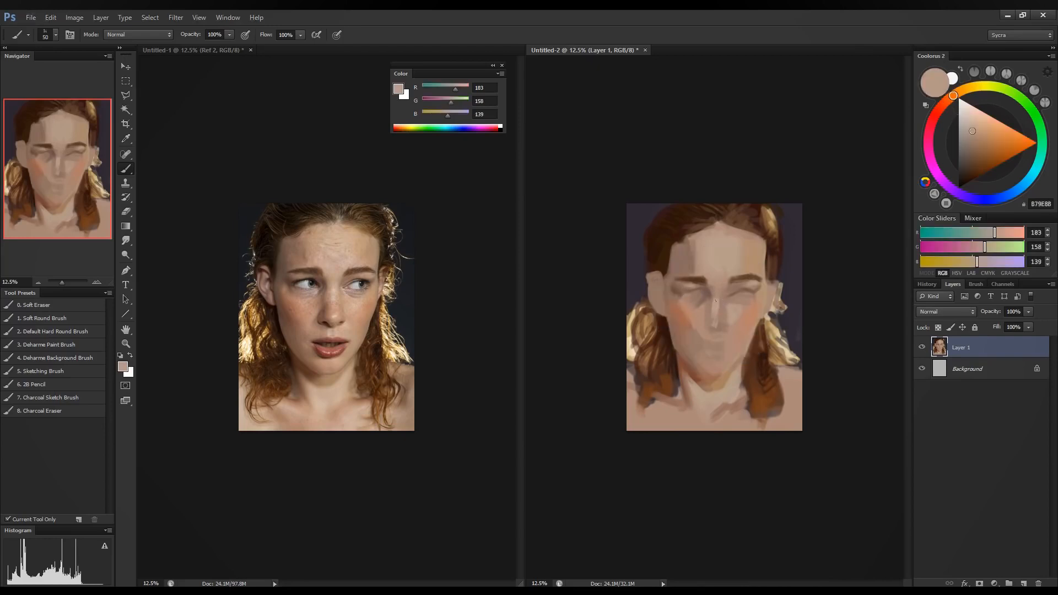
left_click(717, 305, "alt")
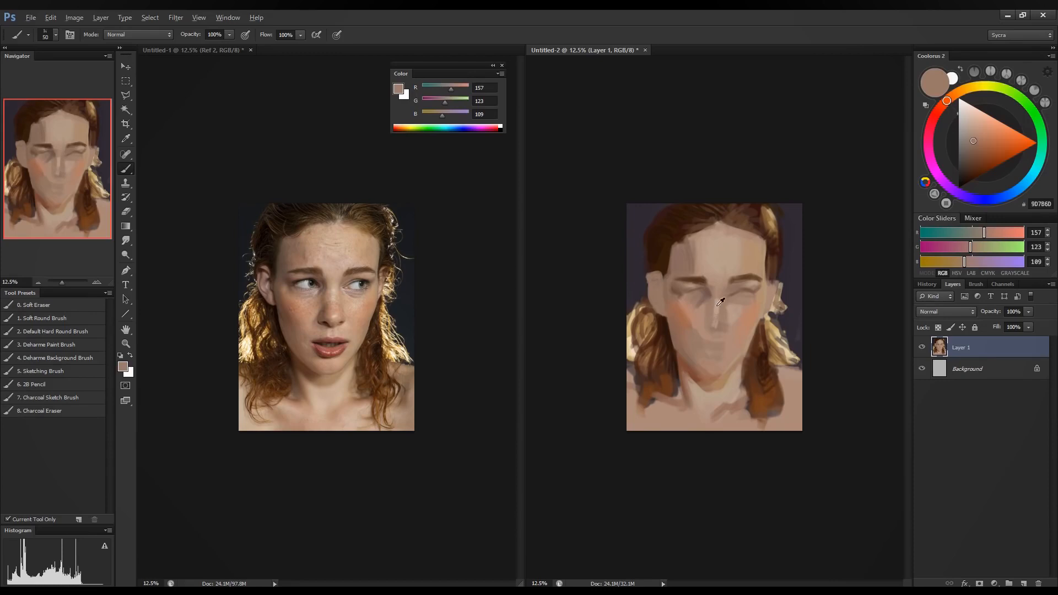
left_click(717, 304, "alt")
Undo the light stroke on the left-hand upper cheek and mix a warmer skin tone of R 183, G 151, B 109.
left_click_drag(670, 297, 677, 298)
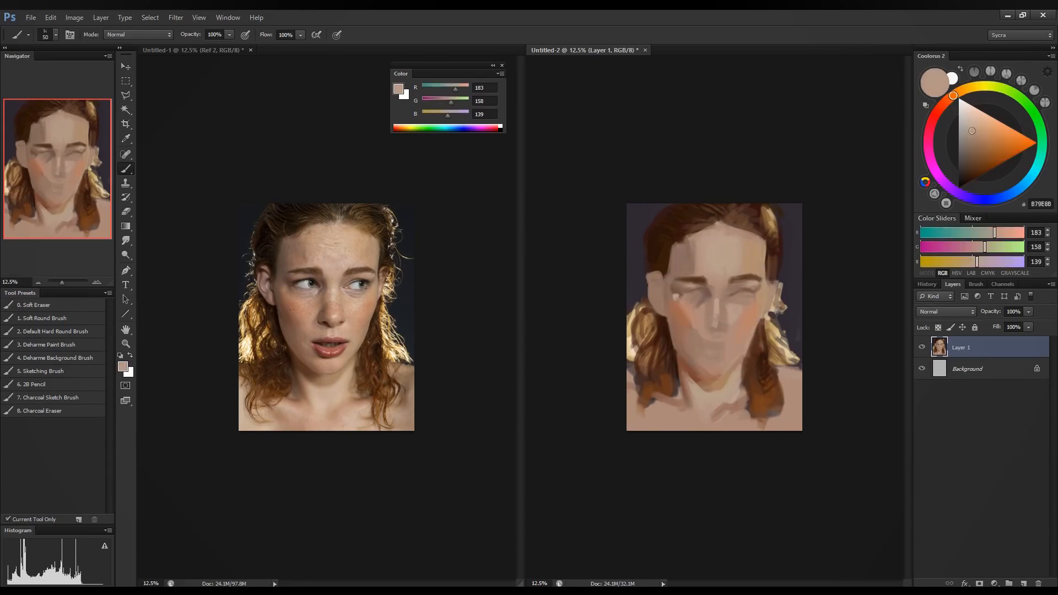
key("ctrl+z")
left_click_drag(973, 266, 972, 262)
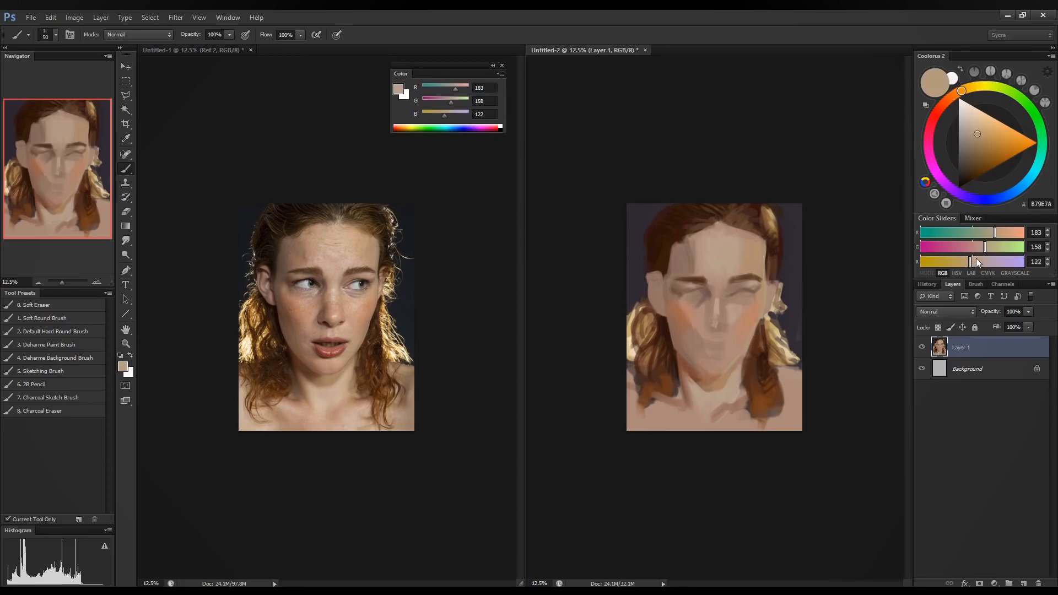
left_click_drag(965, 263, 981, 247)
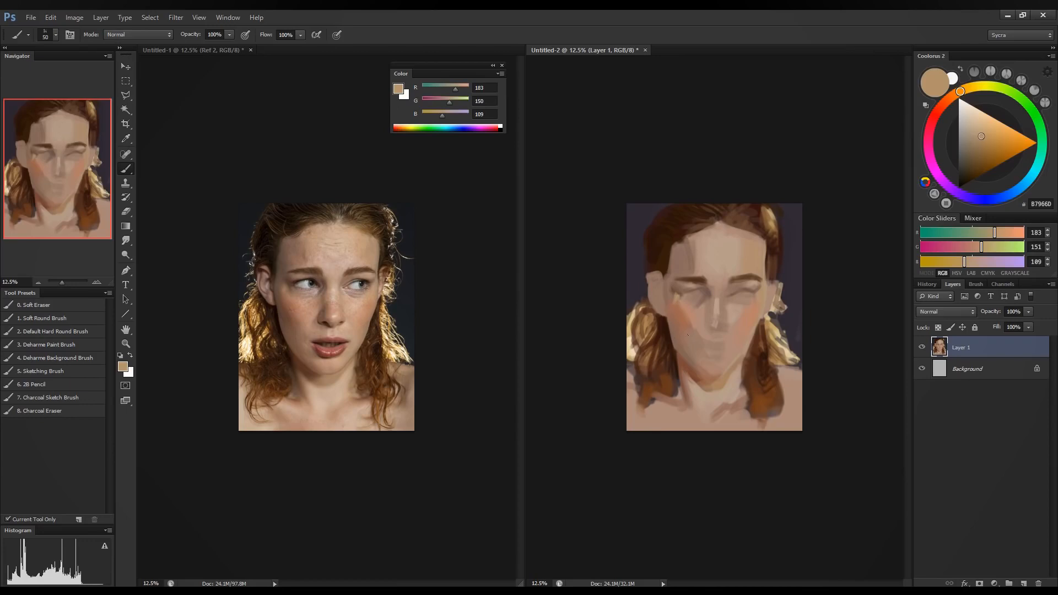
Sample the shadow under the left-hand eye and mix it into a muted brown of R 105, G 76, B 66.
left_click(679, 299, "alt")
left_click(947, 263)
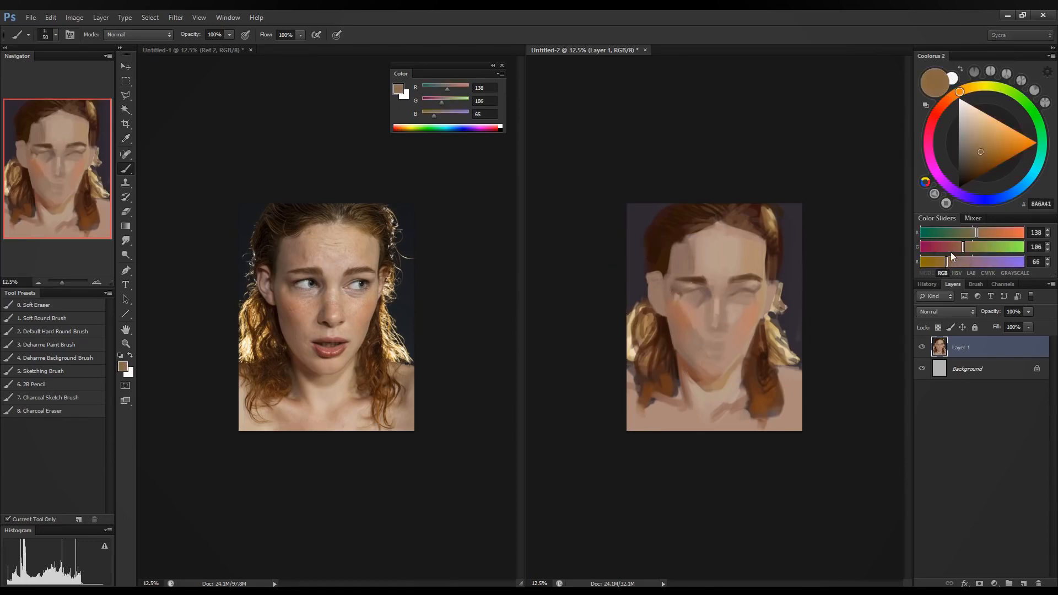
left_click(951, 250)
left_click(963, 234)
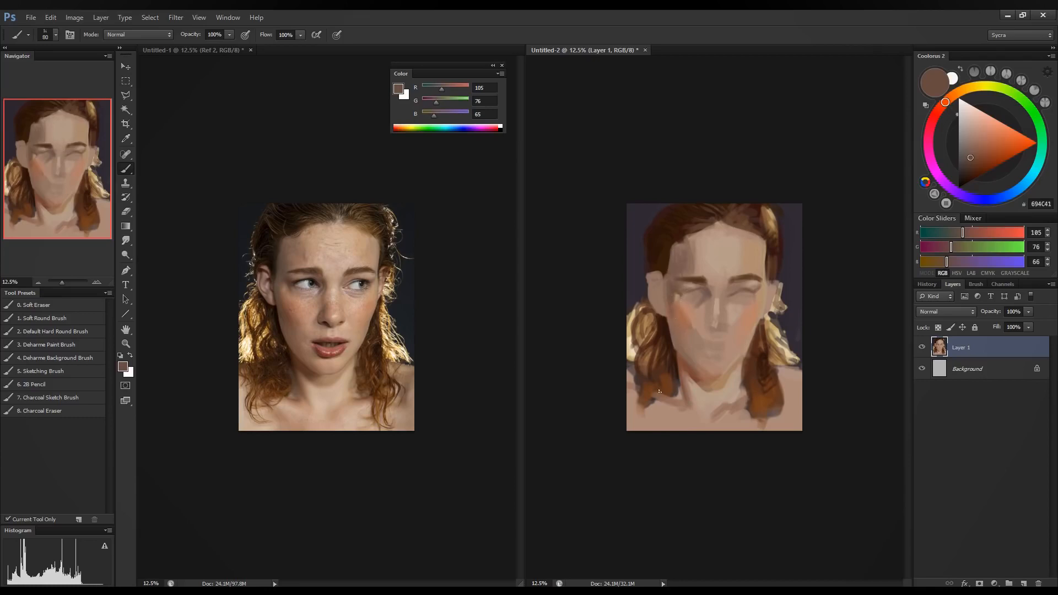
Enlarge the brush to 150 and blend the left-hand temple shadow into the forehead with sampled skin tones, including R 144, G 113, B 98.
key("bracketright")
key("bracketright")
key("bracketright")
key("bracketright")
left_click(701, 263, "alt")
left_click_drag(693, 248, 691, 275)
left_click(695, 251, "alt")
left_click(692, 252, "alt")
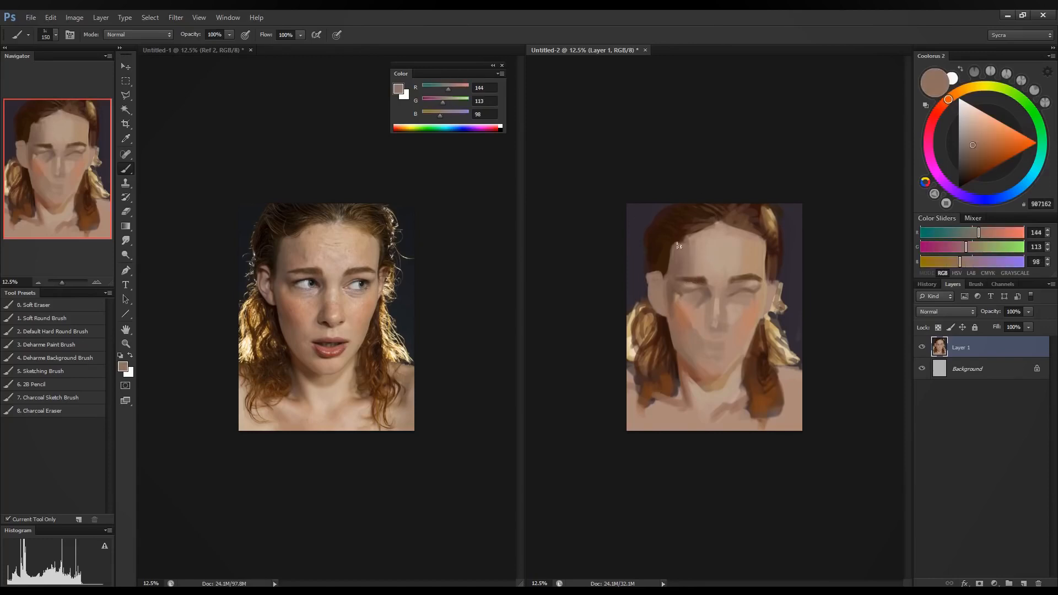
Smooth the forehead above the left-hand eyebrow with sampled tones, including R 177, G 143, B 114 and R 131, G 100, B 88.
left_click(708, 242, "alt")
left_click(708, 242, "alt")
left_click_drag(694, 251, 696, 270)
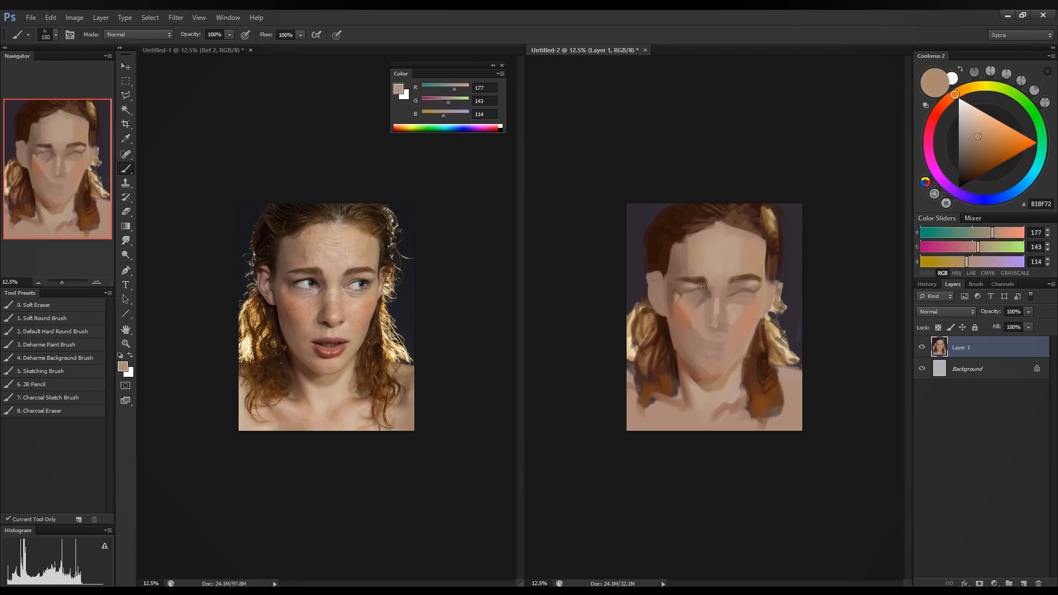
left_click(694, 255, "alt")
left_click_drag(684, 260, 685, 282)
left_click(678, 259, "alt")
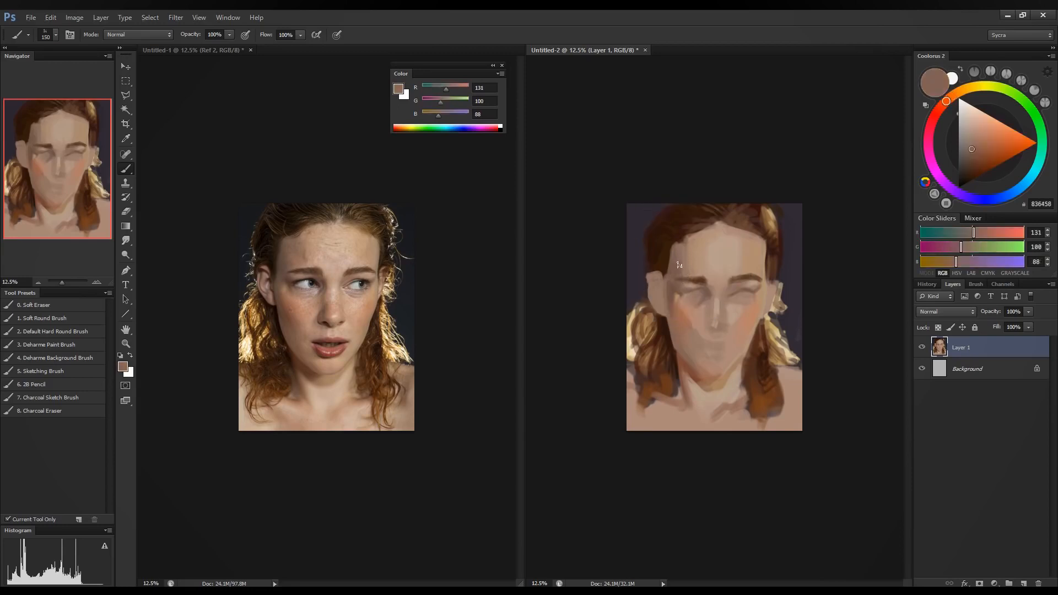
Soften the left-hand temple and nose bridge with sampled skin tones of R 149, G 117, B 99 and R 171, G 137, B 119.
left_click(679, 282, "alt")
left_click(682, 259, "alt")
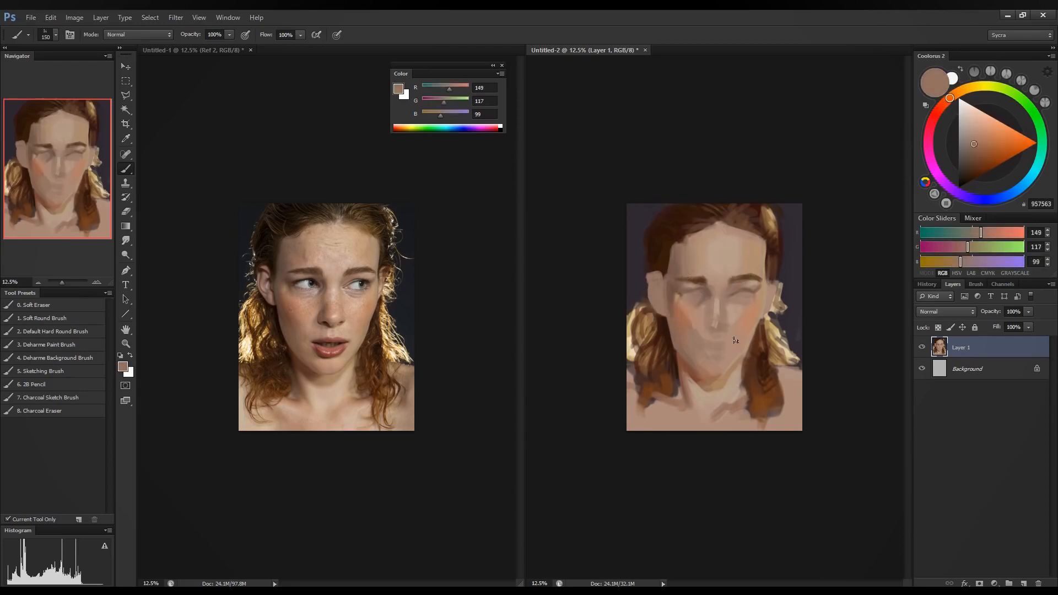
left_click(715, 288, "alt")
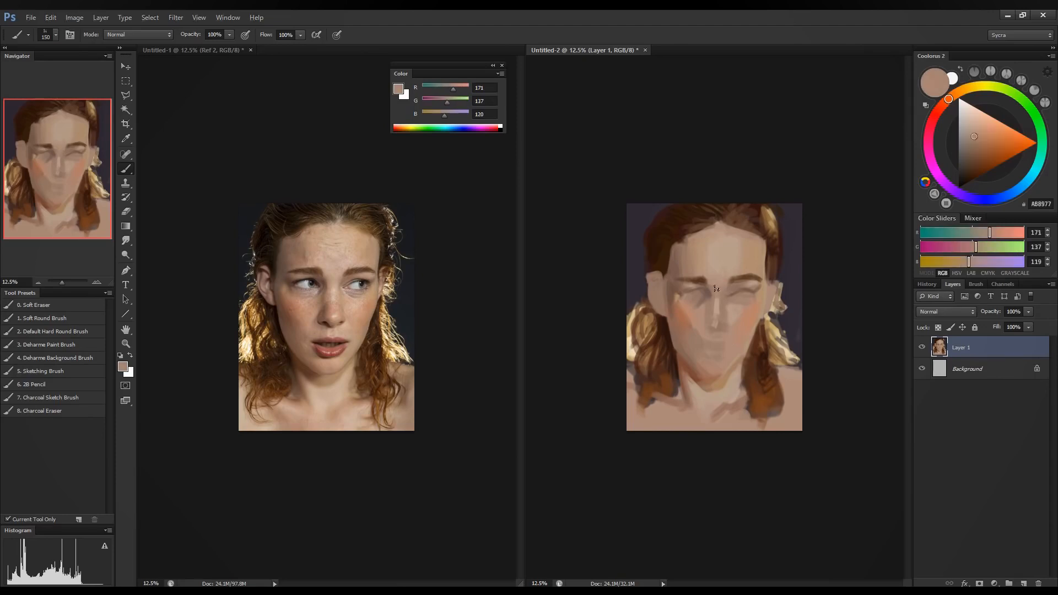
Reduce the brush to 100 and blend the left-hand eye socket with sampled tones, including R 177, G 143, B 114 and R 122, G 94, B 86.
key("bracketleft")
key("bracketleft")
key("bracketleft")
key("bracketright")
left_click(711, 294, "alt")
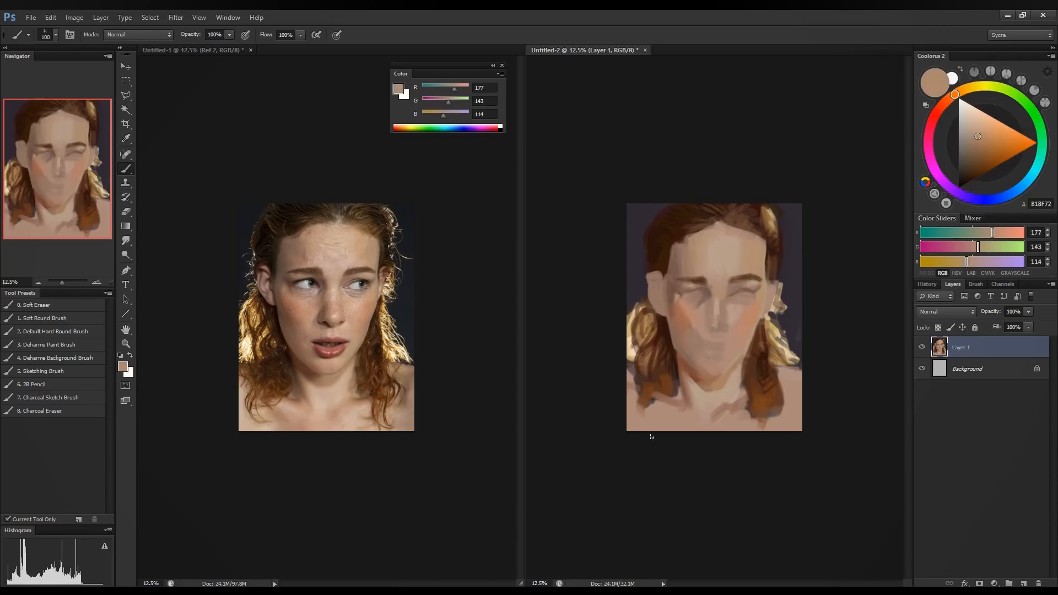
left_click(706, 295, "alt")
left_click(702, 298, "alt")
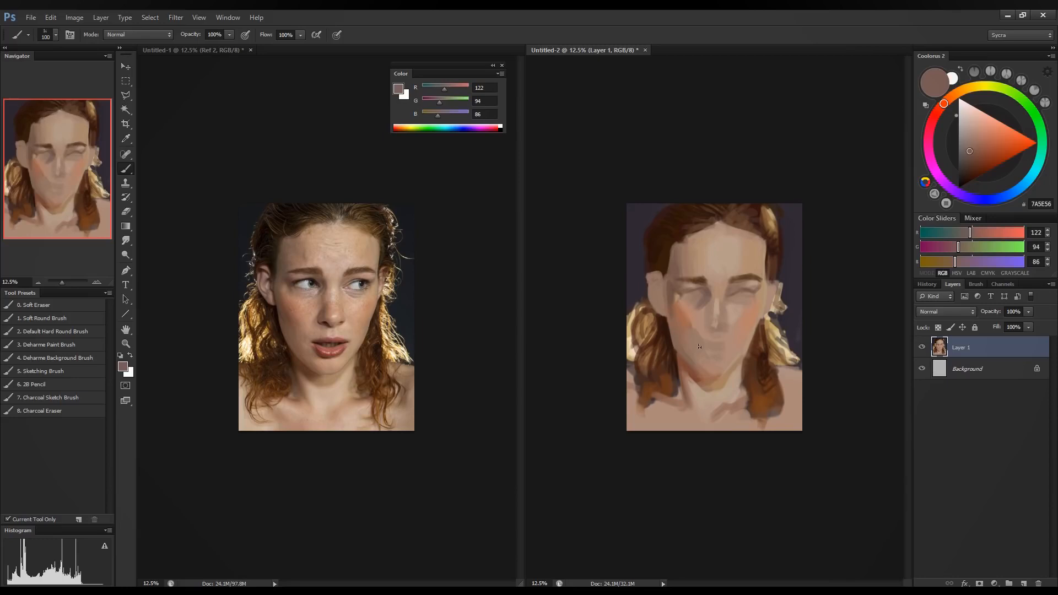
left_click(691, 301, "alt")
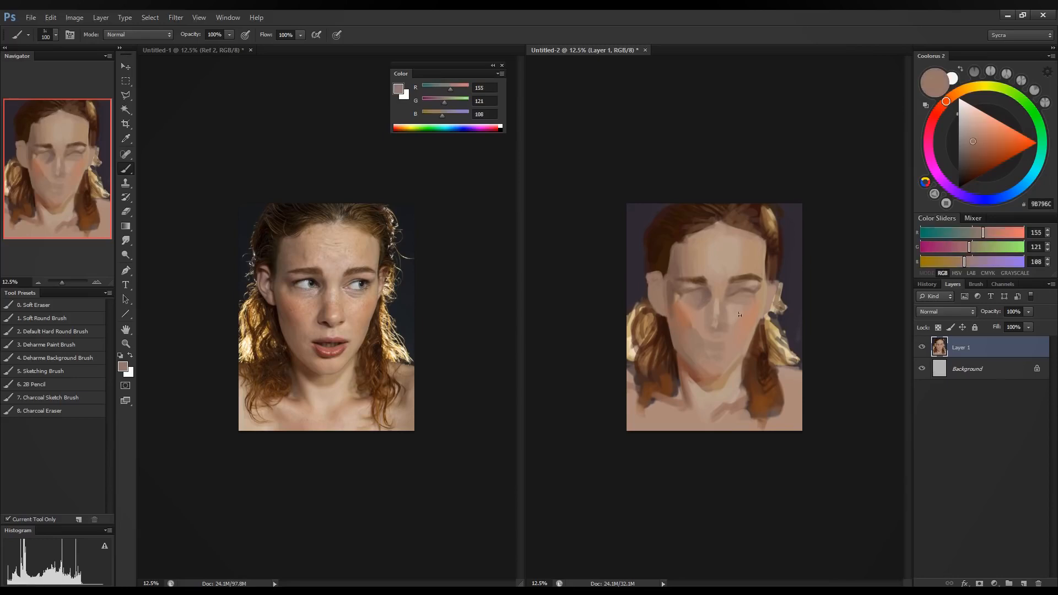
Sample the skin beside the right-hand eye and mix it into a muted mauve of R 149, G 106, B 114.
left_click(765, 294, "alt")
left_click_drag(966, 266, 968, 265)
left_click(966, 249)
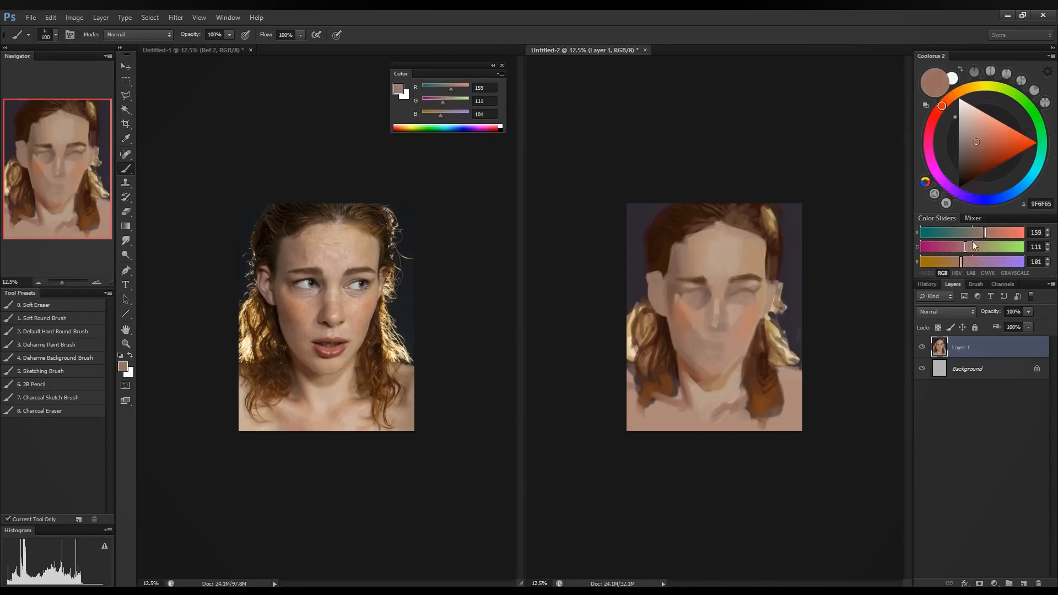
left_click(973, 235)
left_click(963, 263)
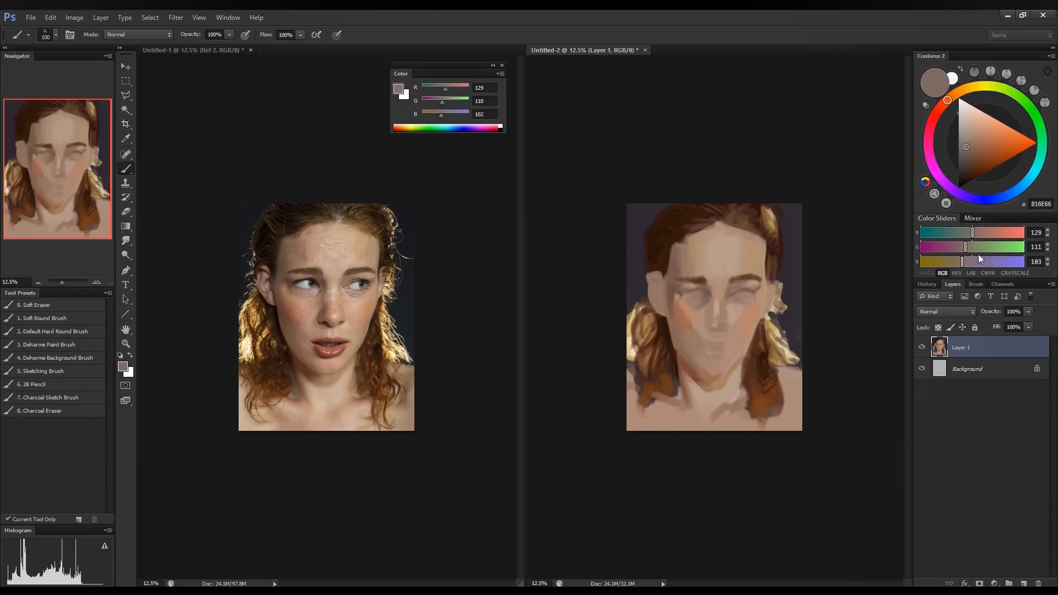
left_click(964, 249)
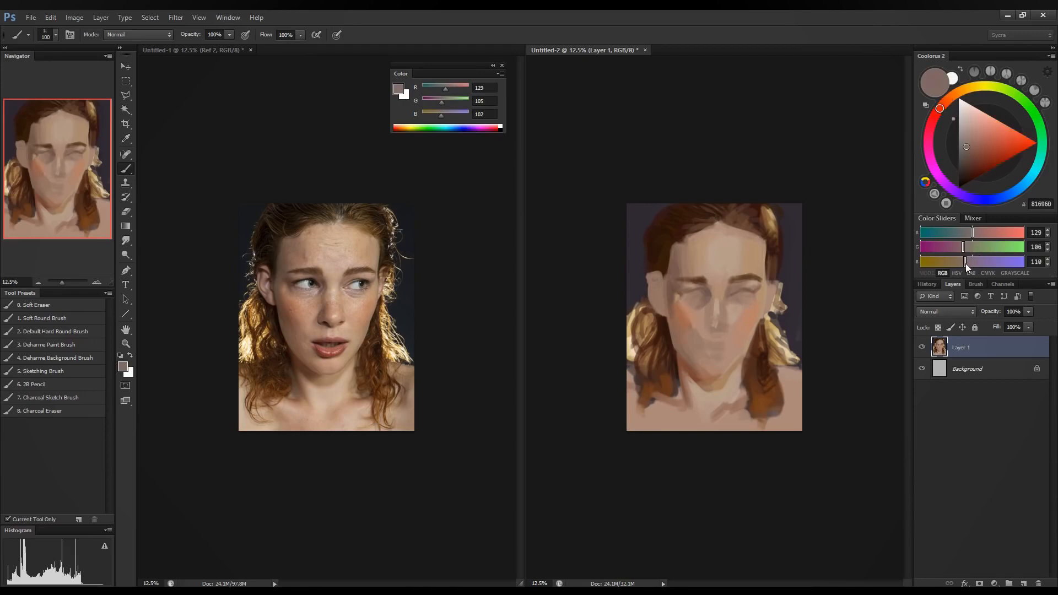
left_click(965, 264)
left_click(977, 233)
left_click_drag(980, 236, 981, 236)
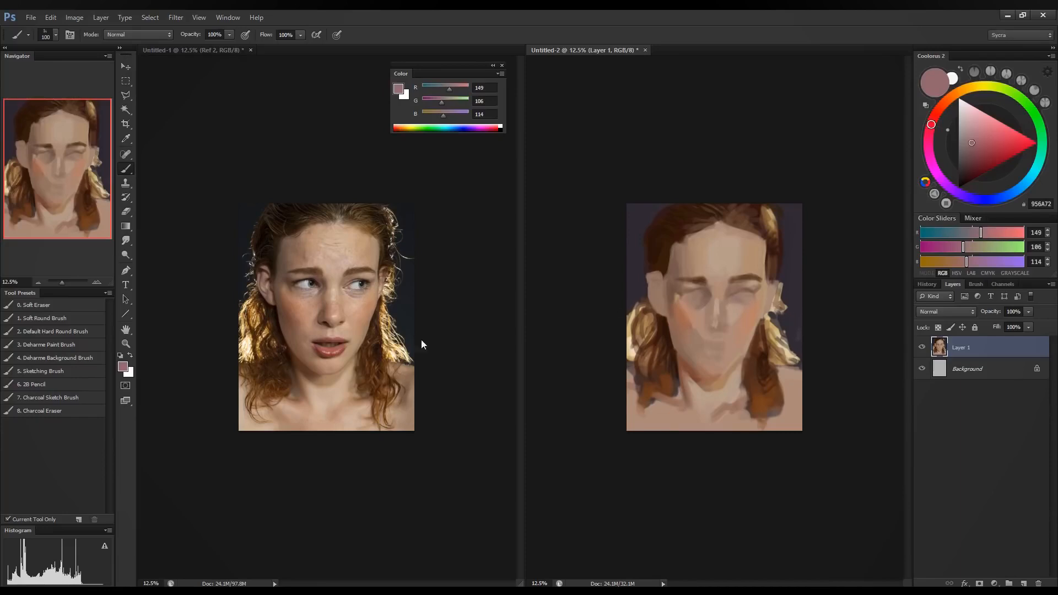
Mix a pale pinkish grey of R 174, G 160, B 156 and reduce the brush to 45.
left_click_drag(994, 263, 996, 252)
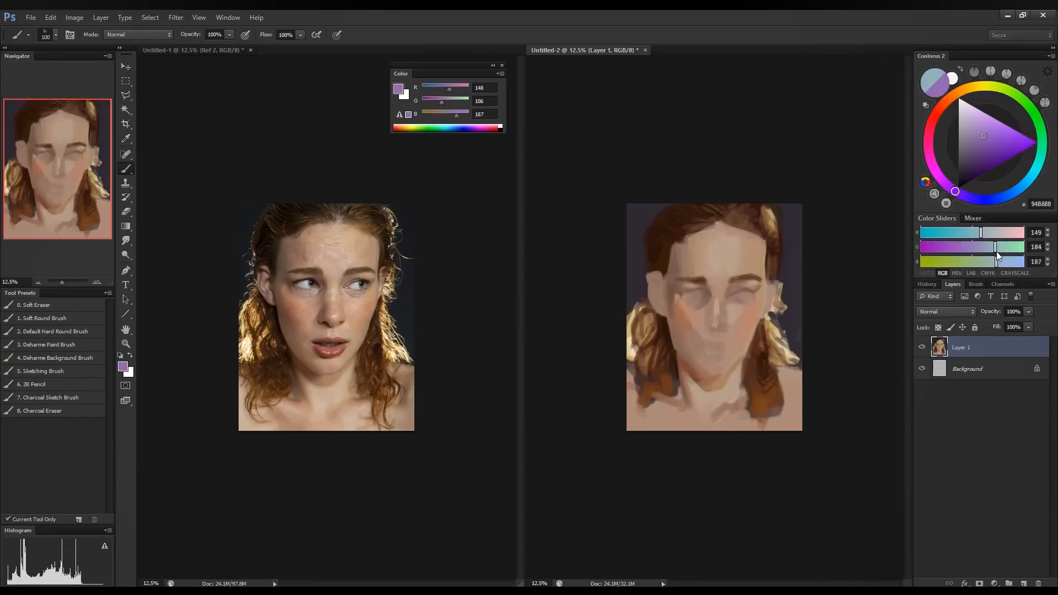
left_click(992, 248)
left_click(990, 261)
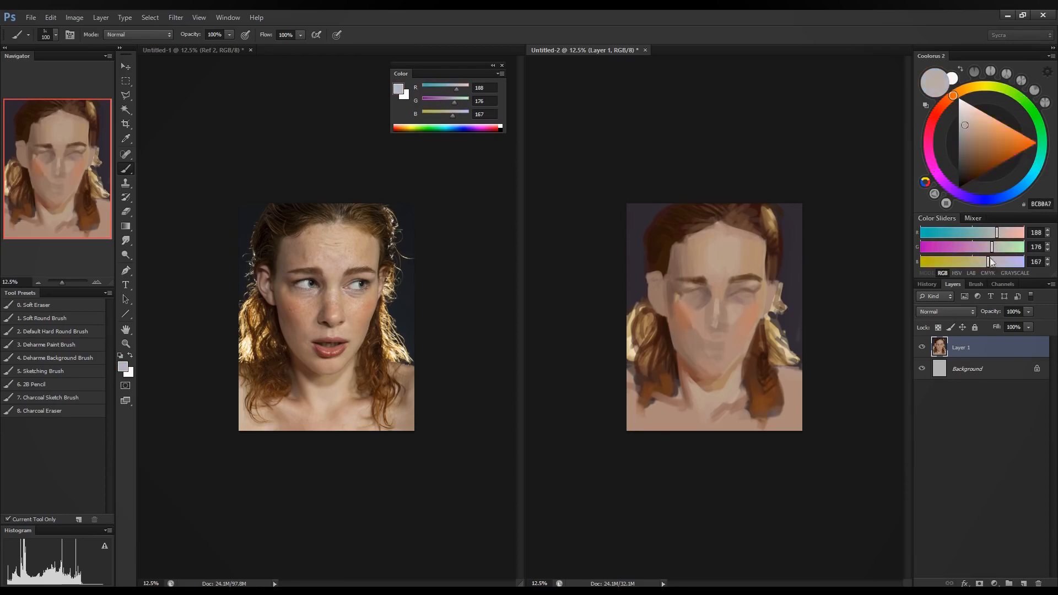
left_click(987, 247)
left_click(984, 261)
left_click(984, 248)
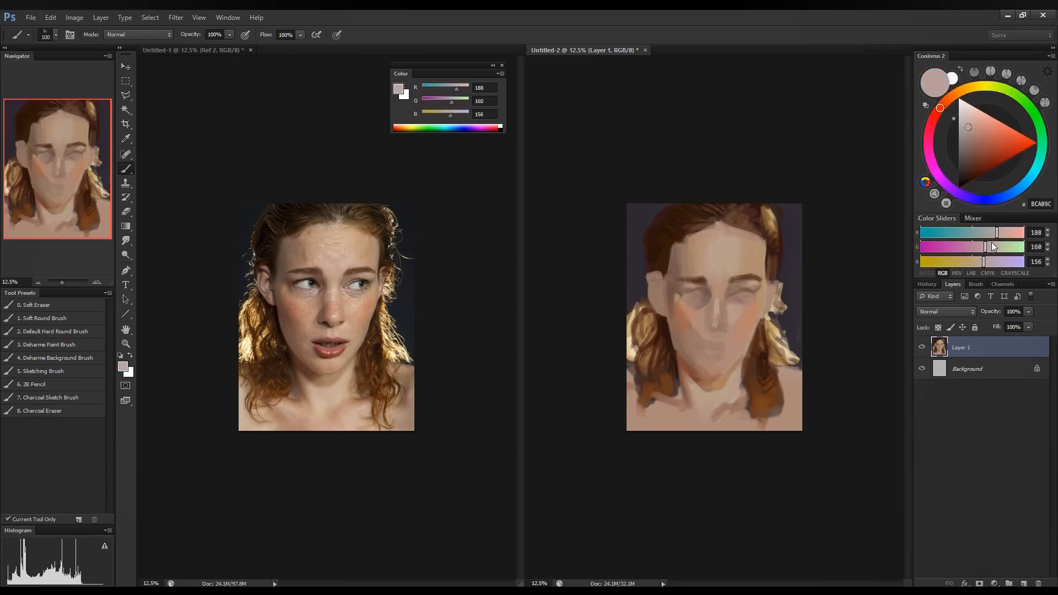
left_click(994, 236)
left_click(991, 236)
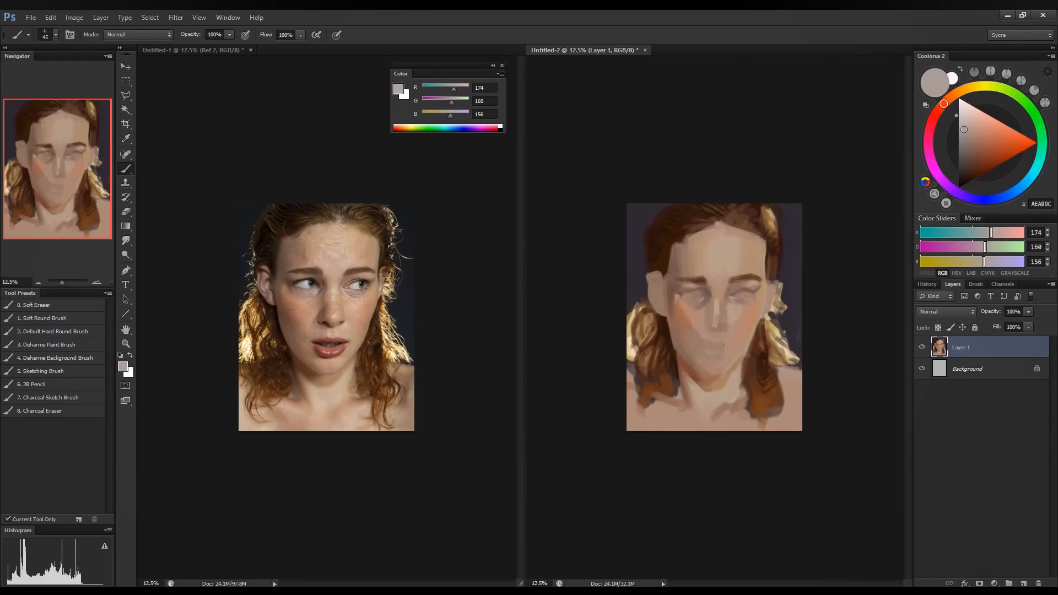
Enlarge the brush to 80 and blend the cheeks with sampled tones, including R 162, G 102, B 77 and R 134, G 99, B 84.
left_click(742, 320, "alt")
left_click(680, 320, "alt")
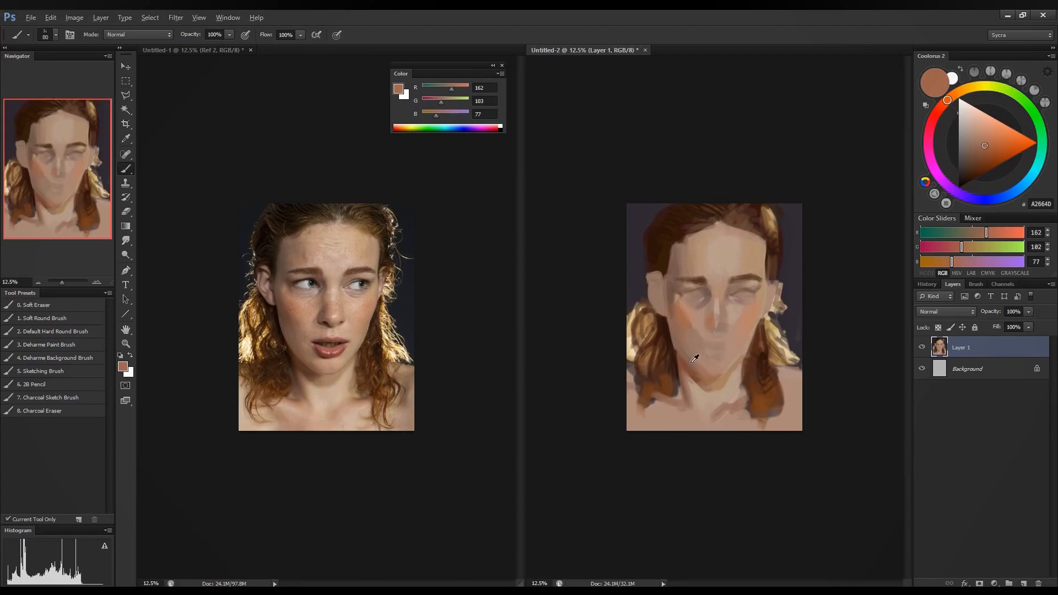
left_click(684, 345, "alt")
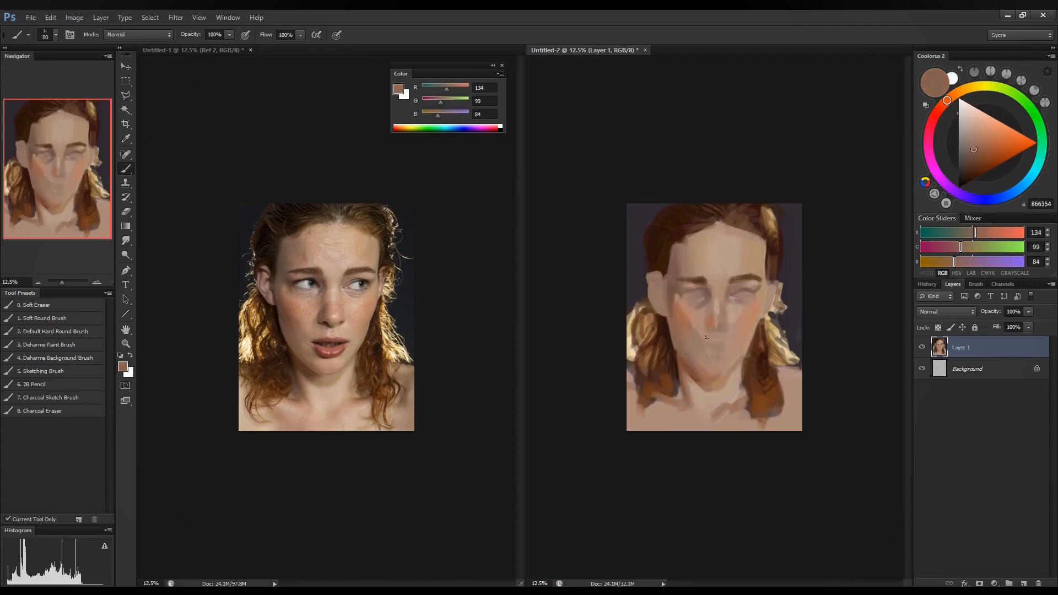
Paint the shadow under the nose with a size 50 brush and browns of R 111, G 81, B 69, R 78, G 38, B 24 and R 50, G 22, B 12.
left_click(672, 288, "alt")
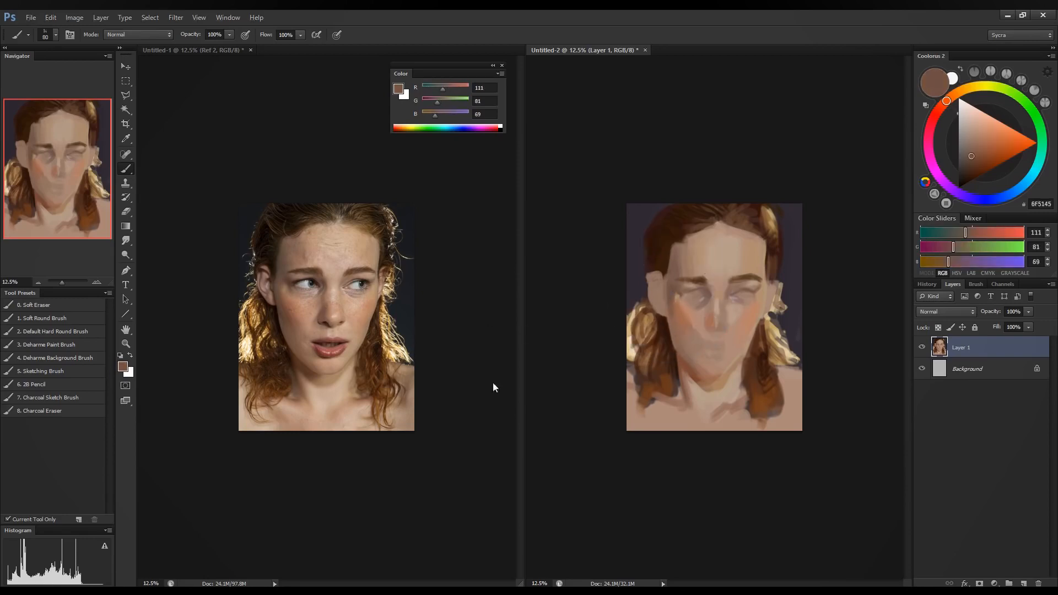
left_click_drag(712, 316, 714, 329)
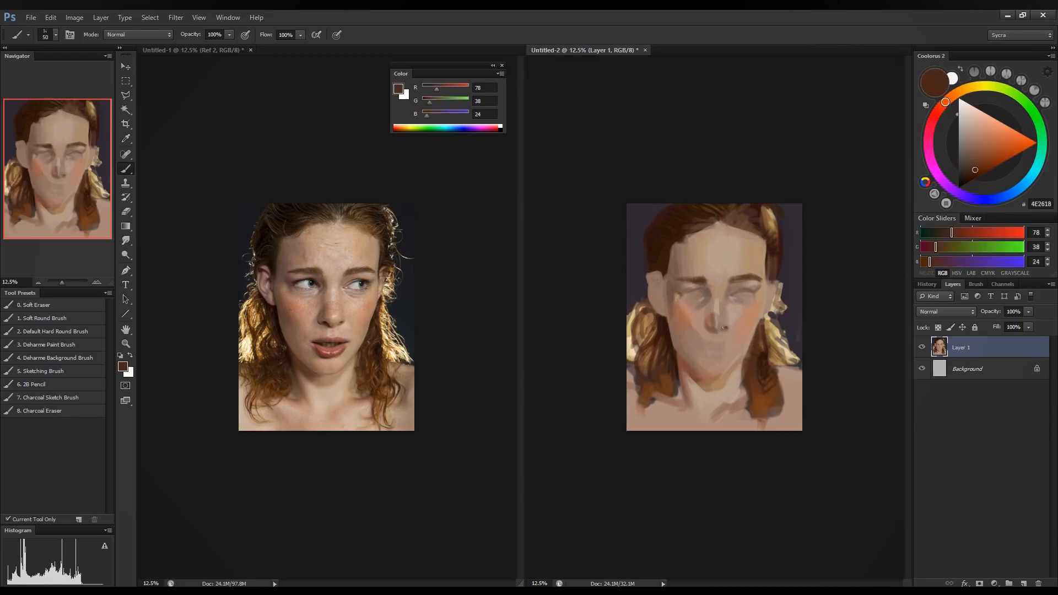
left_click(666, 323, "alt")
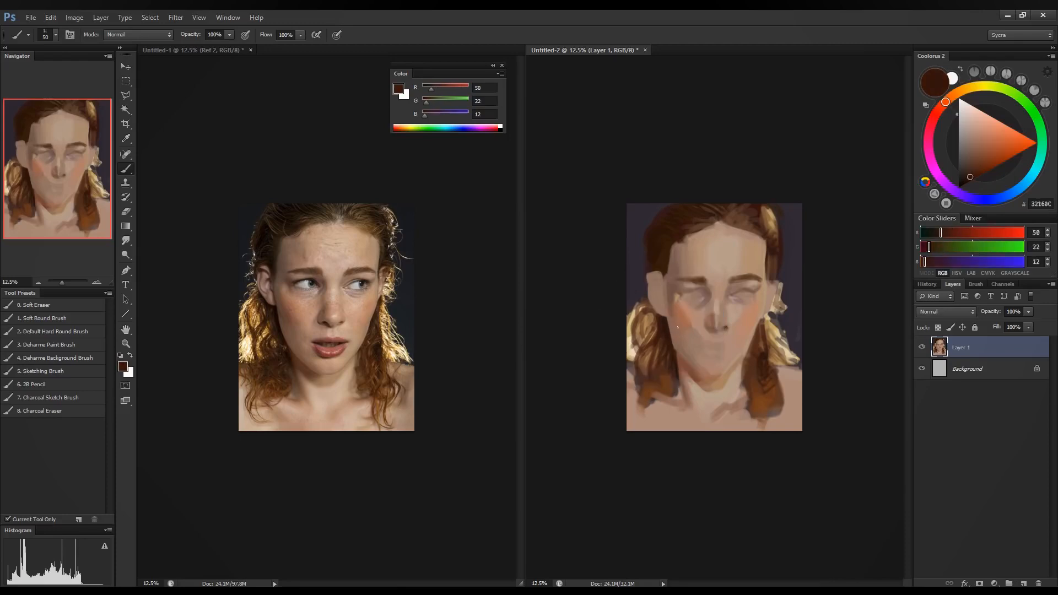
Soften the nose tip and nostrils with sampled tones, including R 185, G 131, B 105 and R 150, G 107, B 88.
left_click(718, 326, "alt")
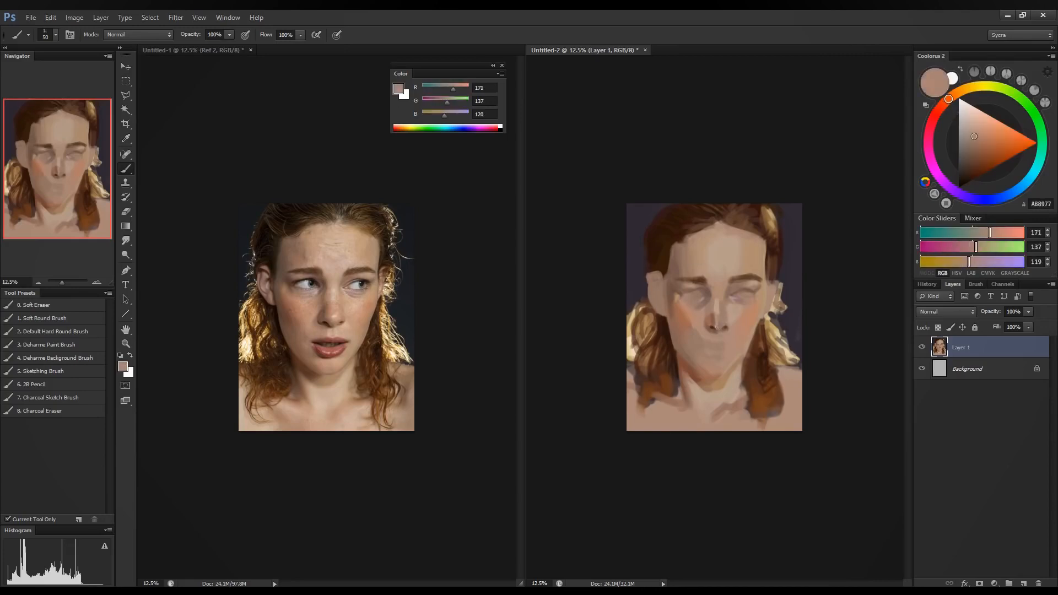
left_click(718, 325, "alt")
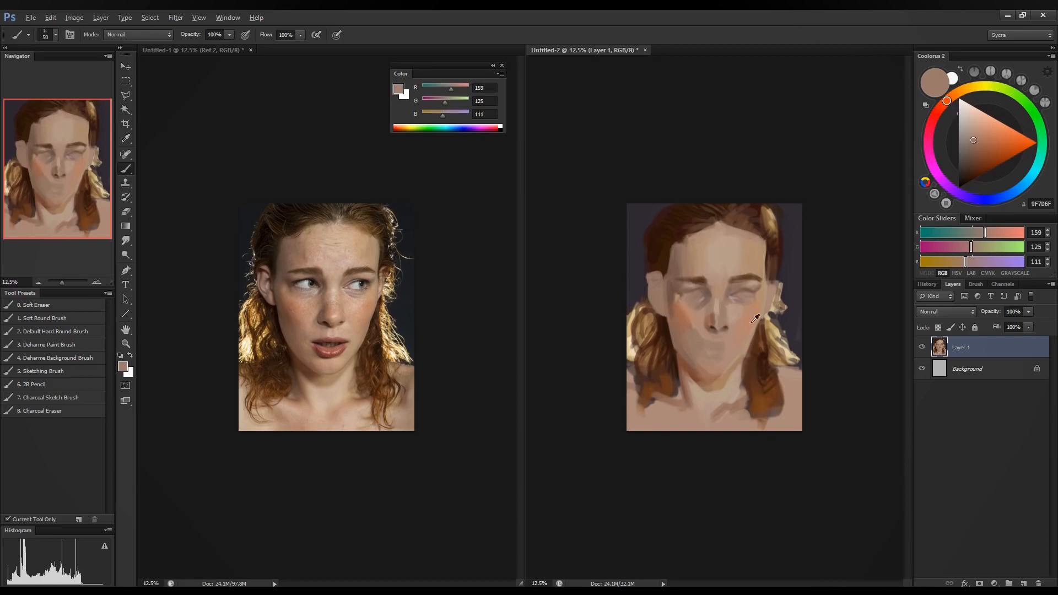
left_click(708, 317, "alt")
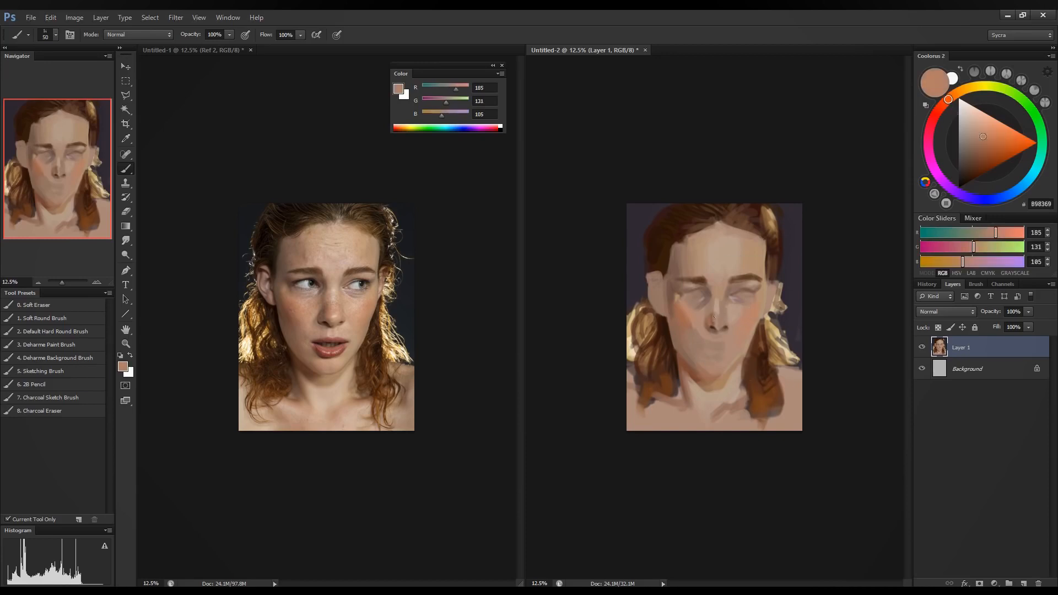
left_click(711, 321, "alt")
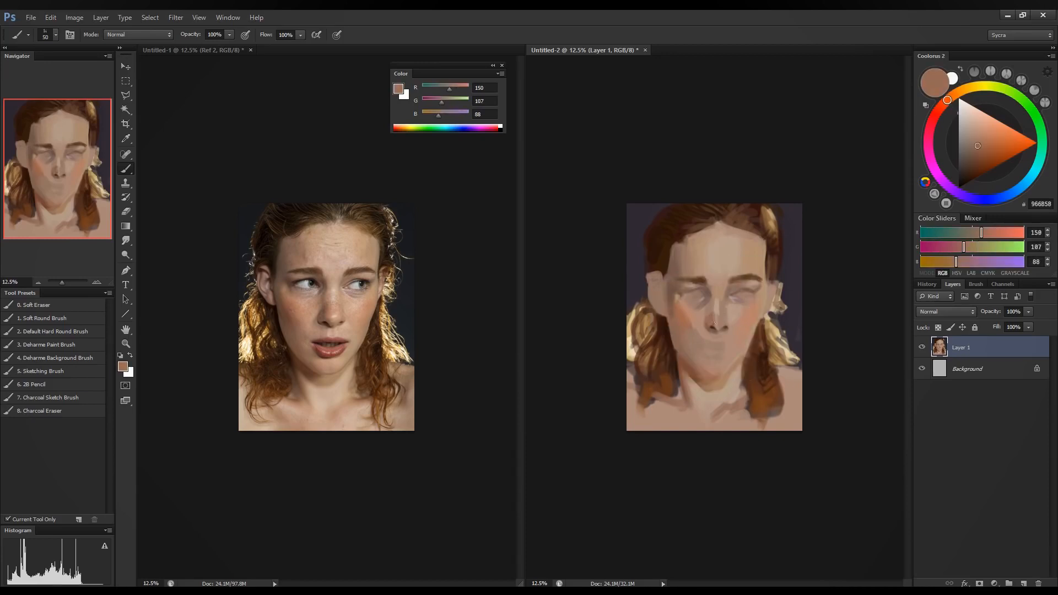
left_click(716, 315, "alt")
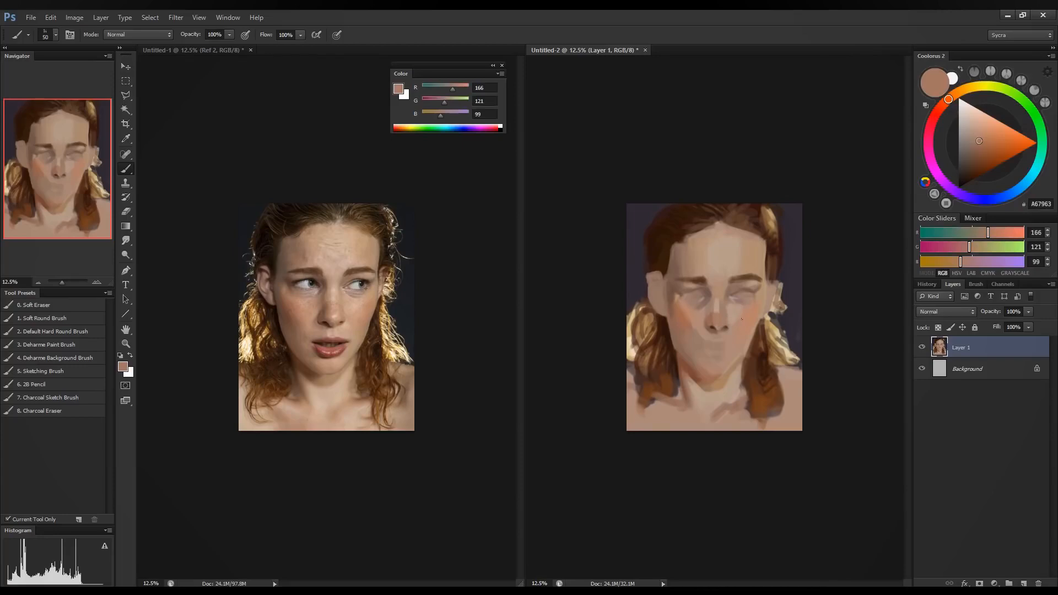
Mix a light skin tone of R 196, G 168, B 145 and refine the nose bridge with sampled tones, including R 173, G 139, B 113.
left_click(725, 327, "alt")
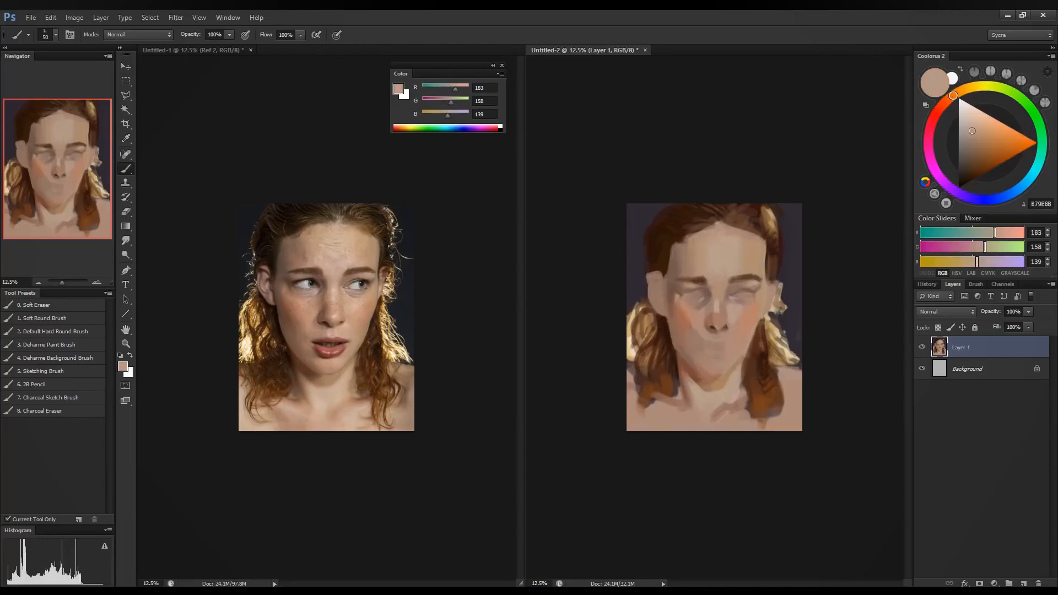
left_click_drag(995, 232, 979, 262)
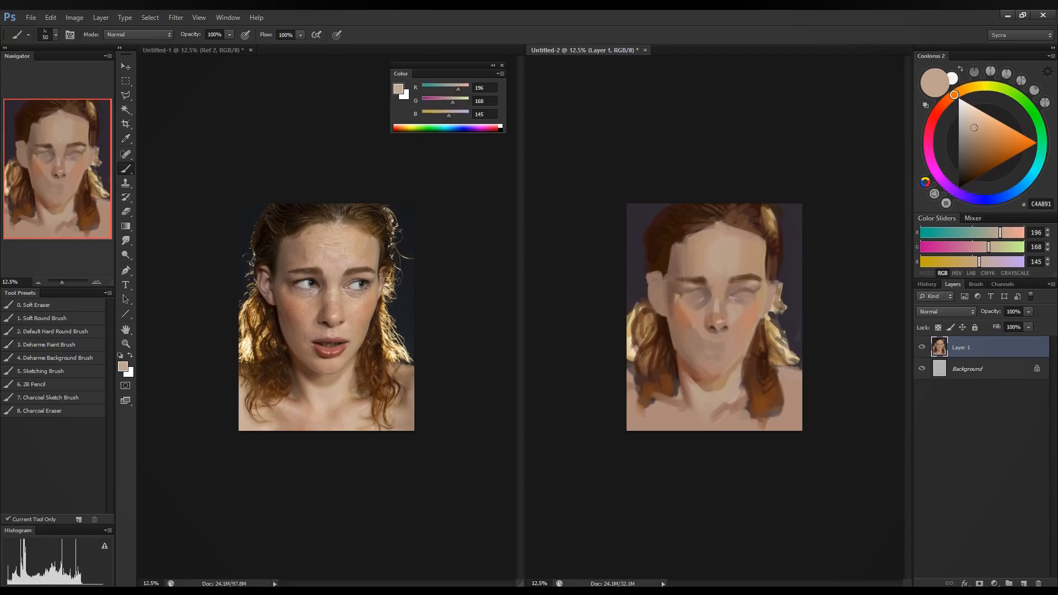
left_click(719, 320, "alt")
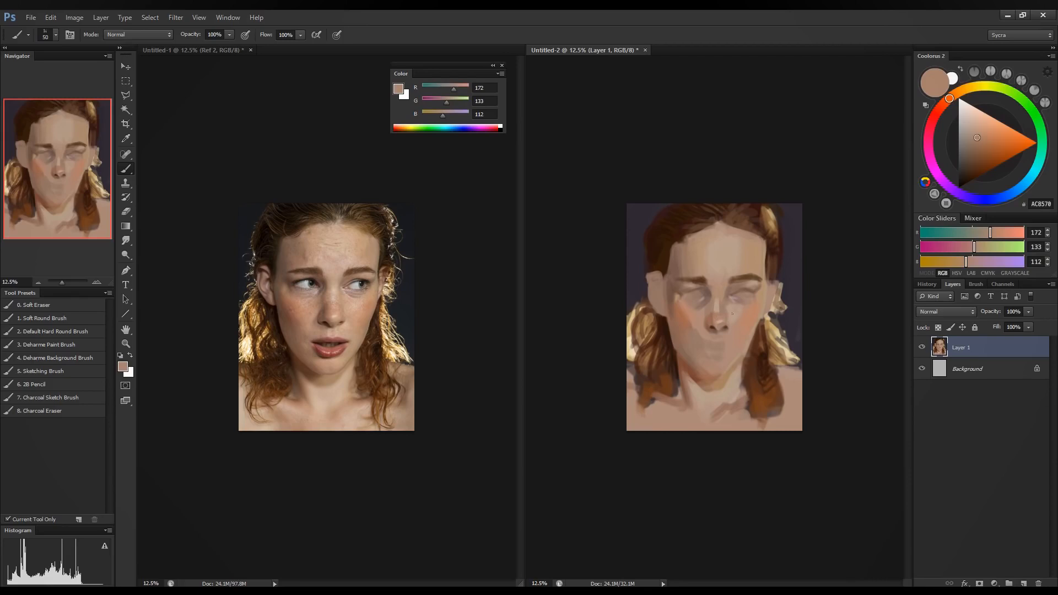
left_click(715, 312, "alt")
left_click(719, 300, "alt")
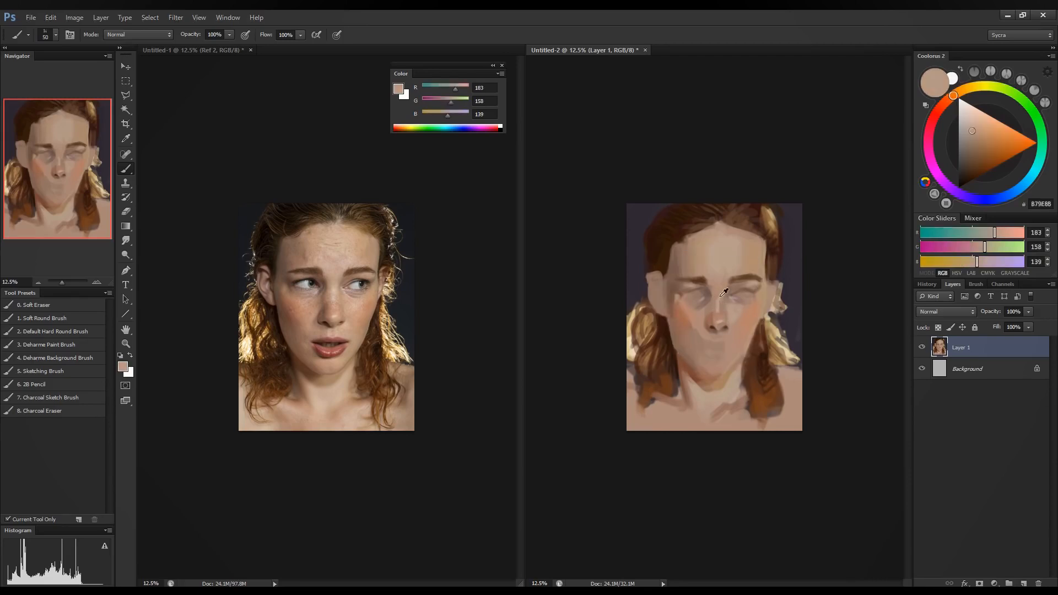
left_click(717, 303, "alt")
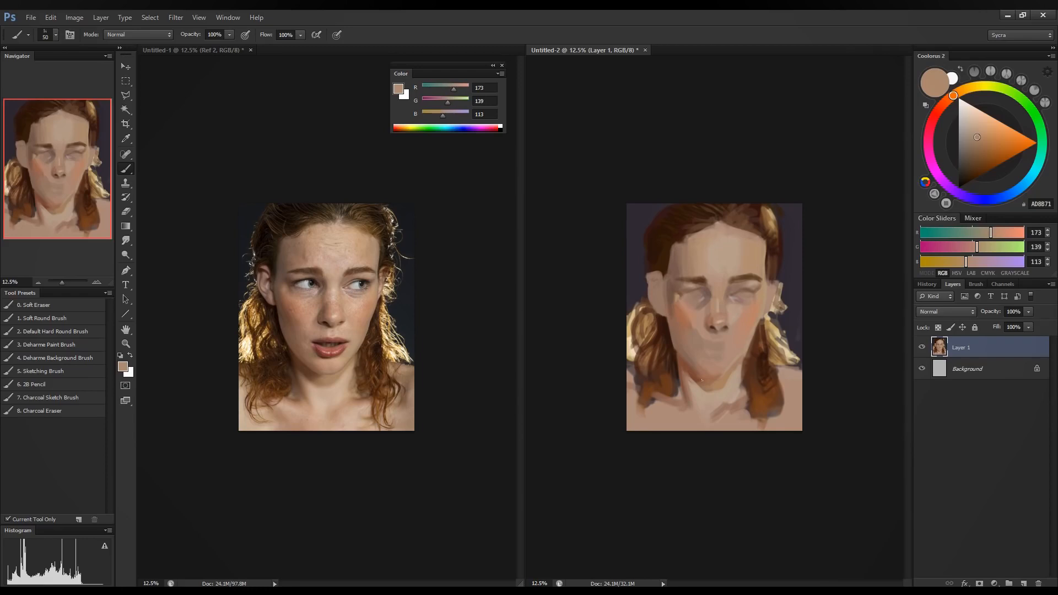
left_click(717, 308, "alt")
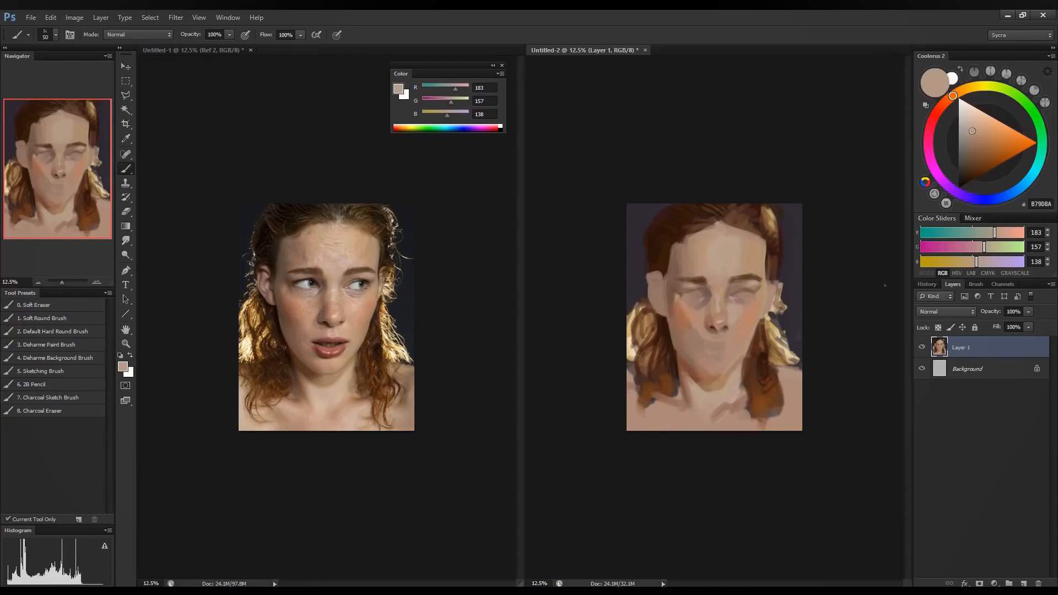
Paint the whites of both eyes with greys mixed at R 186, G 175, B 174 and R 179, G 175, B 174.
left_click(734, 307, "alt")
mouse_move(987, 250)
left_mouse_down()
mouse_move(983, 263)
mouse_move(996, 232)
left_mouse_up()
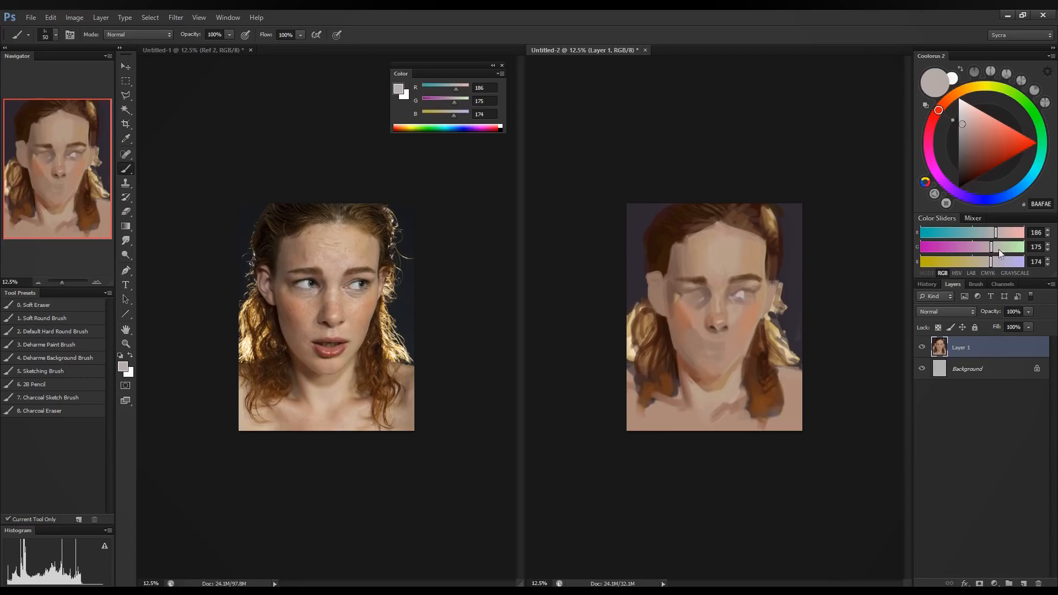
left_click_drag(994, 237, 993, 230)
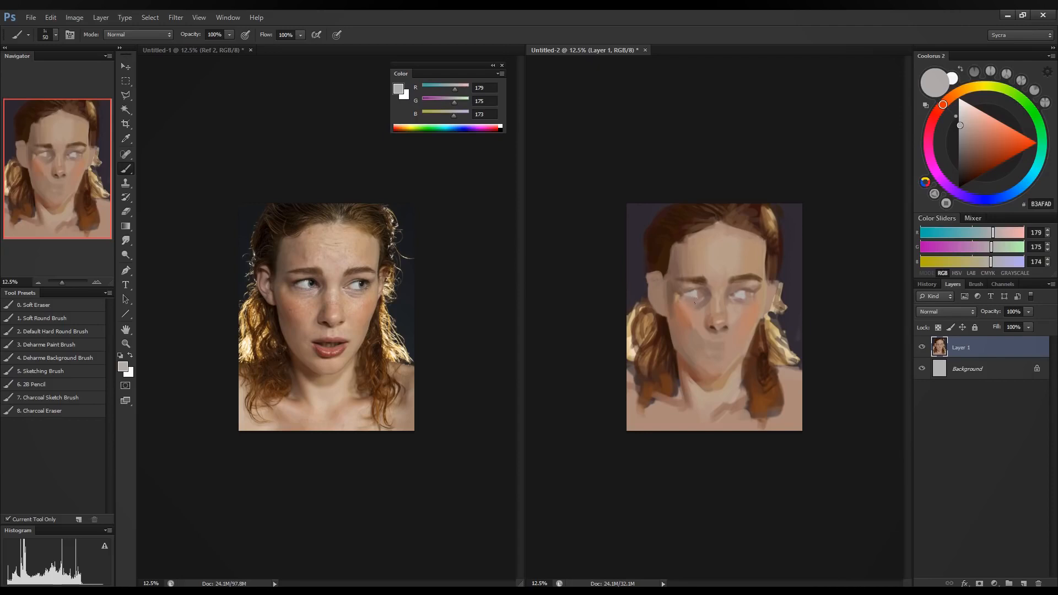
key("d")
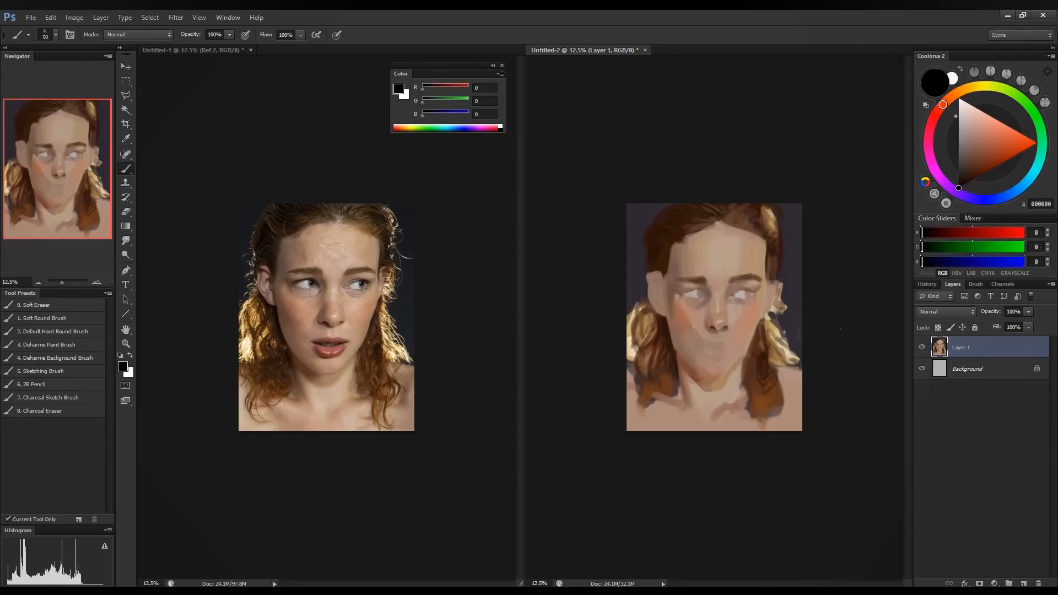
left_click(700, 294)
key("ctrl+z")
Sample the left-hand eye white and brighten the eye whites with a lighter grey of R 192, G 195, B 194.
left_click(694, 293, "alt")
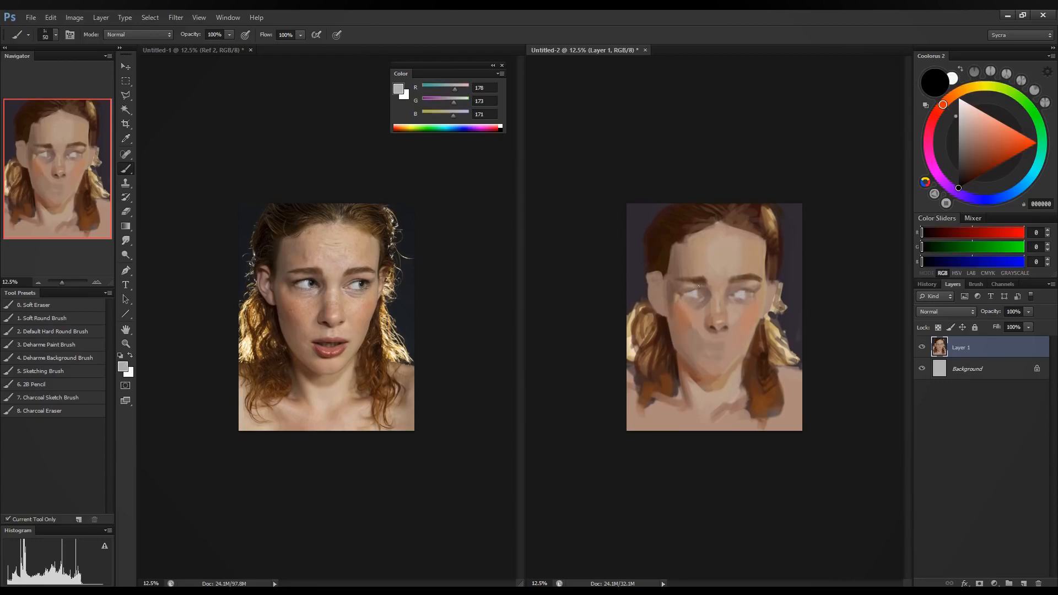
left_click_drag(992, 264, 999, 265)
left_click(999, 249)
left_click(998, 235)
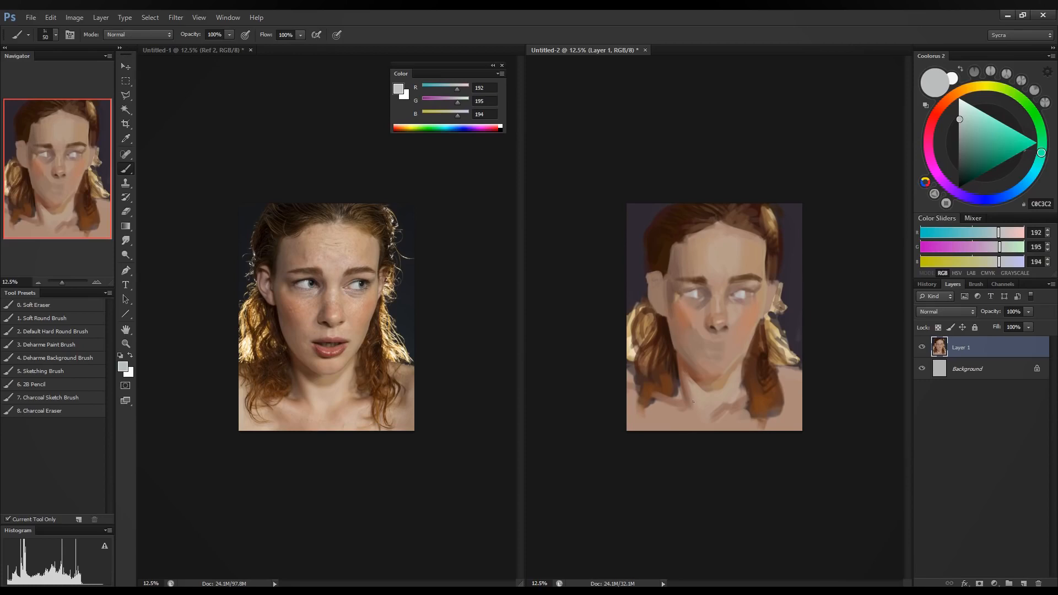
Sample the left-hand cheek and warm it with a larger brush, using a reddish tone mixed at R 168, G 108, B 74.
left_click(686, 315, "alt")
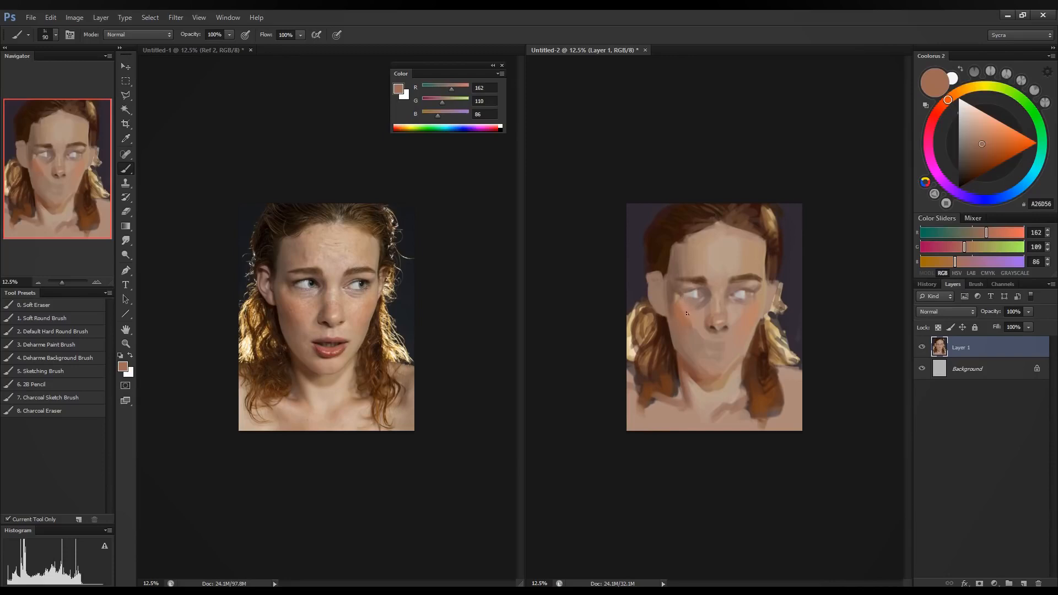
key("bracketright")
left_click(688, 310, "alt")
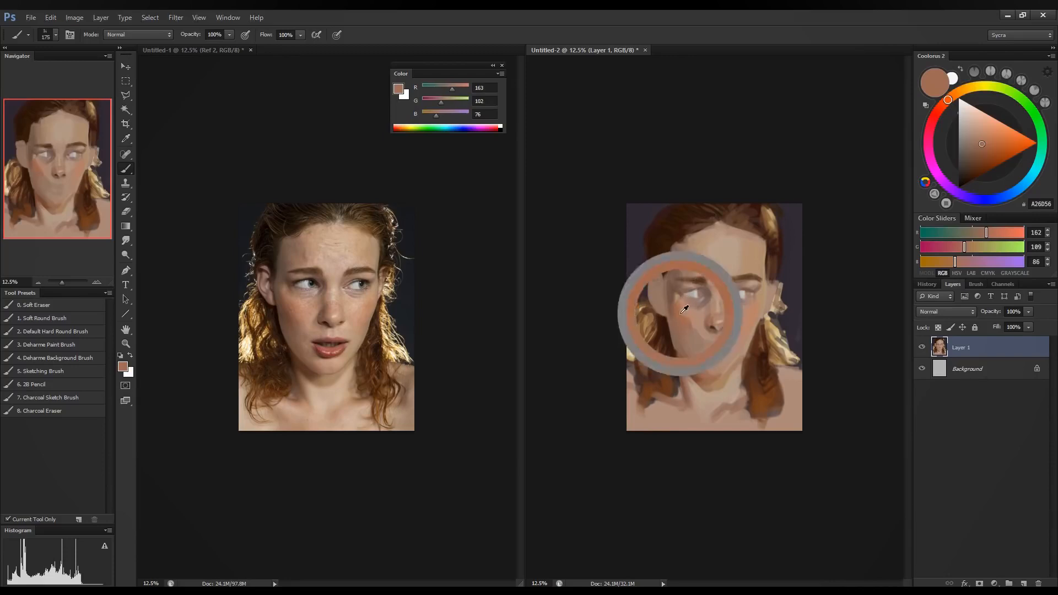
left_click(987, 236)
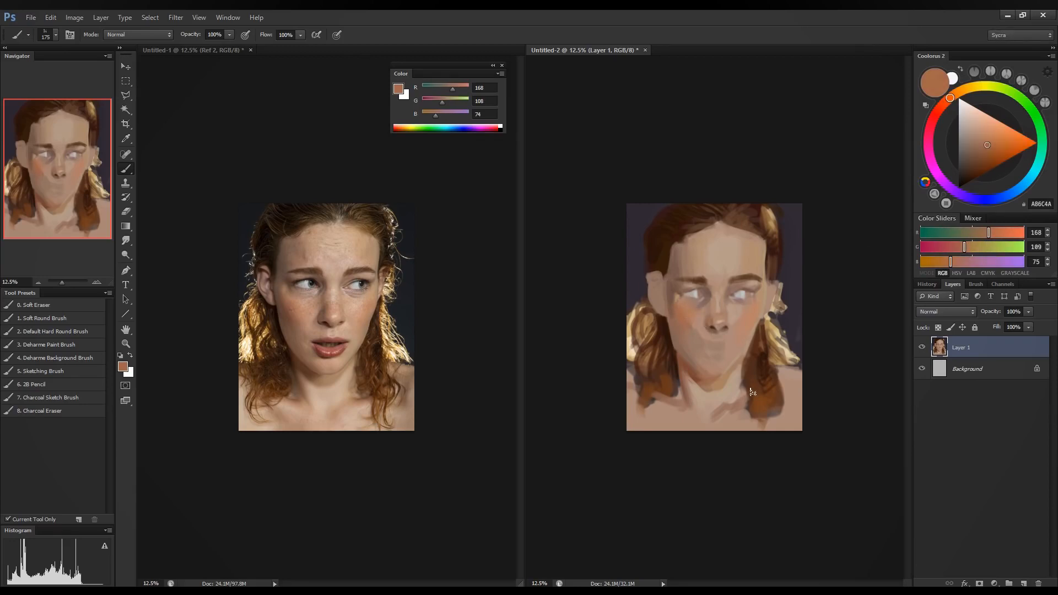
Sample the skin beside the nose, lower its blue to 116, reduce its green, and blend the area between cheek and mouth.
left_click(737, 319, "alt")
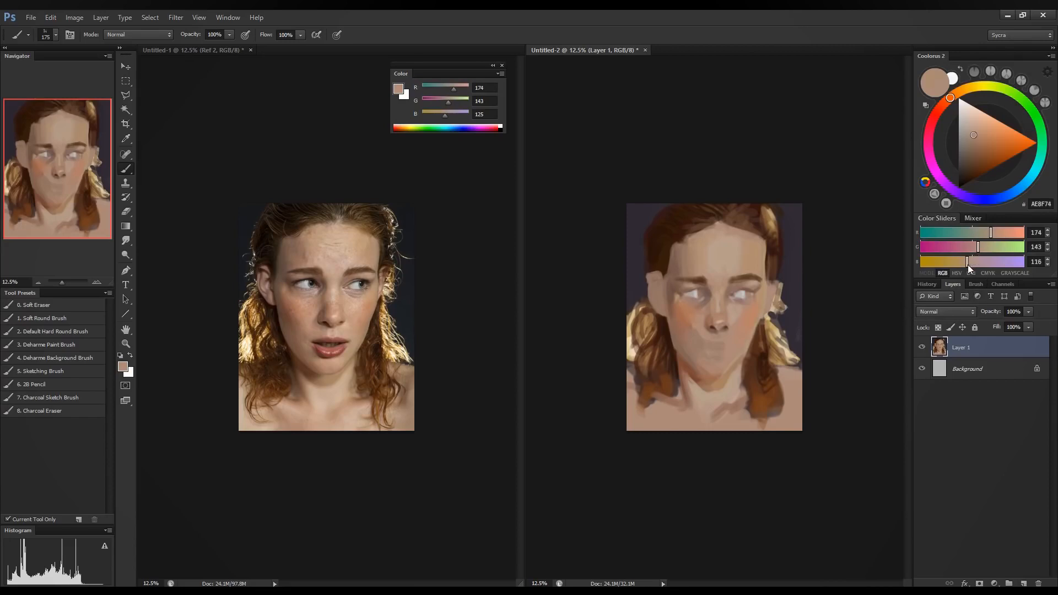
left_click(967, 264)
left_click(973, 248)
left_click(714, 344, "alt")
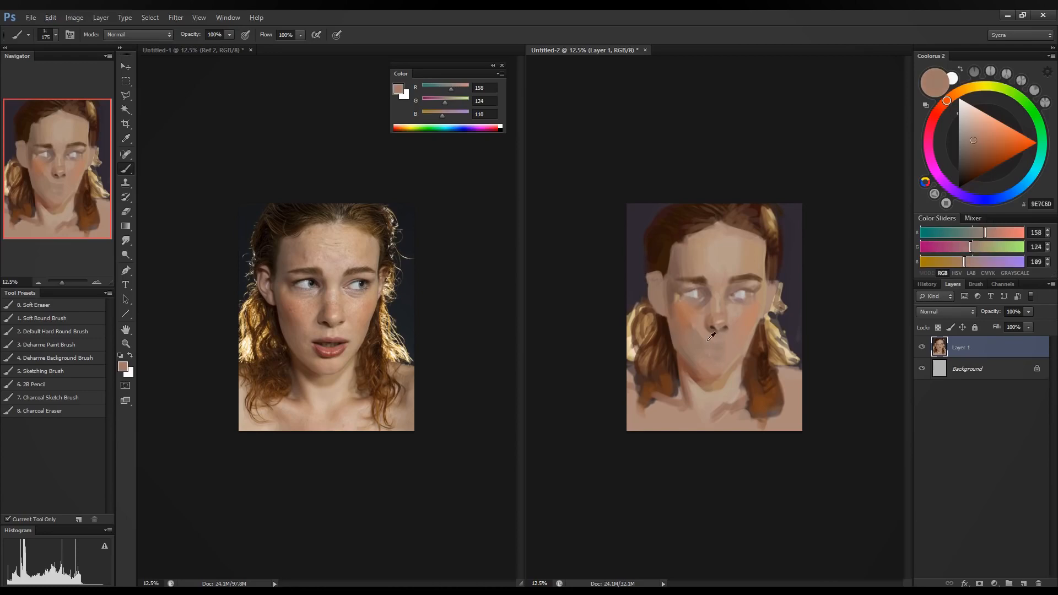
Refine the nostrils and upper-lip area with a size 70 brush and sampled tones, including R 125, G 93, B 80 and R 163, G 129, B 114.
key("bracketleft")
key("bracketleft")
left_click(712, 328, "alt")
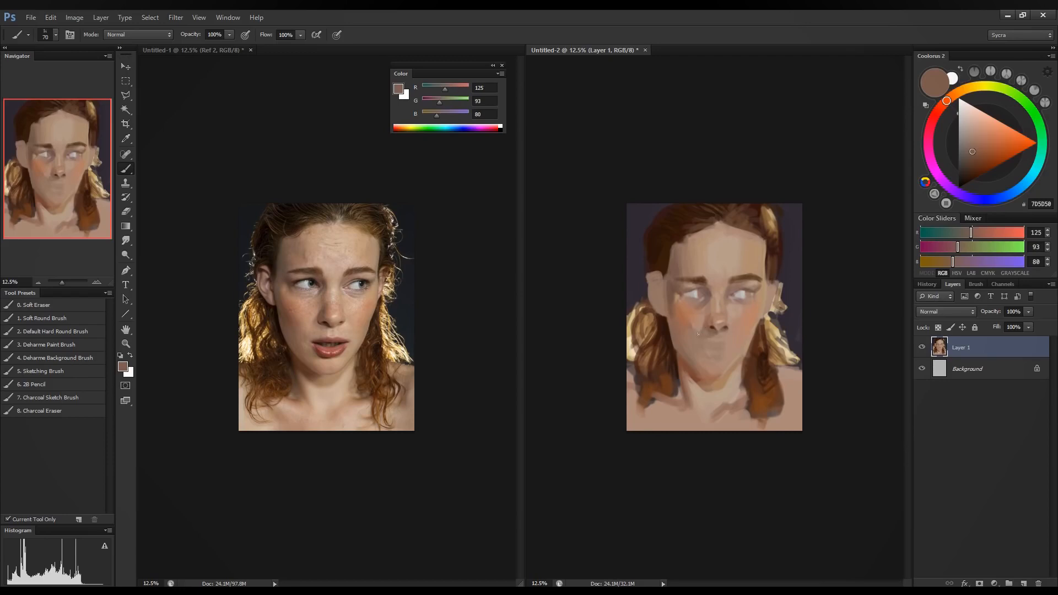
left_click(713, 337, "alt")
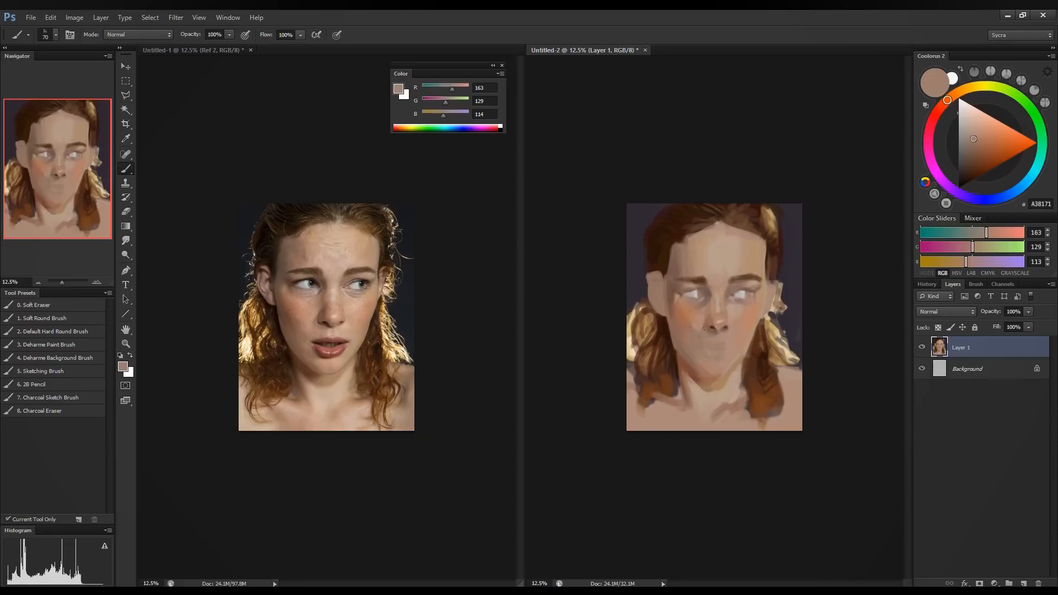
left_click(719, 327, "alt")
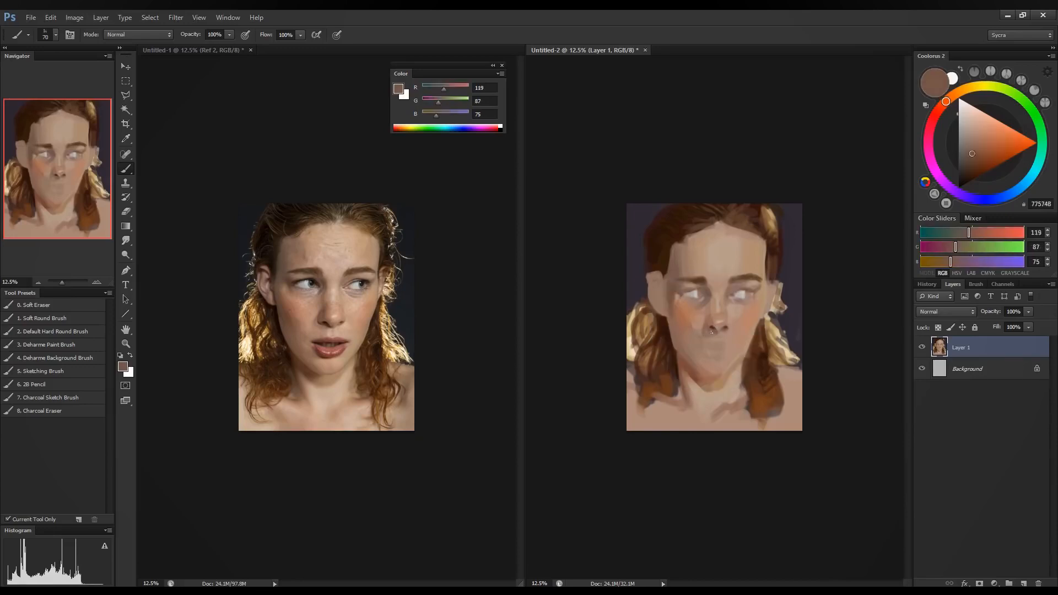
left_click(702, 327, "alt")
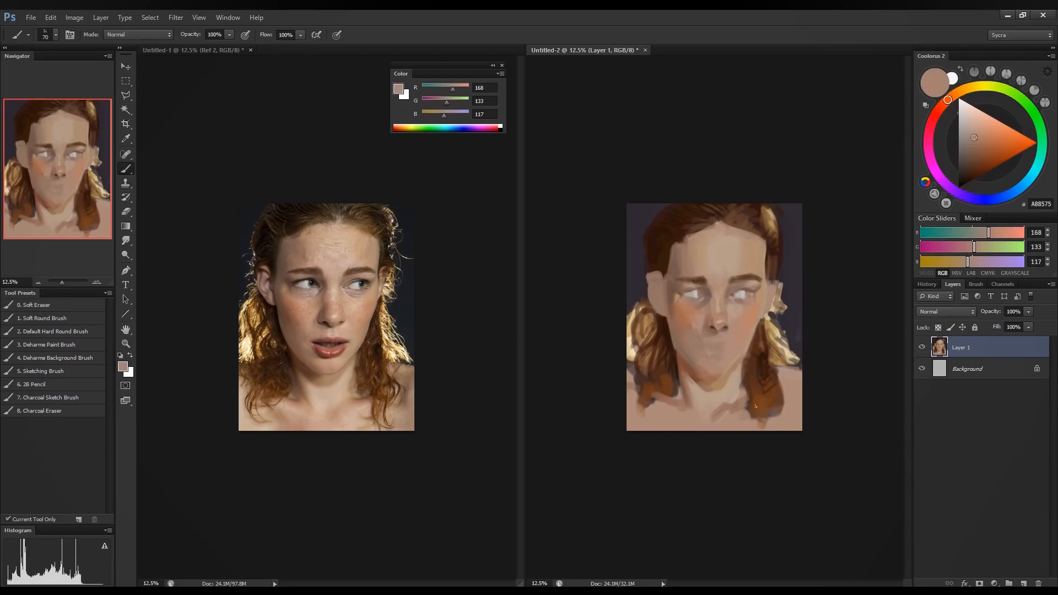
left_click(699, 334, "alt")
Sample the left-hand cheek with a size 100 brush and mix a deeper red of R 124, G 56, B 44 for the blush.
left_click(691, 318, "alt")
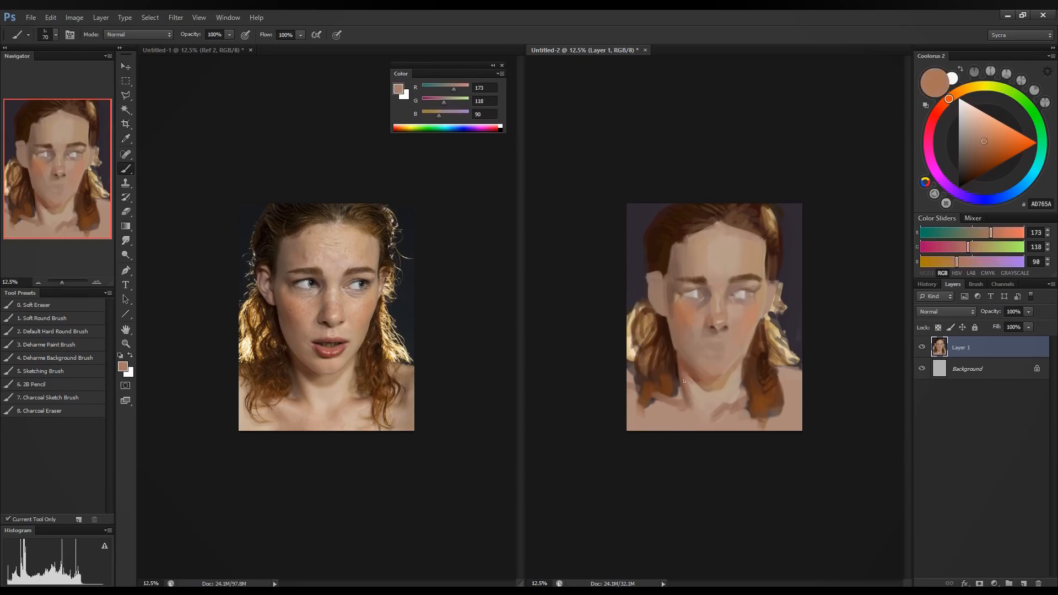
key("bracketright")
key("bracketright")
key("bracketright")
left_click(681, 319, "alt")
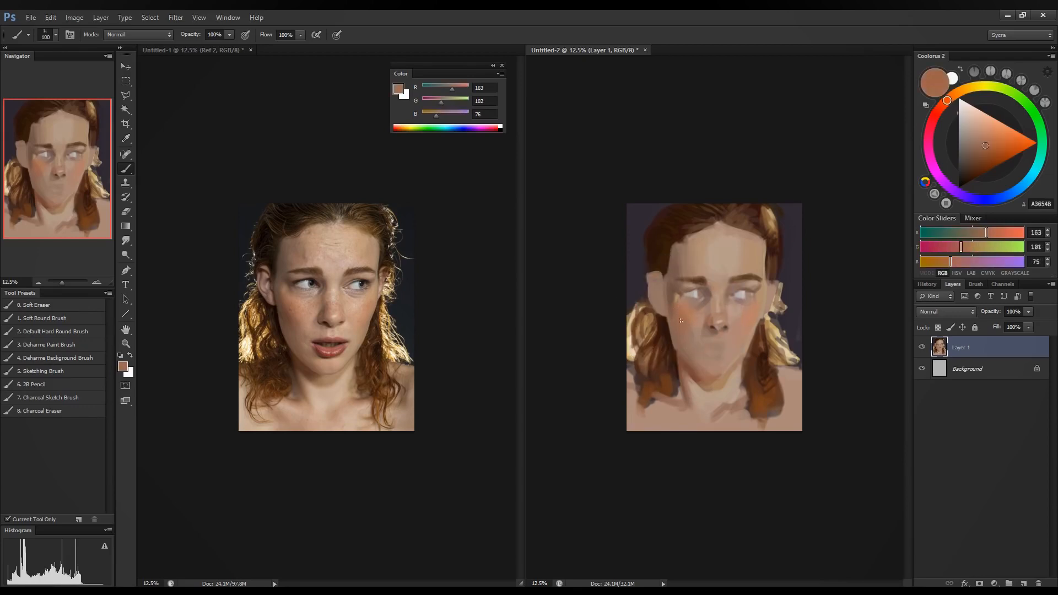
mouse_move(949, 266)
left_mouse_down()
mouse_move(951, 250)
mouse_move(978, 234)
mouse_move(937, 263)
mouse_move(966, 239)
mouse_move(942, 249)
left_mouse_up()
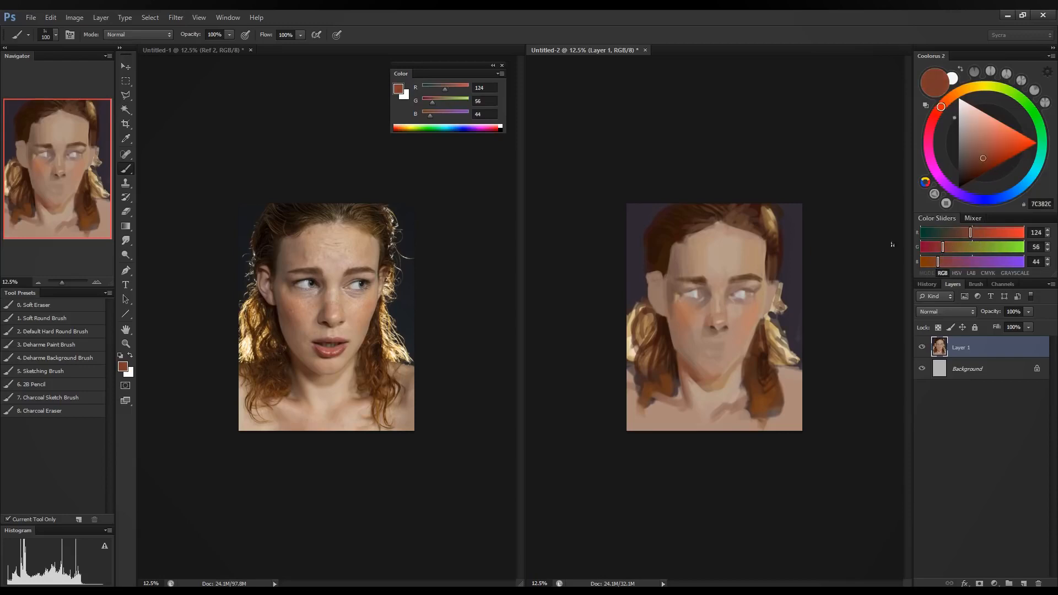
Blend the left-hand cheek's blush with sampled tones, including R 163, G 106, B 81, and mix a redder tone of R 152, G 82, B 67.
left_click(678, 315, "alt")
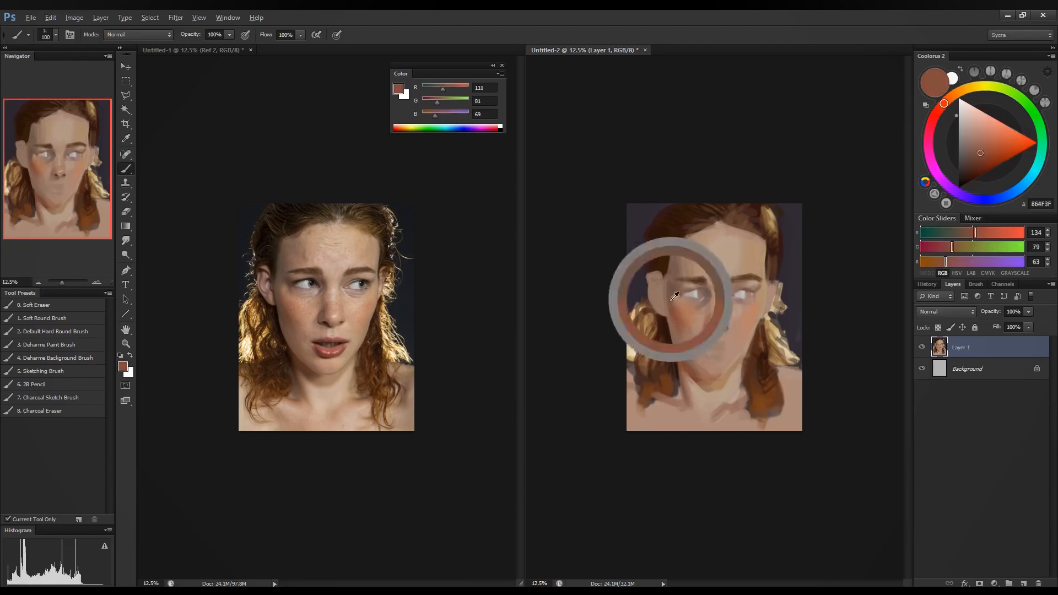
left_click(672, 299, "alt")
left_click(686, 308, "alt")
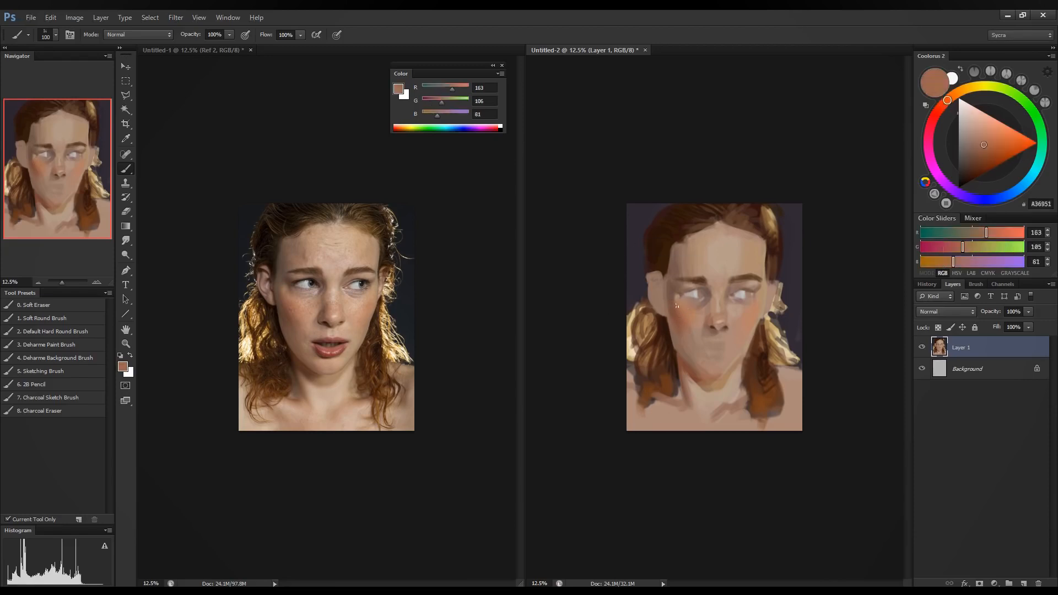
left_click(682, 312, "alt")
left_click(688, 328, "alt")
left_click(684, 309, "alt")
left_click(678, 318, "alt")
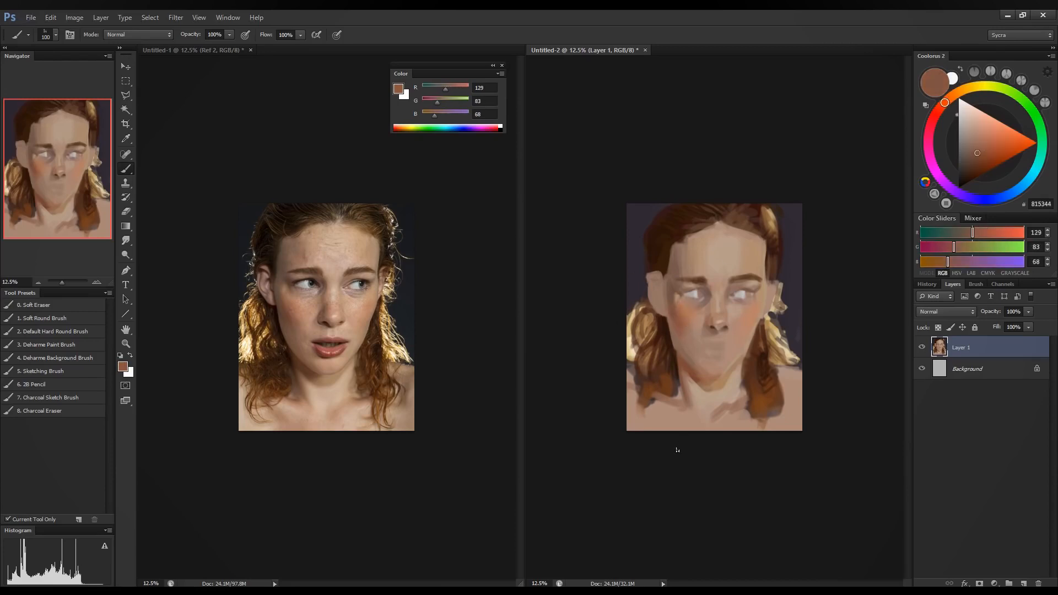
left_click(983, 237)
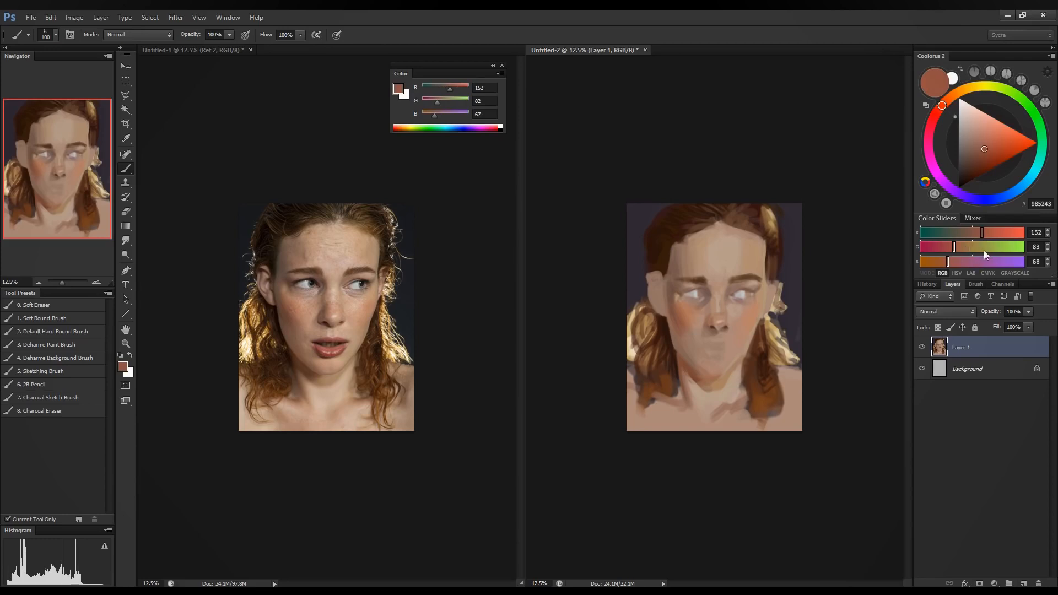
Try a green of R 111, G 179, B 116 from the colour picker over the right-hand eye and undo the stroke.
left_click(123, 367)
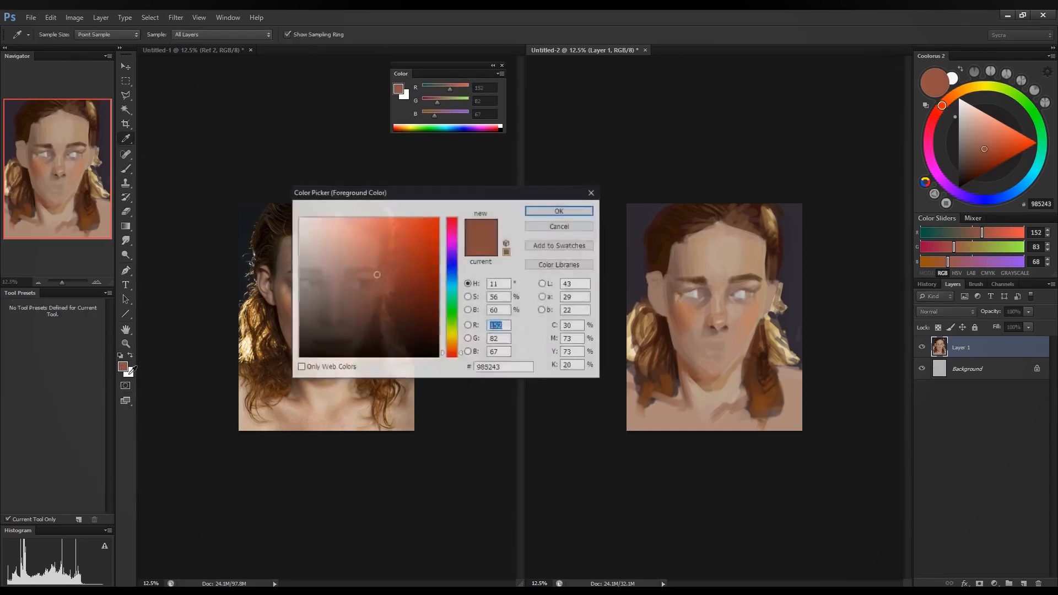
left_click(451, 310)
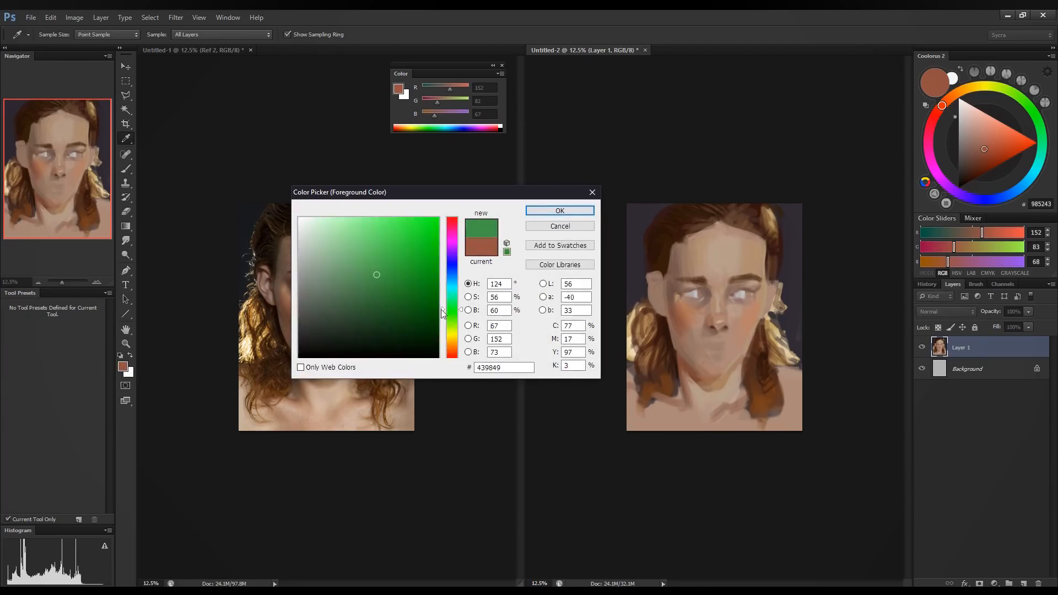
left_click_drag(443, 192, 592, 180)
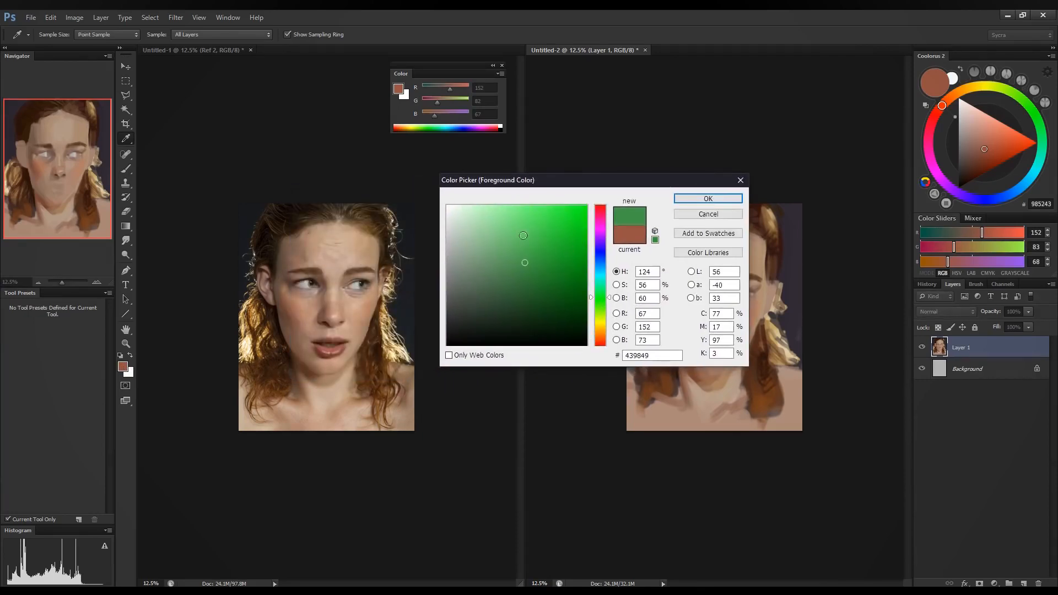
left_click(502, 244)
left_click(707, 198)
left_click_drag(737, 286, 751, 298)
key("ctrl+z")
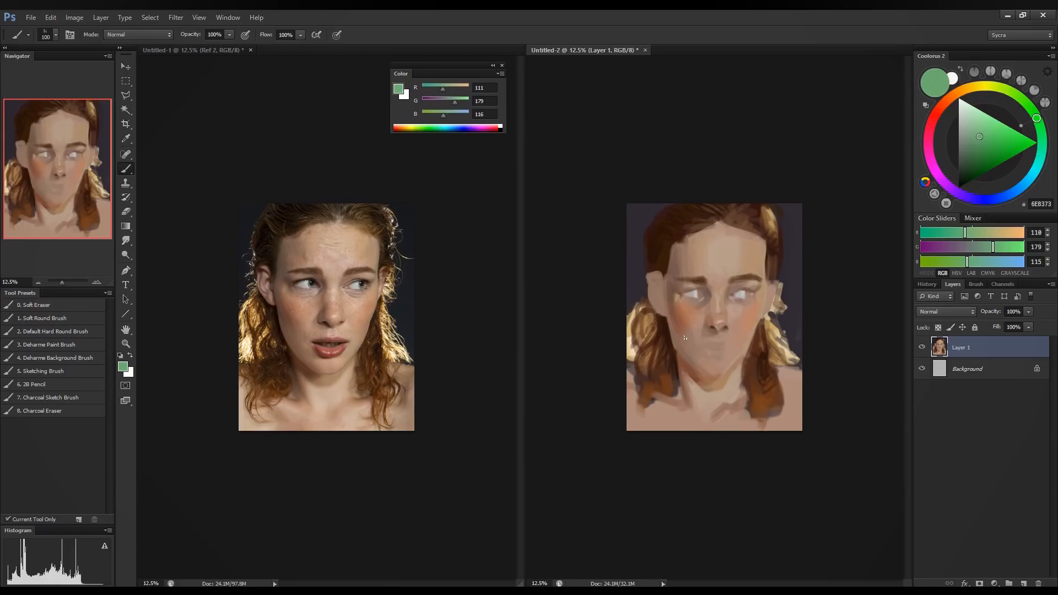
Examine the left-hand eye of the Untitled-1 reference photo at 100% magnification.
left_click(194, 50)
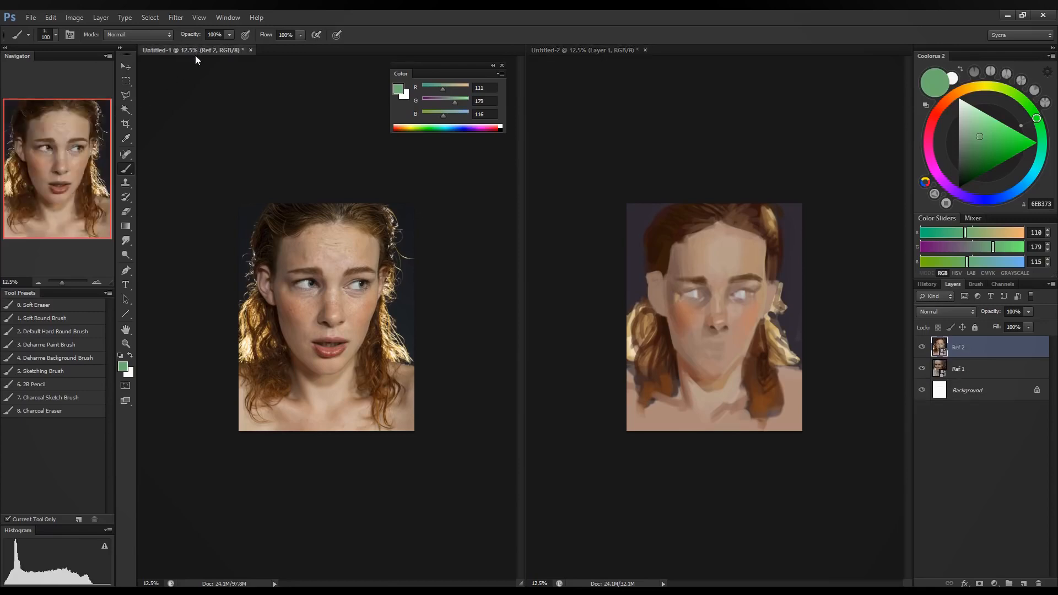
key("ctrl+plus")
key("ctrl+plus")
key("ctrl+plus")
key("ctrl+plus")
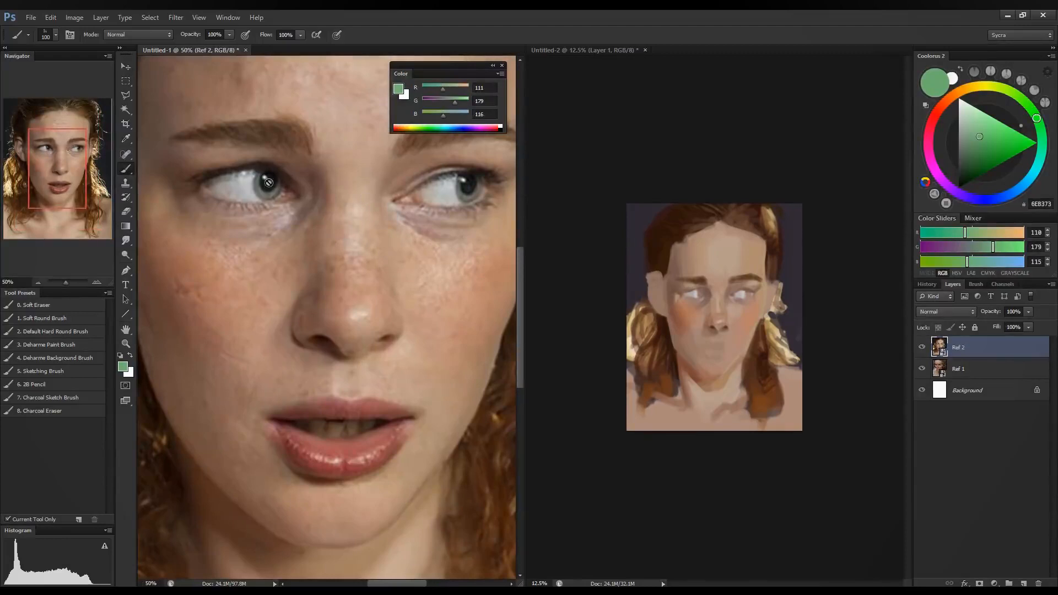
key("ctrl+plus")
key("ctrl+plus")
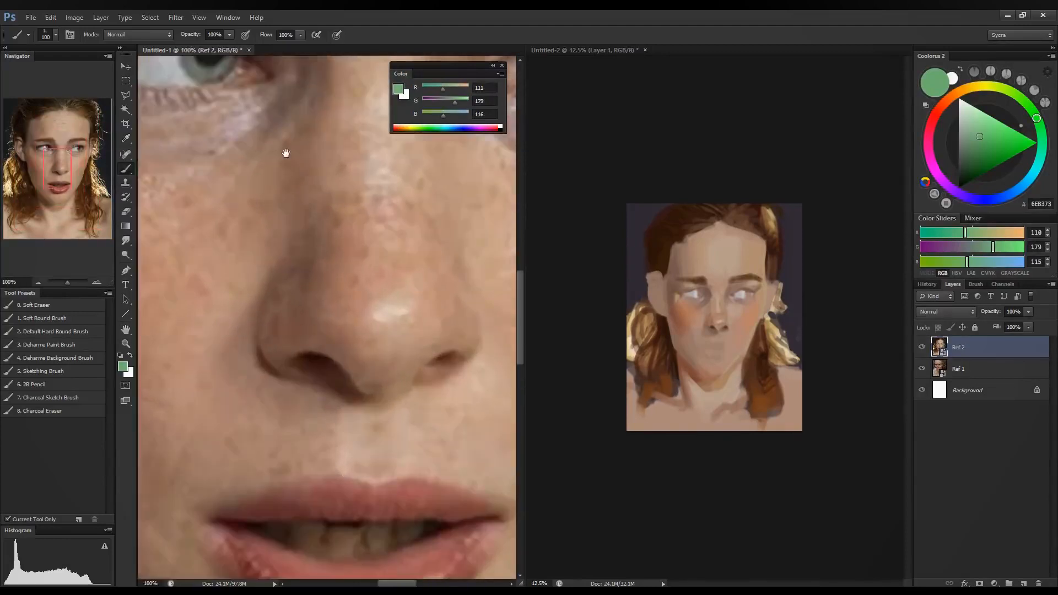
left_click_drag(286, 154, 382, 332)
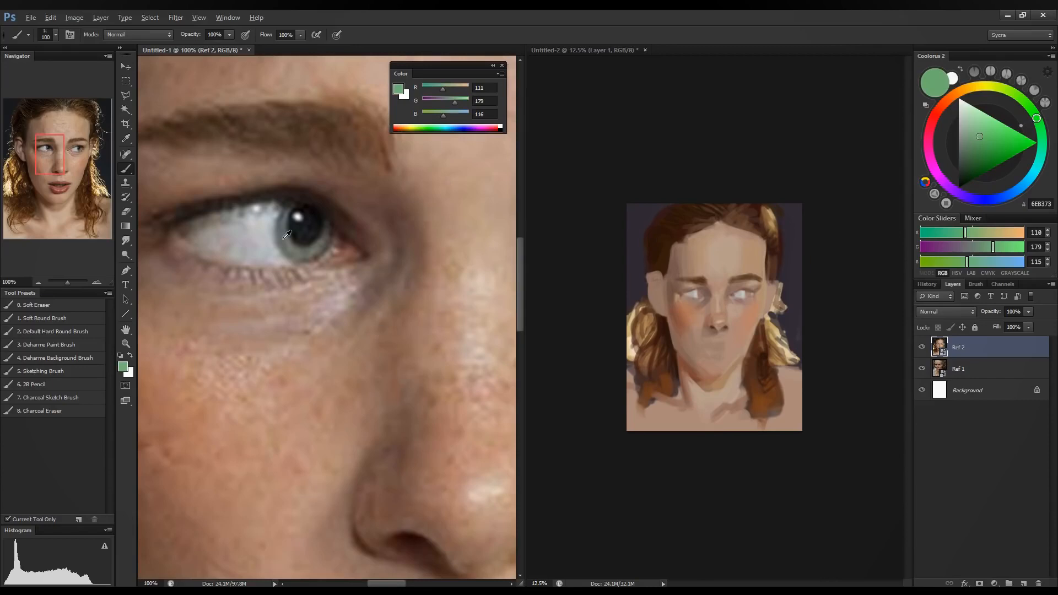
Sample several spots on the reference photo's iris in the colour picker to compare their actual colours, and discard the picks.
key("alt")
left_click(122, 367)
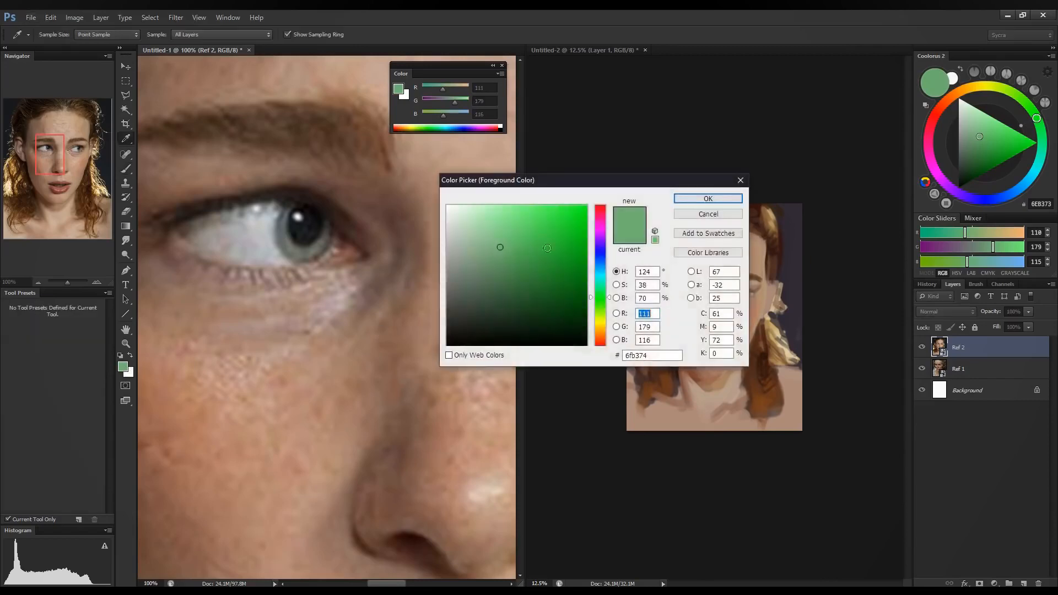
left_click(292, 246)
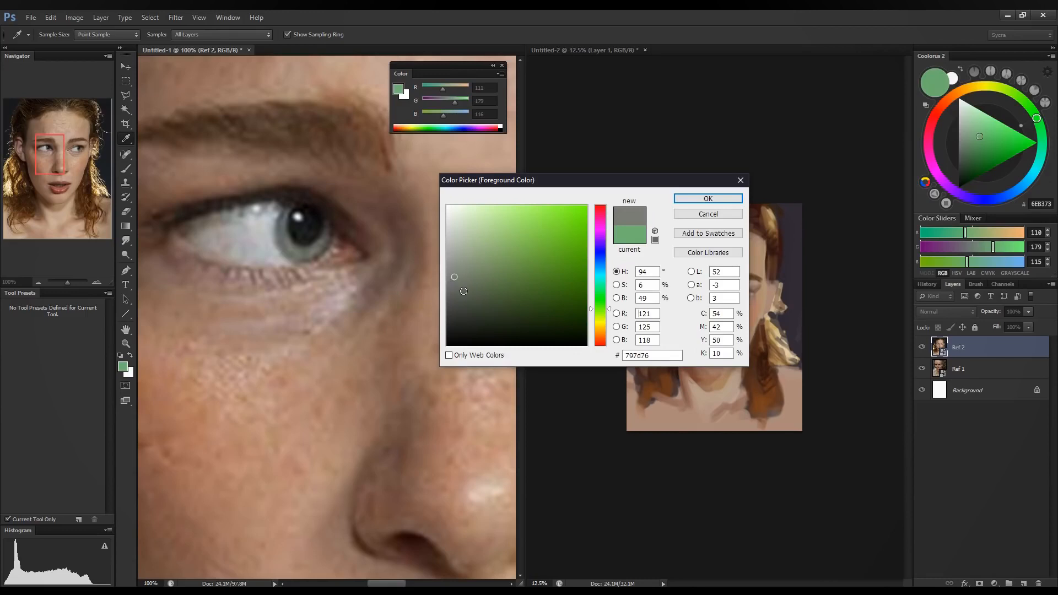
left_click(312, 249)
left_click(299, 246)
left_click(282, 235)
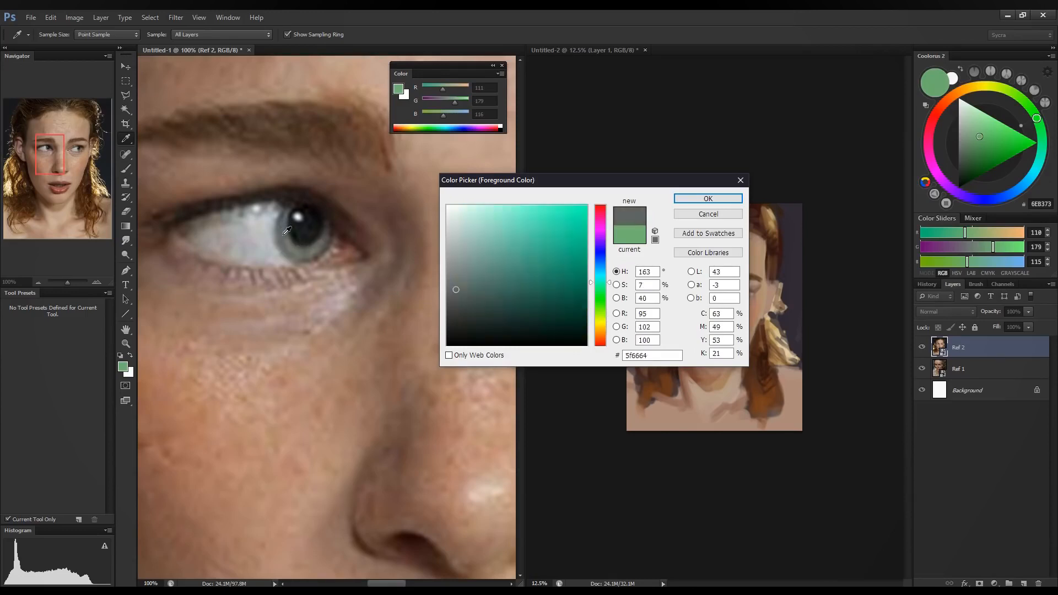
left_click(320, 244)
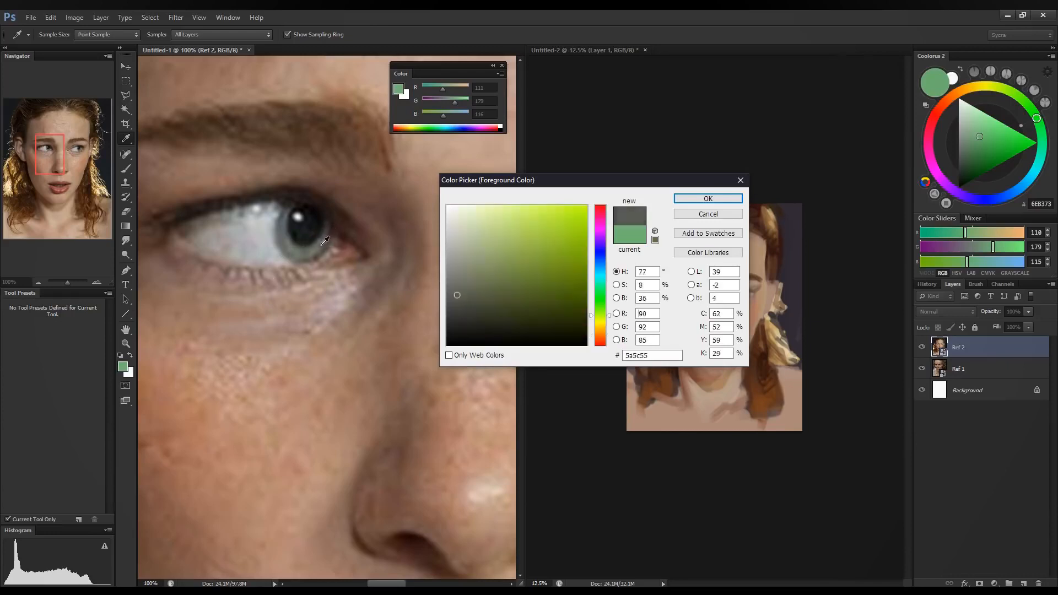
left_click(318, 245)
left_click_drag(314, 251, 283, 205)
left_click(708, 214)
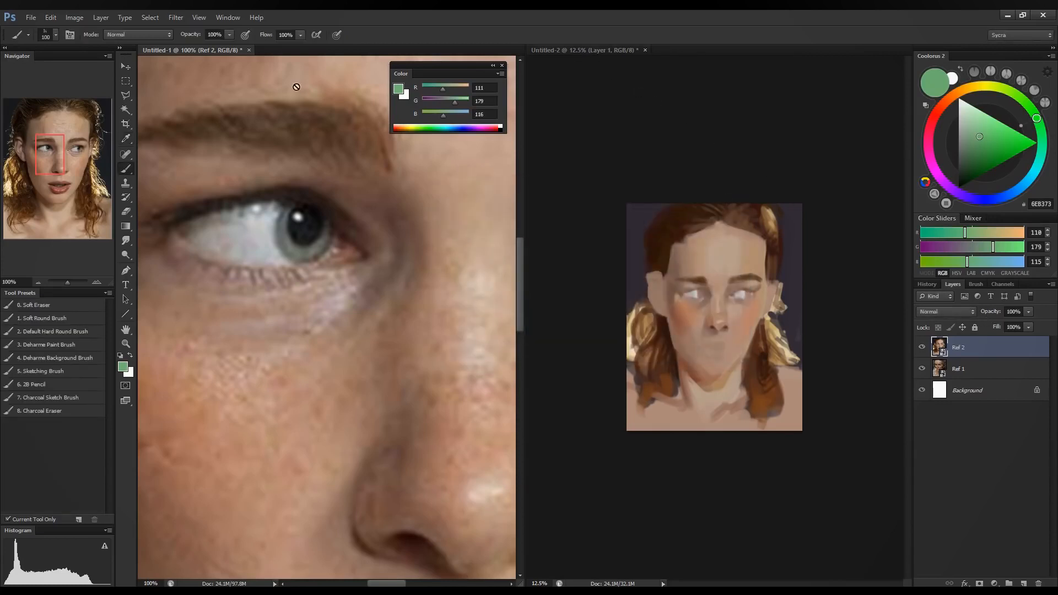
Mix a dark grey-green of R 68, G 79, B 72 and paint the irises in Untitled-2 with a size 60 brush.
key("ctrl+minus")
key("ctrl+minus")
key("ctrl+minus")
key("ctrl+minus")
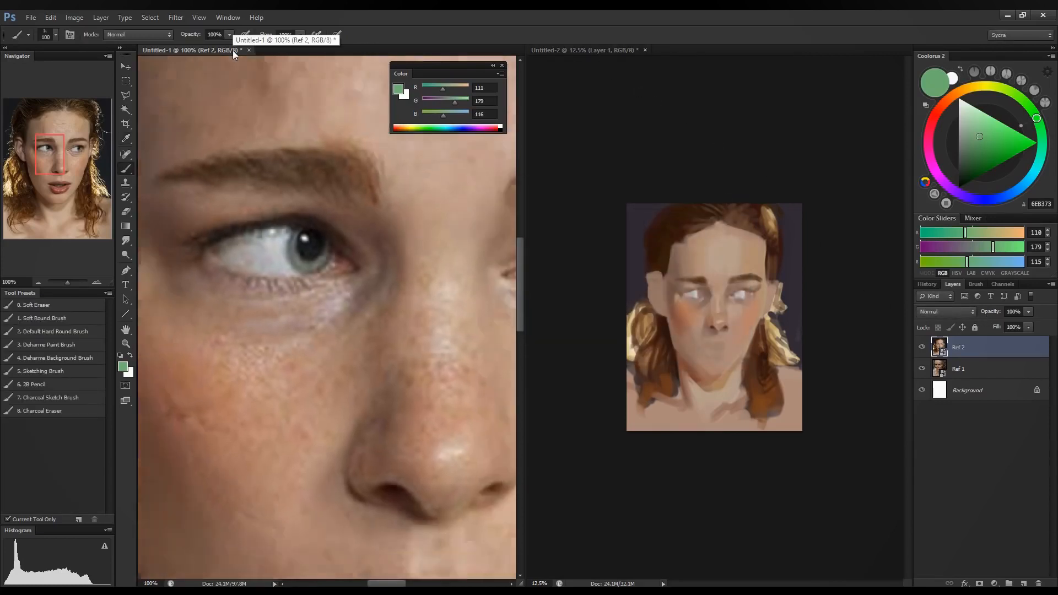
key("ctrl+minus")
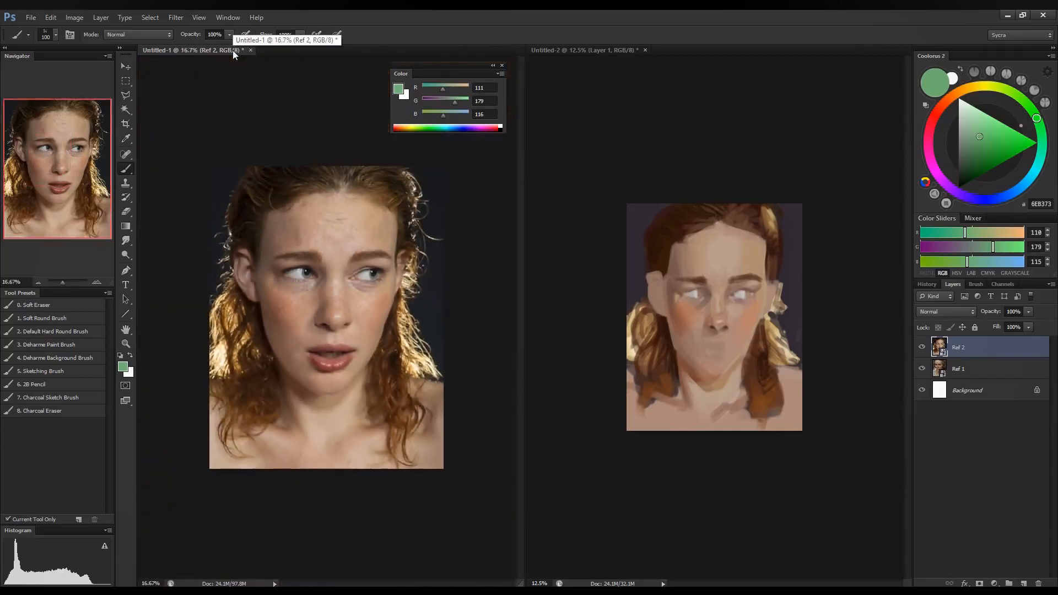
left_click(605, 46)
key("ctrl+plus")
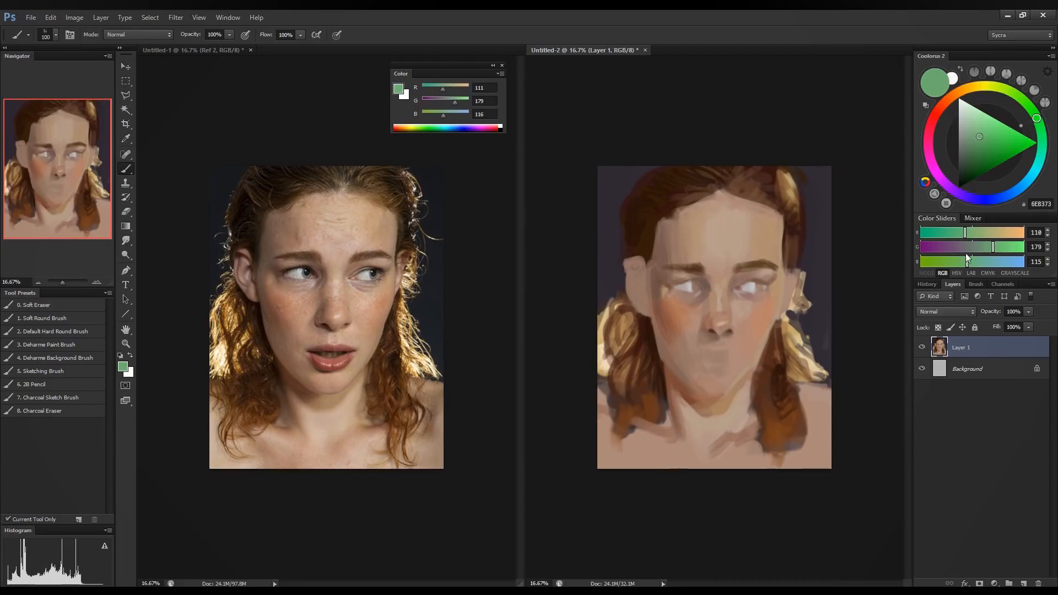
left_click(946, 234)
left_click_drag(942, 250, 952, 252)
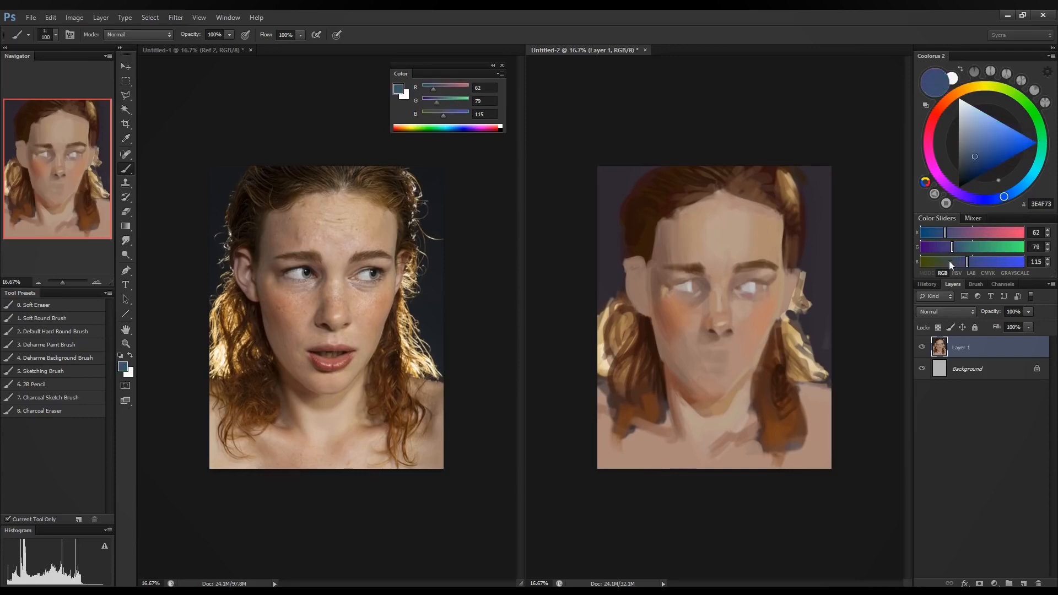
left_click(949, 262)
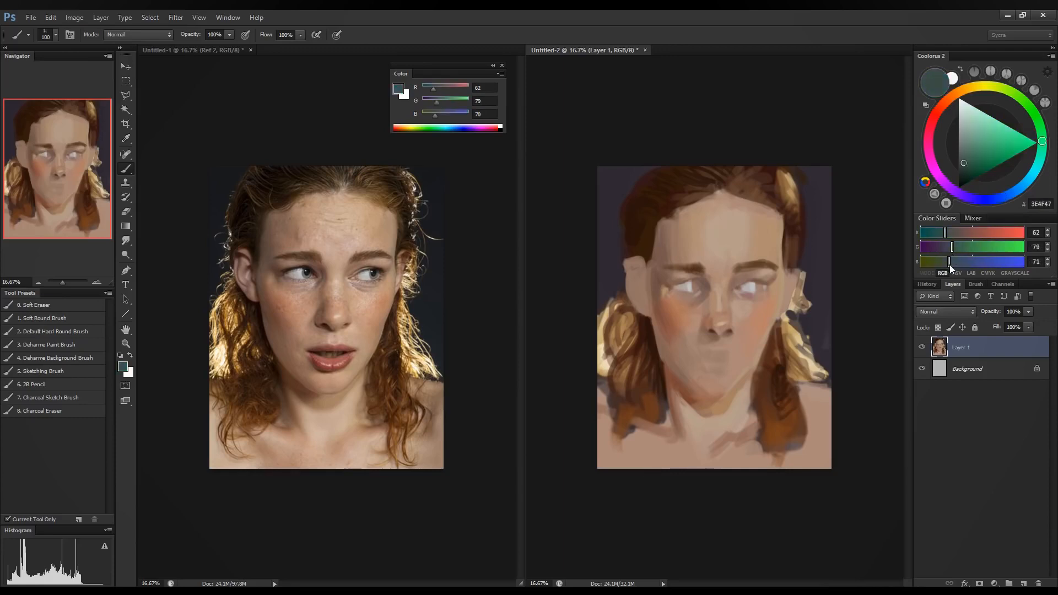
left_click(950, 263)
left_click(948, 233)
key("bracketleft")
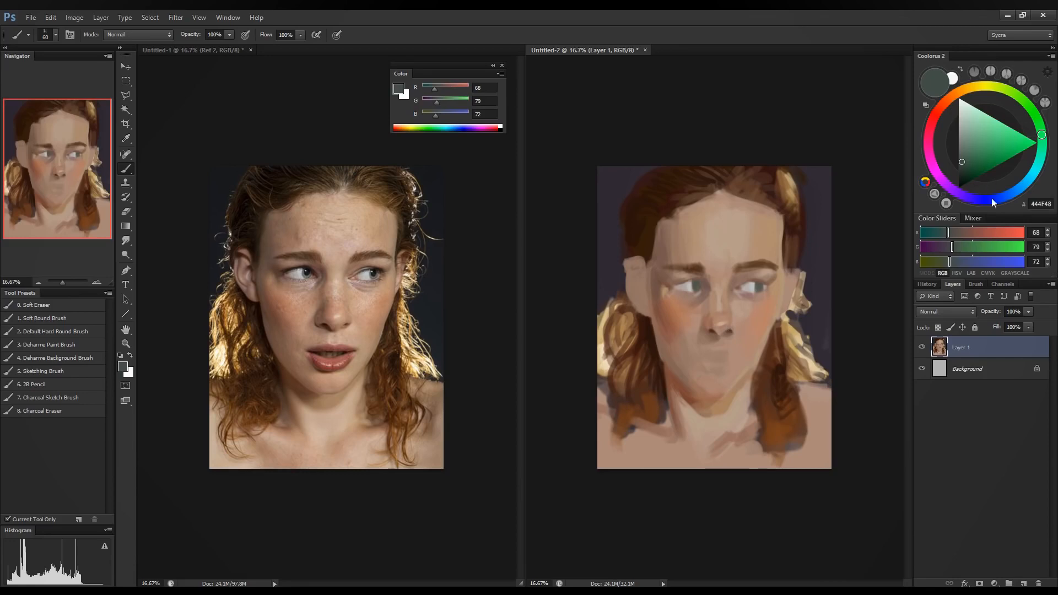
Mix a warm near-black of R 16, G 4, B 2 and paint the pupils and upper lash line with a size 40 brush.
mouse_move(935, 234)
left_mouse_down()
mouse_move(924, 263)
mouse_move(924, 249)
left_mouse_up()
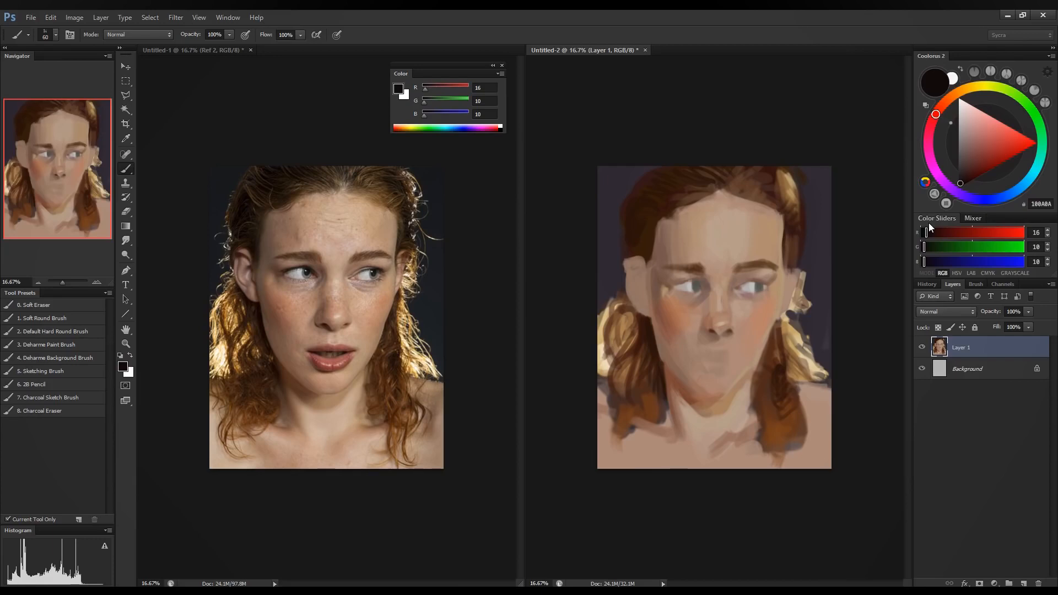
left_click_drag(921, 248, 920, 262)
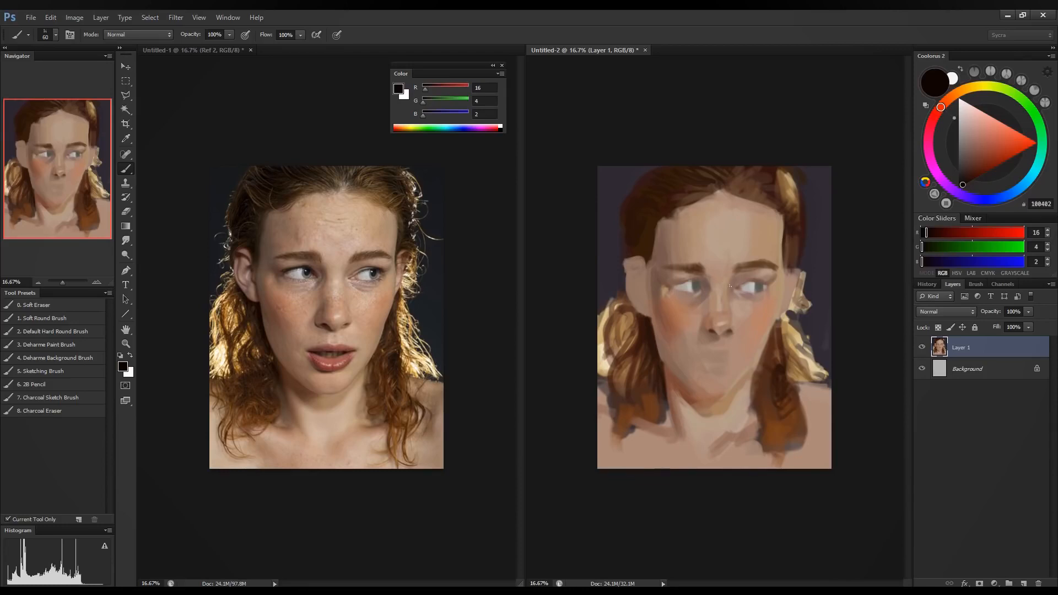
key("bracketleft")
left_click_drag(759, 288, 759, 286)
left_click_drag(697, 286, 697, 283)
left_click_drag(681, 284, 696, 281)
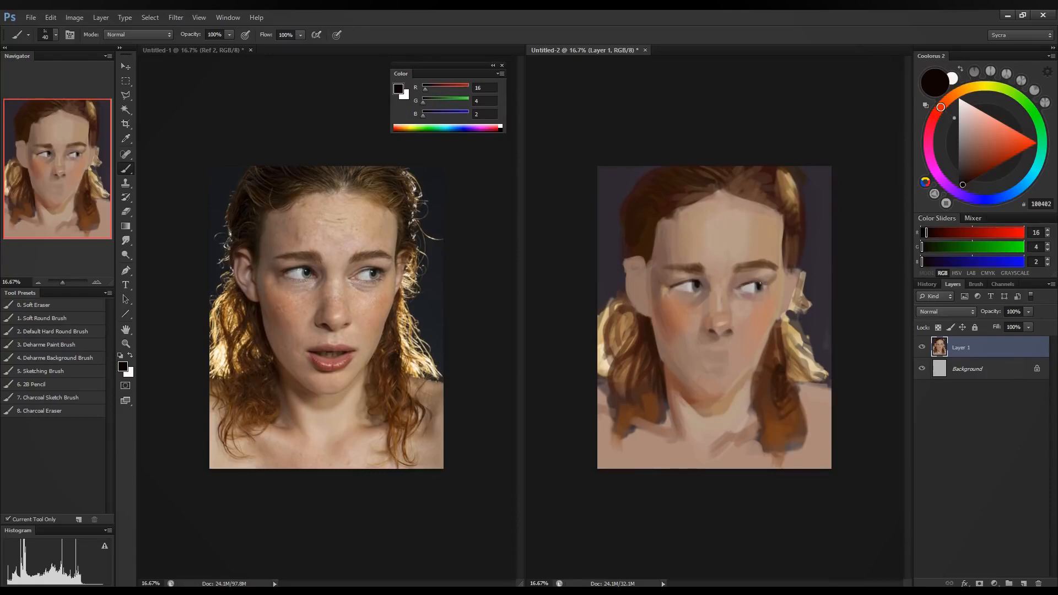
left_click_drag(759, 284, 765, 285)
Try pure black with a size 125 brush over the background beside the hair and undo the stroke.
key("bracketright")
key("bracketright")
key("bracketright")
key("bracketright")
key("bracketright")
key("bracketright")
key("bracketright")
left_click(958, 188)
left_click_drag(608, 192, 637, 215)
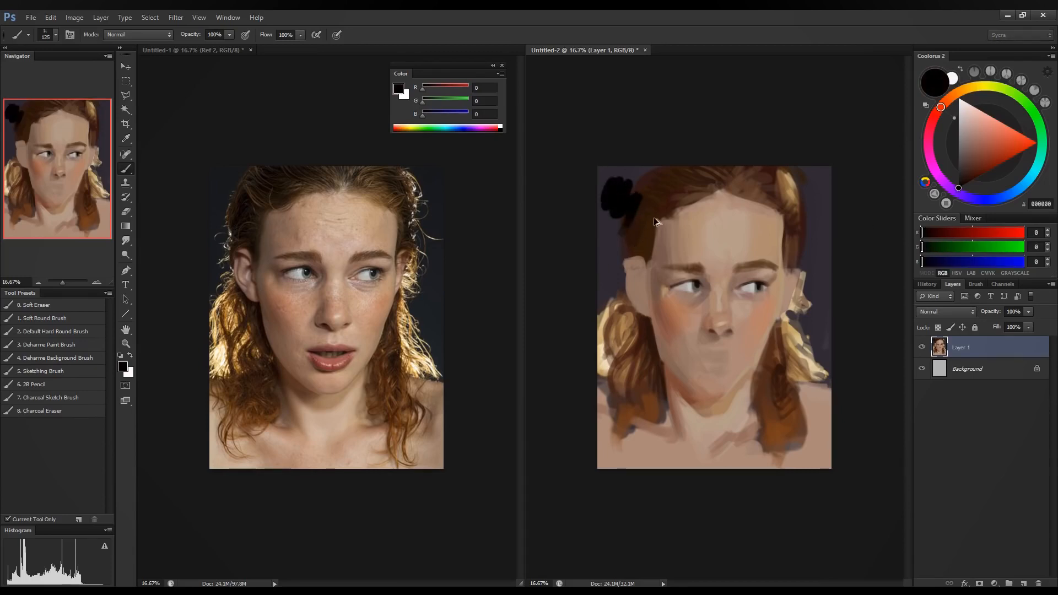
key("ctrl+z")
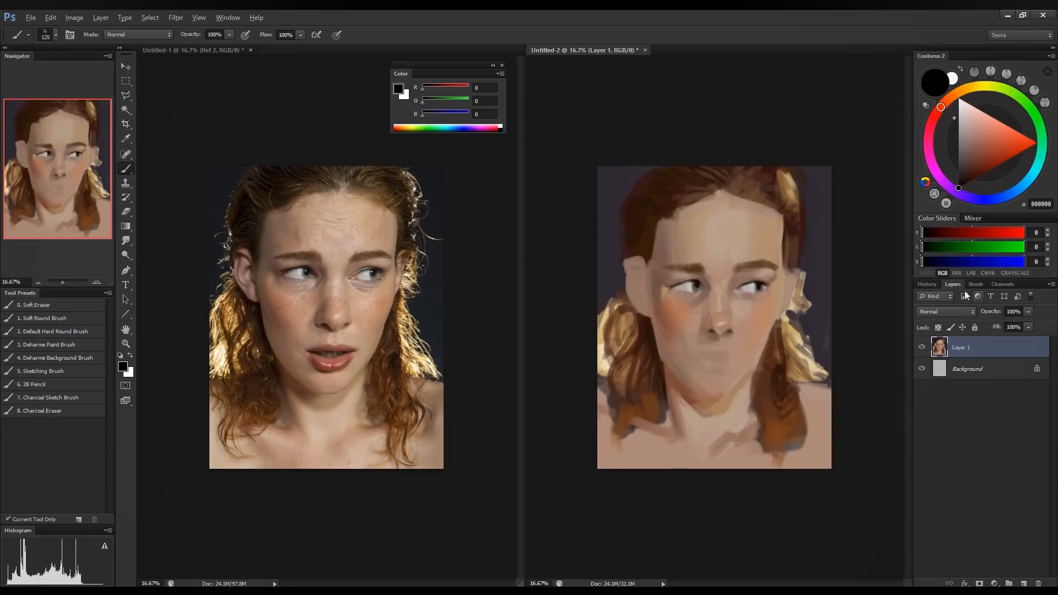
Deepen the hair shadows above the forehead in Untitled-2 with a near-black of R 19, G 8, B 5.
left_click(927, 233)
left_click(697, 280, "alt")
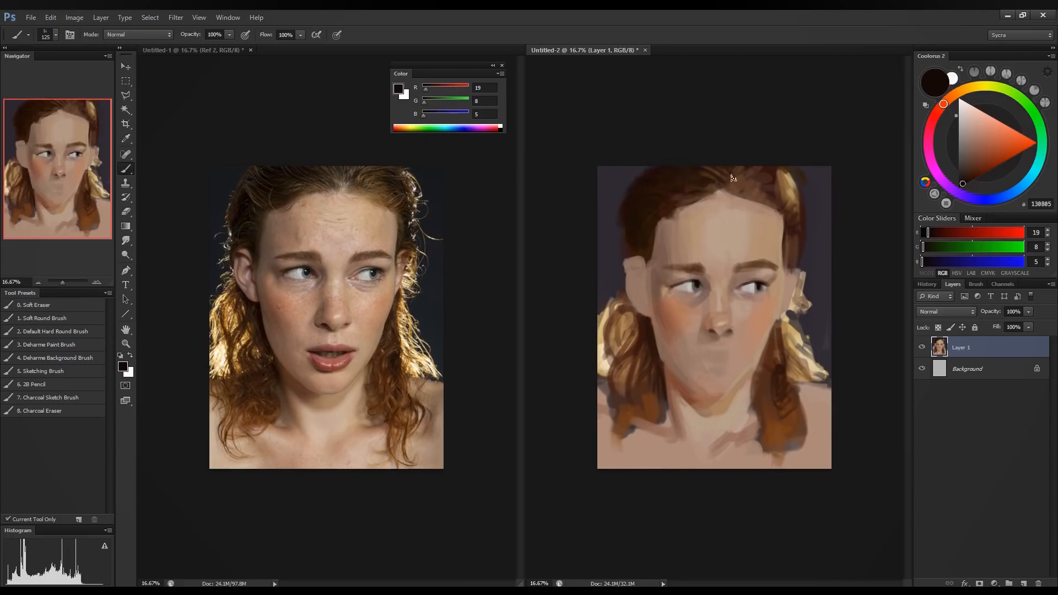
mouse_move(763, 182)
left_mouse_down()
mouse_move(784, 200)
mouse_move(768, 178)
mouse_move(797, 197)
mouse_move(778, 174)
left_mouse_up()
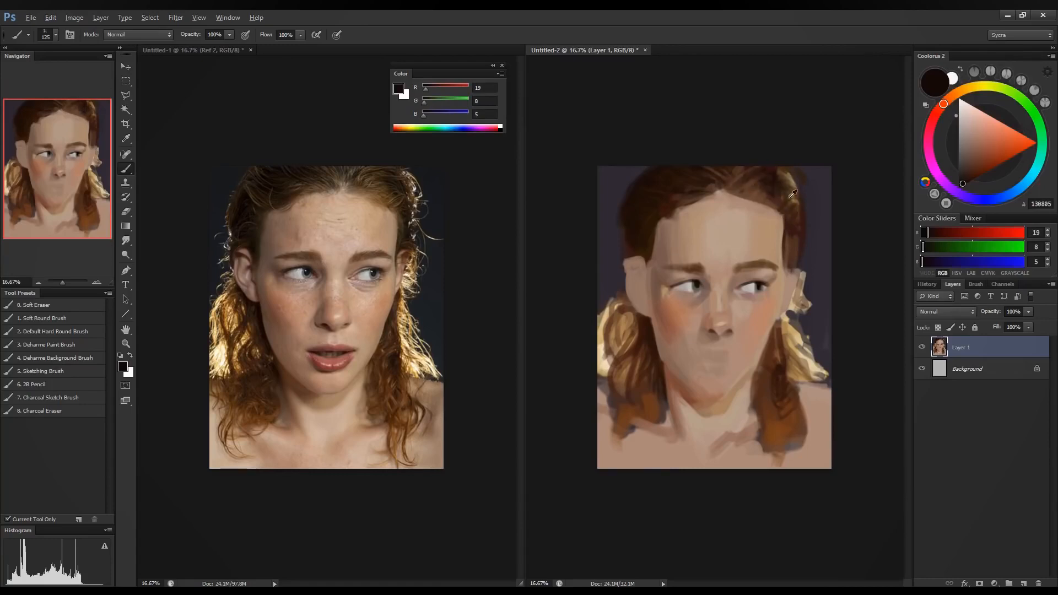
Blend the hairline into the forehead with sampled brown and skin tones, and mix a pale greyish skin tone of R 182, G 168, B 159.
left_click(765, 211, "alt")
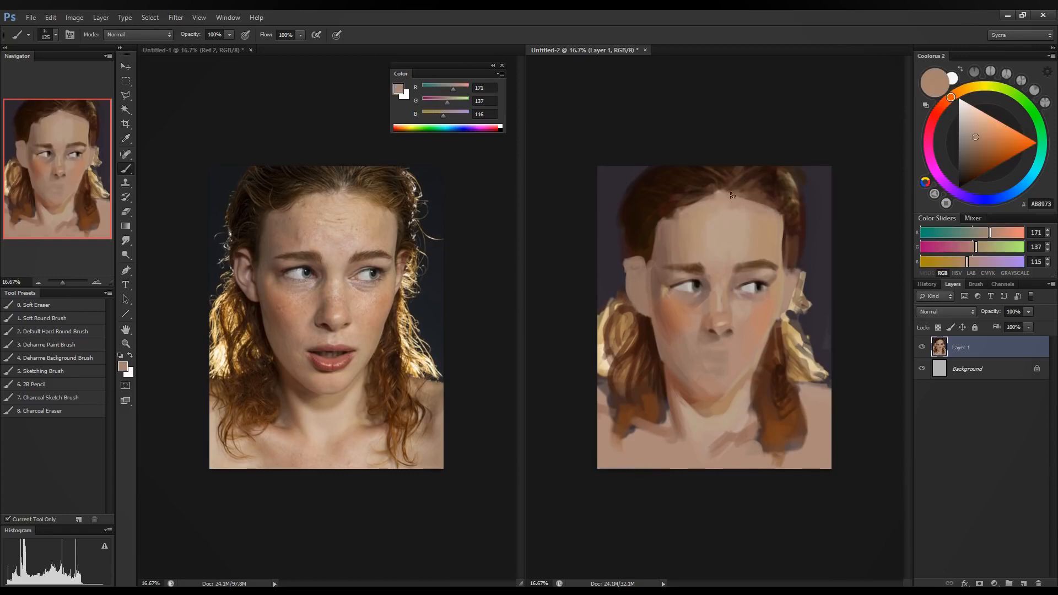
left_click(750, 204, "alt")
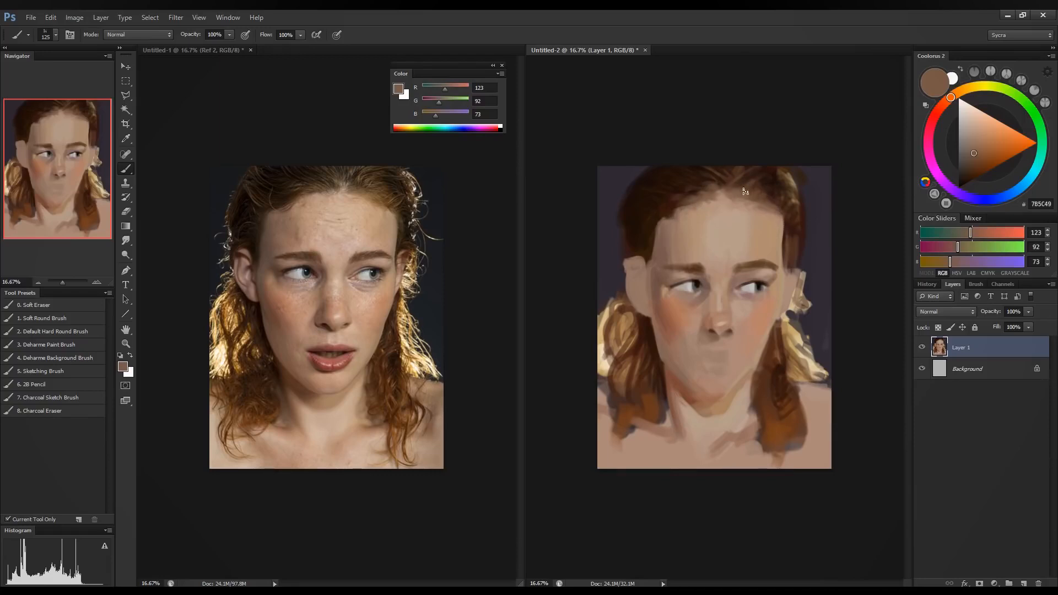
left_click(728, 200, "alt")
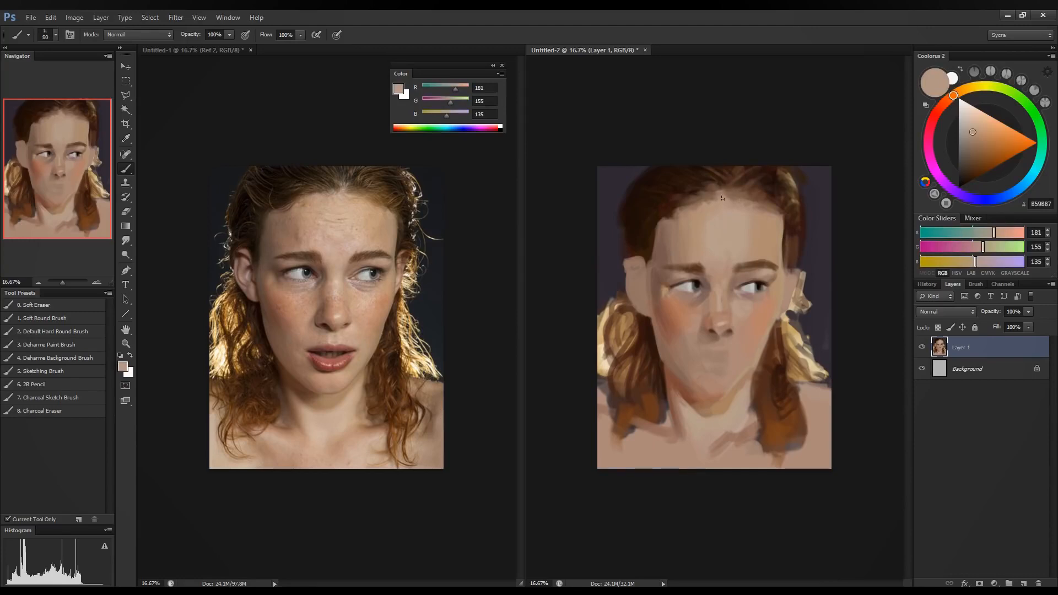
left_click(725, 233, "alt")
left_click(985, 261)
left_click(988, 249)
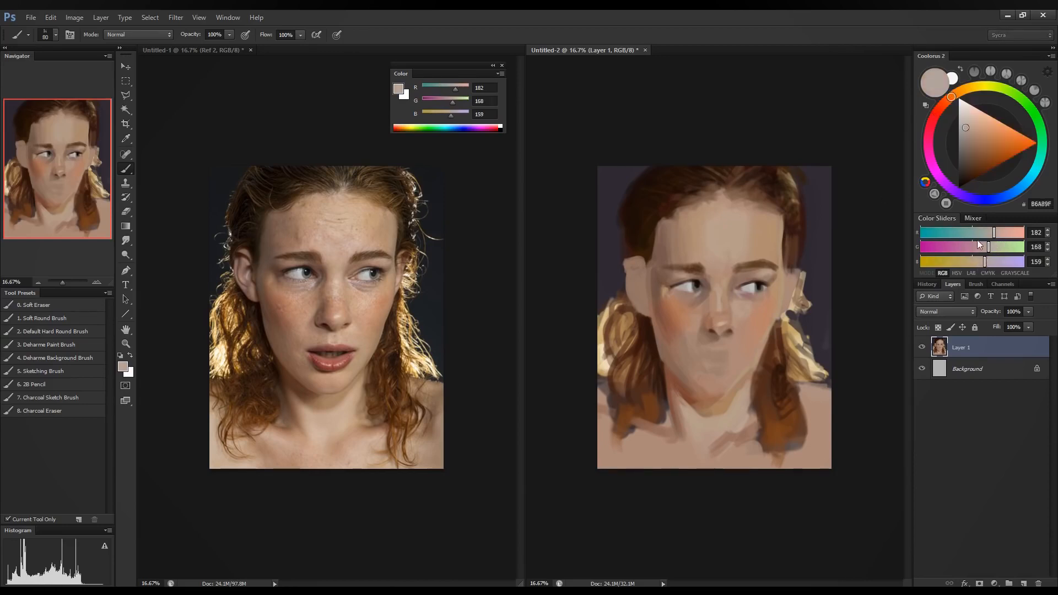
Refine the hairline above the forehead with sampled dark and mid browns using a size 60 brush.
key("bracketleft")
key("bracketleft")
left_click(720, 199, "alt")
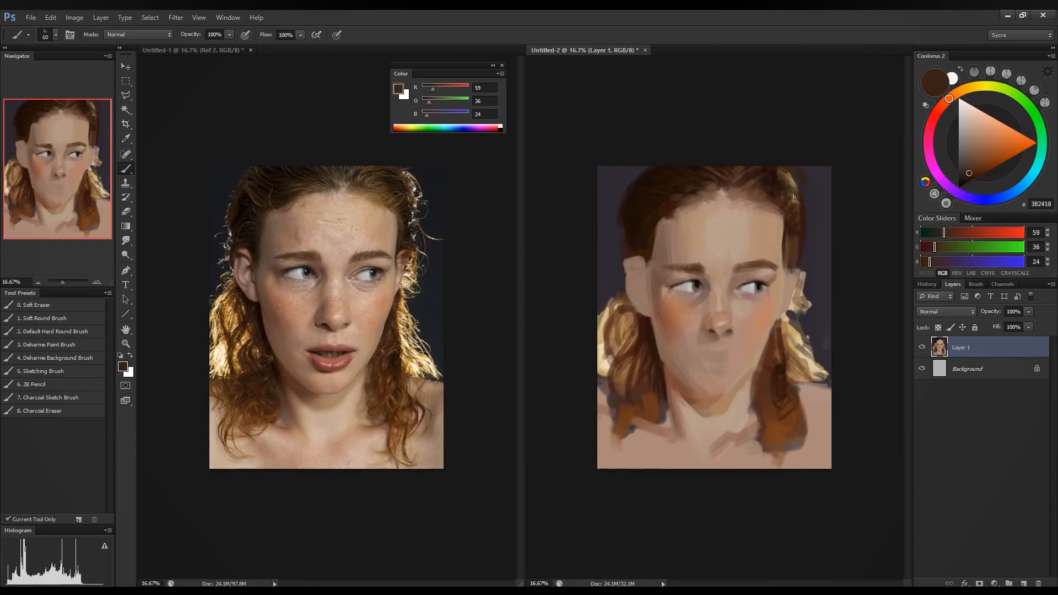
left_click(762, 185, "alt")
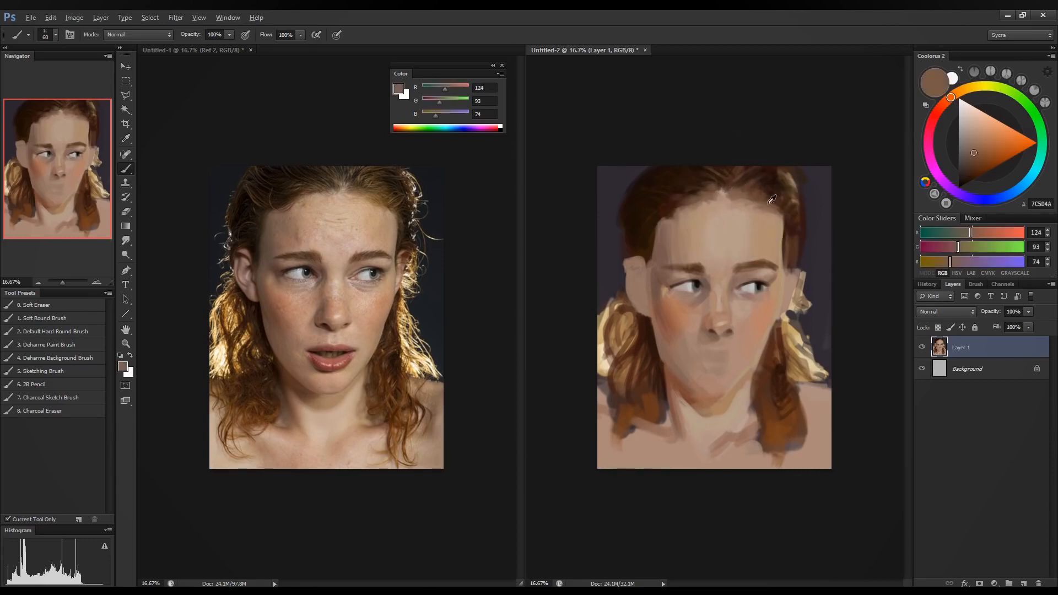
Mix a golden brown of R 134, G 95, B 56 and paint lighter strands across both sides of the top hair.
left_click(757, 195, "alt")
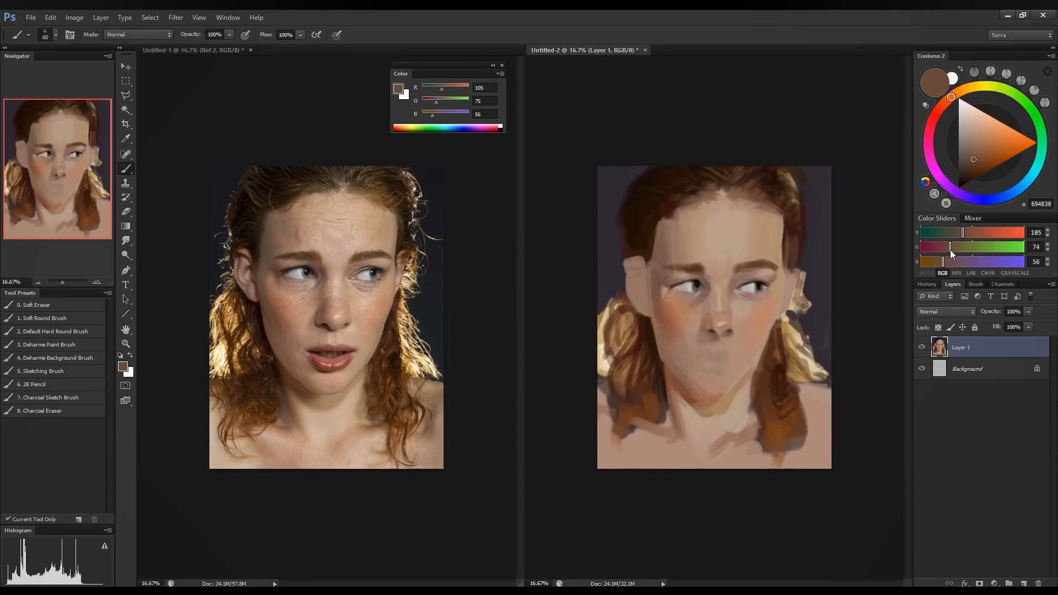
left_click_drag(950, 250, 958, 250)
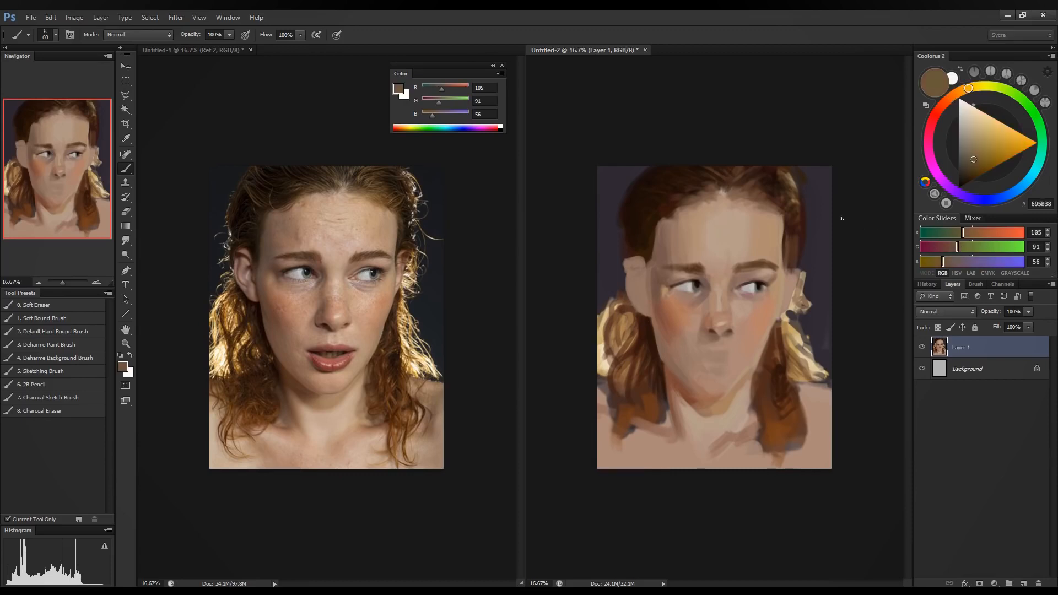
left_click(967, 233)
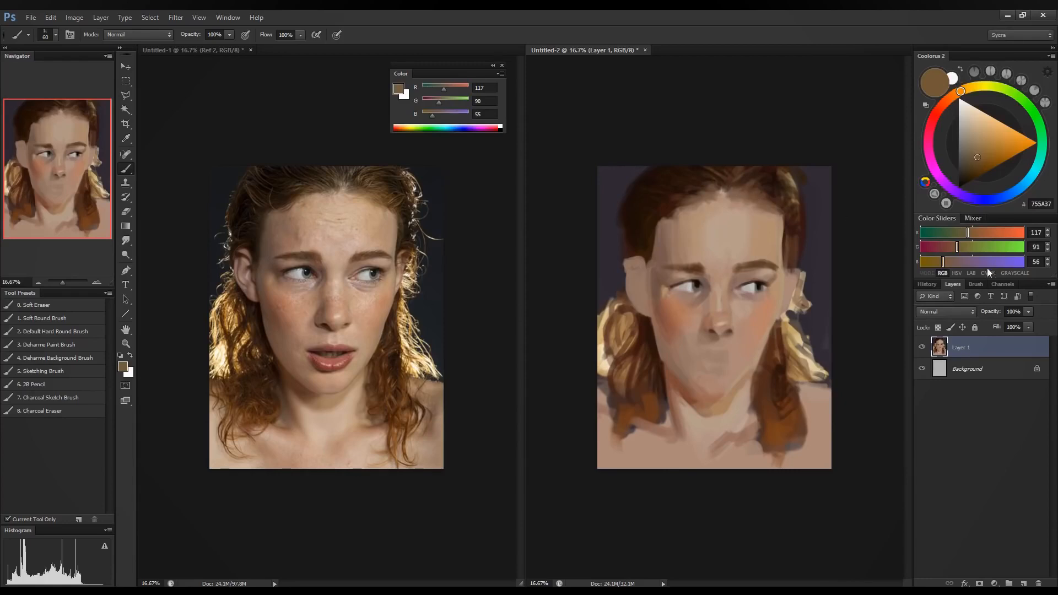
left_click(973, 234)
left_click(958, 247)
left_click(974, 234)
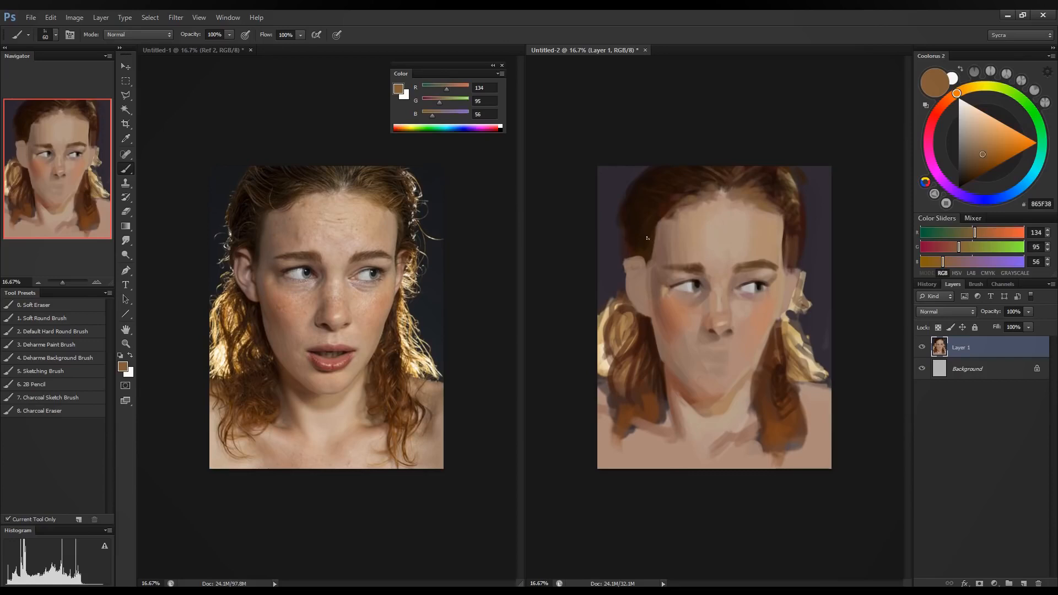
left_click_drag(628, 194, 667, 210)
left_click_drag(650, 171, 676, 180)
left_click_drag(789, 175, 808, 200)
left_click(795, 182, "alt")
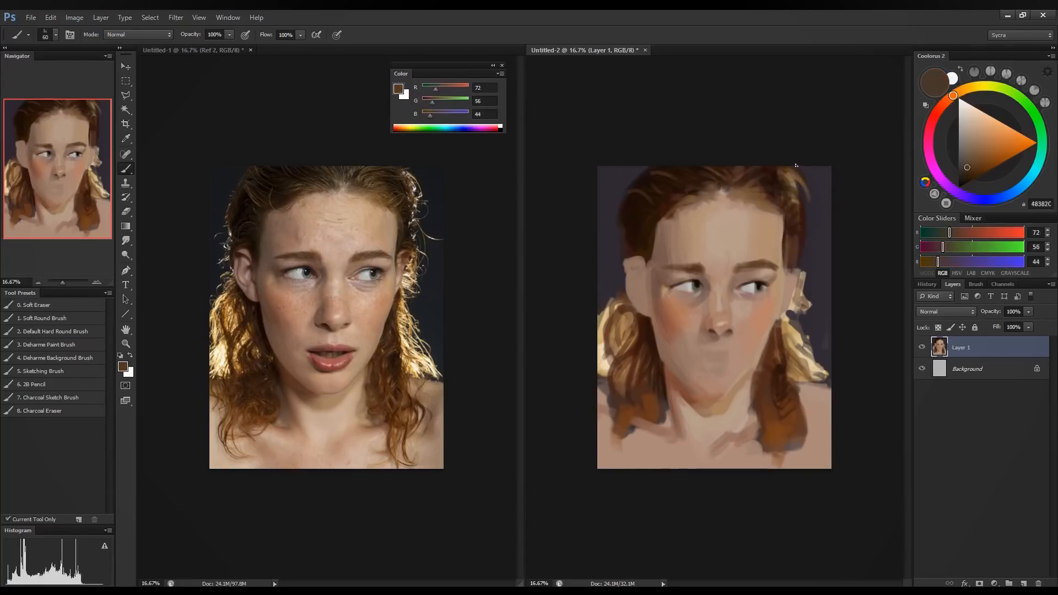
Mix an off-white of R 240, G 241, B 226 and dab rim-light highlights along the right-hand hair edge with a size 40 brush.
key("bracketleft")
left_click(1008, 233)
left_click(1003, 247)
left_click(1005, 263)
left_click(1010, 233)
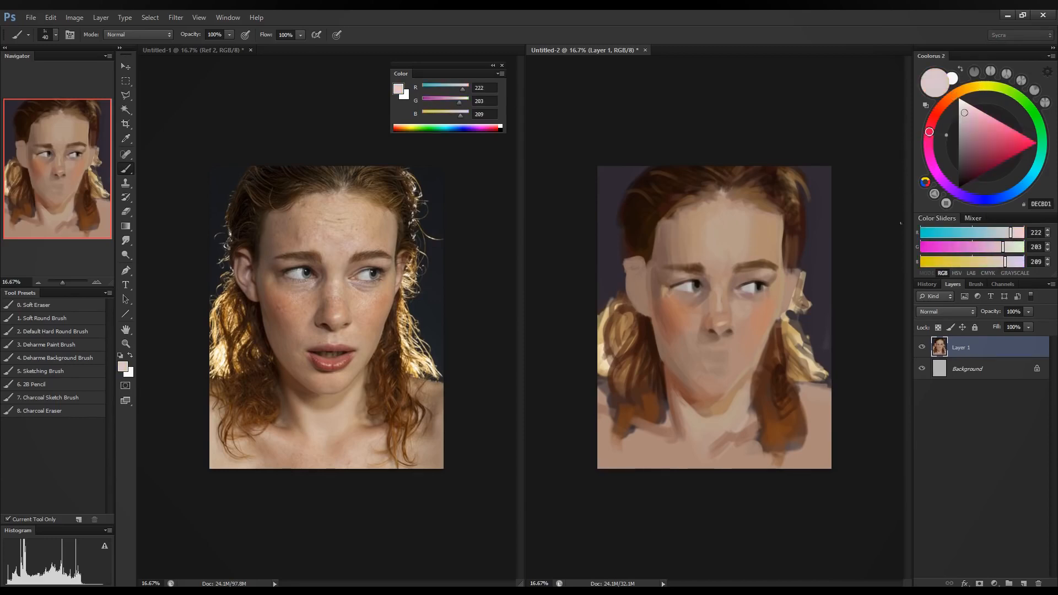
left_click(1012, 247)
left_click(1020, 233)
left_click(1012, 262)
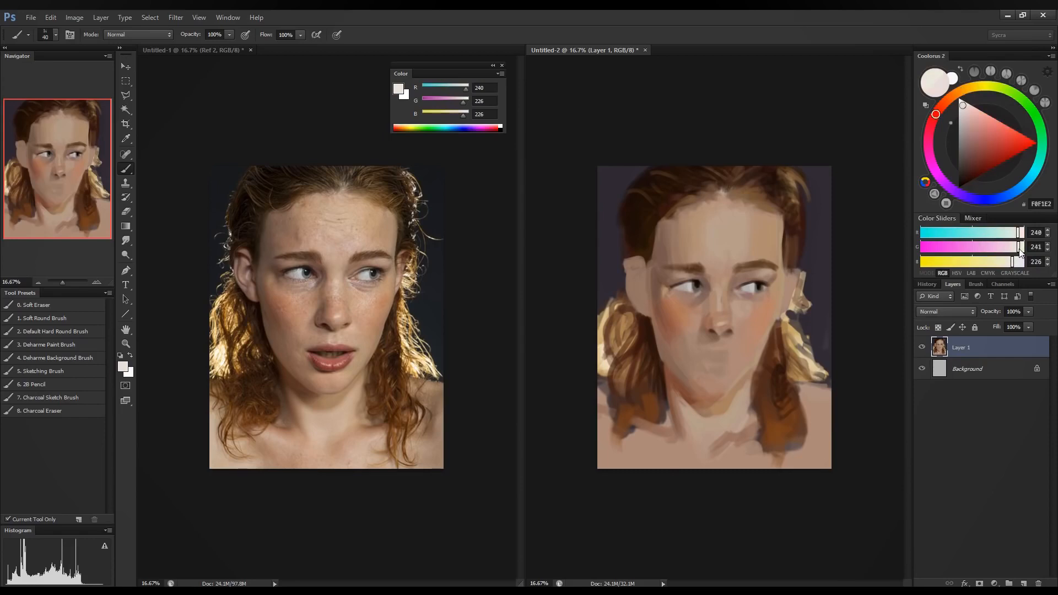
left_click(1020, 247)
left_click_drag(805, 192, 800, 248)
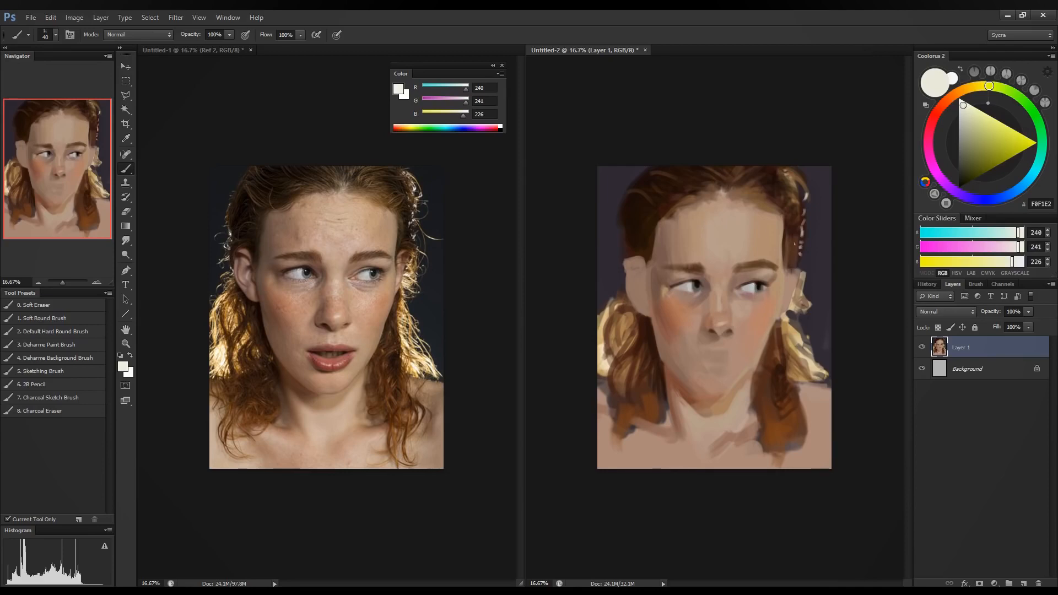
Paint the same off-white as bright glints through the blond locks on both sides of the neck.
mouse_move(809, 361)
left_mouse_down()
mouse_move(818, 373)
mouse_move(809, 359)
mouse_move(808, 378)
left_mouse_up()
left_click_drag(791, 351, 798, 365)
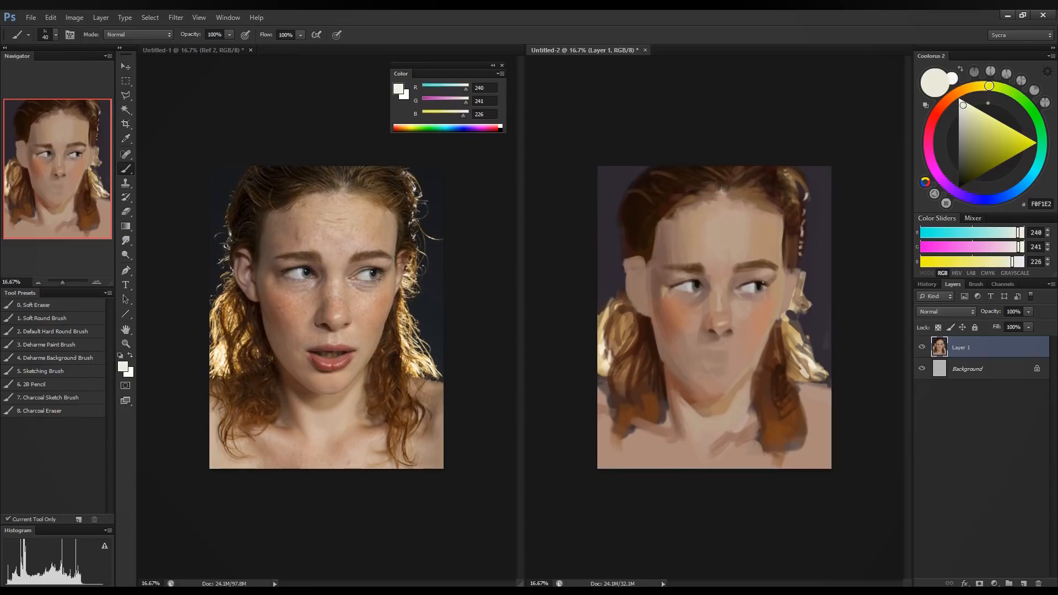
left_click_drag(634, 342, 619, 376)
Paint the left-hand blond lock with R 217, G 175, B 125, and warm the colour by lowering blue to 93.
left_click(609, 324, "alt")
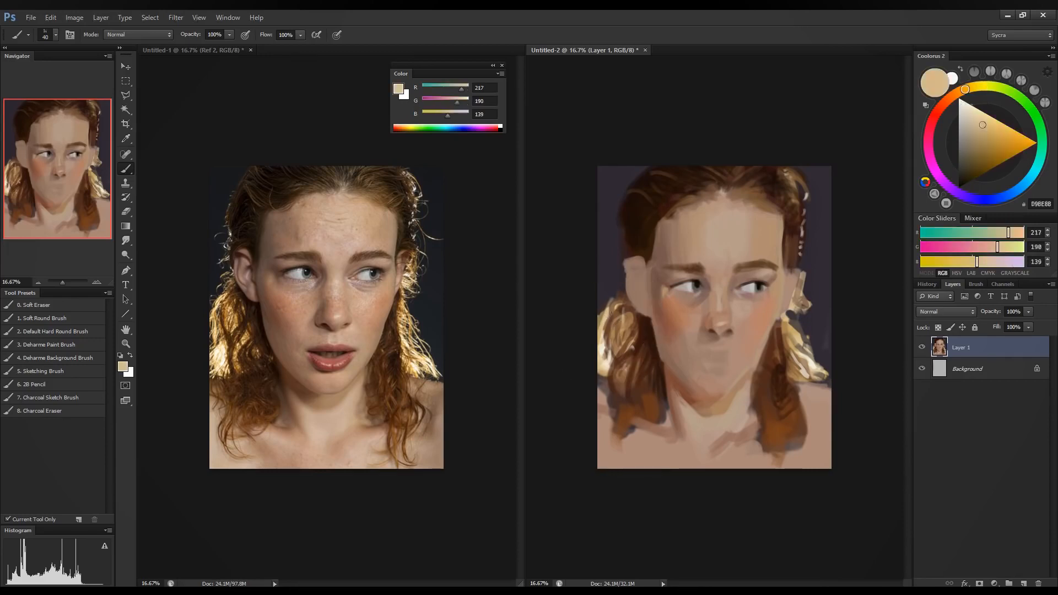
left_click_drag(977, 261, 993, 251)
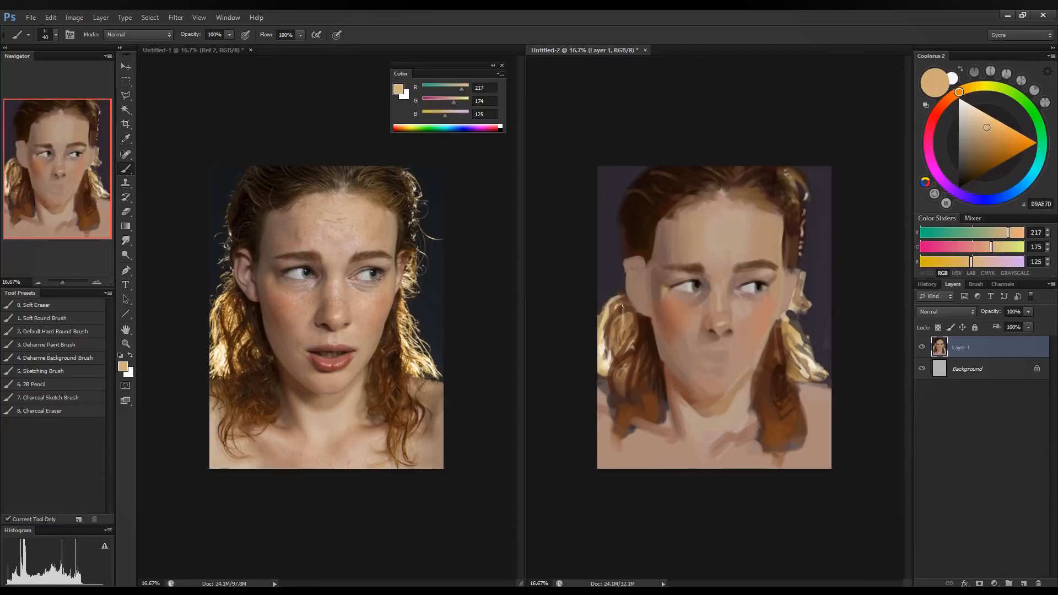
left_click_drag(617, 311, 614, 341)
left_click(958, 262)
left_click_drag(959, 263, 957, 262)
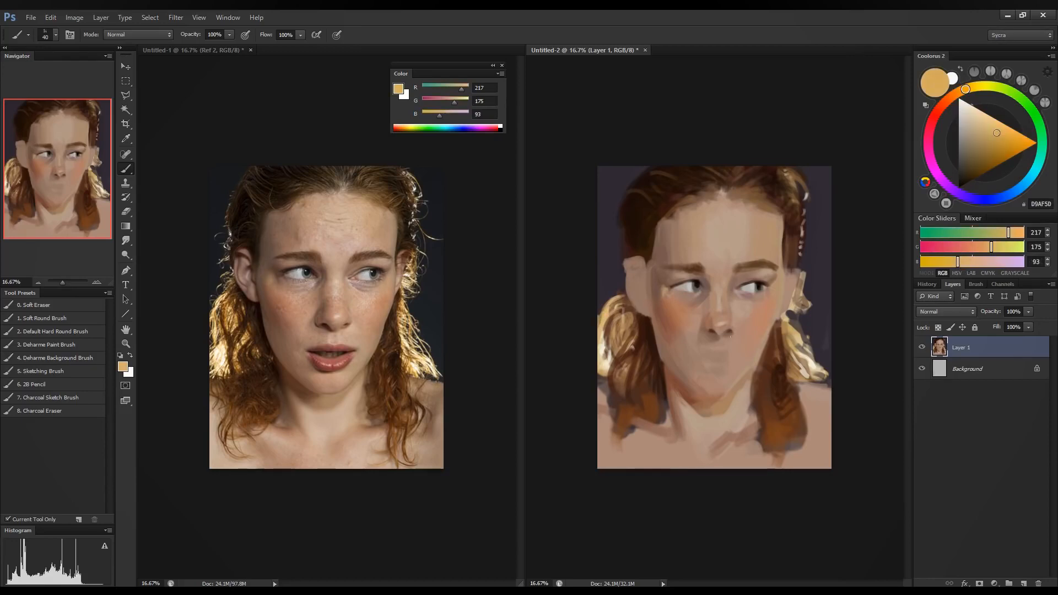
Mix a saturated orange-brown of R 171, G 107, B 35 and paint warm strands in the left-hand blond lock.
left_click(631, 319, "alt")
mouse_move(953, 262)
left_mouse_down()
mouse_move(934, 263)
mouse_move(960, 251)
left_mouse_up()
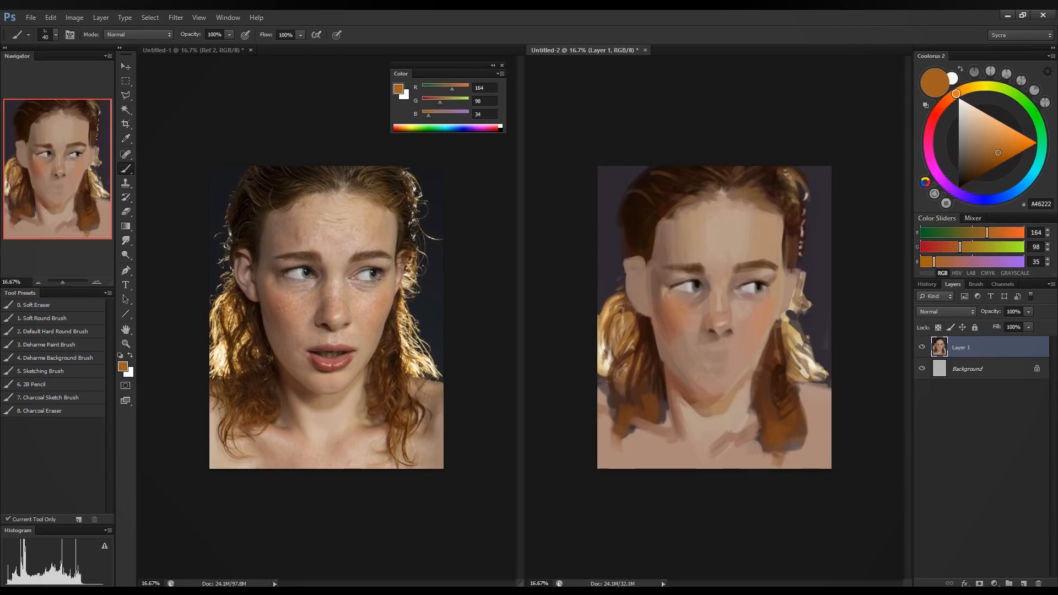
left_click(963, 248)
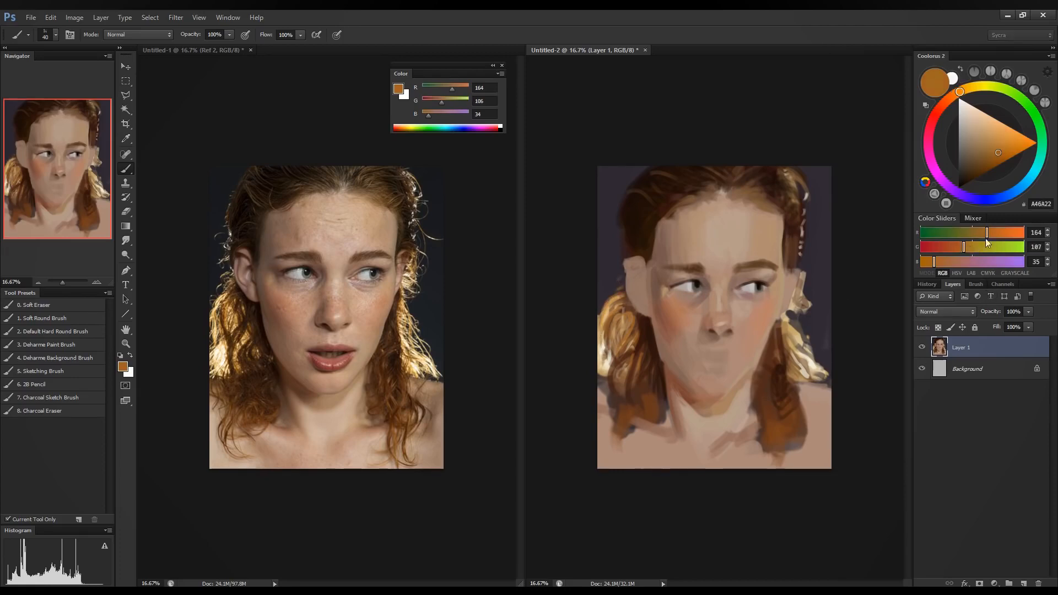
left_click(990, 233)
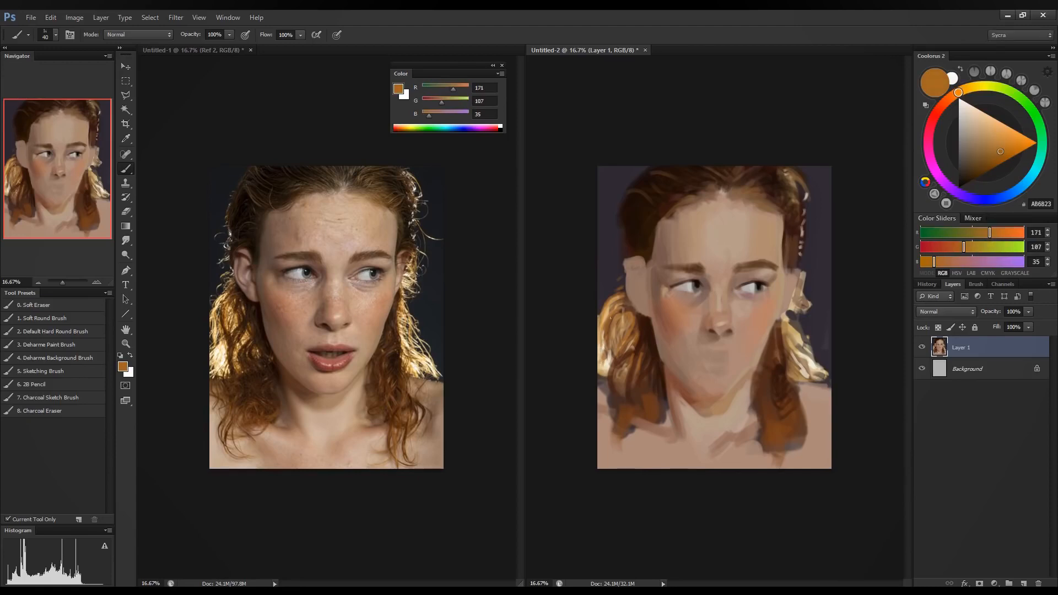
mouse_move(620, 292)
left_mouse_down()
mouse_move(602, 305)
mouse_move(619, 287)
left_mouse_up()
mouse_move(638, 355)
left_mouse_down()
mouse_move(630, 370)
mouse_move(637, 356)
left_mouse_up()
Add golden yellow strands of R 213, G 182, B 74 and cream highlights of R 238, G 233, B 211 to the left-hand lock.
mouse_move(994, 237)
left_mouse_down()
mouse_move(1010, 237)
mouse_move(951, 268)
left_mouse_up()
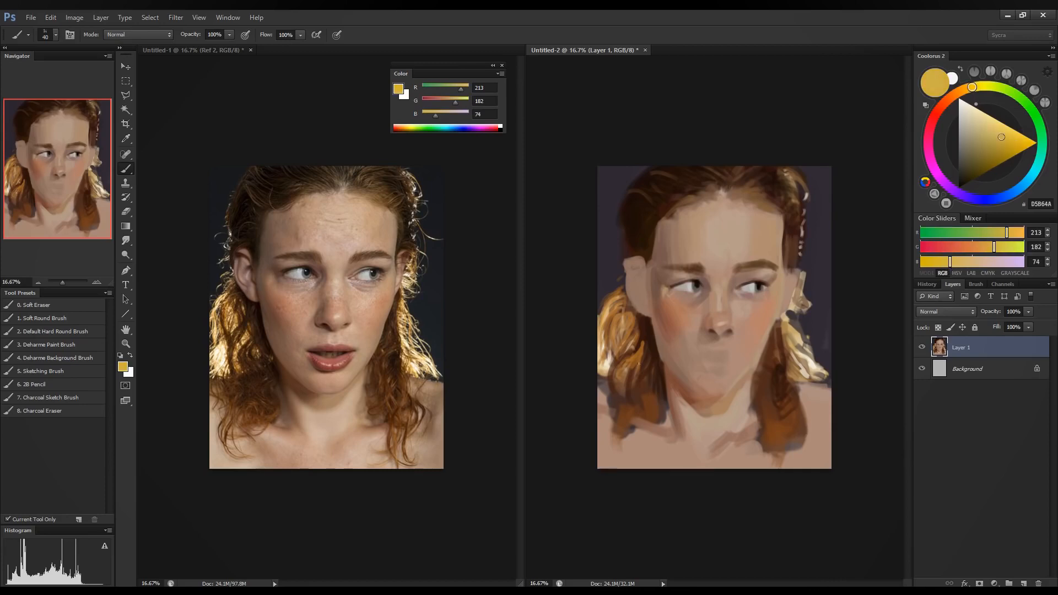
left_click_drag(636, 358, 645, 346)
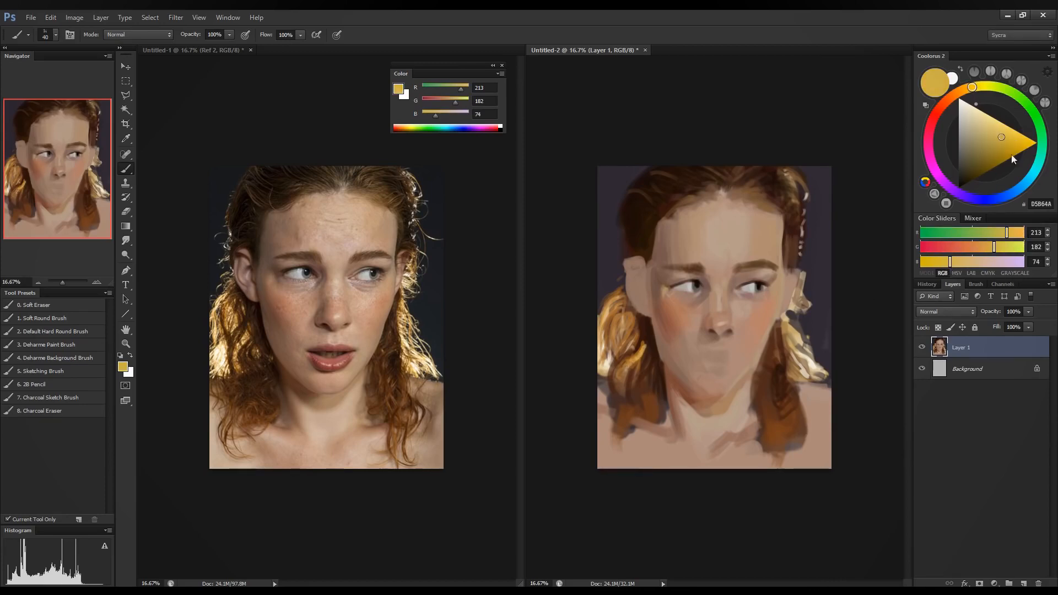
left_click(122, 366)
left_click(687, 201)
left_click(603, 358, "alt")
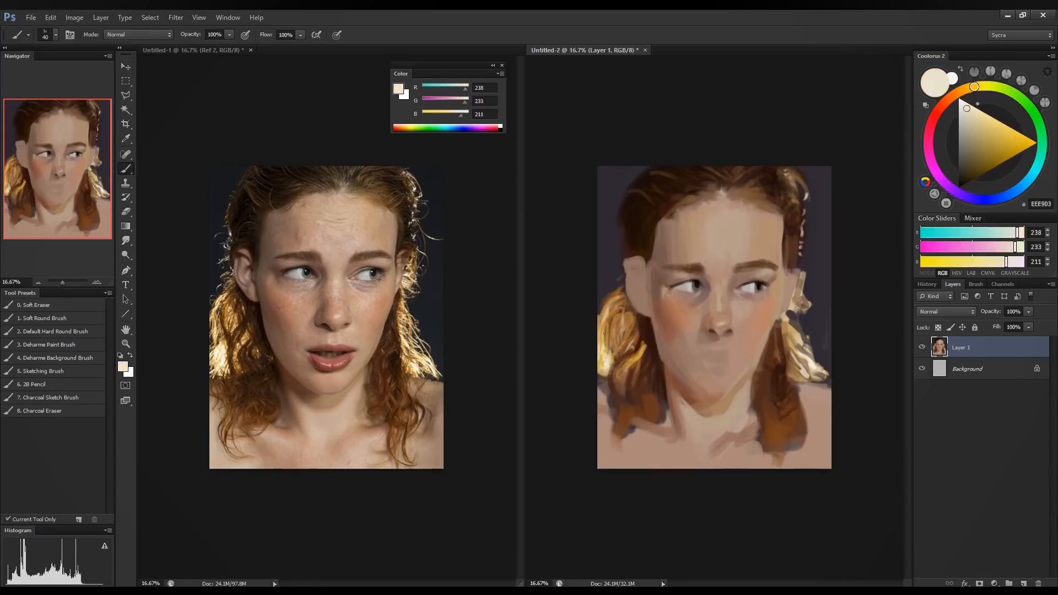
mouse_move(606, 324)
left_mouse_down()
mouse_move(608, 355)
mouse_move(611, 364)
mouse_move(605, 321)
mouse_move(619, 361)
left_mouse_up()
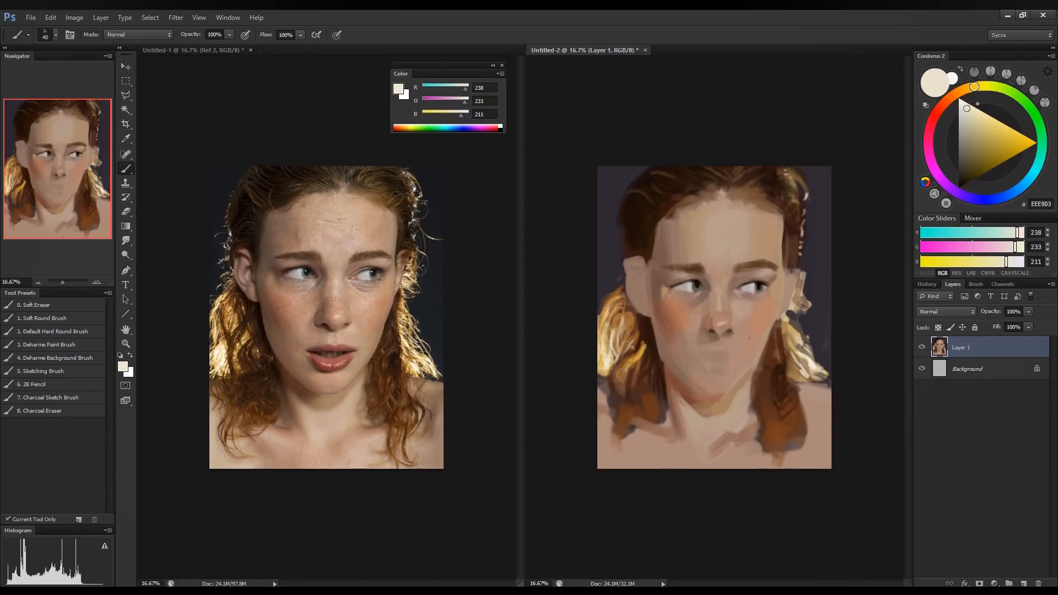
Refine the nose tip and nostrils with skin and reddish-brown tones sampled from the painted cheek and nose.
left_click(758, 320, "alt")
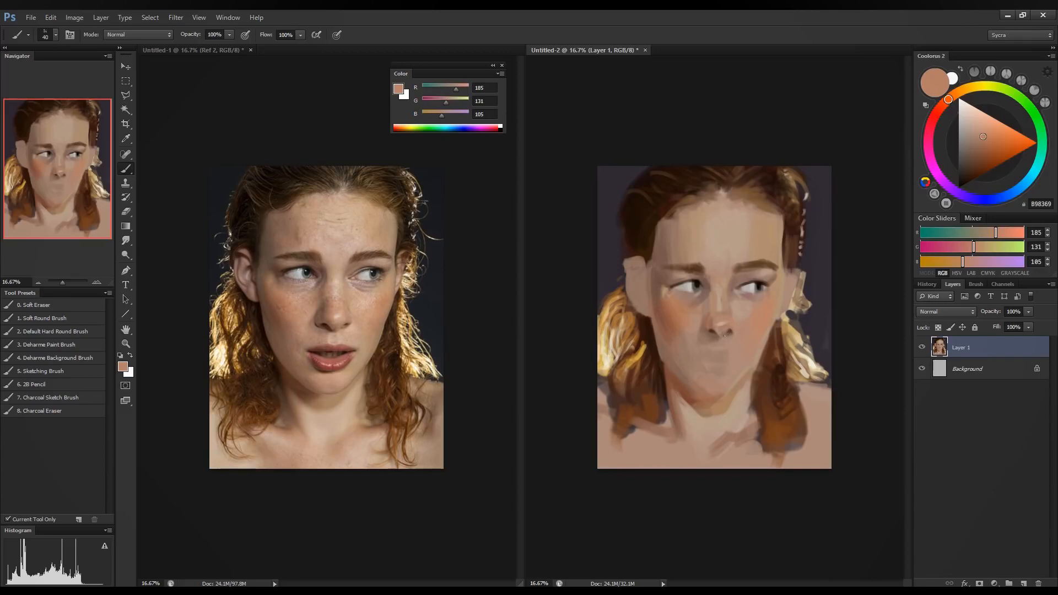
left_click(739, 314, "alt")
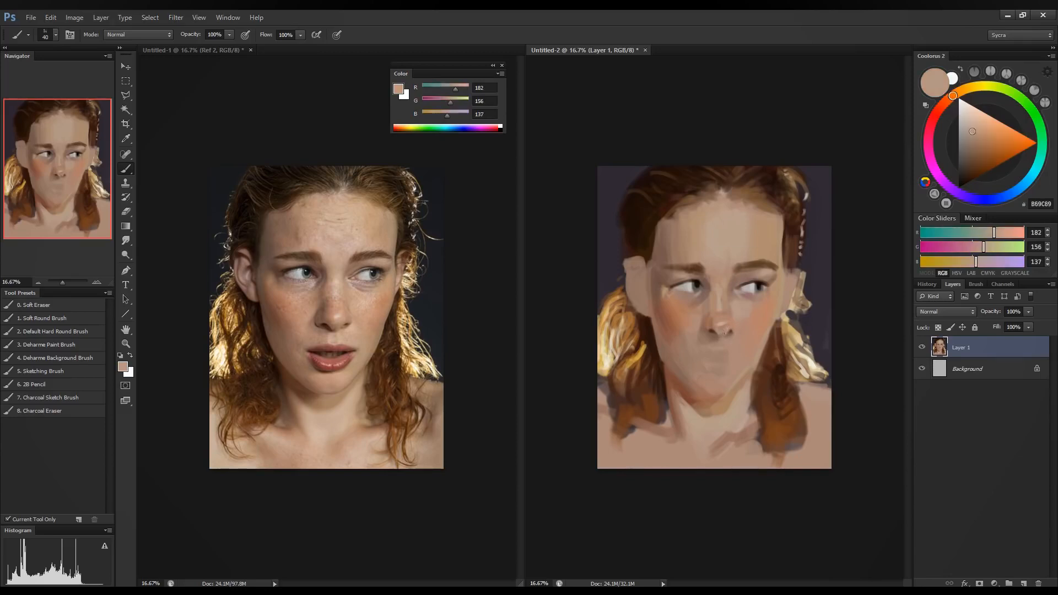
left_click(725, 329, "alt")
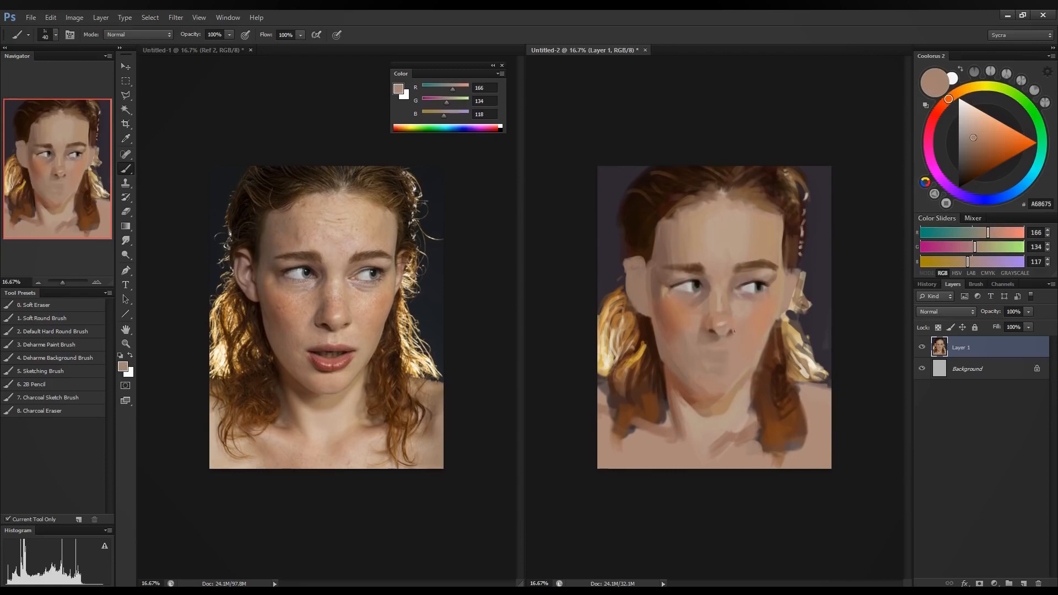
left_click(735, 331, "alt")
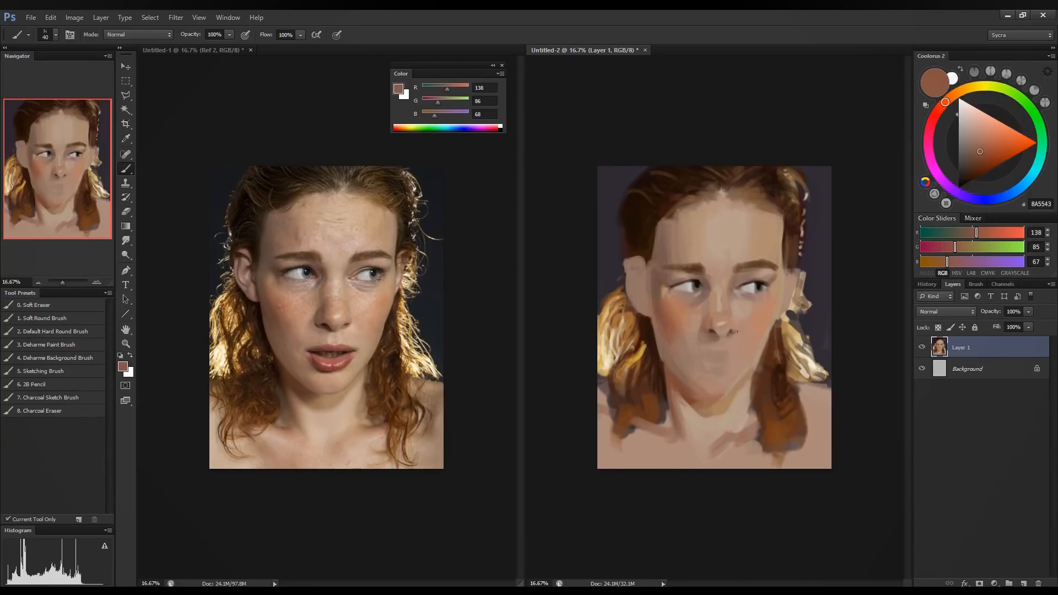
Darken the nostrils with a deep reddish brown and touch up the area beneath the nose with a sampled light skin tone.
left_click(710, 334, "alt")
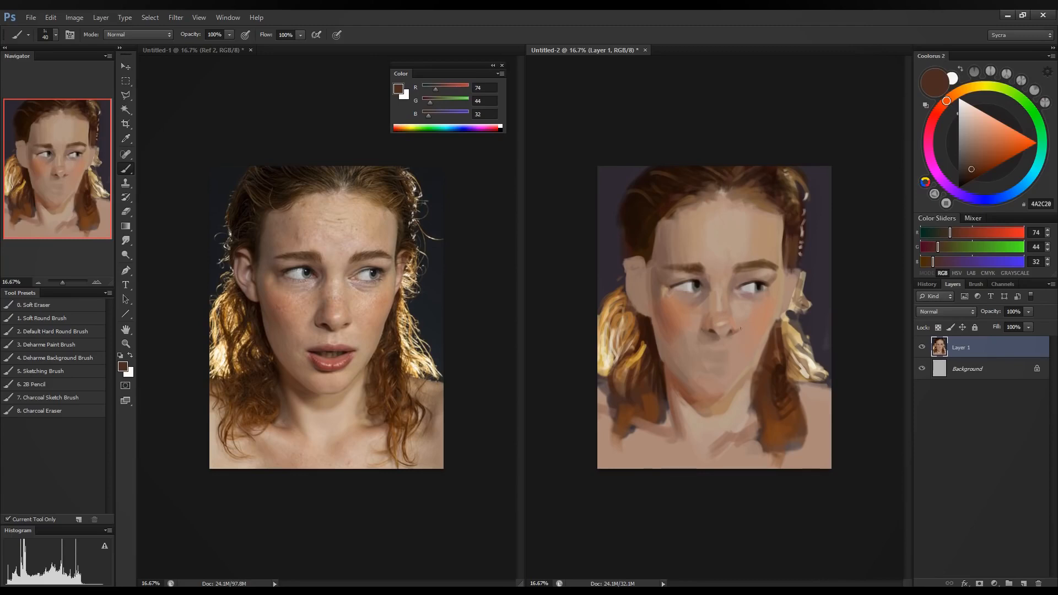
left_click_drag(938, 247, 932, 249)
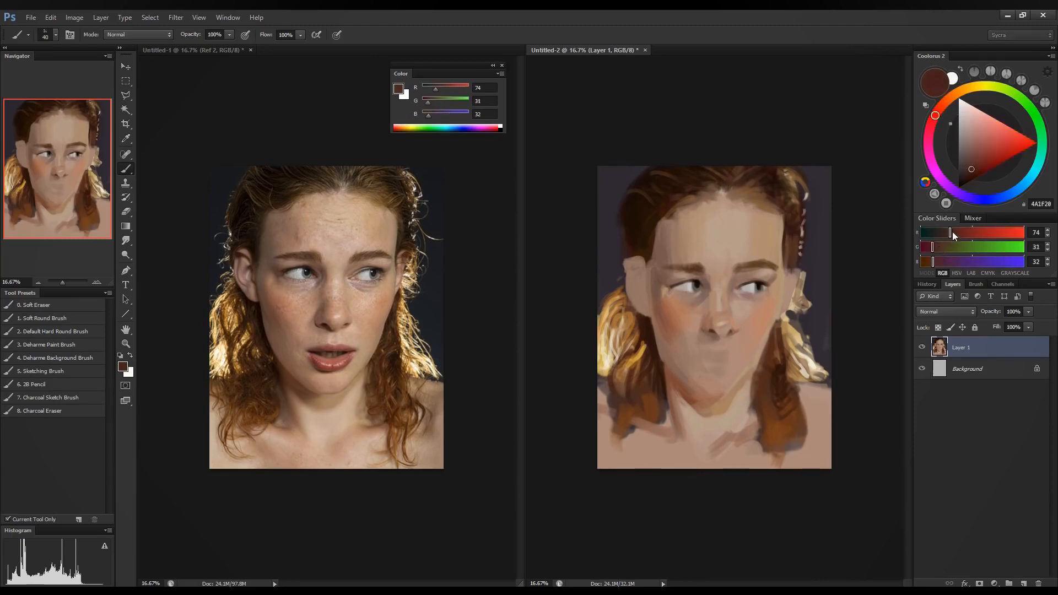
left_click(954, 232)
left_click(729, 242, "alt")
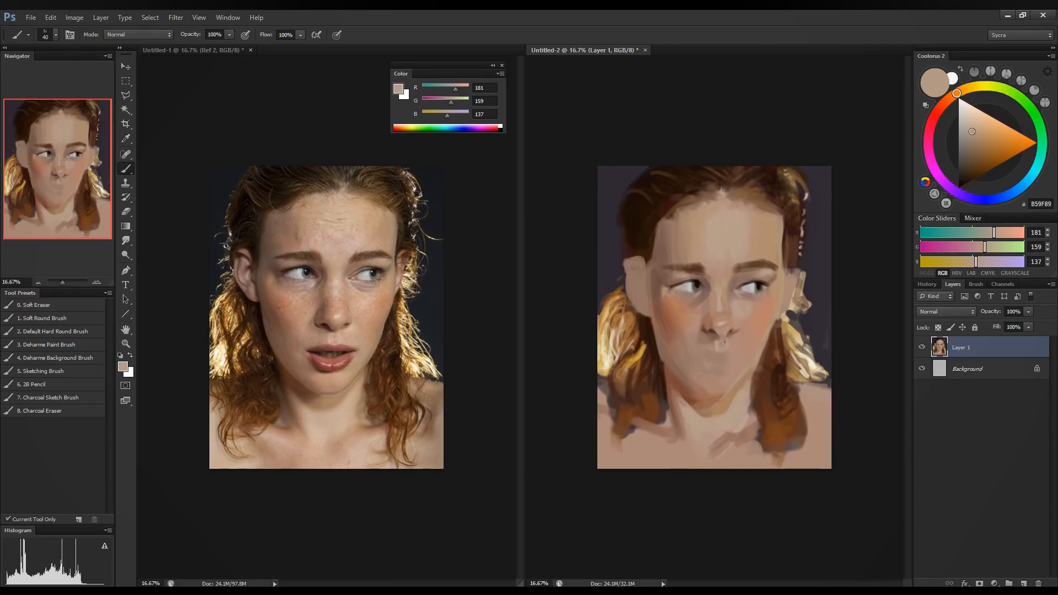
Mix a muted red of RGB 133, 72, 67 and block in the upper and lower lips of the painted portrait.
left_click(719, 336, "alt")
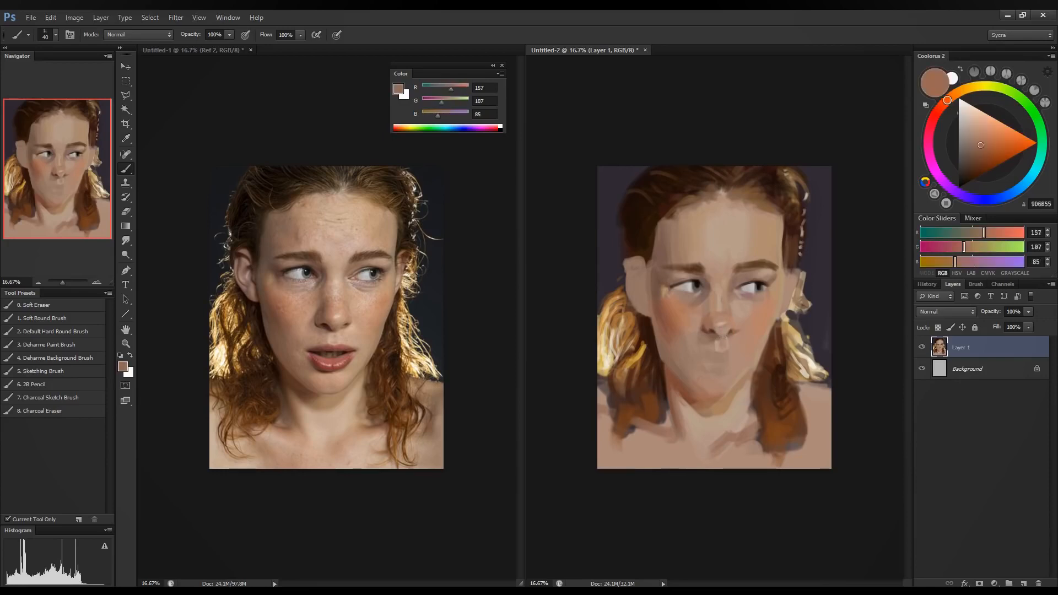
key("alt")
left_click_drag(954, 265, 947, 264)
left_click_drag(963, 249, 950, 250)
left_click(972, 235)
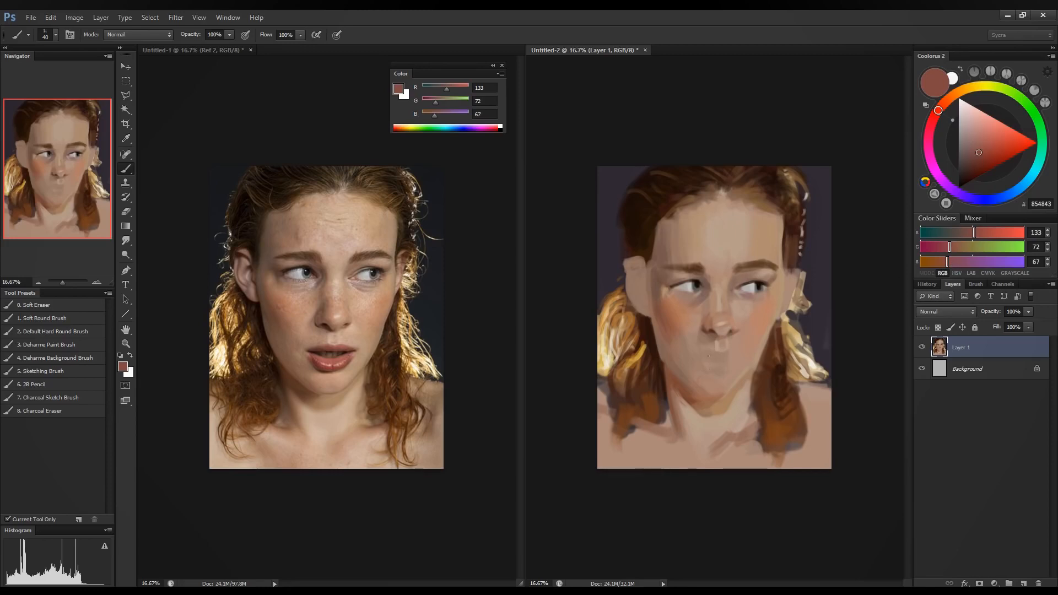
mouse_move(706, 357)
left_mouse_down()
mouse_move(718, 357)
mouse_move(707, 355)
left_mouse_up()
left_click_drag(731, 354, 736, 358)
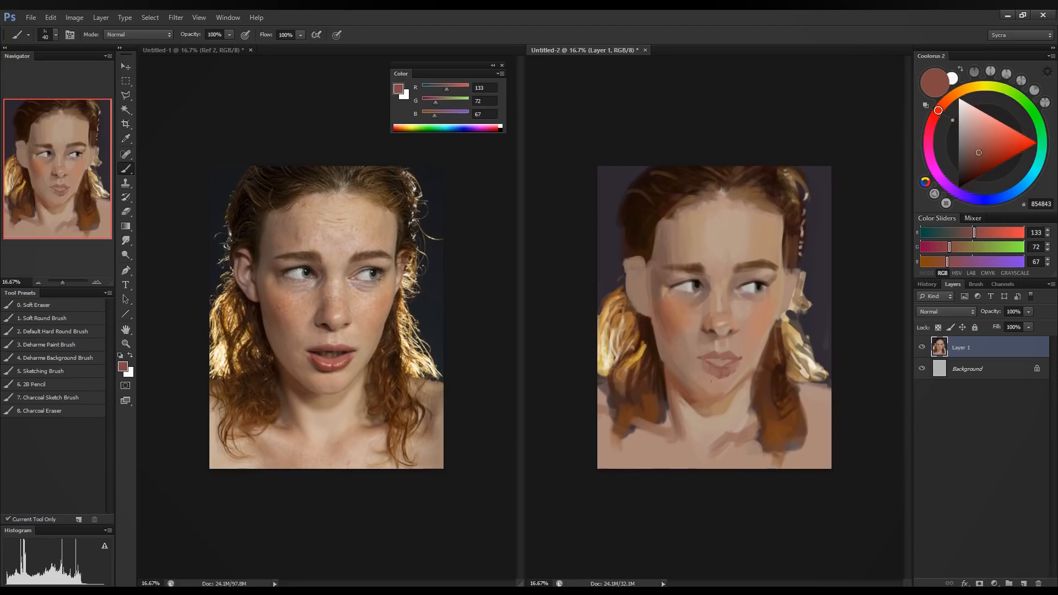
Enlarge the brush and model the chin and the skin around the lips with skin tones sampled from the painting.
left_click(732, 380, "alt")
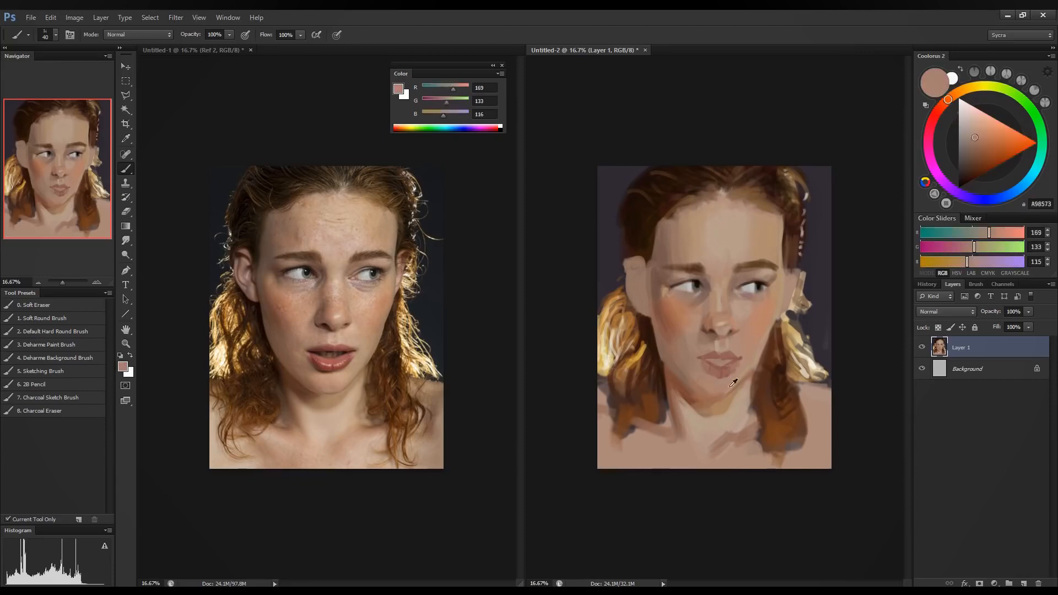
left_click(735, 411, "alt")
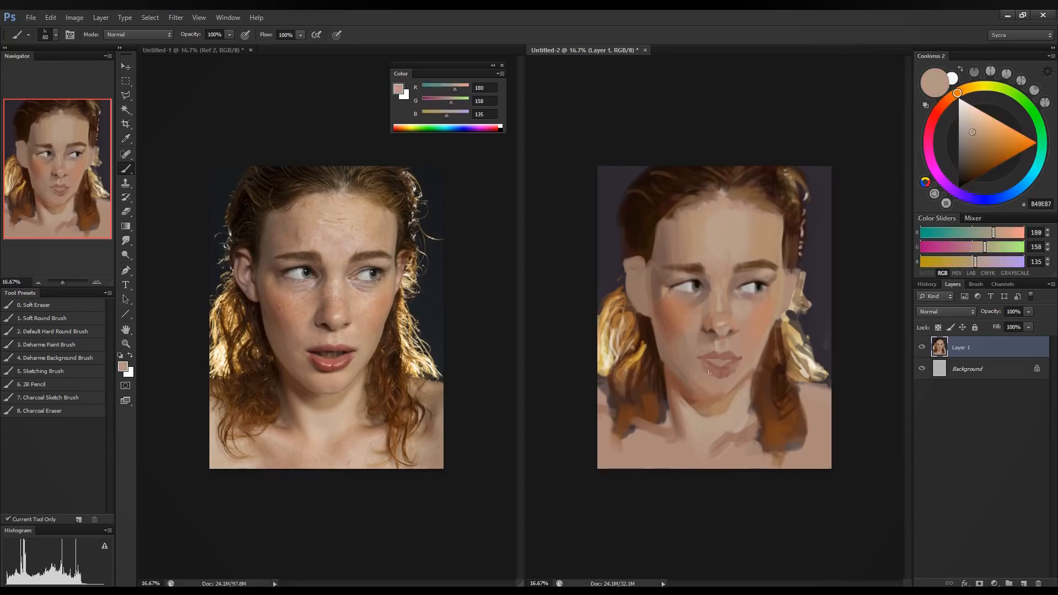
key("bracketright")
key("bracketright")
left_click(721, 393, "alt")
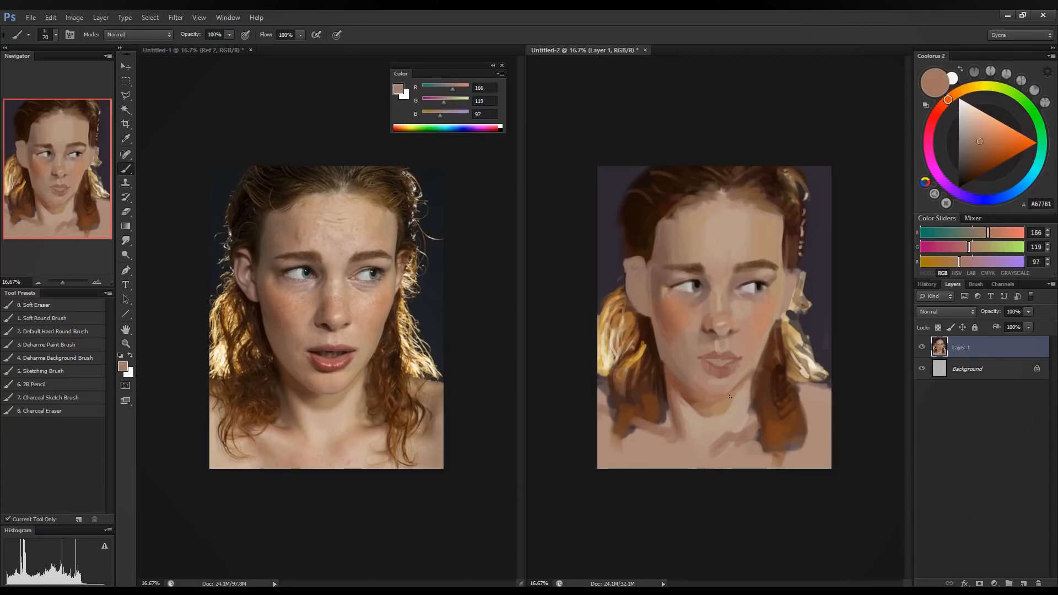
left_click(742, 375, "alt")
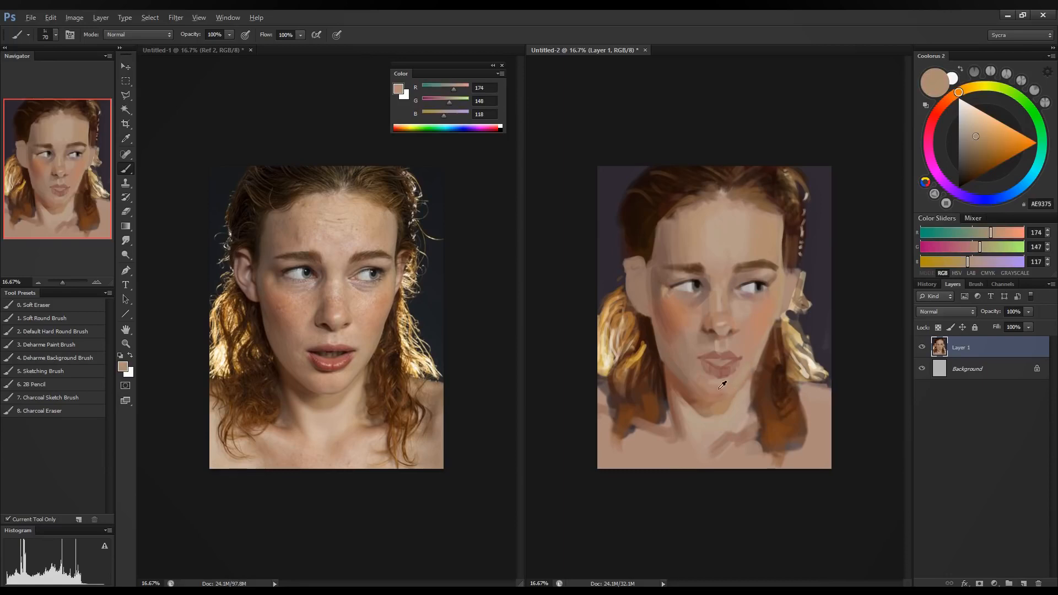
left_click(740, 392, "alt")
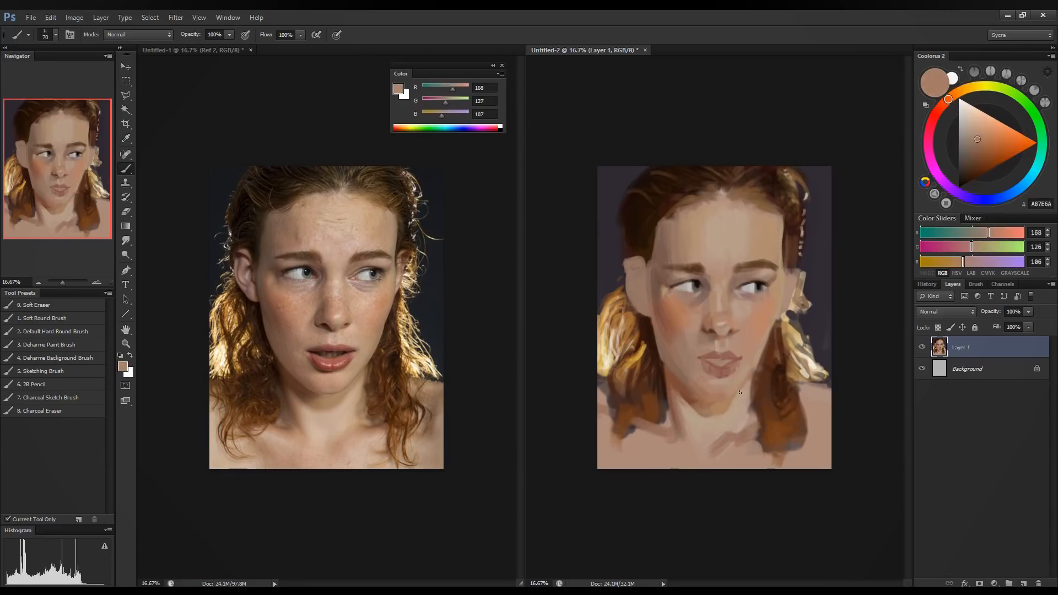
Rework the shadow under the jaw and the upper neck with sampled brown and tan tones.
left_click(711, 392, "alt")
left_click(698, 398, "alt")
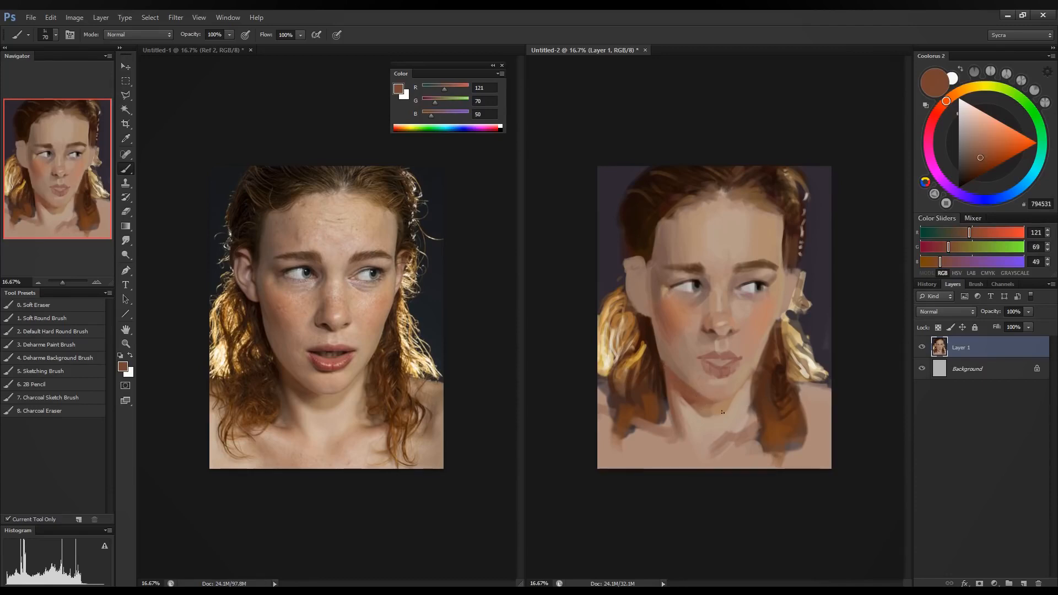
left_click(690, 396, "alt")
left_click(705, 402, "alt")
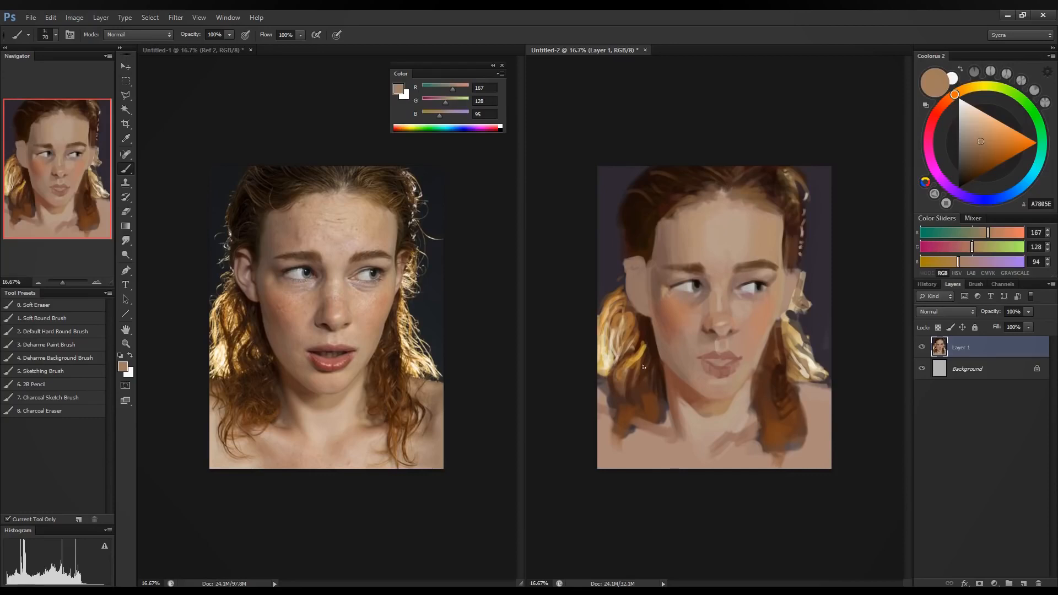
Paint darker brown strands over the golden hair beside the viewer's-left cheek using sampled hair colors.
left_click(651, 343, "alt")
left_click_drag(643, 325, 634, 348)
mouse_move(627, 311)
left_mouse_down()
mouse_move(649, 331)
mouse_move(626, 416)
mouse_move(651, 399)
mouse_move(628, 385)
mouse_move(648, 326)
mouse_move(647, 366)
mouse_move(642, 330)
mouse_move(628, 362)
mouse_move(610, 338)
mouse_move(634, 313)
mouse_move(628, 391)
mouse_move(643, 366)
mouse_move(655, 385)
left_mouse_up()
left_click(647, 330, "alt")
left_click(652, 401, "alt")
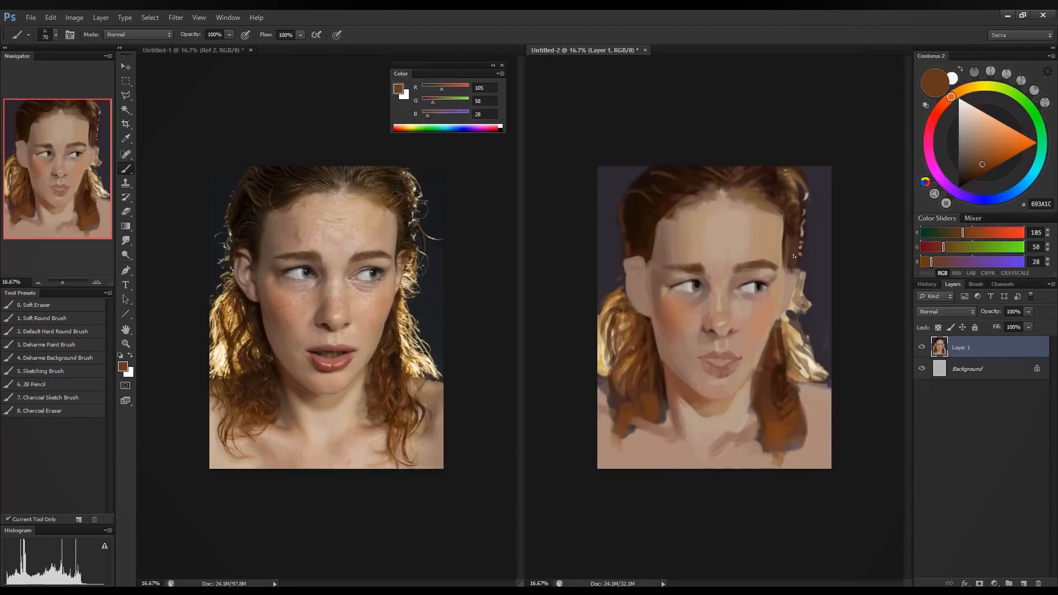
Mix an orange-brown of about RGB 149, 80, 39 and brush strands into the hair beside the viewer's-right cheek.
left_click(794, 336, "alt")
left_click_drag(980, 236, 953, 247)
left_click_drag(784, 321, 788, 372)
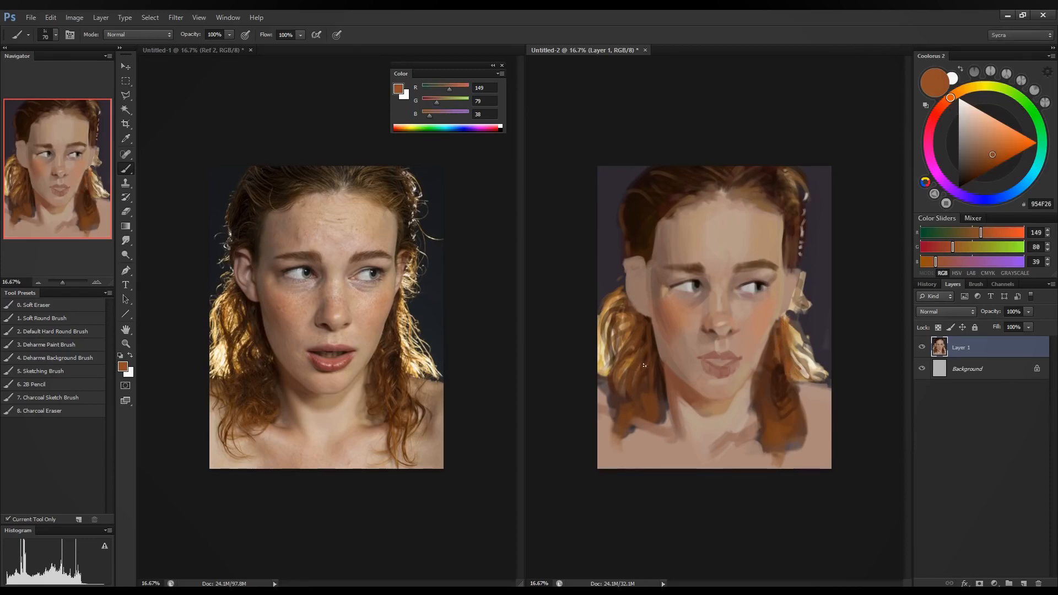
Mix a dark red of RGB 70, 16, 14 and paint shadow strands into the viewer's-right hair lock.
left_click(666, 368, "alt")
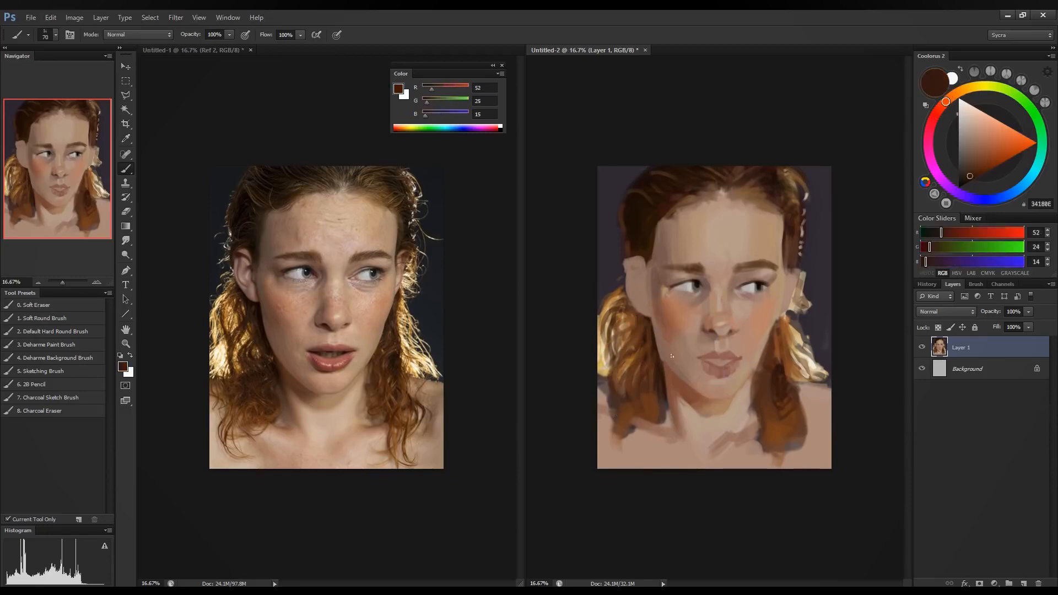
left_click(927, 250)
left_click_drag(942, 232, 948, 233)
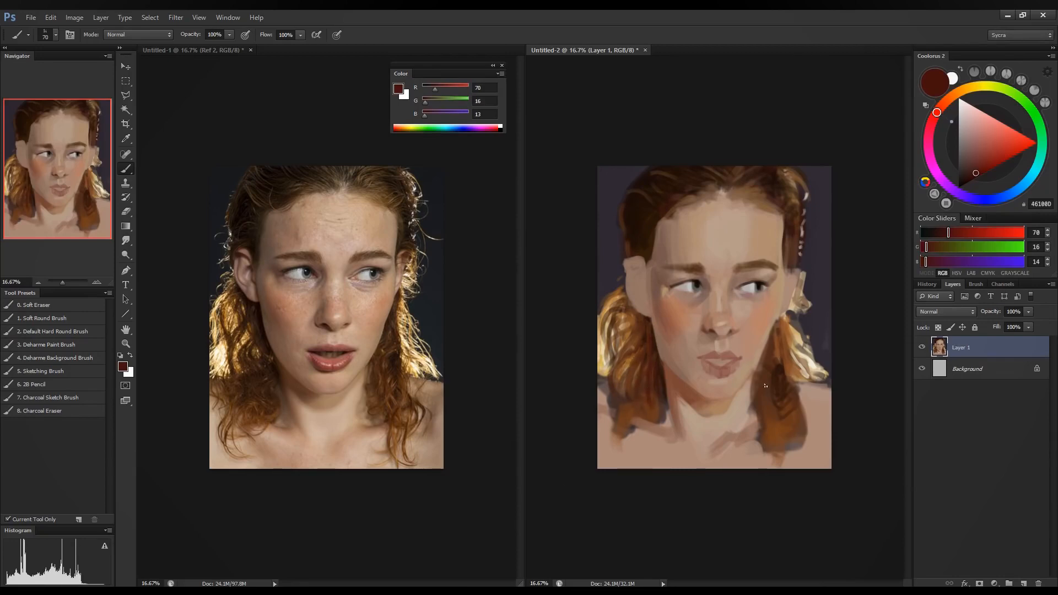
left_click_drag(764, 394, 774, 438)
left_click_drag(777, 325, 785, 355)
Reduce the brush to 40 and paint the dark mouth opening between the lips with a sampled dark brown of RGB 45, 21, 11.
key("bracketleft")
key("bracketleft")
left_click(664, 378, "alt")
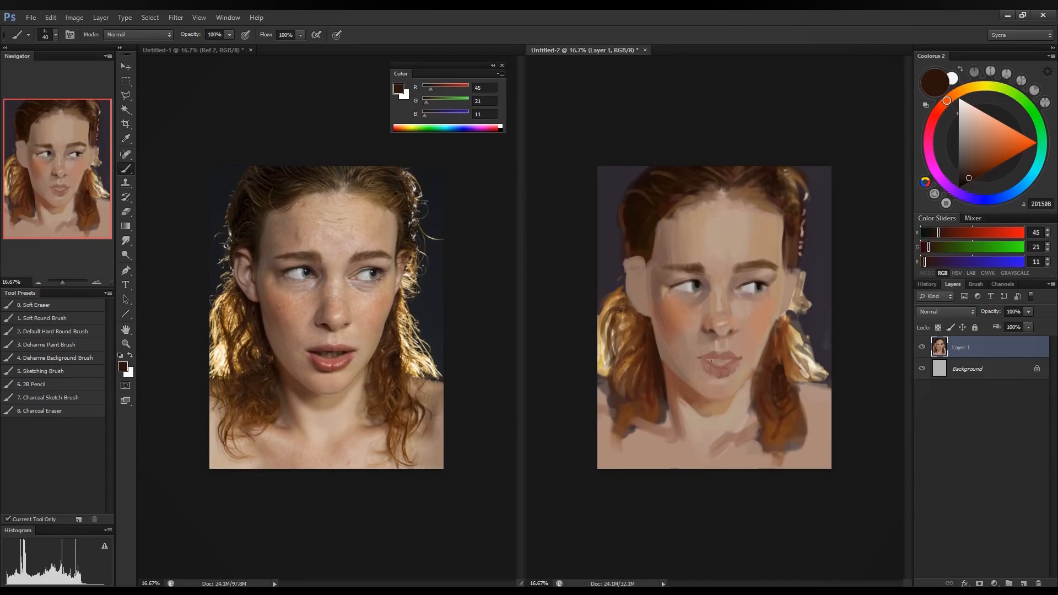
left_click_drag(714, 361, 706, 359)
left_click_drag(721, 362, 732, 360)
Mix a dark grayish brown of RGB 74, 58, 43 and paint the shadowed teeth inside the mouth opening.
left_click(944, 234)
left_click(937, 247)
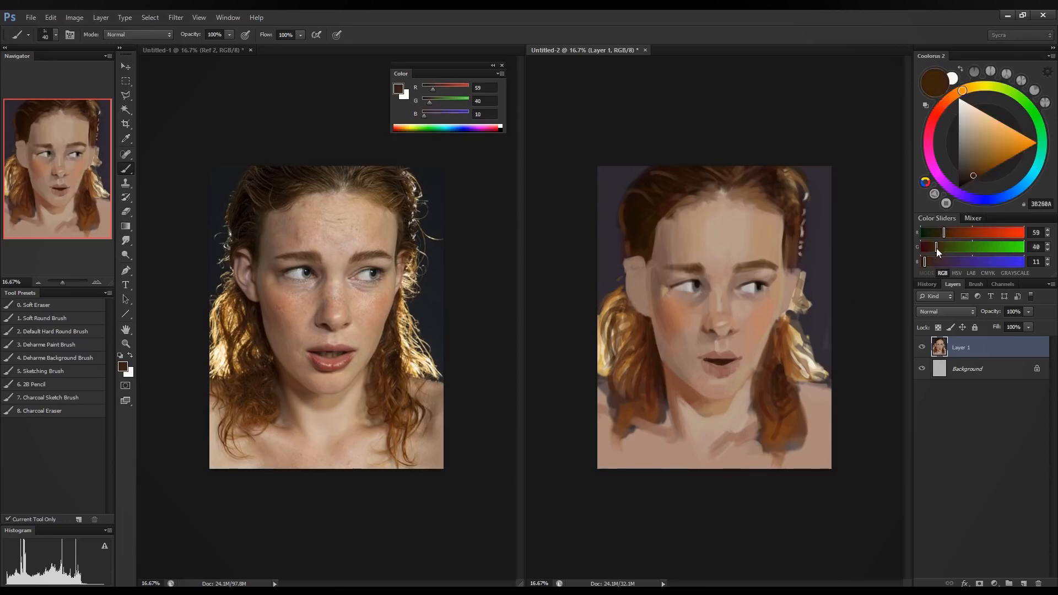
left_click(930, 262)
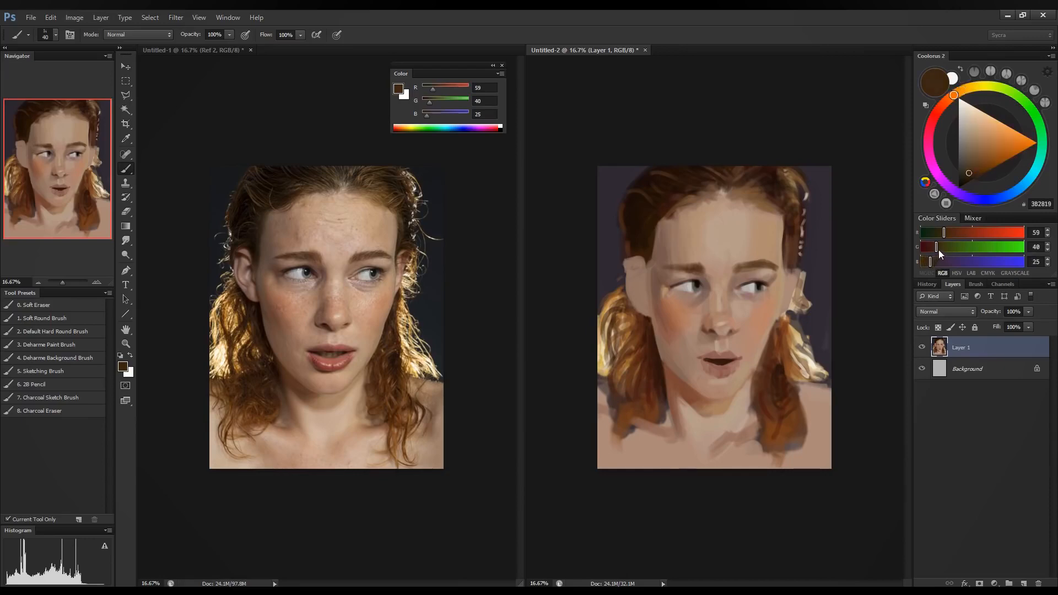
left_click(940, 248)
left_click(934, 260)
left_click(950, 233)
left_click(943, 247)
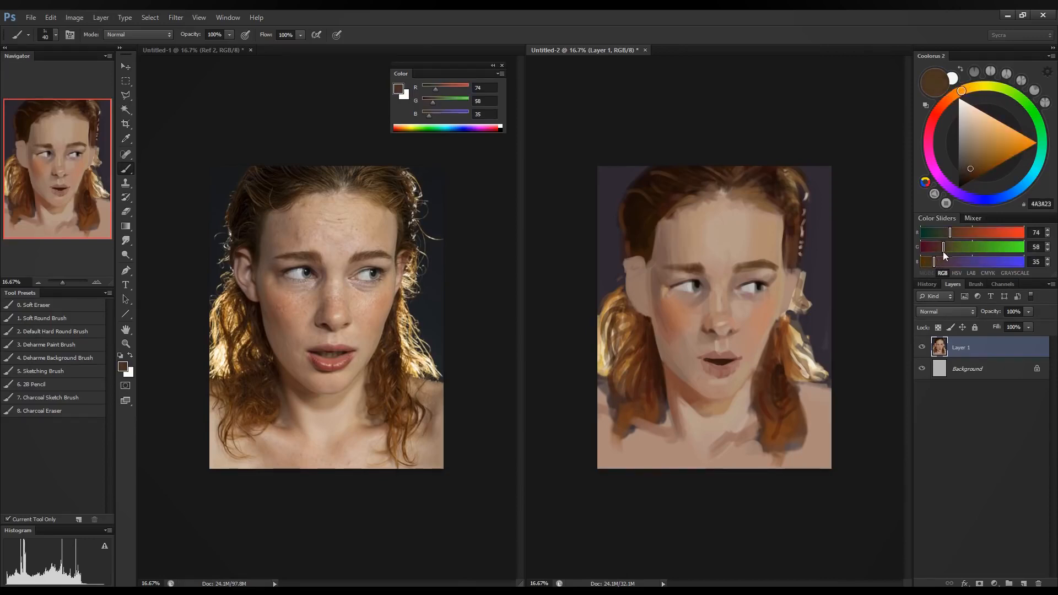
left_click(936, 262)
left_click_drag(715, 361, 729, 362)
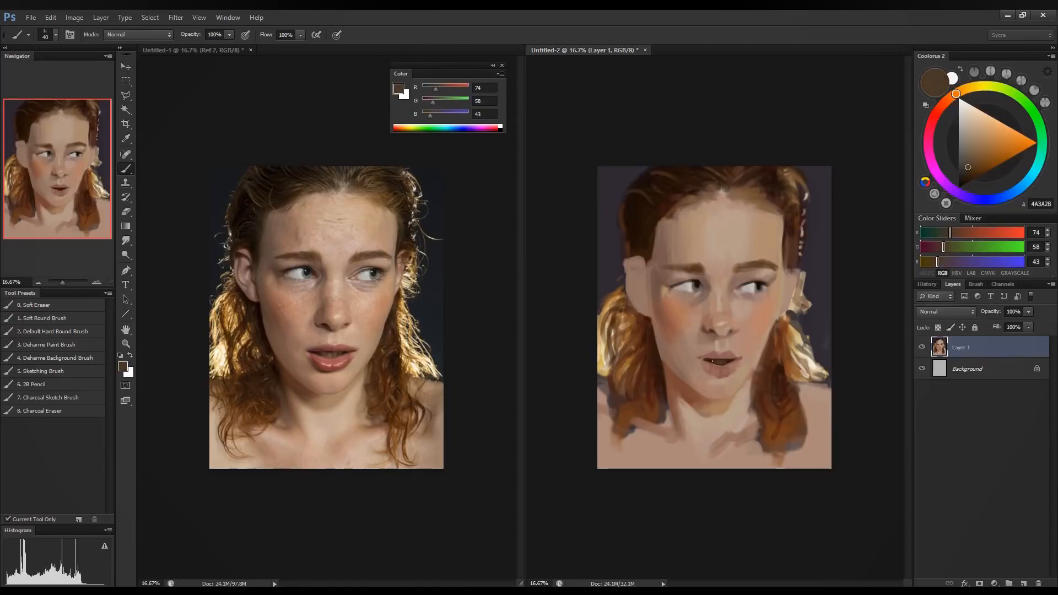
Mix a lighter brown of about RGB 101, 78, 63 and add it to the teeth between the lips.
left_click(934, 263)
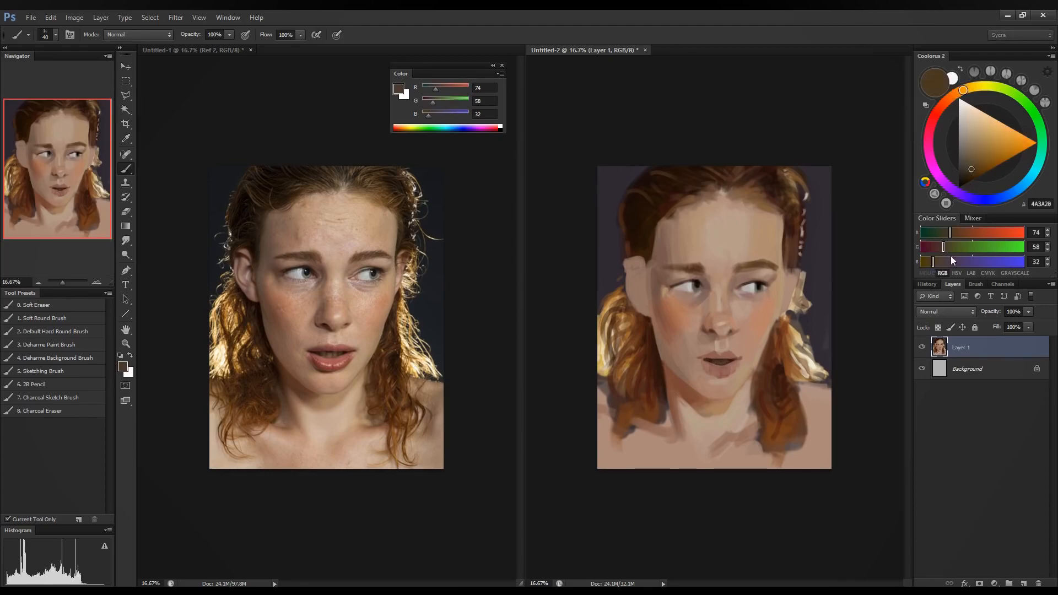
left_click(957, 233)
left_click(950, 247)
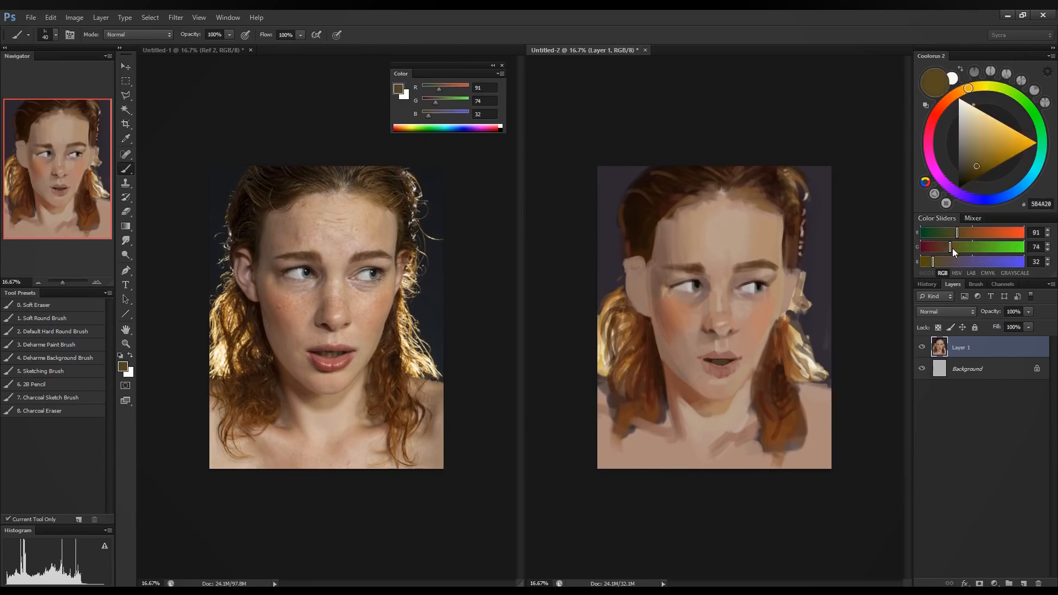
left_click(959, 234)
left_click(955, 246)
left_click(941, 262)
left_click(948, 248)
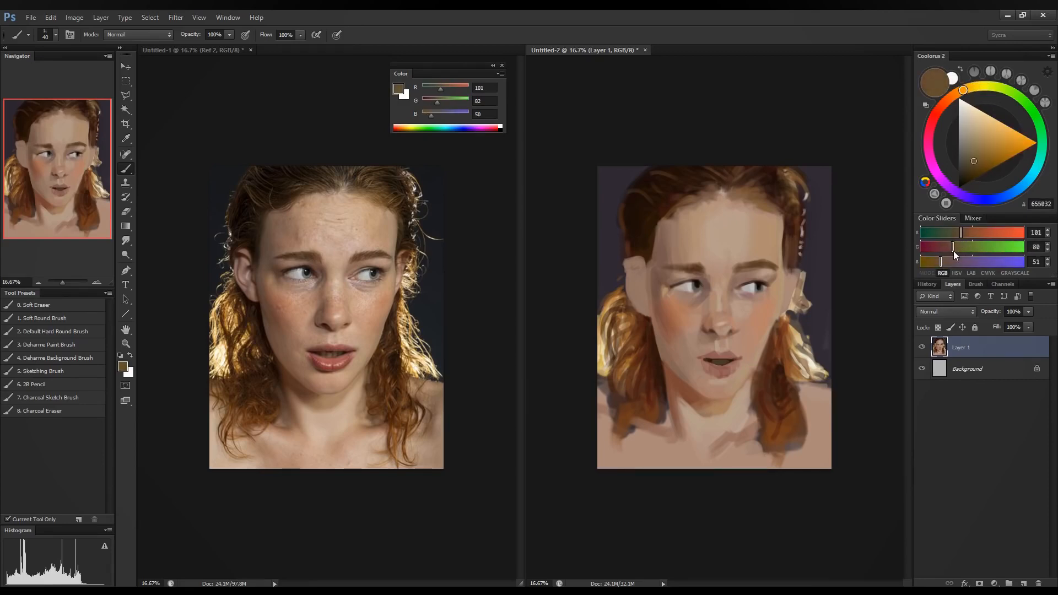
left_click(952, 249)
left_click(946, 263)
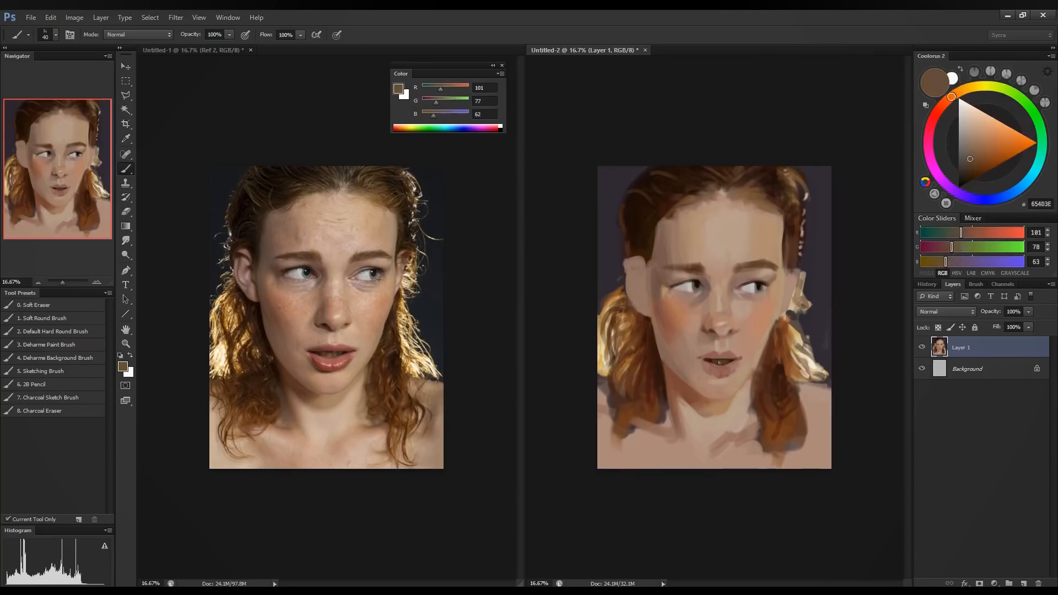
left_click_drag(719, 363, 726, 363)
Mix a light grayish brown of RGB 124, 101, 87 and add lighter touches around the teeth and lower lip.
left_click(955, 261)
left_click(960, 248)
left_click(970, 234)
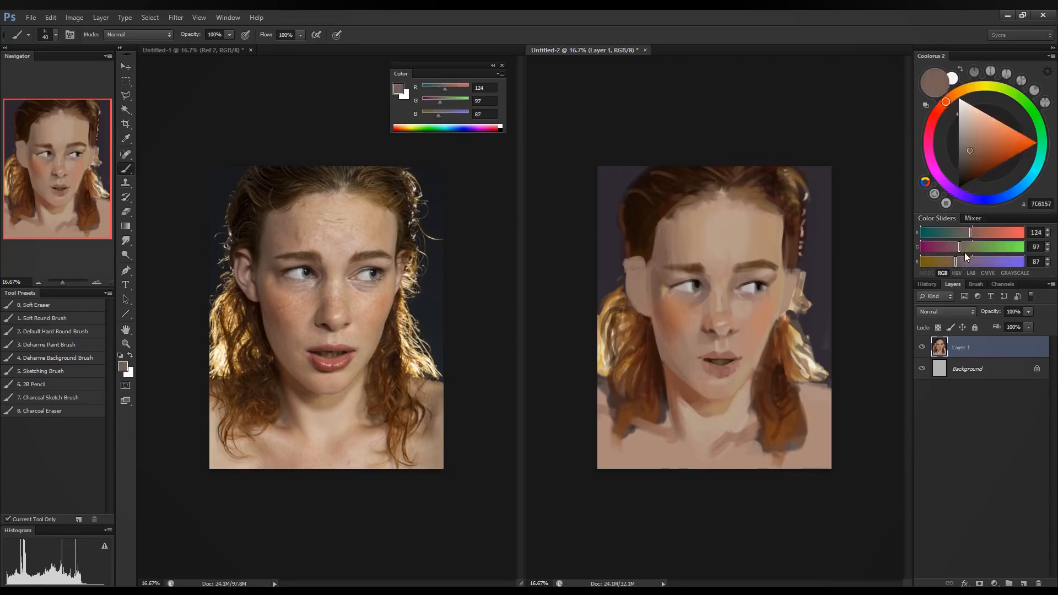
left_click(961, 247)
left_click_drag(720, 366, 720, 370)
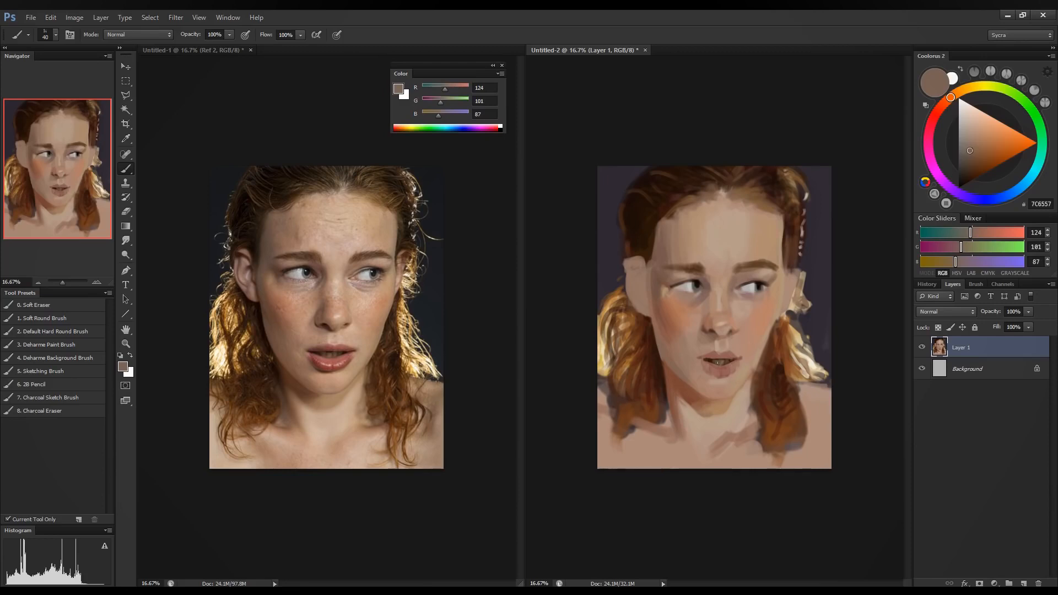
Define the mouth corner and lip line with a very dark red of about RGB 44, 2, 0, and sample the upper lip color.
left_click(717, 362, "alt")
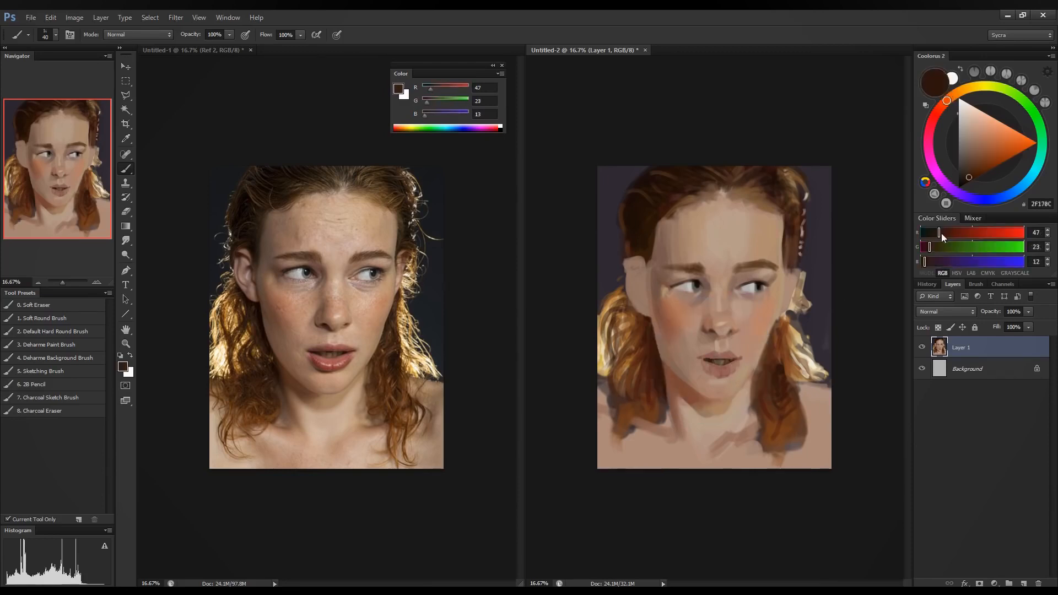
mouse_move(941, 233)
left_mouse_down()
mouse_move(951, 234)
mouse_move(923, 248)
mouse_move(921, 263)
mouse_move(937, 234)
left_mouse_up()
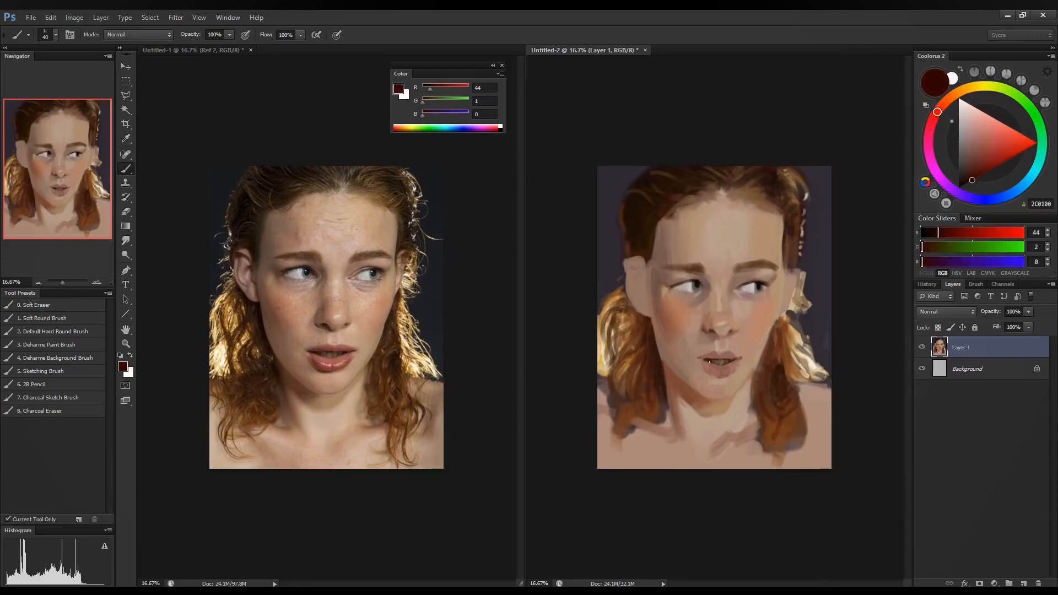
left_click_drag(700, 358, 712, 361)
left_click(710, 352, "alt")
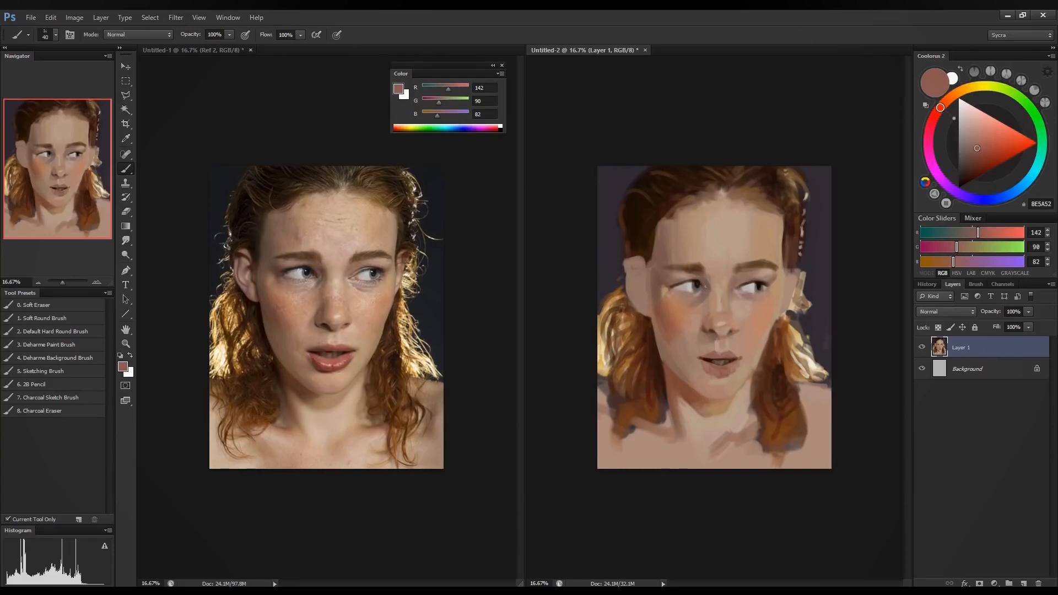
Brighten the sampled eye white to RGB 226, 228, 223 and add small highlights to the eyes with a size 20 brush.
left_click(688, 285, "alt")
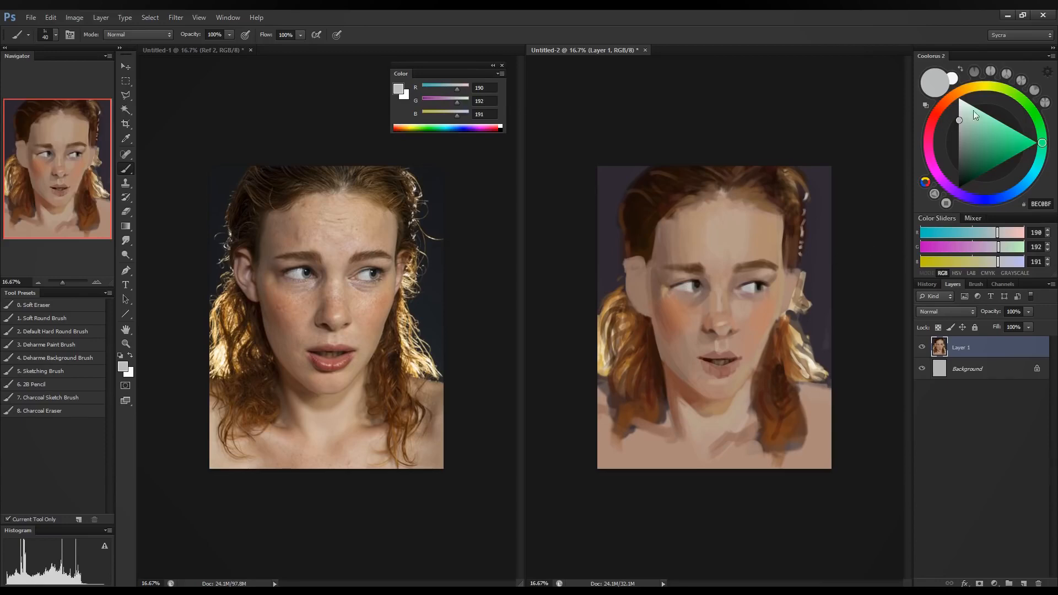
left_click(1012, 233)
left_click(1012, 247)
left_click(1011, 261)
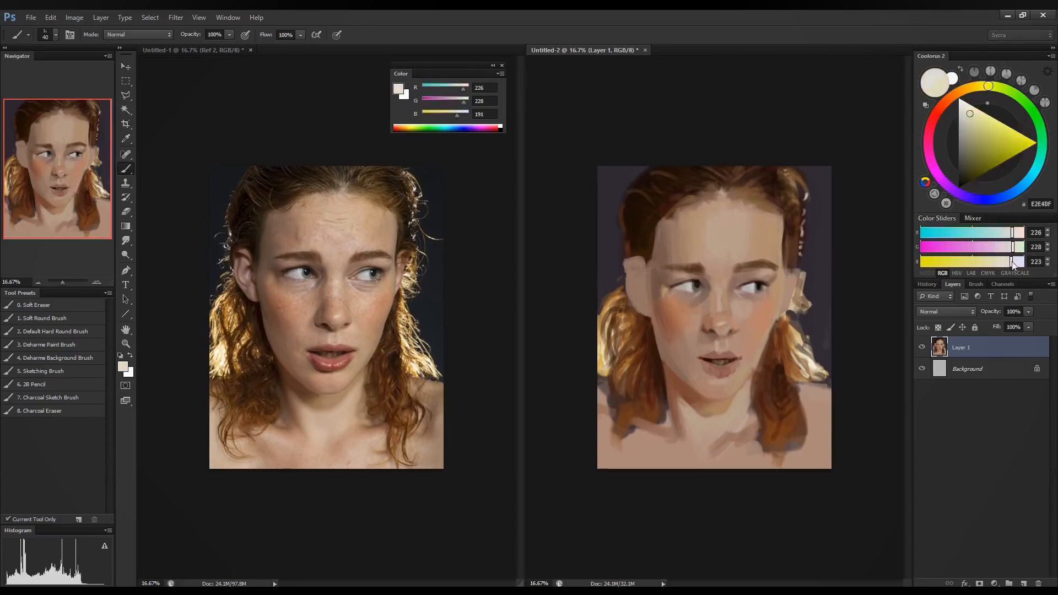
key("bracketleft")
key("bracketleft")
key("bracketleft")
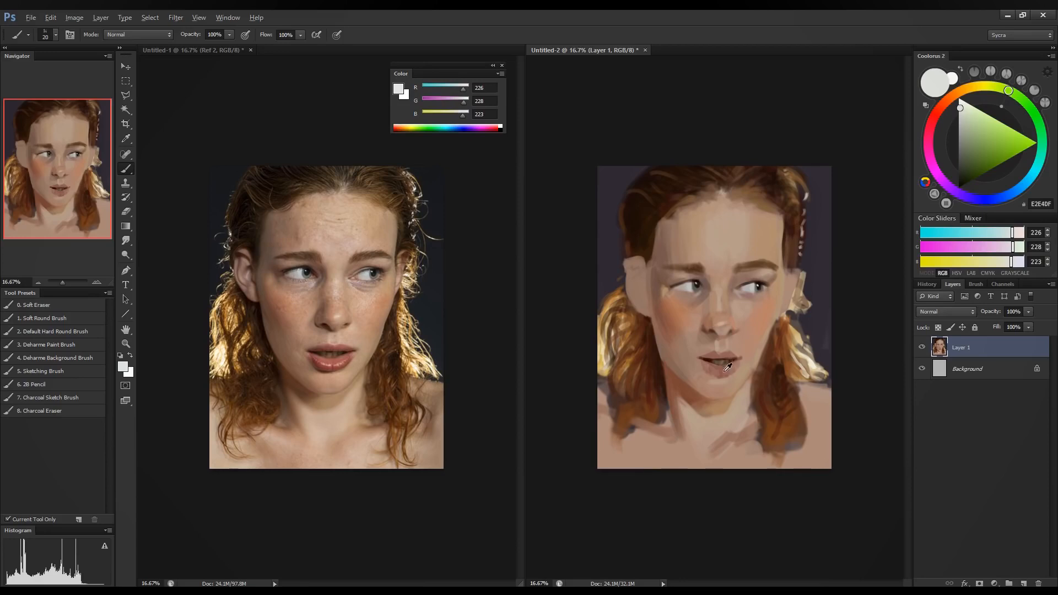
Repaint the lips with a red of about RGB 145, 49, 53 and a darker RGB 110, 39, 37 using a size 50 brush.
left_click(769, 388, "alt")
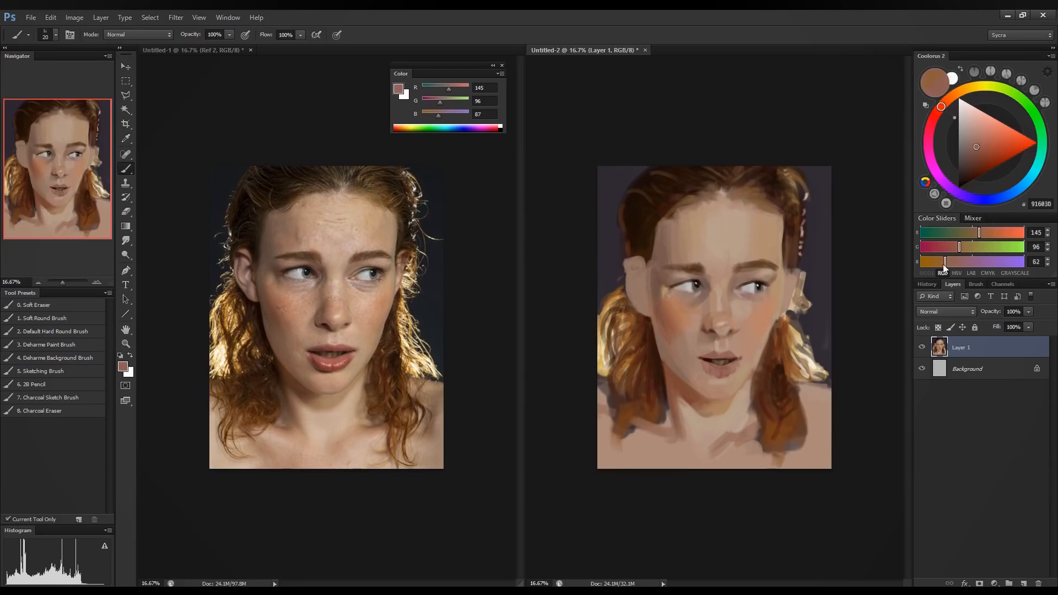
mouse_move(943, 265)
left_mouse_down()
mouse_move(951, 248)
mouse_move(940, 247)
left_mouse_up()
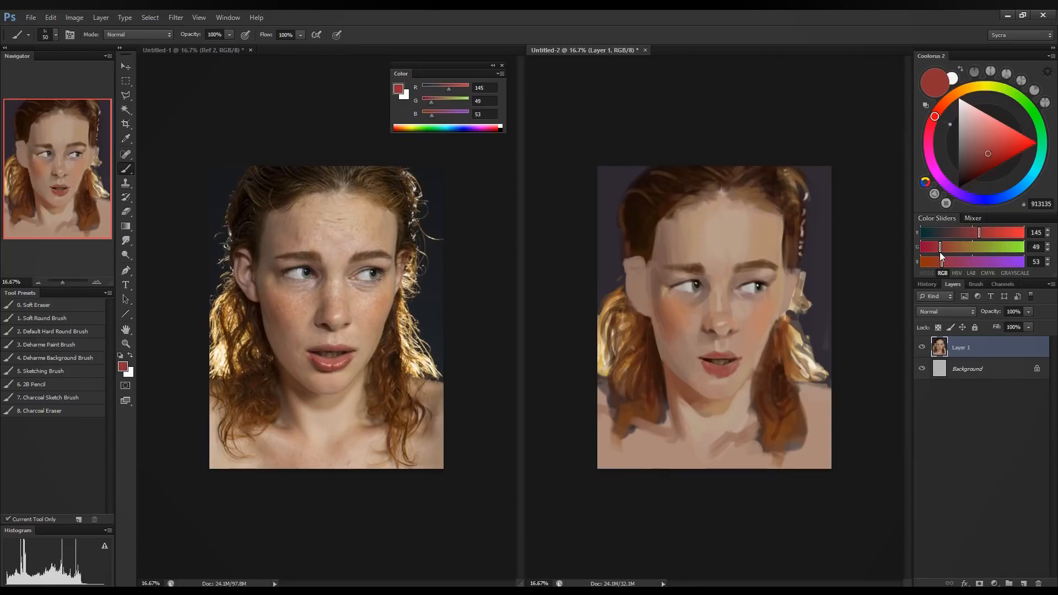
left_click_drag(940, 253, 958, 233)
mouse_move(931, 246)
left_mouse_down()
mouse_move(941, 261)
mouse_move(965, 234)
mouse_move(935, 262)
mouse_move(935, 247)
left_mouse_up()
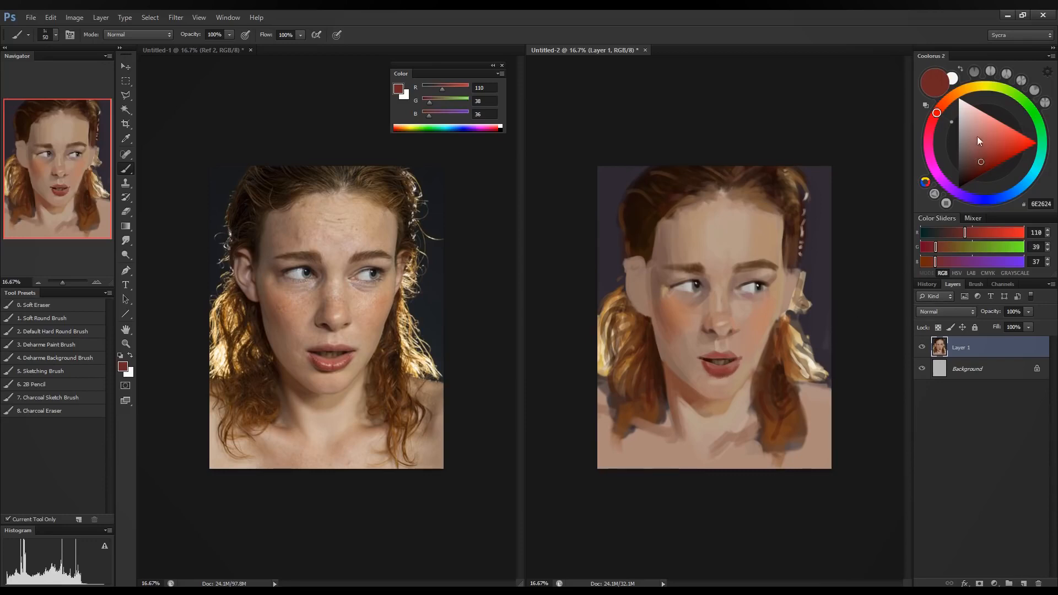
Mix a pale pinkish gray of RGB 205, 190, 186 and dab highlights on the lower lip with a size 30 brush.
left_click(1003, 233)
left_click(998, 247)
left_click(995, 262)
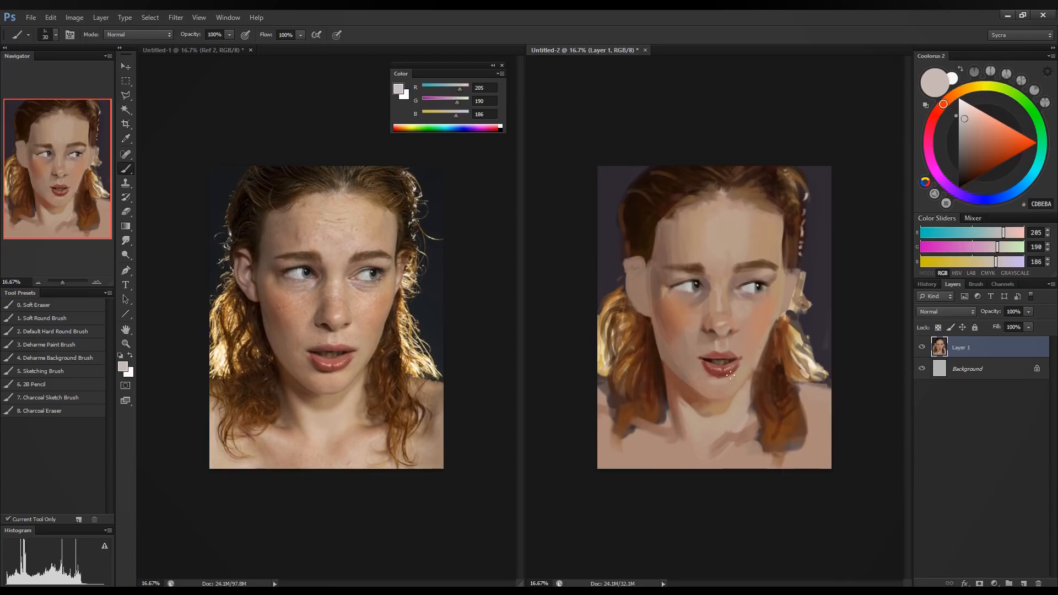
left_click_drag(727, 371, 735, 367)
Sample the lower lip's dark red, brighten it to RGB 134, 52, 49 and RGB 147, 66, 66, and refine the lips.
left_click(725, 367, "alt")
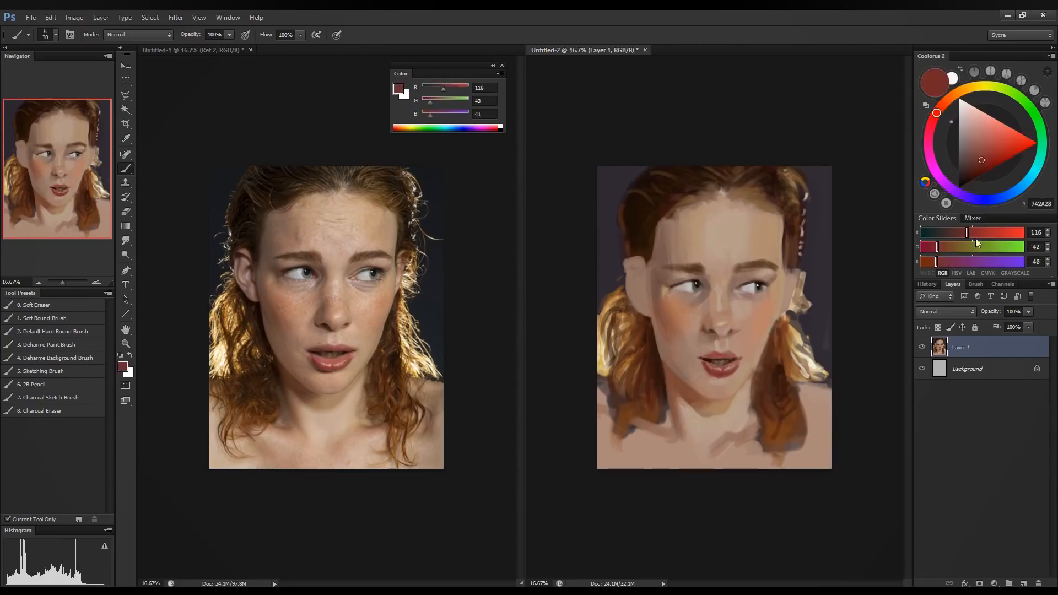
left_click(941, 251)
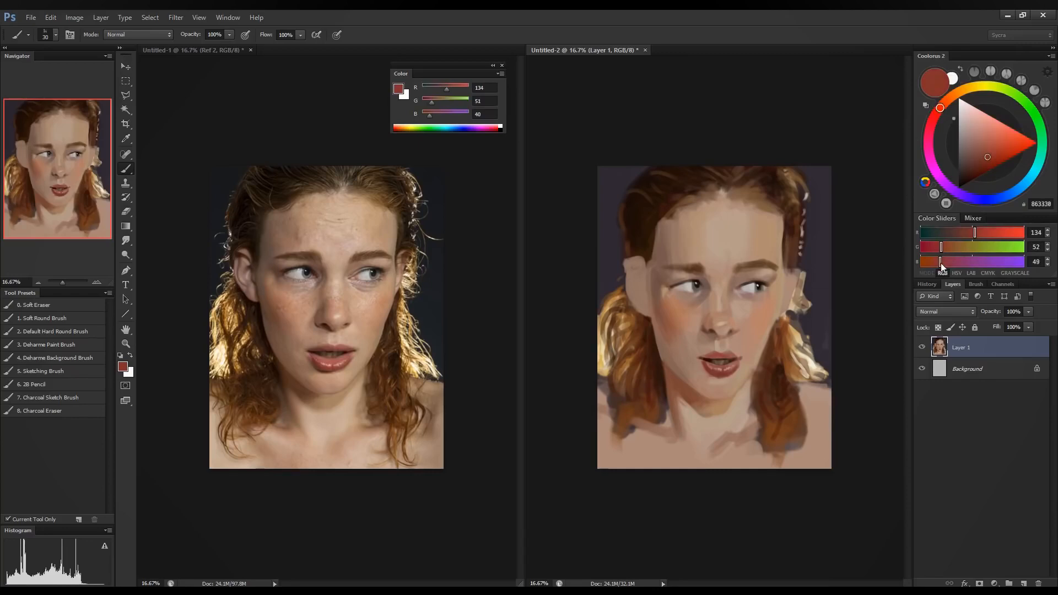
left_click_drag(936, 262, 940, 263)
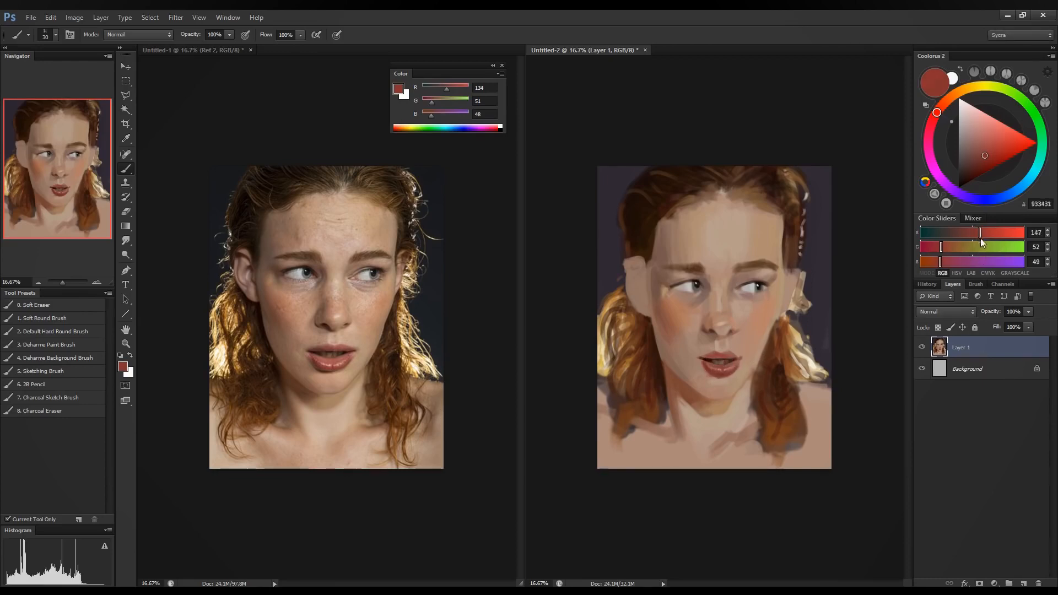
left_click(980, 237)
left_click(946, 251)
left_click(943, 266)
left_click(946, 266)
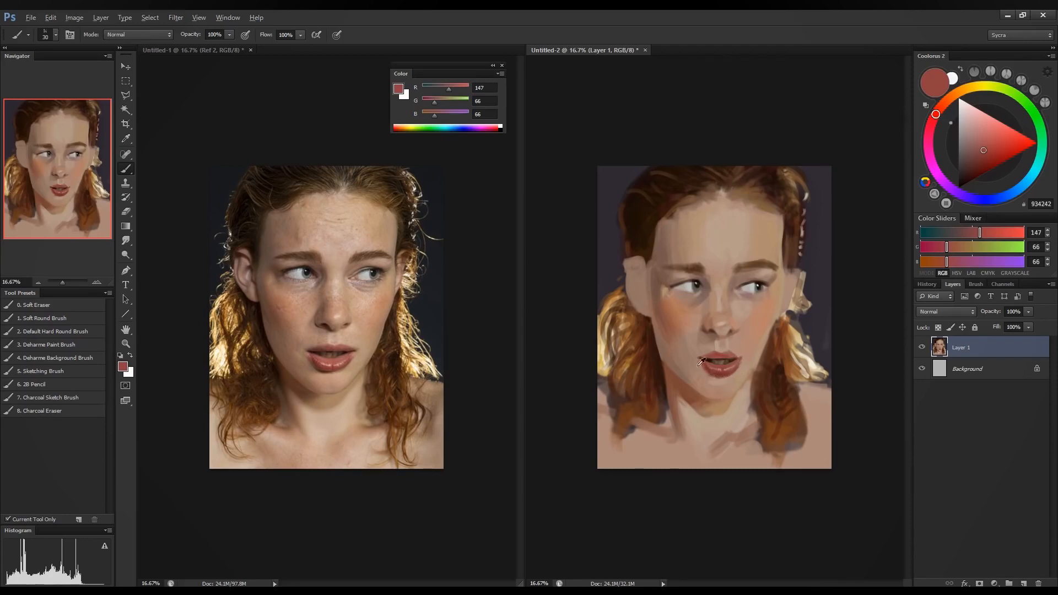
Refine the shading around the mouth, chin and jaw edge with sampled skin tones and browns, including a mixed RGB 99, 63, 56.
left_click(702, 292, "alt")
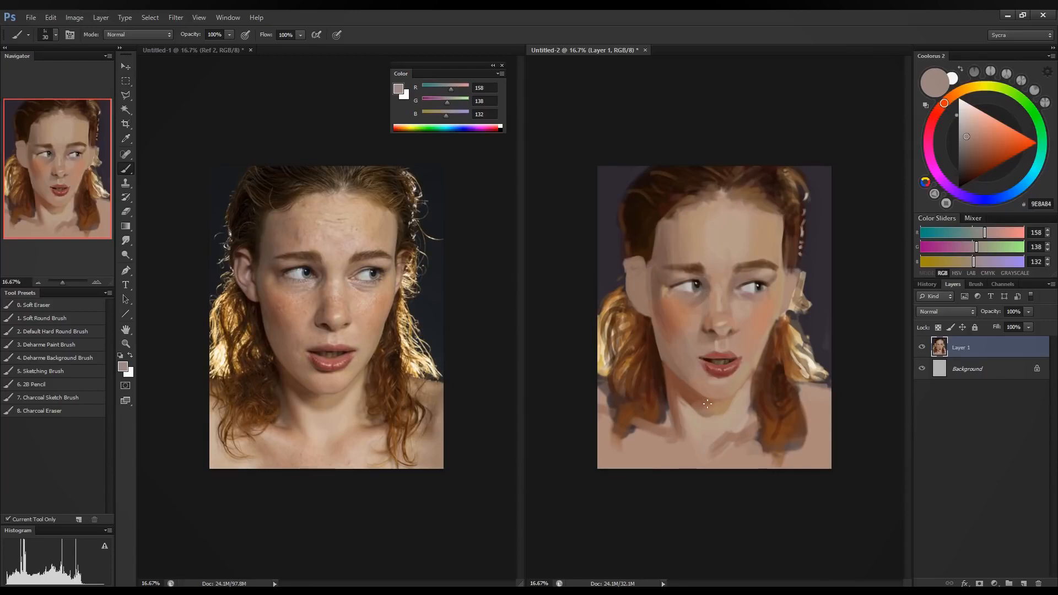
left_click(713, 327, "alt")
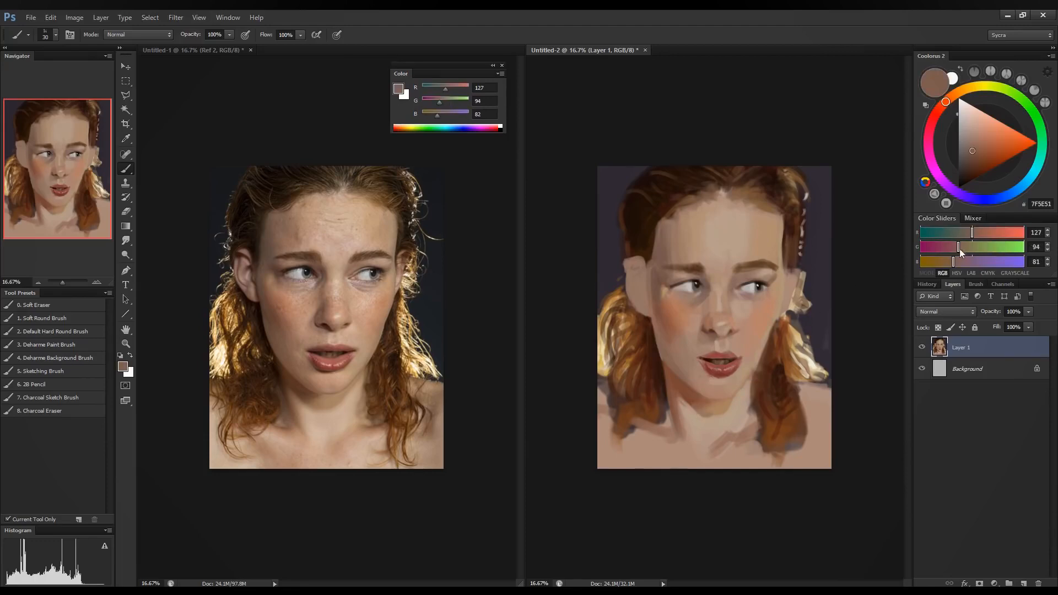
left_click_drag(959, 249, 947, 251)
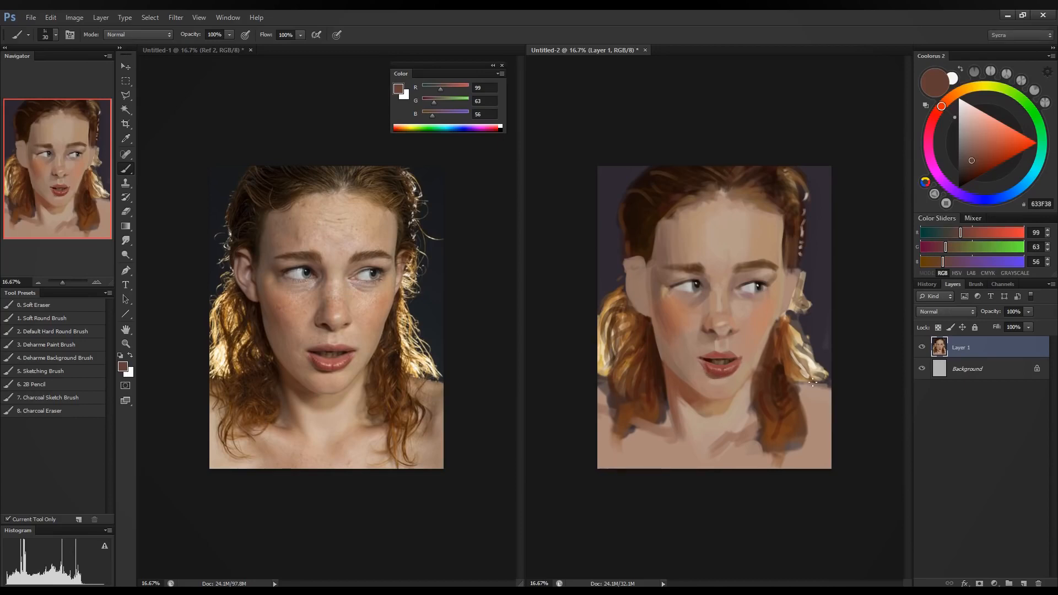
left_click(669, 373, "alt")
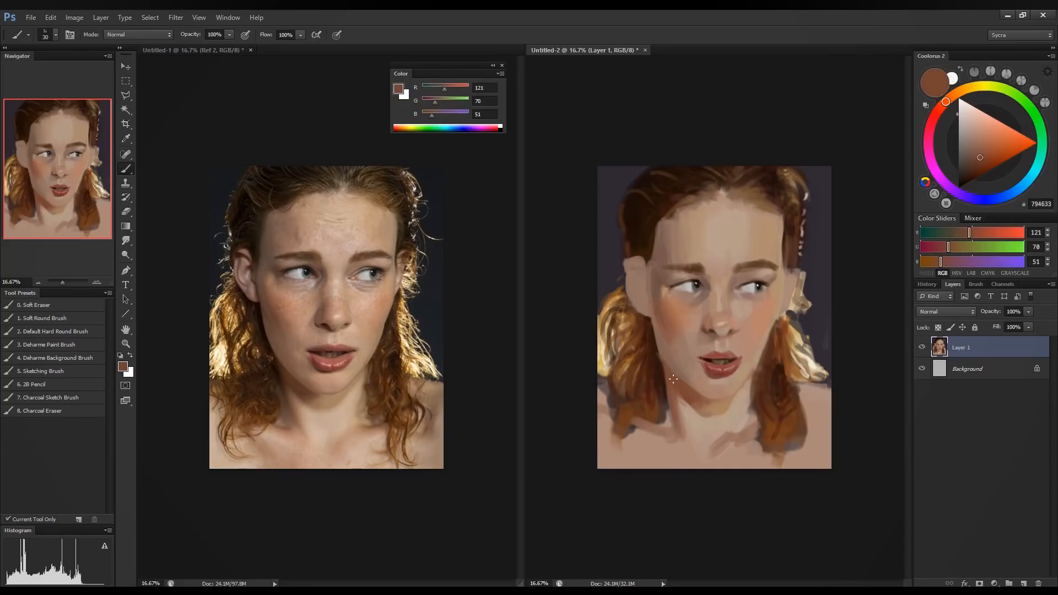
left_click(655, 348, "alt")
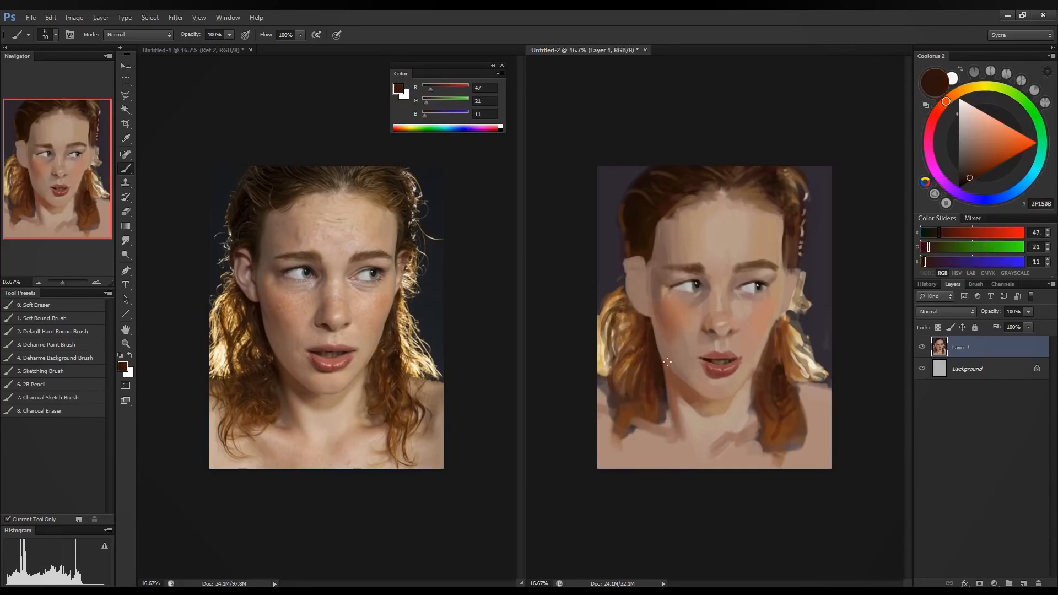
Enlarge the brush to size 80 and rework the chin's underside and the jaw beside the hair with sampled tan and dark brown.
key("bracketright")
left_click(725, 409, "alt")
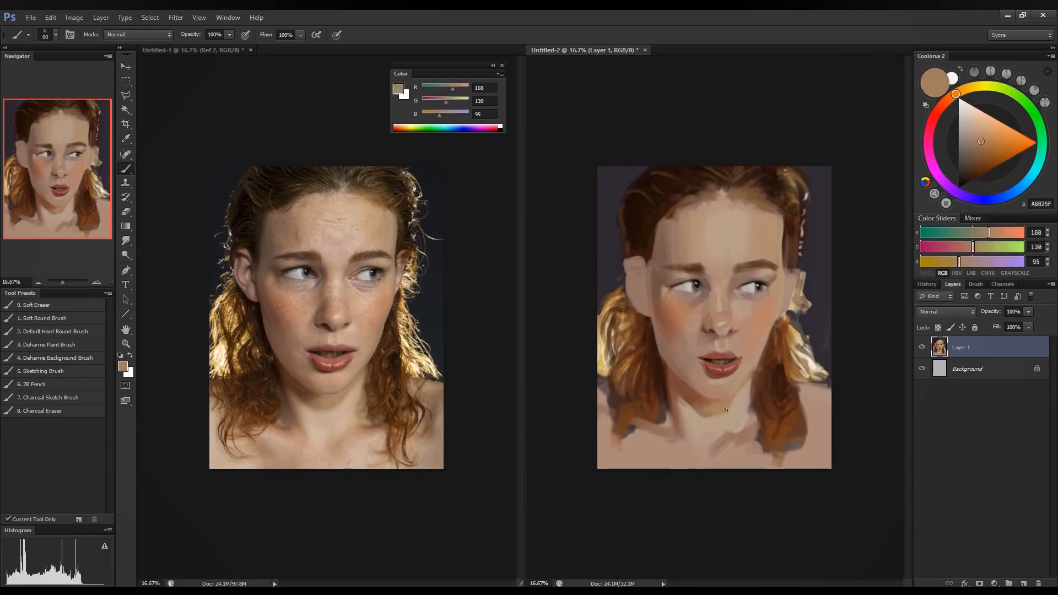
left_click_drag(727, 408, 741, 390)
left_click(754, 378, "alt")
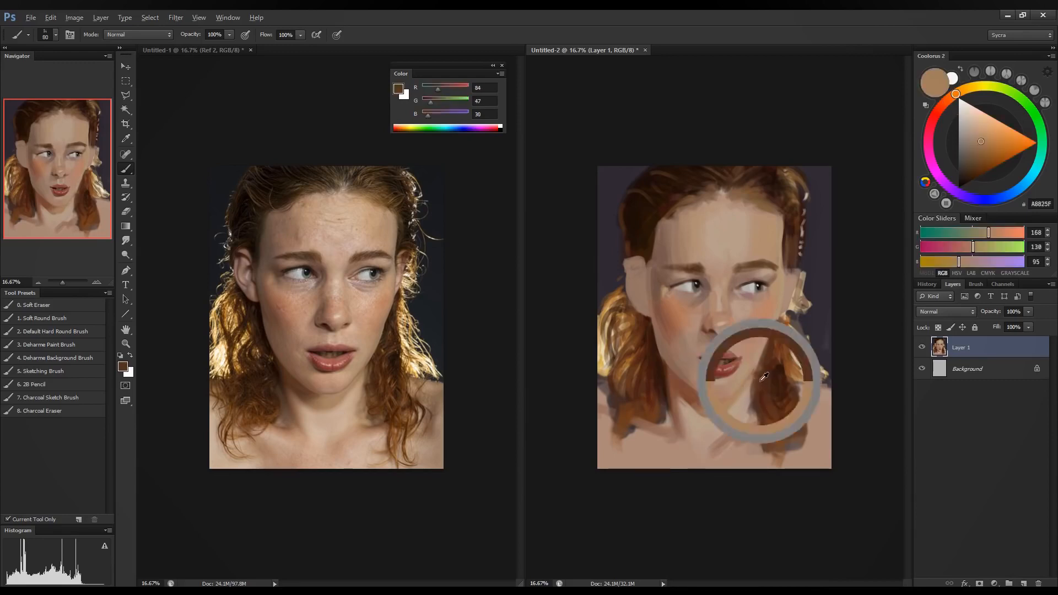
left_click_drag(755, 370, 743, 392)
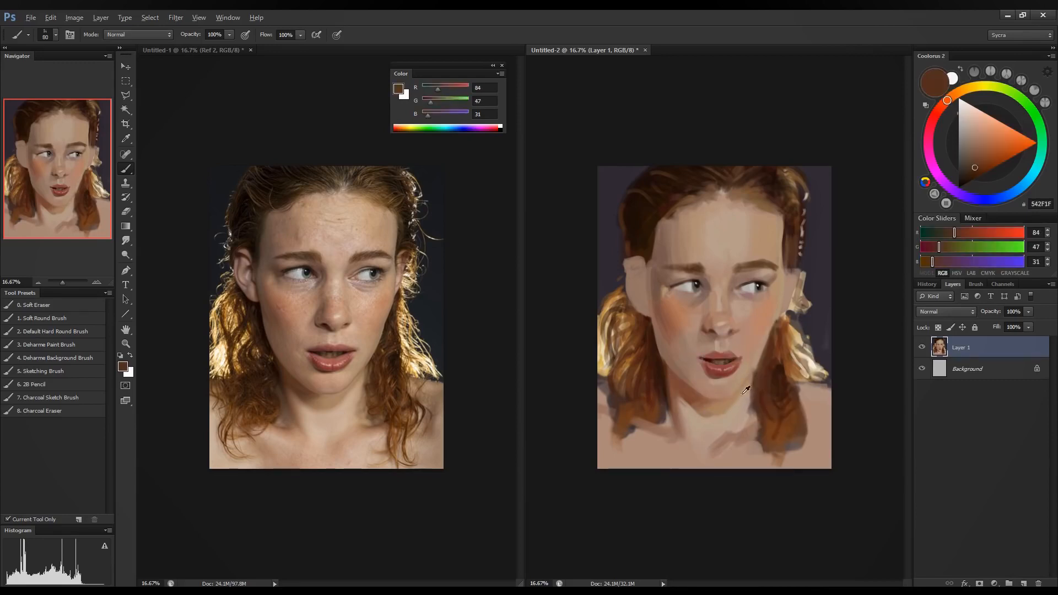
left_click(751, 370, "alt")
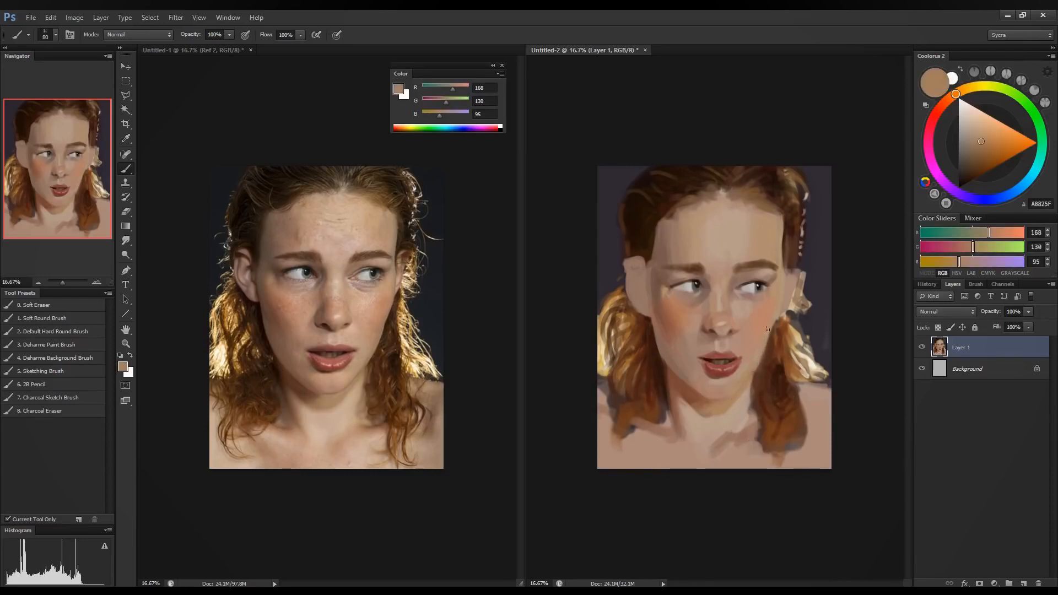
Blend the cheek and jaw between the mouth and the far eye using skin tones sampled from the face.
left_click(755, 357, "alt")
left_click(760, 357, "alt")
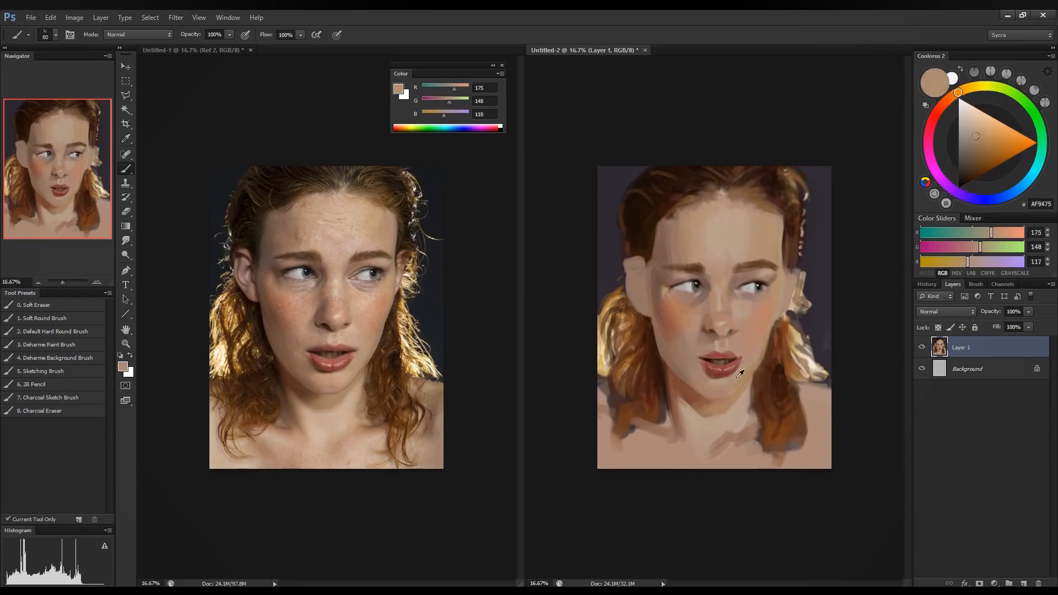
left_click(734, 378, "alt")
left_click(763, 334, "alt")
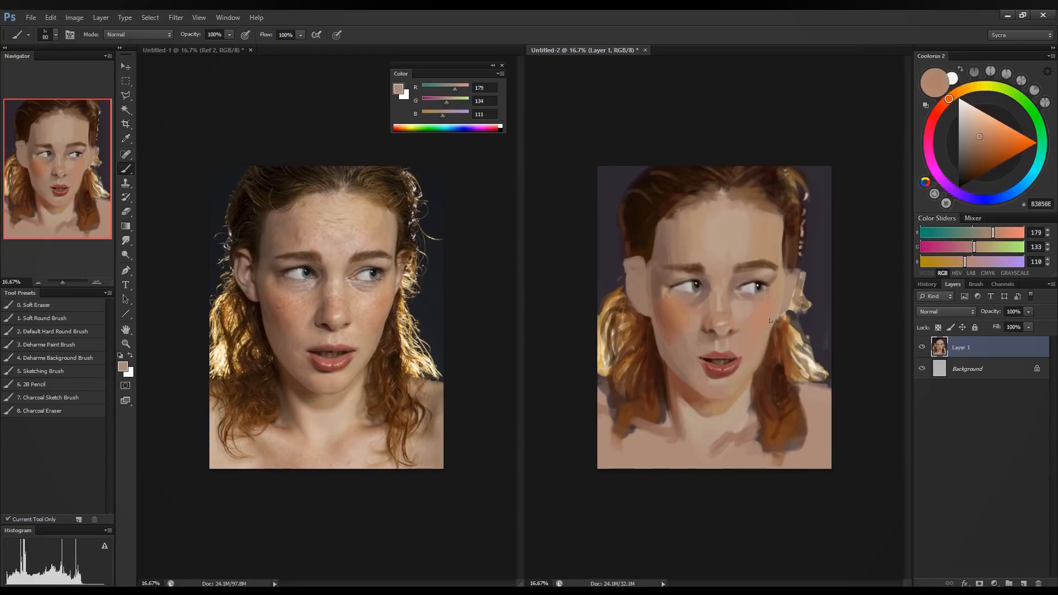
left_click(770, 297, "alt")
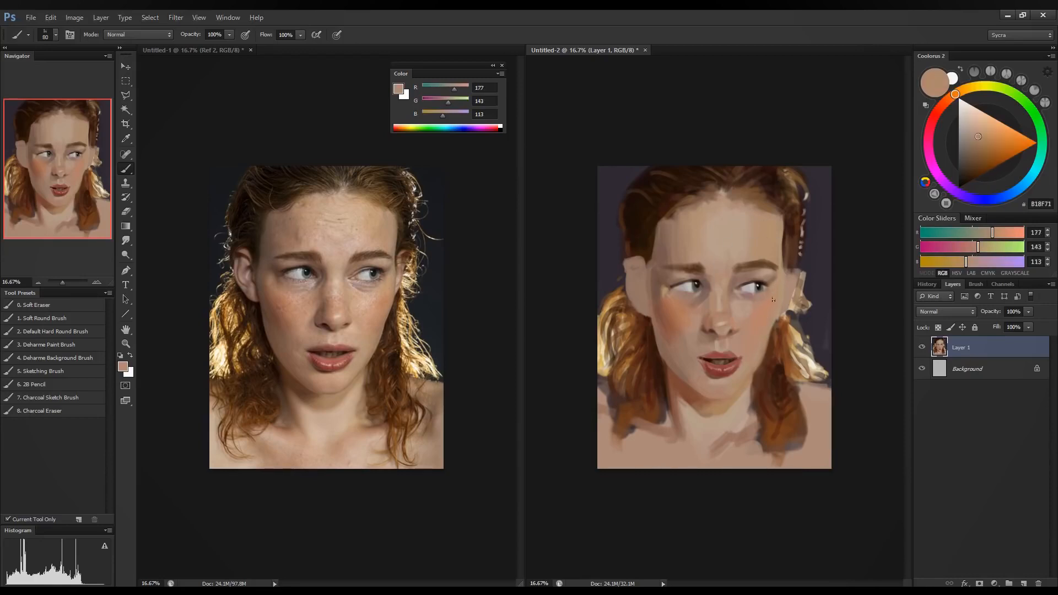
Shade beneath the far eye with a sampled brown of RGB 96, 69, 58, and sample a lighter skin tone from the forehead.
left_click(766, 286, "alt")
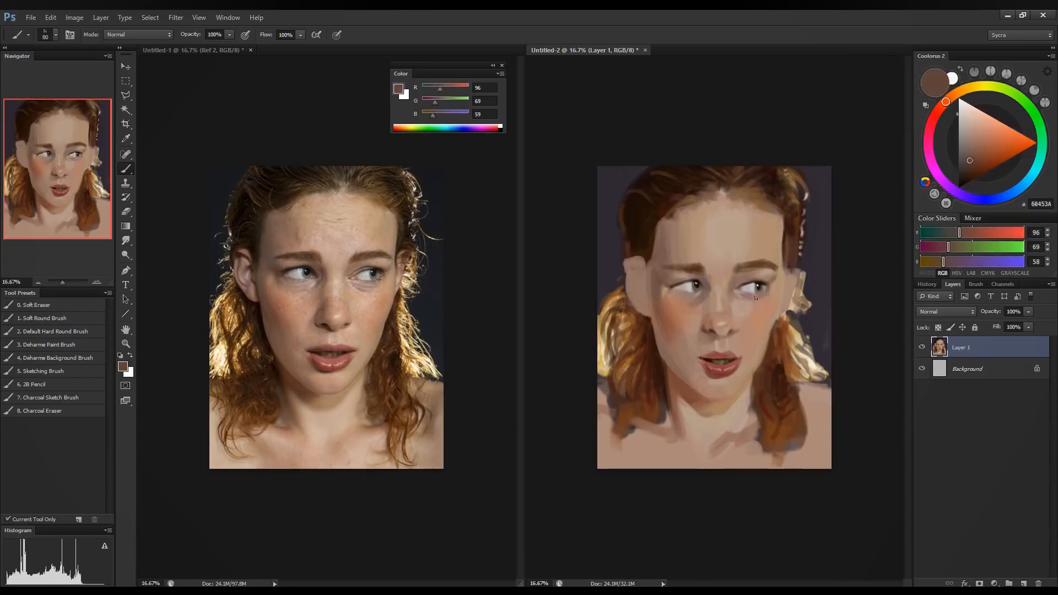
left_click_drag(746, 294, 774, 289)
left_click(726, 235, "alt")
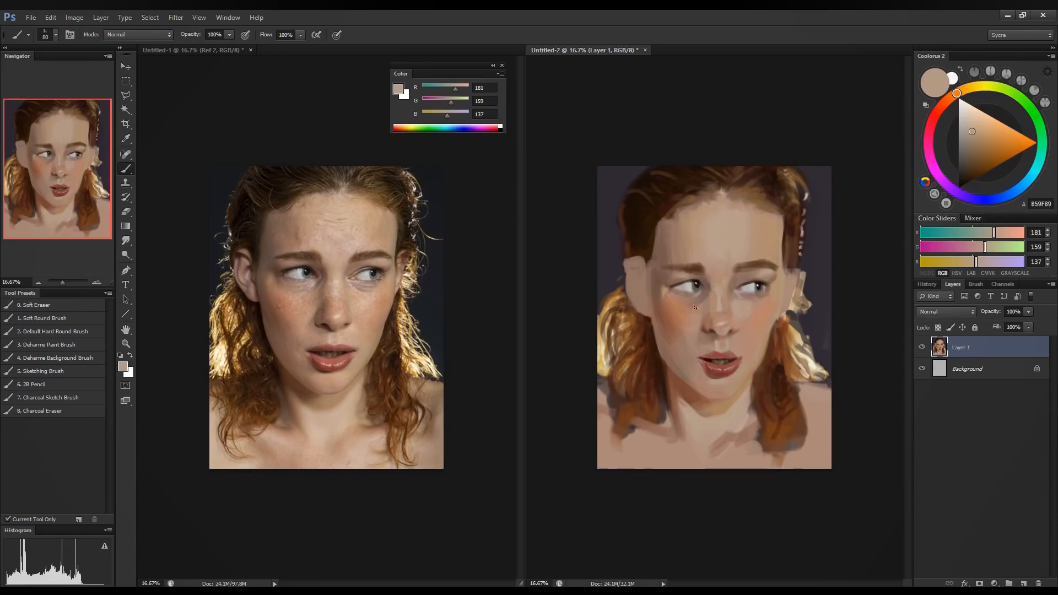
Reduce the brush to size 35 and refine the skin around both eyes with sampled grayish brown and warm skin tones.
left_click(675, 288, "alt")
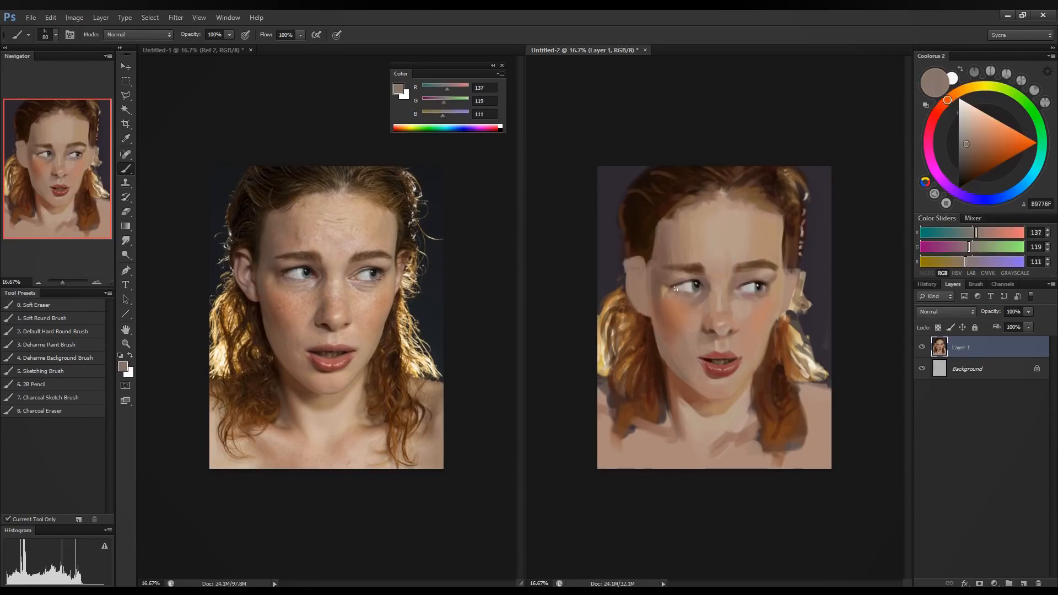
key("bracketleft")
key("bracketleft")
left_click(760, 303, "alt")
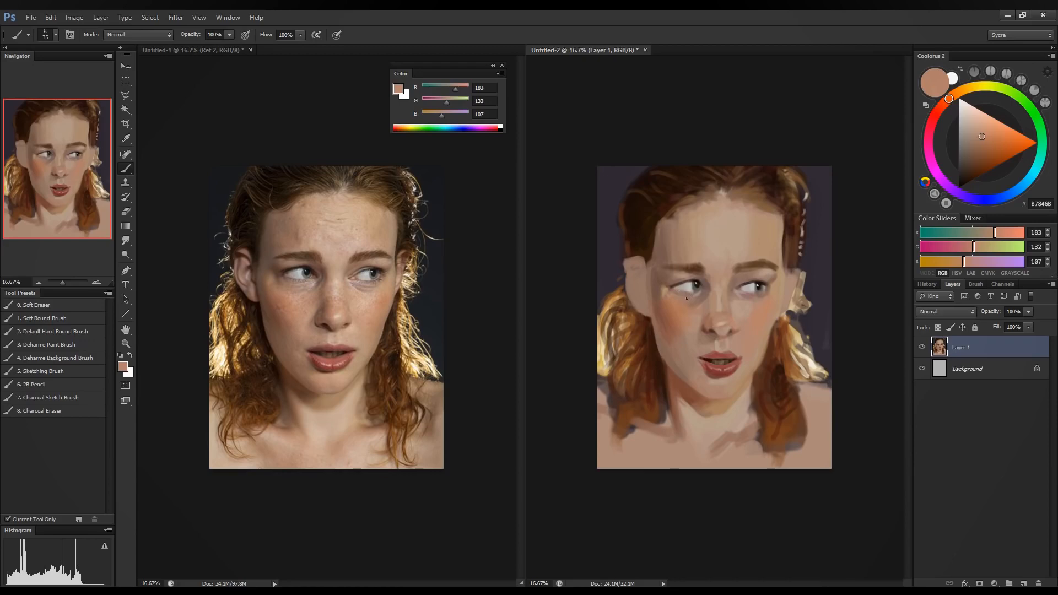
left_click(673, 292, "alt")
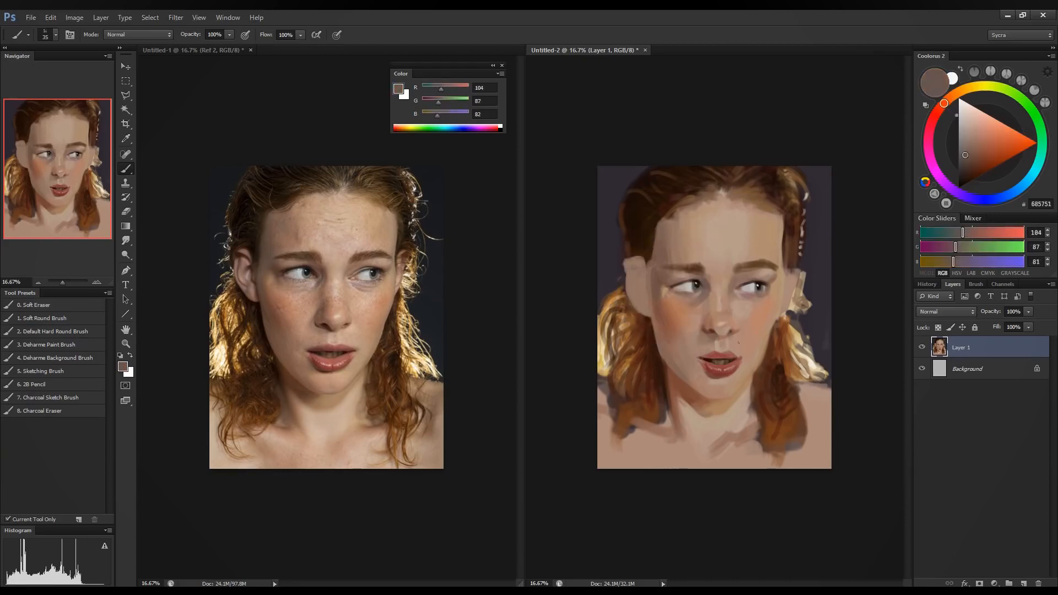
Sample the lip red, and flip both the painting and the reference photo horizontally.
left_click(706, 365, "alt")
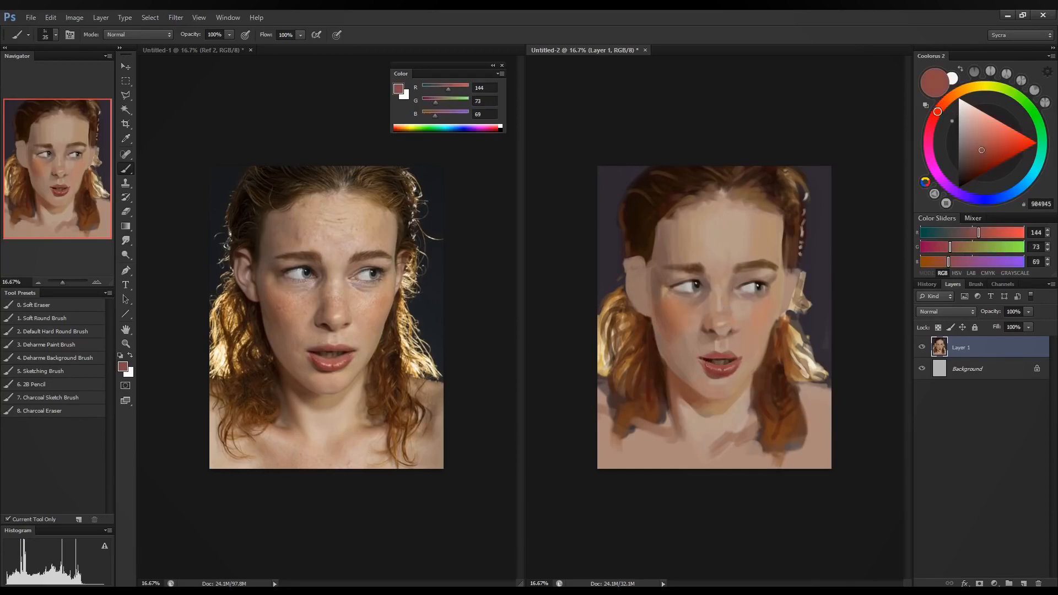
key("ctrl+shift+h")
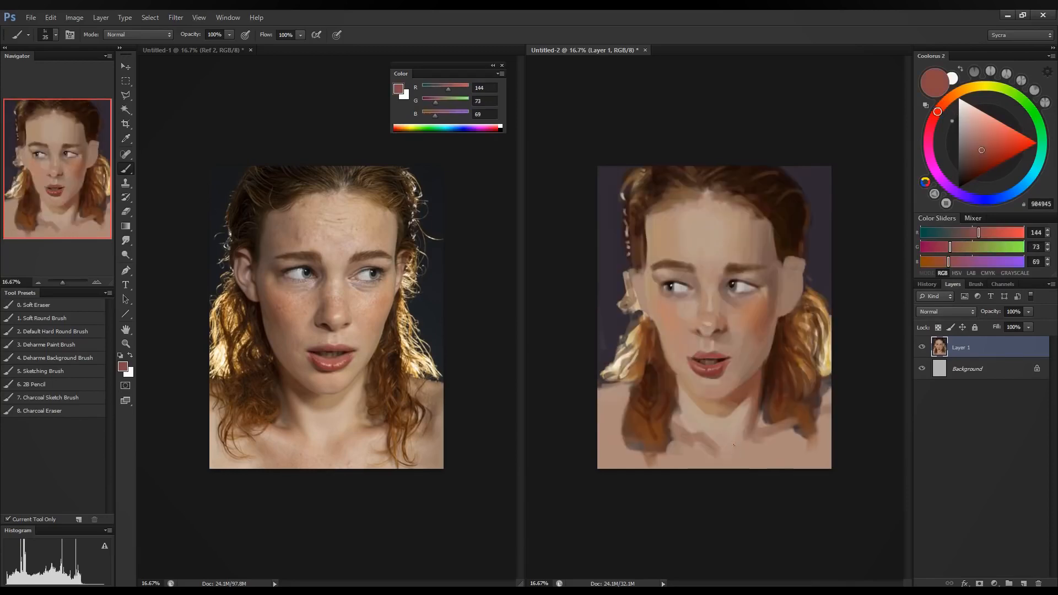
left_click(234, 50)
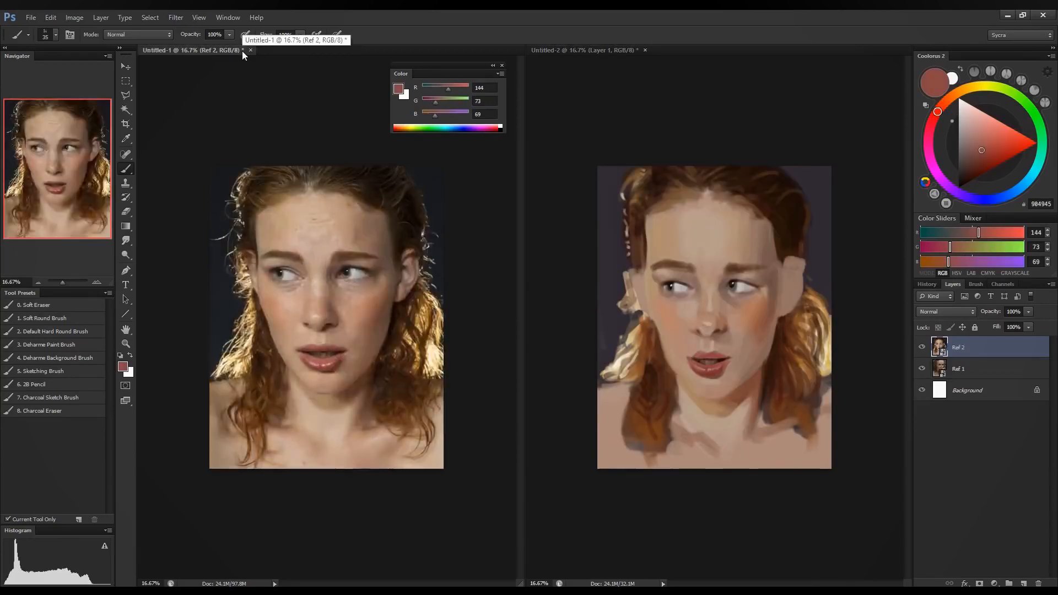
Sample a very dark brown of RGB 34, 18, 6 from the hair and reshape the hair edge around the top of the ear.
left_click(782, 237, "alt")
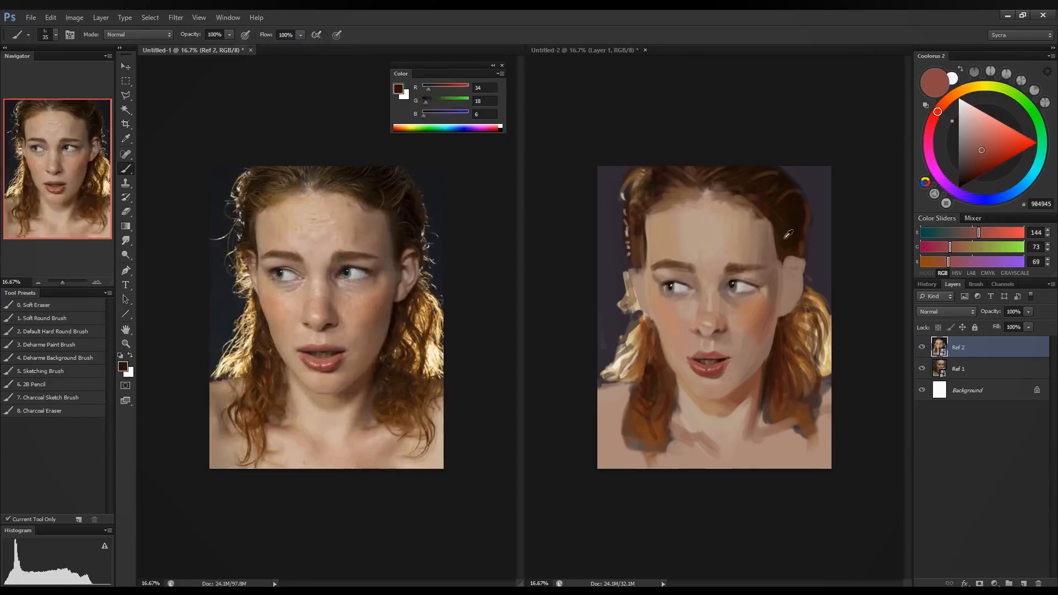
left_click(785, 271)
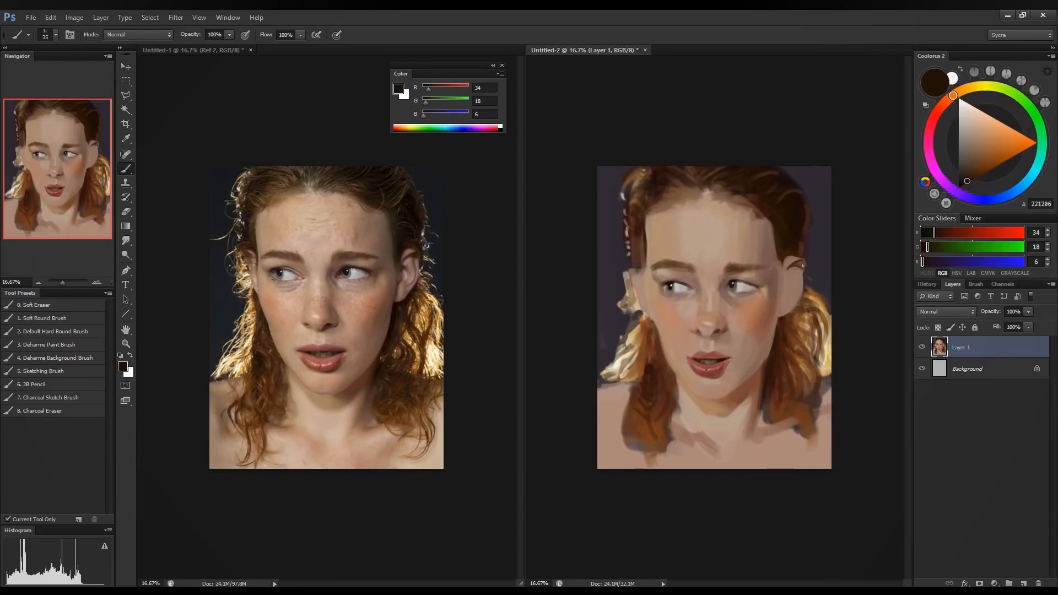
Mix a reddish brown of RGB 113, 52, 55 and paint the ear's inner folds, adding browns sampled from the ear and nearby hair.
left_click(802, 264, "alt")
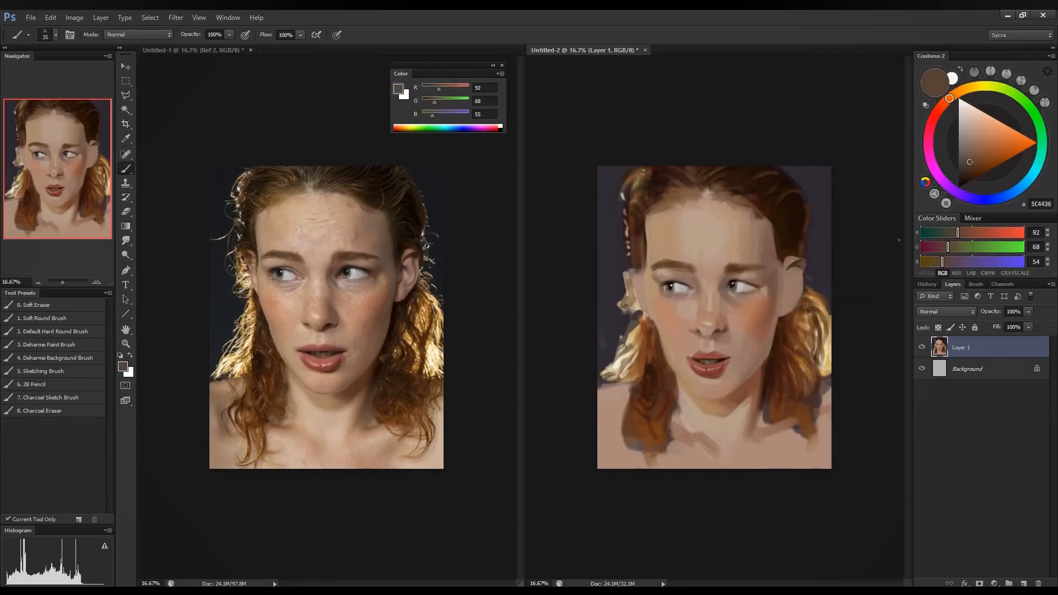
left_click(948, 247)
left_click(961, 232)
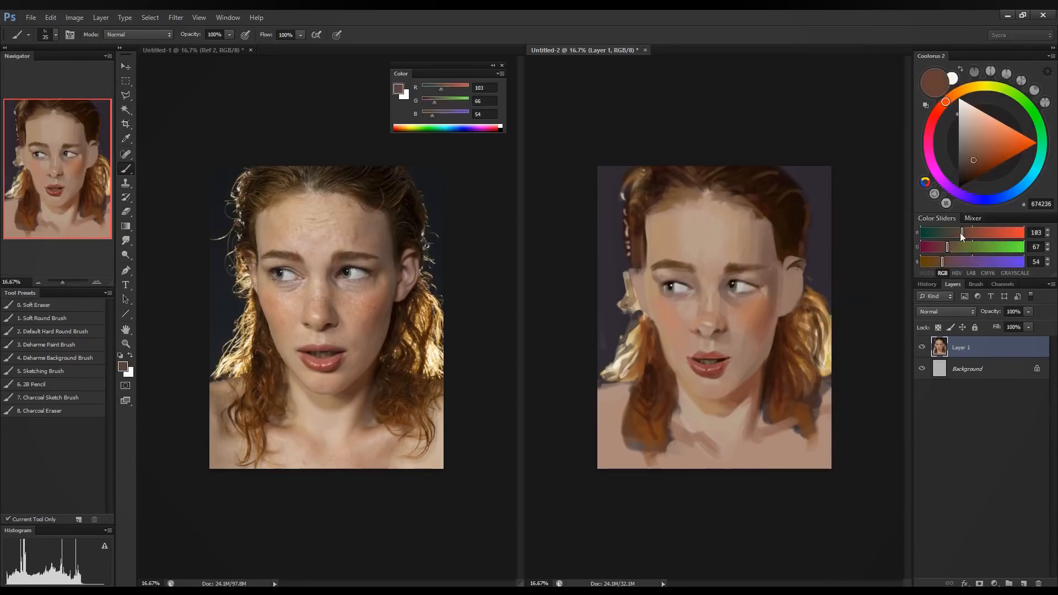
left_click(965, 233)
left_click(941, 247)
left_click(940, 261)
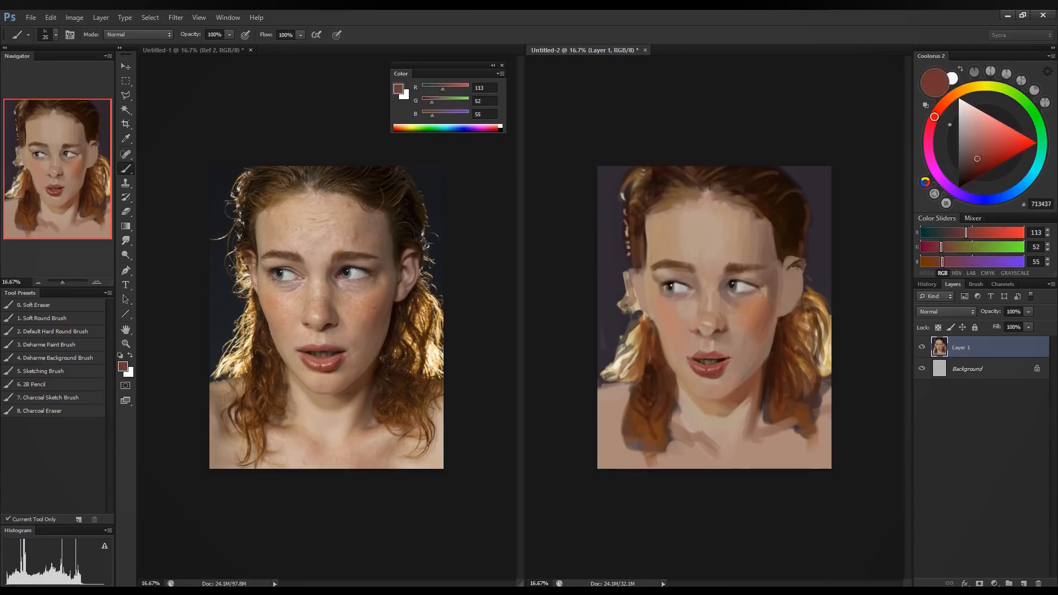
left_click(799, 268, "alt")
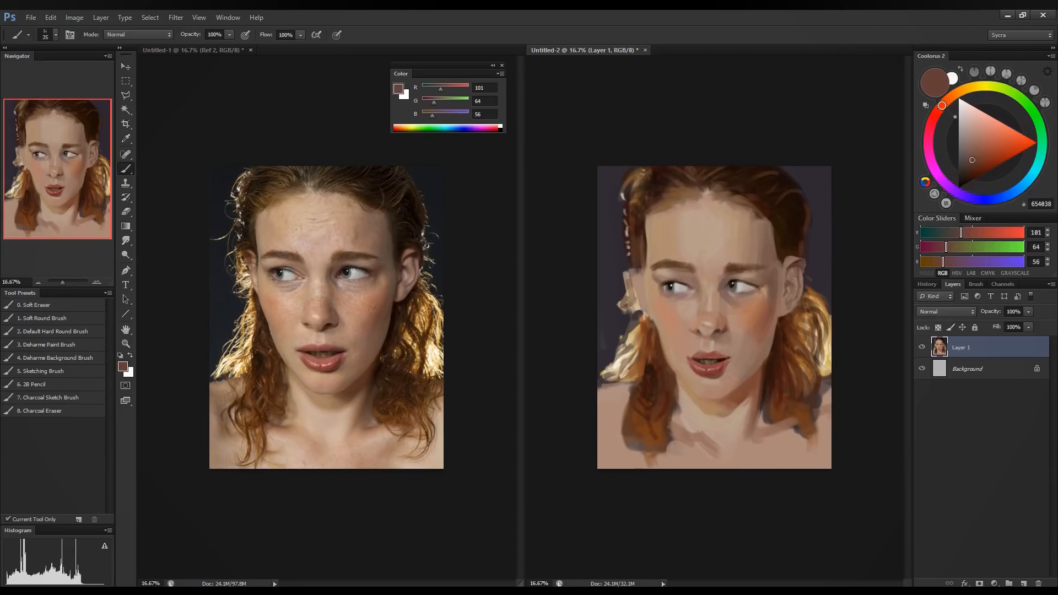
left_click(777, 327, "alt")
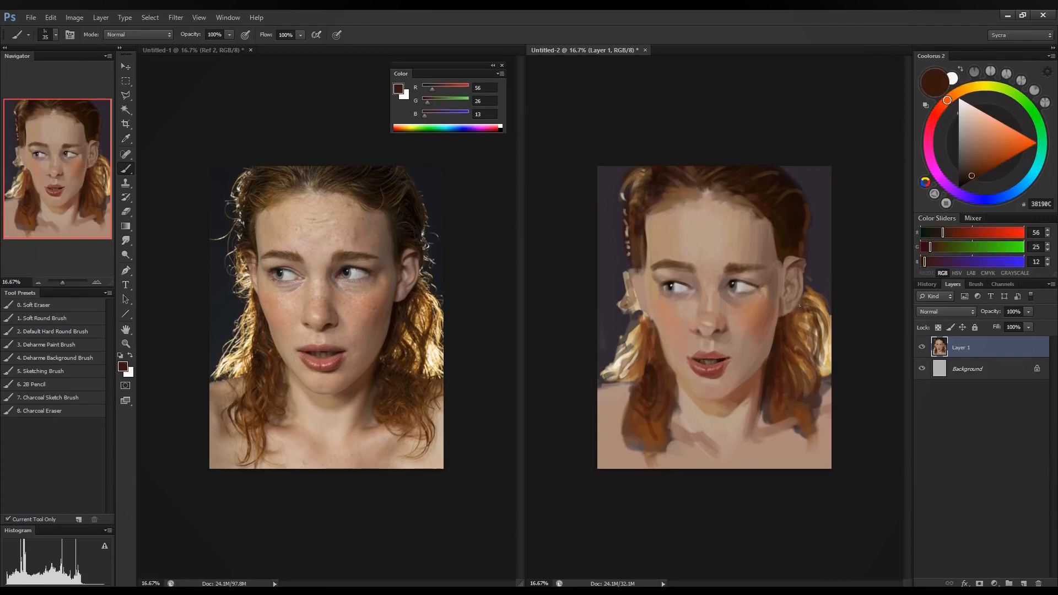
Refine the hairline at the temple above the right-hand ear with dark browns sampled from the hair and a brownish skin tone.
left_click(785, 237, "alt")
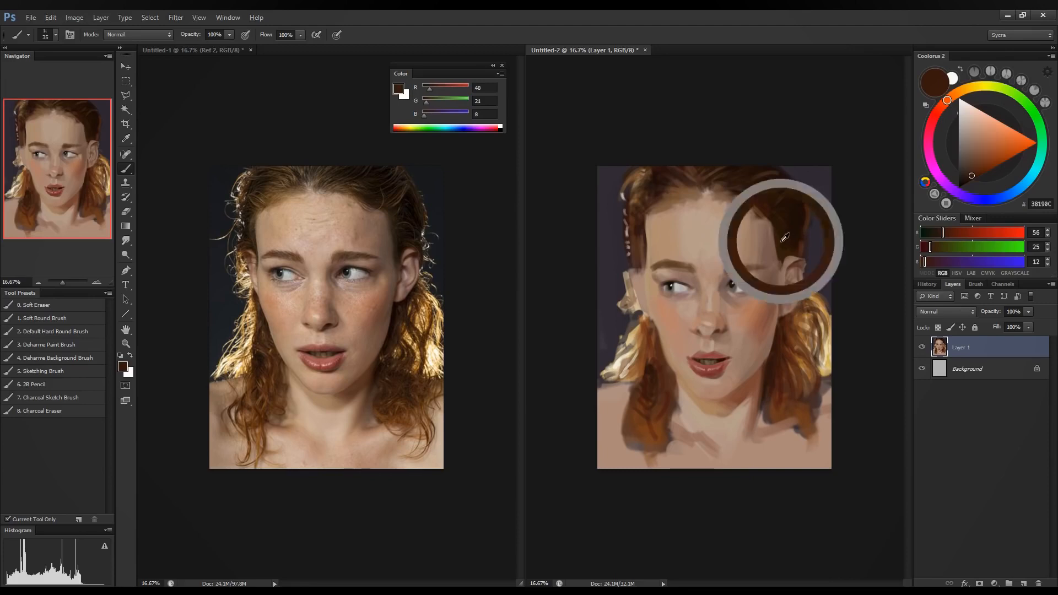
left_click(756, 212, "alt")
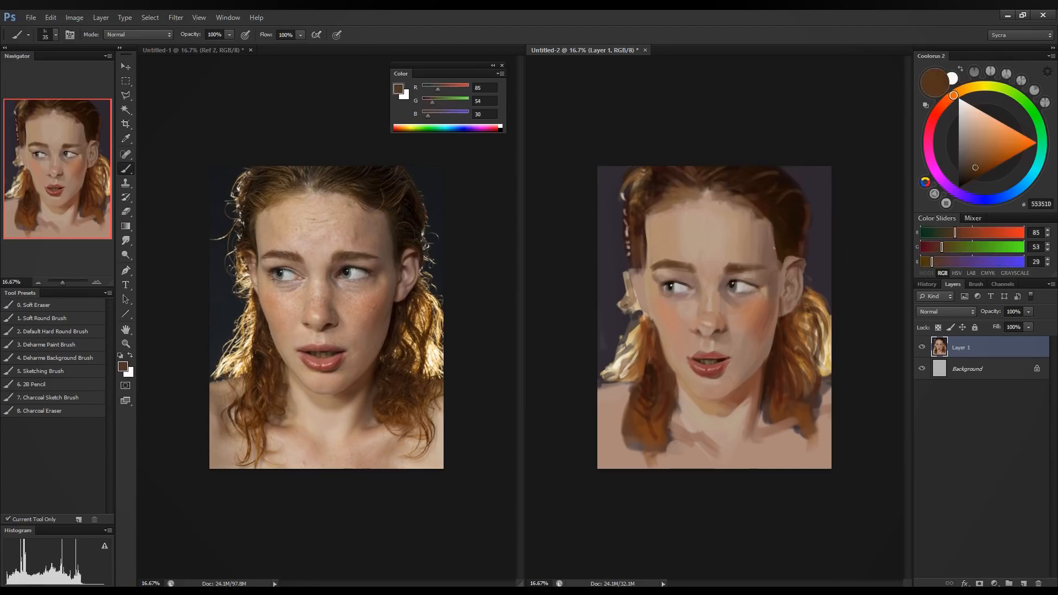
left_click_drag(774, 254, 774, 237)
left_click(772, 258, "alt")
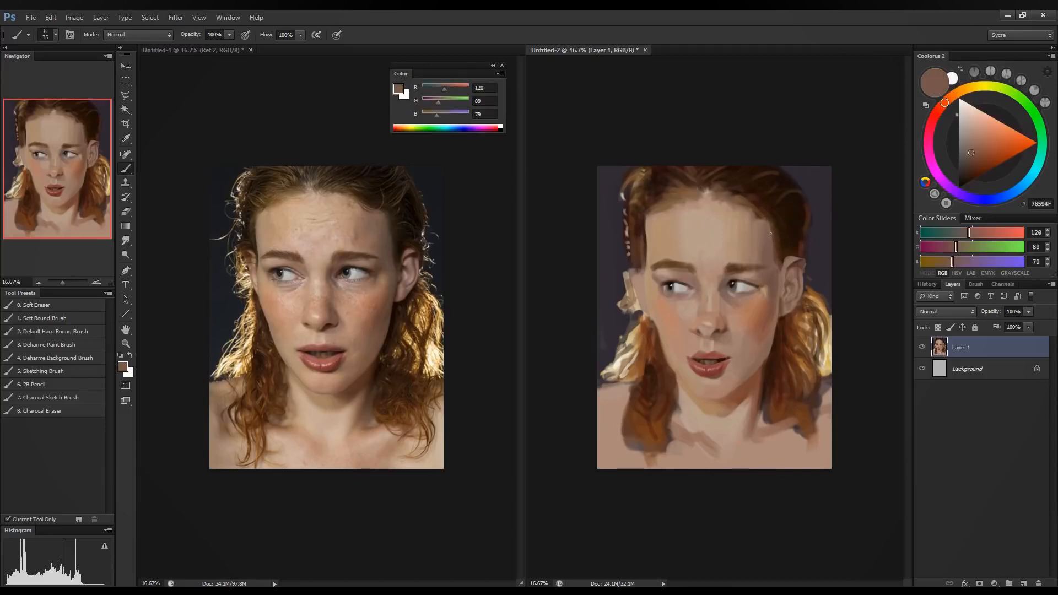
left_click(783, 231, "alt")
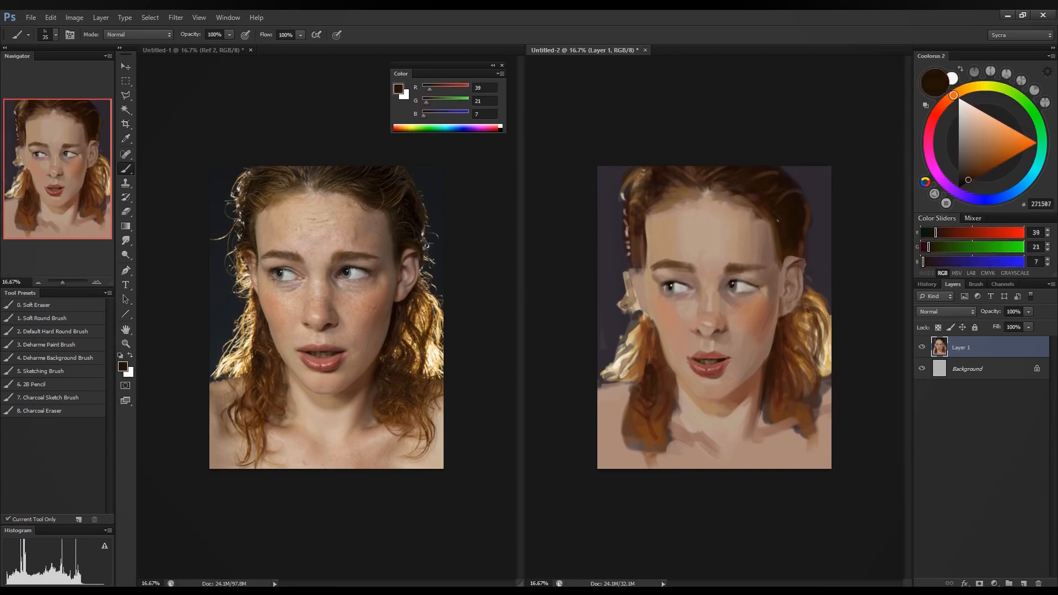
left_click(784, 241, "alt")
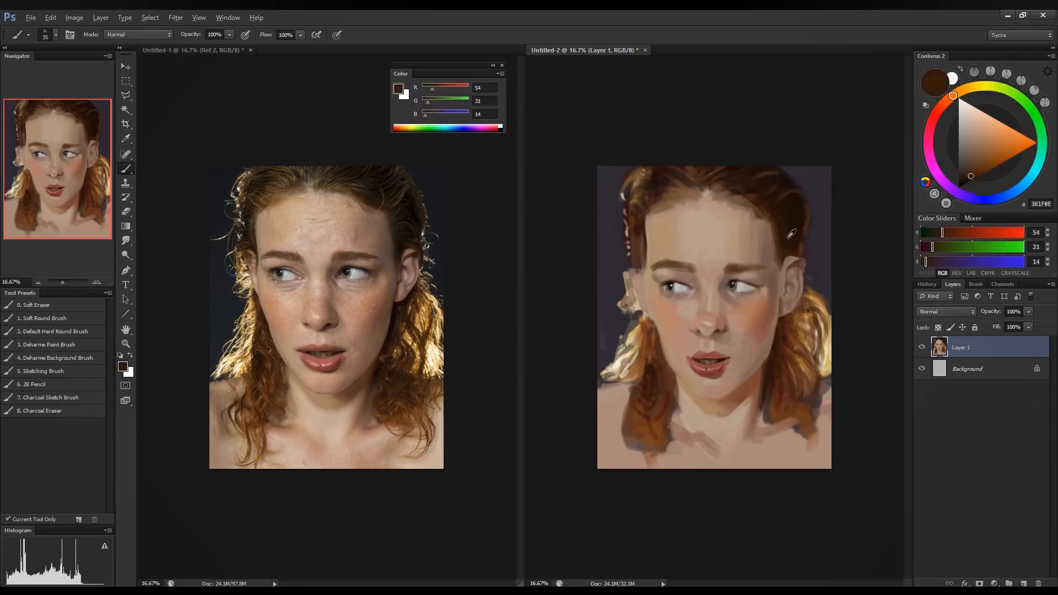
left_click(782, 232, "alt")
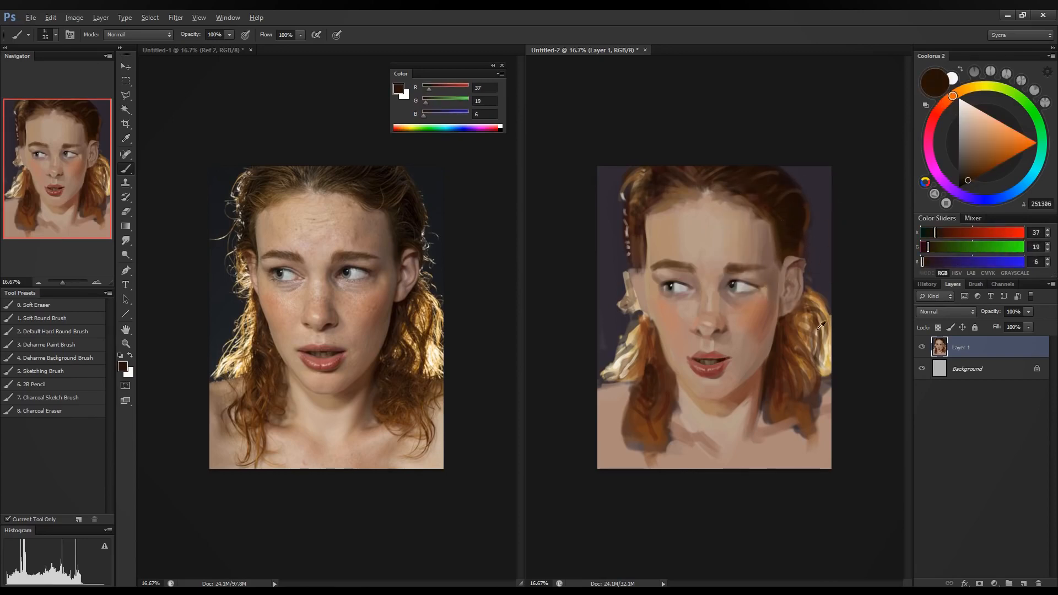
Reduce the brush to size 20 and paint thin backlit strands along the right outer hair edge in pale yellow and golden brown.
left_click(779, 265, "alt")
key("bracketleft")
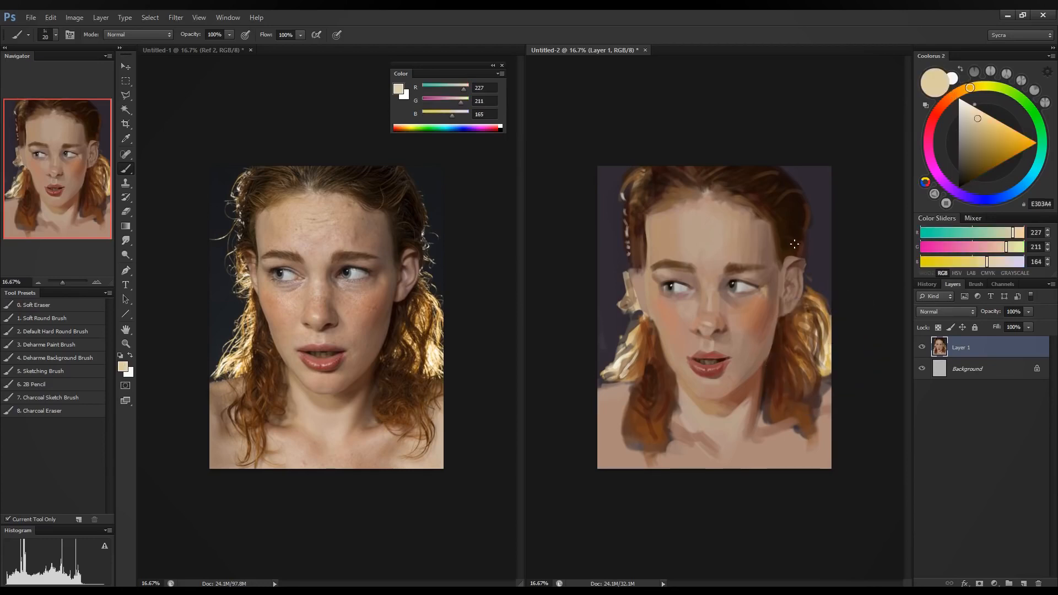
left_click_drag(807, 234, 806, 205)
mouse_move(806, 252)
left_mouse_down()
mouse_move(810, 275)
mouse_move(814, 267)
left_mouse_up()
left_click(821, 297, "alt")
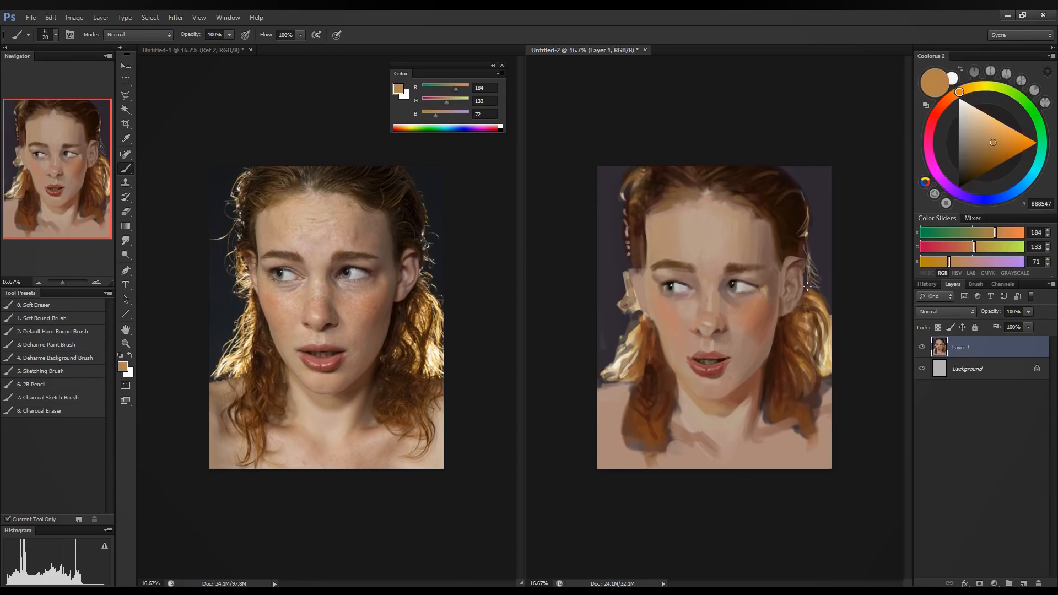
left_click_drag(807, 243, 816, 269)
left_click_drag(802, 193, 784, 212)
Define the strands in the golden hair below the right-hand ear with a sampled dark brown of RGB 49, 24, 12.
left_click(815, 337, "alt")
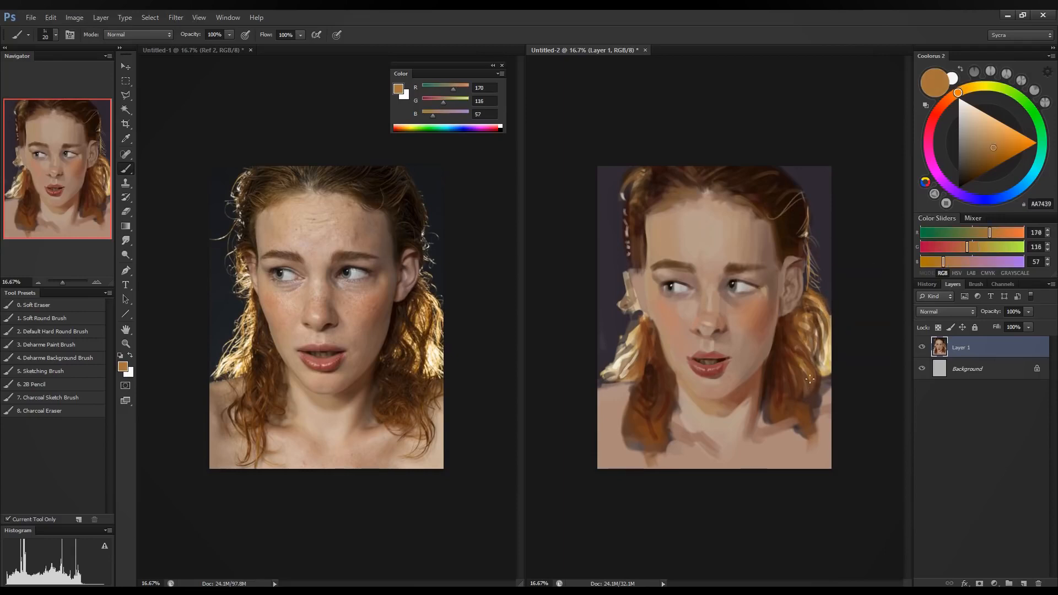
left_click(781, 349, "alt")
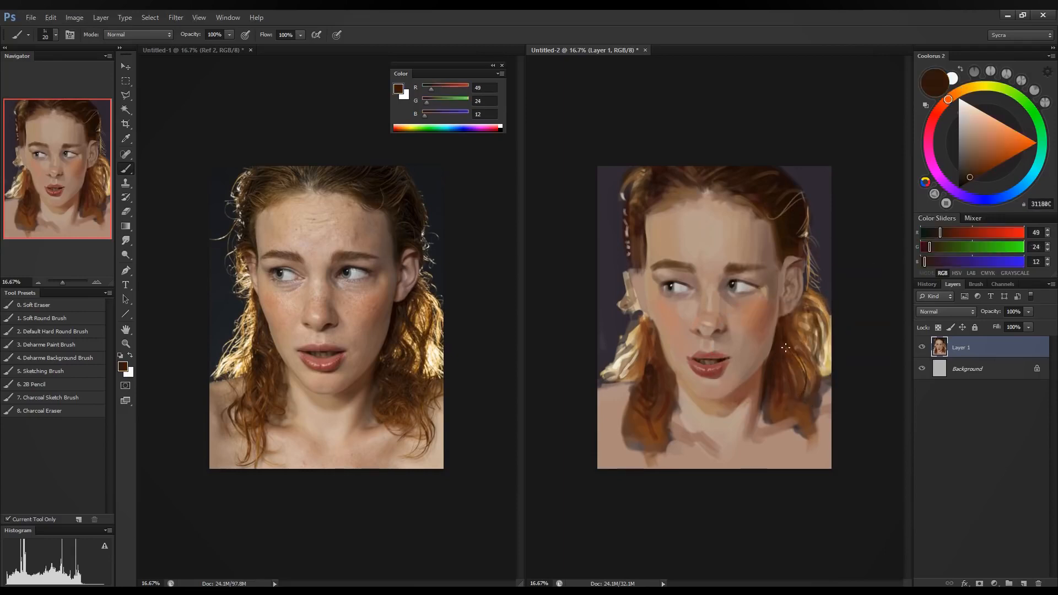
mouse_move(817, 316)
left_mouse_down()
mouse_move(802, 334)
mouse_move(811, 377)
mouse_move(804, 351)
left_mouse_up()
left_click_drag(811, 298, 828, 335)
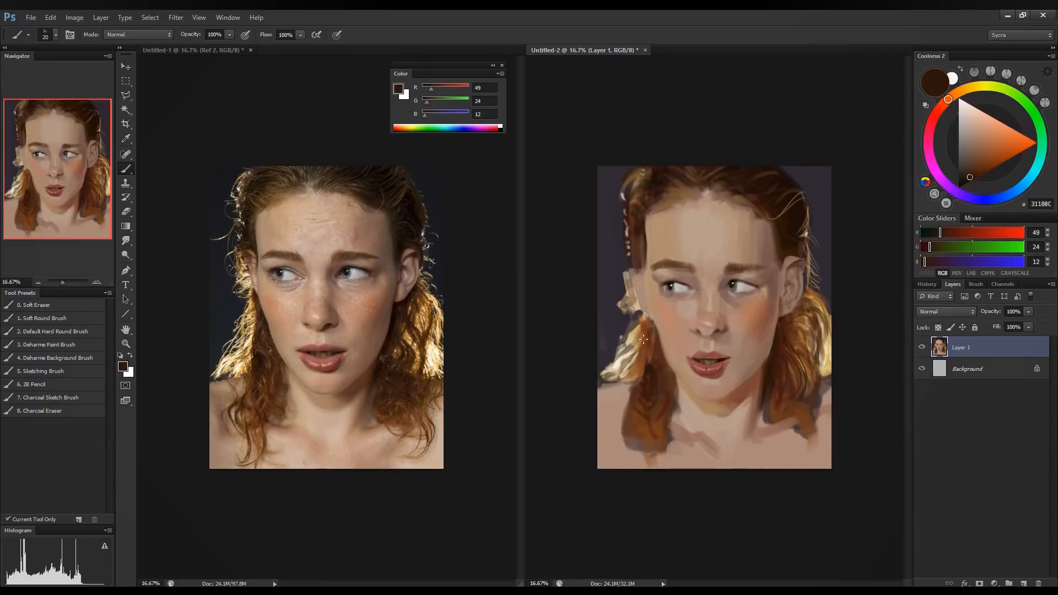
Paint strands through the golden hair on the left side of the neck, resampling colors from the surrounding hair.
left_click(627, 354, "alt")
left_click(638, 331, "alt")
mouse_move(629, 337)
left_mouse_down()
mouse_move(601, 355)
mouse_move(608, 363)
left_mouse_up()
left_click(637, 340, "alt")
mouse_move(649, 331)
left_mouse_down()
mouse_move(605, 368)
mouse_move(628, 359)
mouse_move(628, 369)
left_mouse_up()
left_click(650, 349, "alt")
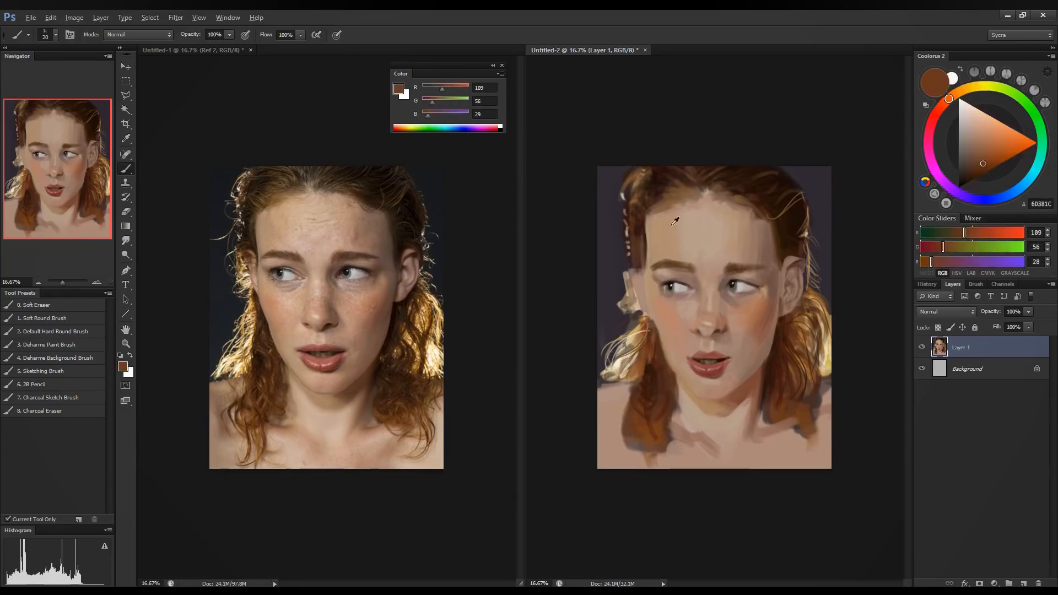
Add fine stray strands along the portrait's left hair edge with a light gold of RGB 196, 167, 105, and sample a near-white cream.
left_click(637, 330, "alt")
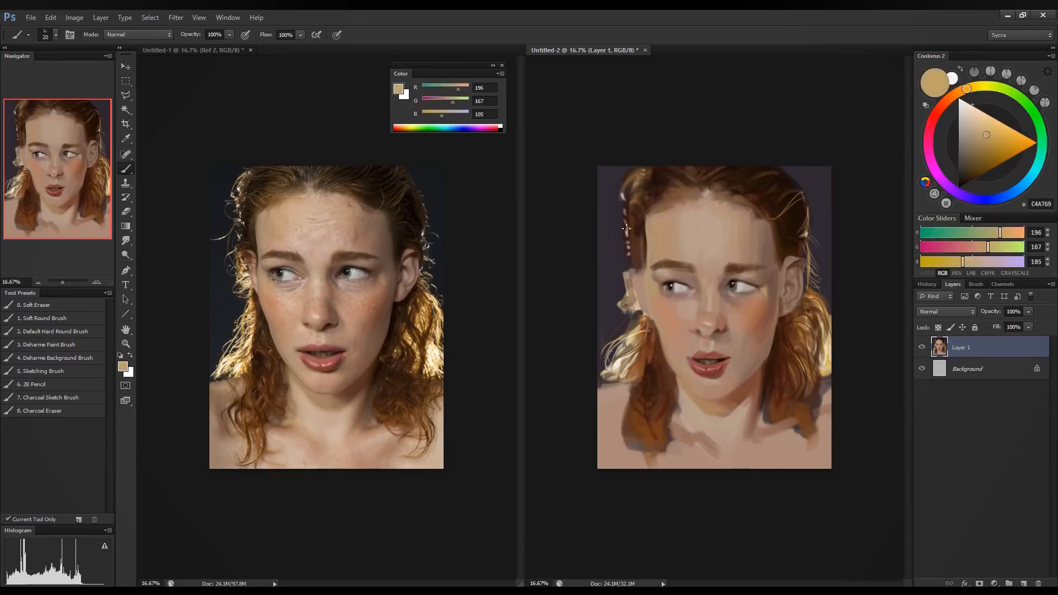
mouse_move(626, 186)
left_mouse_down()
mouse_move(627, 223)
mouse_move(612, 258)
mouse_move(601, 255)
left_mouse_up()
left_click(621, 356, "alt")
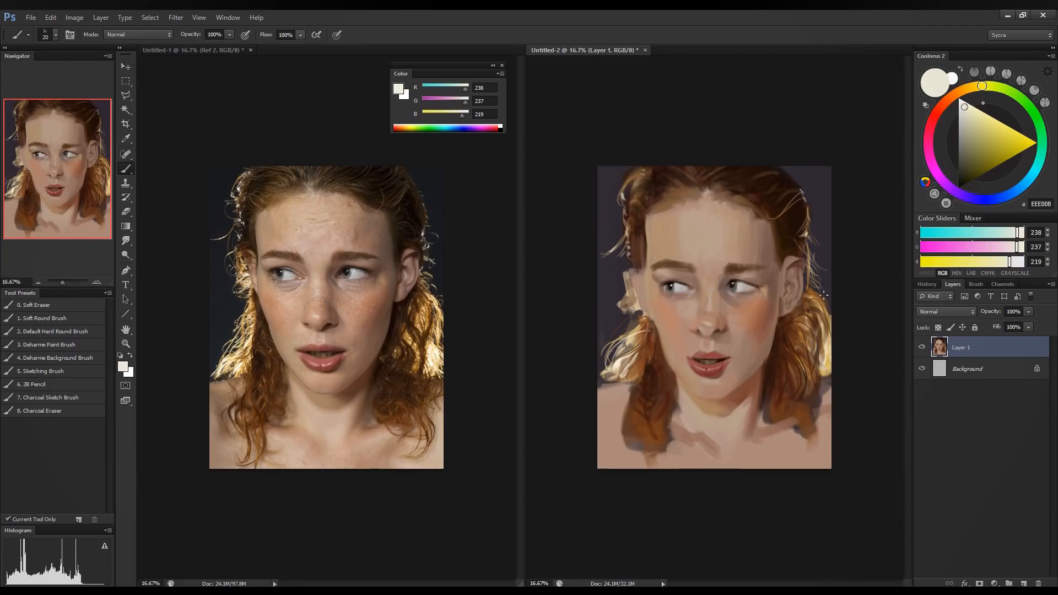
Sample a reddish brown of RGB 109, 60, 30 and extend thin wispy hair tips over the right-hand shoulder.
left_click(810, 420, "alt")
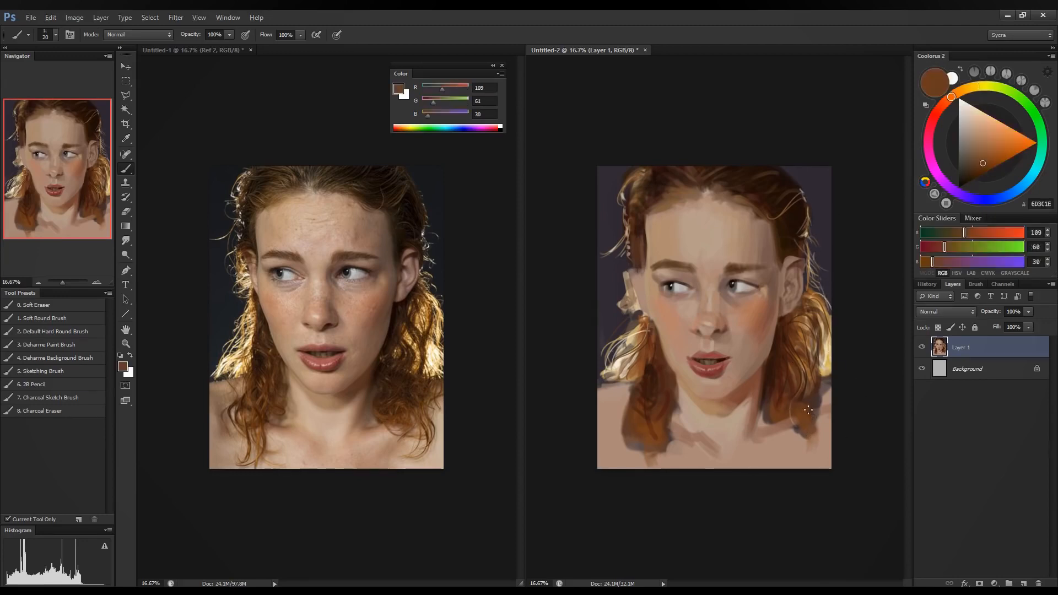
left_click_drag(809, 451, 802, 468)
mouse_move(817, 418)
left_mouse_down()
mouse_move(819, 452)
mouse_move(826, 441)
left_mouse_up()
Break the left hair ends into wavy strands over the shoulder with sampled browns and skin tone, enlarging the brush to size 40.
left_click(630, 418, "alt")
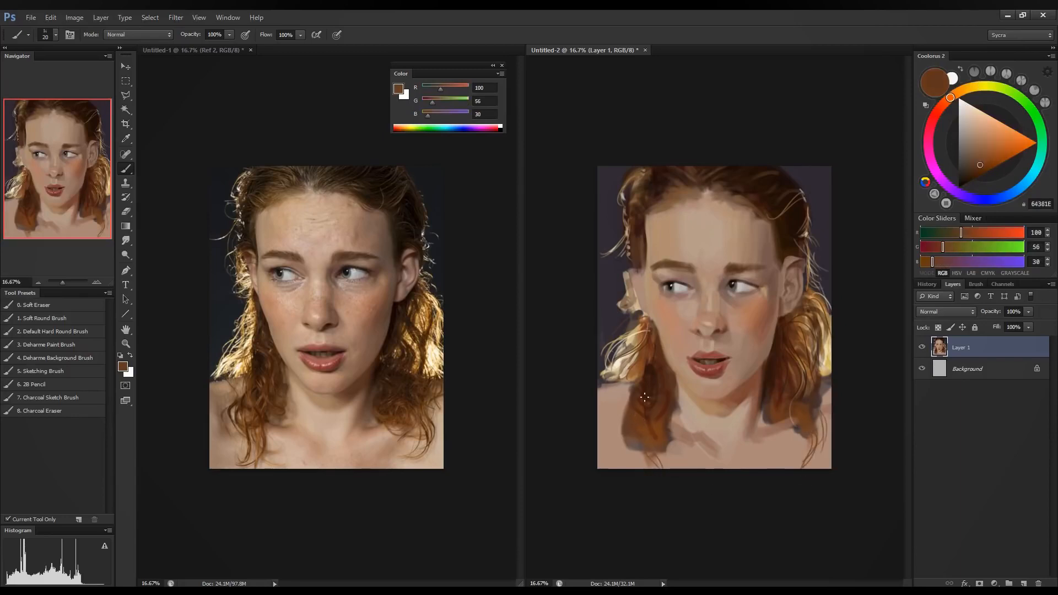
left_click(629, 441, "alt")
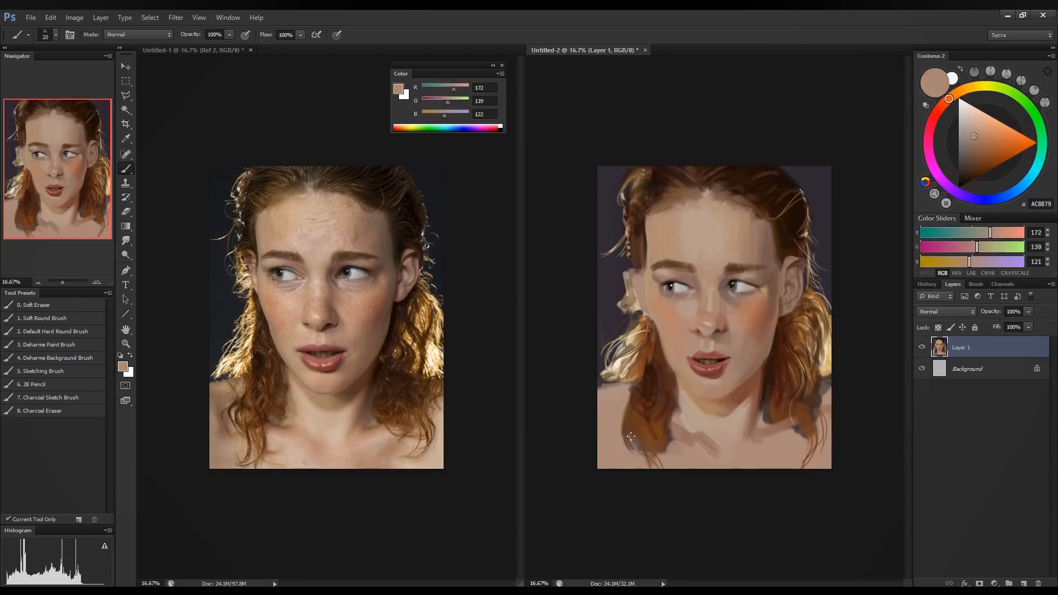
mouse_move(632, 425)
left_mouse_down()
mouse_move(650, 412)
mouse_move(640, 426)
mouse_move(630, 412)
mouse_move(654, 467)
left_mouse_up()
left_click(648, 412, "alt")
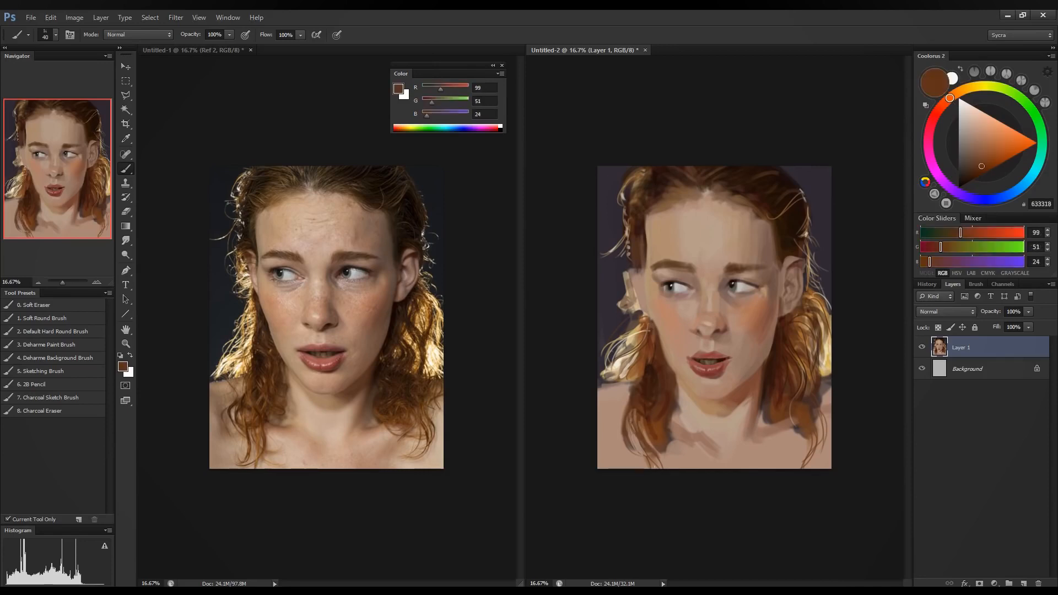
left_click_drag(627, 403, 618, 445)
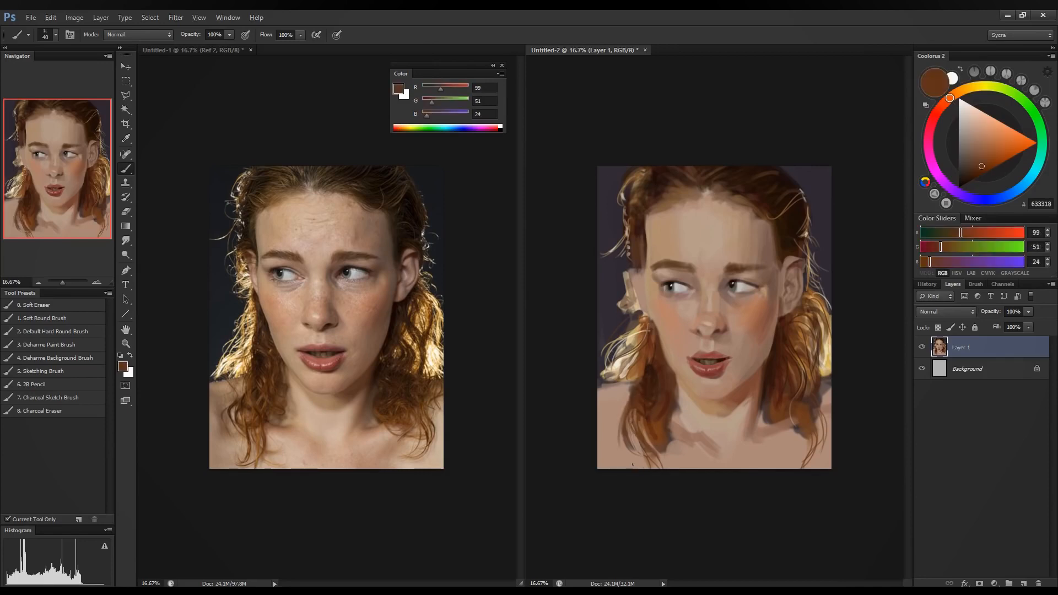
Sample a brownish skin tone of RGB 150, 110, 94 and shade the left-hand shoulder beside the hair.
left_click(685, 435, "alt")
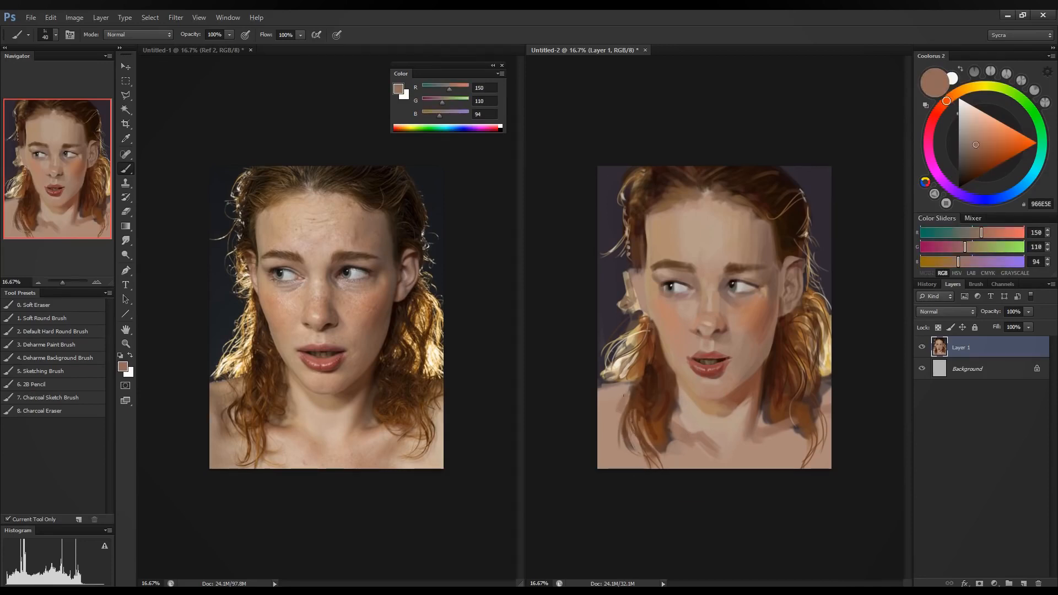
left_click_drag(620, 393, 613, 411)
mouse_move(631, 389)
left_mouse_down()
mouse_move(640, 383)
mouse_move(626, 405)
mouse_move(637, 388)
left_mouse_up()
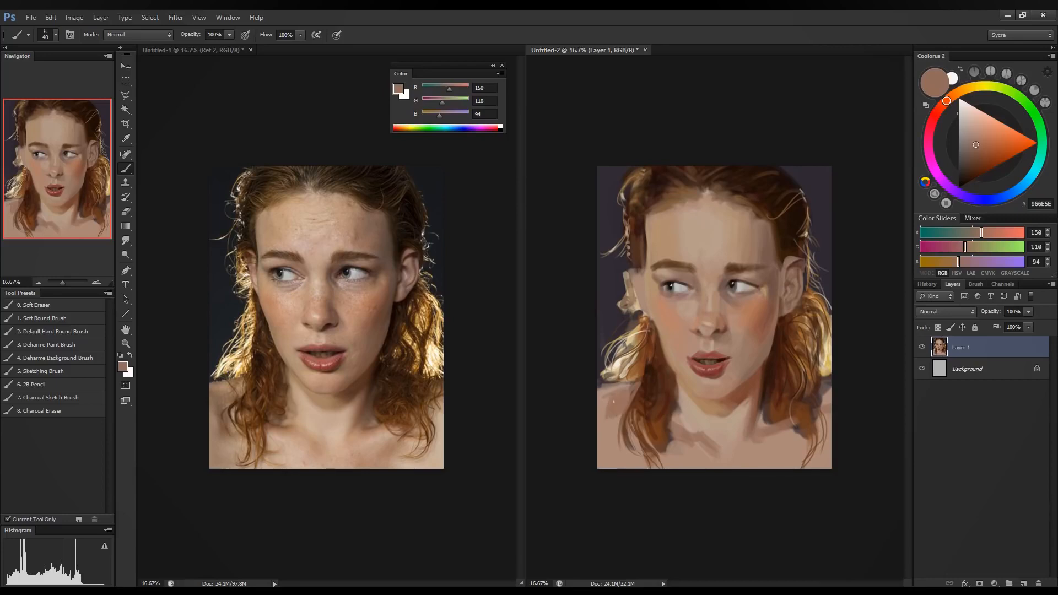
left_click_drag(614, 424, 627, 396)
Mix a muted olive brown and deepen the left-hand shoulder's shadow, varying it with brown tones sampled from the shoulder.
left_click_drag(969, 250, 956, 262)
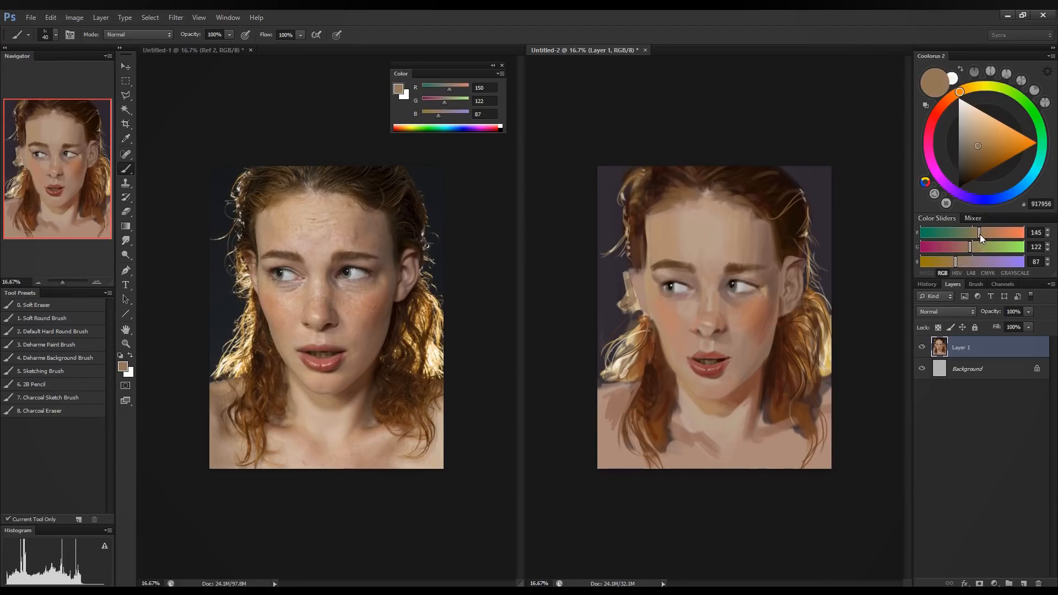
left_click(979, 234)
left_click(974, 233)
left_click(968, 247)
left_click(626, 388, "alt")
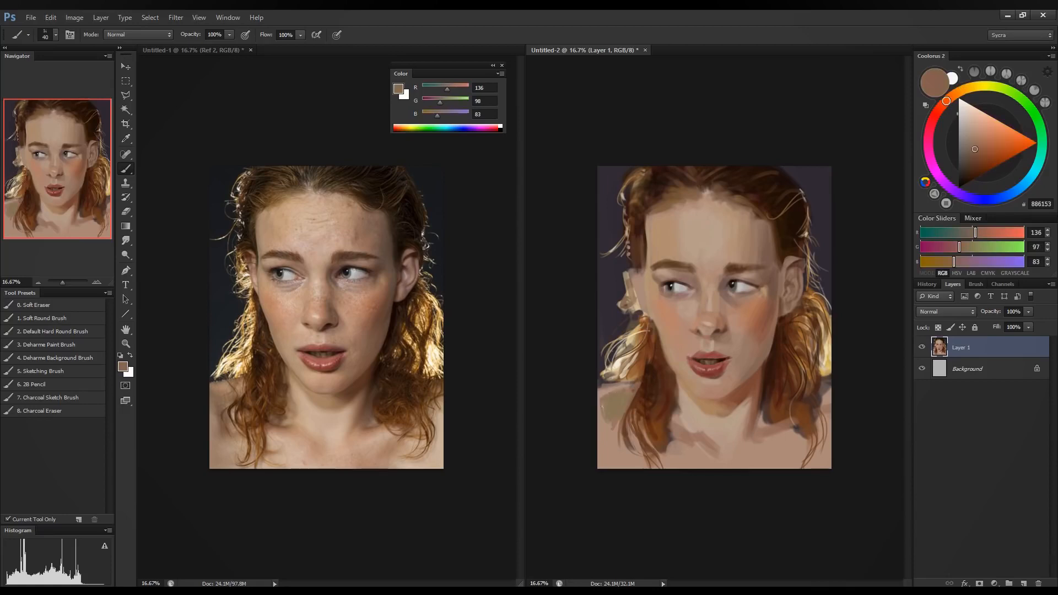
left_click(609, 392, "alt")
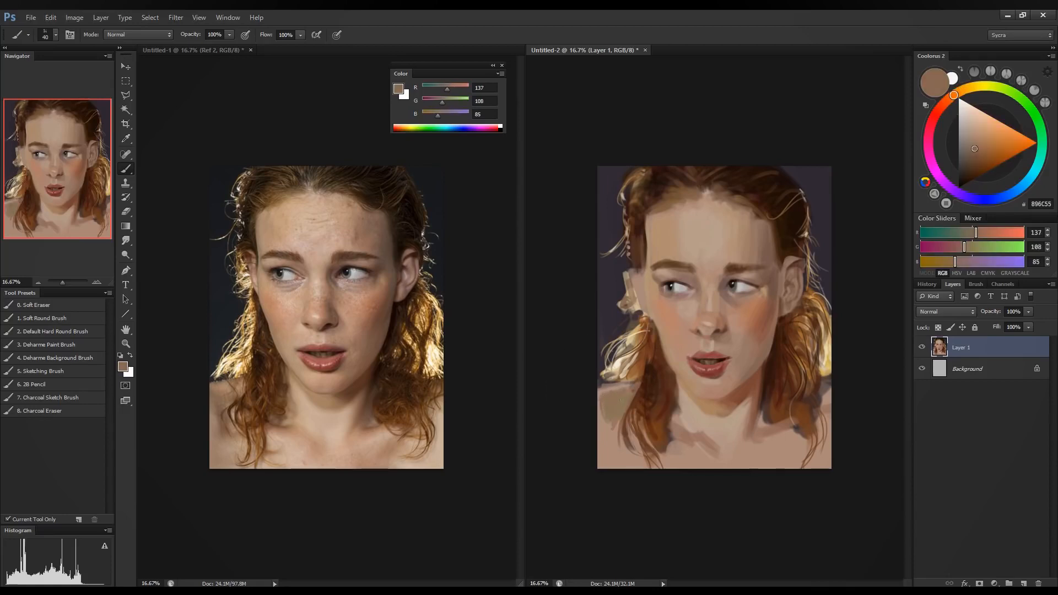
left_click(623, 399, "alt")
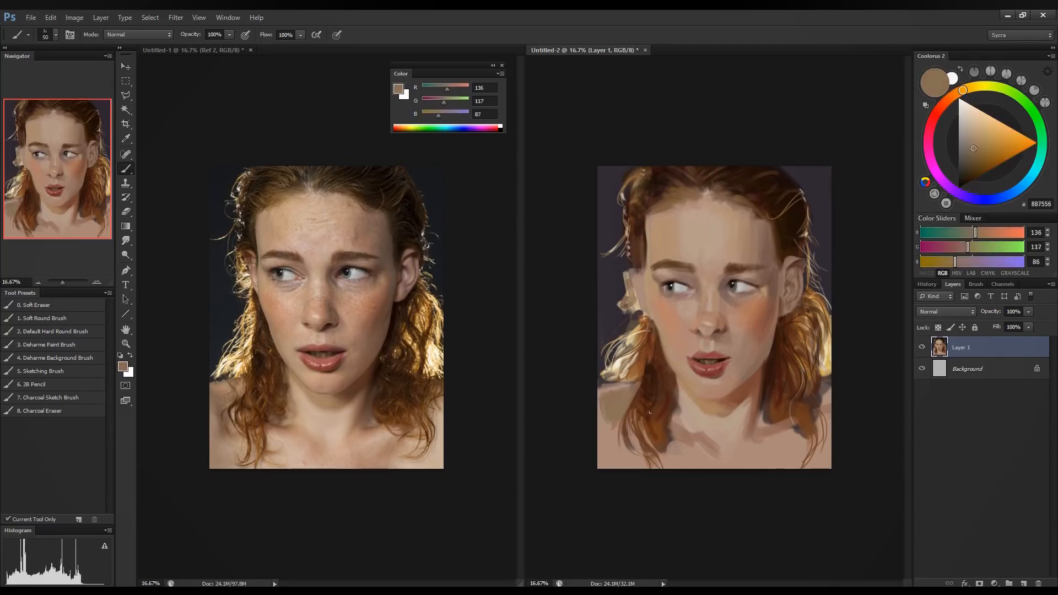
Enlarge the brush to size 90 and blend the left-hand shoulder's shadow into the lighter skin with tones sampled around it.
left_click(606, 407, "alt")
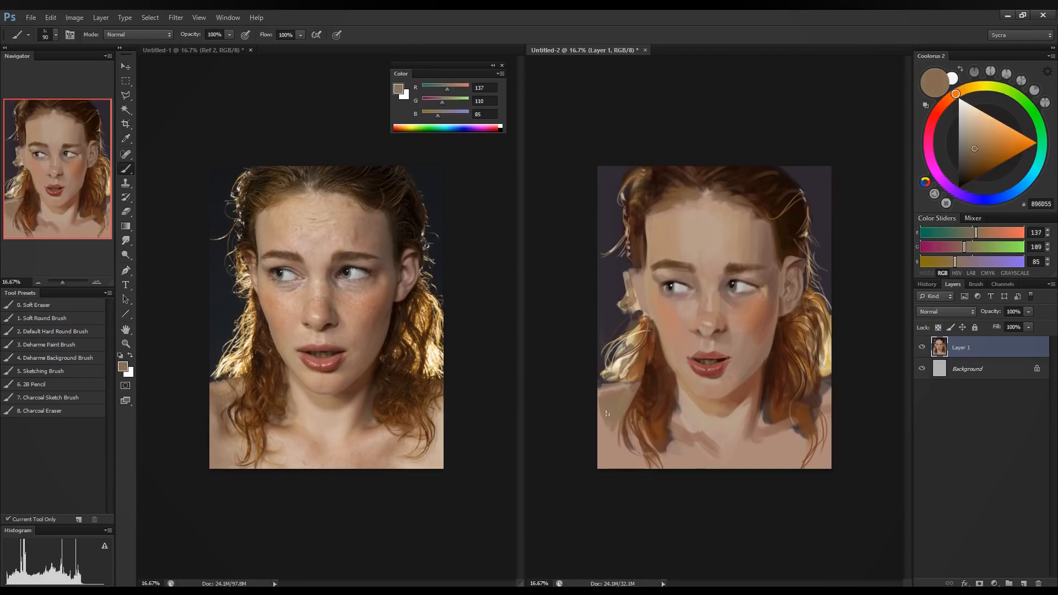
left_click(606, 416, "alt")
left_click(605, 407, "alt")
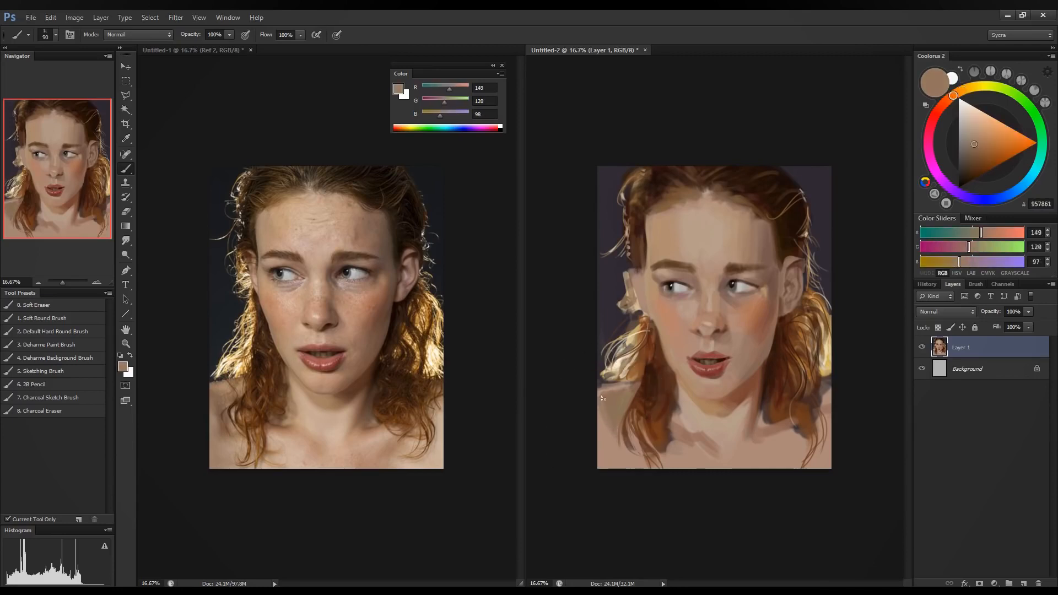
left_click(621, 441, "alt")
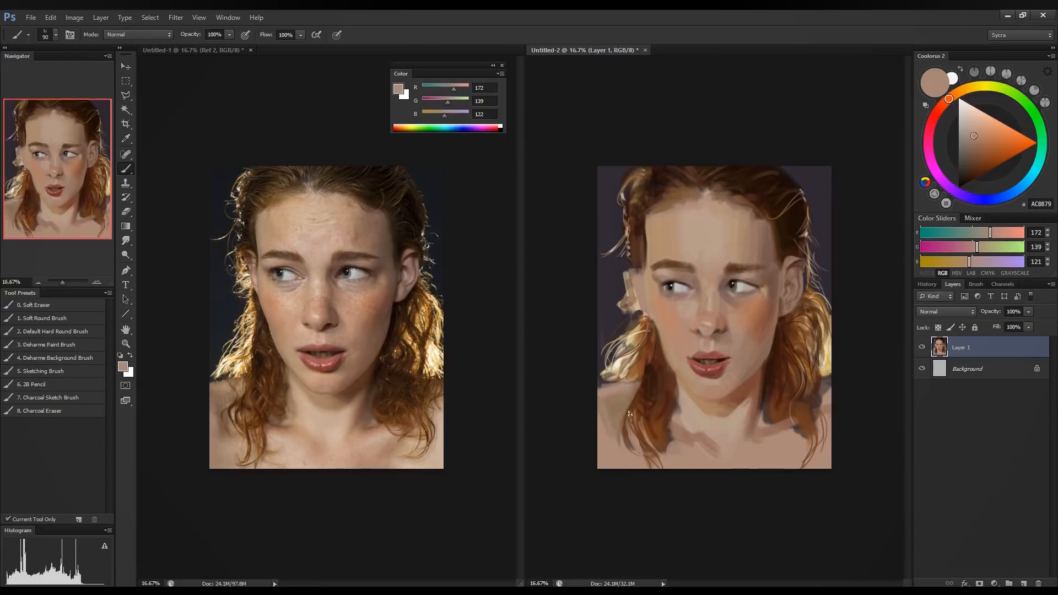
left_click(610, 429, "alt")
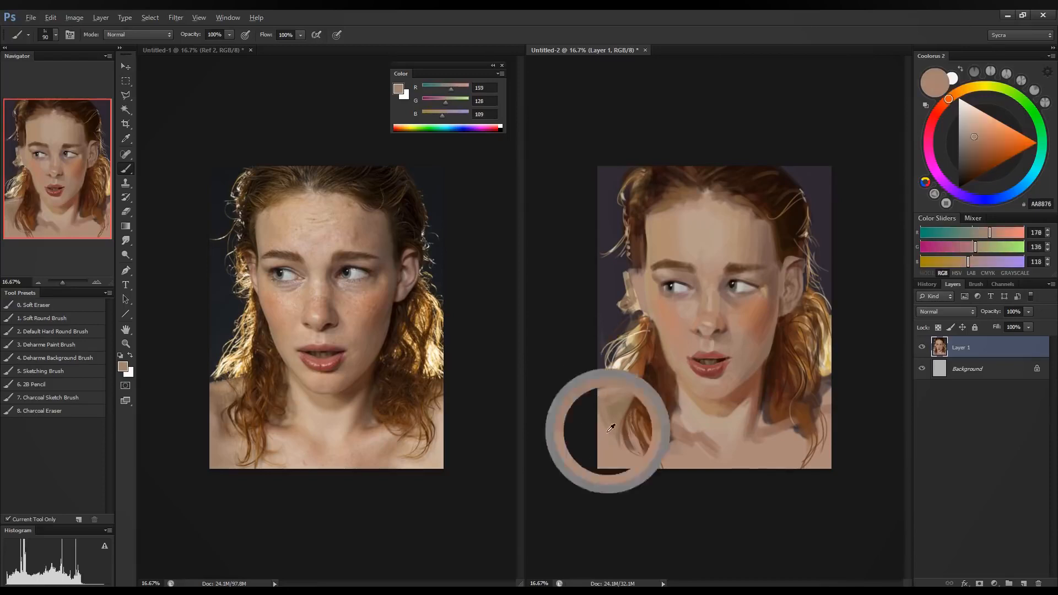
left_click(618, 441, "alt")
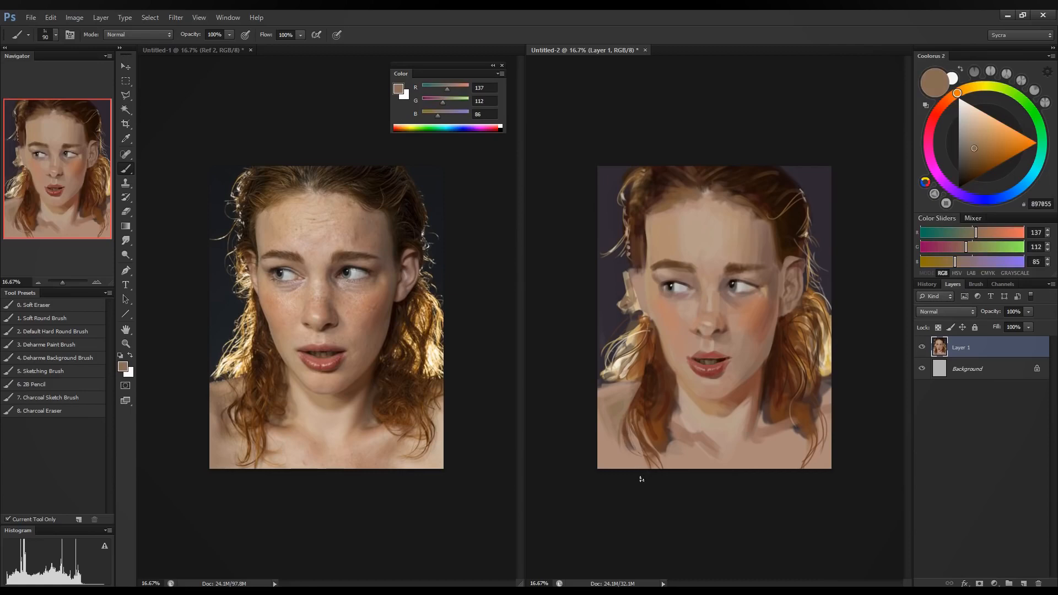
Paint the shadow above the left-hand collarbone in reddish brown of RGB 125, 74, 55 and warm it with a cheek tone.
left_click(706, 436, "alt")
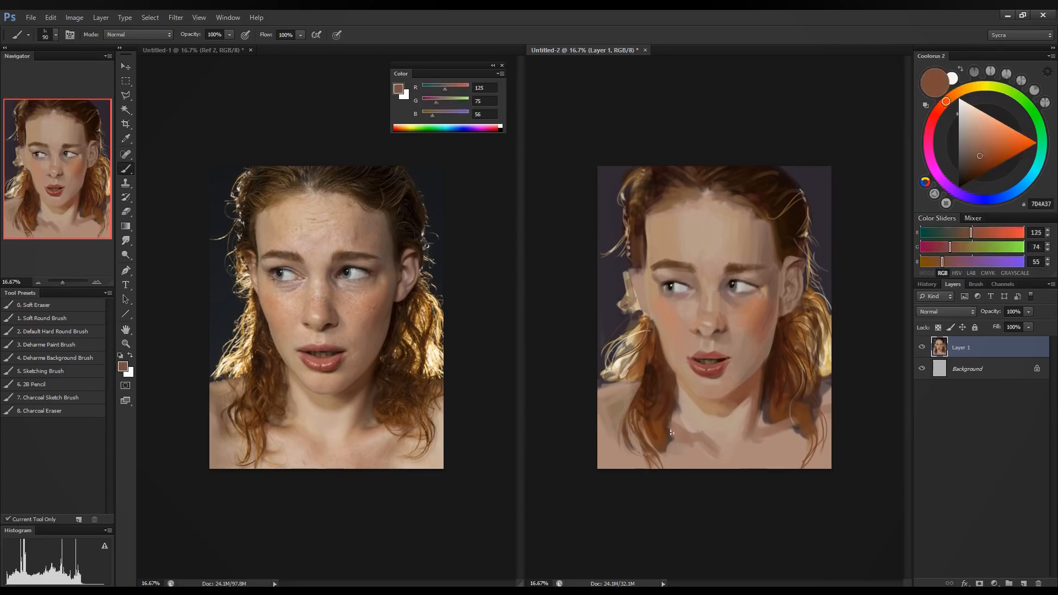
left_click_drag(671, 432, 710, 444)
left_click(752, 309, "alt")
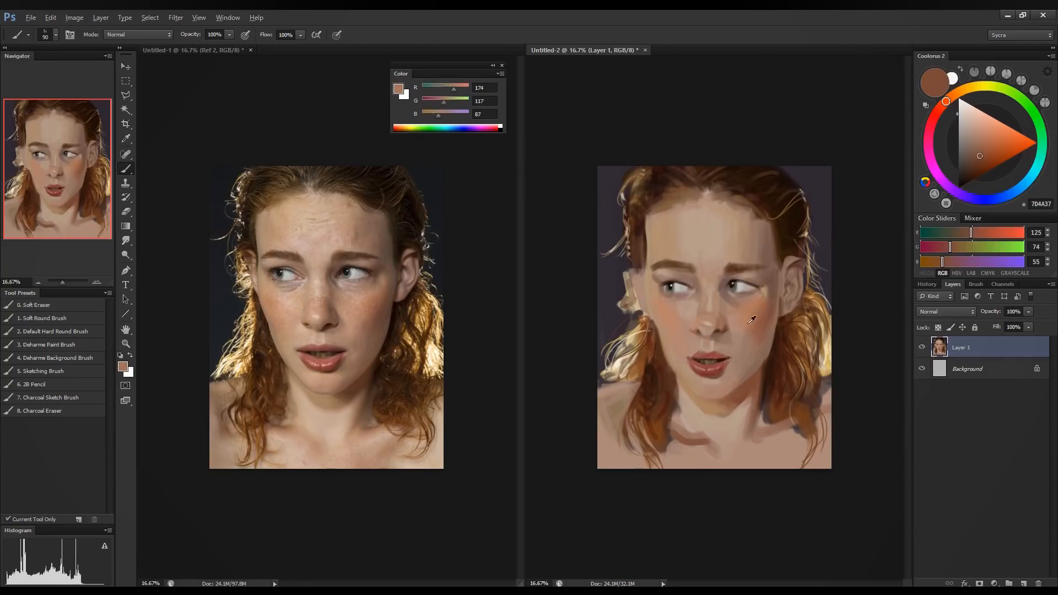
left_click_drag(673, 437, 692, 443)
Soften the left-hand collarbone's shadow and lighten the skin beneath it with skin tones sampled from the chest.
left_click(687, 433, "alt")
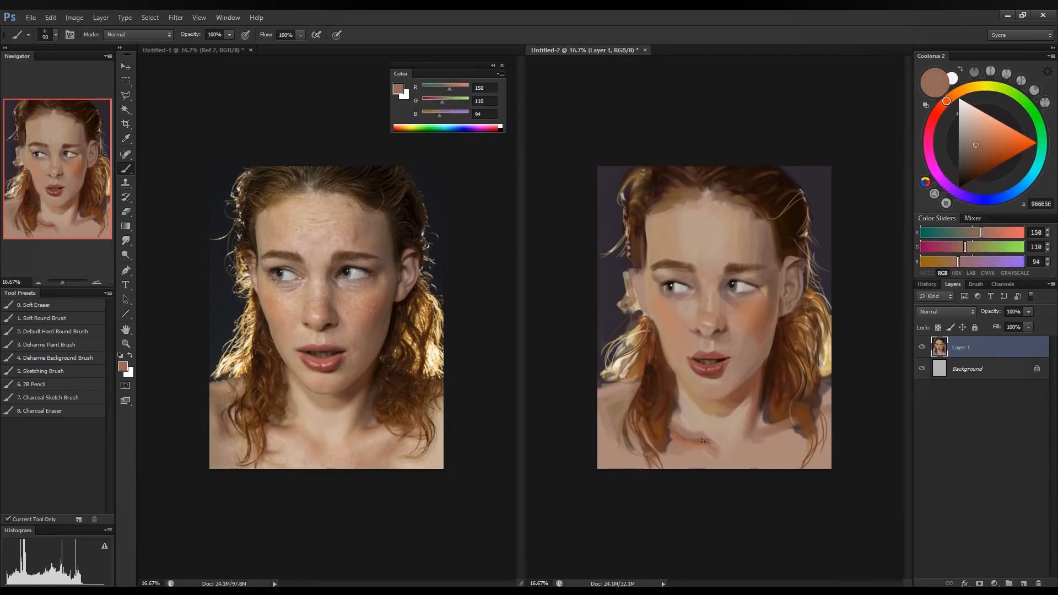
left_click(704, 445, "alt")
left_click(686, 445, "alt")
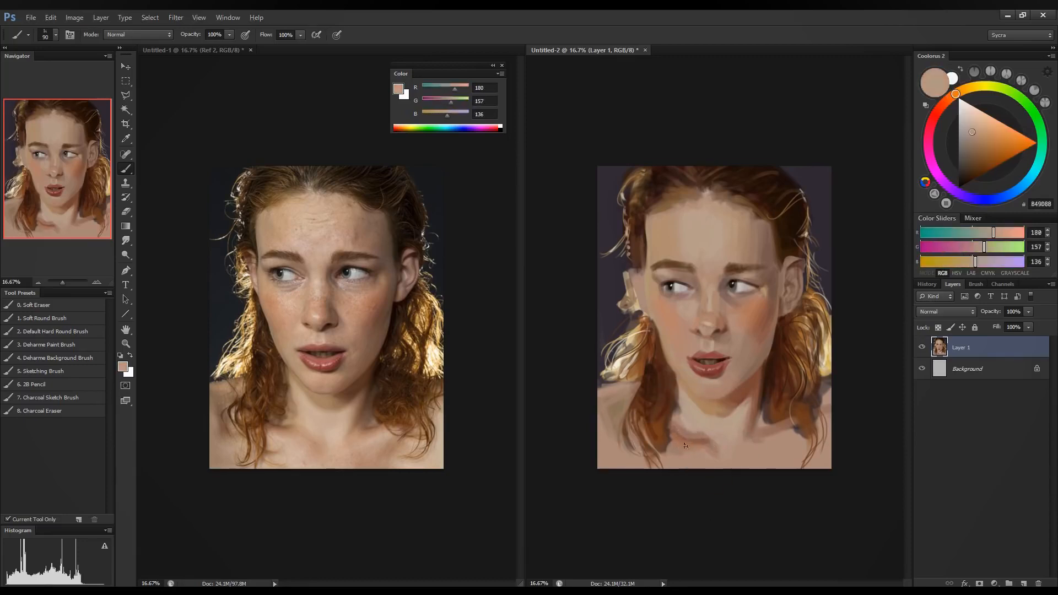
left_click_drag(677, 446, 696, 449)
left_click(713, 453, "alt")
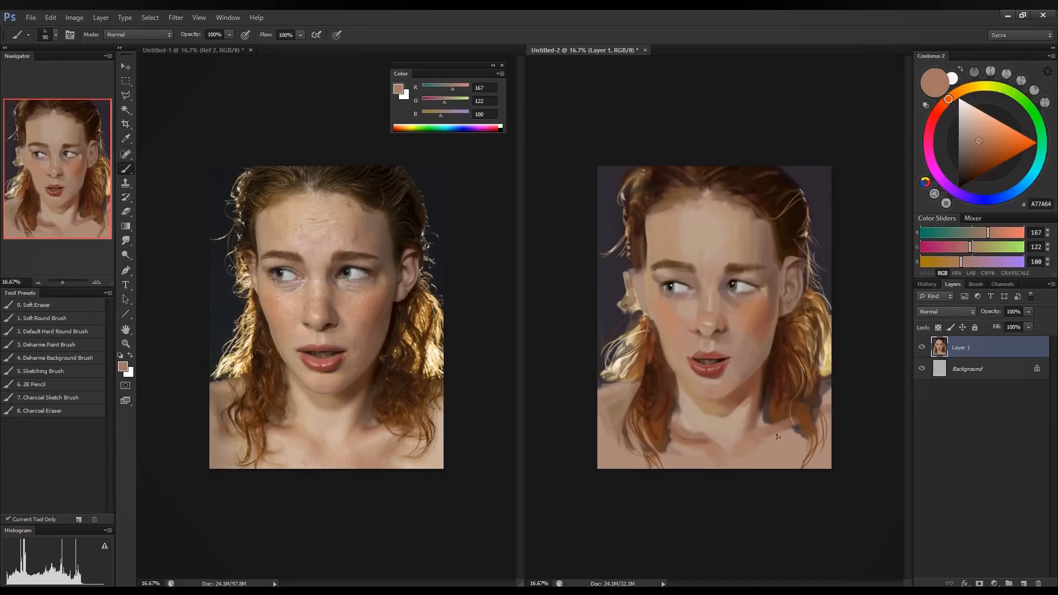
Blend the right-hand collarbone into the neck beside the hair with skin and shadow tones sampled around it.
left_click(760, 426, "alt")
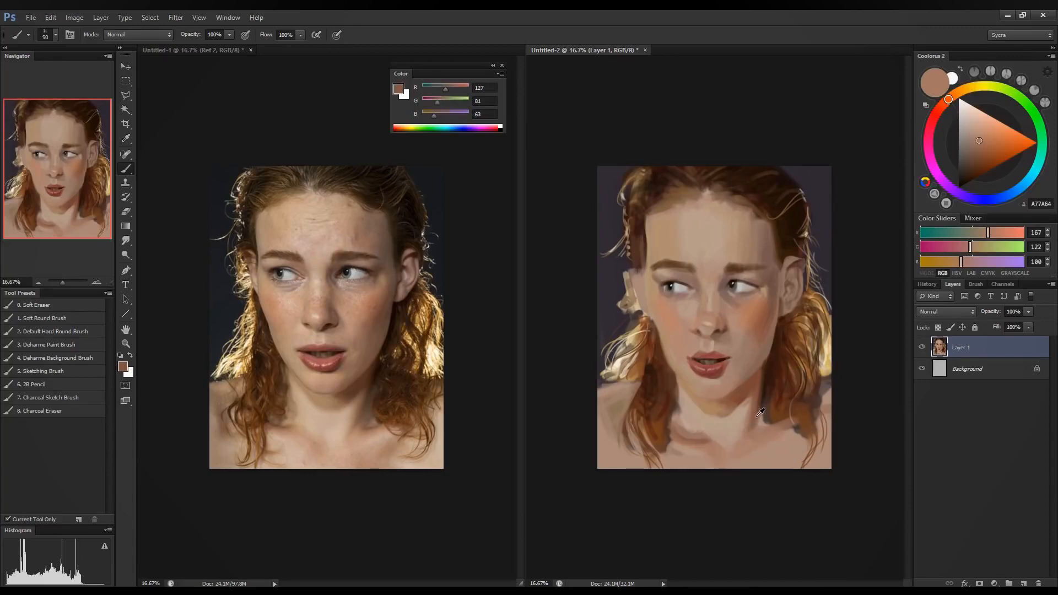
left_click(756, 439, "alt")
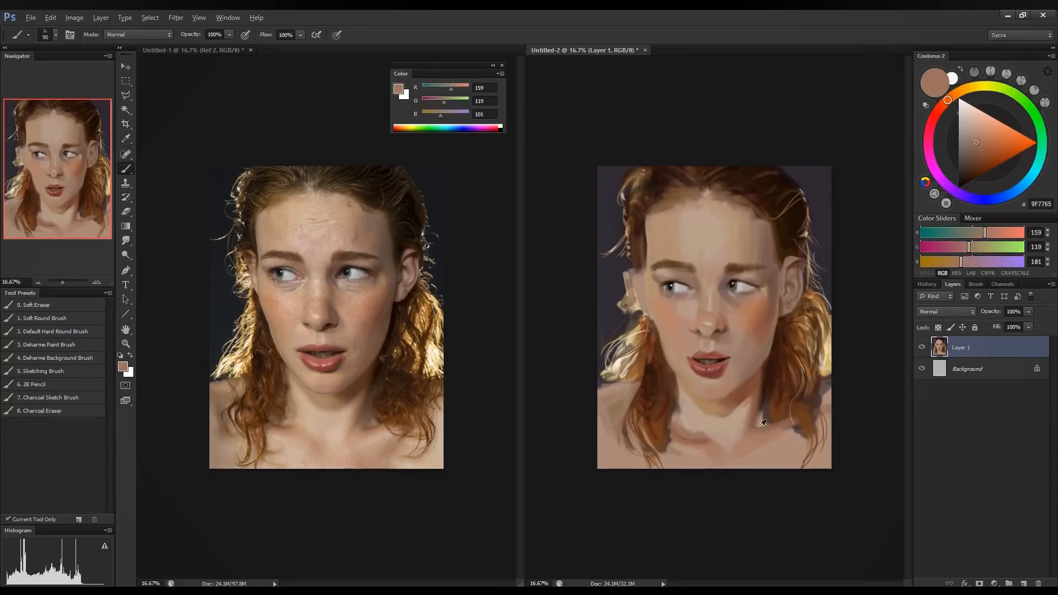
left_click(763, 425, "alt")
left_click(759, 440, "alt")
left_click(750, 425, "alt")
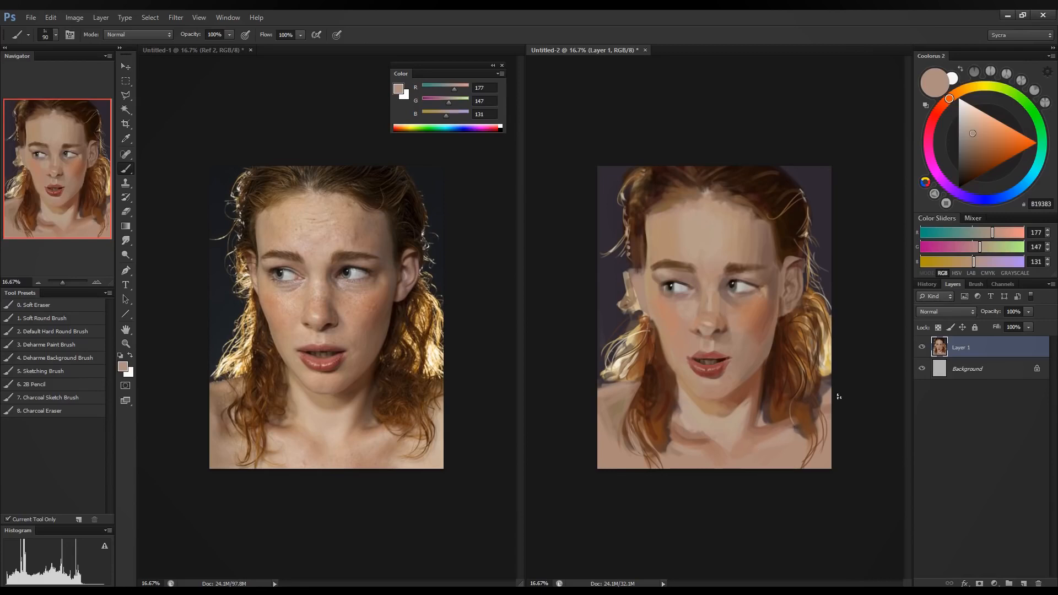
Soften the left-hand side of the neck and the hollow above its collarbone with tones sampled from the neck and chest.
left_click(697, 408, "alt")
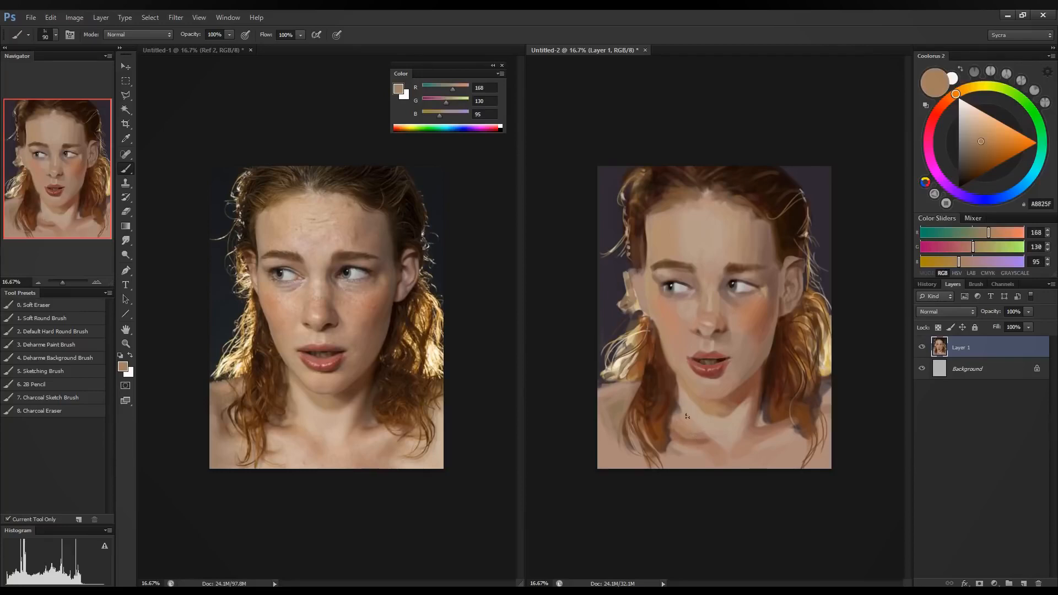
left_click(699, 444, "alt")
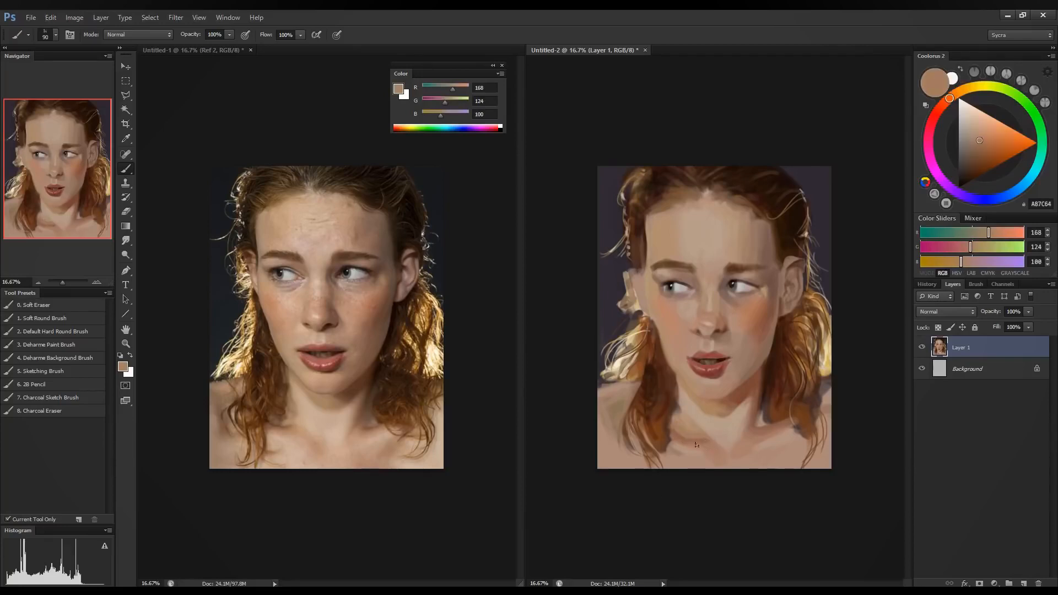
left_click(689, 439, "alt")
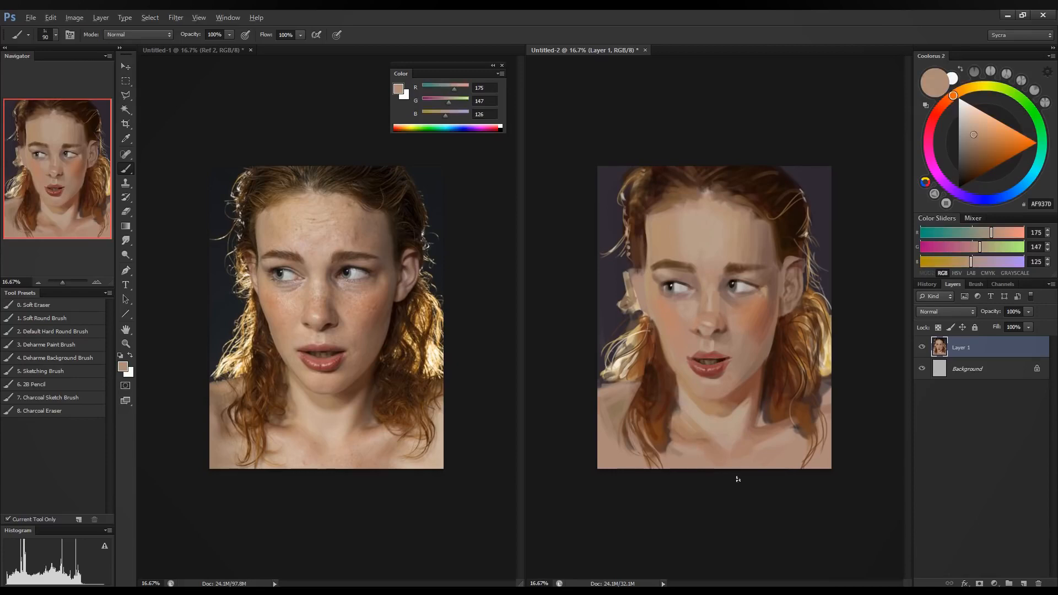
left_click(688, 455, "alt")
left_click(694, 393, "alt")
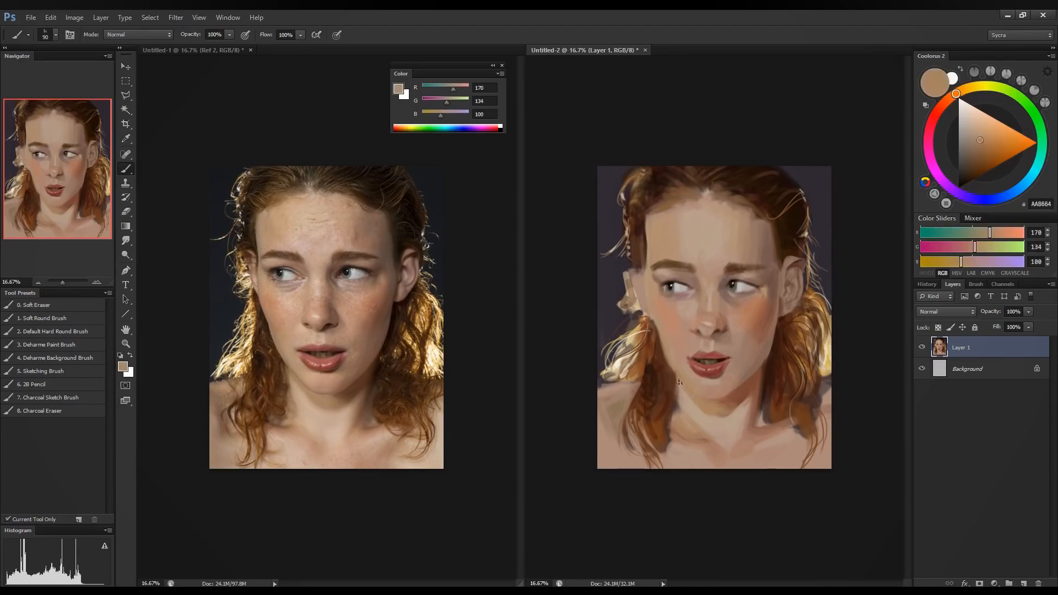
left_click(701, 428, "alt")
left_click(698, 410, "alt")
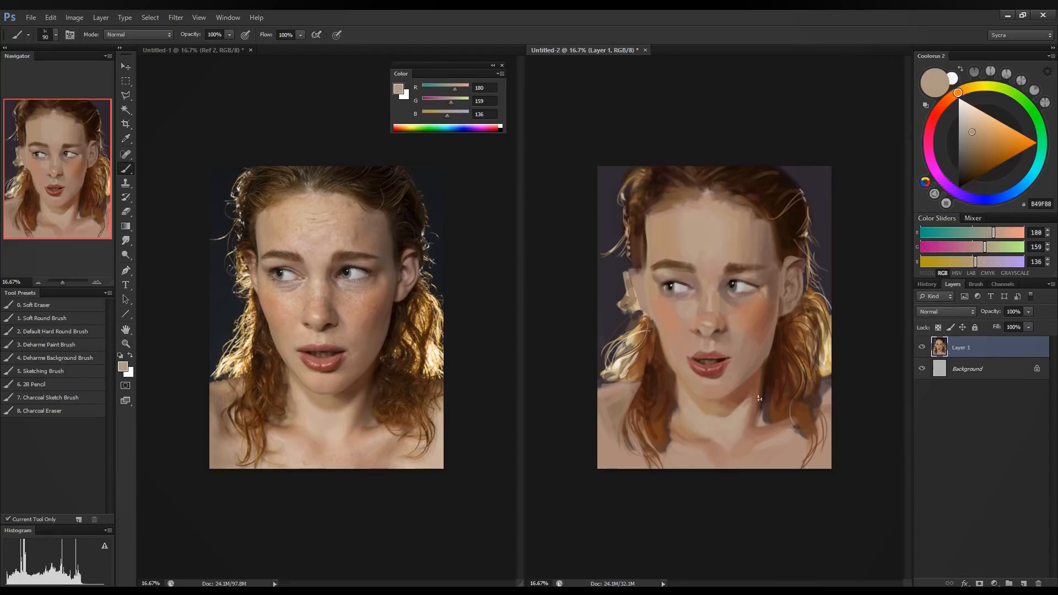
Mix a lighter warm skin tone for the base of the neck and refine the shadow beneath the right-hand jaw with sampled browns.
left_click(745, 423, "alt")
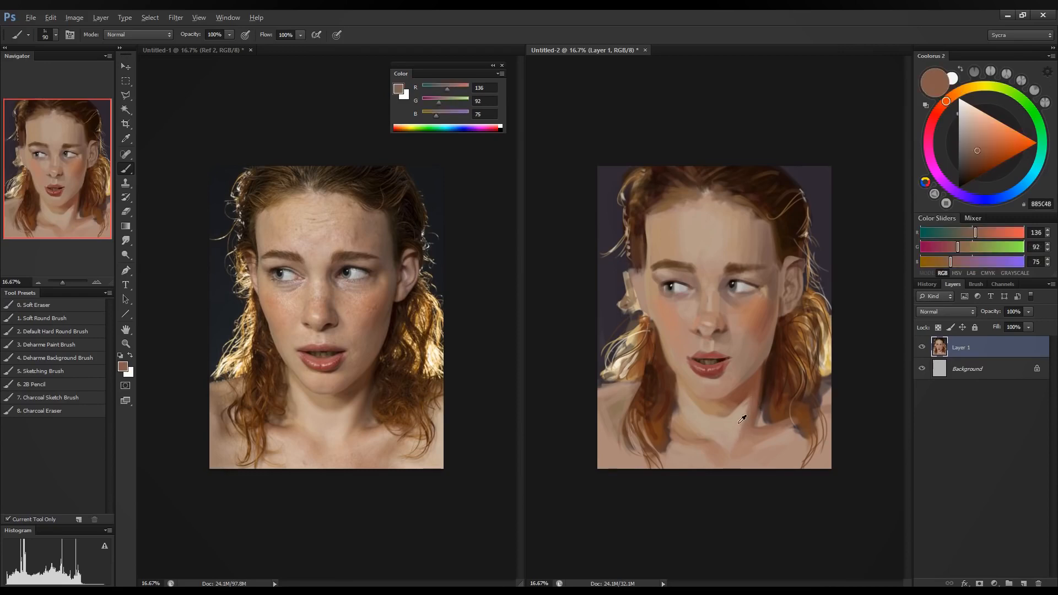
left_click(742, 420, "alt")
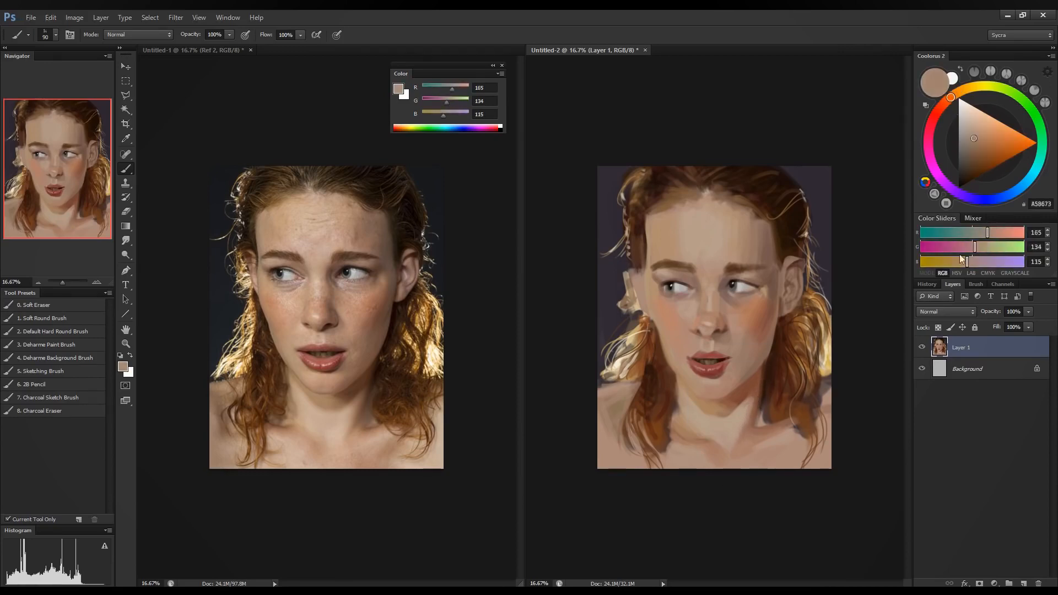
left_click(977, 249)
left_click(993, 235)
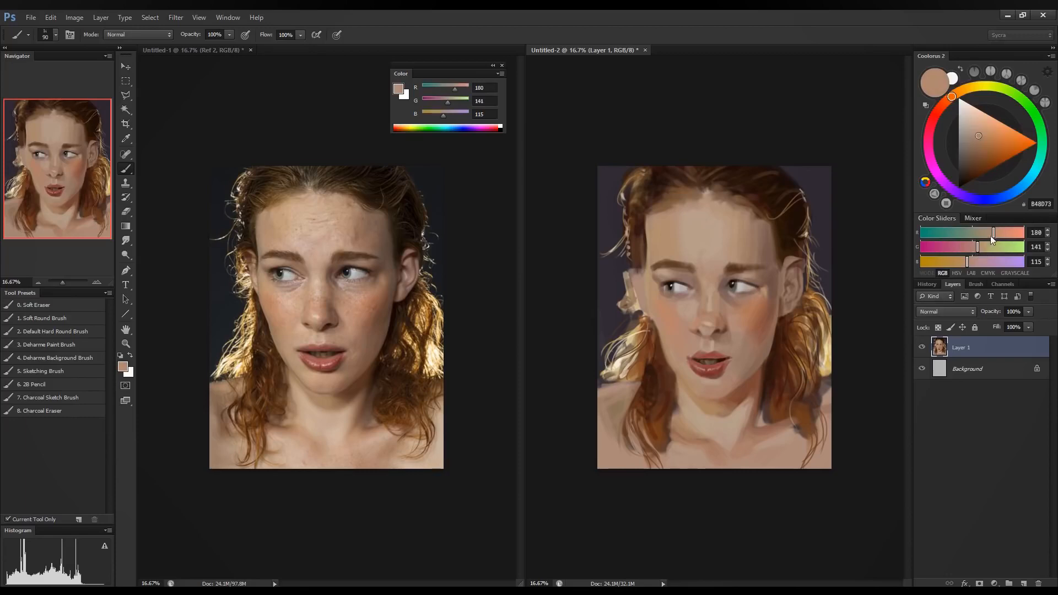
left_click_drag(966, 262, 989, 236)
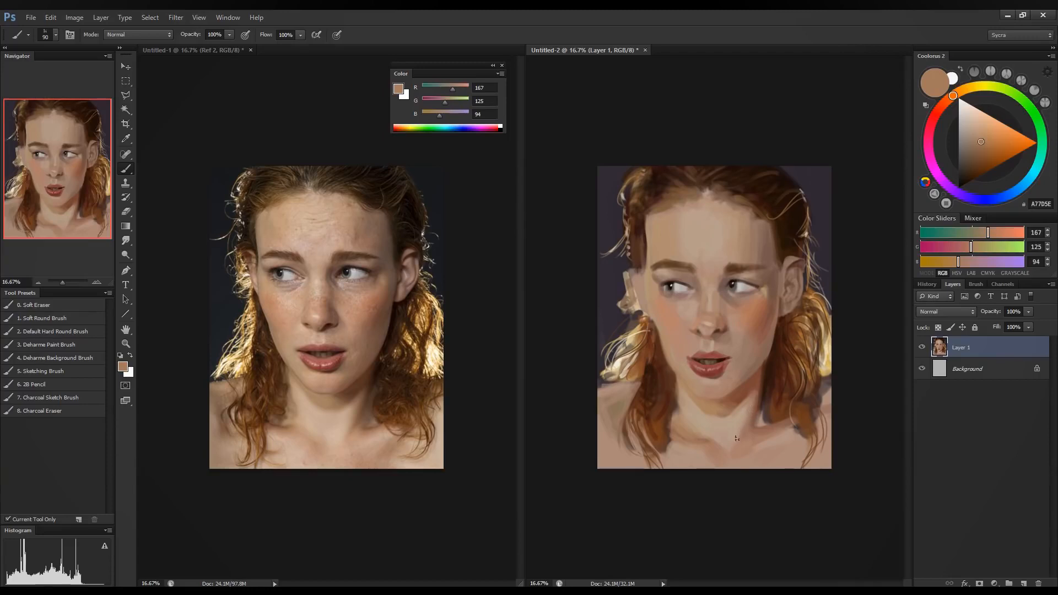
left_click(758, 385, "alt")
left_click(752, 389, "alt")
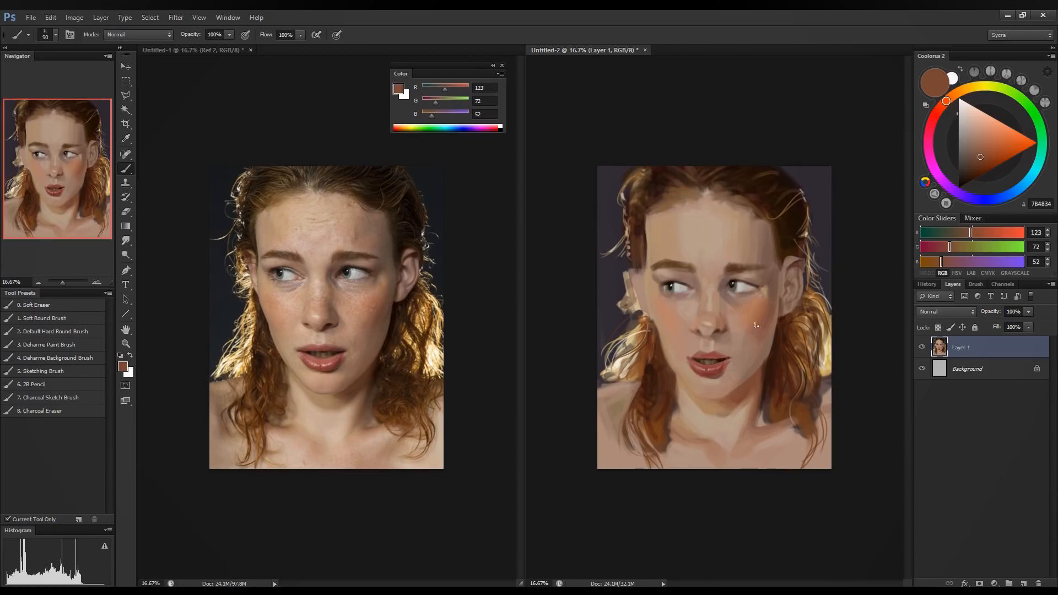
Mix a pinkish skin tone of RGB 175, 133, 124 and lighten the area beneath the right-hand eye.
left_click(752, 302, "alt")
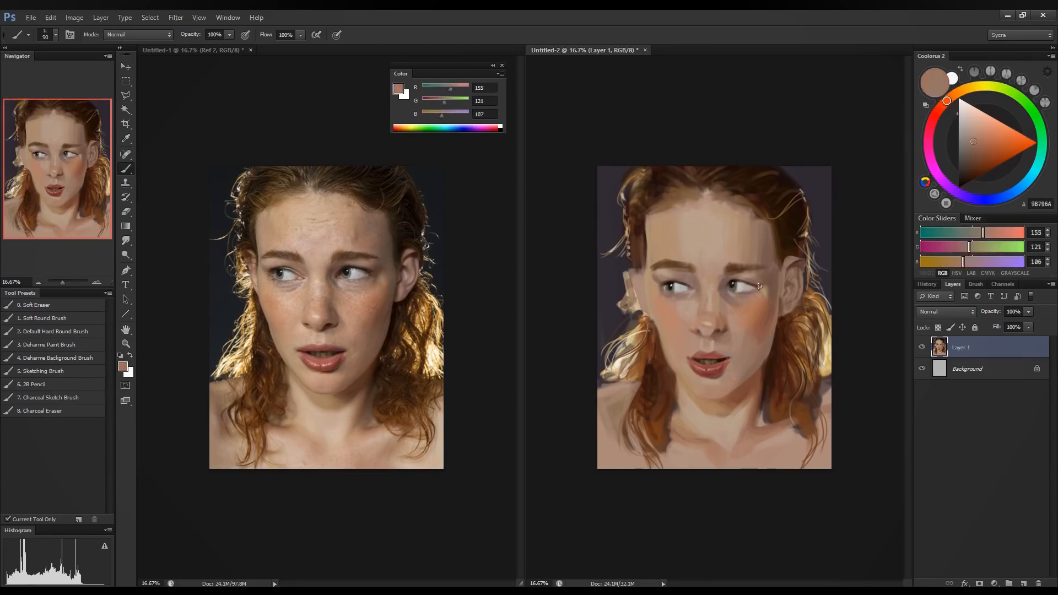
left_click(991, 233)
left_click(974, 249)
left_click(969, 263)
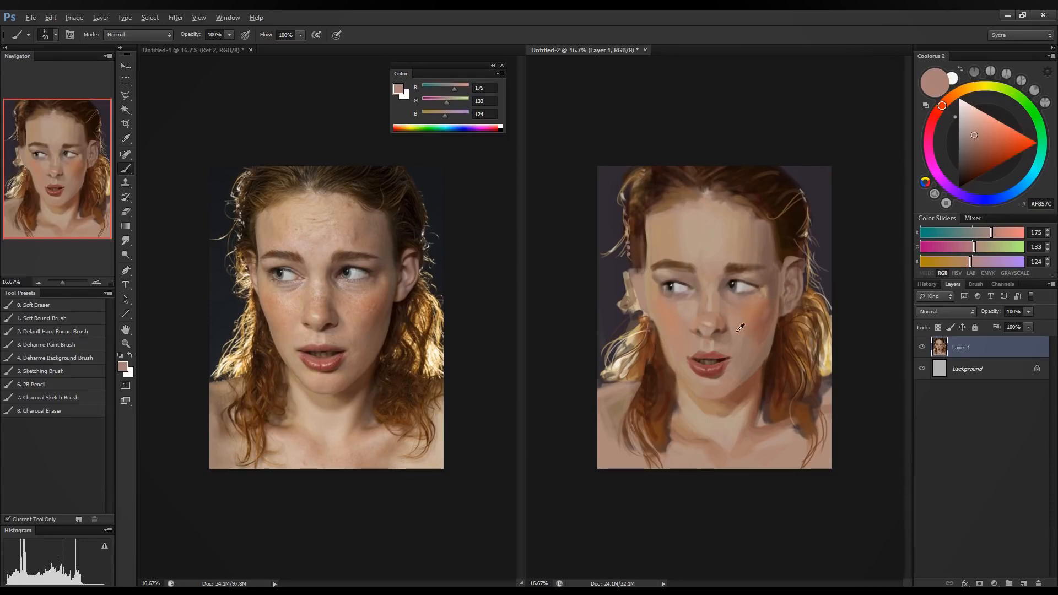
Blend the skin under the left-hand eye, the cheeks and the side of the nose with tones sampled from the face.
left_click(701, 306, "alt")
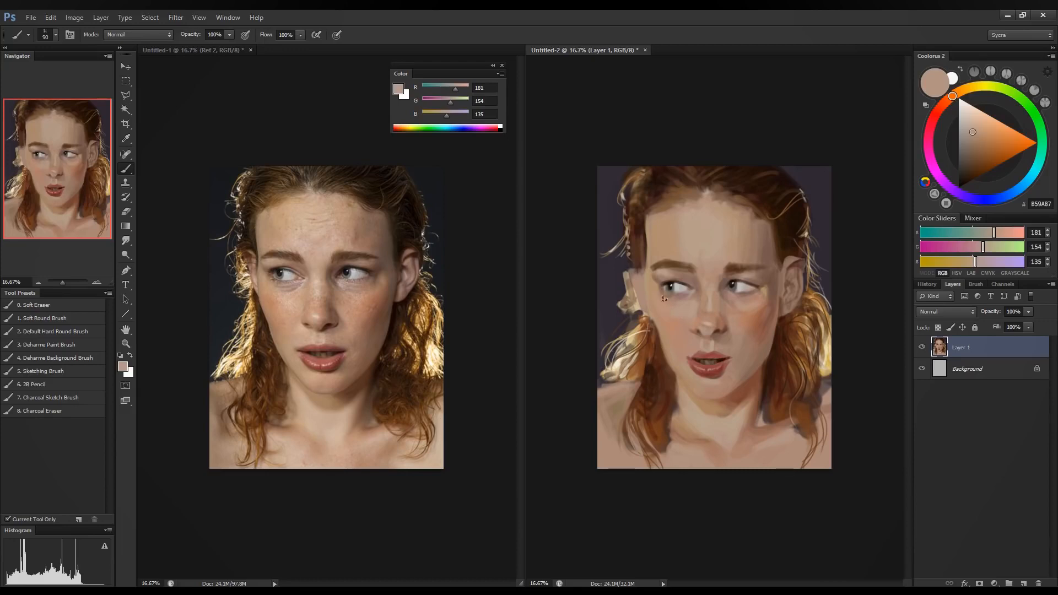
left_click(696, 300, "alt")
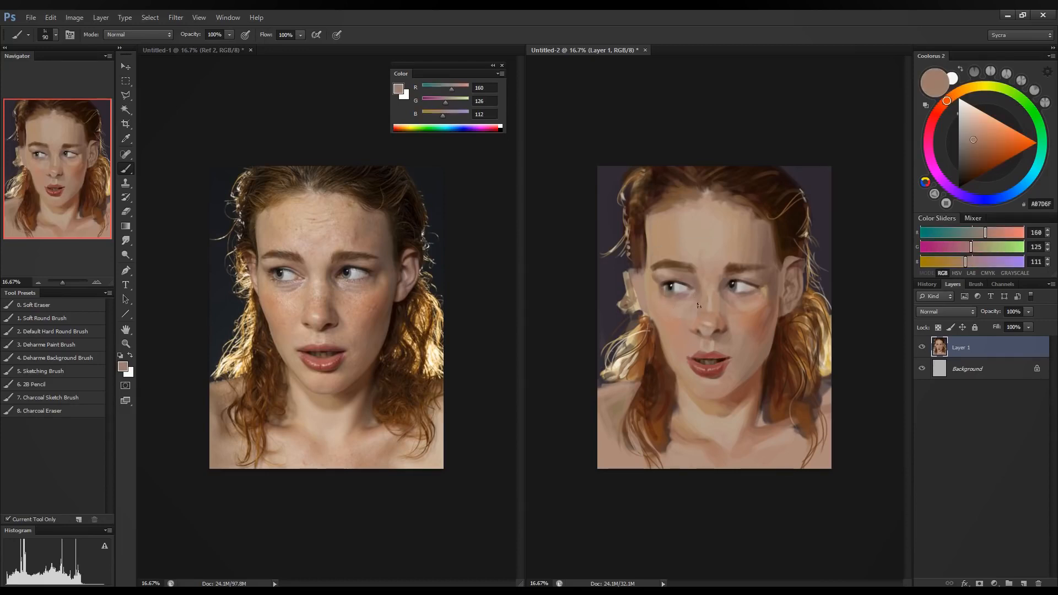
left_click(676, 327, "alt")
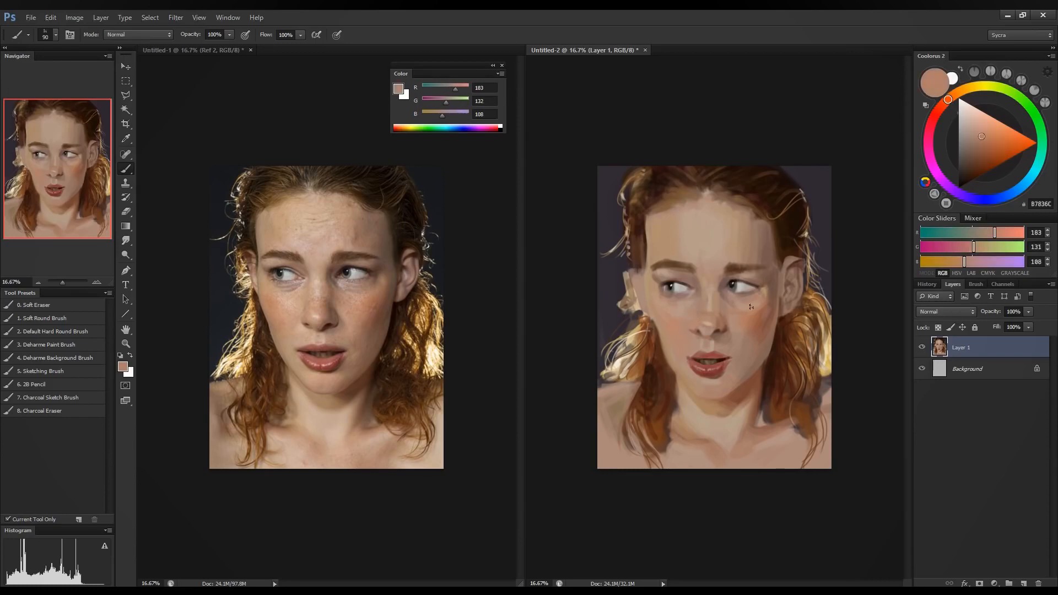
left_click(719, 317, "alt")
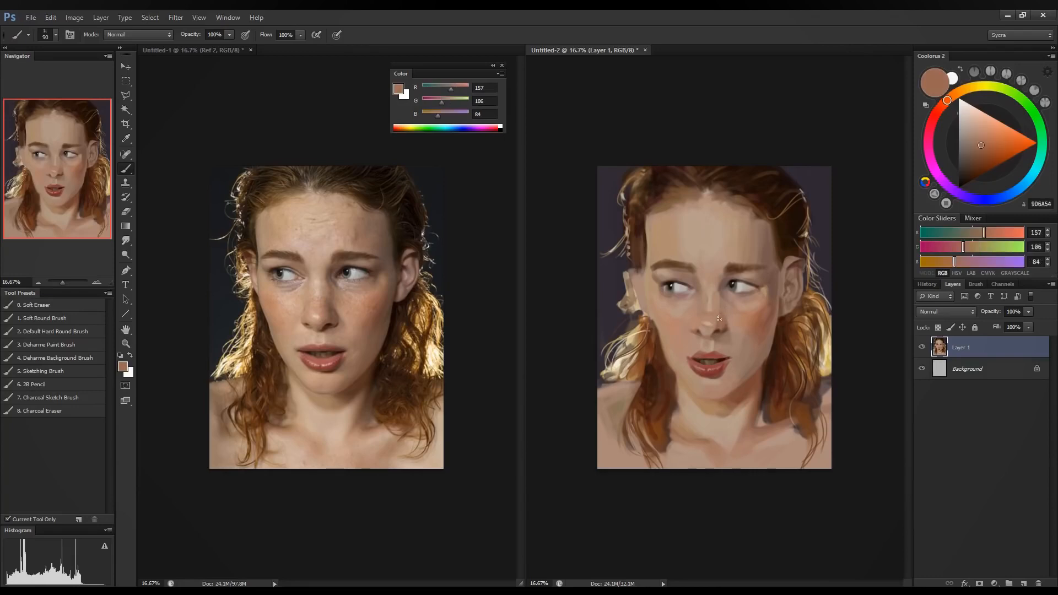
Smooth the right-hand cheek down toward the mouth and upper lip with reddish and neutral skin tones sampled nearby.
left_click(746, 330, "alt")
left_click(752, 316, "alt")
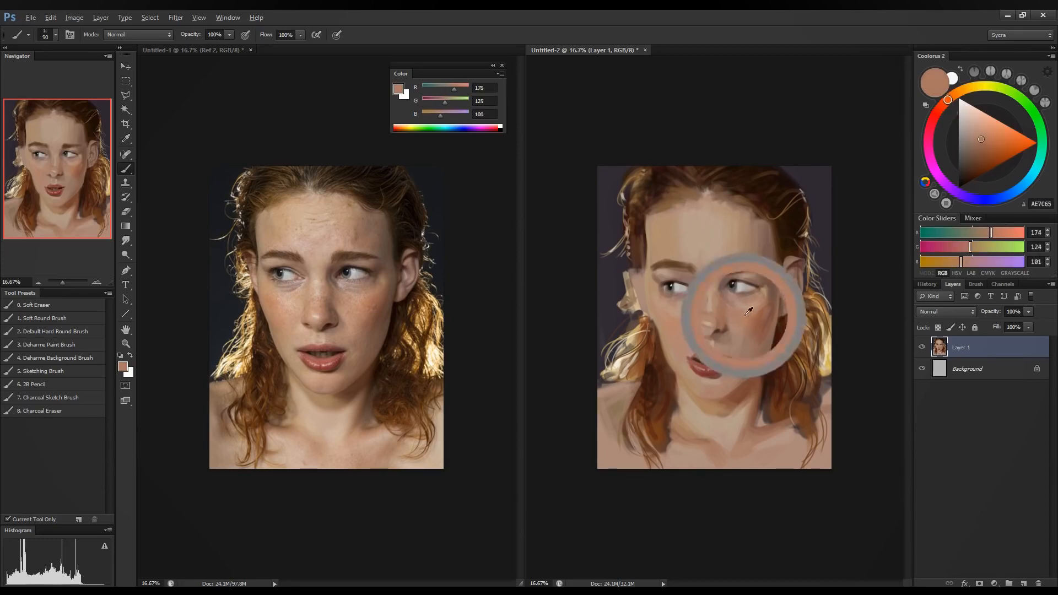
left_click(740, 326, "alt")
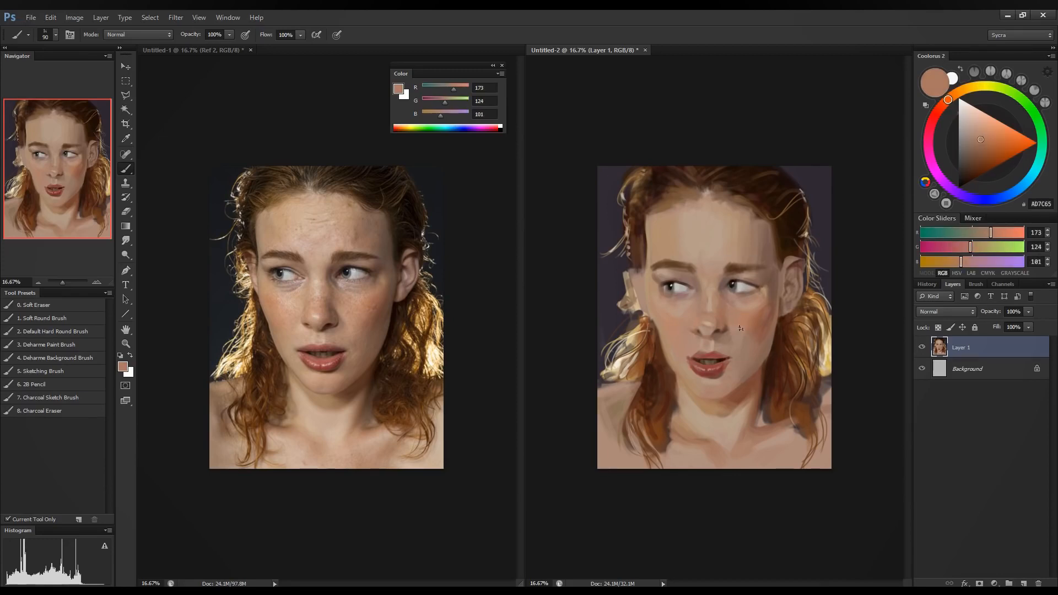
left_click(741, 330, "alt")
left_click(732, 352, "alt")
left_click(739, 333, "alt")
left_click(721, 343, "alt")
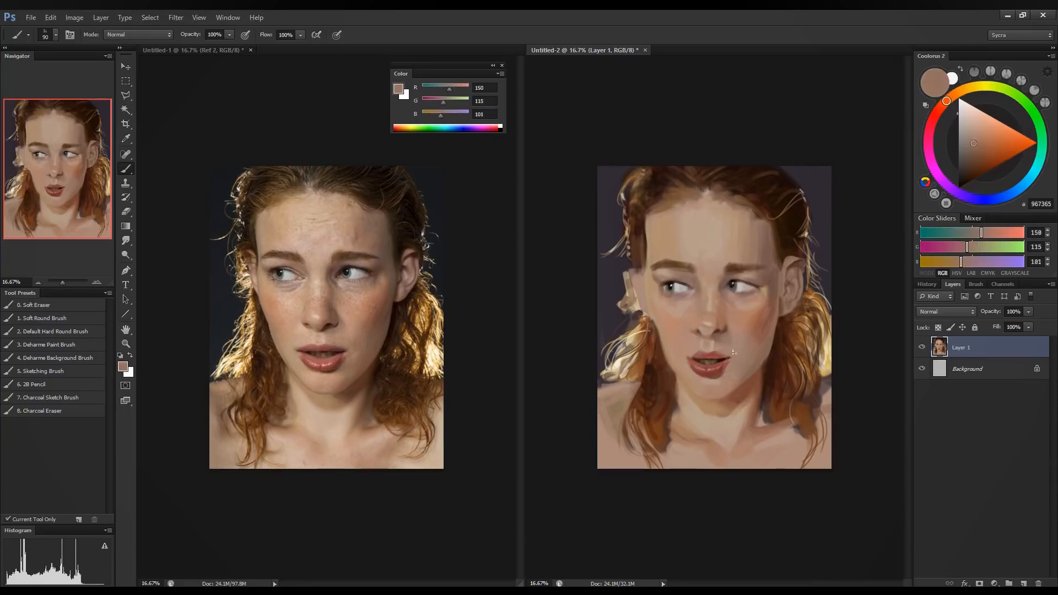
left_click(707, 345, "alt")
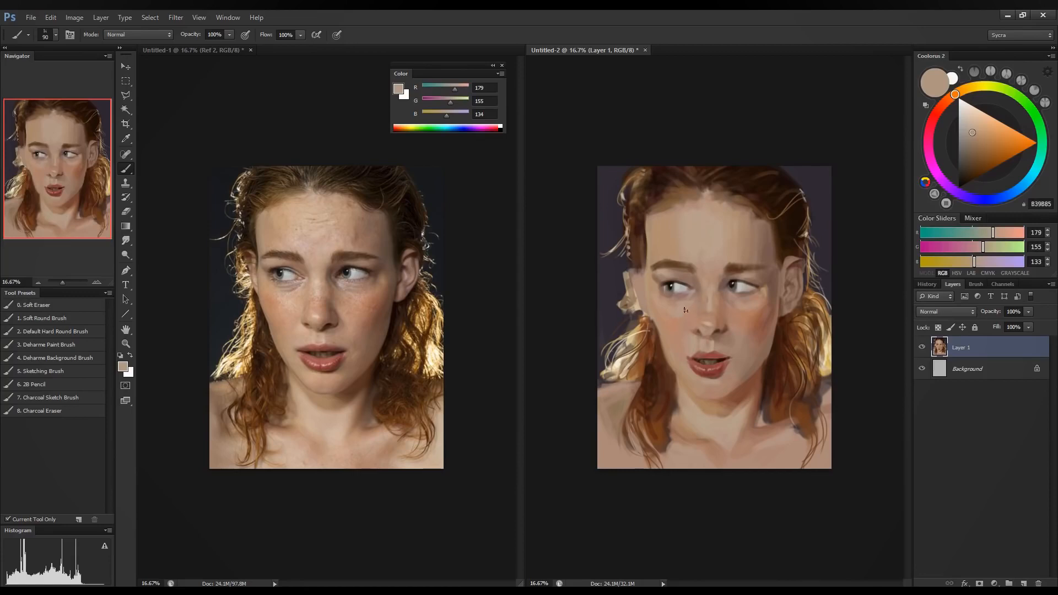
Mix pale skin tones of RGB 188, 165, 143 and 198, 174, 161 and lighten the forehead above the brows with brush size 50.
left_click(996, 235)
left_click(987, 248)
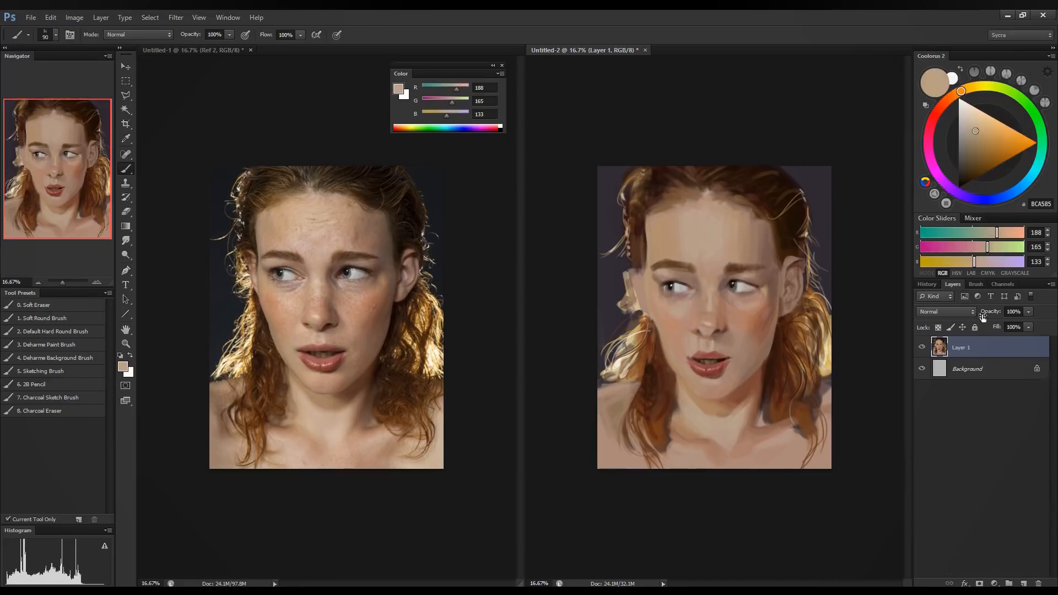
left_click(977, 263)
left_click(691, 254, "alt")
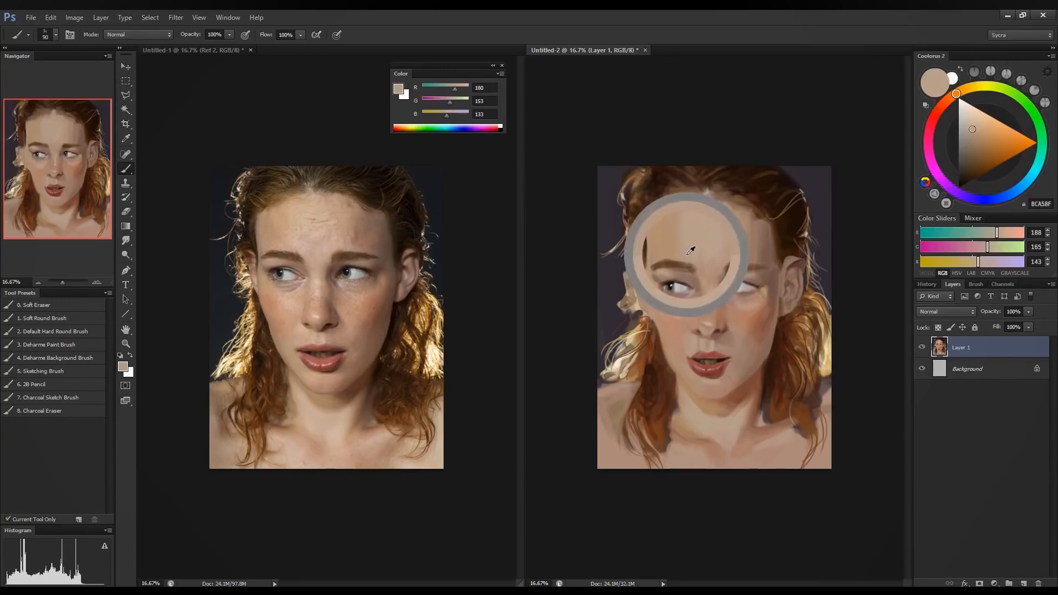
left_click(986, 262)
left_click(990, 247)
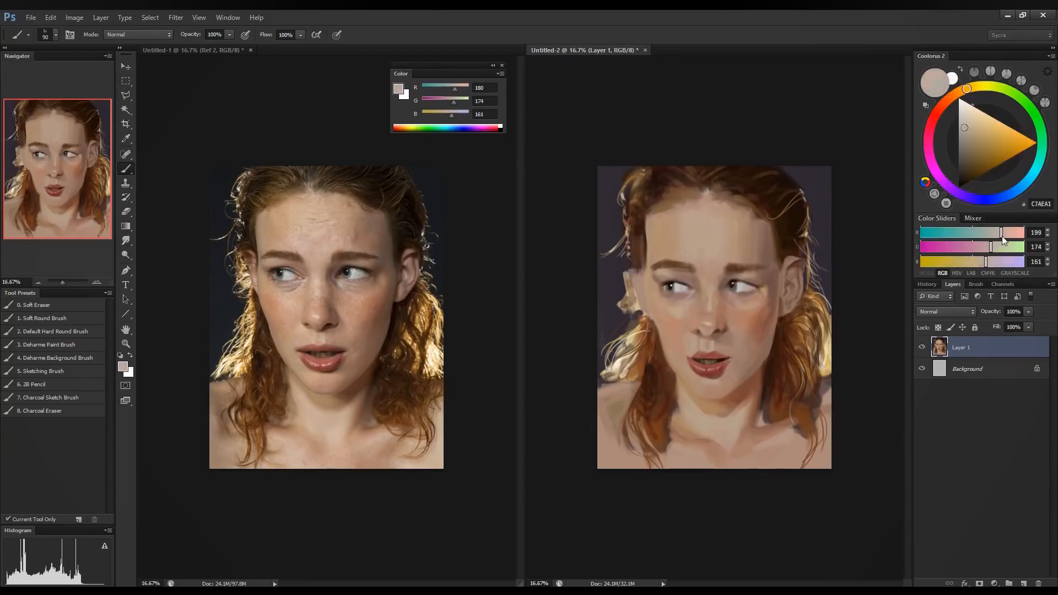
left_click(1001, 234)
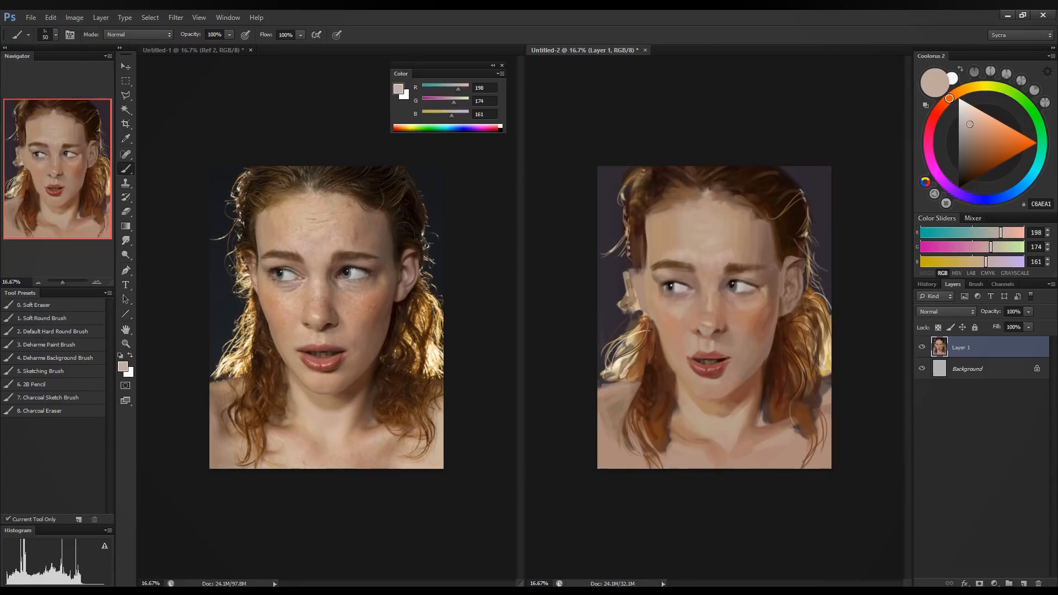
Refine the eye contours with sampled tones and darken the left-hand eye's upper lash line in near-black RGB 19, 8, 5.
left_click(757, 287, "alt")
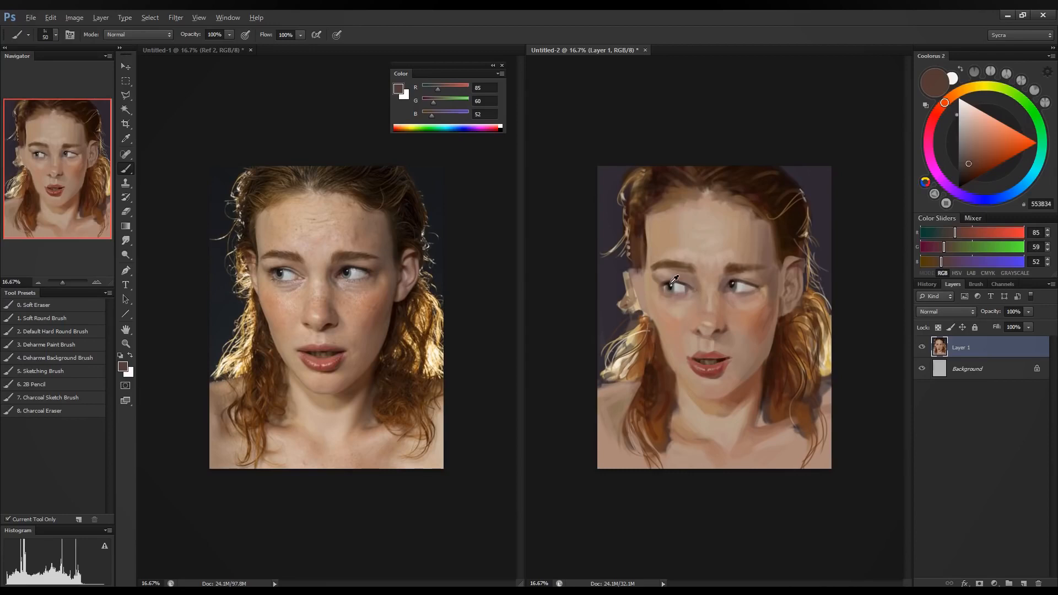
left_click(671, 281, "alt")
left_click_drag(662, 282, 677, 280)
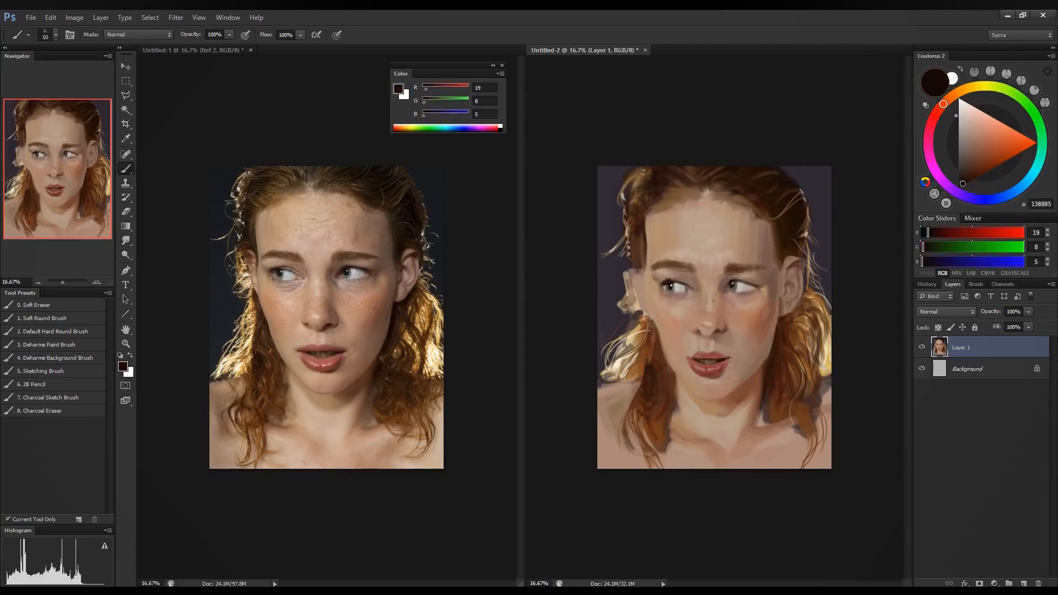
Reshape the left-hand eyebrow by alternating sampled brow browns with the skin tone of RGB 176, 142, 113.
left_click(669, 273, "alt")
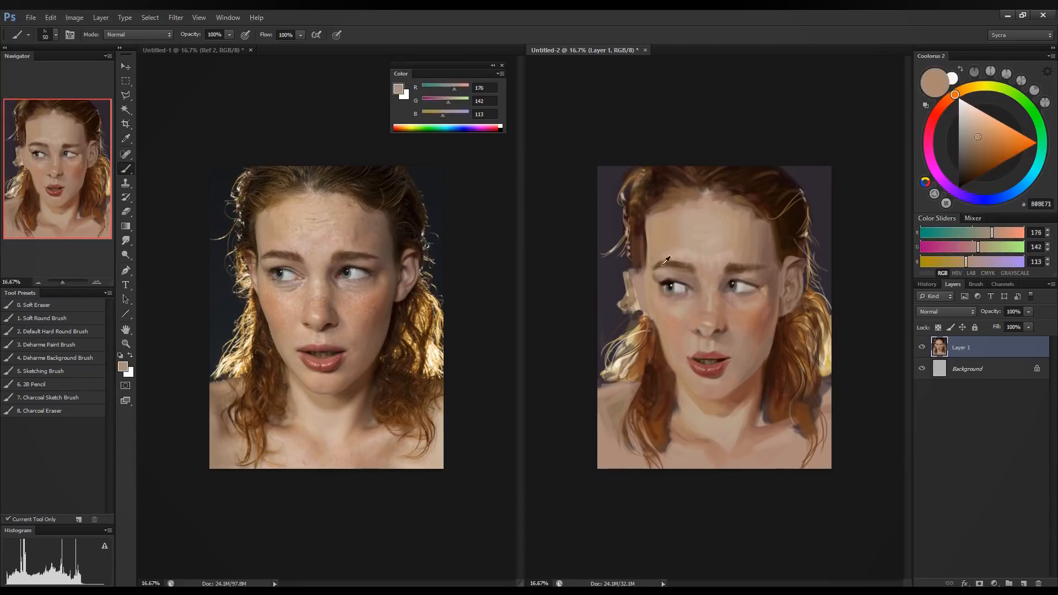
left_click(655, 263, "alt")
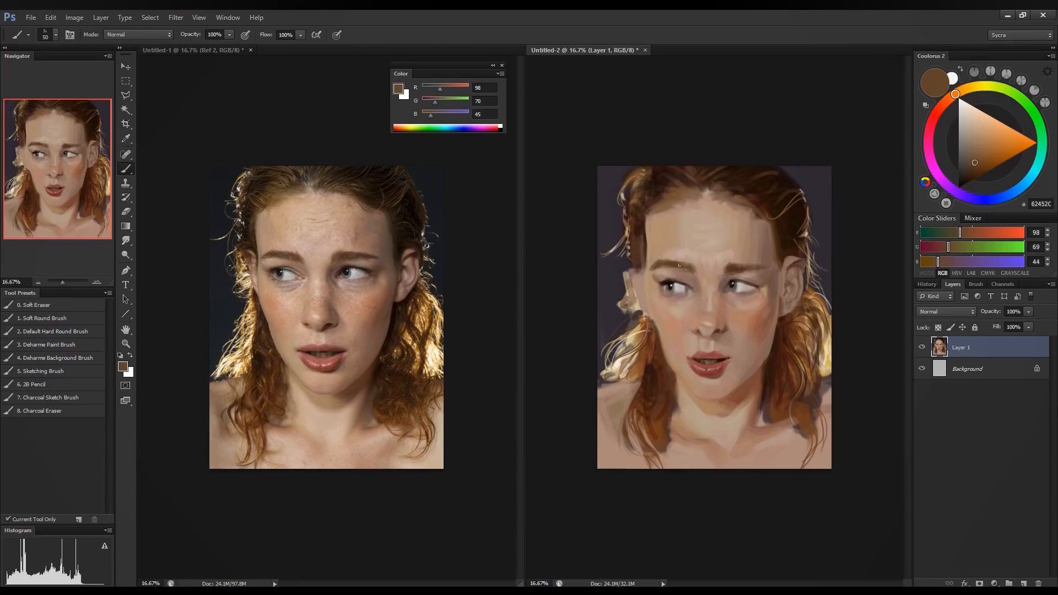
left_click(659, 253, "alt")
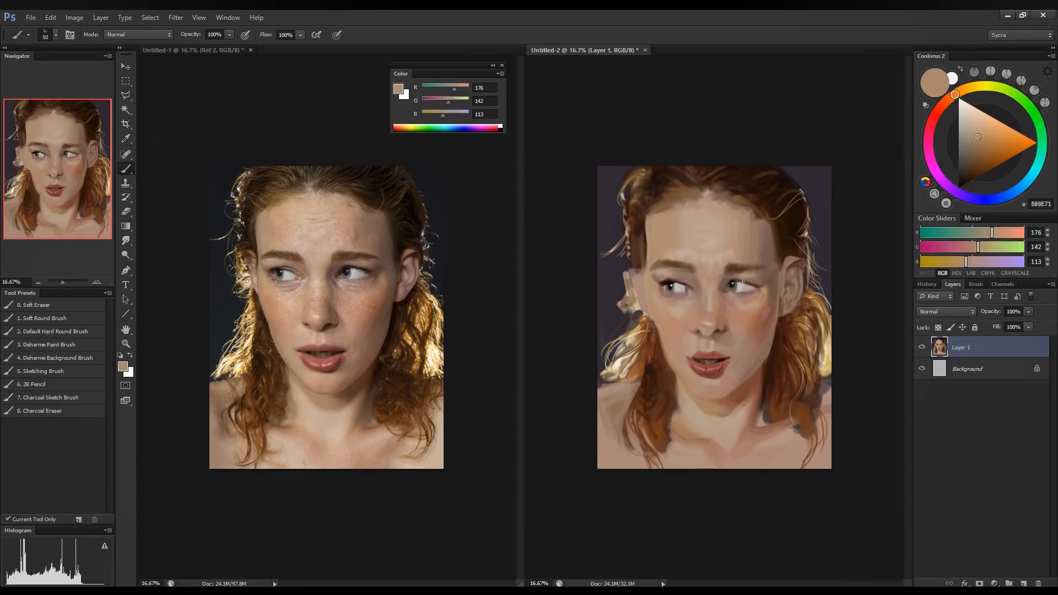
left_click(684, 266, "alt")
left_click(675, 264, "alt")
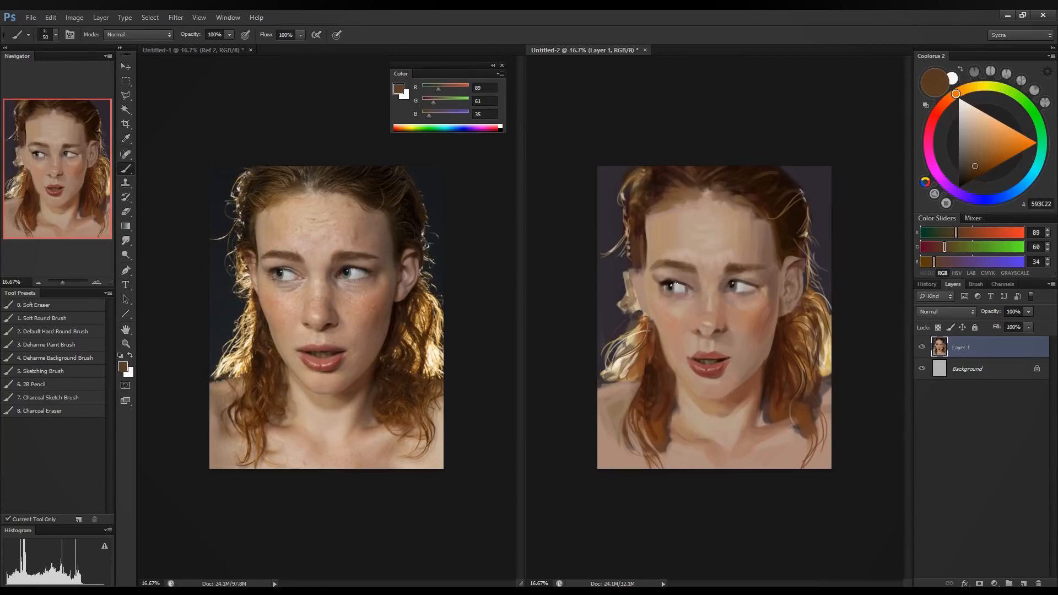
Reduce the brush to size 35, deepen both eyes' lash lines in near-black RGB 20, 9, 6, and sample a light forehead tone.
left_click(674, 279, "alt")
key("bracketleft")
key("bracketleft")
key("bracketleft")
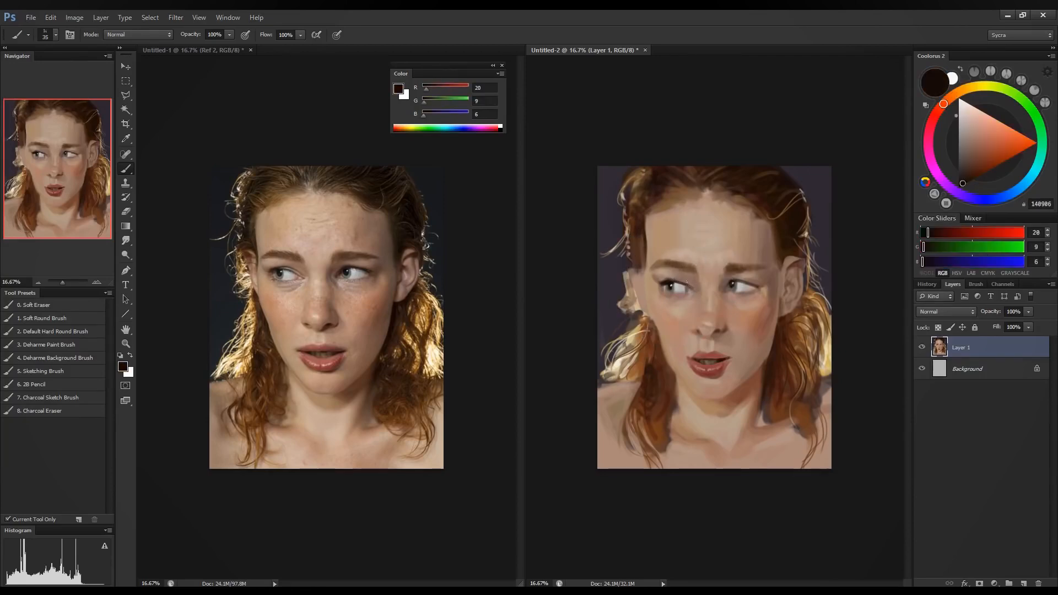
left_click_drag(668, 280, 688, 283)
left_click_drag(722, 285, 733, 280)
left_click(698, 255, "alt")
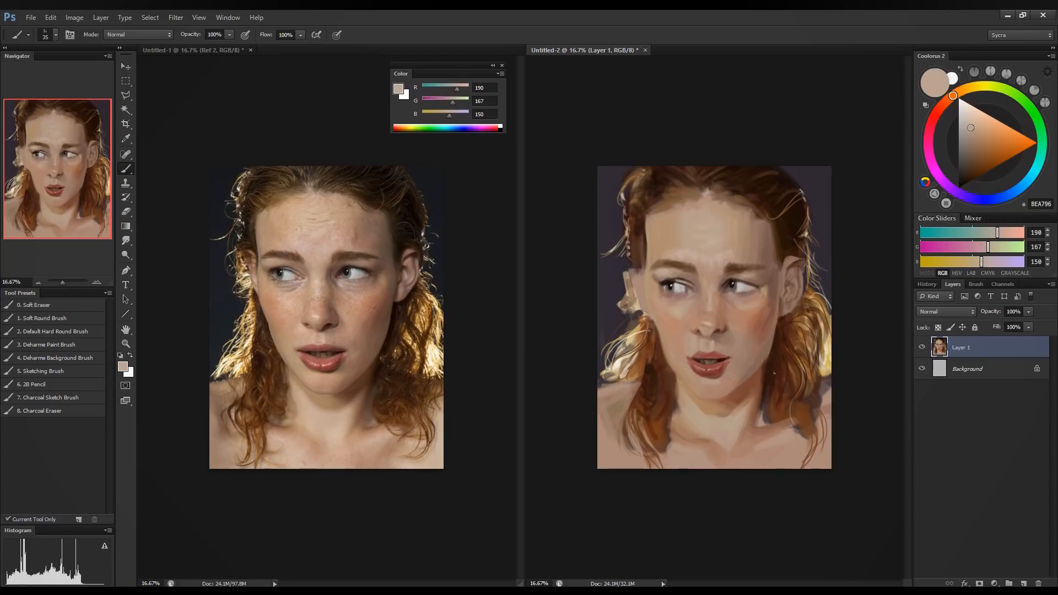
Darken the face edge beside the left-hand eye with the hairline brown of RGB 95, 62, 51, and sample the adjacent skin tone.
left_click(644, 292, "alt")
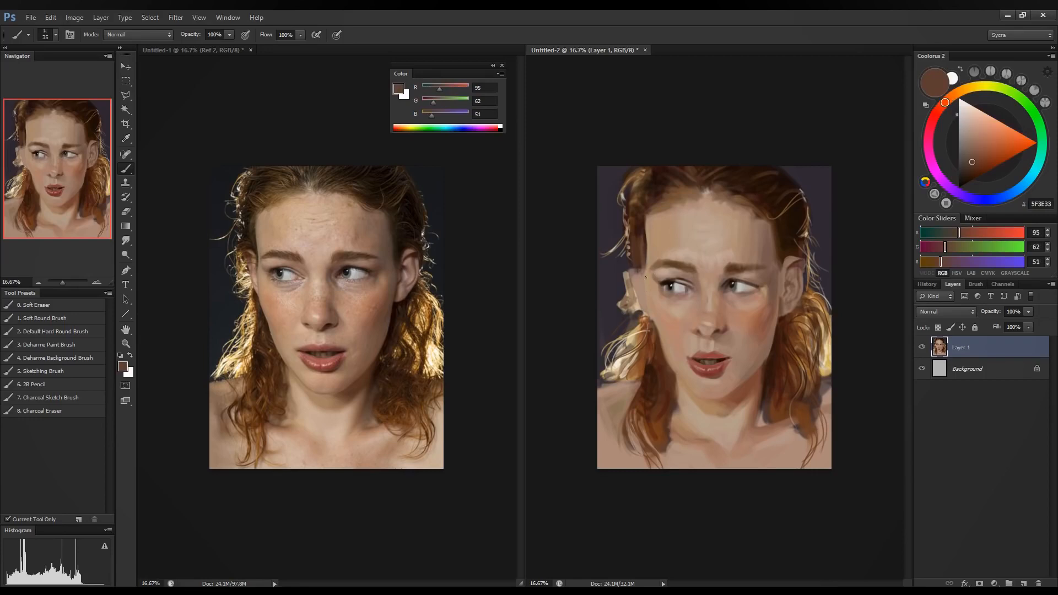
left_click_drag(643, 287, 644, 268)
left_click(637, 300, "alt")
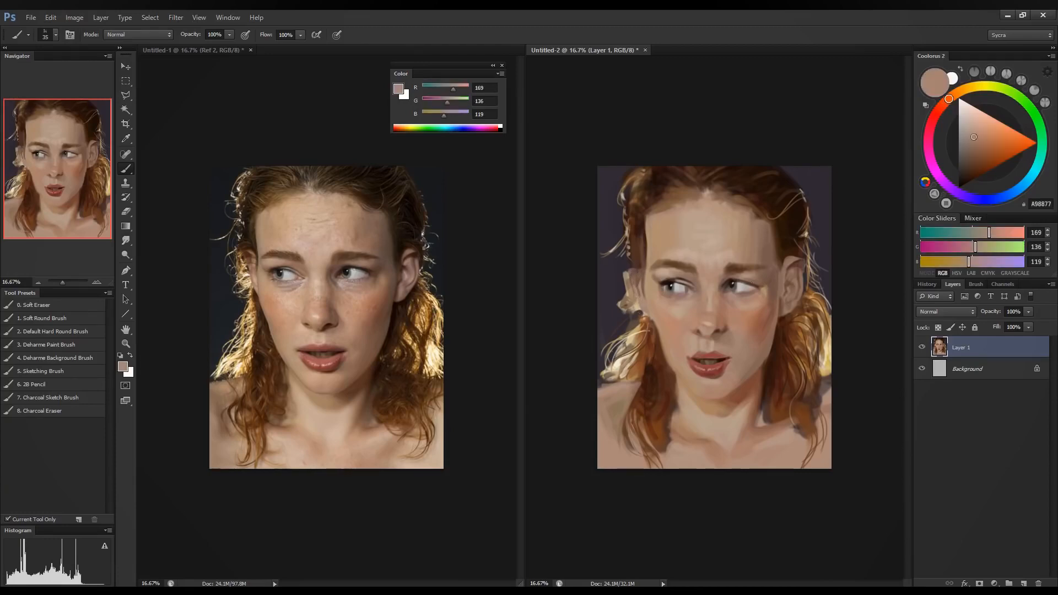
Refine the nostrils and nose wings with sampled browns of RGB 99, 61, 48 and 141, 98, 81.
left_click(696, 329, "alt")
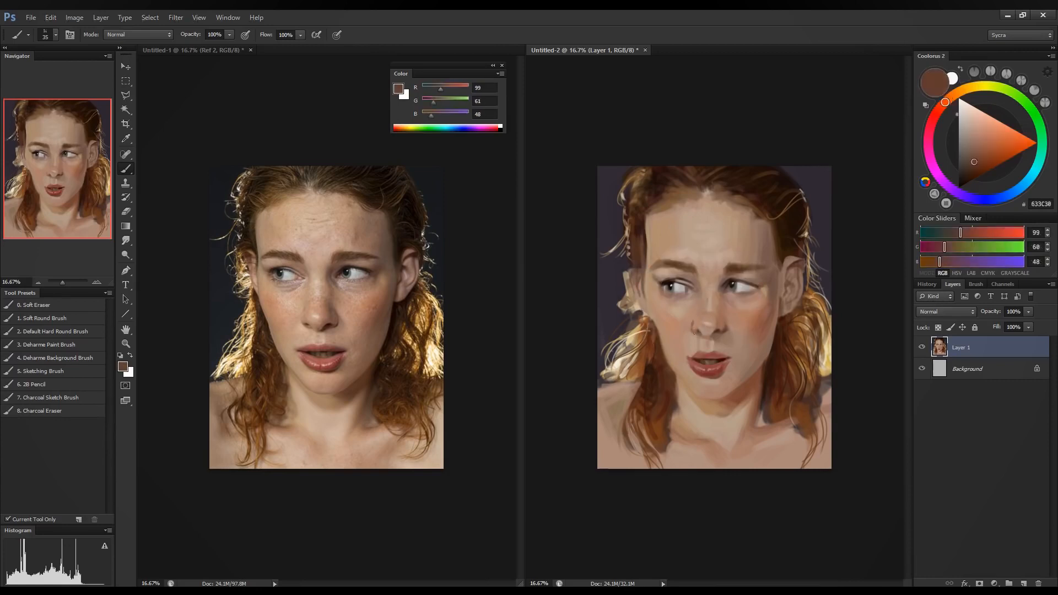
left_click(698, 320, "alt")
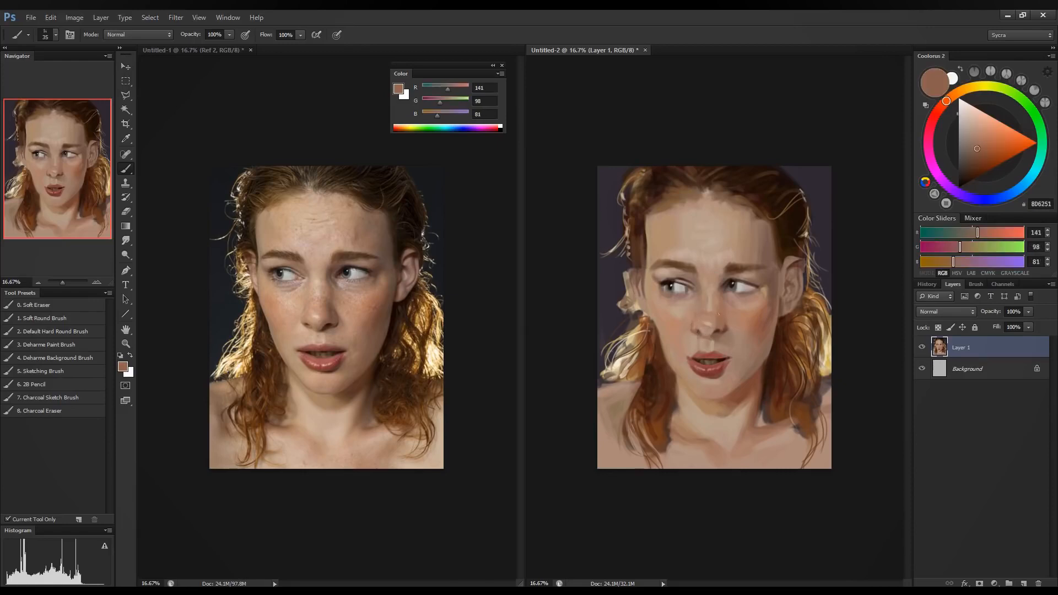
left_click(724, 327, "alt")
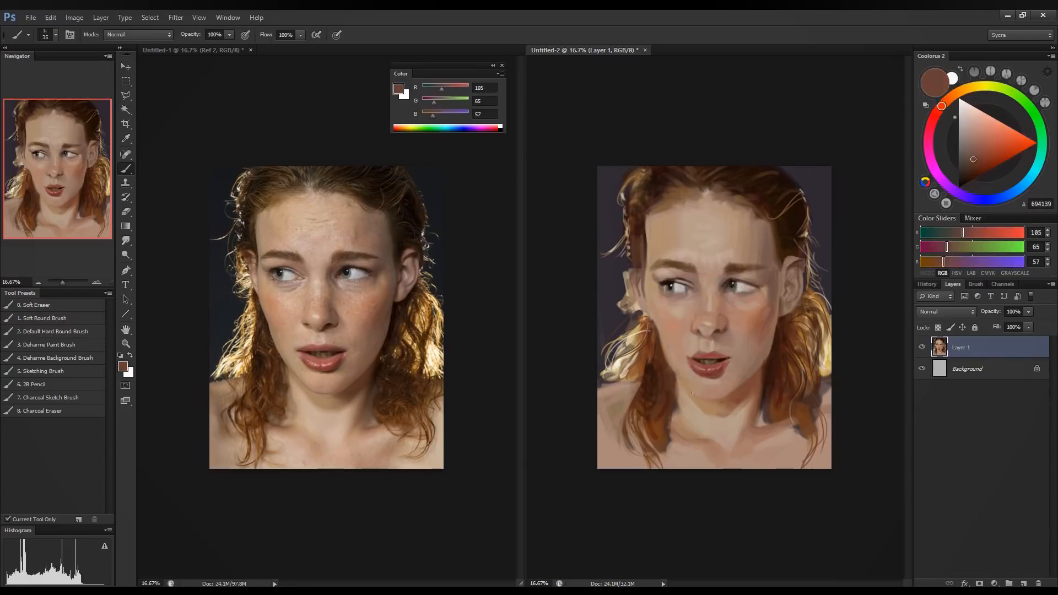
Refine the upper lip and mouth corners with sampled lip reds of RGB 145, 72, 70 and 148, 85, 79 and surrounding skin tones.
left_click(699, 356, "alt")
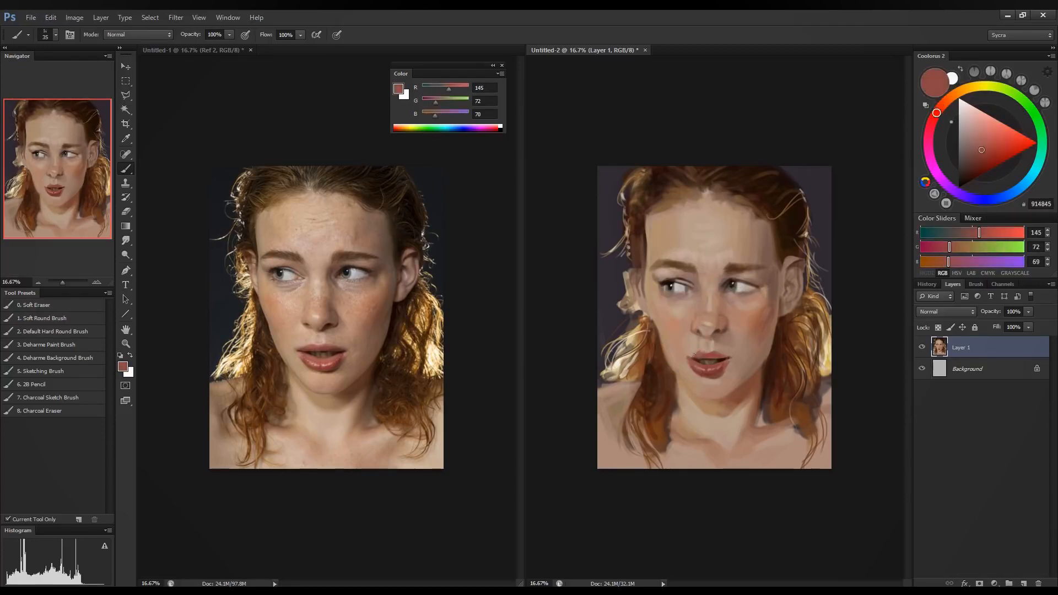
left_click(686, 356, "alt")
left_click(692, 357, "alt")
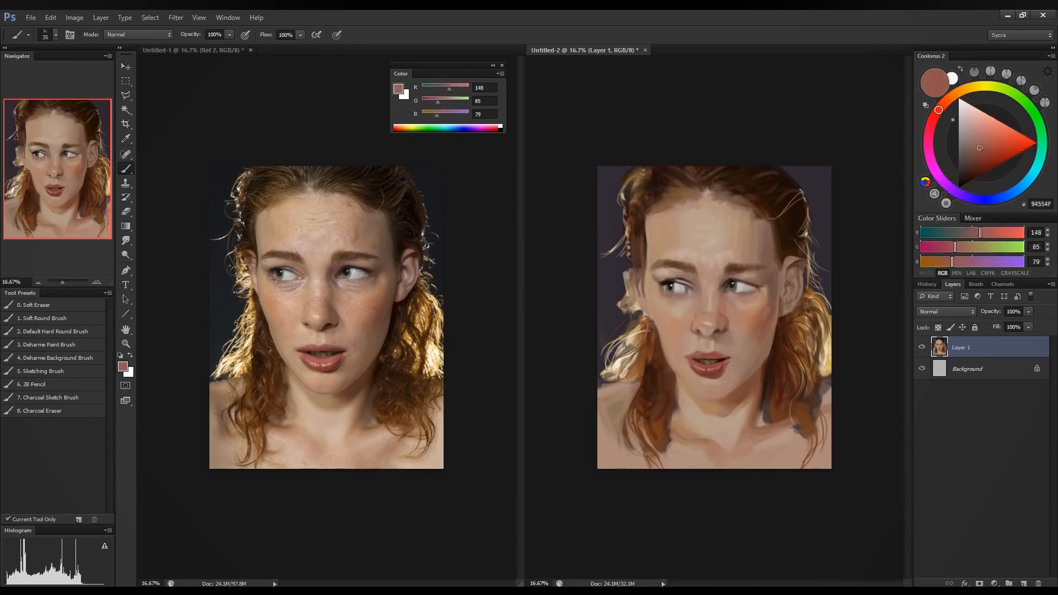
left_click(695, 358, "alt")
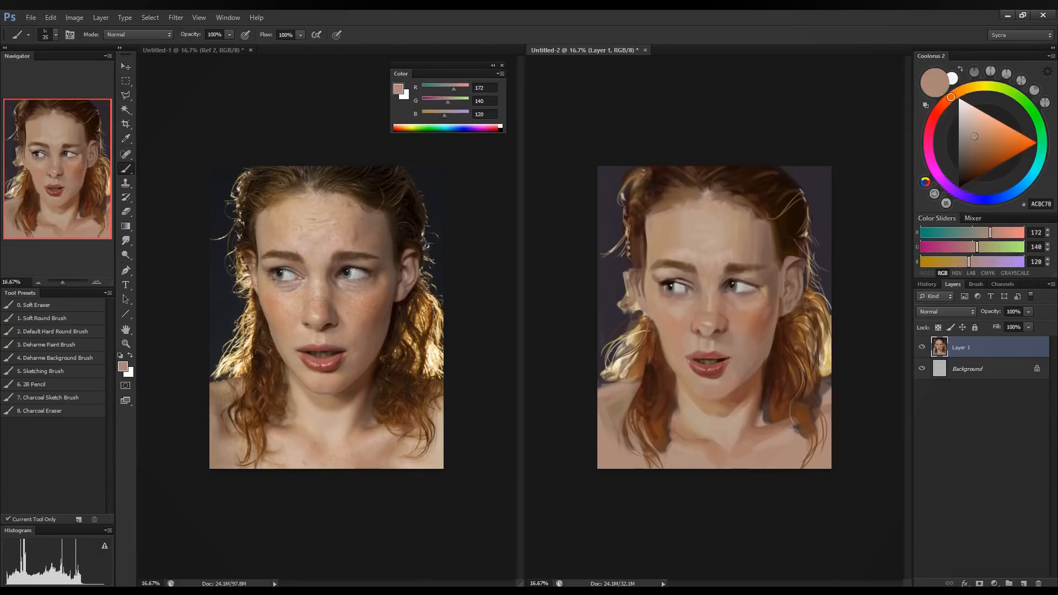
left_click(695, 358, "alt")
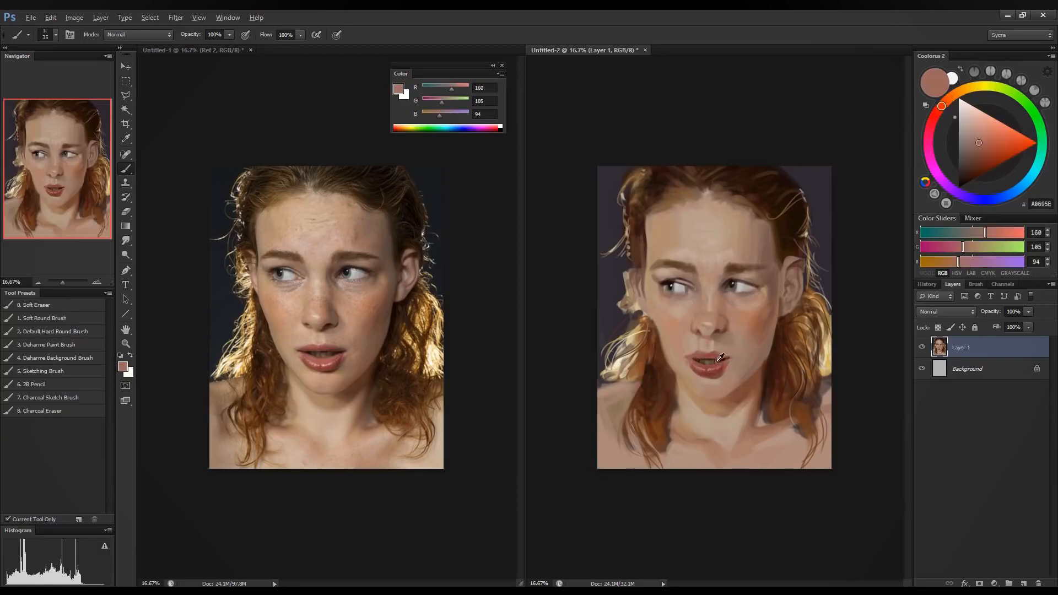
left_click(693, 358, "alt")
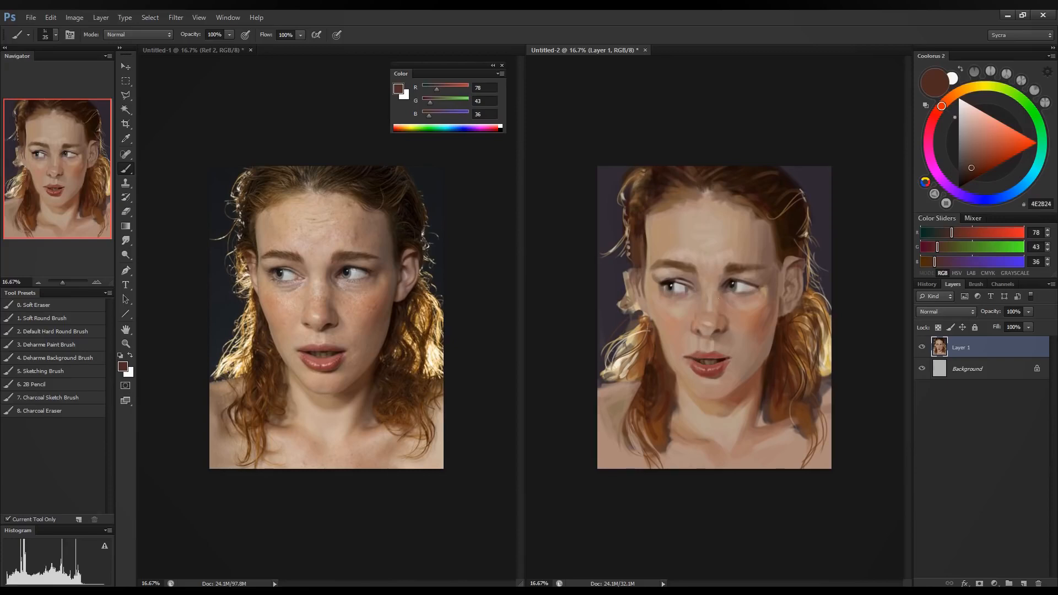
Soften the shading between the inner eye corner and nose bridge with sampled tones of RGB 144, 113, 98 and 175, 145, 124.
key("alt")
left_click(702, 283, "alt")
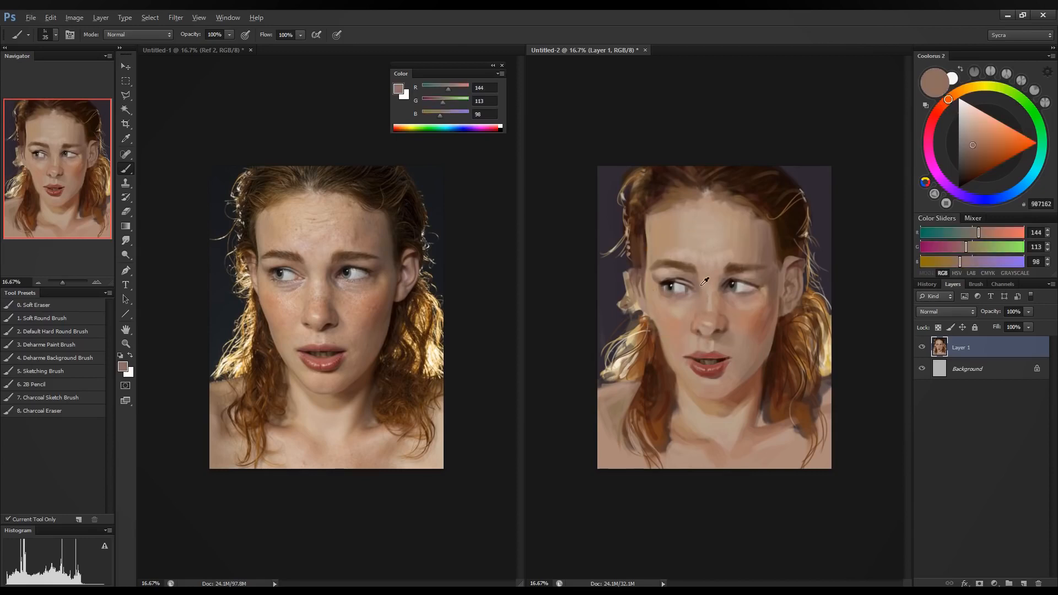
left_click(695, 281, "alt")
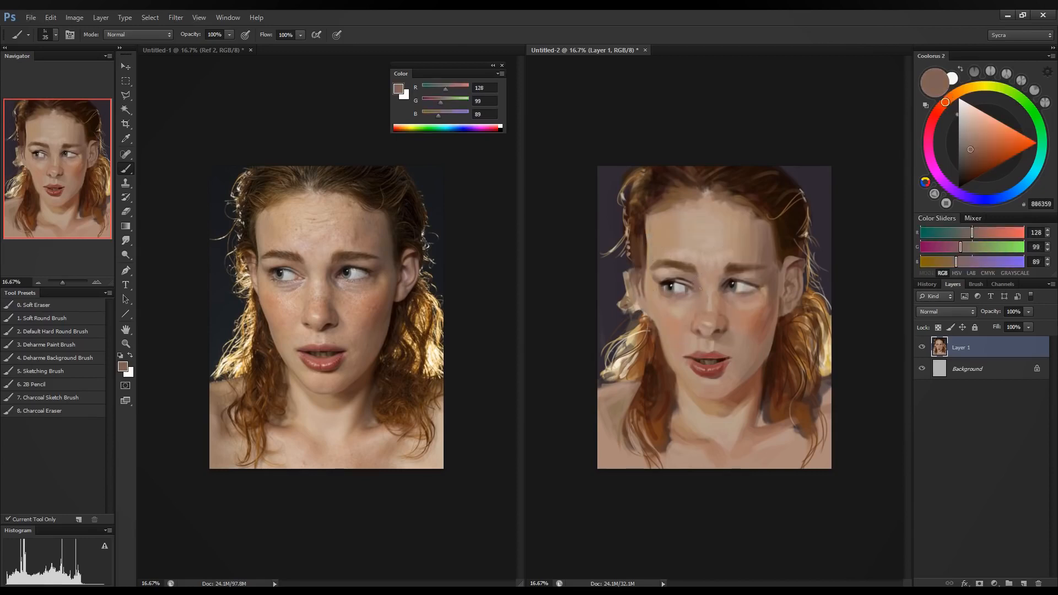
left_click(701, 285, "alt")
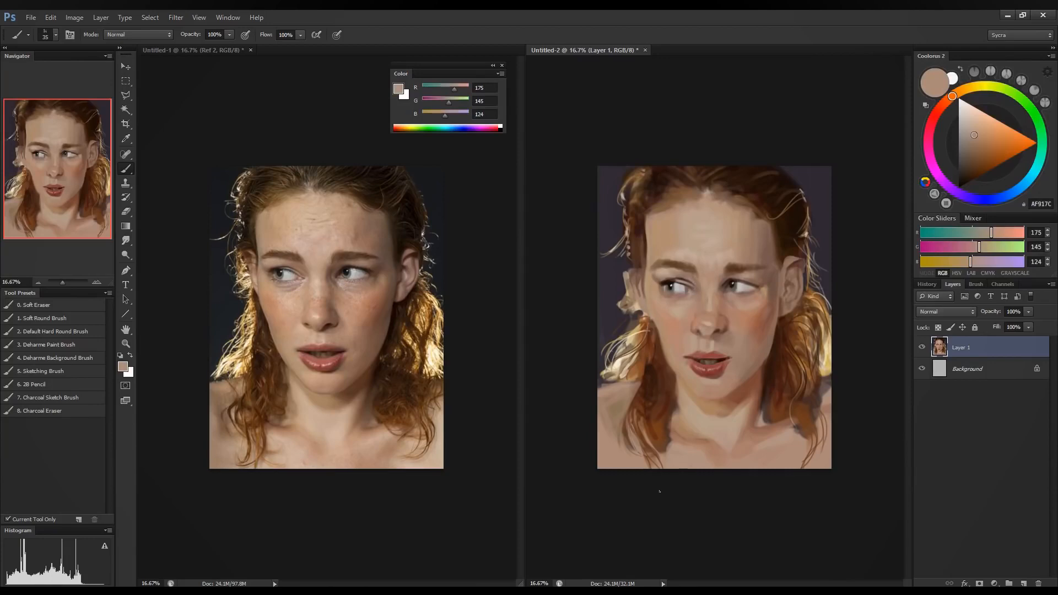
left_click(713, 249, "alt")
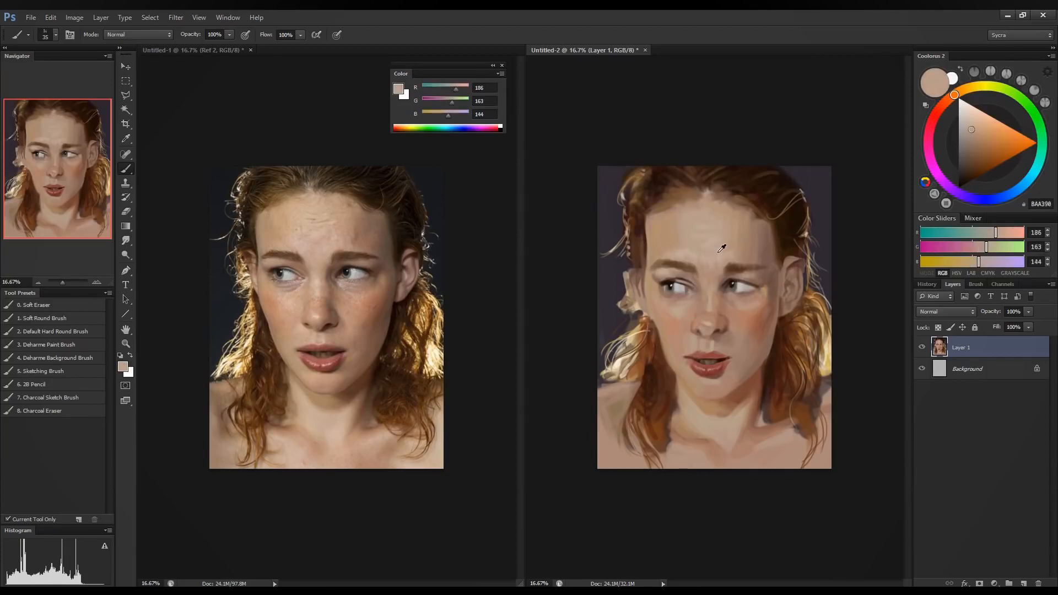
Enlarge the brush to size 70 and repaint the left-hand cheek edge and adjoining hair with sampled skin and dark brown tones.
key("bracketright")
left_click(673, 318, "alt")
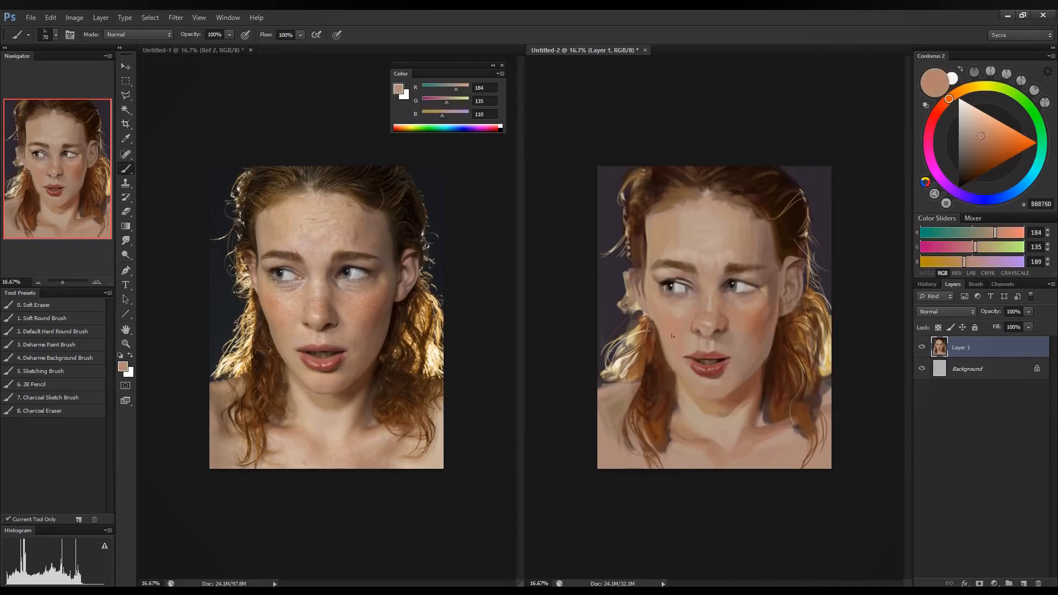
left_click(648, 332, "alt")
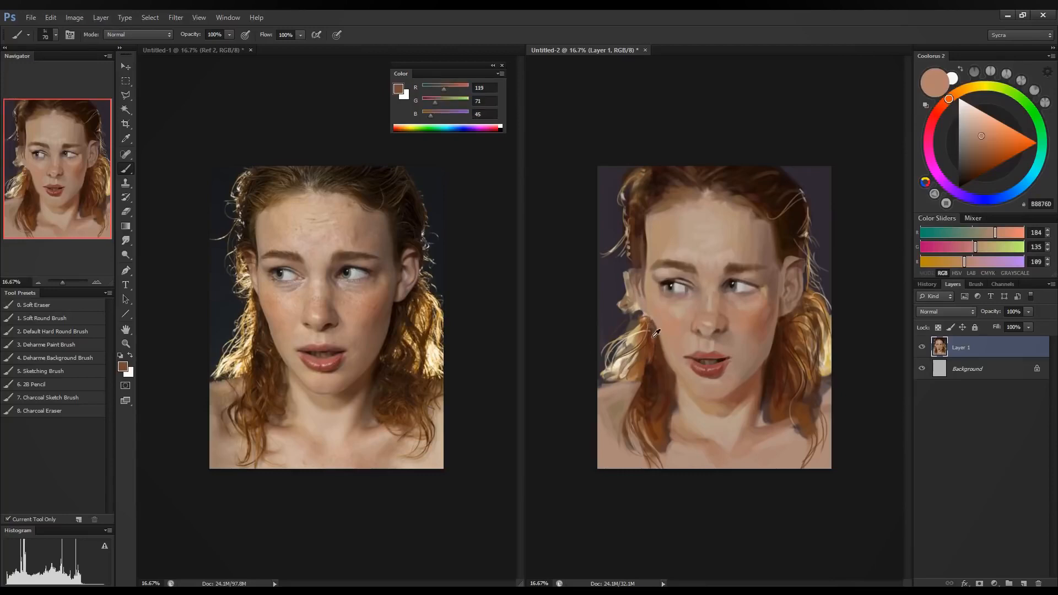
left_click_drag(639, 309, 648, 323)
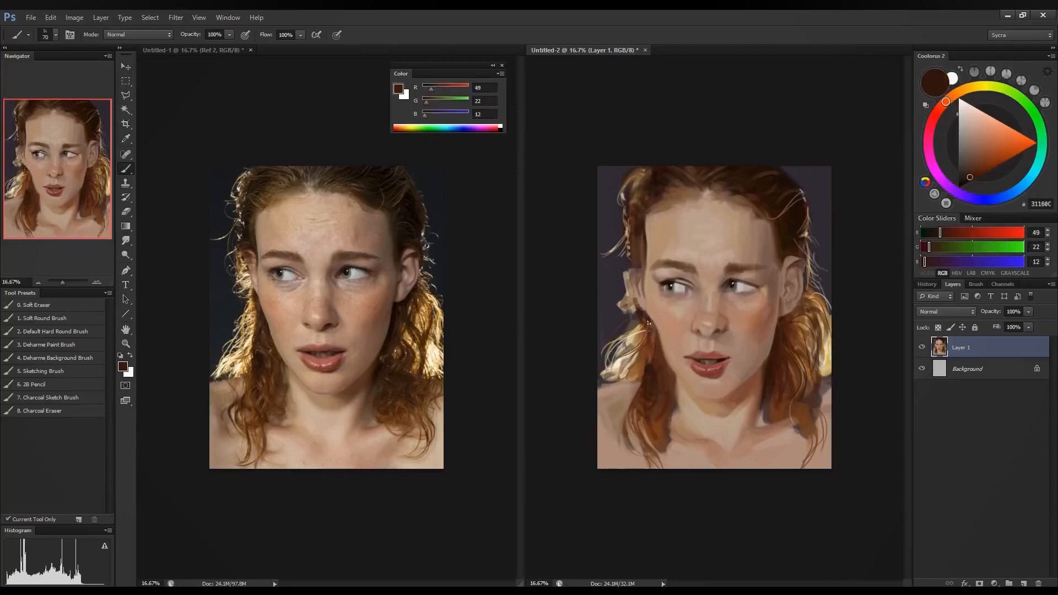
left_click(659, 356, "alt")
mouse_move(639, 346)
left_mouse_down()
mouse_move(632, 326)
mouse_move(626, 365)
left_mouse_up()
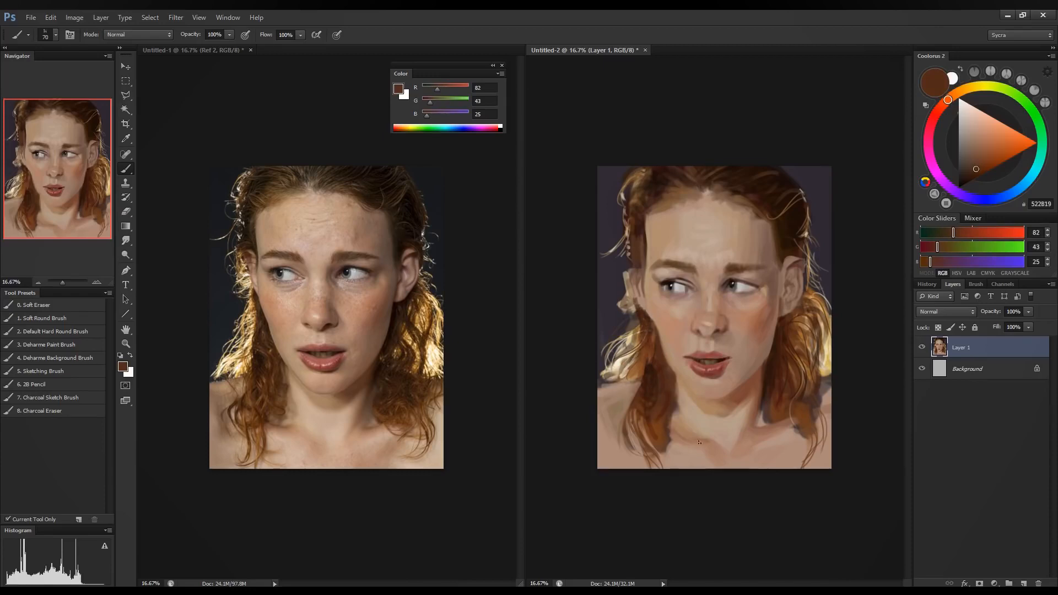
Blend the upper chest below the collarbones with sampled skin tones of RGB 169, 135, 111 and 178, 151, 132.
left_click(750, 414, "alt")
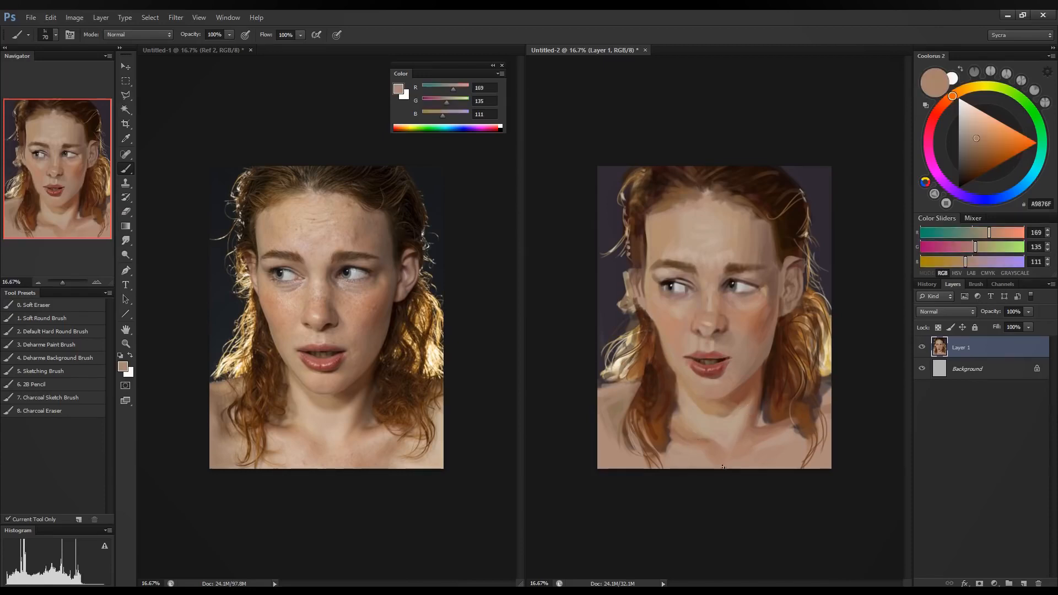
left_click_drag(745, 463, 746, 463)
left_click(732, 440, "alt")
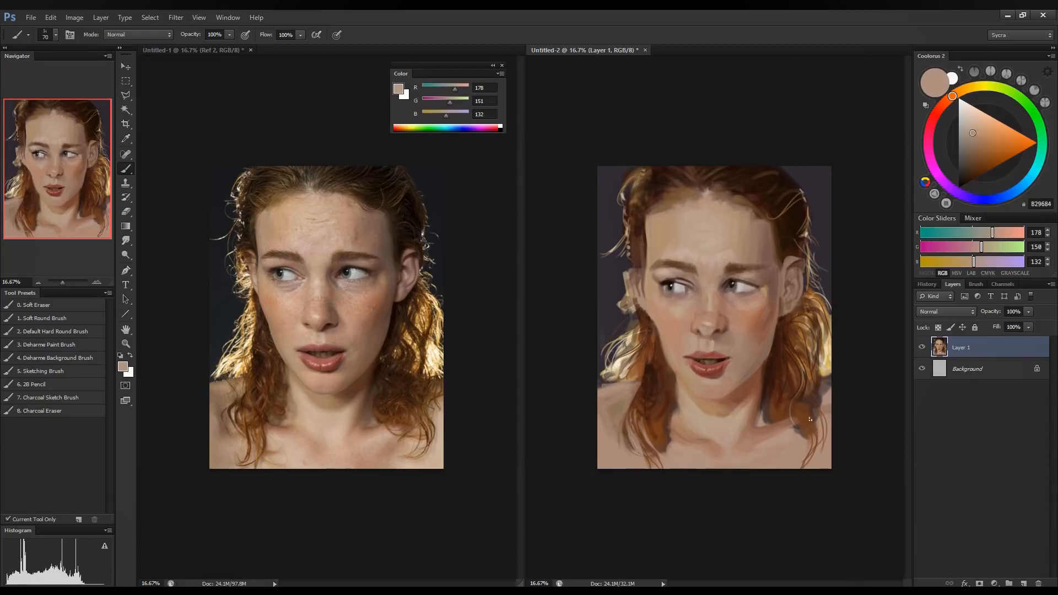
Rework the neck edge beside the right-hand hair, alternating sampled shadow browns with the skin tone of RGB 171, 138, 121.
left_click(764, 420, "alt")
left_click(725, 405, "alt")
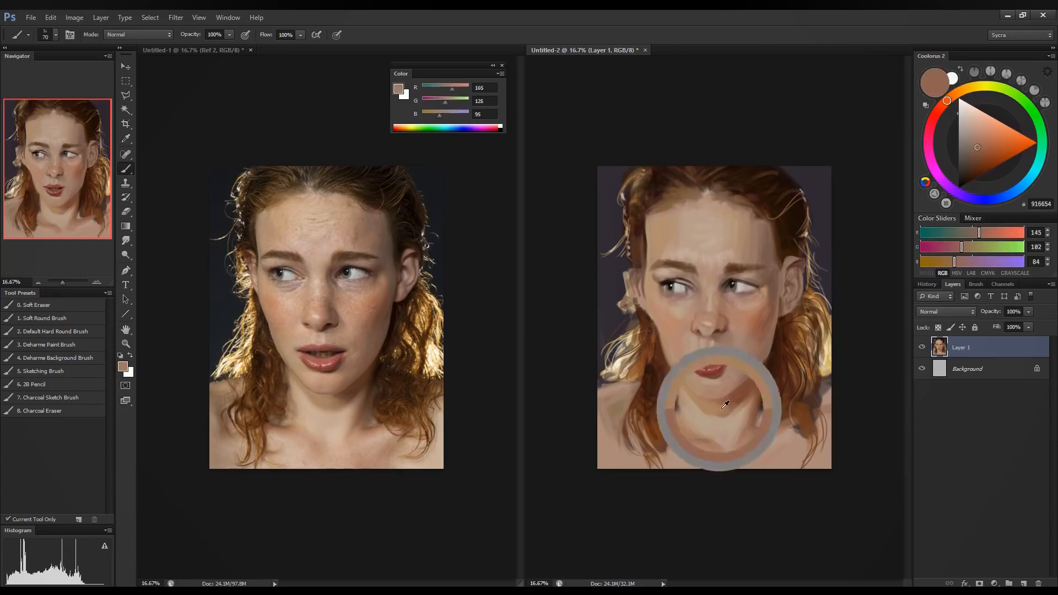
left_click(760, 417, "alt")
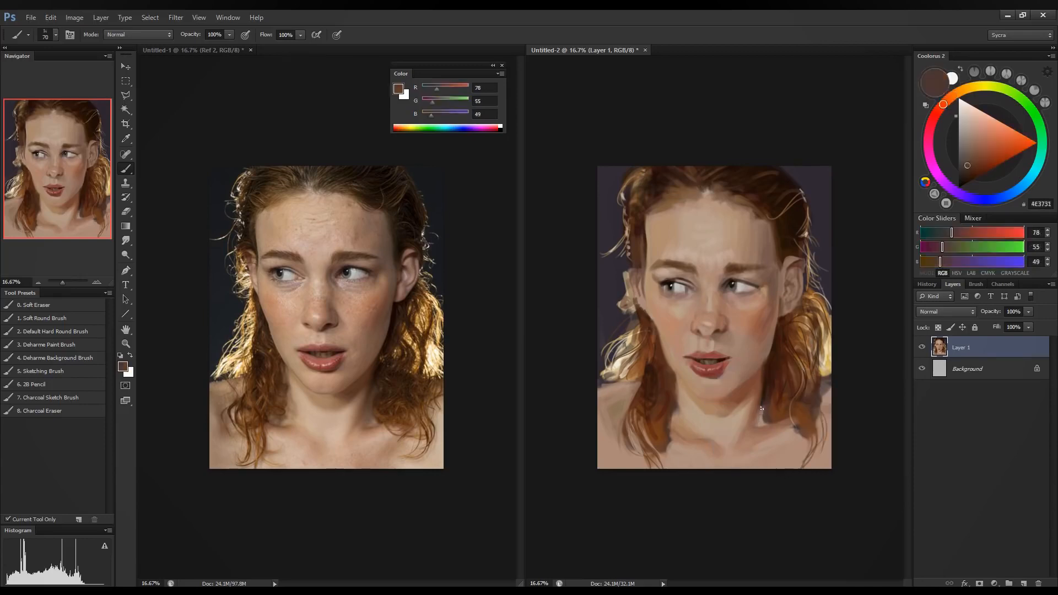
left_click(762, 408, "alt")
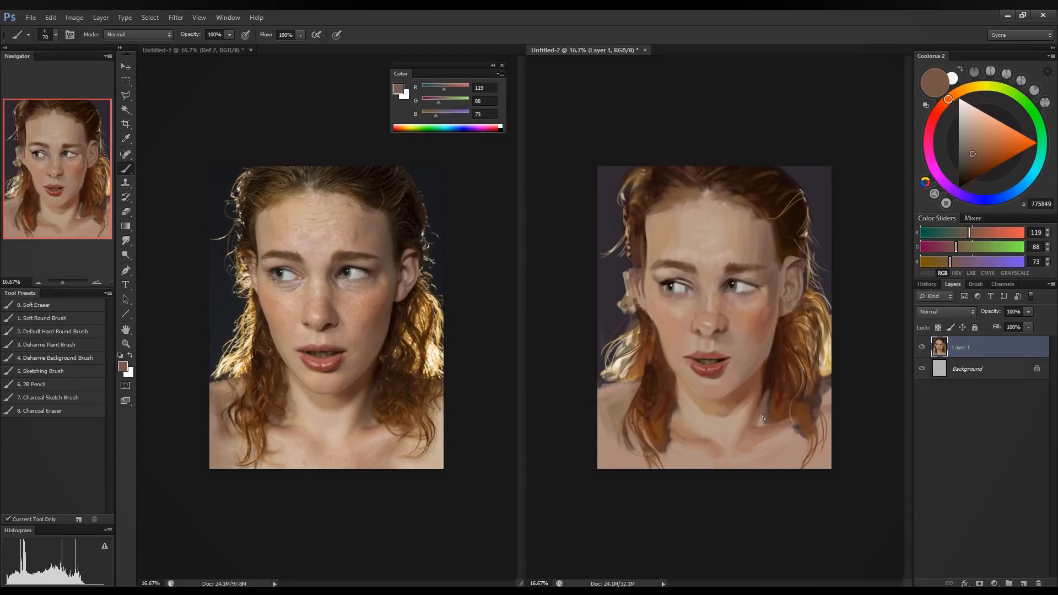
left_click(764, 419, "alt")
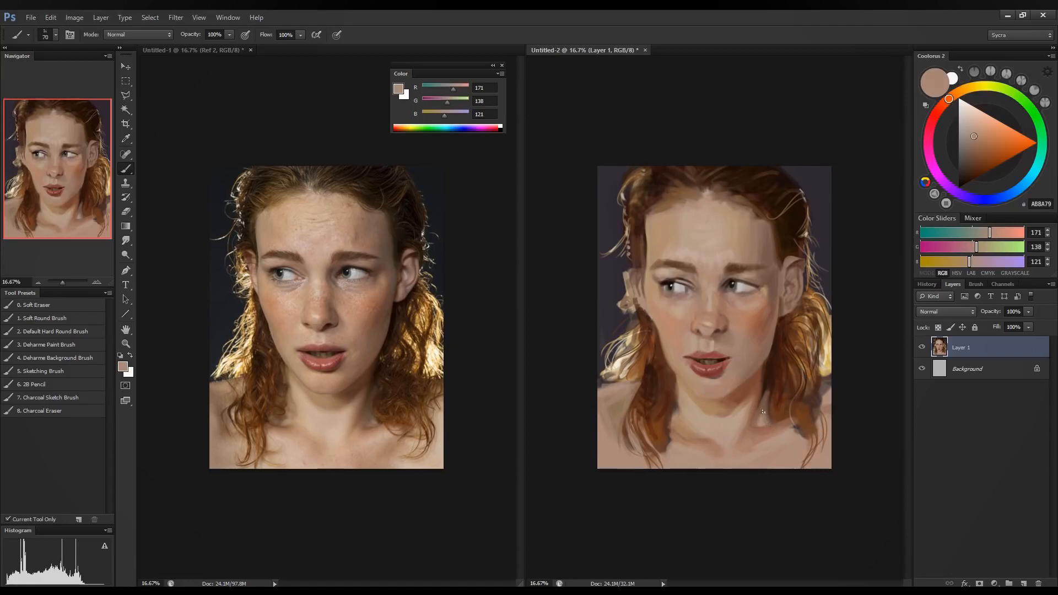
left_click(746, 445, "alt")
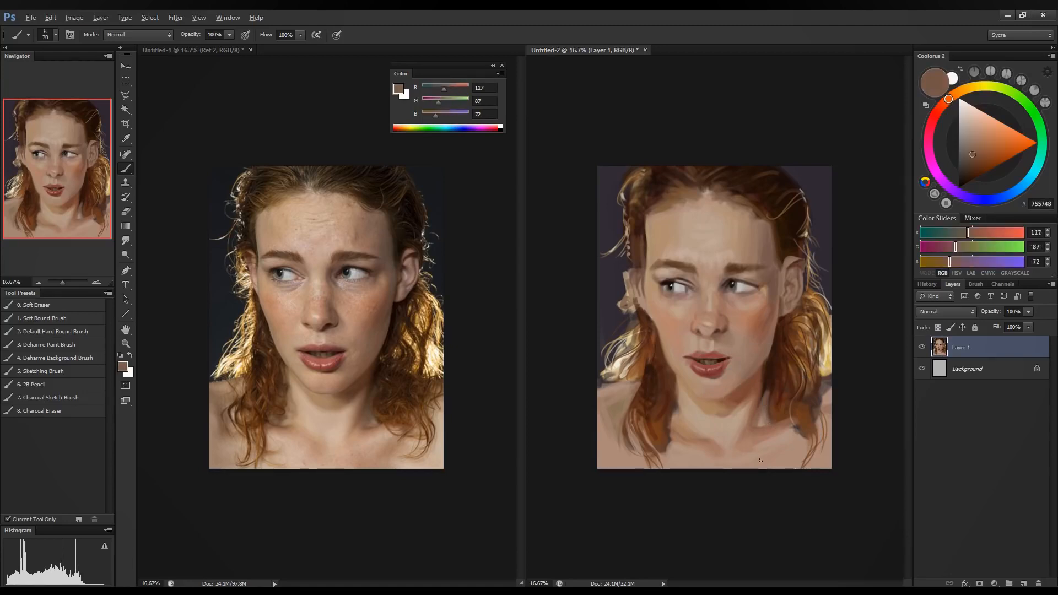
Sample the purple background and shift it to a dark navy of RGB 16, 21, 31.
left_click(608, 314, "alt")
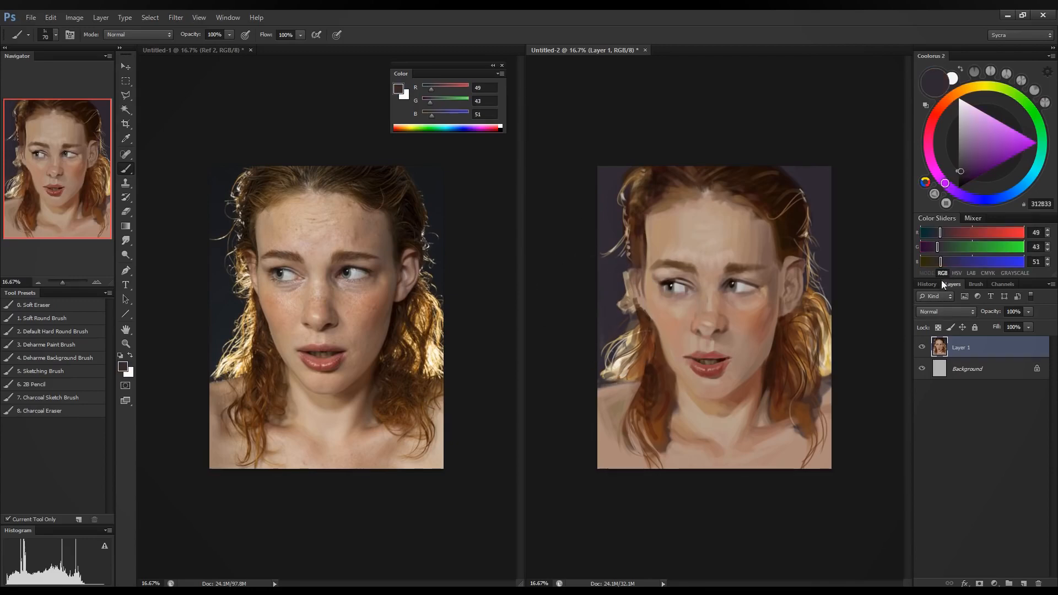
left_click(933, 233)
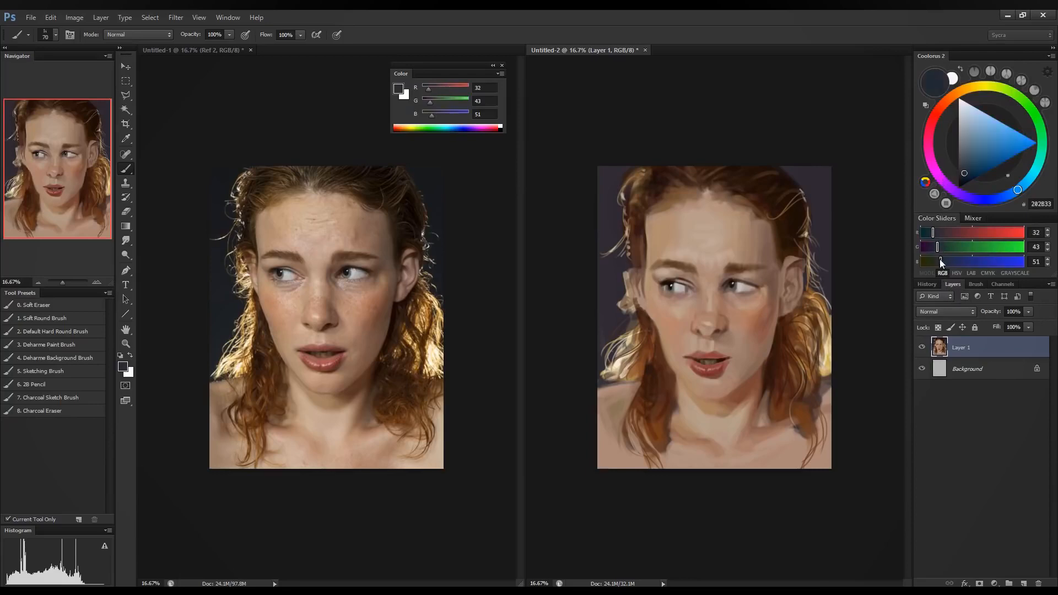
left_click(933, 262)
left_click(931, 236)
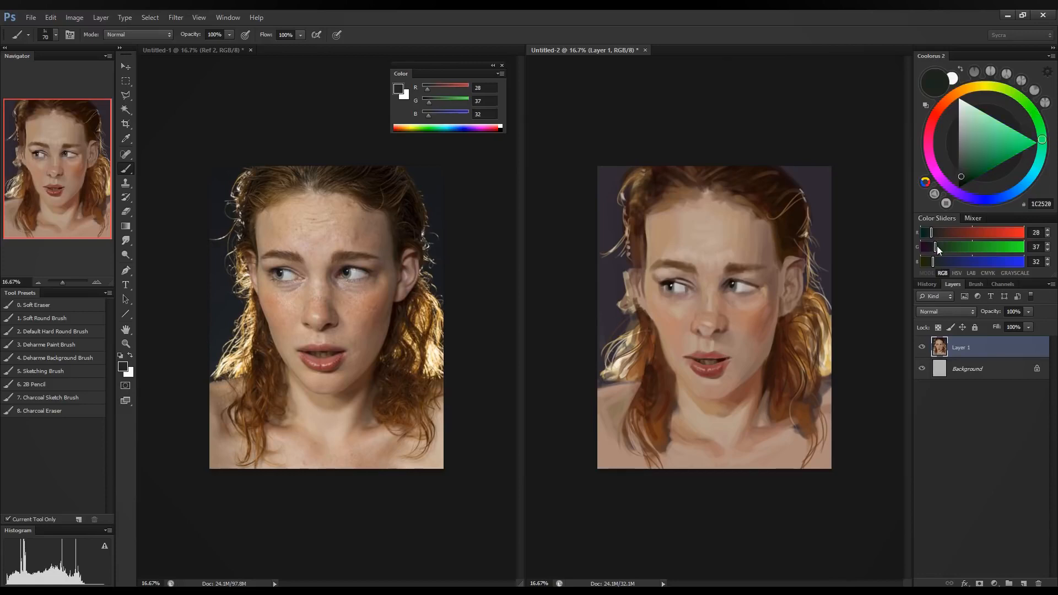
left_click(942, 247)
left_click(943, 261)
left_click(935, 247)
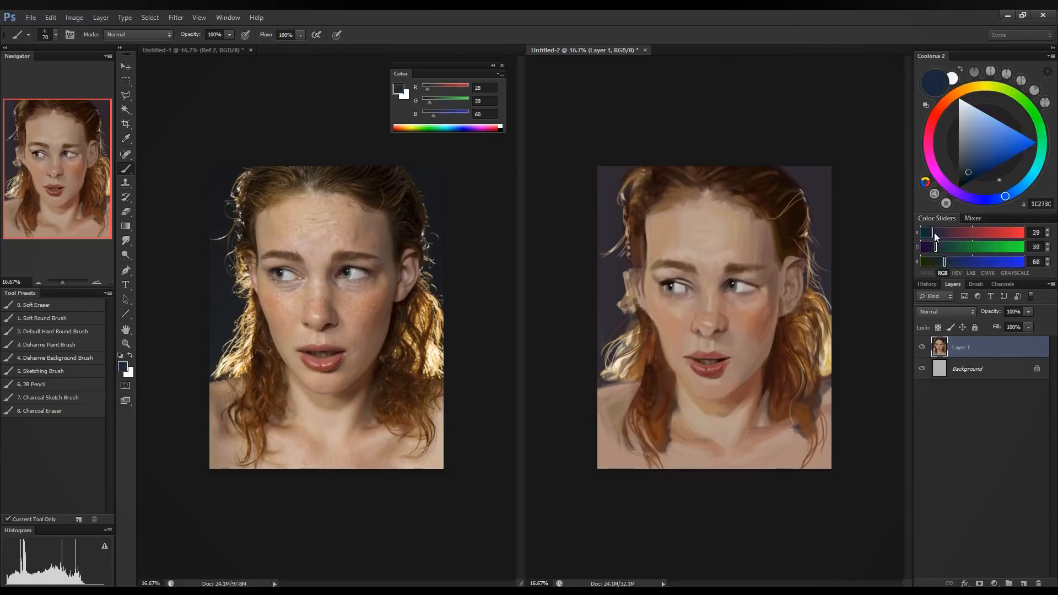
left_click(934, 233)
left_click(927, 233)
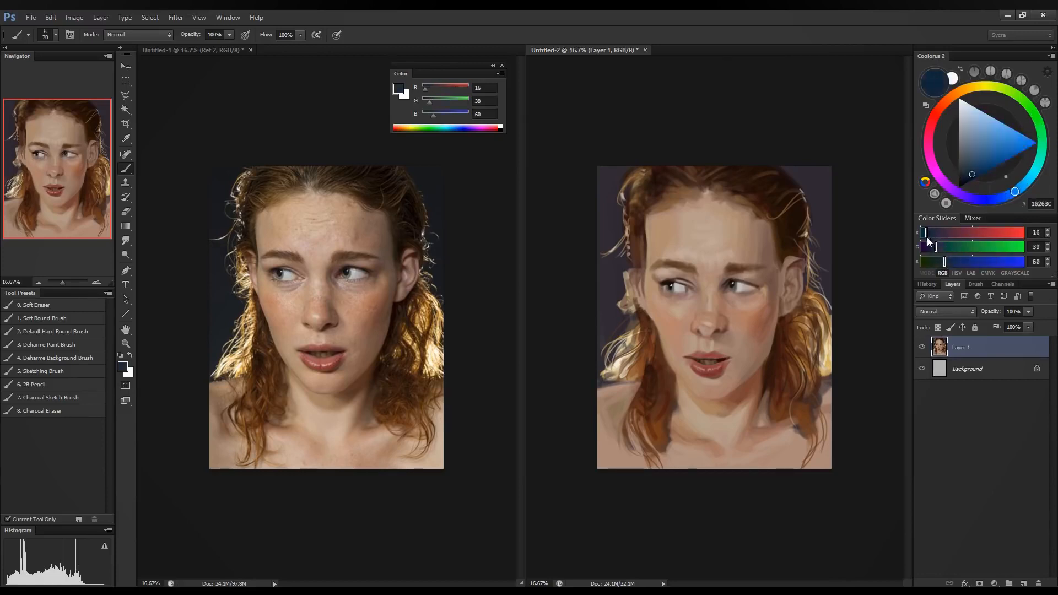
left_click(931, 247)
left_click(937, 262)
left_click(936, 261)
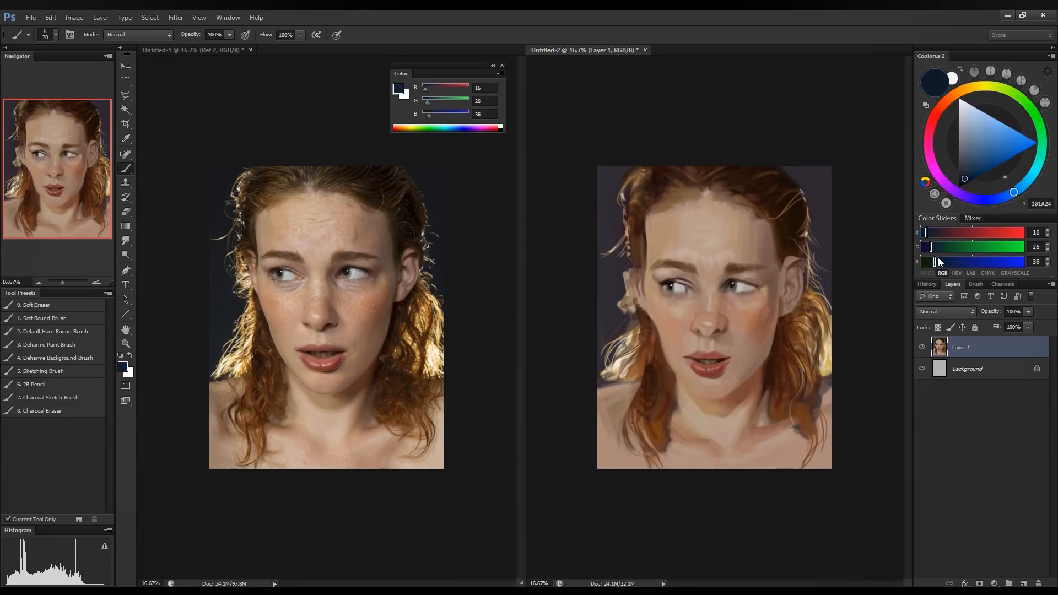
left_click(933, 262)
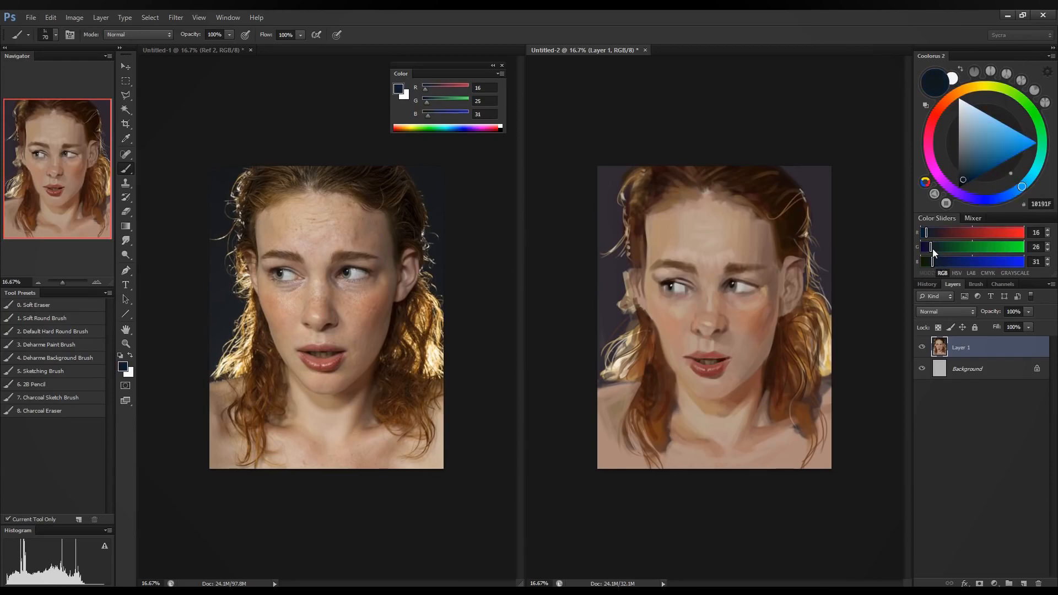
left_click(930, 249)
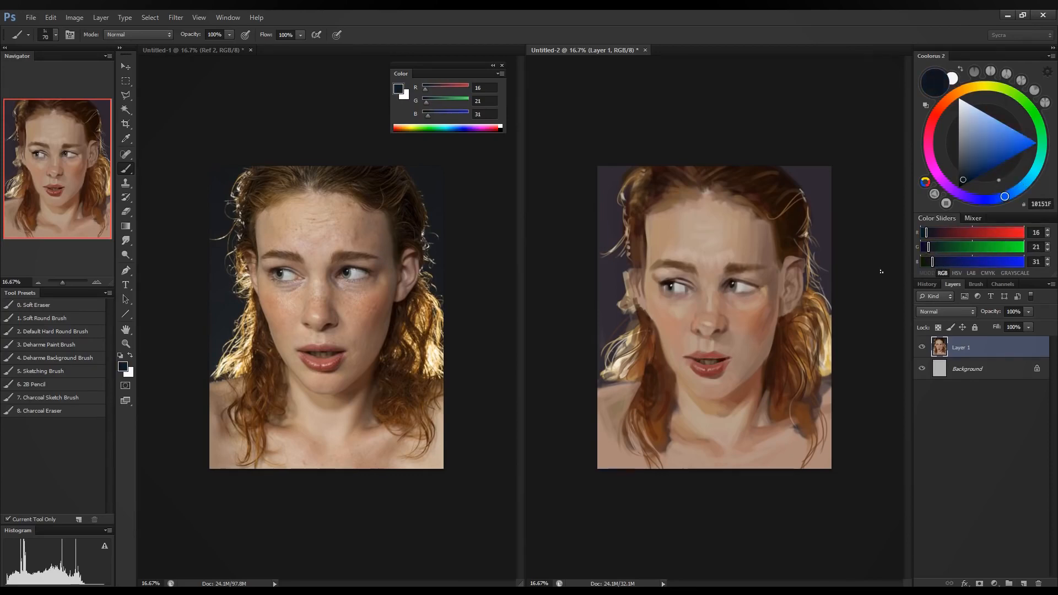
Enlarge the brush to size 400 and darken the background around the upper-left hair with the navy mix.
key("bracketright")
key("bracketright")
key("bracketright")
key("bracketright")
key("bracketright")
key("bracketright")
key("bracketright")
key("bracketright")
key("bracketright")
key("bracketright")
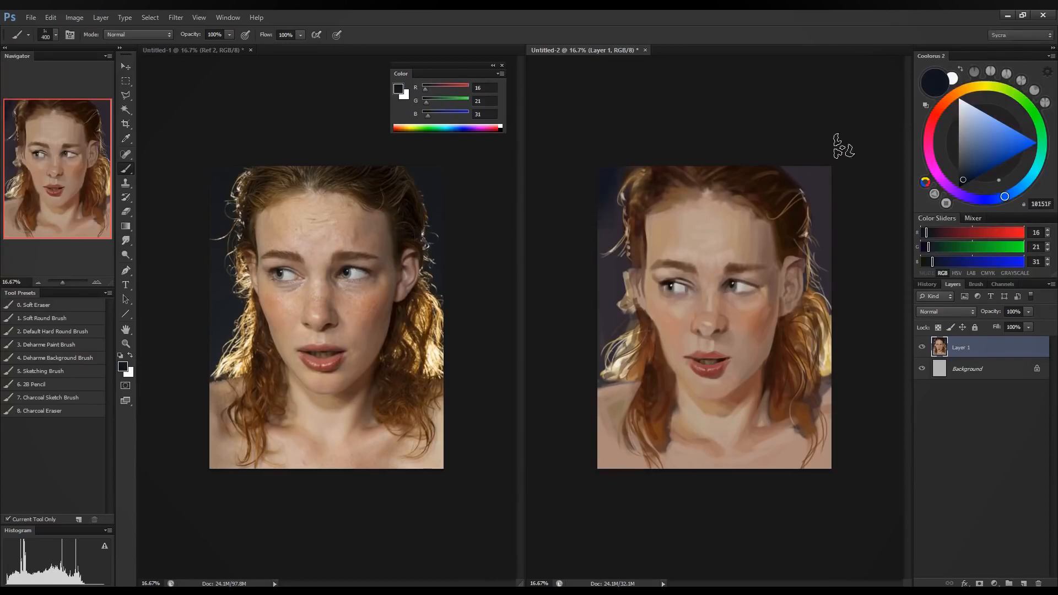
Darken the background around the hair with a navy of RGB 9, 14, 17 and sampled background tones including RGB 16, 20, 26.
left_click(924, 233)
left_click(925, 247)
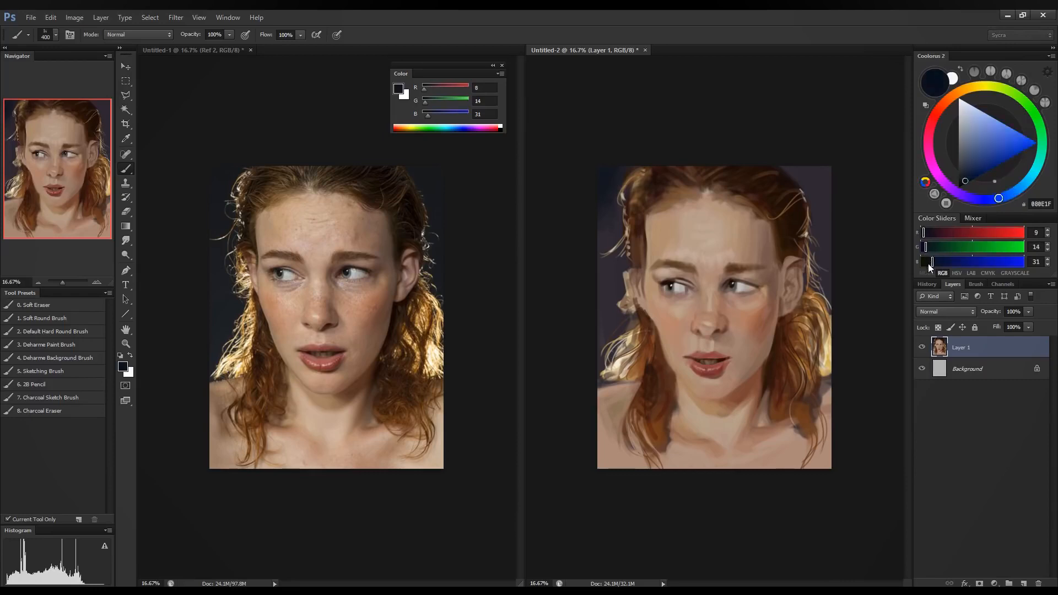
left_click(928, 261)
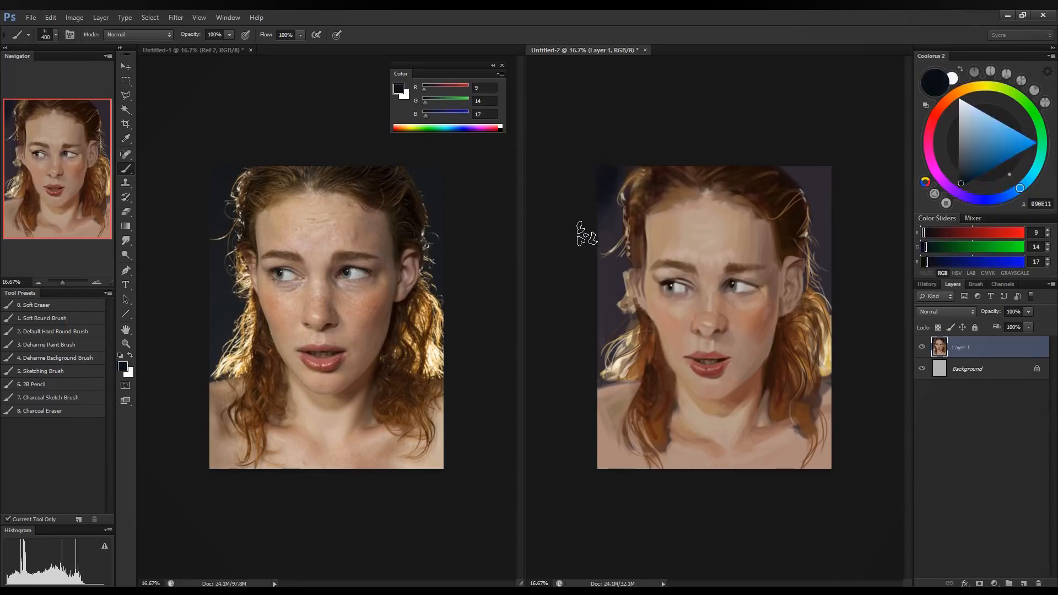
left_click(602, 224, "alt")
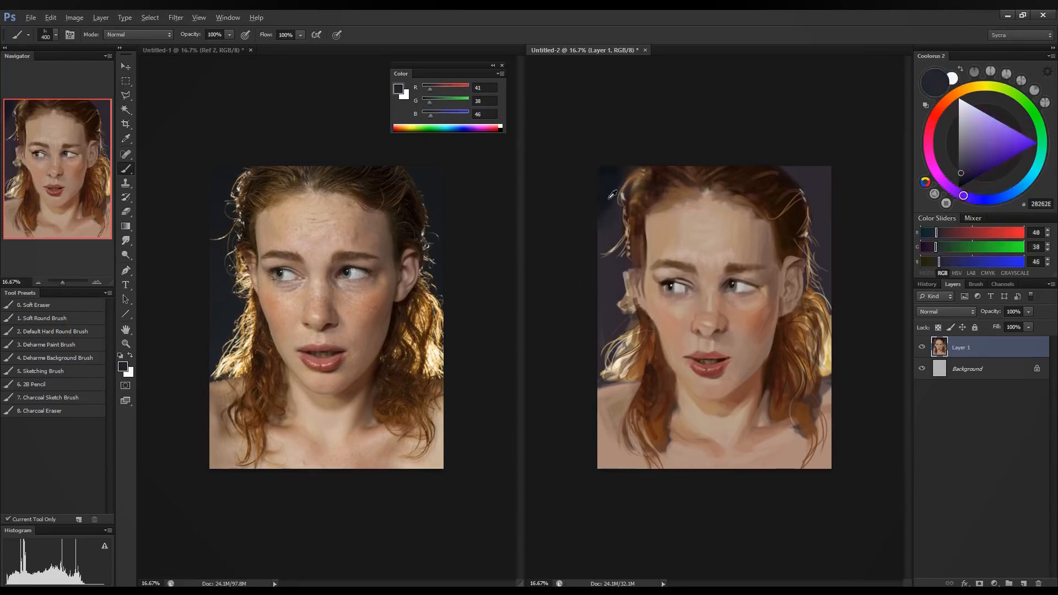
left_click(610, 169, "alt")
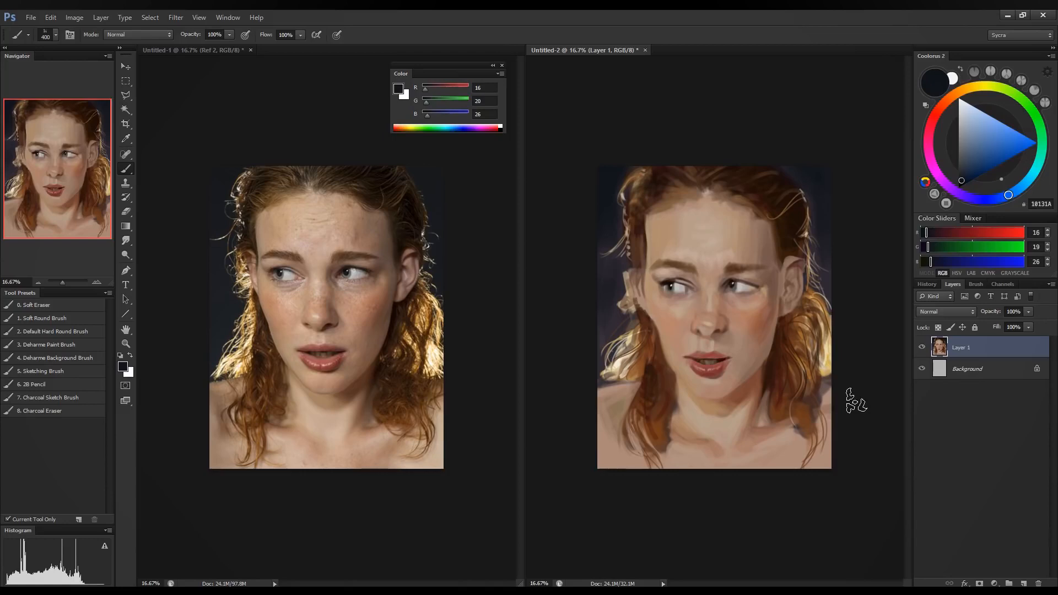
Reduce the brush to size 90 and paint the cheek edge beside the right-hand hair with a reddish brown of RGB 109, 59, 32.
key("bracketleft")
key("bracketleft")
key("bracketleft")
key("bracketleft")
key("bracketleft")
key("bracketleft")
key("bracketleft")
key("bracketleft")
left_click(767, 339, "alt")
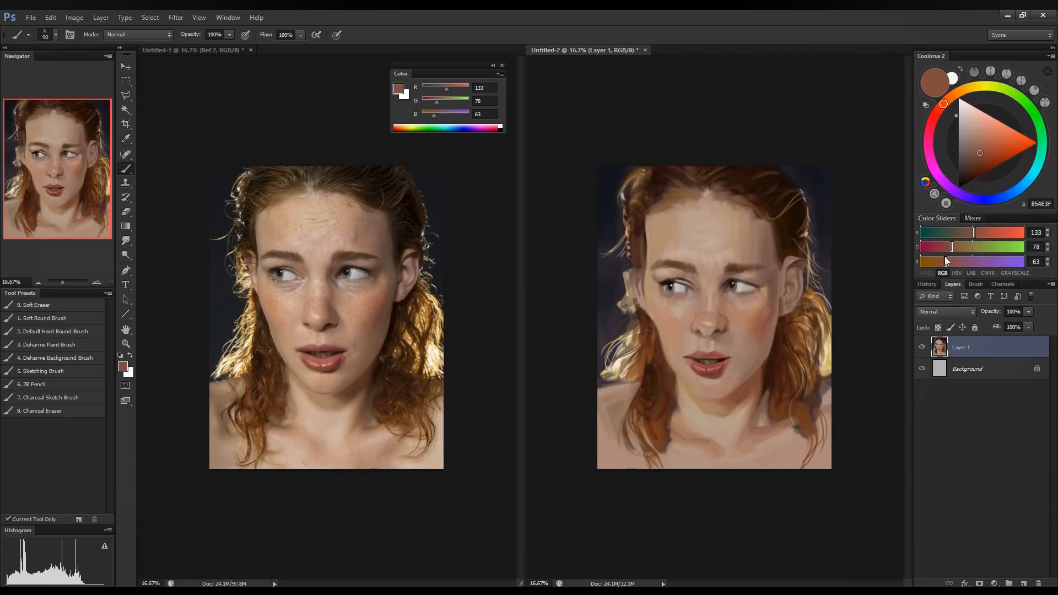
mouse_move(945, 258)
left_mouse_down()
mouse_move(966, 236)
mouse_move(941, 247)
left_mouse_up()
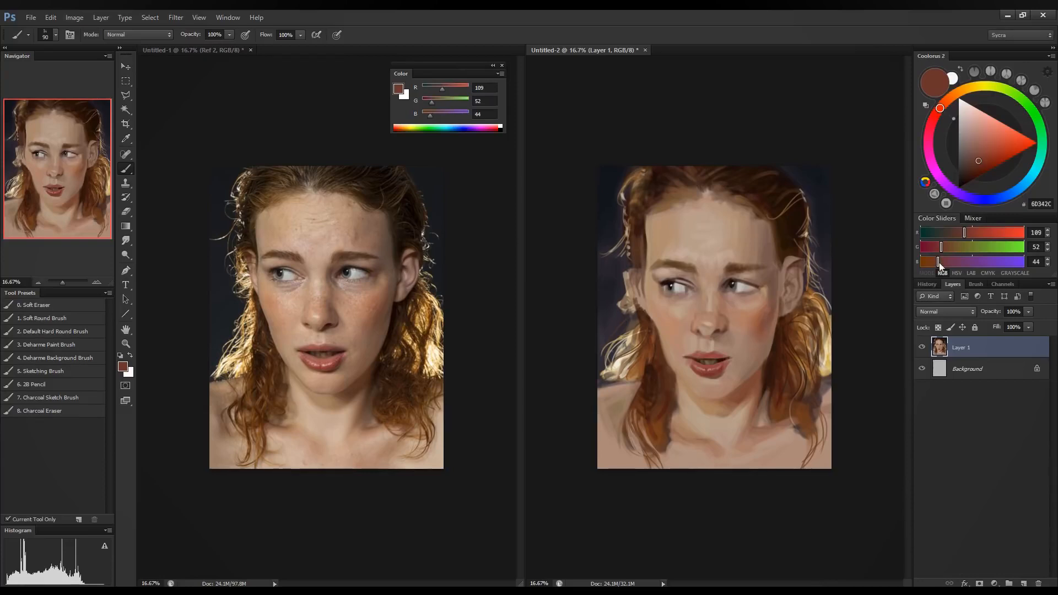
left_click_drag(938, 263, 944, 248)
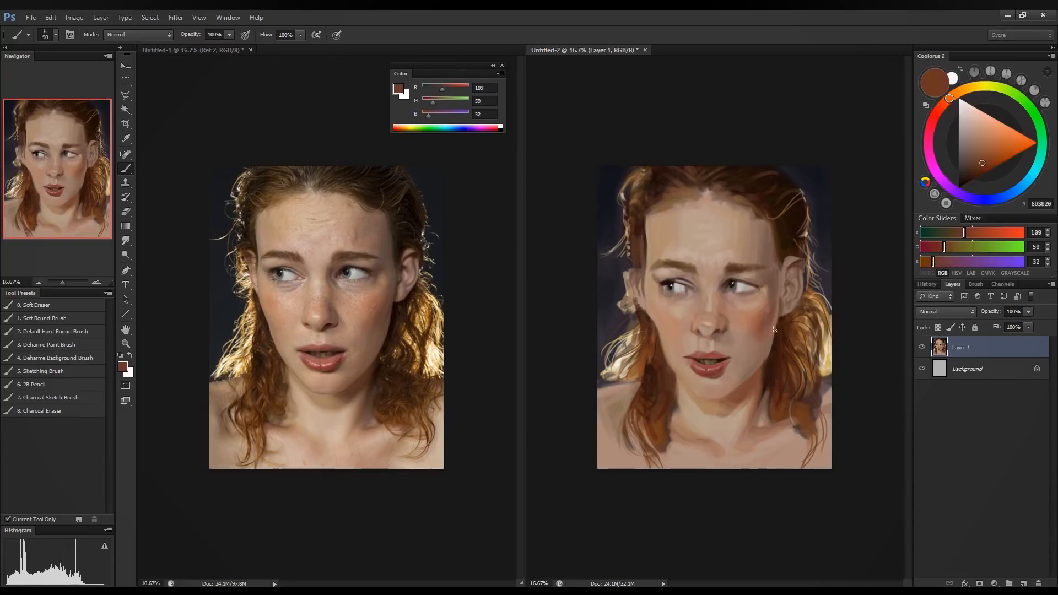
left_click_drag(776, 311, 771, 349)
Adjust the paint color for the right-hand jaw edge to a muted shadow brown of RGB 90, 62, 59.
left_click_drag(964, 232, 955, 233)
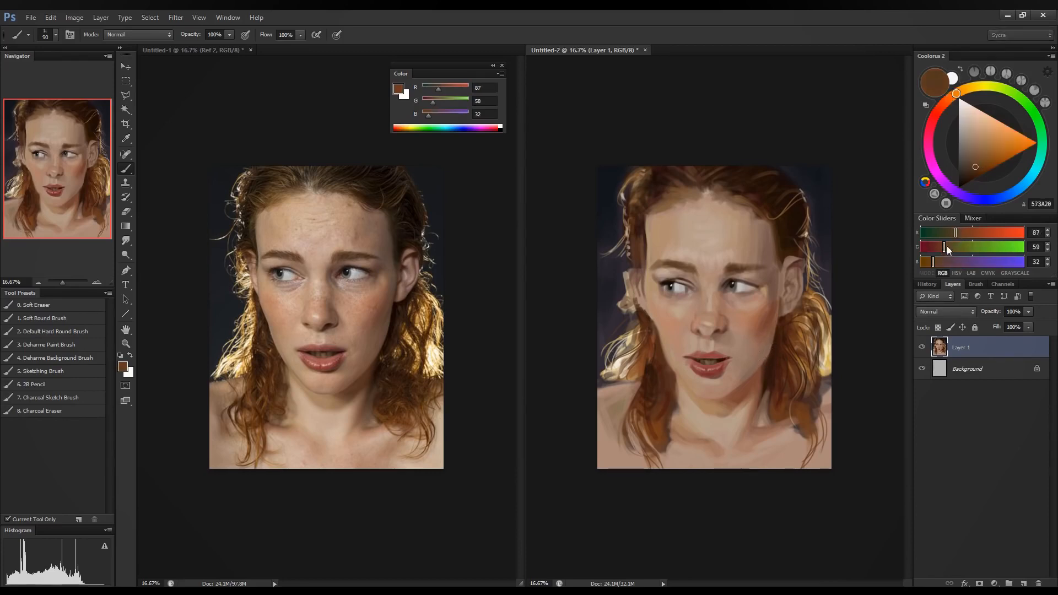
left_click(947, 247)
left_click(939, 264)
left_click(944, 248)
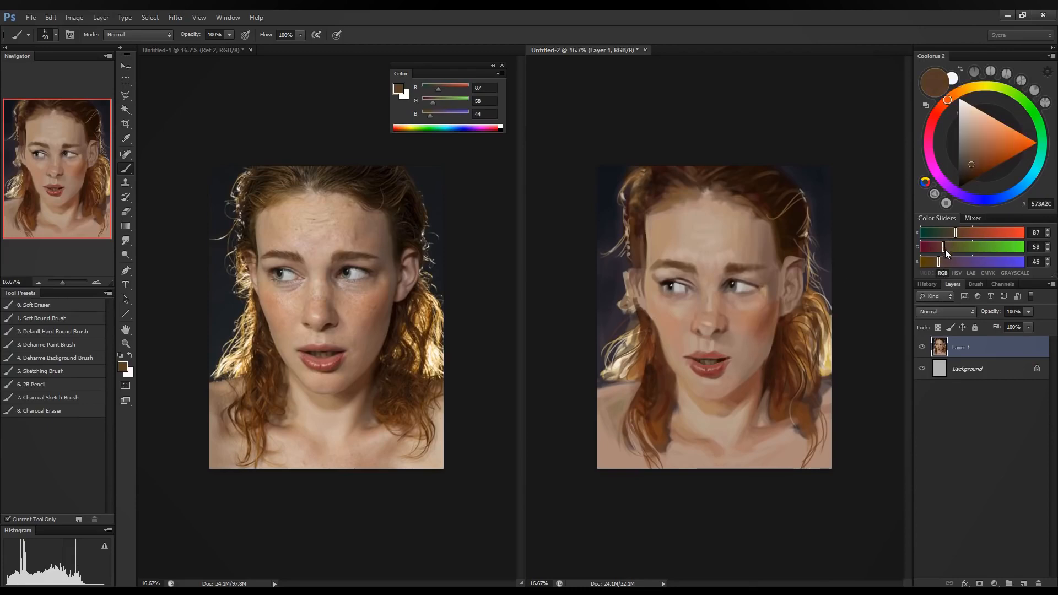
left_click(956, 233)
left_click(943, 261)
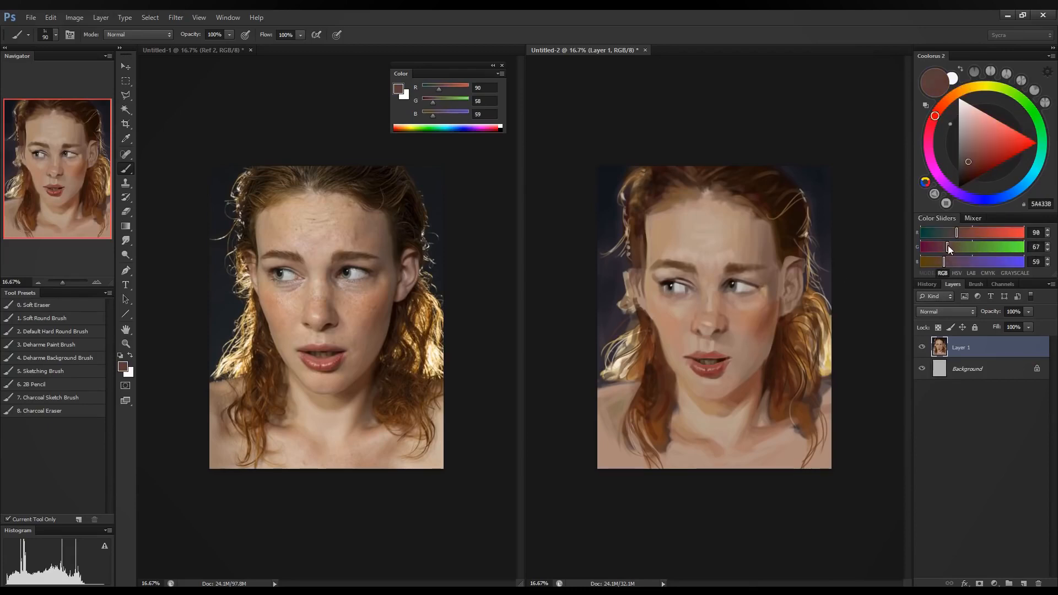
left_click_drag(947, 246, 944, 245)
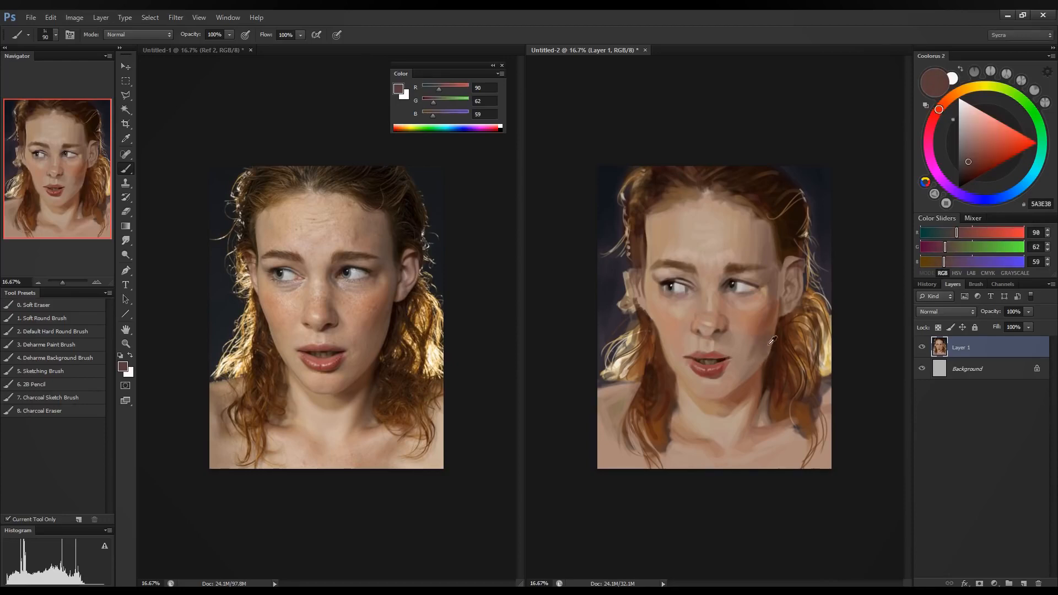
Blend the lower right-hand cheek into the jaw shadow with sampled tones of RGB 111, 76, 65, RGB 151, 119, 103 and RGB 141, 106, 91.
left_click(754, 342, "alt")
left_click(765, 345, "alt")
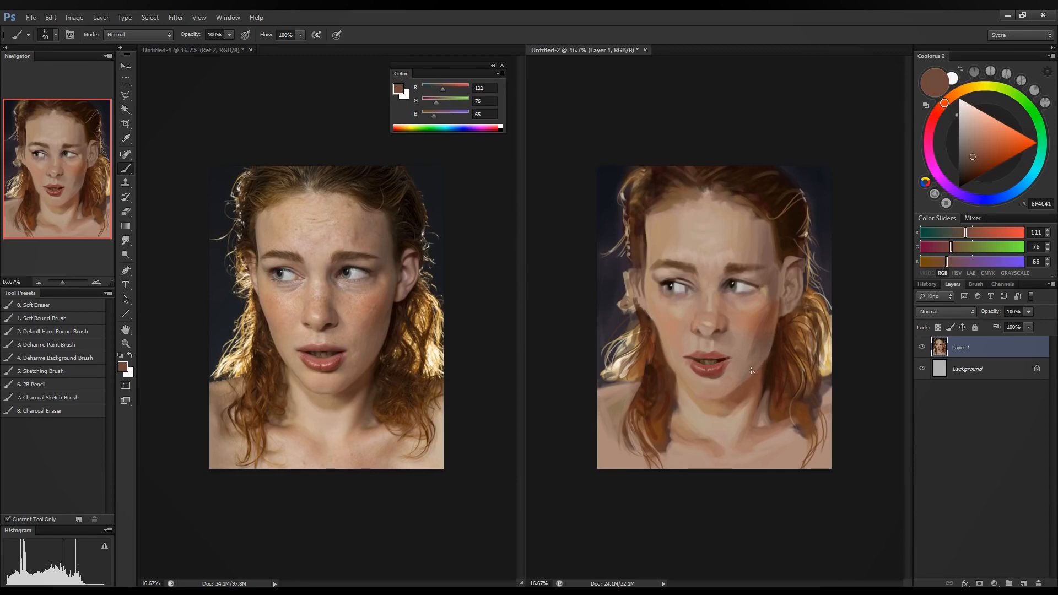
left_click_drag(740, 374, 751, 348)
left_click(756, 341, "alt")
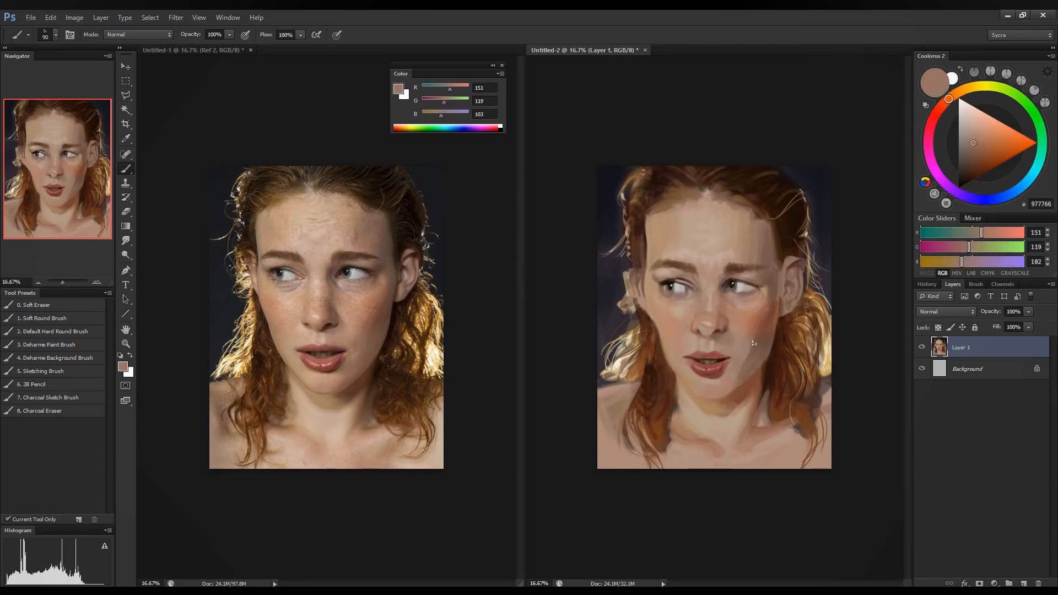
left_click(751, 354, "alt")
left_click(754, 339, "alt")
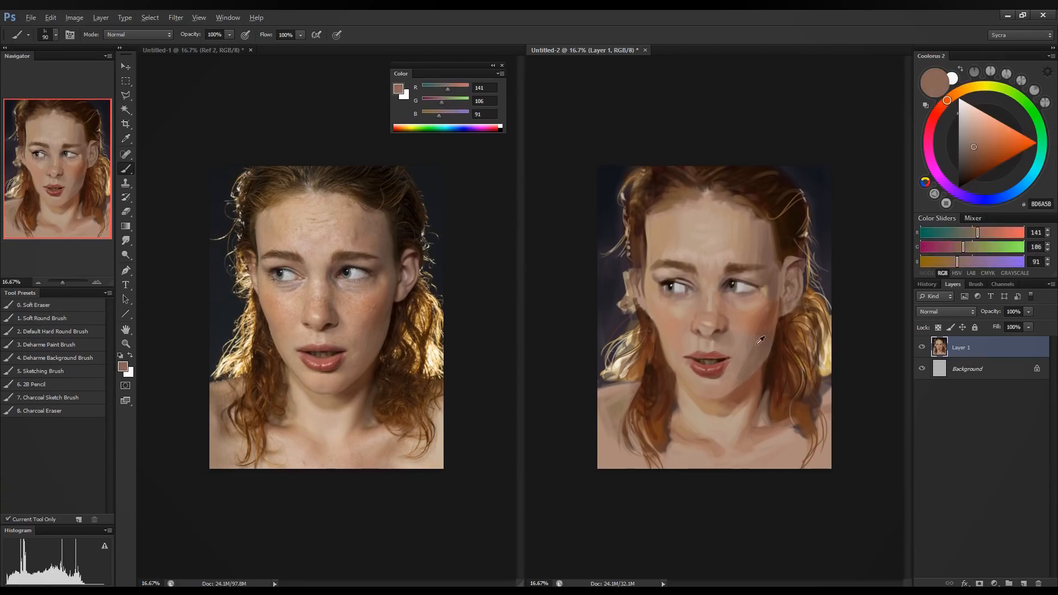
left_click(760, 341, "alt")
left_click_drag(749, 338, 736, 358)
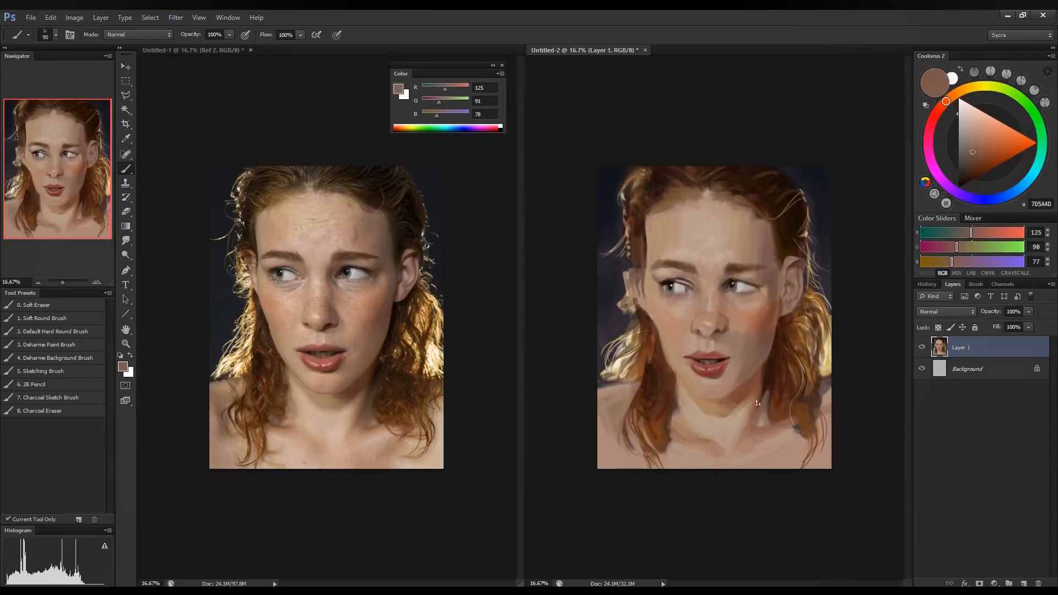
Soften the jawline and the area under the chin with sampled skin tones, including RGB 125, 90, 77 and RGB 150, 118, 101.
left_click(748, 360, "alt")
left_click(716, 401, "alt")
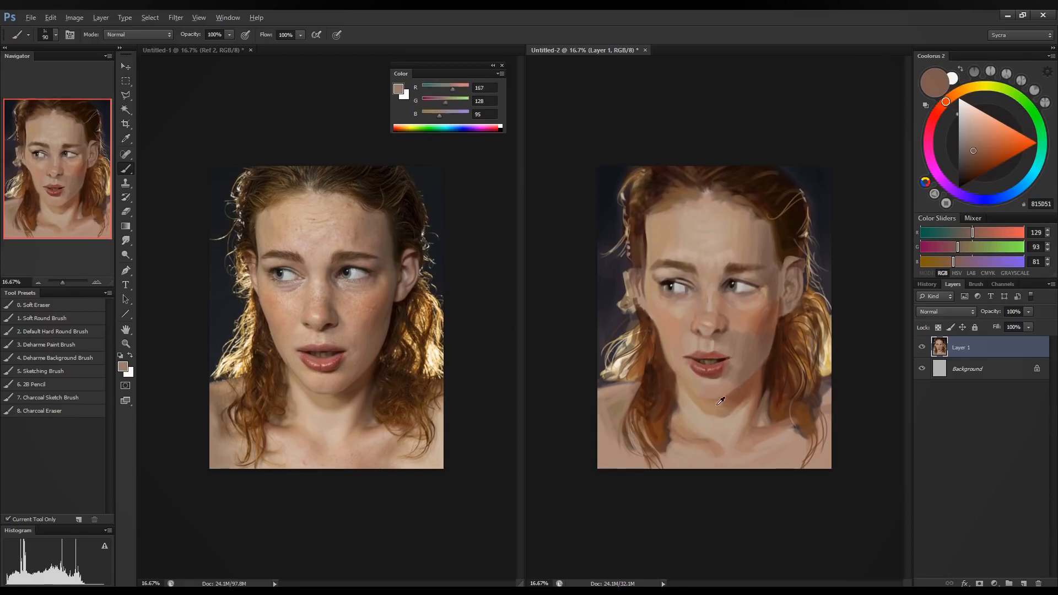
left_click(755, 363, "alt")
left_click(733, 360, "alt")
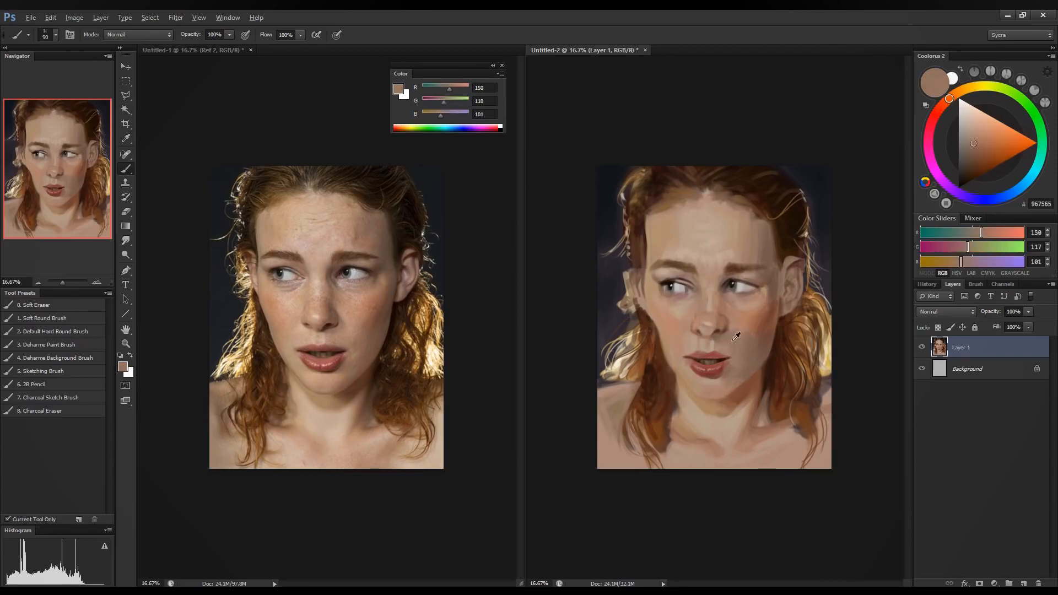
Smooth the right-hand cheek between nose and jaw, adjusting the brush size and sampling nearby tones down to RGB 109, 72, 61.
key("]")
key("]")
key("]")
left_click_drag(745, 344, 751, 341)
left_click(724, 347, "alt")
left_click(740, 343, "alt")
key("bracketleft")
left_click(724, 335, "alt")
left_click(731, 338, "alt")
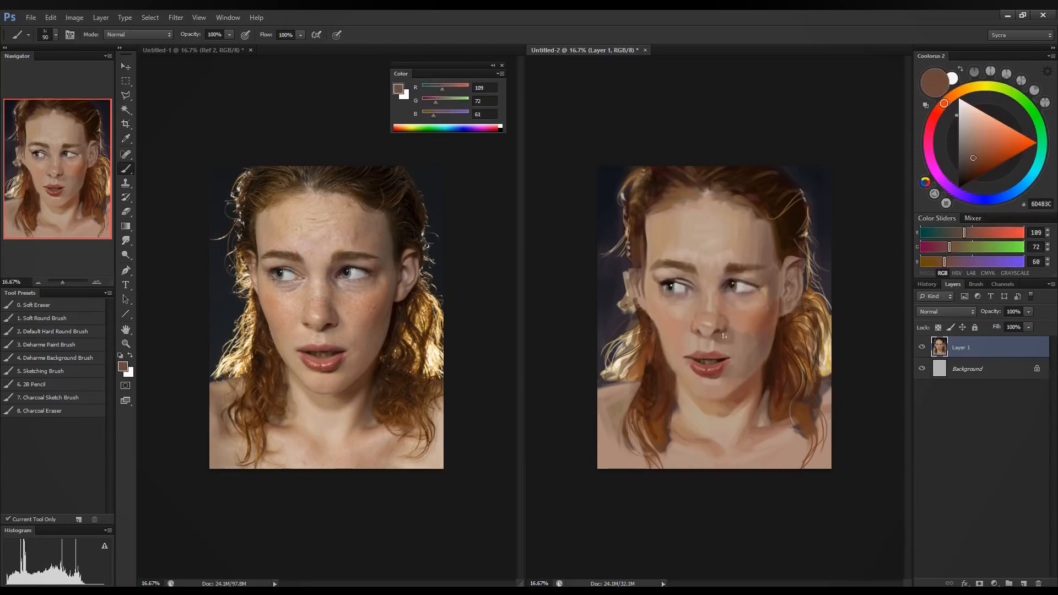
Blend the skin between the nostril and mouth corner, alternating the sampled light tone of RGB 155, 122, 106 with the shadow of RGB 127, 91, 79.
left_click(722, 347, "alt")
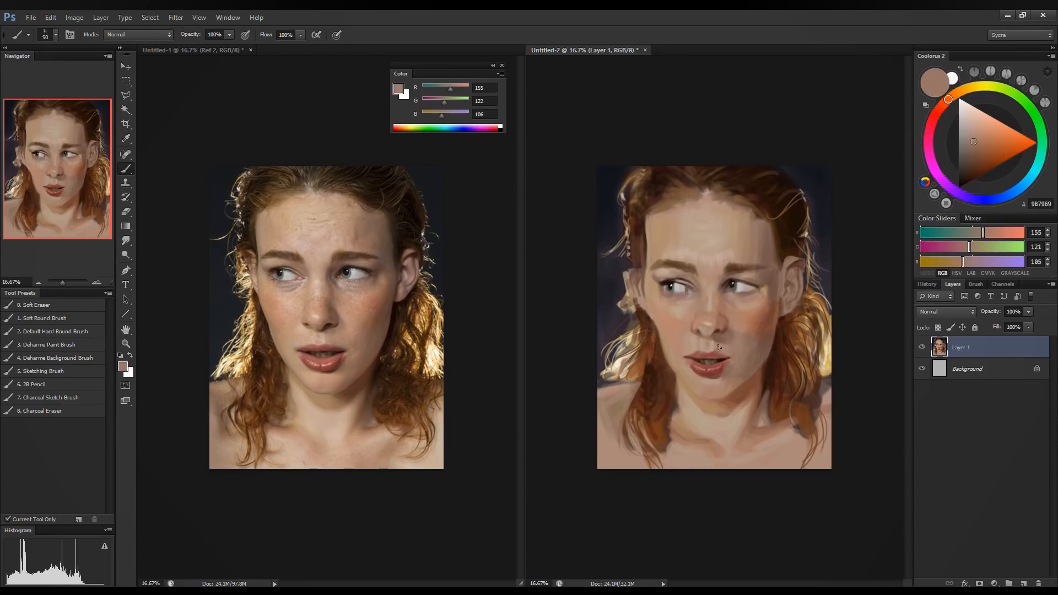
left_click(719, 344, "alt")
left_click(730, 346, "alt")
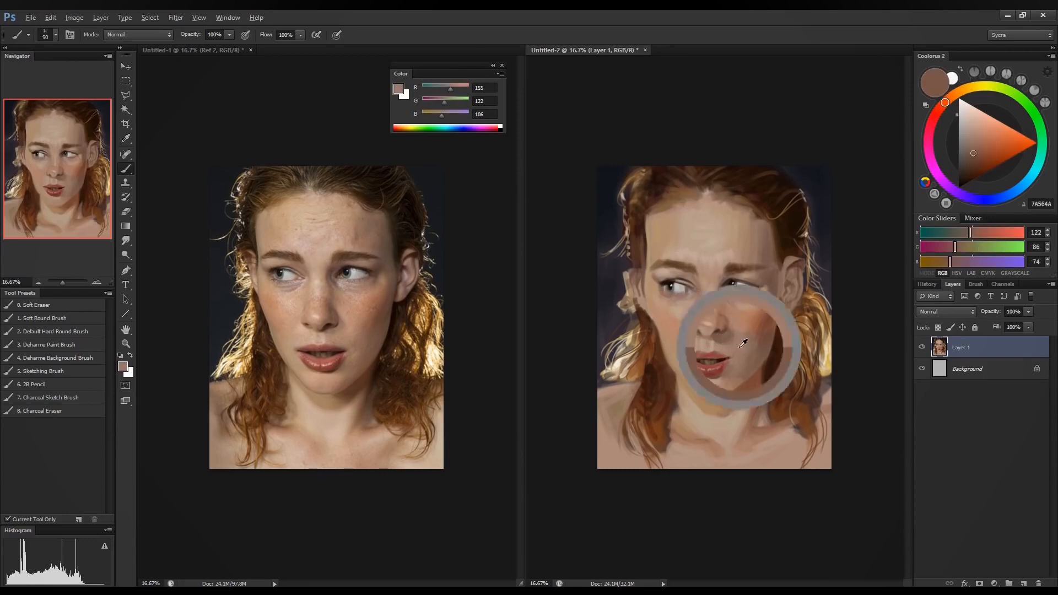
left_click(725, 350, "alt")
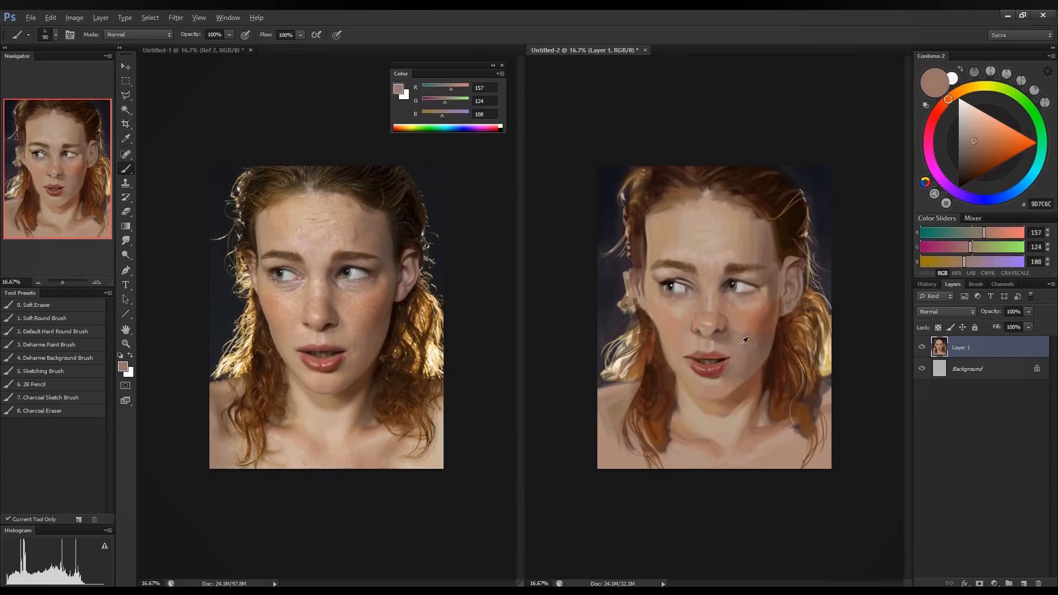
left_click(719, 336, "alt")
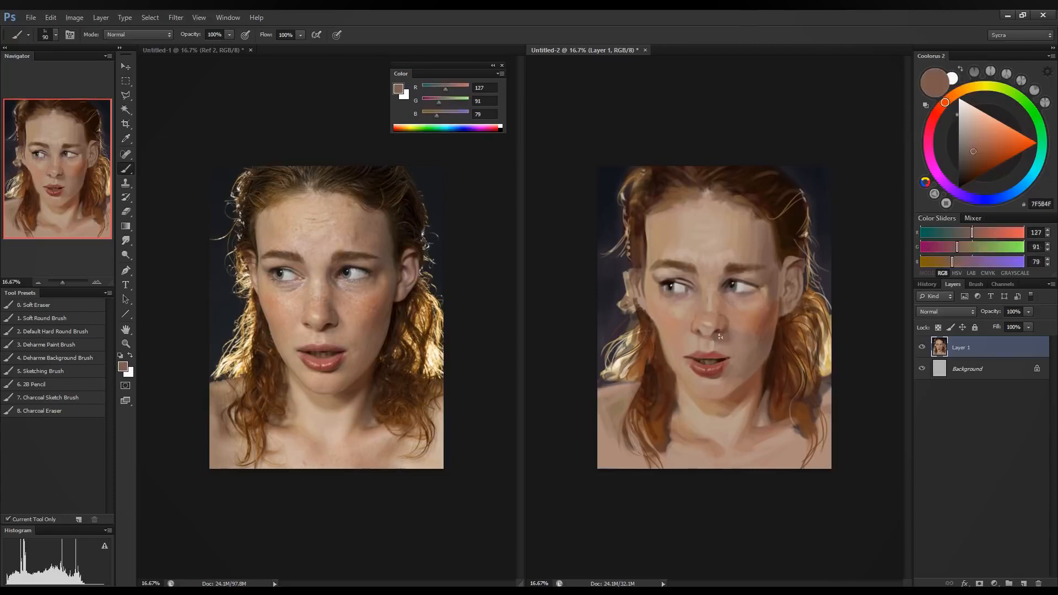
left_click(735, 342, "alt")
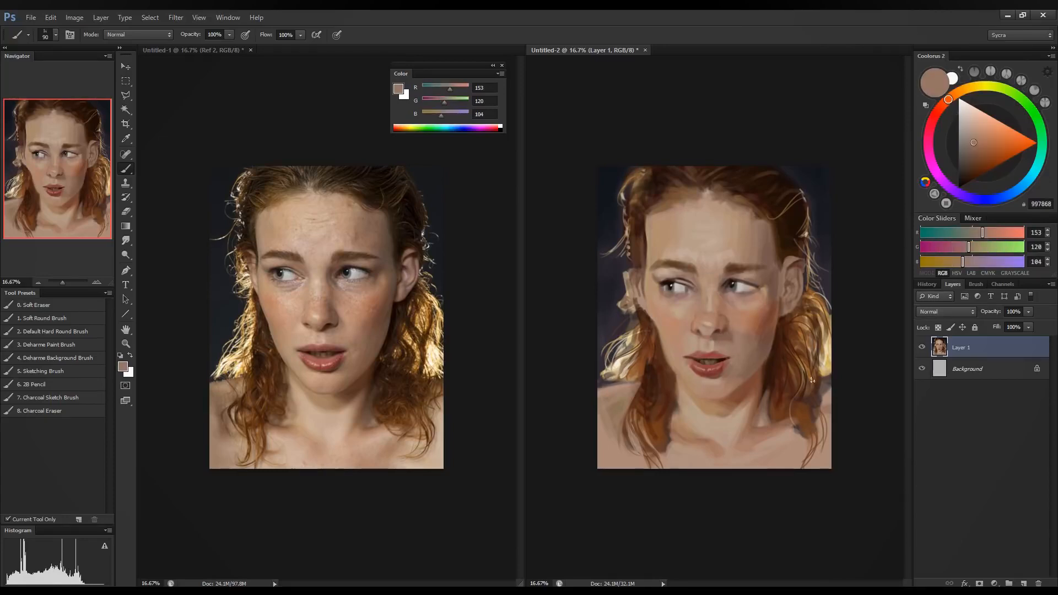
Refine the shading beside the nose and around the right-hand eye's inner corner with browns of RGB 121, 70, 53 and RGB 114, 79, 68.
left_click(728, 328, "alt")
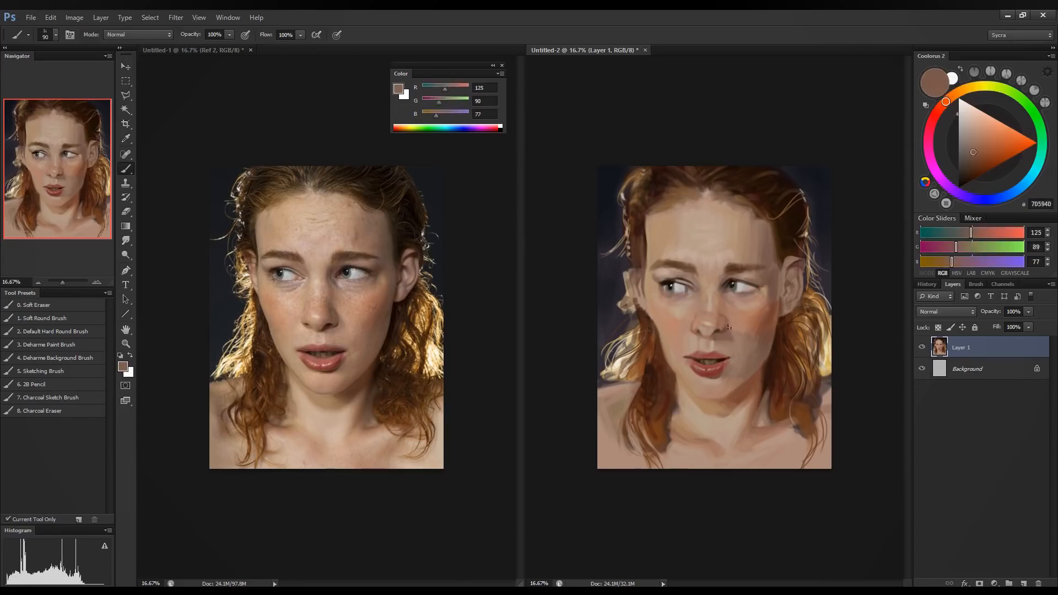
left_click(728, 326, "alt")
left_click(758, 324, "alt")
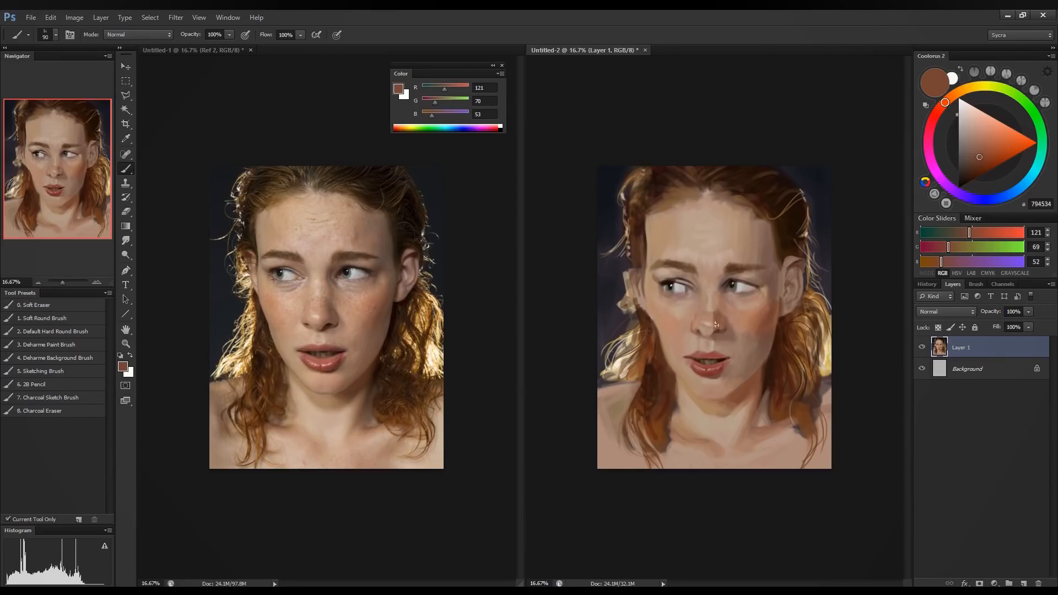
left_click(722, 283, "alt")
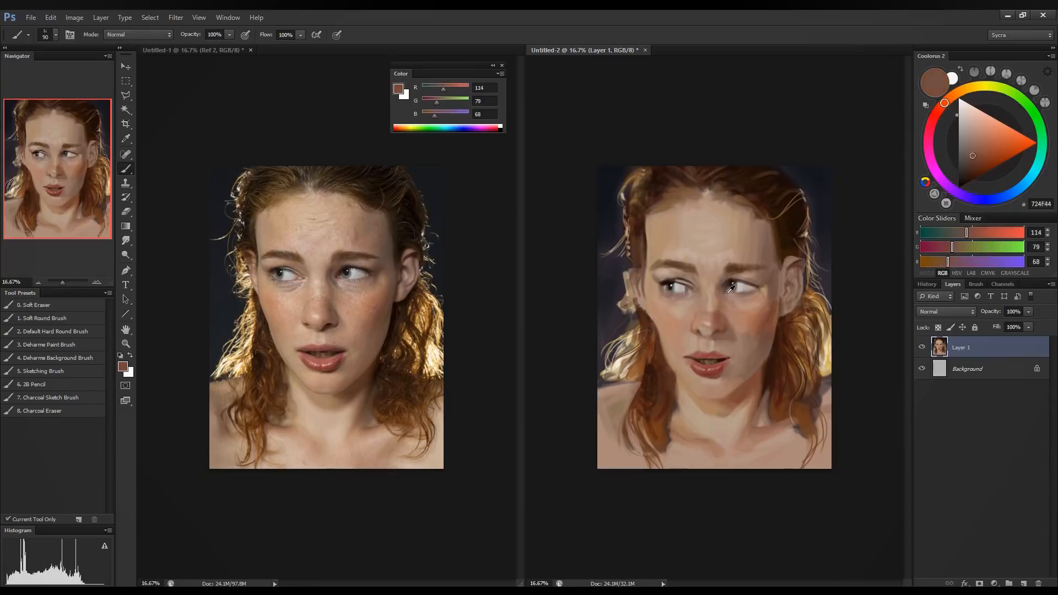
left_click(725, 288, "alt")
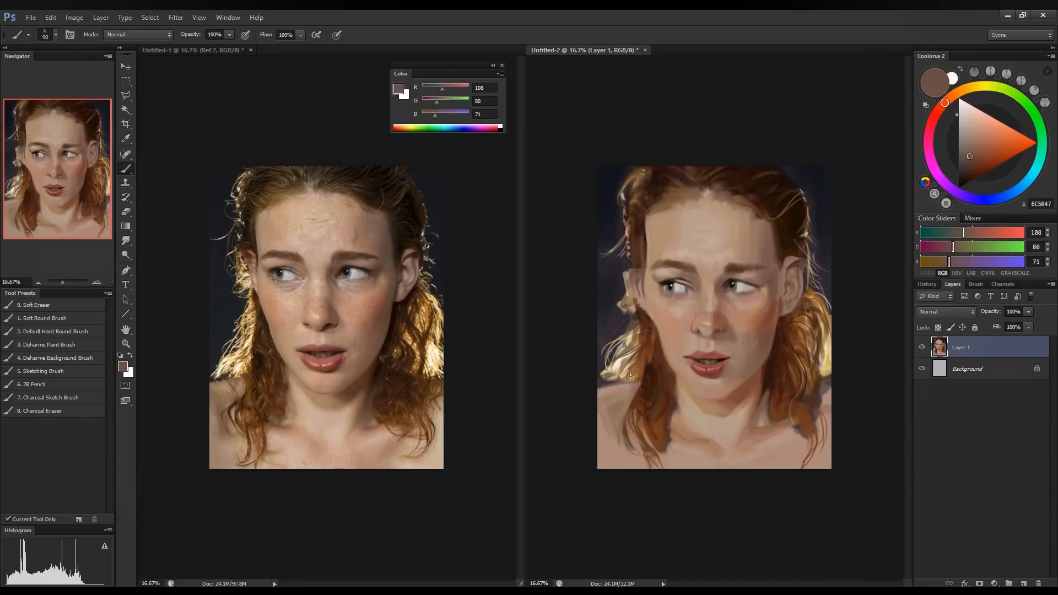
Reduce the brush to size 70 and rework the nostrils and nose underside with sampled tones, including RGB 164, 131, 115 and RGB 134, 105, 94.
left_click(714, 335, "alt")
key("bracketleft")
key("bracketleft")
left_click(710, 271, "alt")
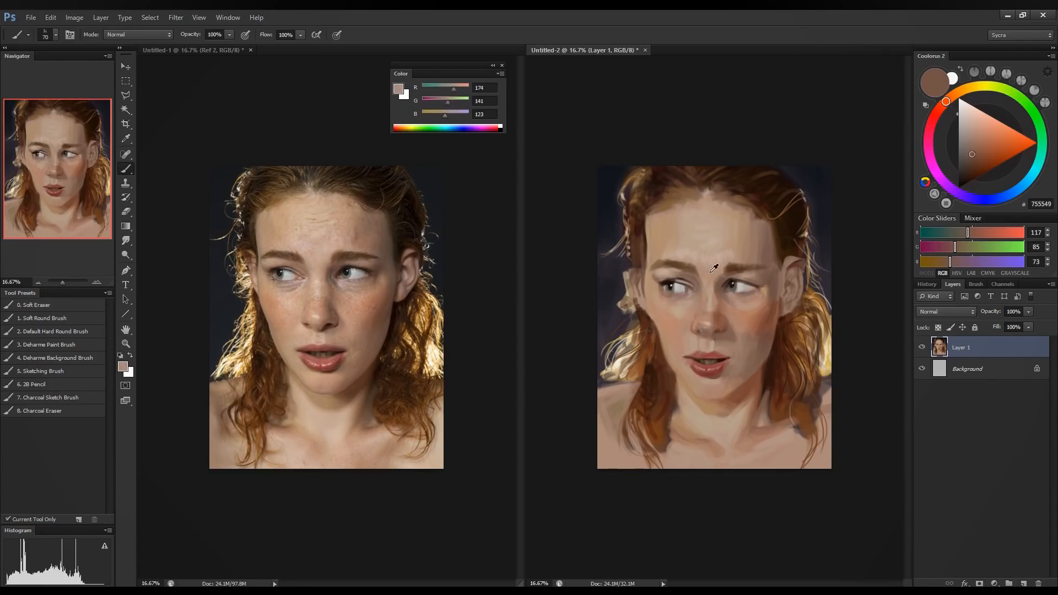
left_click(712, 328, "alt")
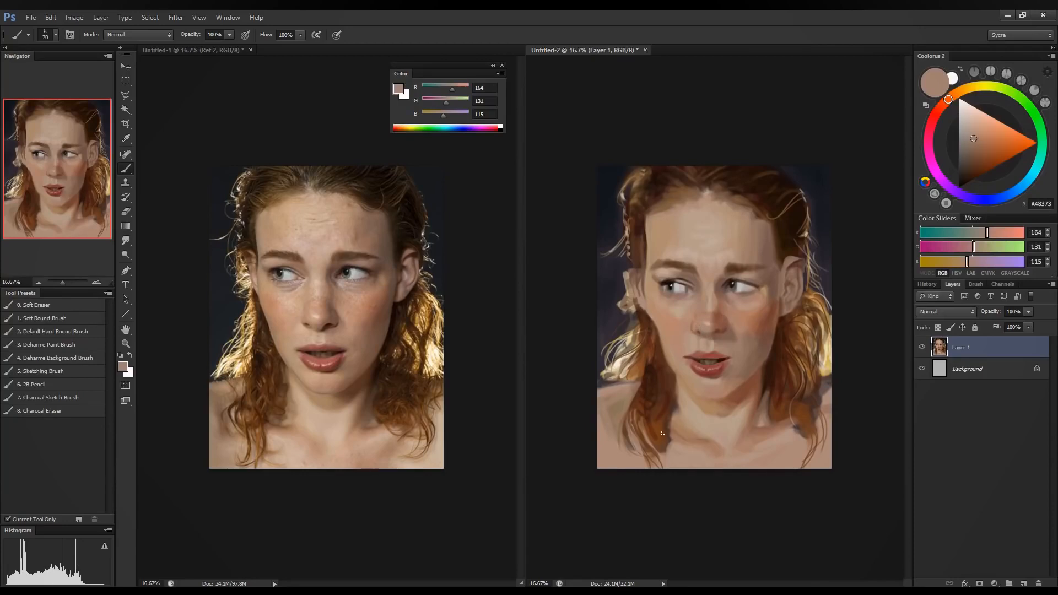
left_click(702, 329, "alt")
left_click(697, 286, "alt")
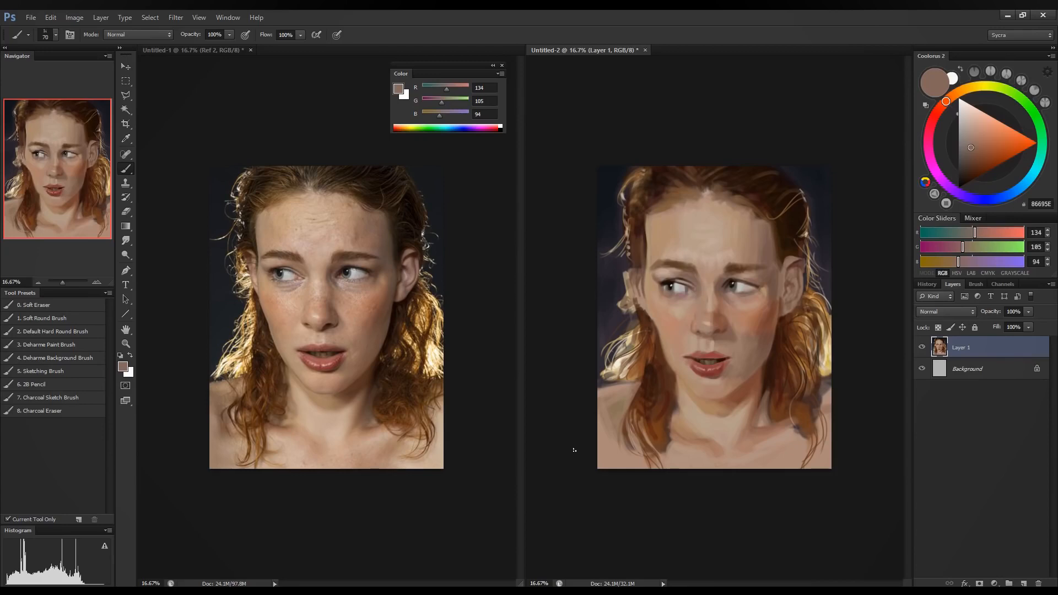
Sample the skin tone of RGB 176, 144, 121 from the nose bridge and paint it over the tip of the nose.
left_click(714, 291, "alt")
left_click(713, 305, "alt")
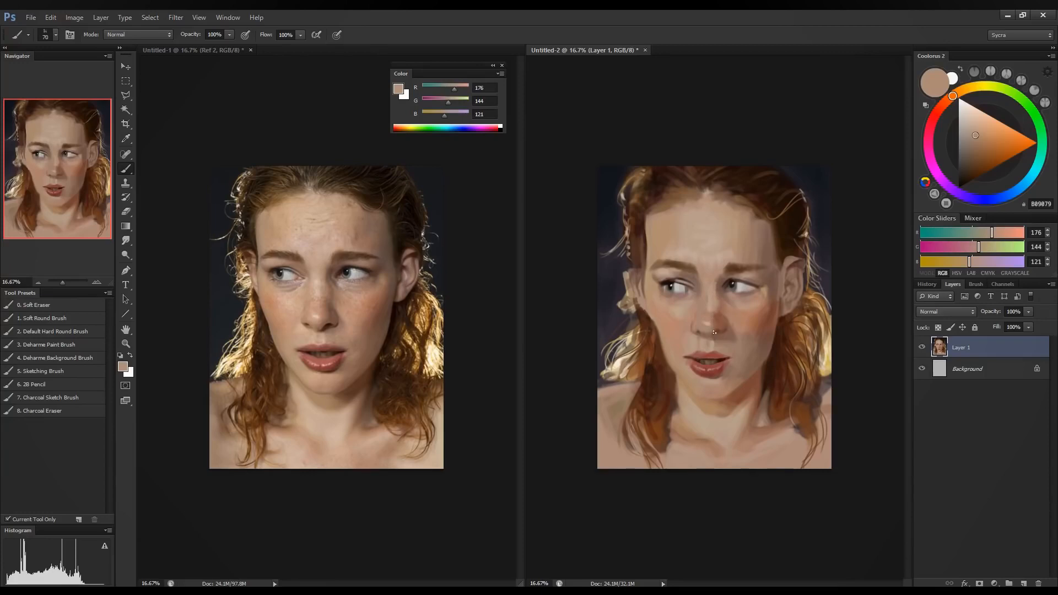
left_click_drag(715, 314, 716, 325)
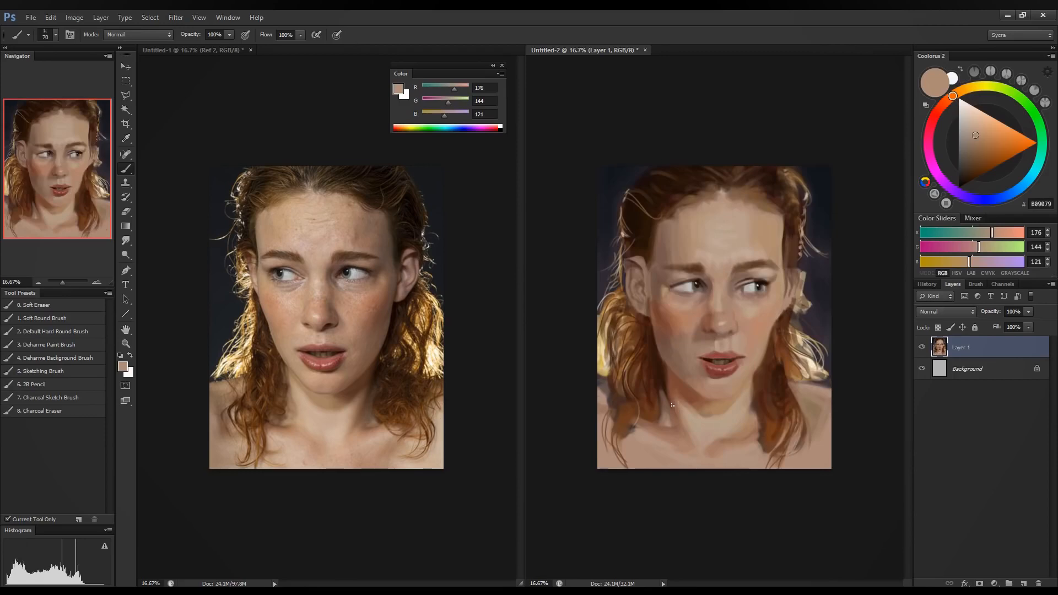
Mirror the reference photo to match the flipped painting and blend the upper forehead and hairline with RGB 171, 137, 119 and RGB 177, 143, 114.
left_click(216, 48)
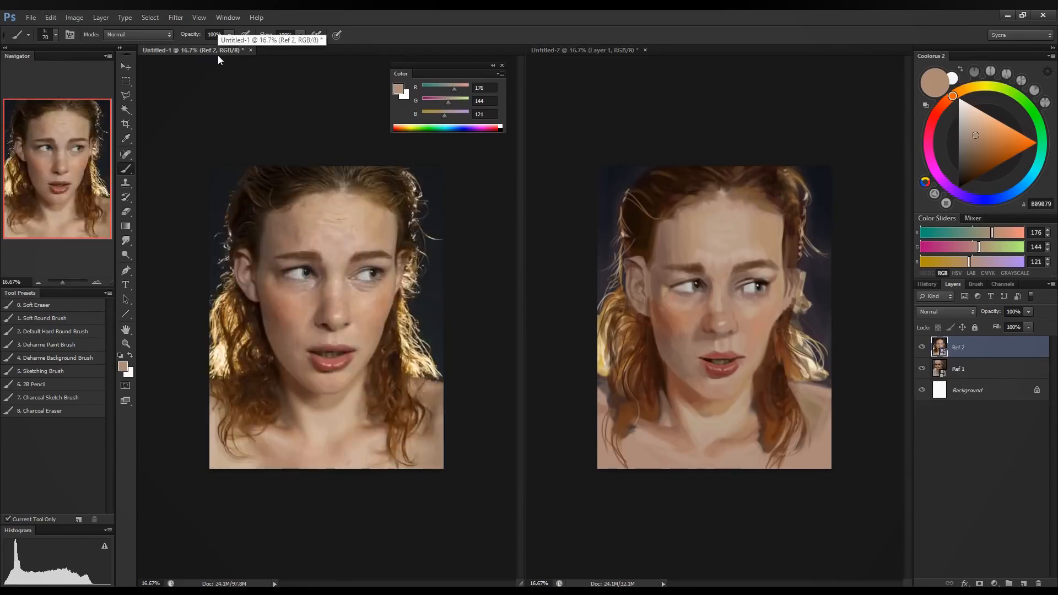
left_click(742, 206, "alt")
left_click(741, 203, "alt")
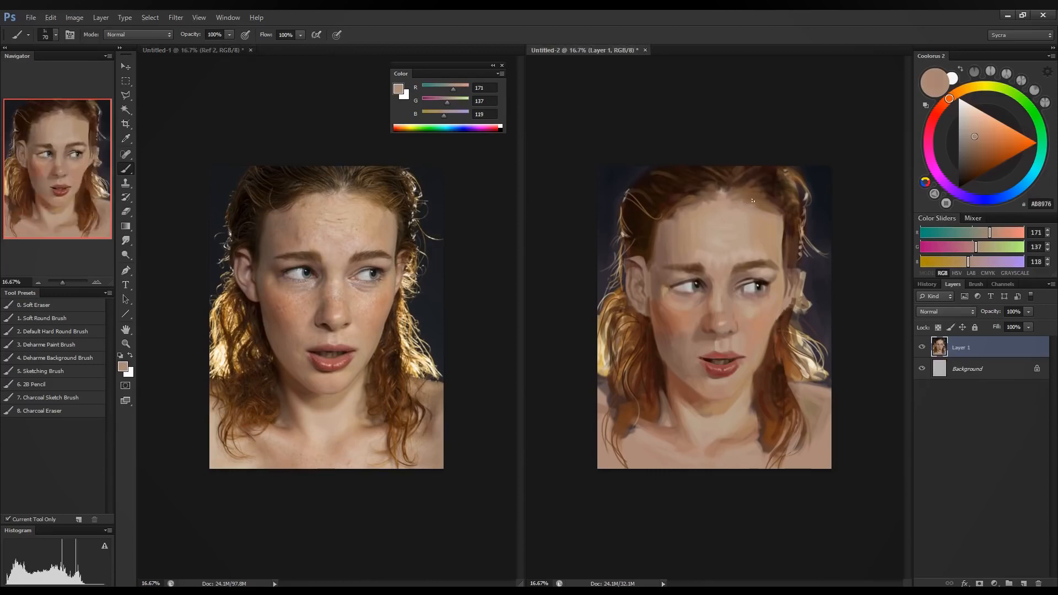
left_click(745, 226, "alt")
left_click(767, 232, "alt")
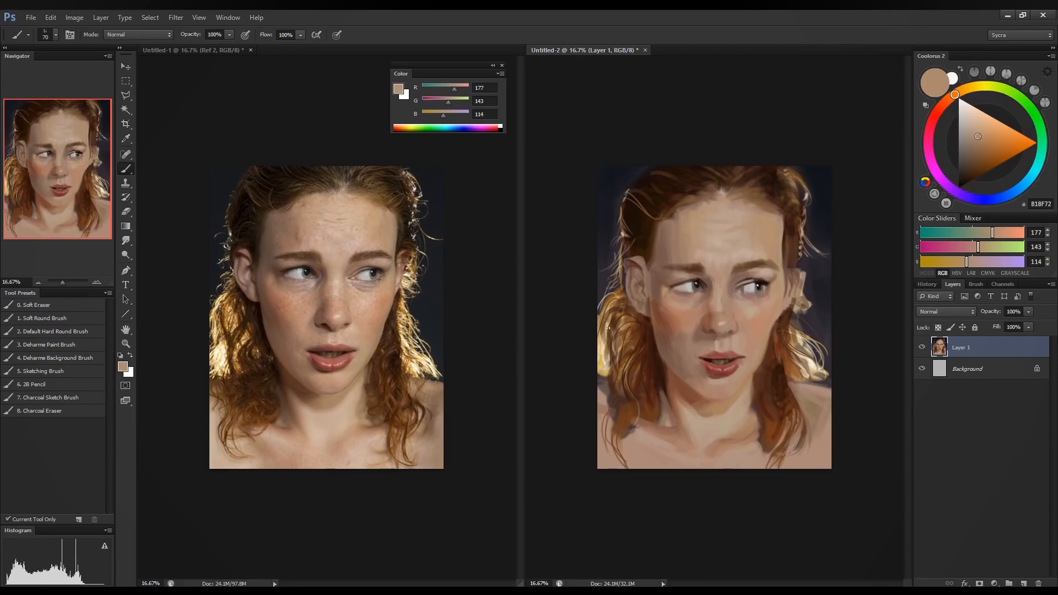
Blend the left side of the forehead with sampled tones, including RGB 119, 89, 77 and RGB 166, 134, 110.
left_click(703, 258, "alt")
left_click(665, 252, "alt")
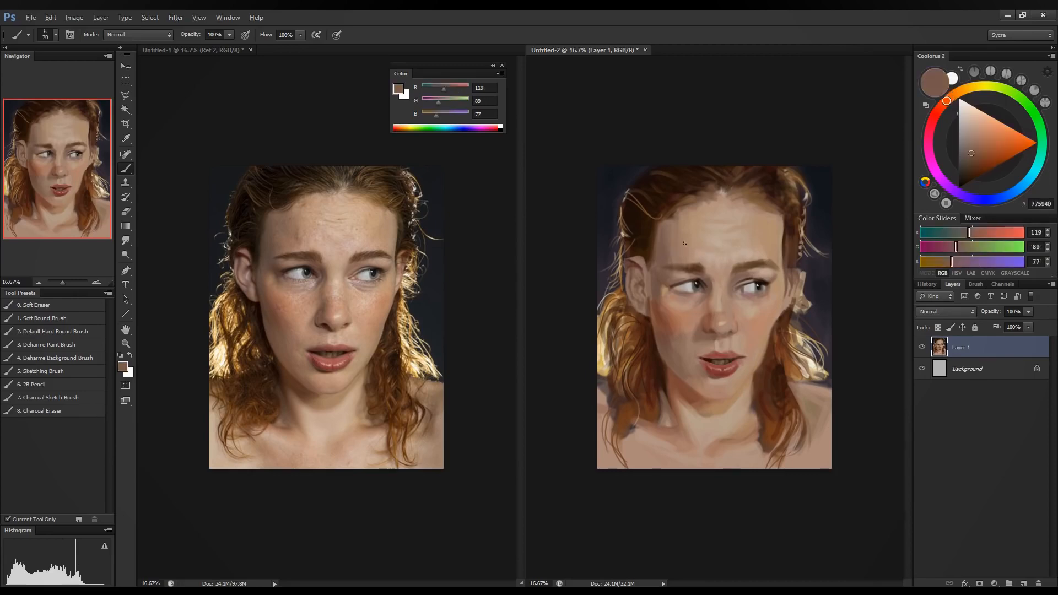
left_click(682, 241, "alt")
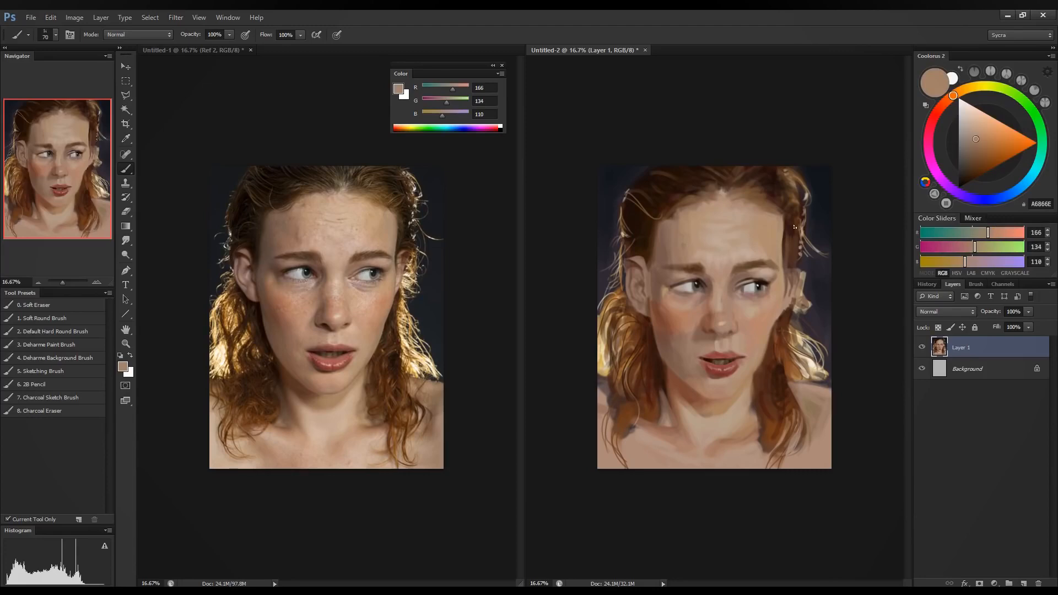
Enlarge the brush to size 125 and rework the left cheek's blush with warm browns, including RGB 149, 92, 71 and RGB 127, 72, 58.
left_click(683, 320, "alt")
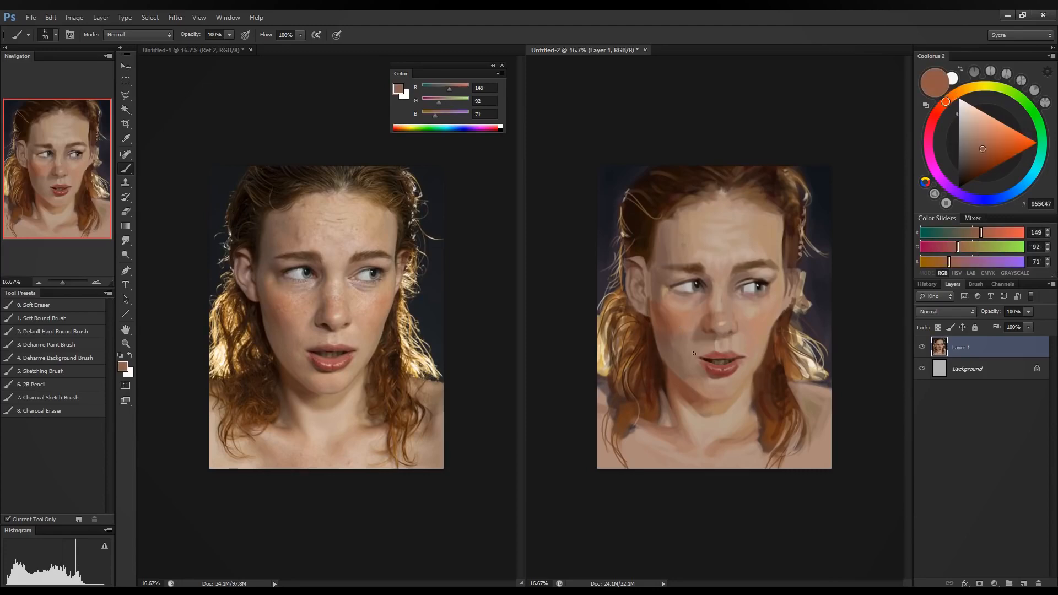
key("bracketright")
key("bracketright")
key("bracketright")
left_click(674, 318, "alt")
left_click(671, 323, "alt")
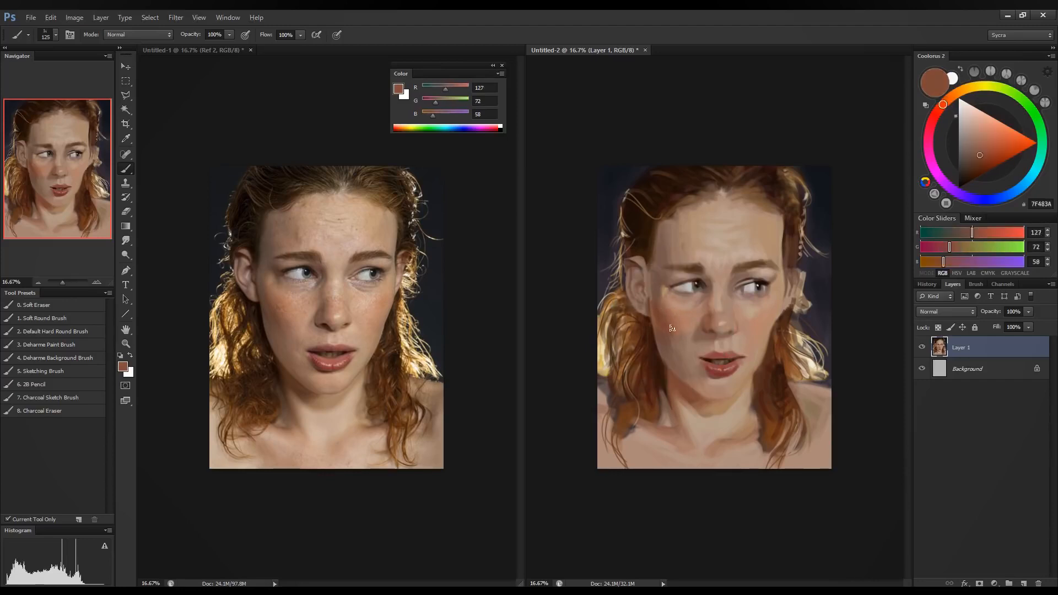
left_click(674, 324, "alt")
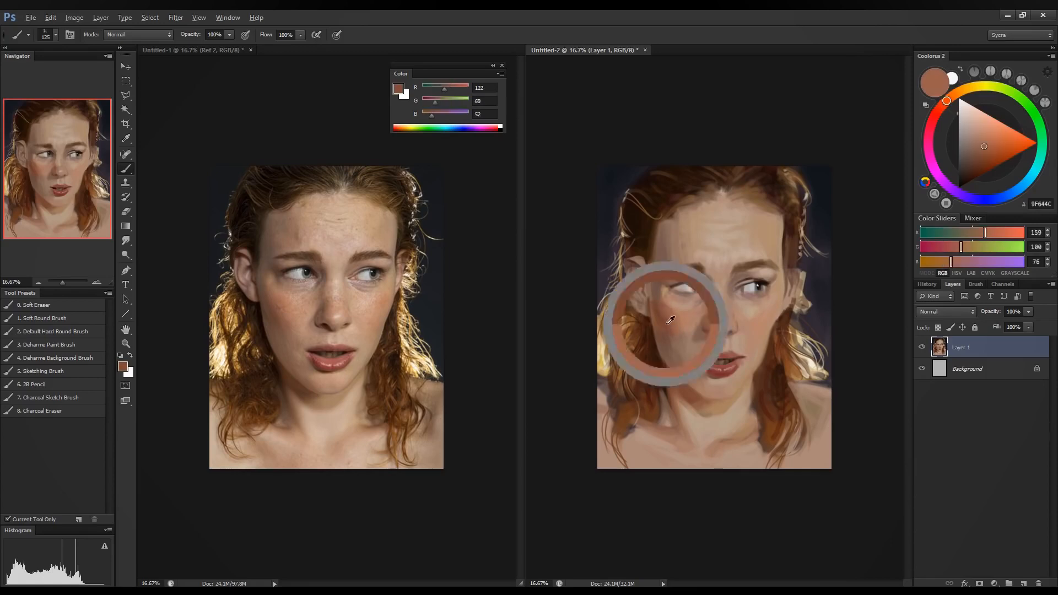
left_click(663, 290, "alt")
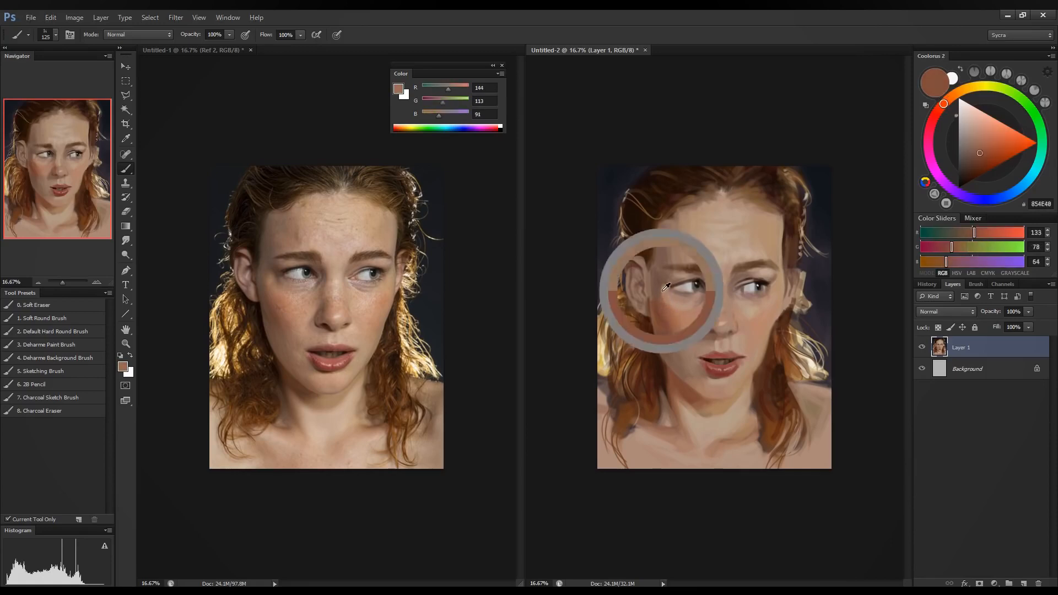
Reduce the brush to size 80 and blend the upper left cheek below the eye with RGB 134, 80, 63 and RGB 148, 91, 70.
key("bracketleft")
key("bracketleft")
key("bracketleft")
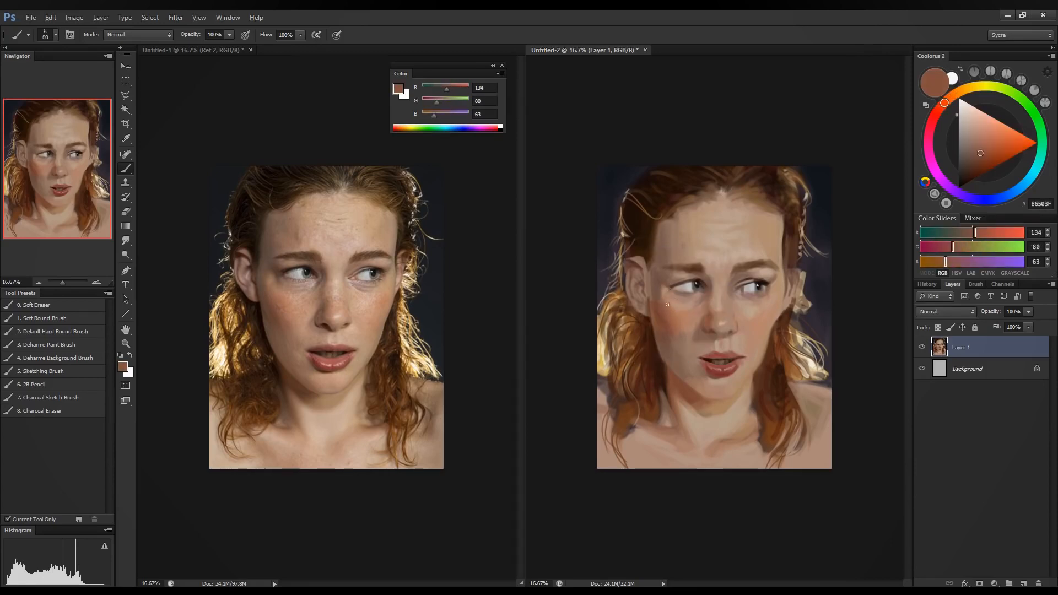
left_click(667, 304, "alt")
left_click(669, 300, "alt")
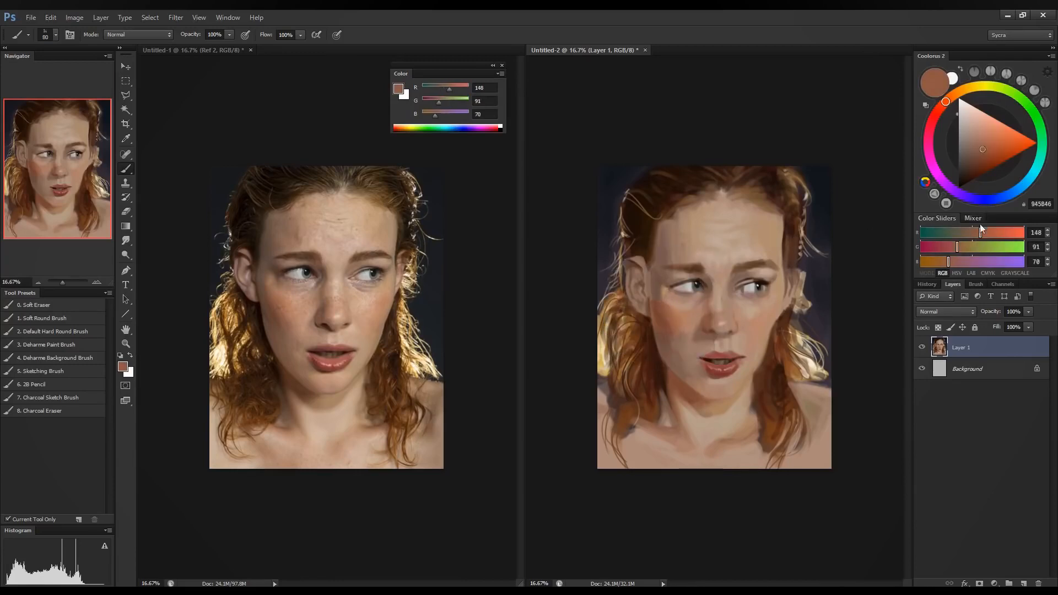
Adjust the cheek colour and soften the outer left cheek with tones including RGB 127, 71, 54 and RGB 129, 84, 67.
left_click(953, 249)
left_click(948, 261)
left_click(958, 248)
left_click(666, 290, "alt")
left_click(662, 311, "alt")
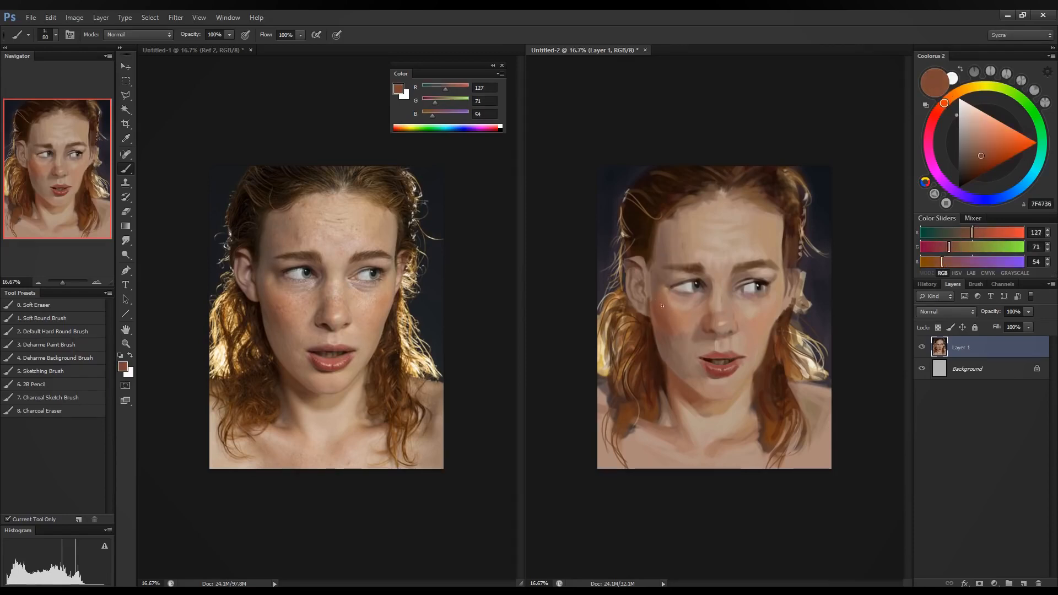
left_click(659, 324, "alt")
left_click(672, 319, "alt")
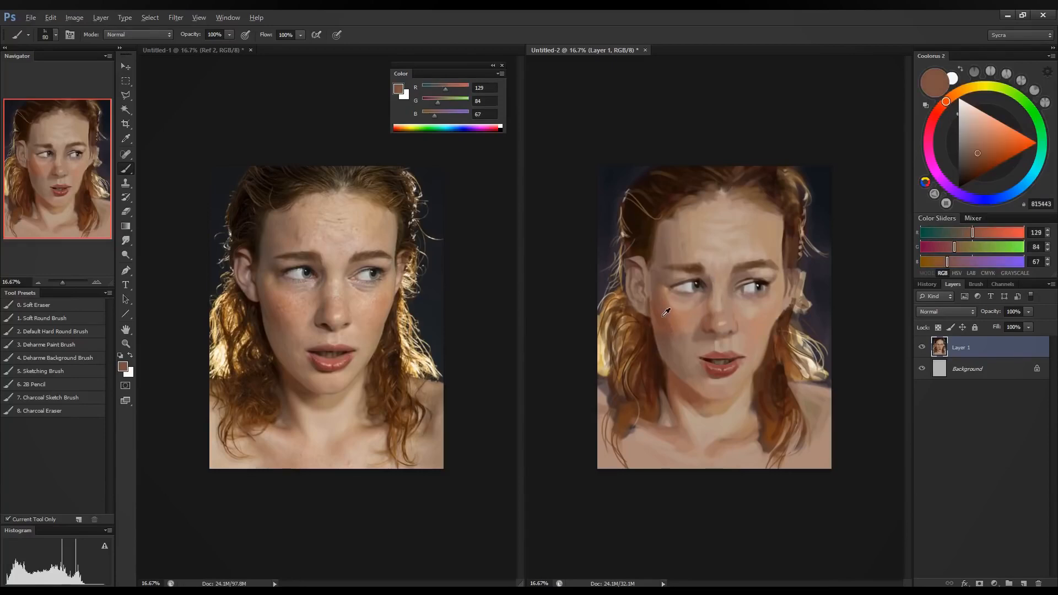
left_click(658, 290, "alt")
Use a size 50 brush to deepen the lips with dark red RGB 102, 31, 41 and the mouth opening with RGB 45, 14, 7.
left_click(720, 369, "alt")
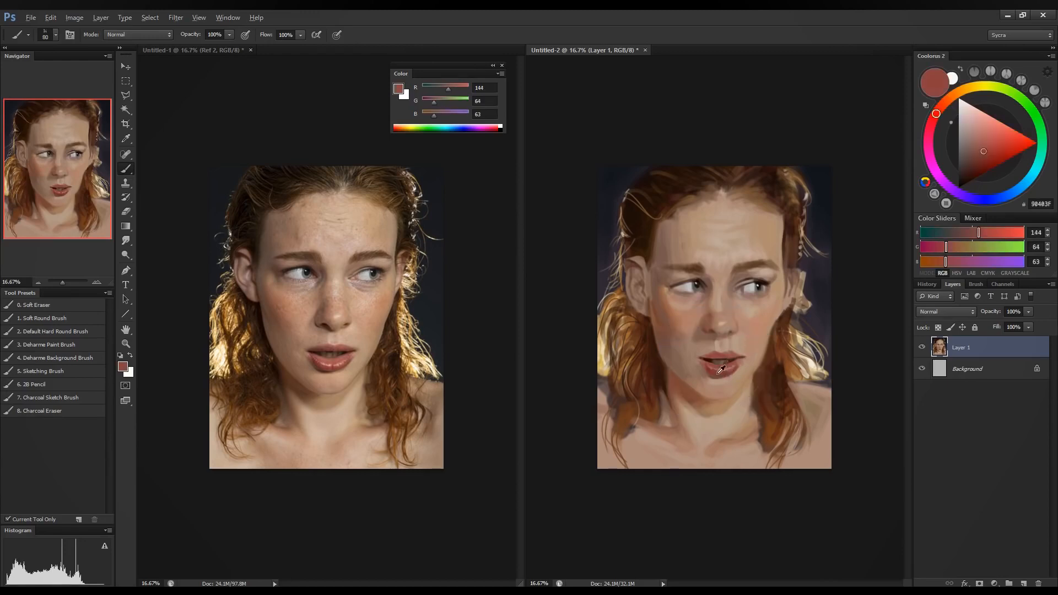
left_click(720, 370, "alt")
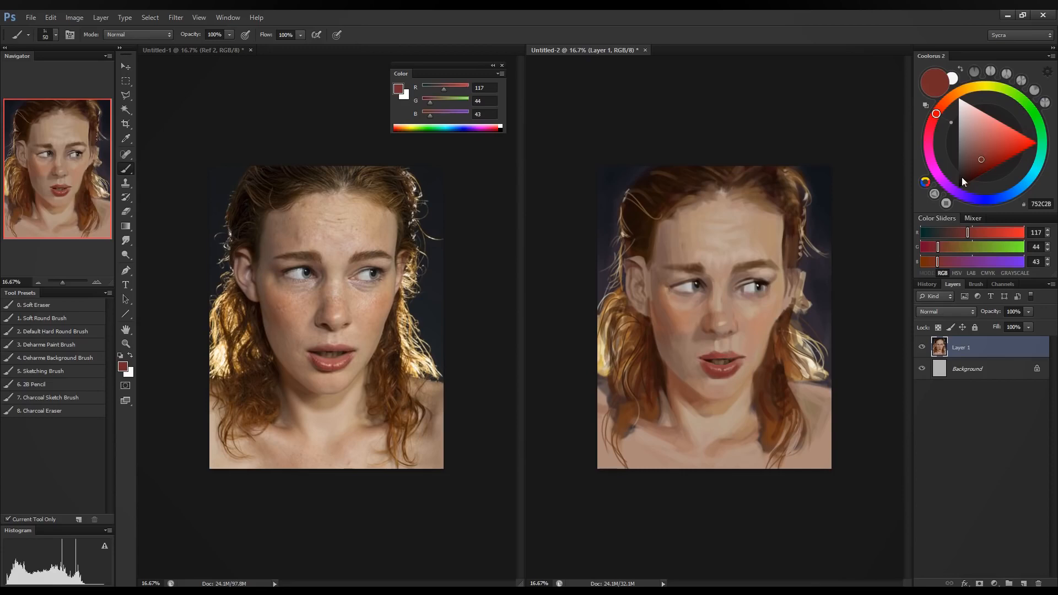
left_click(933, 248)
left_click(933, 261)
left_click(961, 234)
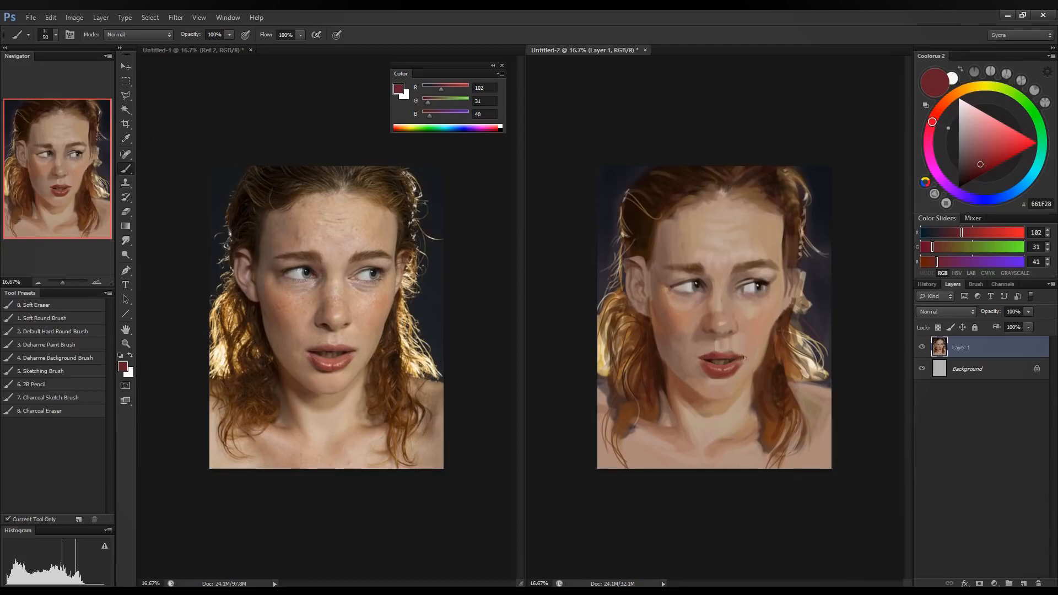
left_click(708, 361, "alt")
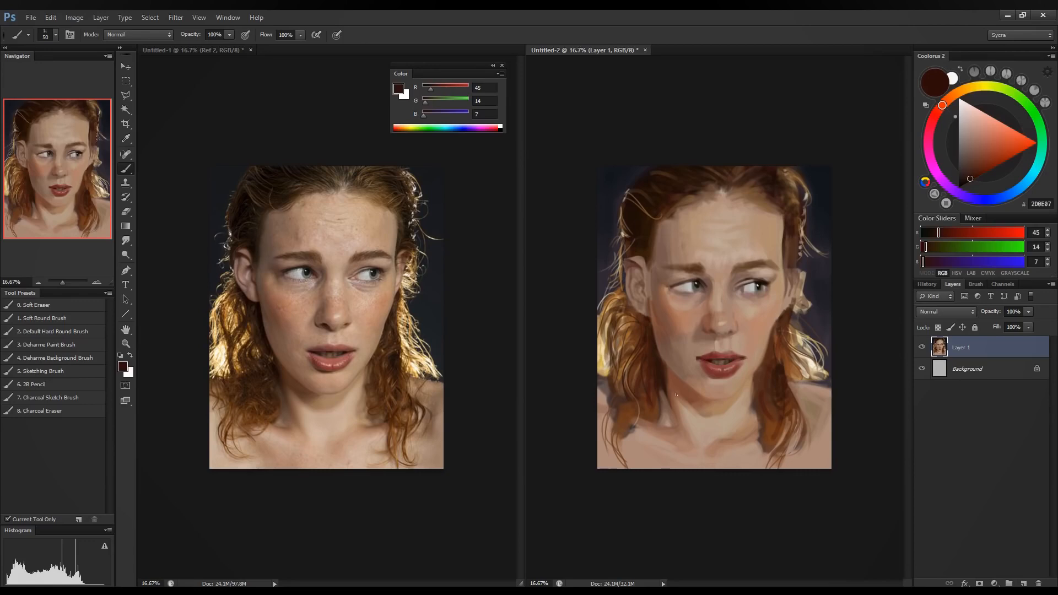
left_click(707, 355, "alt")
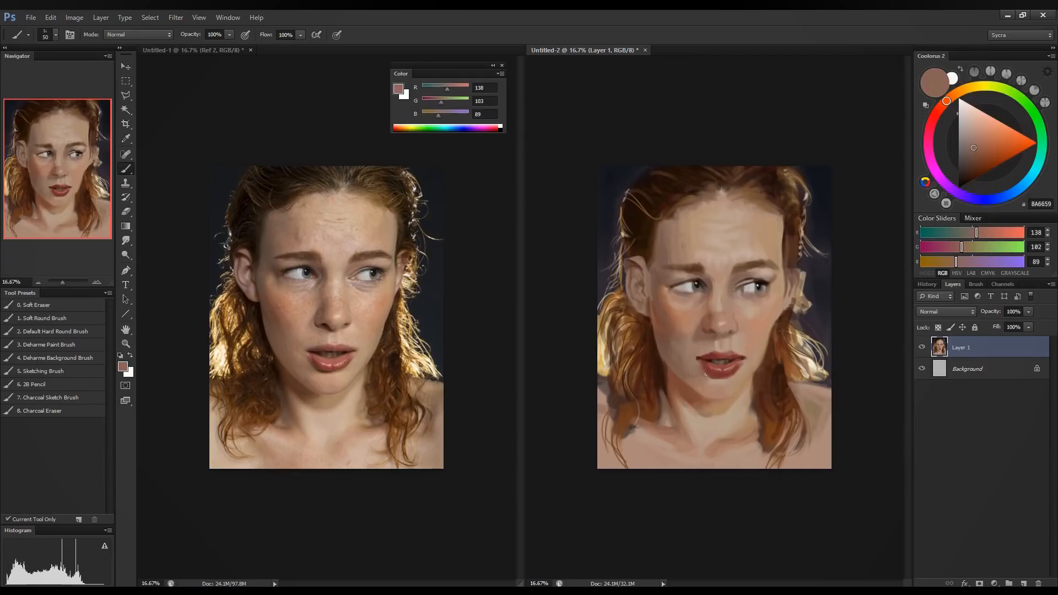
Paint muted pink RGB 155, 99, 98 on the lips and shade the lower lip's bottom edge with RGB 125, 56, 53.
left_click(699, 365, "alt")
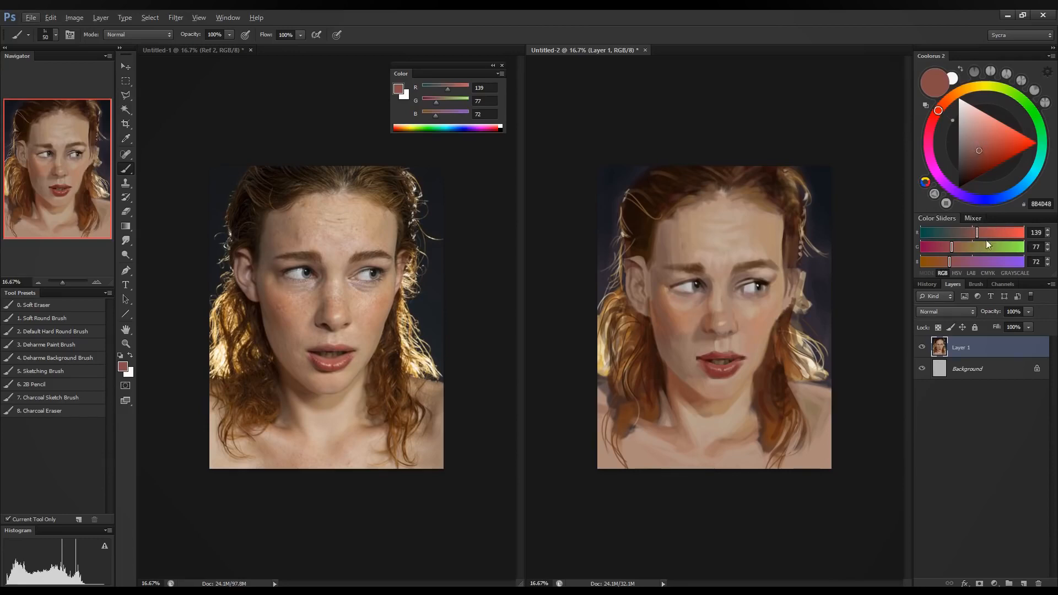
left_click_drag(977, 233, 957, 247)
left_click(959, 262)
left_click(961, 242)
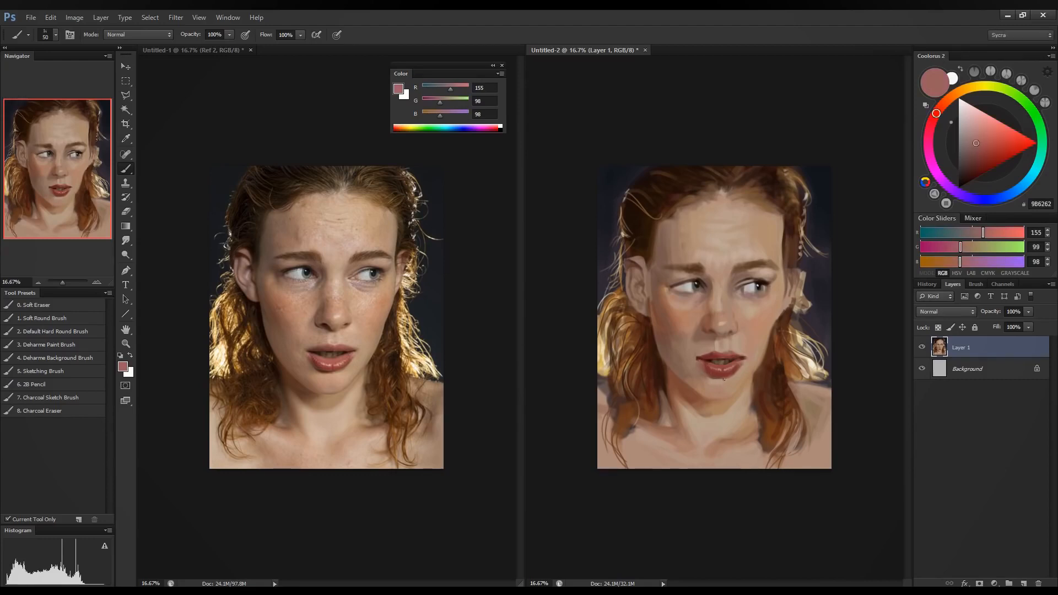
left_click(721, 371, "alt")
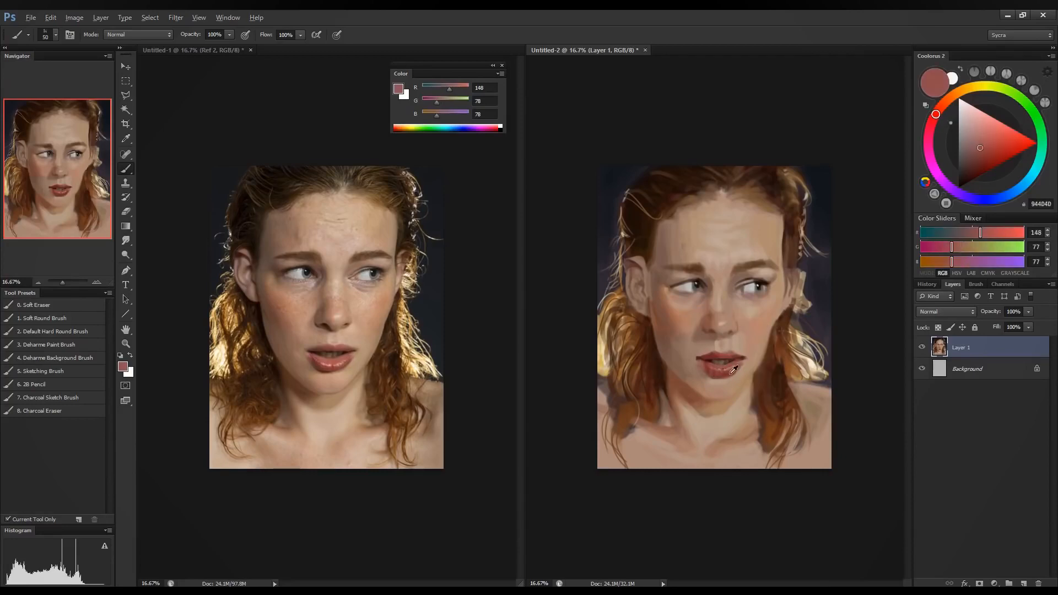
left_click(715, 375, "alt")
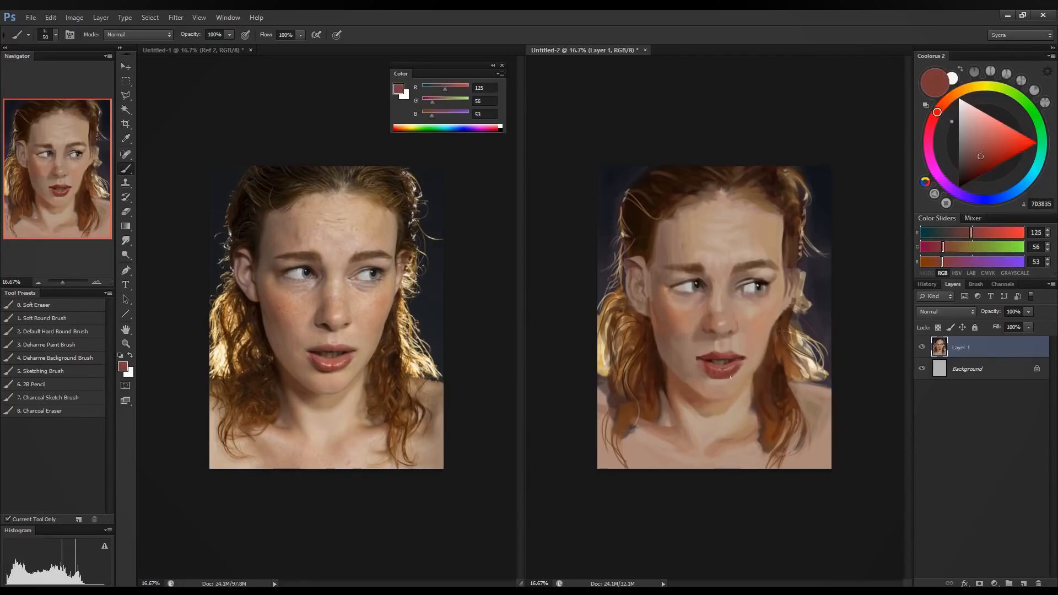
left_click_drag(716, 379, 729, 378)
Add pale RGB 186, 176, 178 highlights to the lower lip with a size 35 brush and blend them with RGB 124, 55, 52.
left_click(726, 368, "alt")
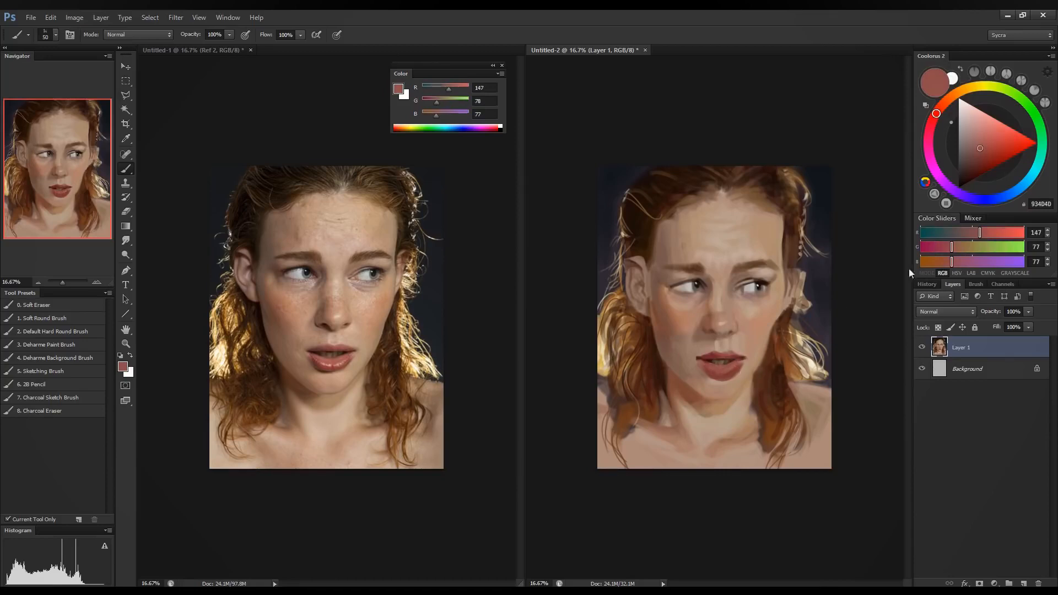
left_click(996, 235)
left_click(993, 251)
left_click(993, 262)
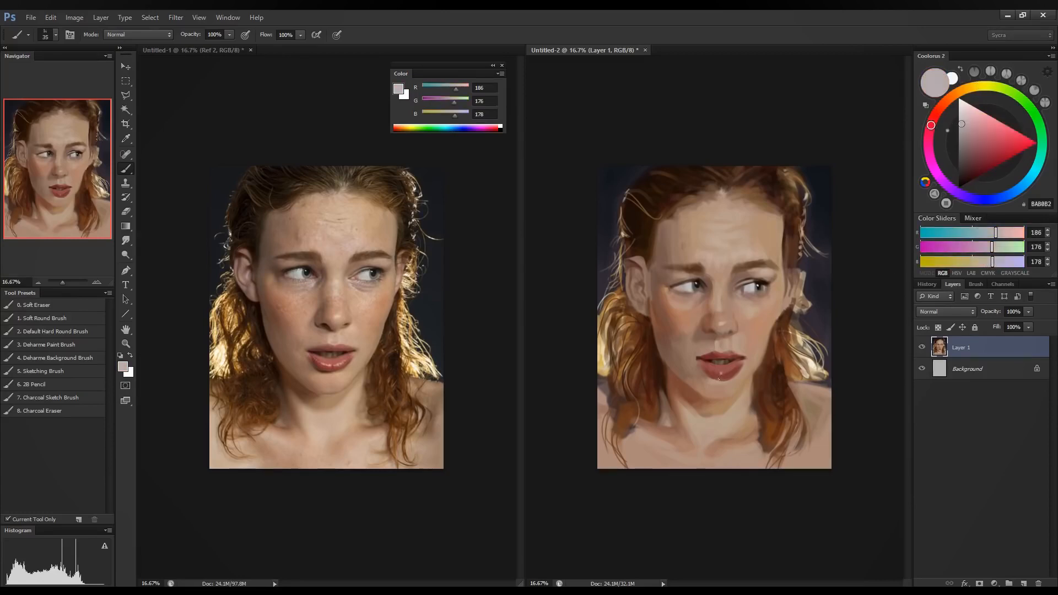
left_click_drag(718, 377, 715, 374)
left_click(719, 378, "alt")
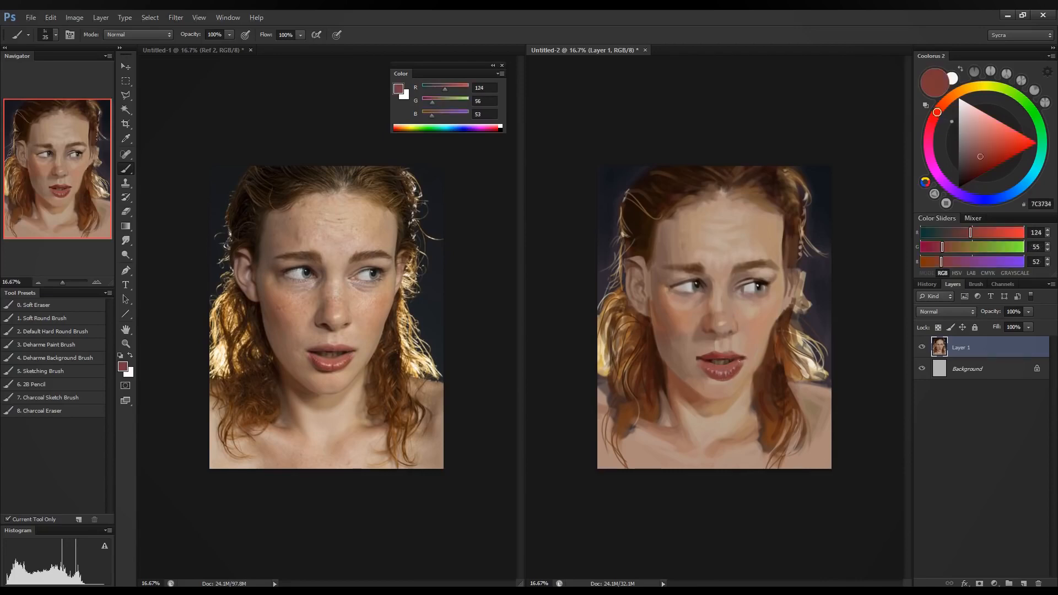
left_click(721, 379, "alt")
Refine the right edge of the face from forehead to jaw with RGB 70, 39, 23, RGB 164, 132, 105 and RGB 86, 50, 34.
left_click(782, 373, "alt")
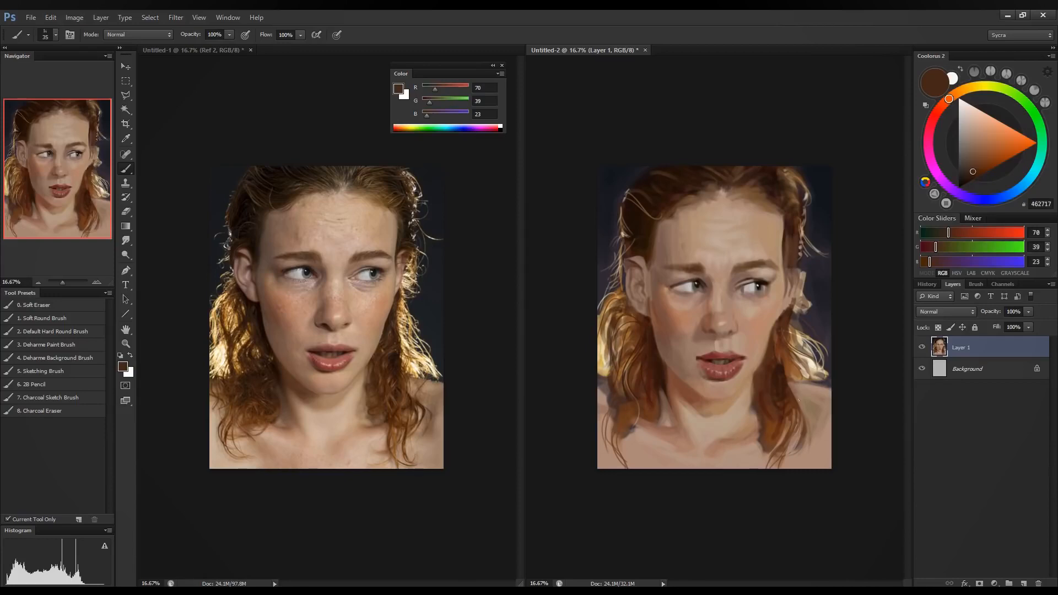
left_click(767, 343, "alt")
left_click(768, 338, "alt")
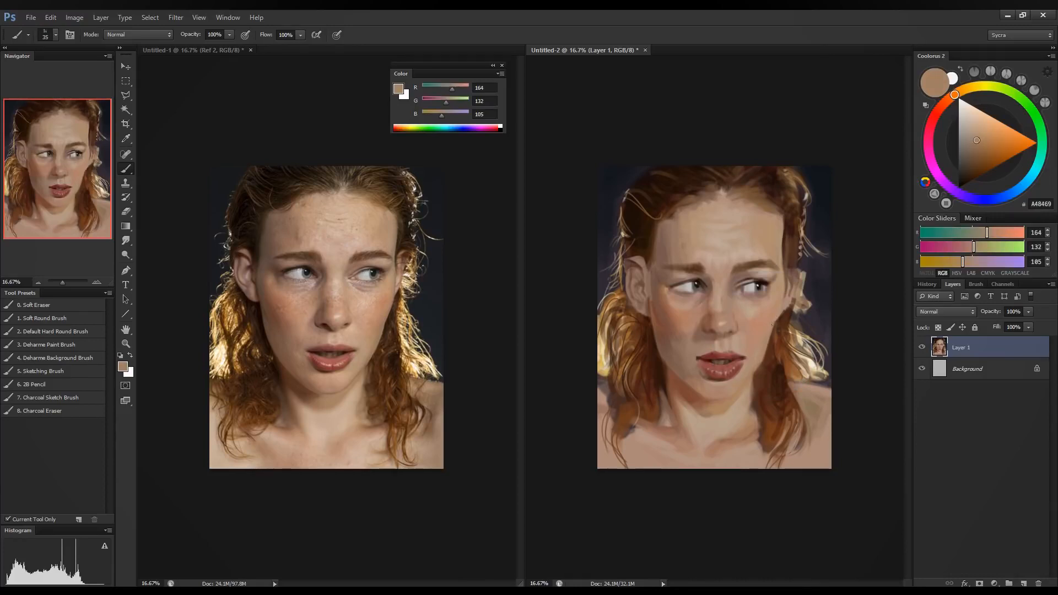
left_click_drag(783, 220, 781, 263)
left_click(760, 359, "alt")
left_click(753, 377, "alt")
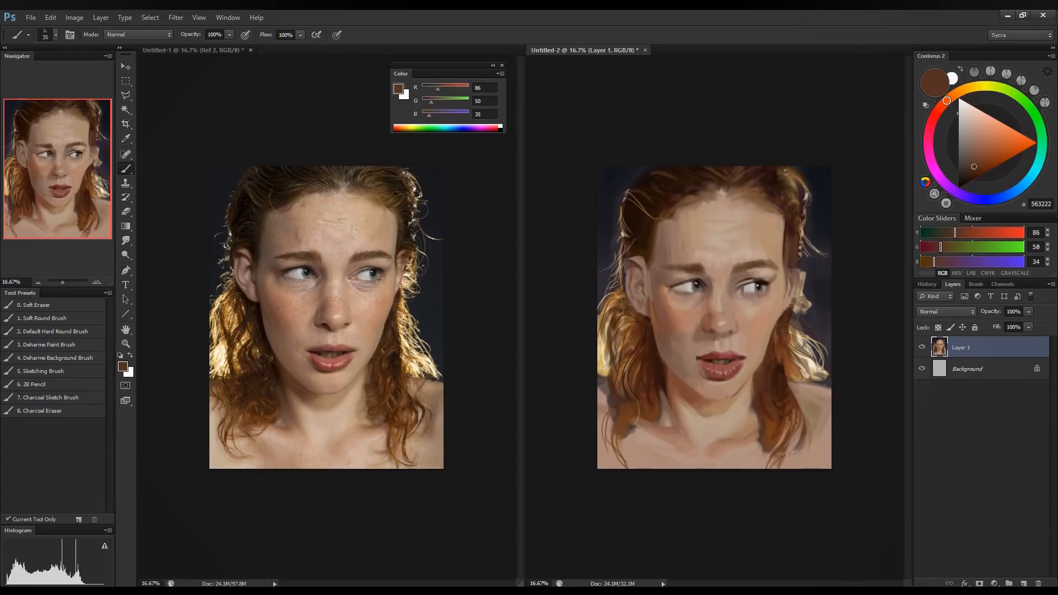
Shade the jawline and the underside of the chin with RGB 123, 88, 73 and RGB 114, 72, 58.
left_click(733, 390, "alt")
left_click(672, 367, "alt")
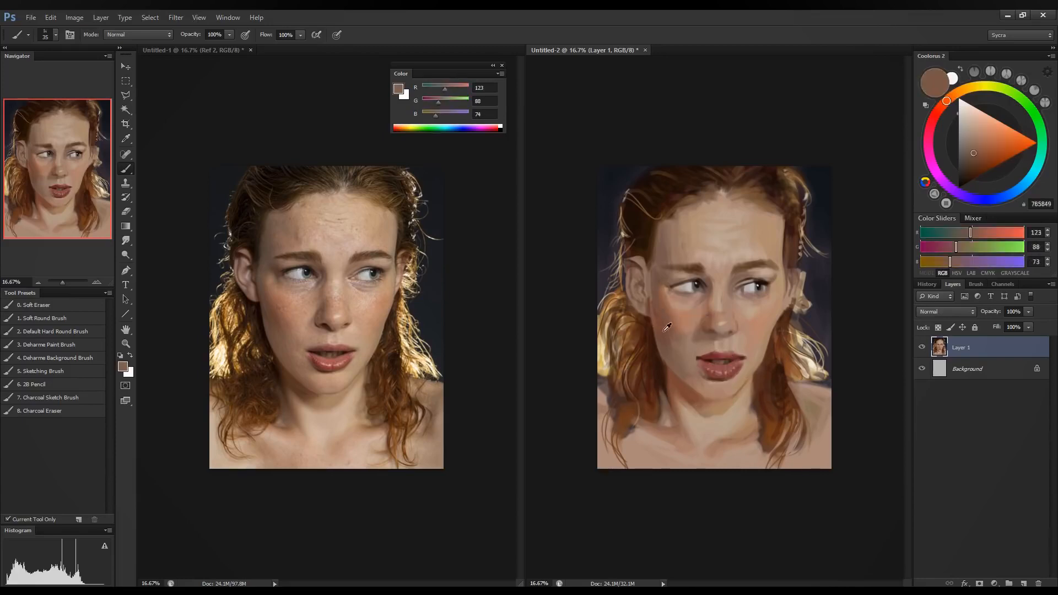
left_click(661, 334, "alt")
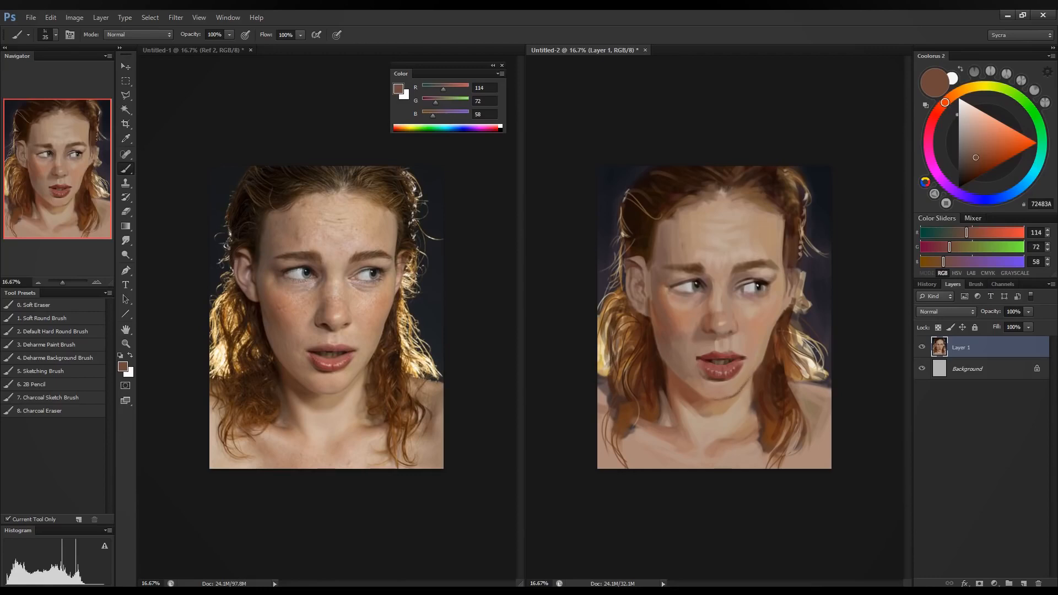
Increase the brush to size 50 and model the chin with sampled skin tones, including RGB 170, 136, 105 and RGB 136, 100, 83.
left_click(683, 368, "alt")
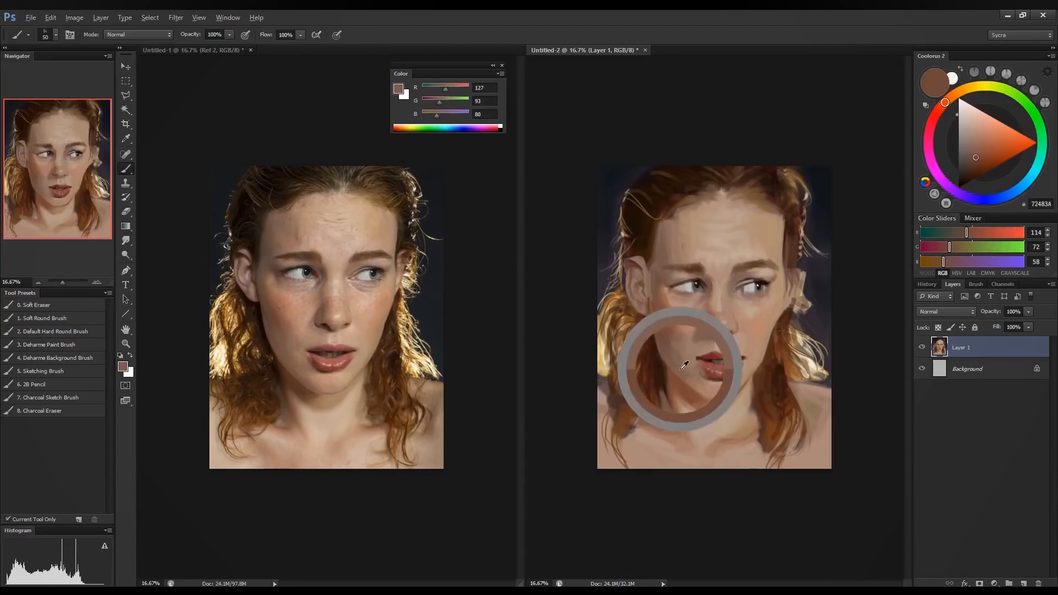
left_click(733, 392, "alt")
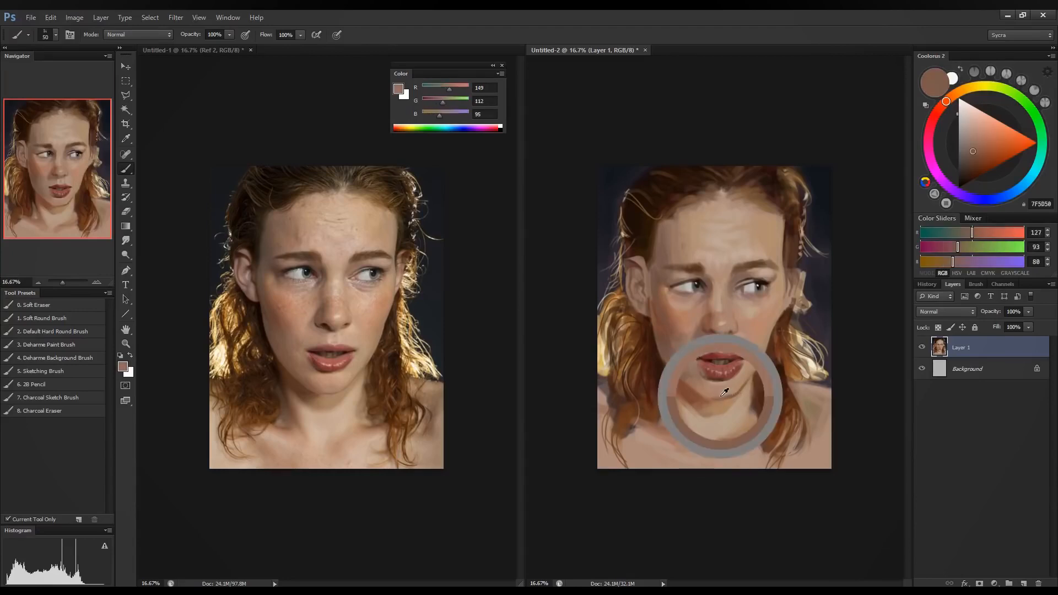
left_click(746, 376, "alt")
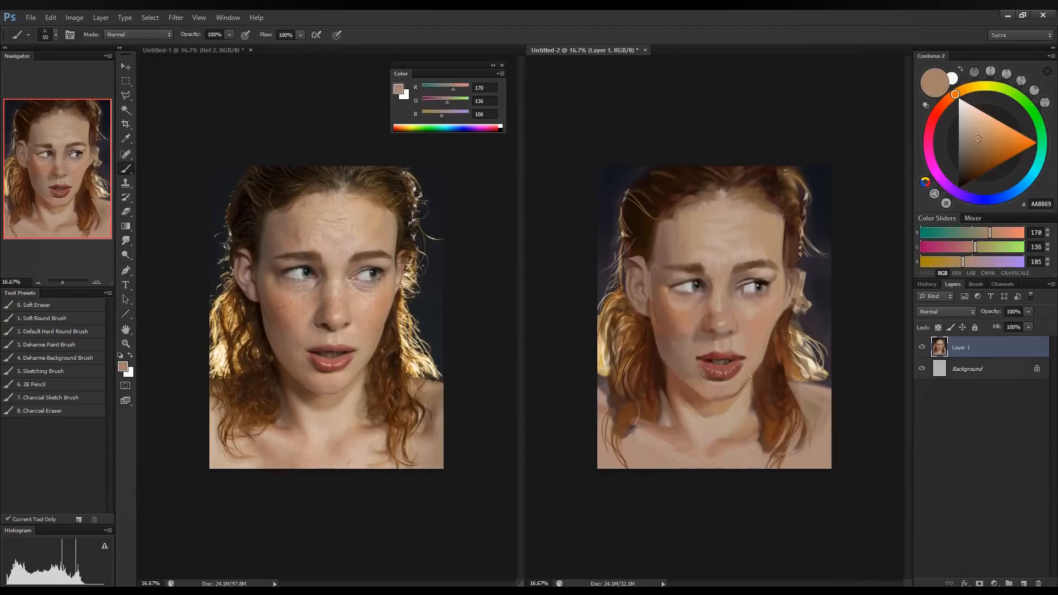
left_click(728, 395, "alt")
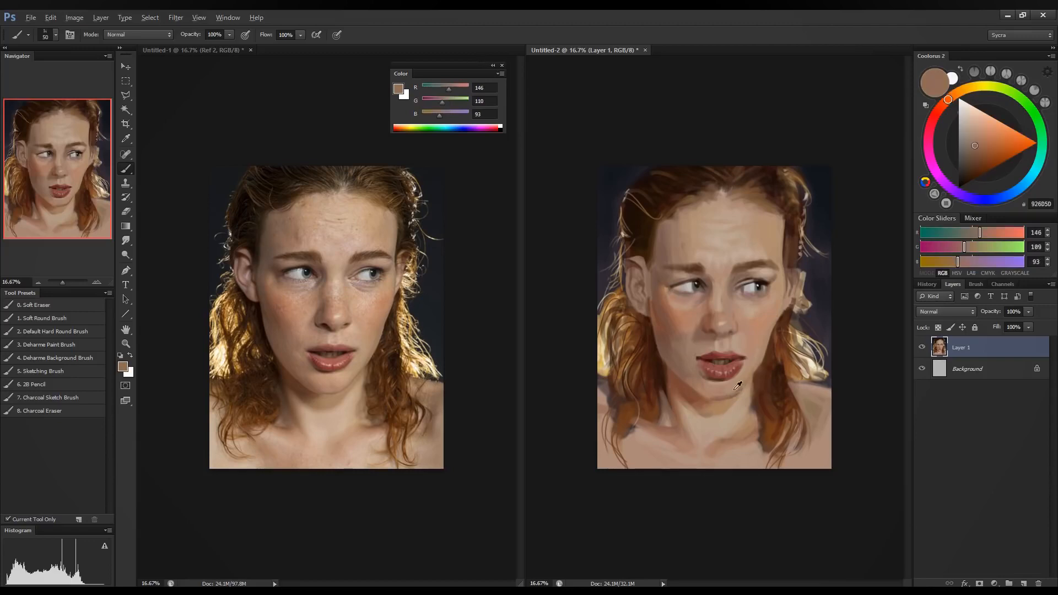
left_click(722, 389, "alt")
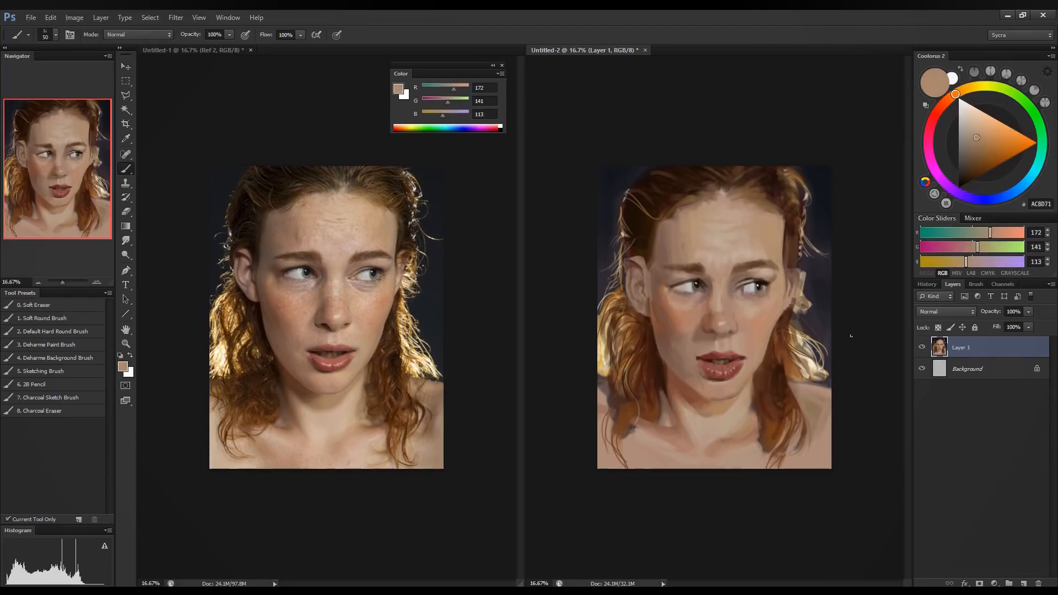
left_click(751, 314, "alt")
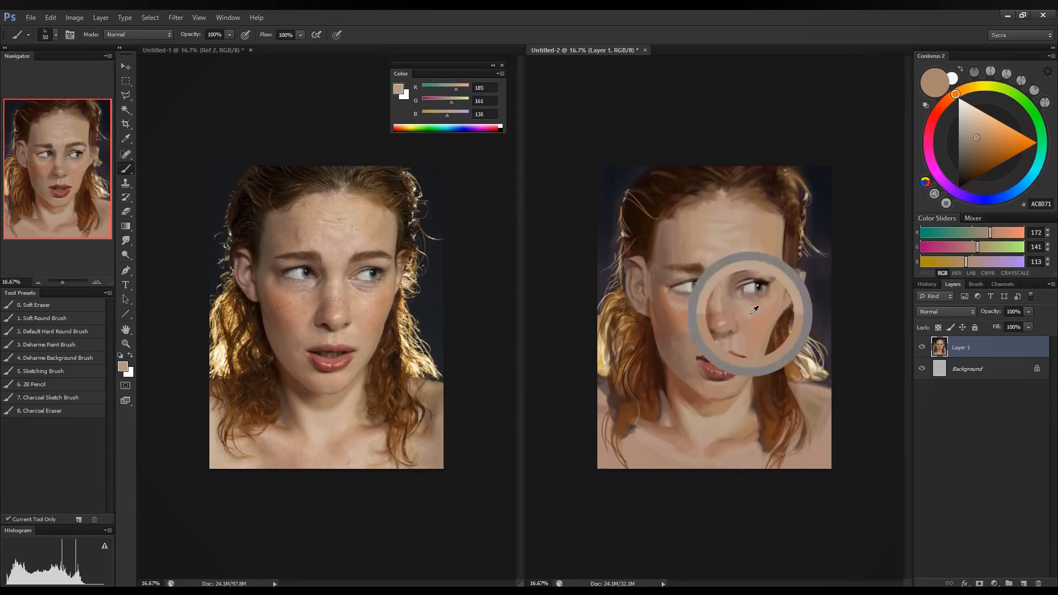
left_click(730, 386, "alt")
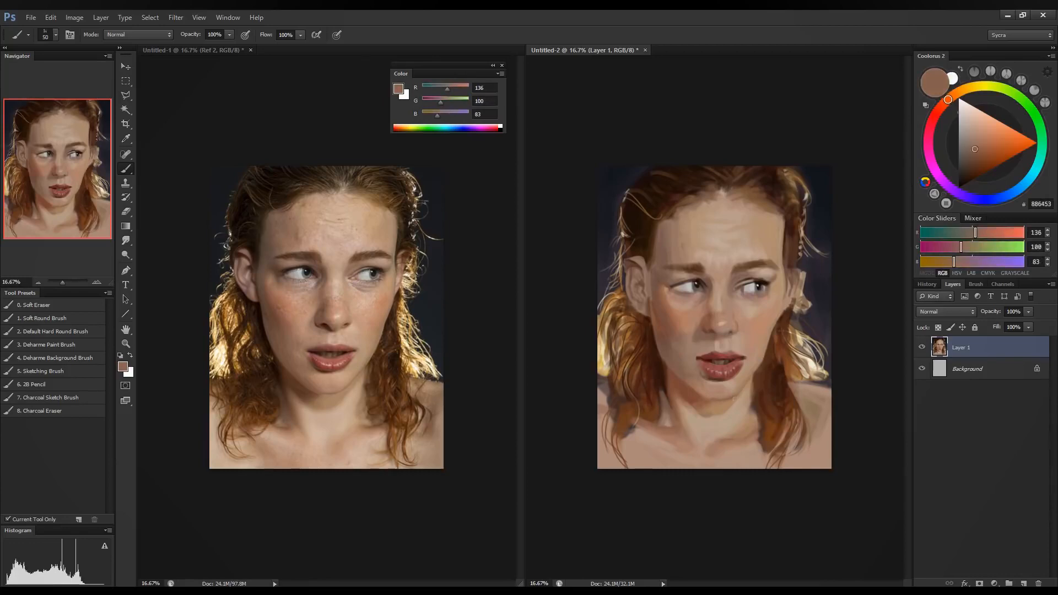
left_click(743, 388, "alt")
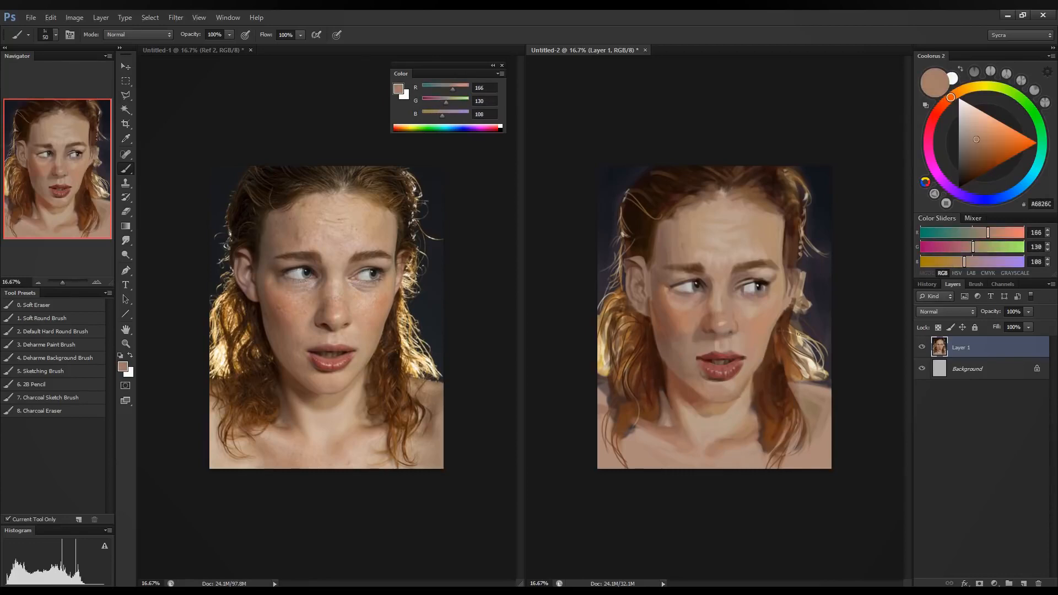
Refine the chin and left jaw edge with RGB 183, 133, 108, RGB 122, 72, 52, RGB 118, 78, 64 and RGB 145, 112, 96.
left_click(724, 385, "alt")
left_click(751, 339, "alt")
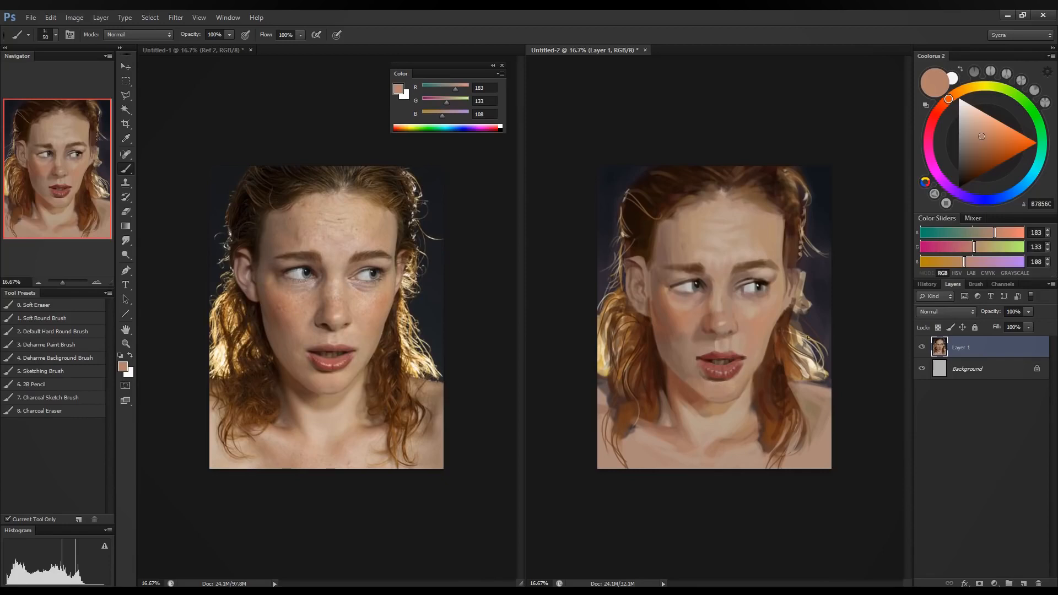
left_click(695, 374, "alt")
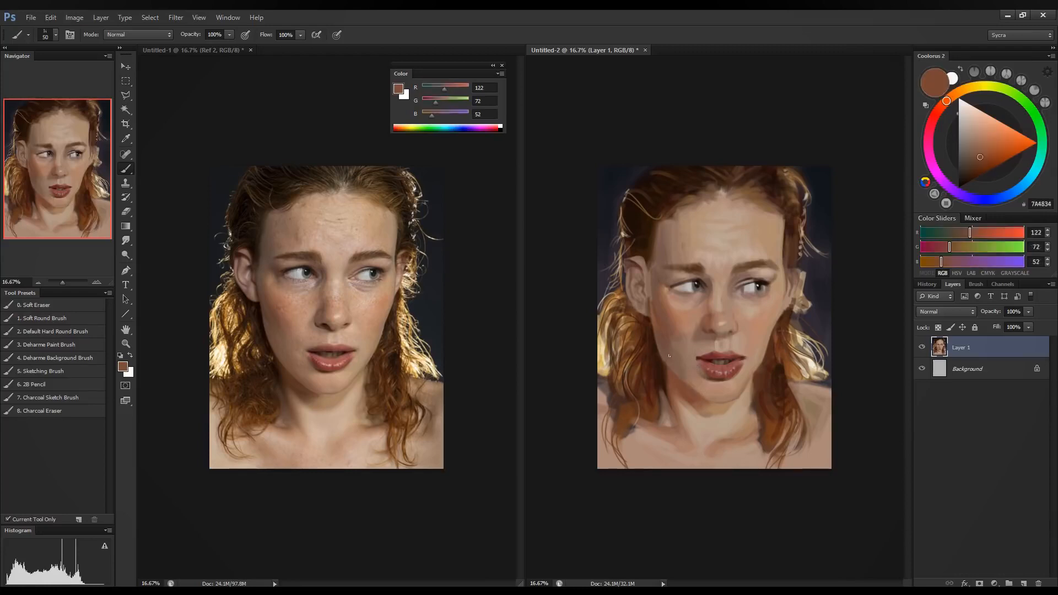
left_click(667, 348, "alt")
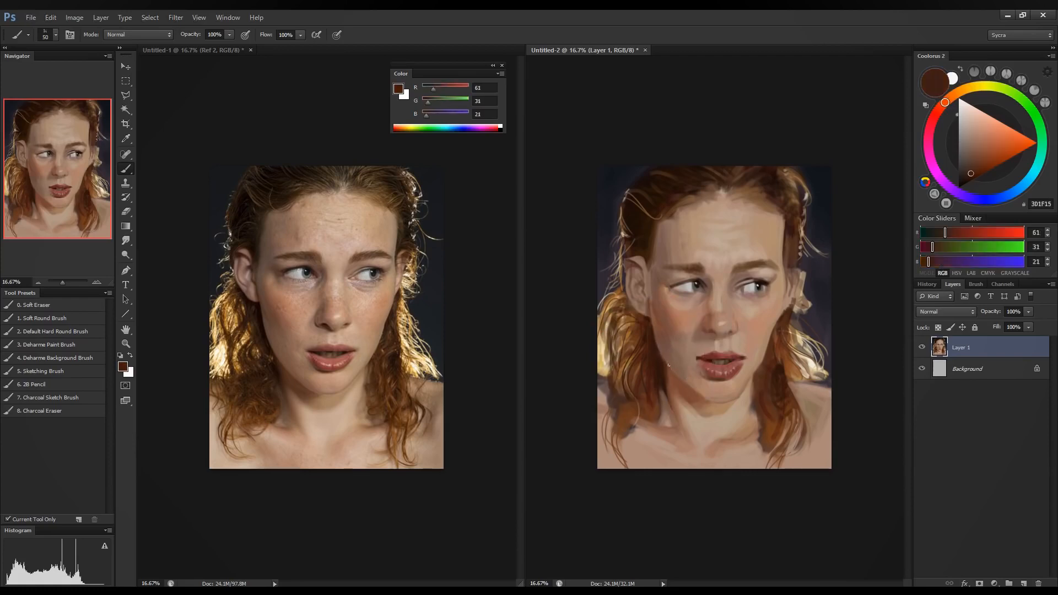
left_click(668, 349, "alt")
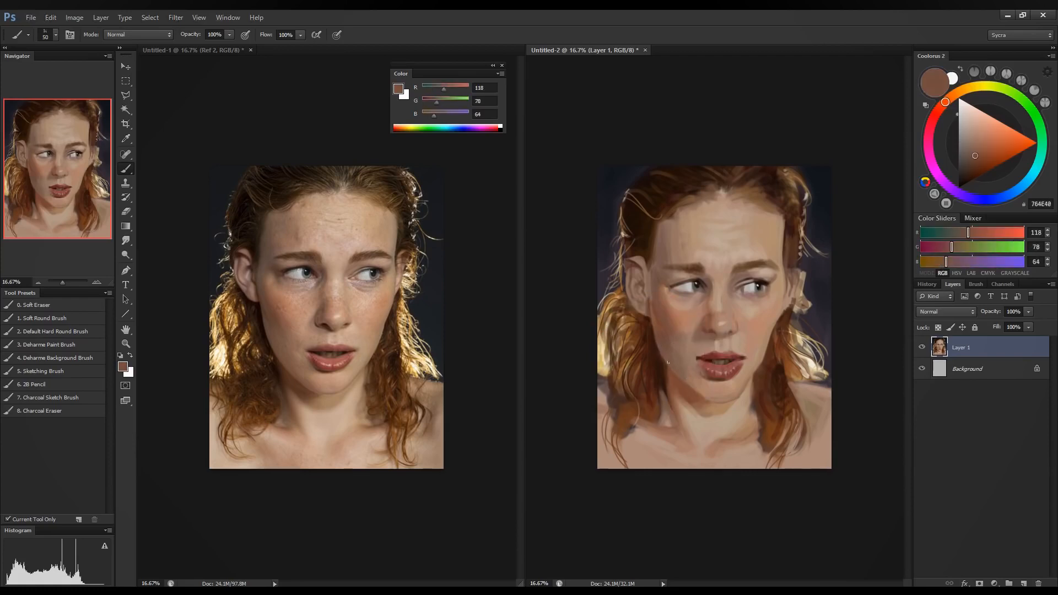
left_click(693, 374, "alt")
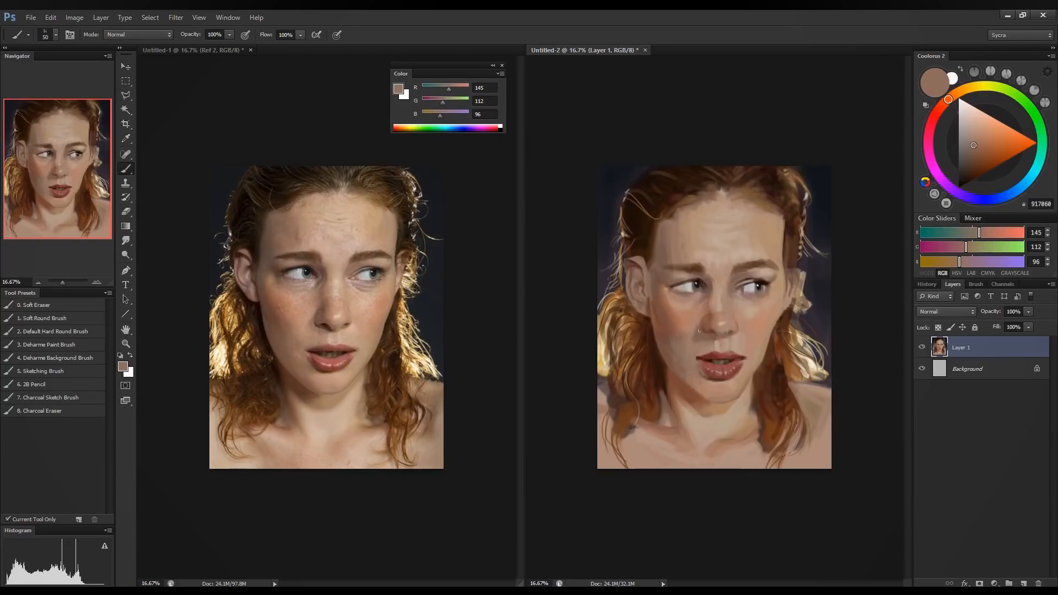
Increase the brush to size 70 and shade the outer left cheek with RGB 137, 101, 89, RGB 116, 76, 59 and RGB 167, 111, 85.
left_click(669, 342, "alt")
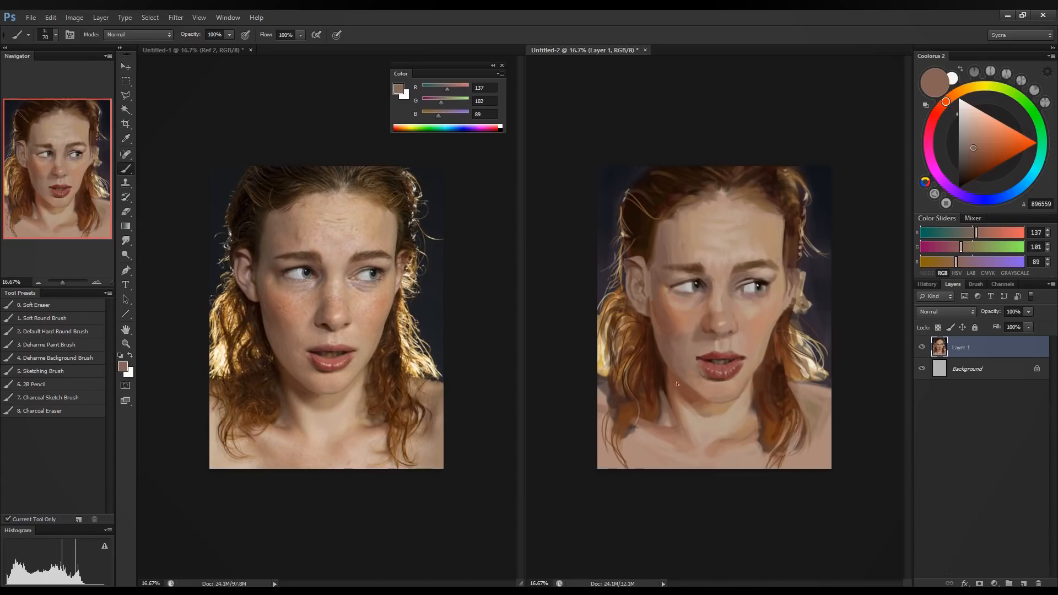
left_click(668, 316, "alt")
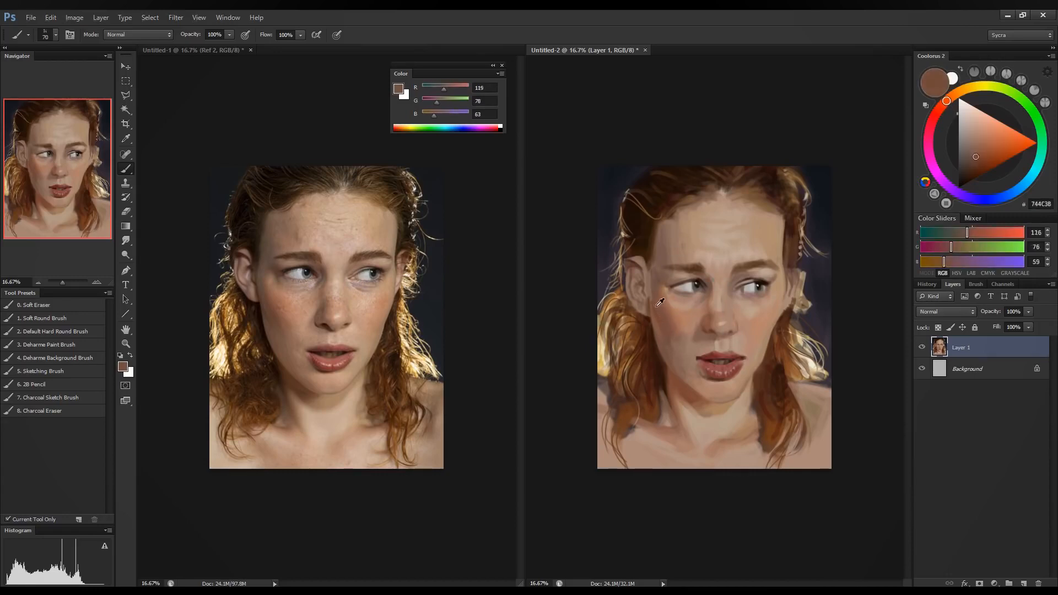
left_click(657, 312, "alt")
left_click(677, 314, "alt")
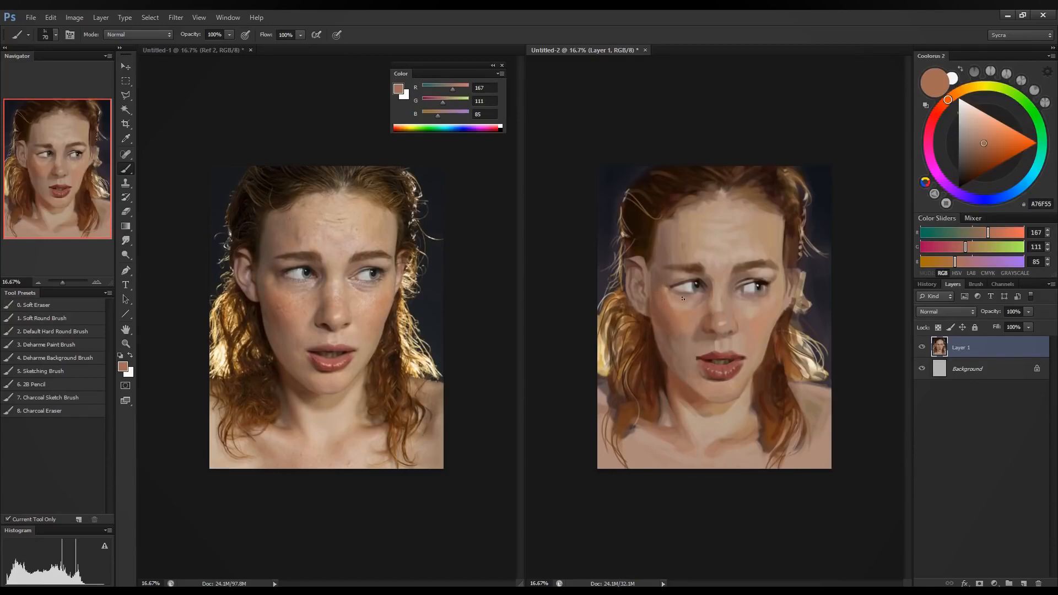
Lighten a sampled forehead tone to RGB 191, 174, 161 and highlight the nose with a size 50 brush, blending with RGB 183, 157, 138.
left_click(736, 250, "alt")
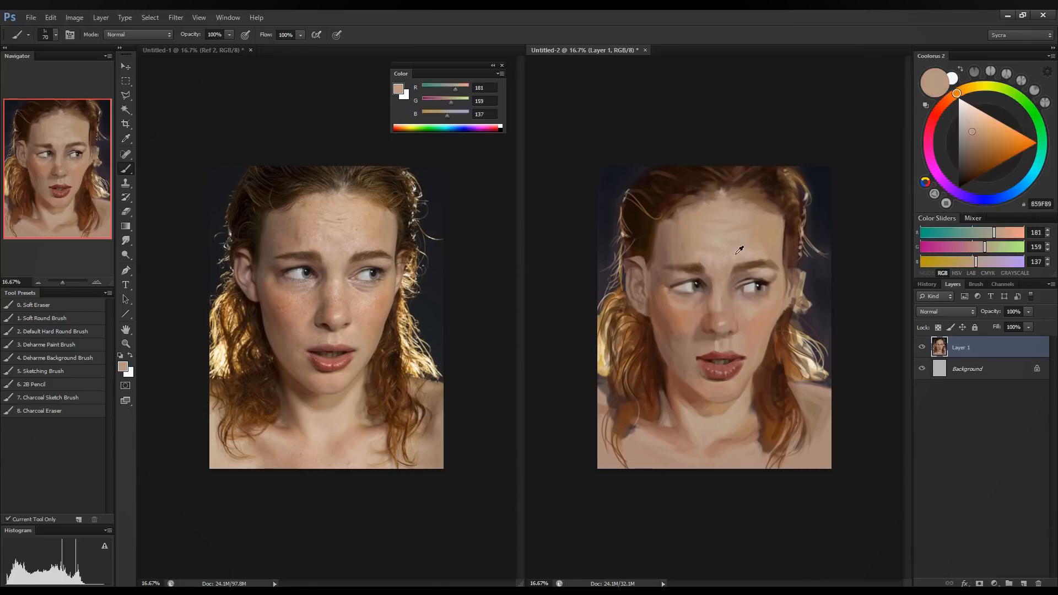
left_click(986, 263)
left_click(990, 247)
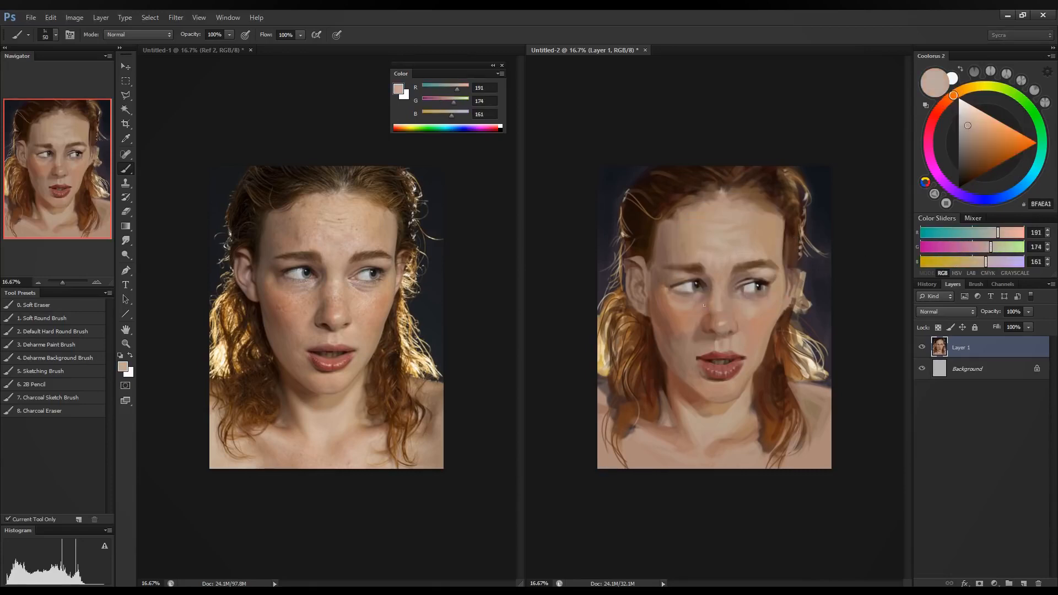
left_click_drag(987, 263, 987, 263)
left_click(723, 298, "alt")
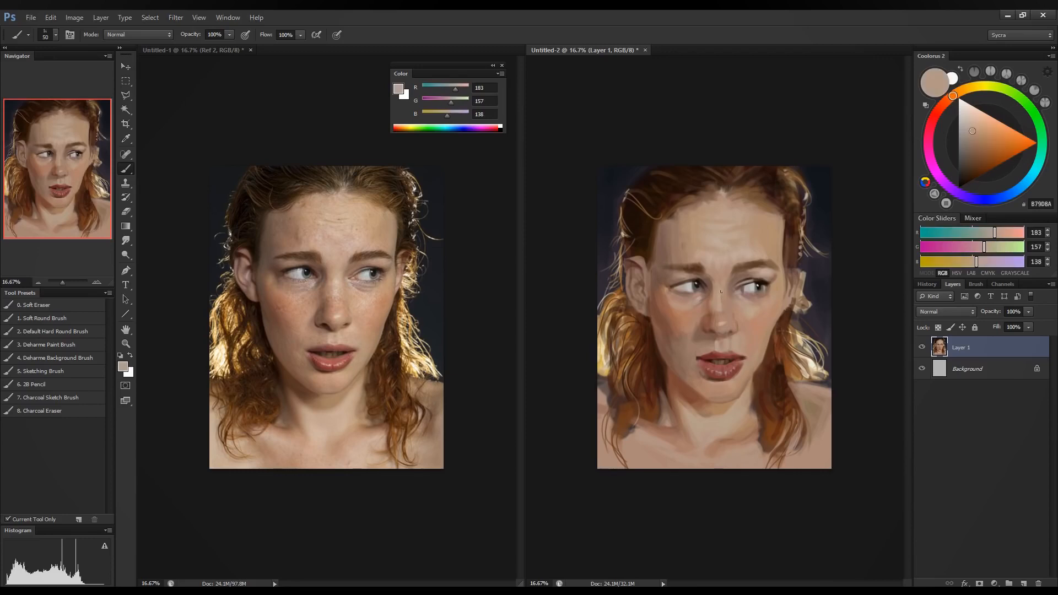
Model the nose bridge and tip with RGB 177, 145, 122, RGB 189, 163, 146, RGB 165, 132, 116 and RGB 153, 113, 95.
left_click(717, 309, "alt")
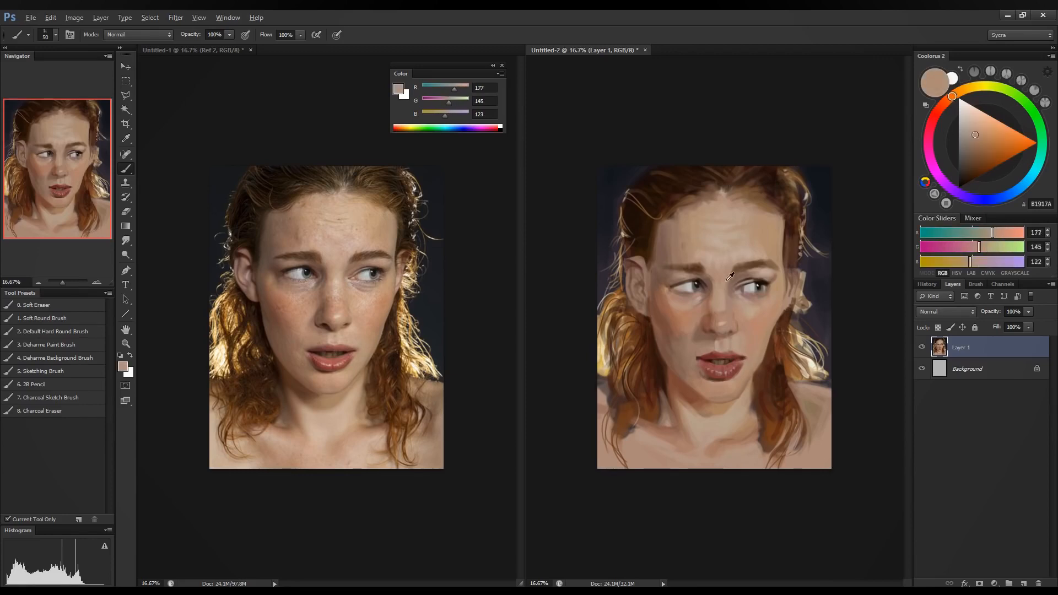
left_click(719, 255, "alt")
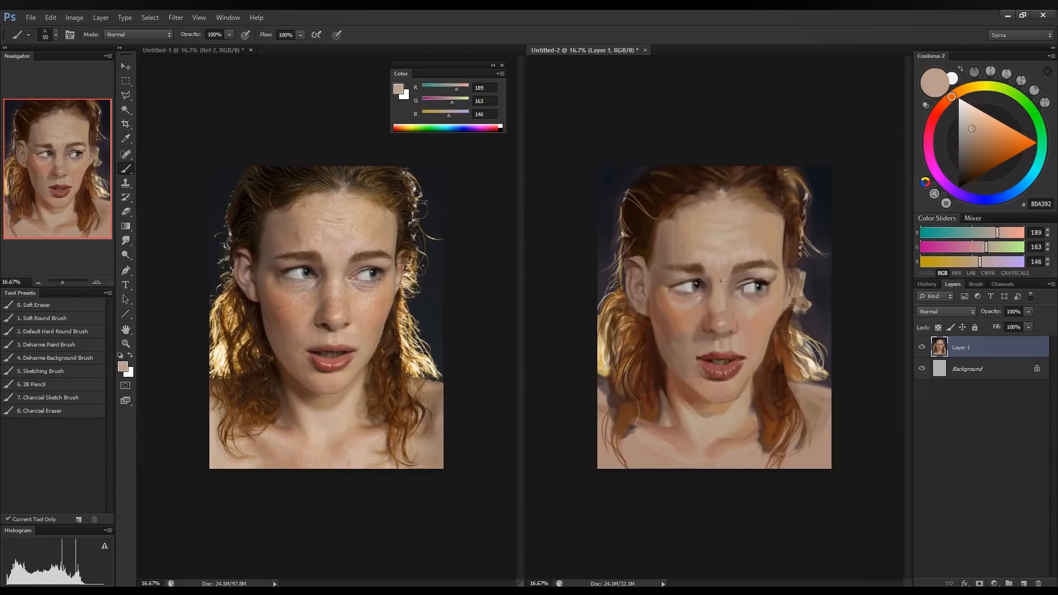
left_click(724, 316, "alt")
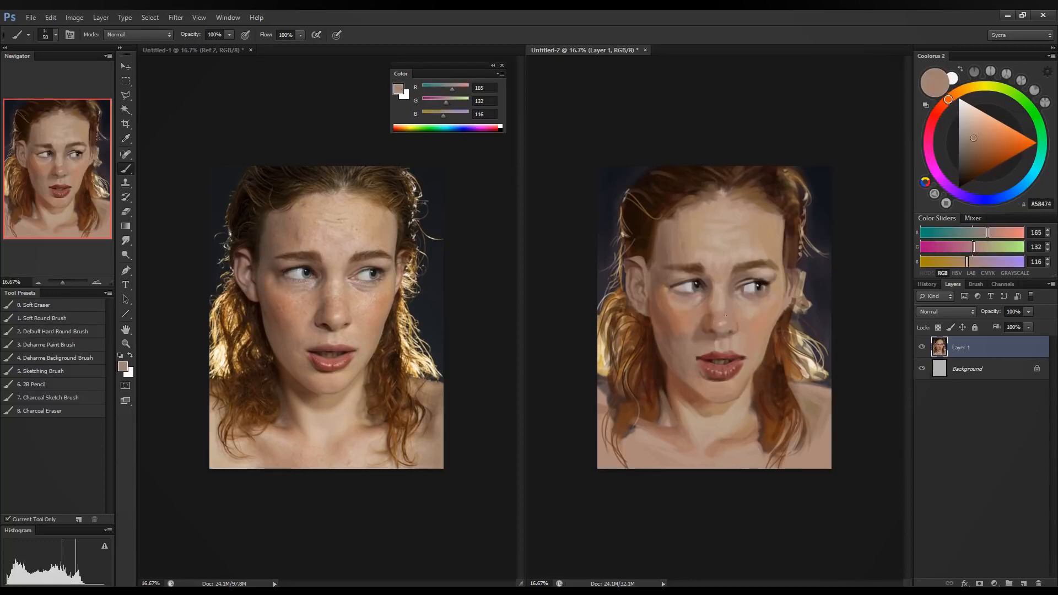
left_click(717, 313, "alt")
left_click(714, 319, "alt")
left_click(715, 314, "alt")
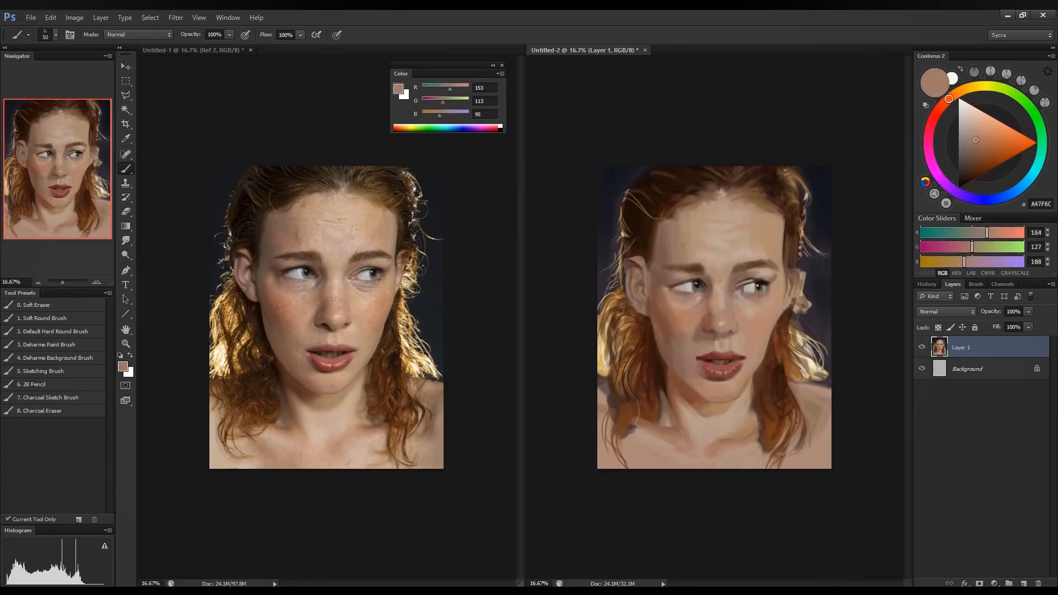
left_click(714, 312, "alt")
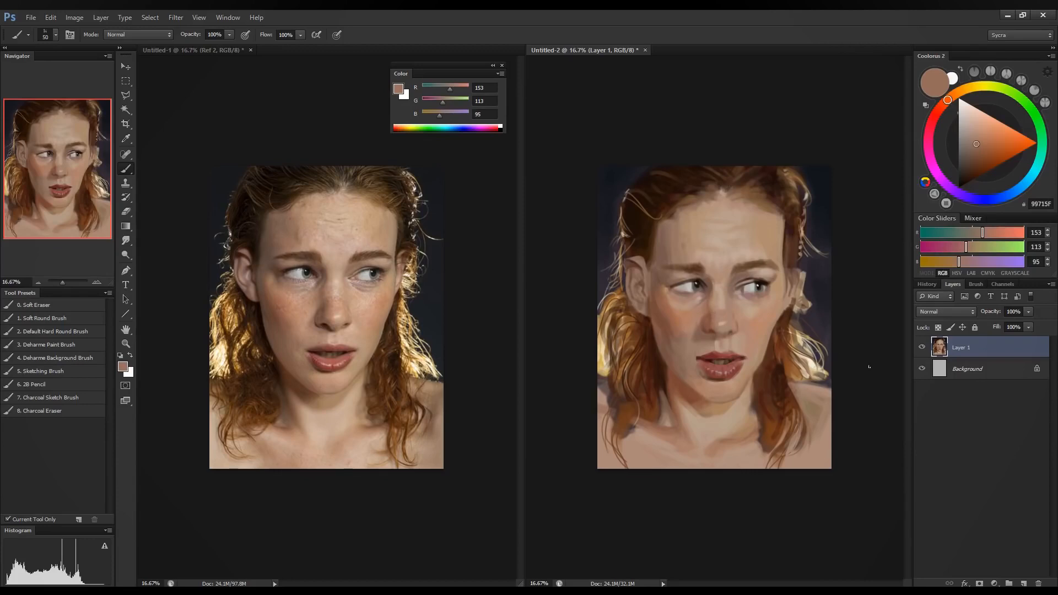
Enlarge the brush to size 175 and soften the left cheek beside the nose with RGB 148, 102, 84 and RGB 171, 126, 107.
left_click(683, 325, "alt")
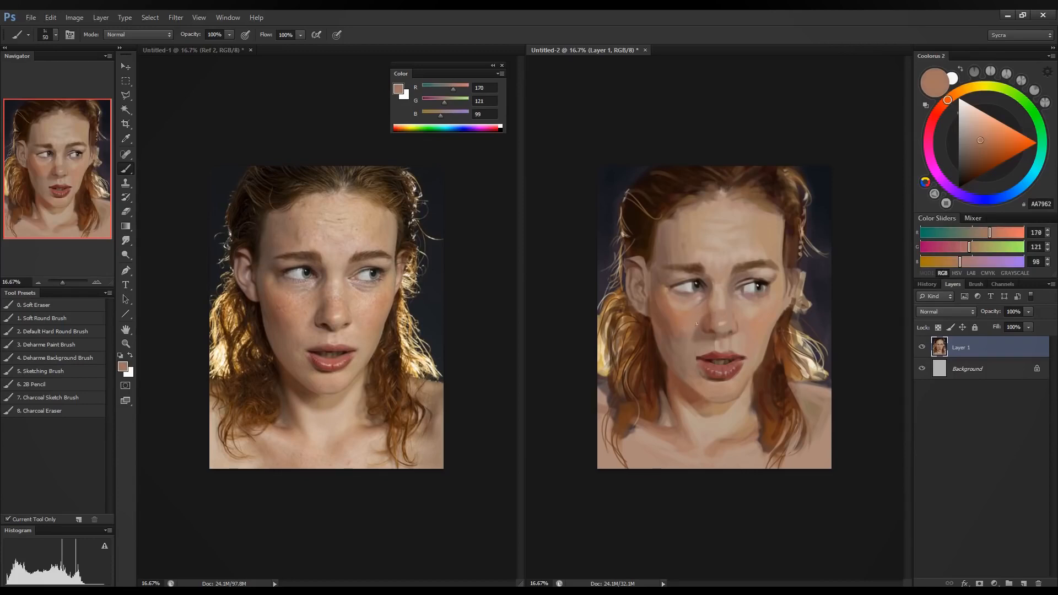
key("bracketright")
key("bracketright")
key("bracketright")
key("bracketright")
key("bracketright")
key("bracketright")
left_click(686, 328, "alt")
left_click(688, 326, "alt")
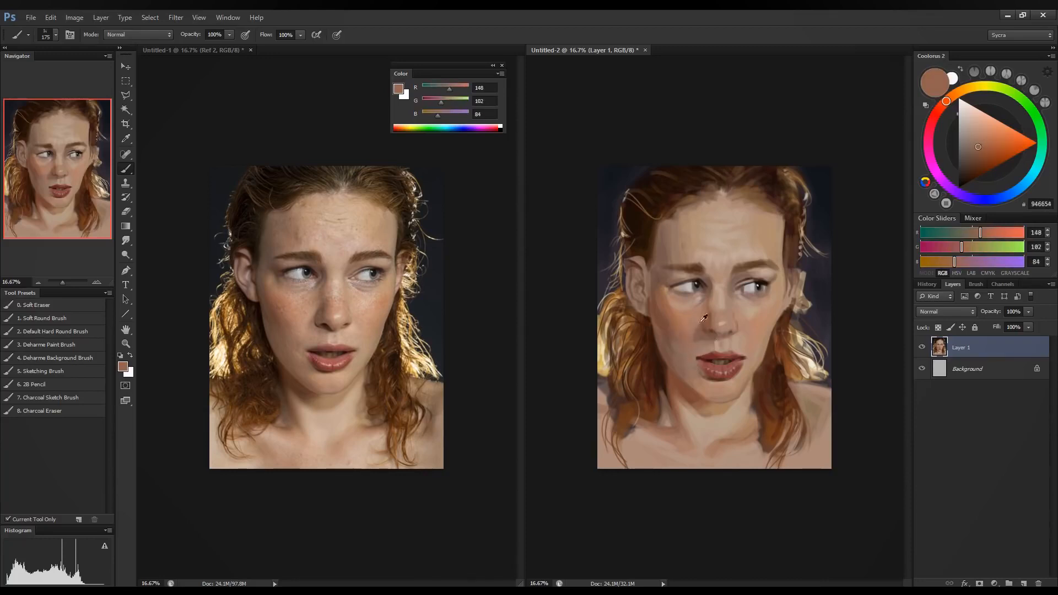
left_click(689, 302, "alt")
left_click(690, 318, "alt")
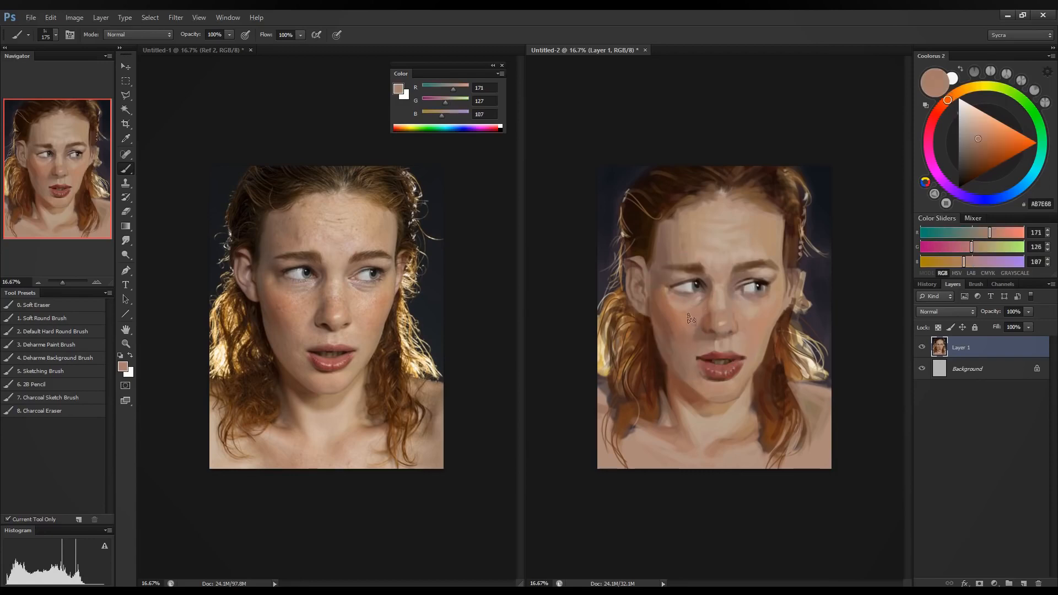
Blend warm tones RGB 144, 95, 74 and RGB 161, 105, 81 on the left cheek and RGB 172, 123, 98 on the right cheek.
left_click(678, 302, "alt")
left_click(680, 305, "alt")
left_click(667, 304, "alt")
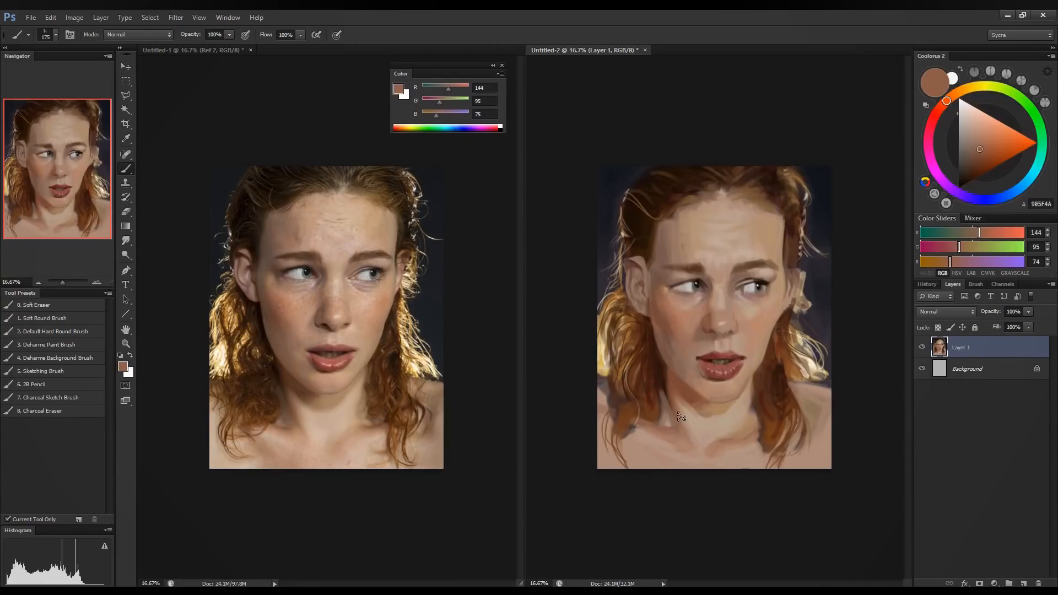
left_click(680, 314, "alt")
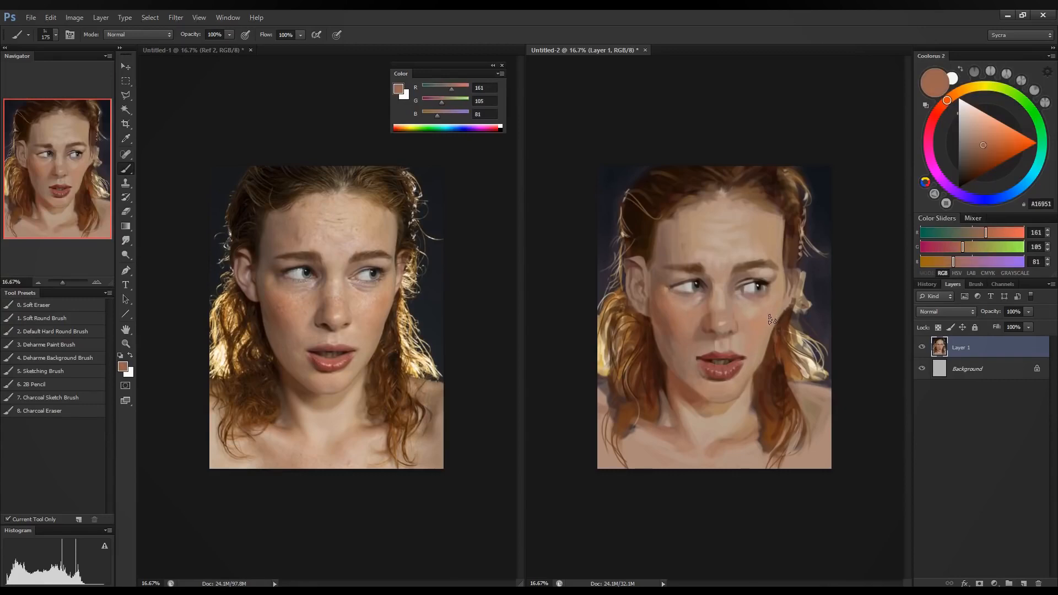
left_click(771, 309, "alt")
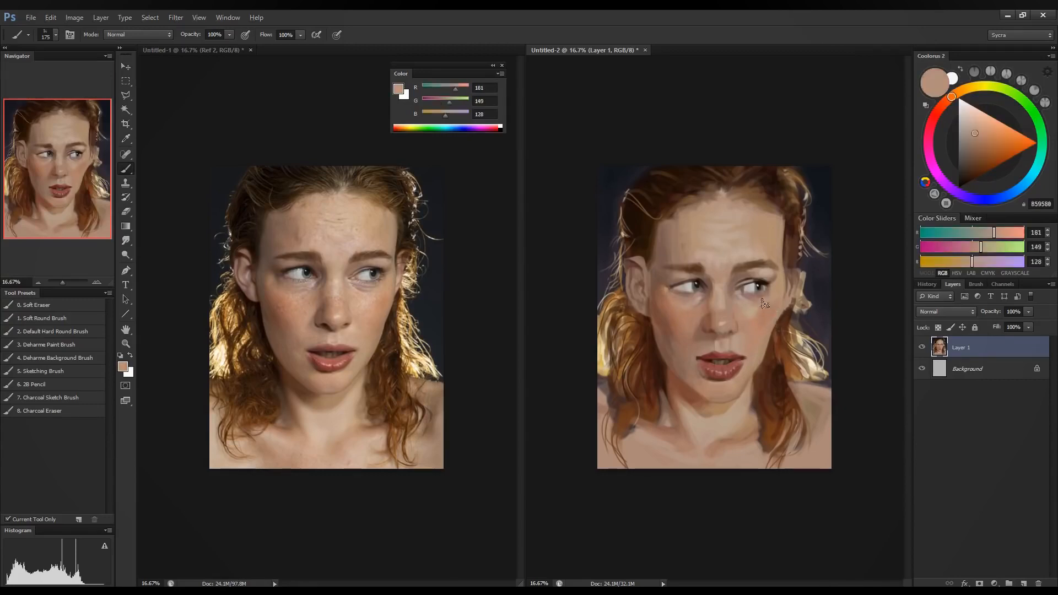
left_click(772, 328, "alt")
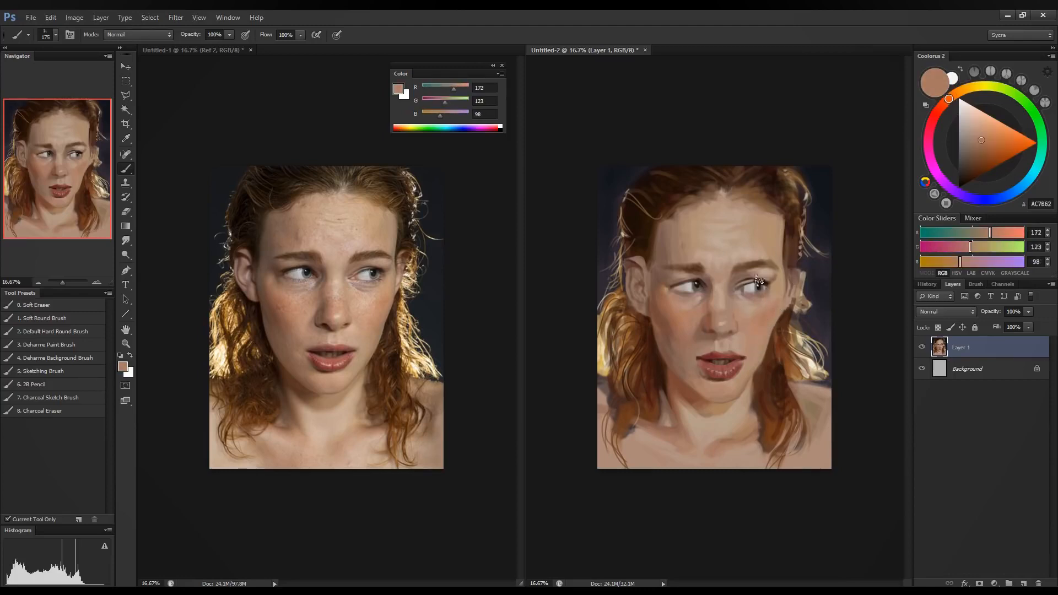
Reduce the brush to size 90, then 60, and shade the left eye's inner corner and nose side with RGB 141, 105, 88 and RGB 126, 94, 80.
left_click(713, 291, "alt")
key("bracketleft")
key("bracketleft")
key("bracketleft")
key("bracketleft")
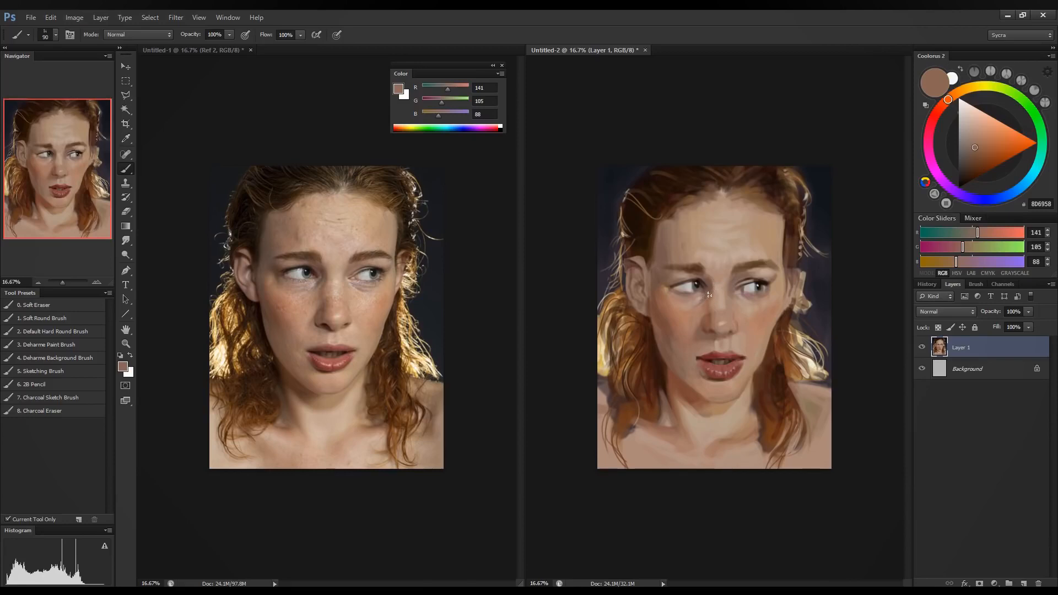
left_click(712, 295, "alt")
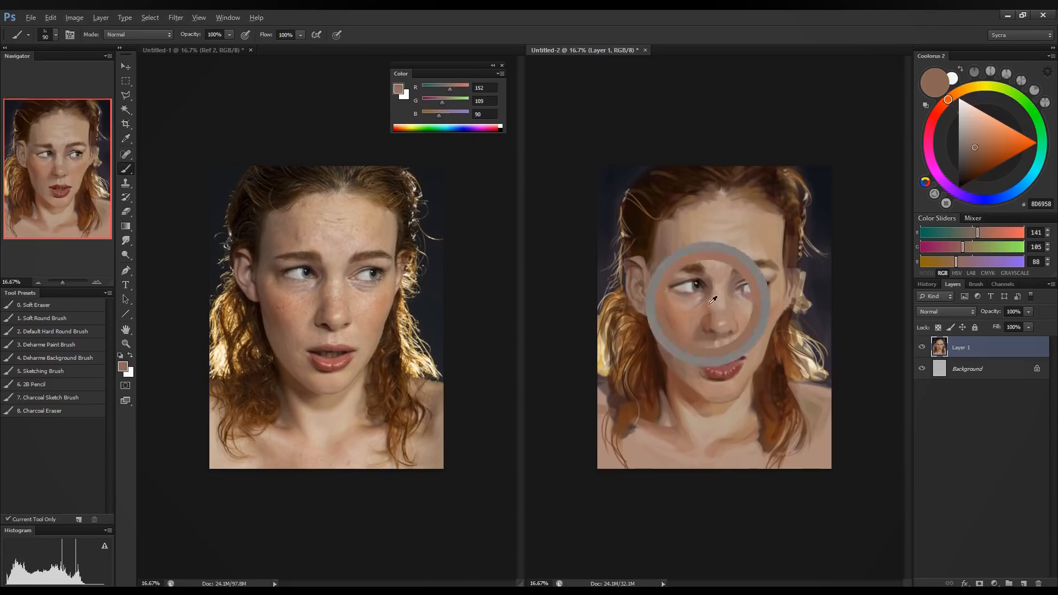
left_click(699, 273, "alt")
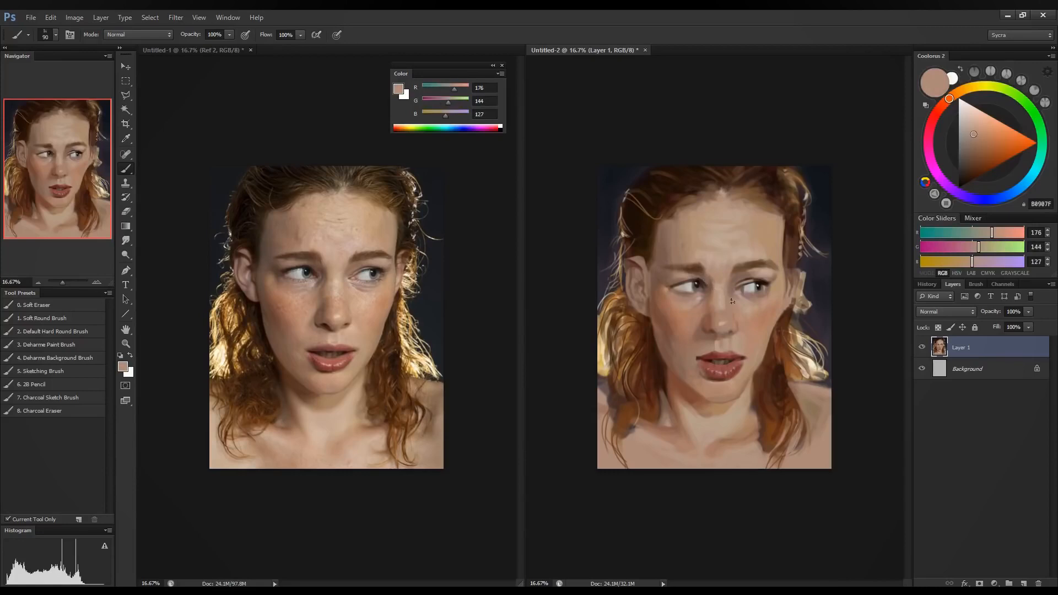
left_click(711, 281, "alt")
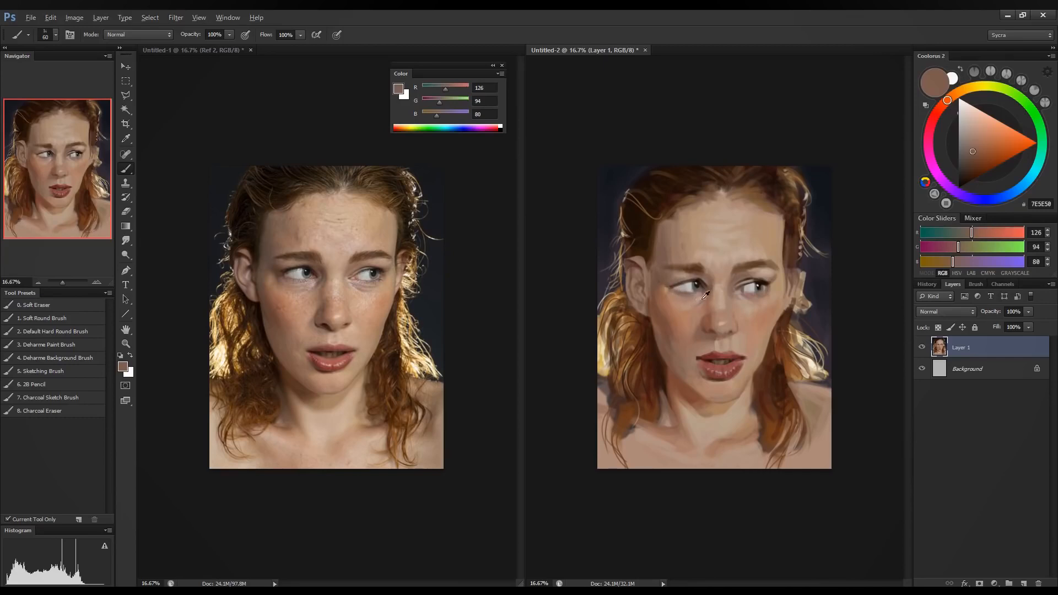
Define the left eye's outer corner and both eyes' dark lines with RGB 115, 72, 55, RGB 69, 47, 40 and RGB 37, 22, 19.
left_click(664, 284, "alt")
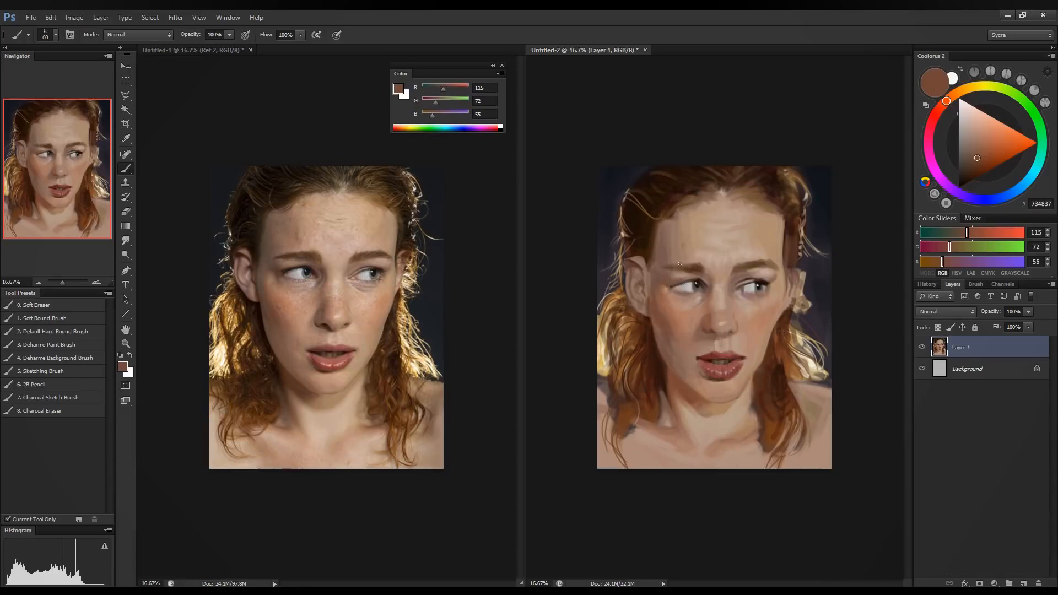
left_click(671, 284, "alt")
left_click(672, 284, "alt")
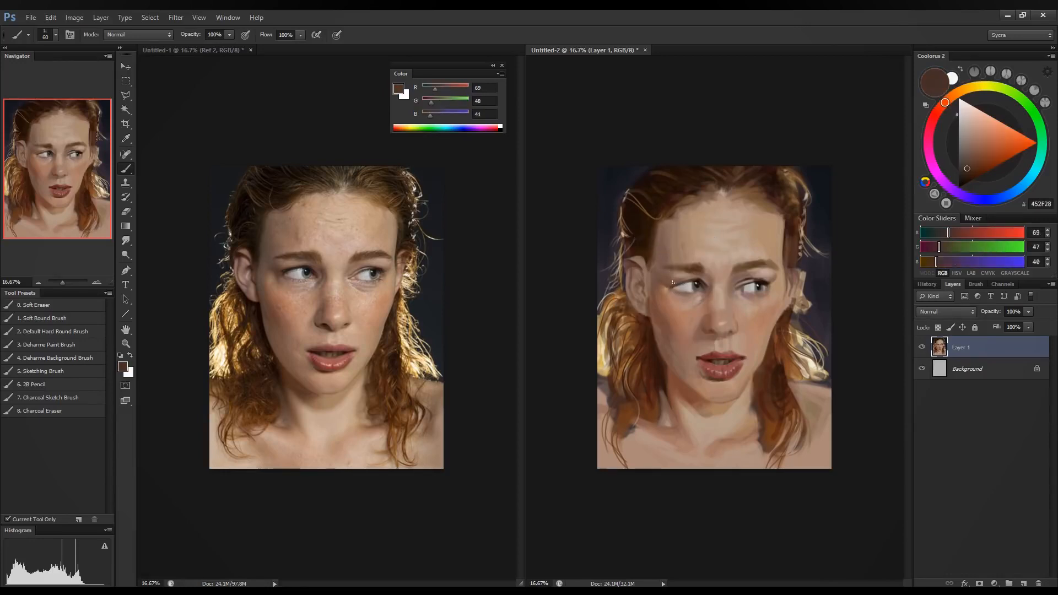
left_click(671, 285, "alt")
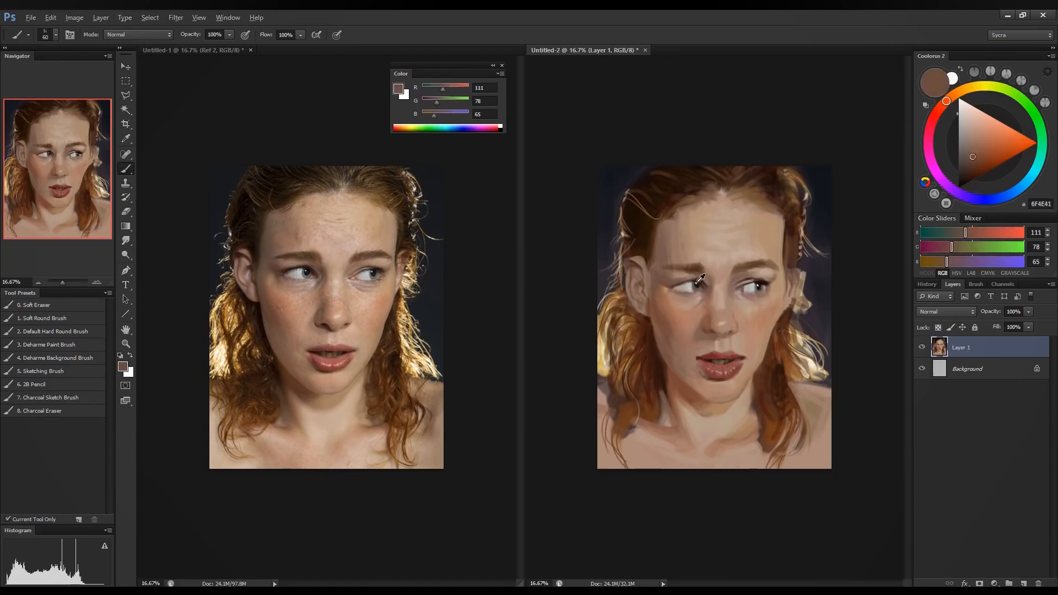
left_click(677, 286, "alt")
left_click_drag(674, 287, 686, 285)
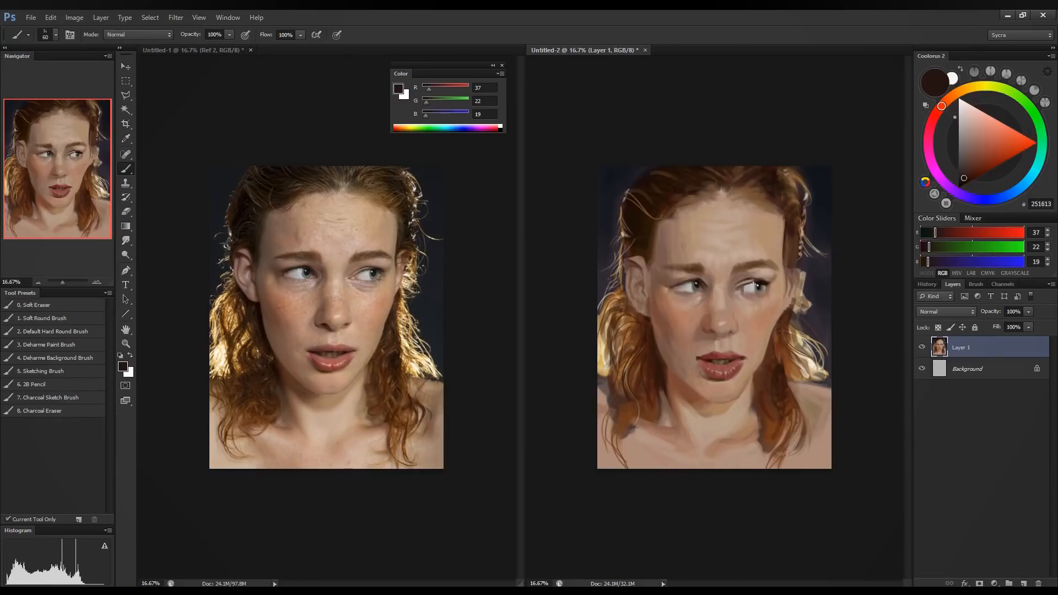
left_click_drag(740, 288, 759, 286)
Reduce the brush to size 40 and refine the left eye with RGB 189, 190, 189, RGB 136, 106, 97 and RGB 59, 42, 37.
left_click(691, 287, "alt")
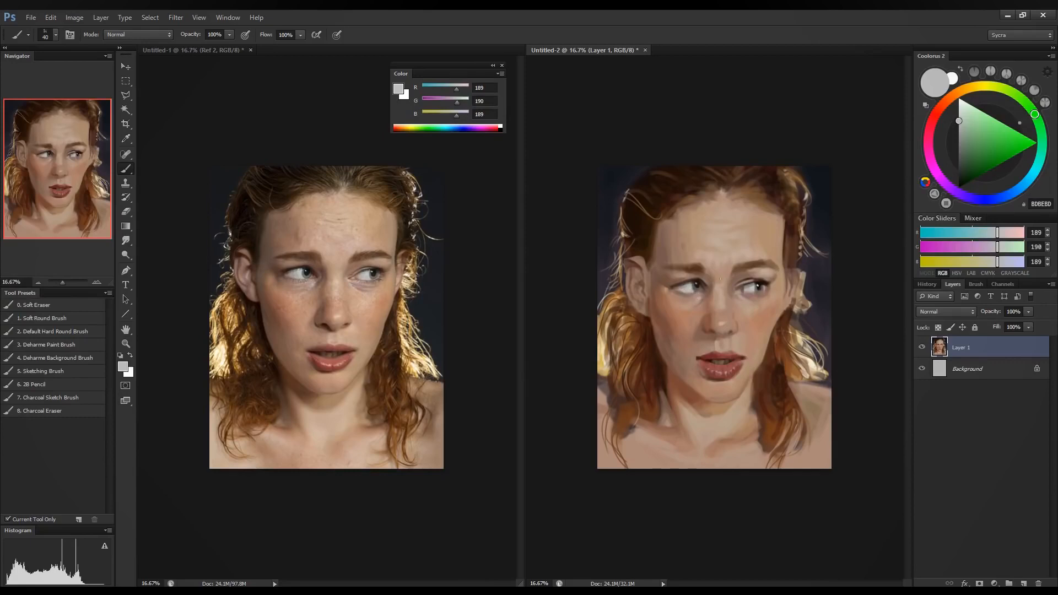
left_click(685, 293, "alt")
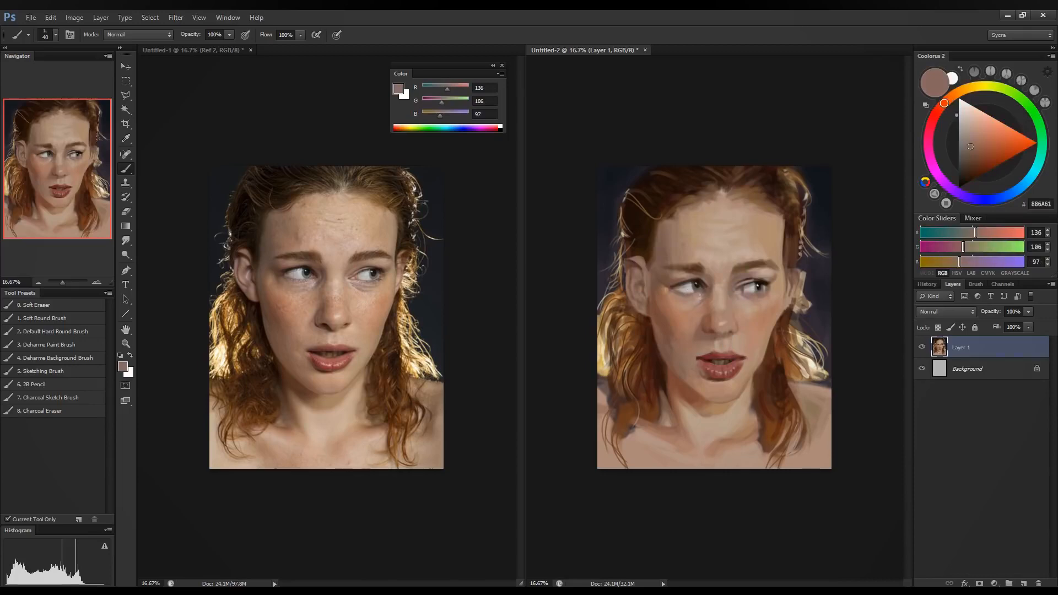
left_click(704, 289, "alt")
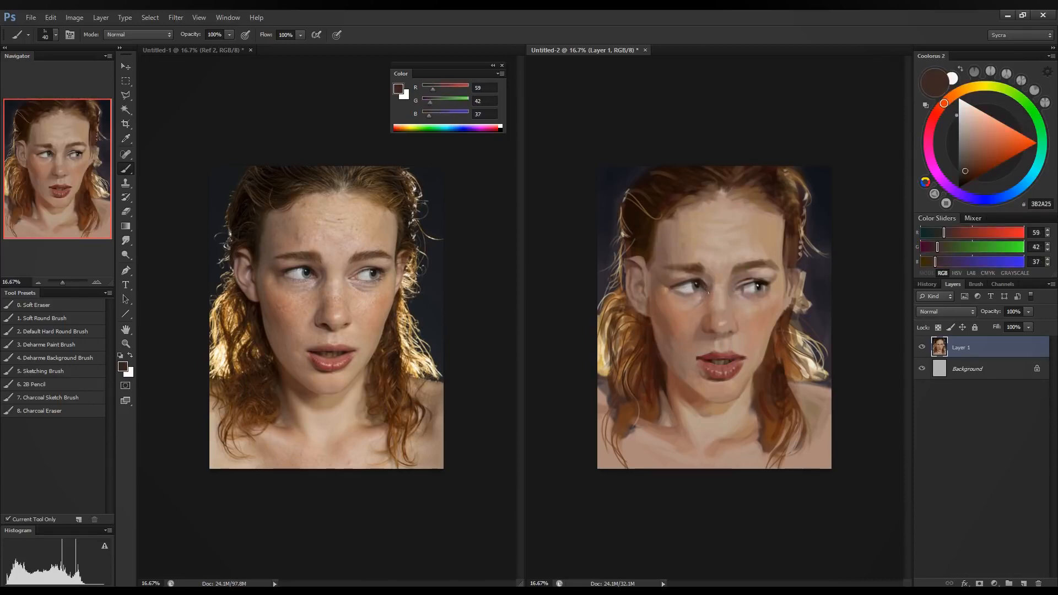
Refine the right eye and the skin around it with RGB 144, 137, 134, RGB 190, 115, 101 and RGB 168, 138, 125.
left_click(747, 285, "alt")
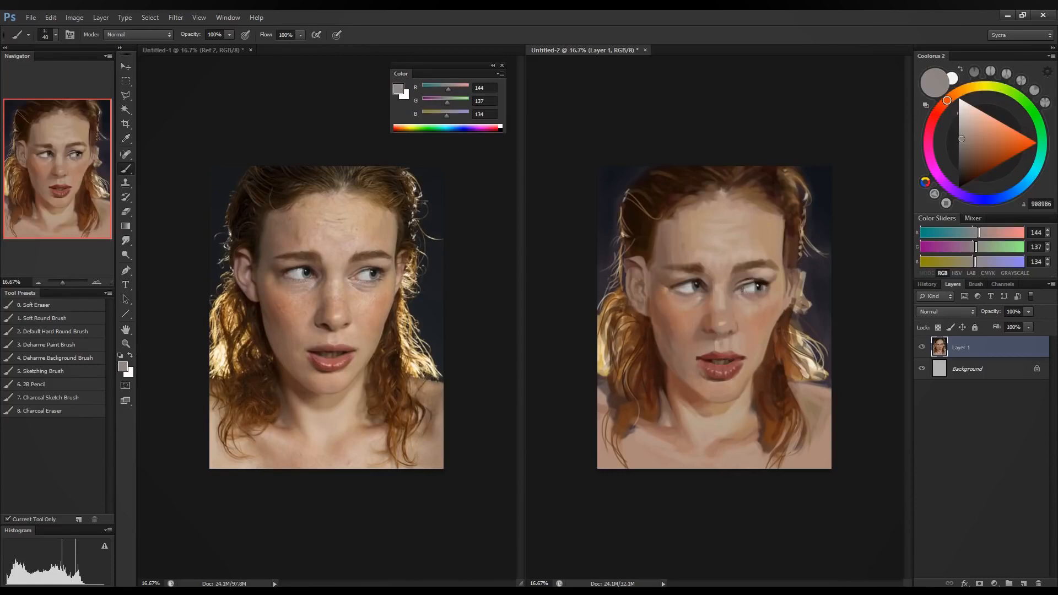
left_click(759, 315, "alt")
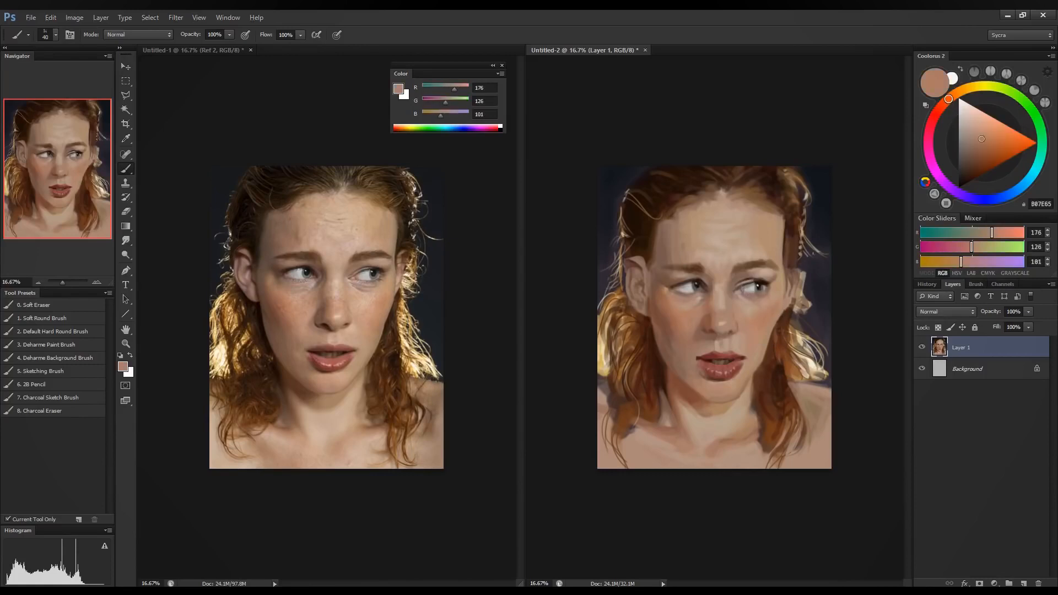
left_click_drag(991, 233, 967, 248)
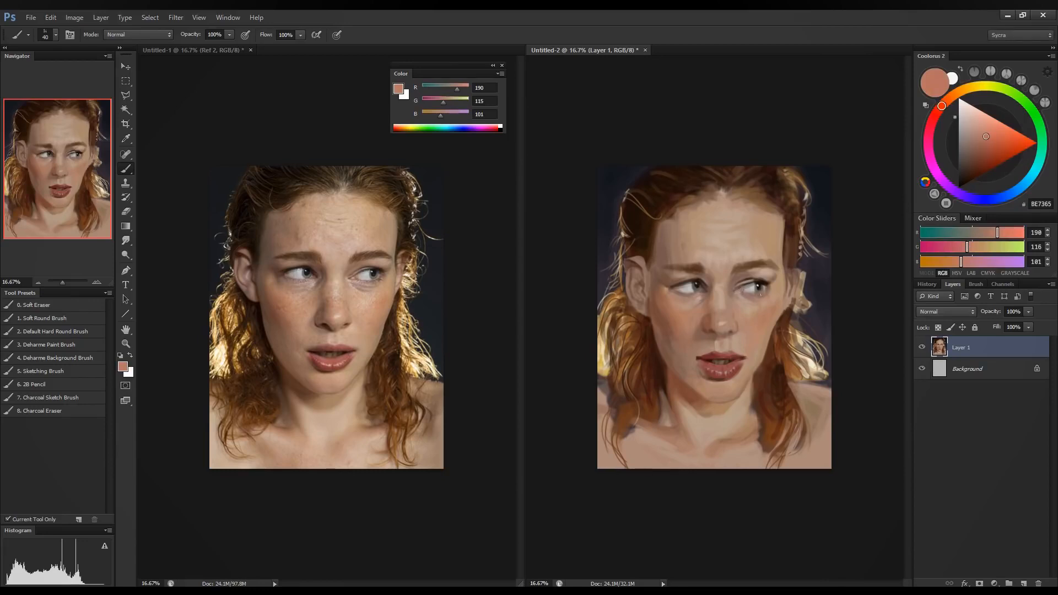
left_click(738, 292, "alt")
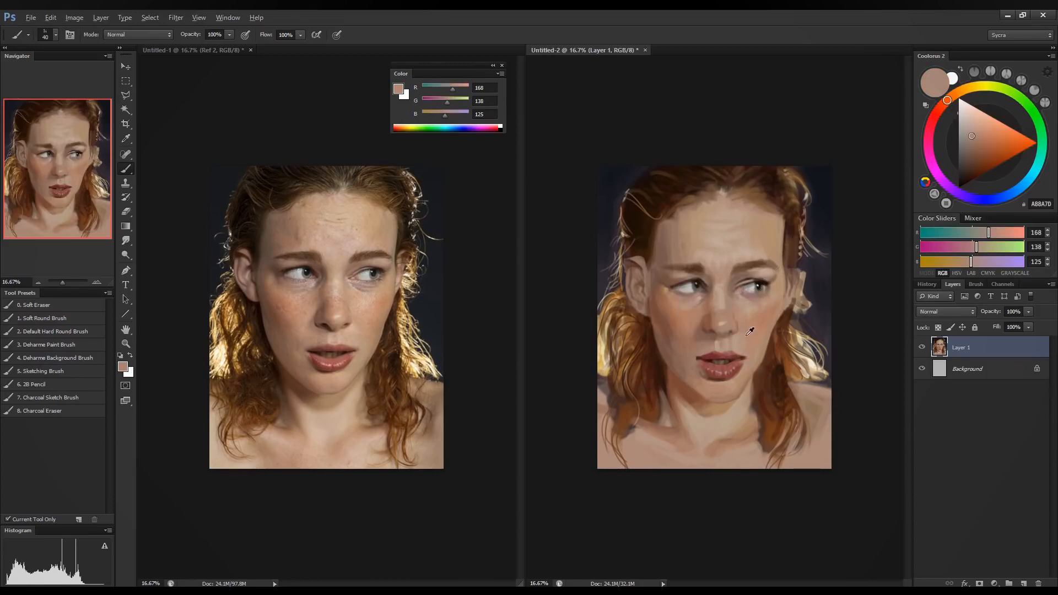
left_click(763, 319, "alt")
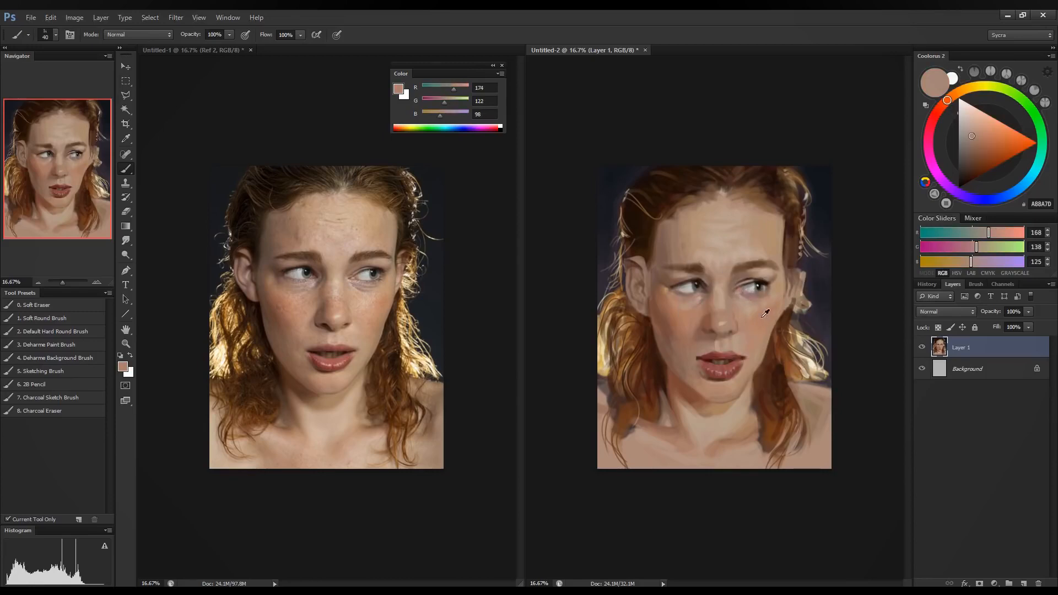
Touch up the right eye using RGB 123, 75, 60 from the nose shadow, RGB 180, 175, 173 and RGB 160, 121, 108.
left_click(711, 326, "alt")
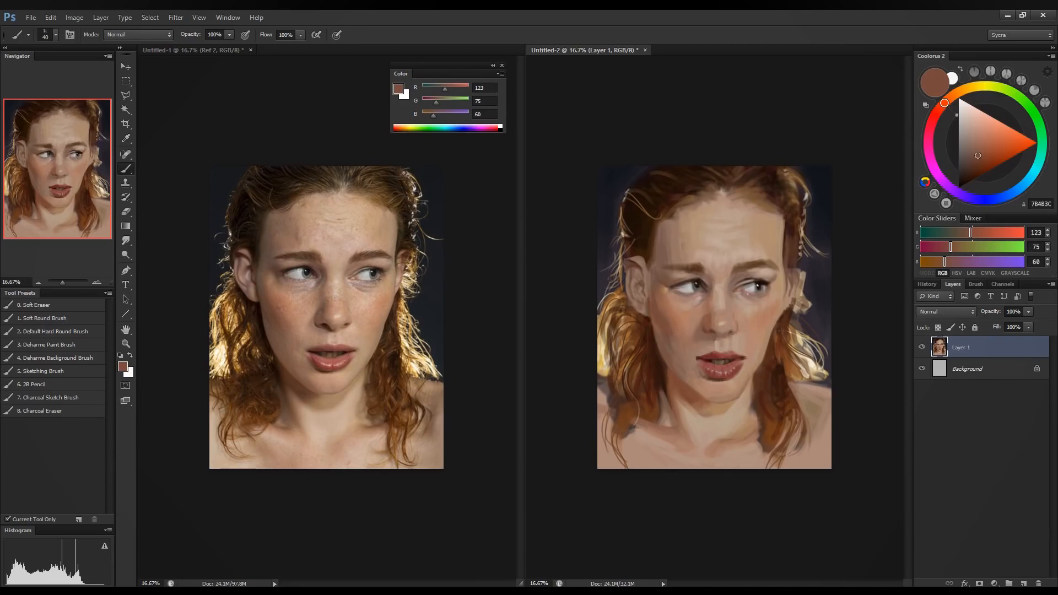
left_click(756, 288, "alt")
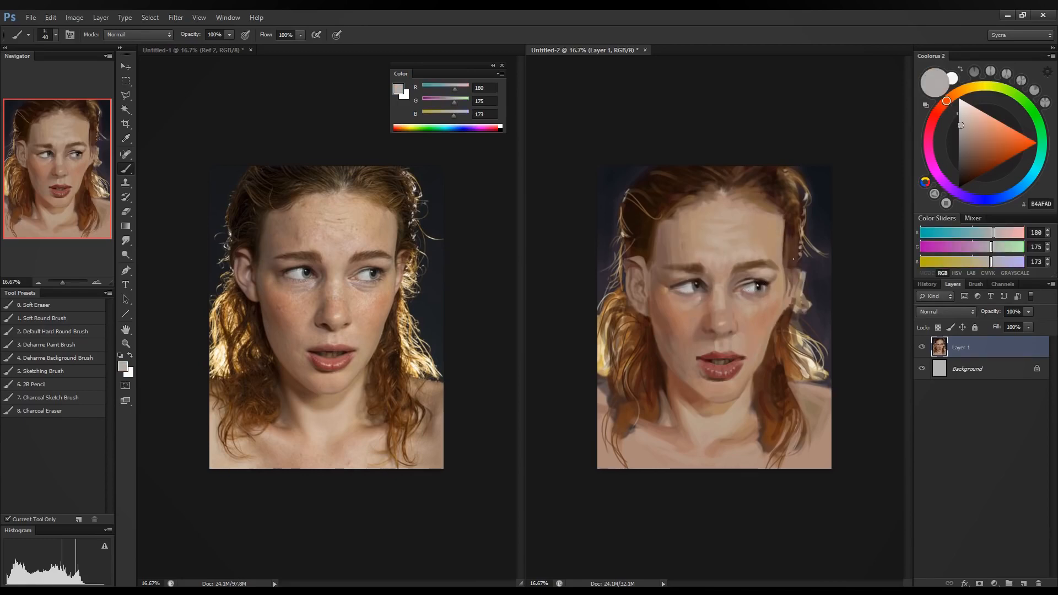
left_click(737, 286, "alt")
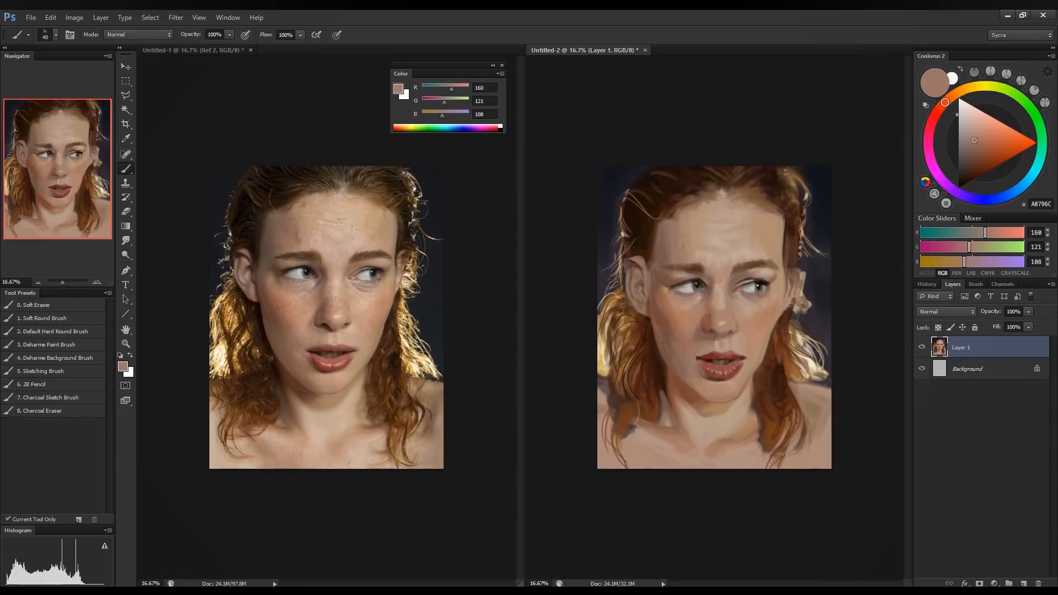
Mix the warm skin tone RGB 176, 110, 86 and the red RGB 176, 56, 67 for accents around the eyes.
left_click(956, 262)
left_click(964, 247)
left_click(991, 233)
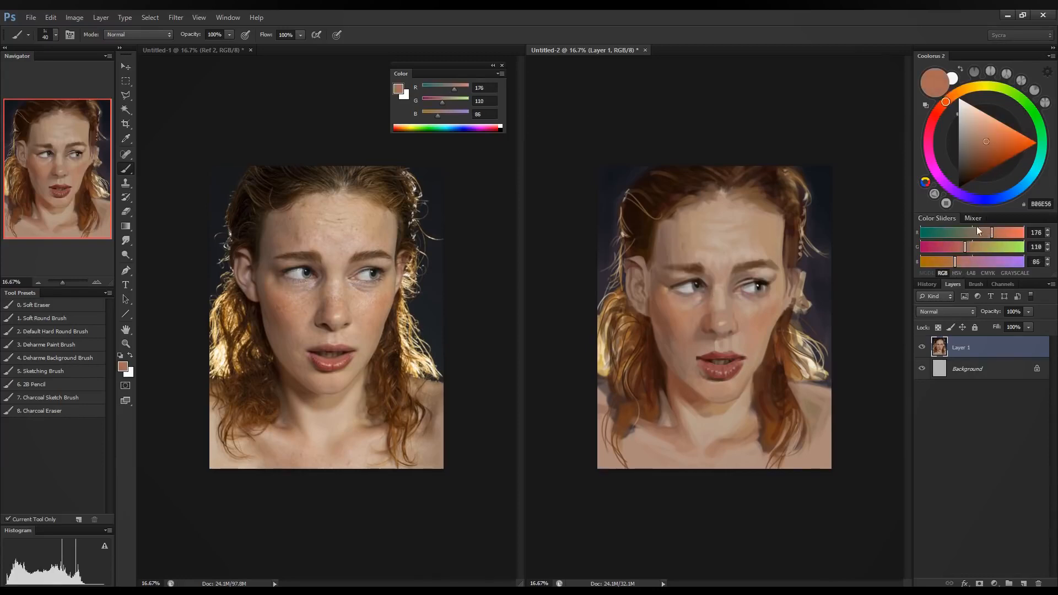
left_click_drag(963, 249, 961, 248)
left_click_drag(959, 250, 942, 247)
left_click(947, 262)
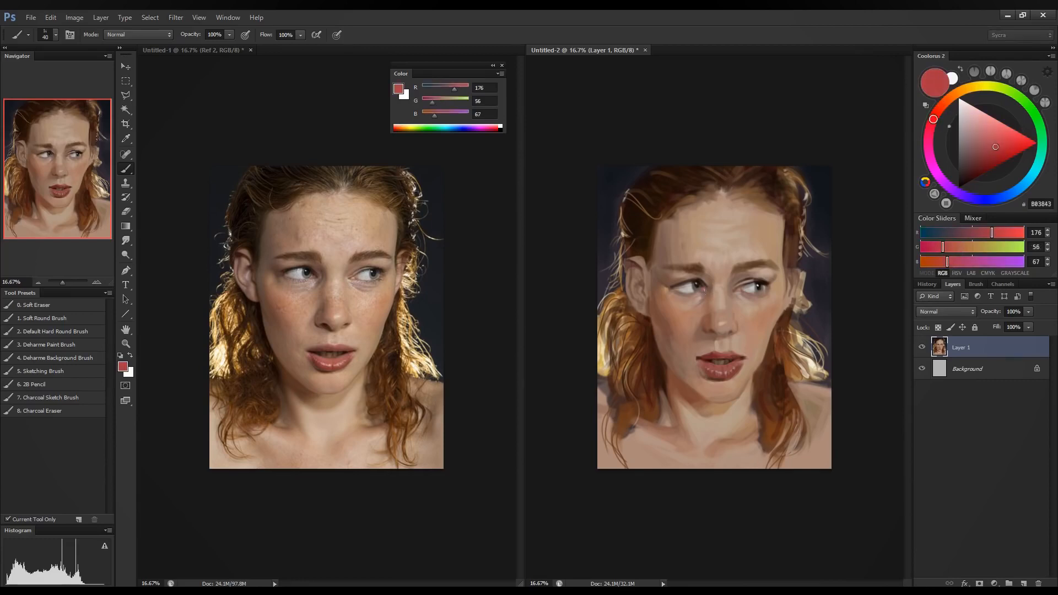
Rework both eyes' inner corners and whites with RGB 59, 42, 37, RGB 189, 191, 190, RGB 161, 125, 112 and RGB 133, 101, 91.
left_click(703, 285, "alt")
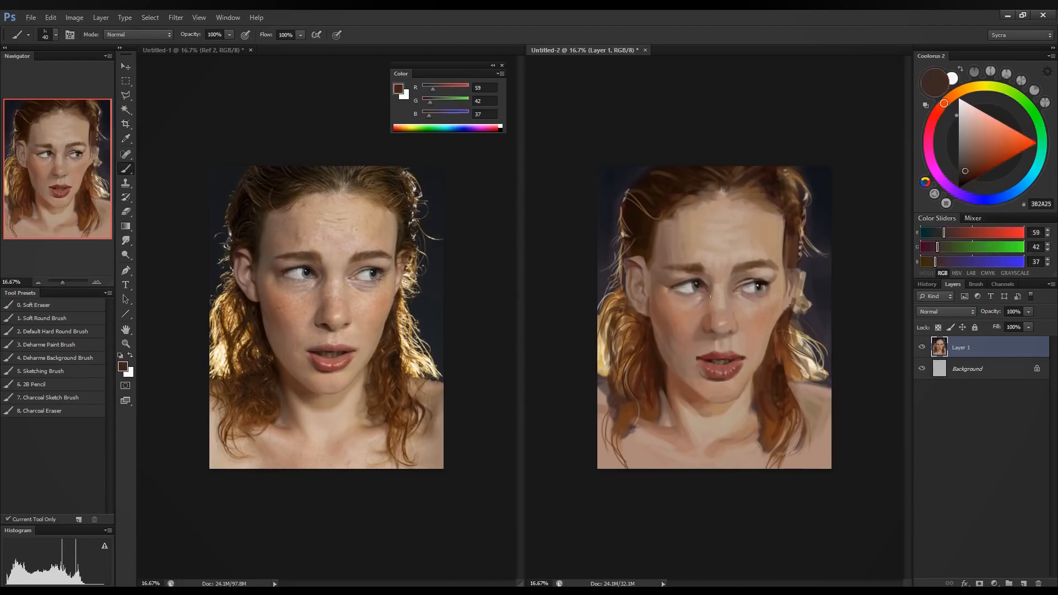
left_click(692, 285, "alt")
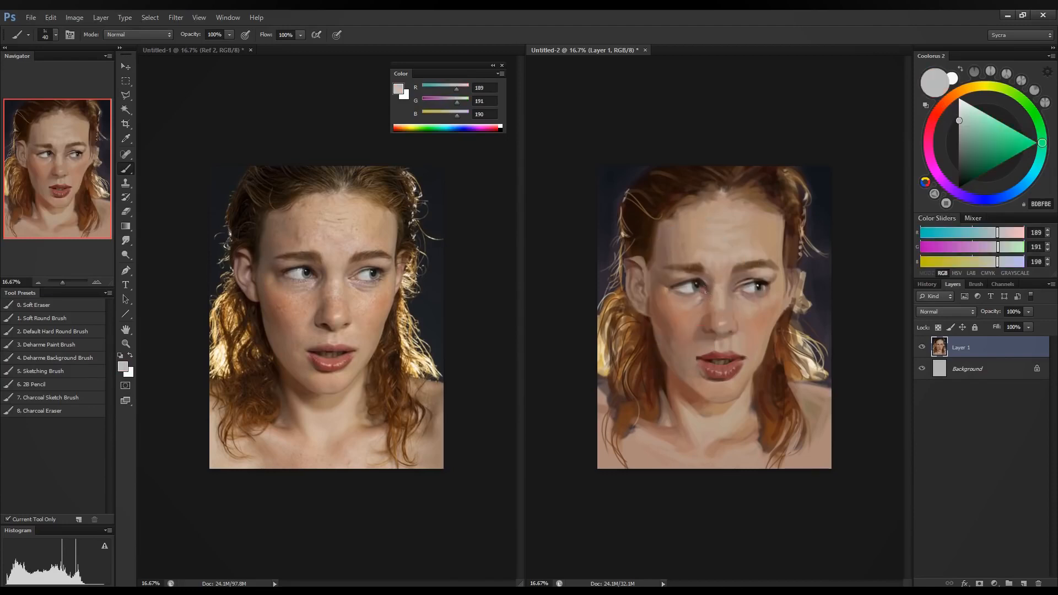
left_click(742, 285, "alt")
left_click(742, 285, "alt")
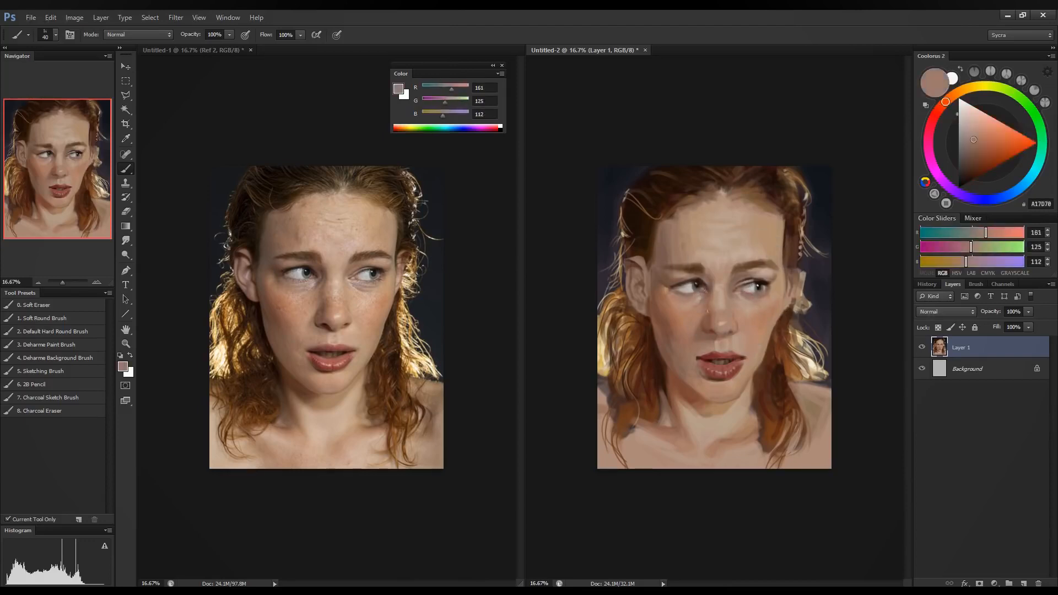
left_click(705, 290, "alt")
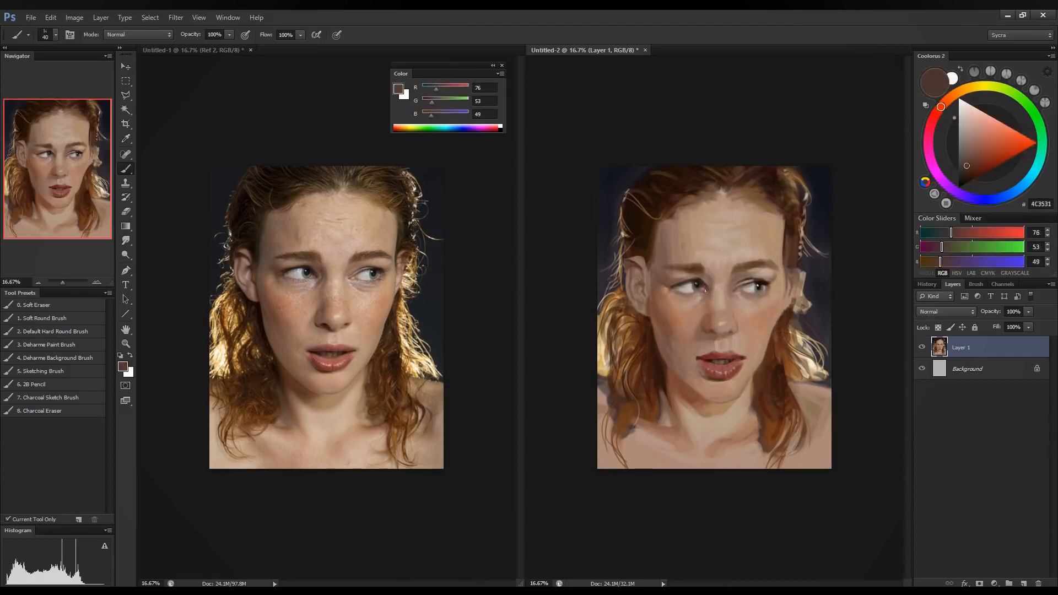
left_click(709, 290, "alt")
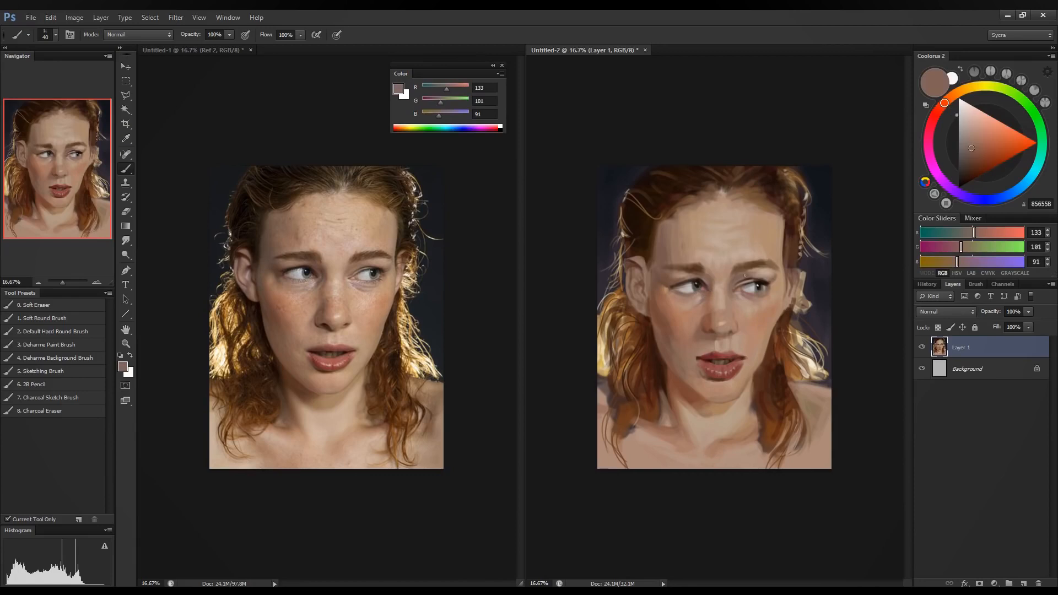
Shade and brighten the right eye's white with RGB 143, 131, 127, RGB 126, 117, 115 and RGB 190, 191, 190.
left_click(685, 286, "alt")
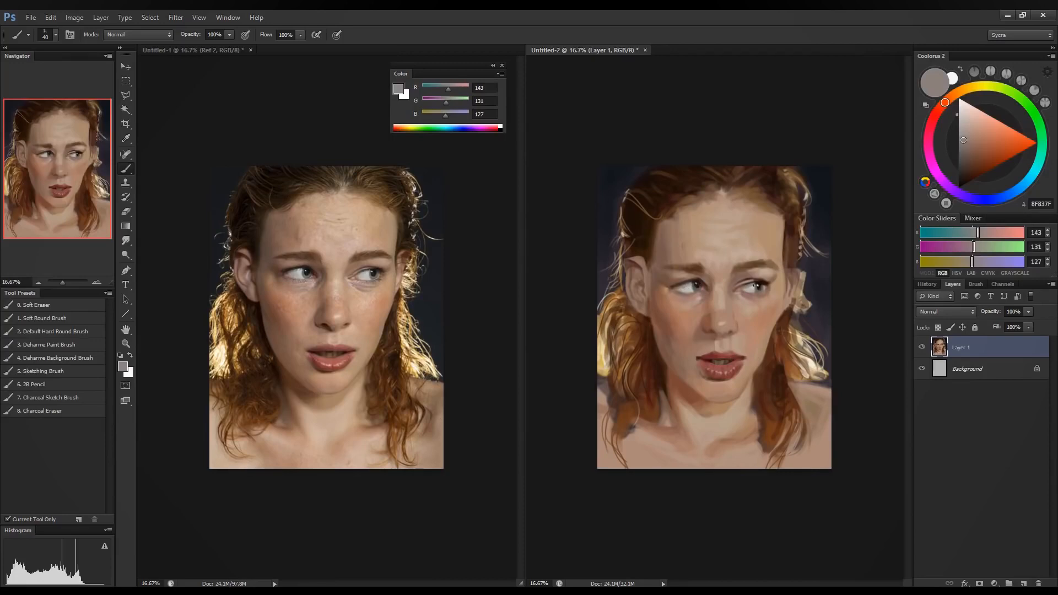
left_click(751, 287, "alt")
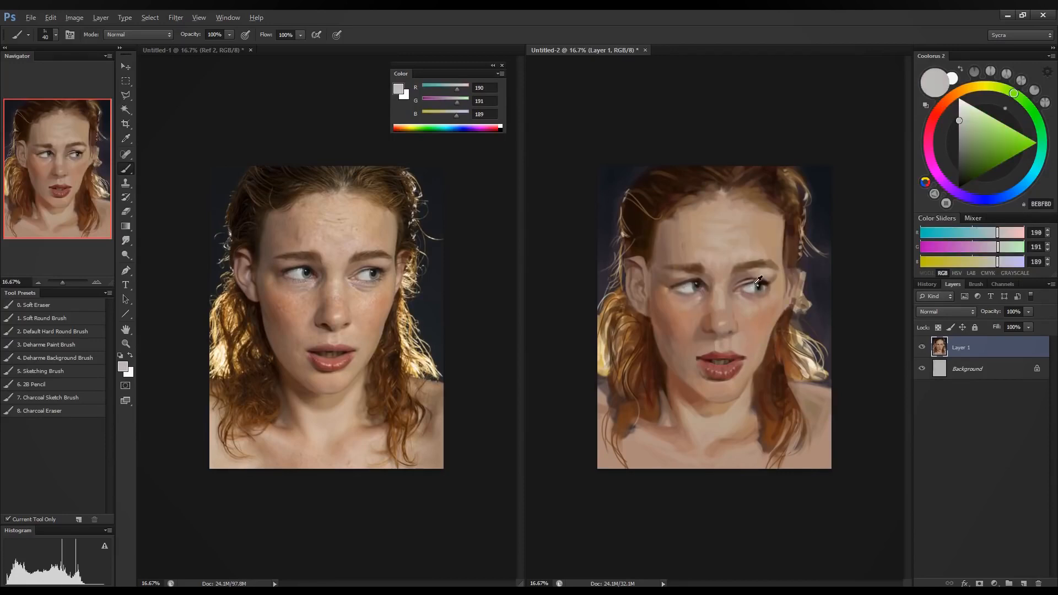
left_click(752, 283, "alt")
left_click(747, 285, "alt")
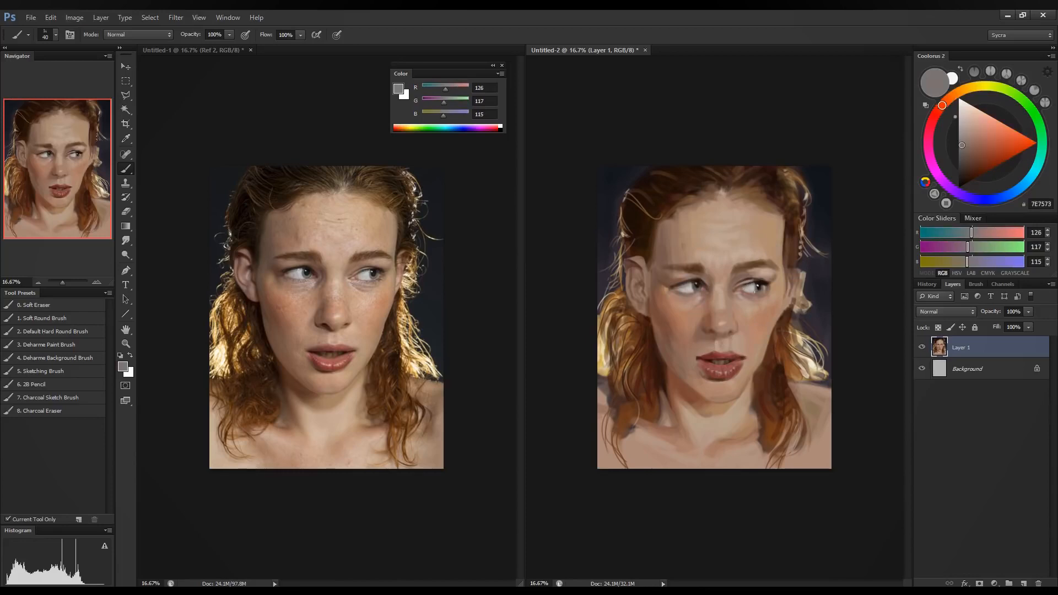
left_click(751, 289, "alt")
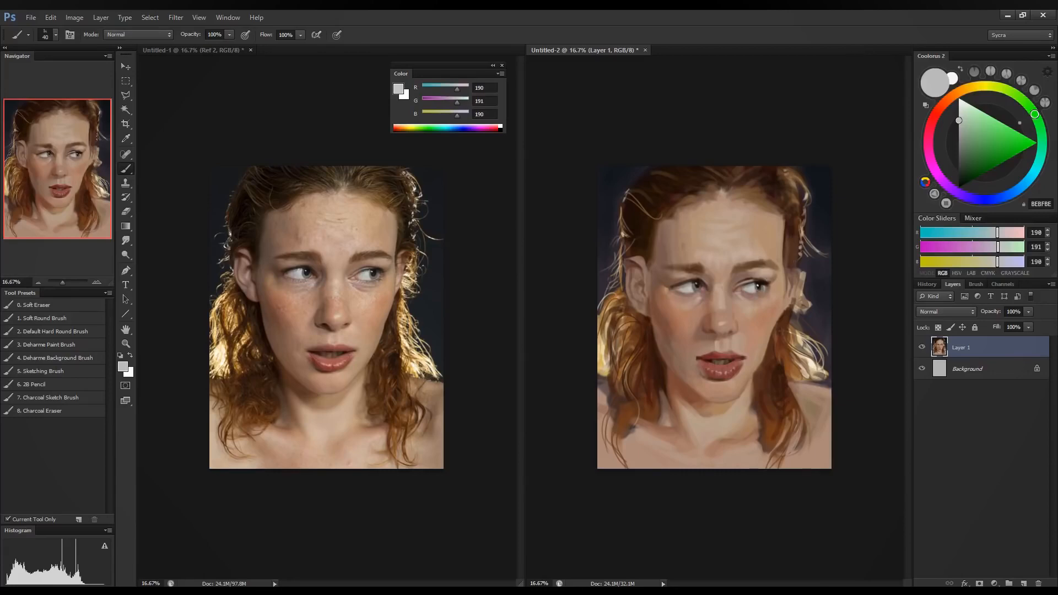
Switch to a scattered speckle brush from the 400 px presets and enlarge it to size 1100.
right_click(721, 342)
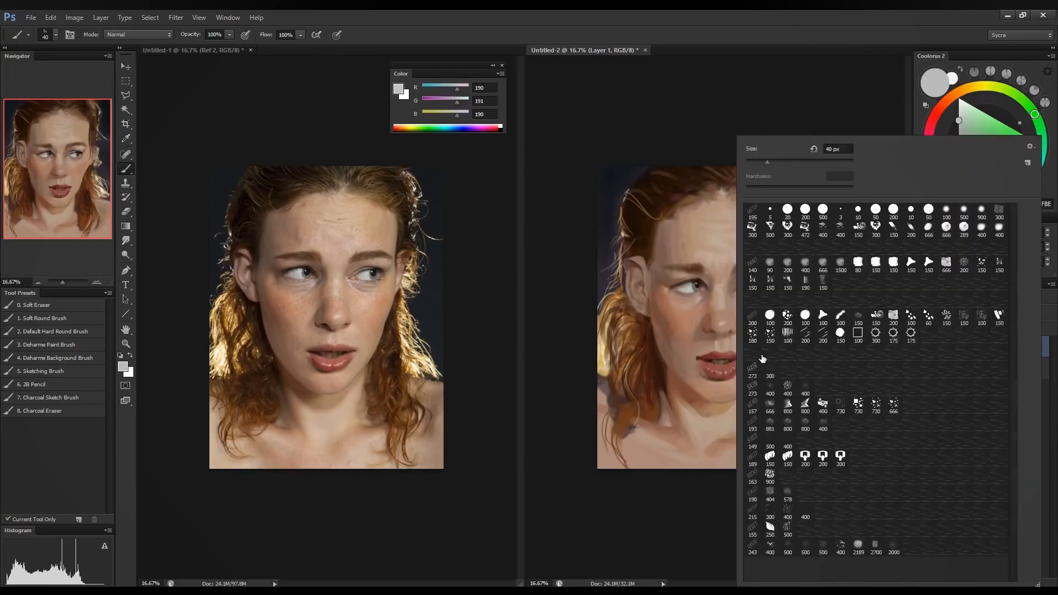
left_click(787, 385)
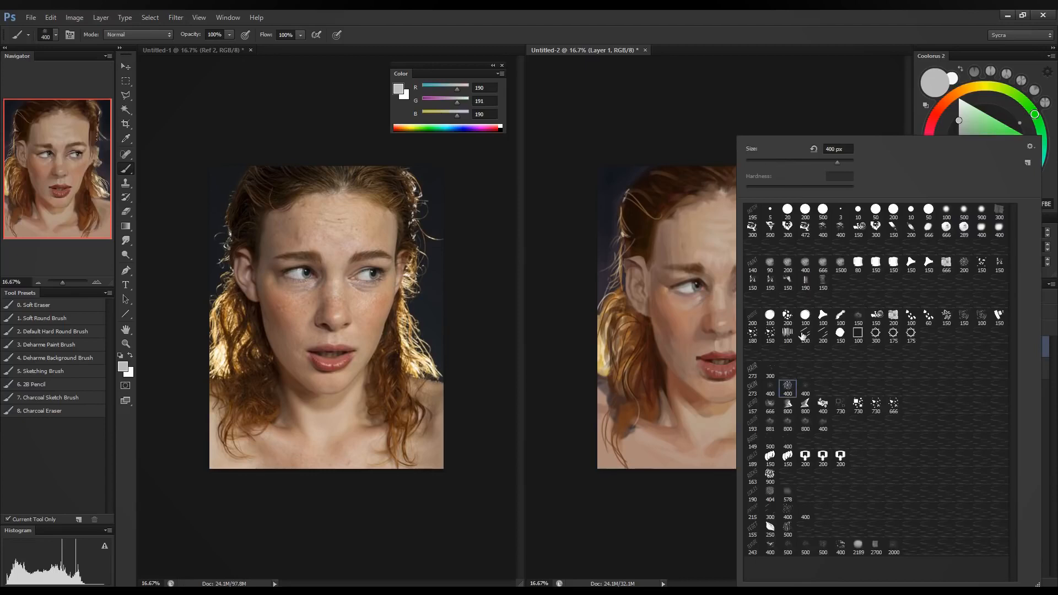
left_click(805, 387)
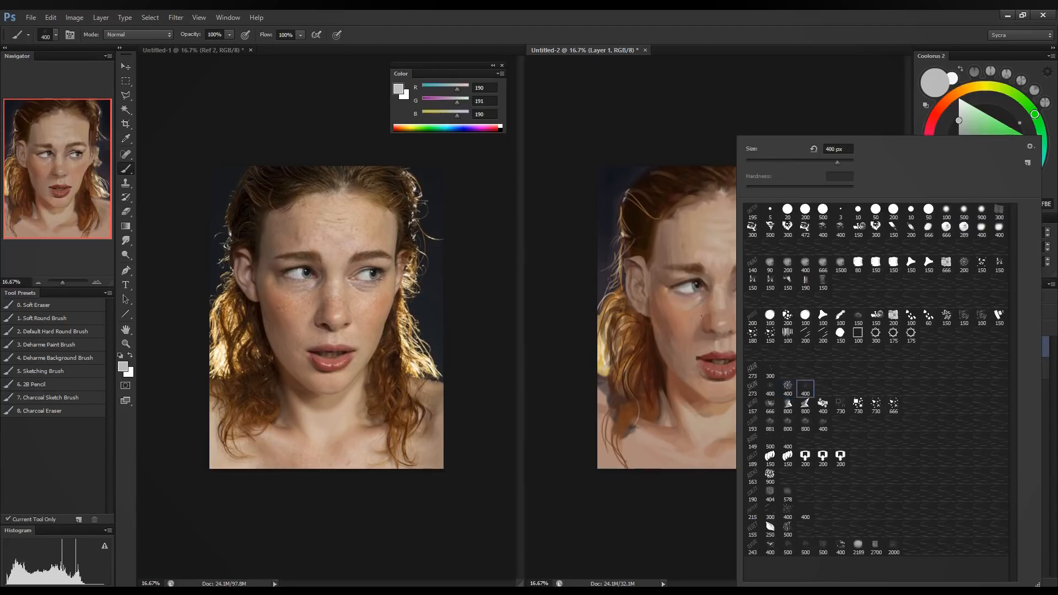
left_click(787, 387)
left_click(772, 387)
left_click(744, 111)
key("bracketright")
key("bracketright")
key("bracketright")
key("bracketright")
key("bracketright")
key("bracketright")
key("bracketright")
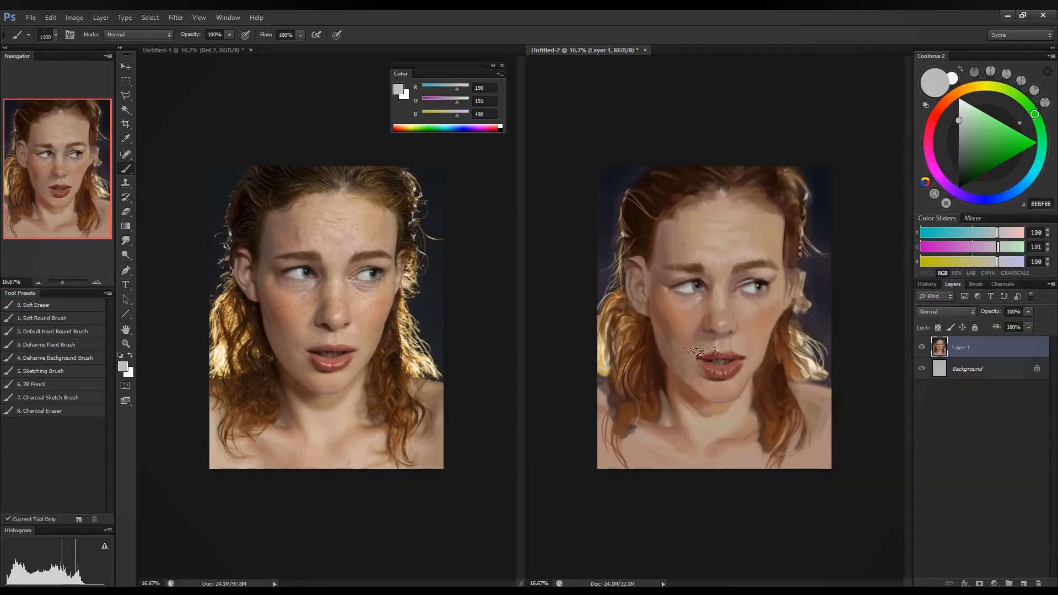
Speckle freckles on the cheeks with RGB 116, 71, 55 and add skin and hair texture with RGB 43, 15, 10 and RGB 167, 128, 94.
left_click(665, 314, "alt")
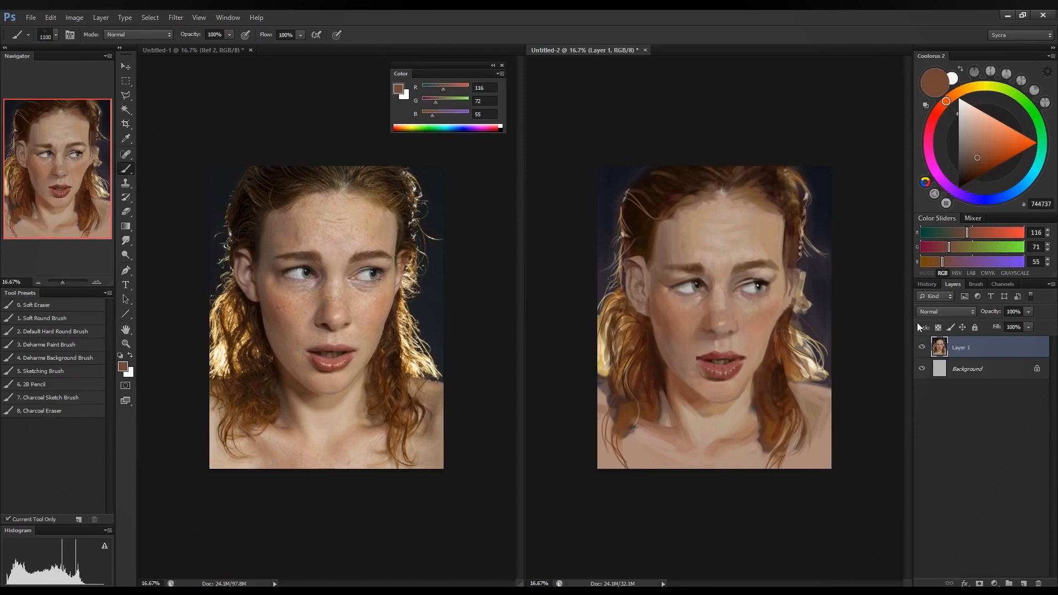
left_click(667, 195, "alt")
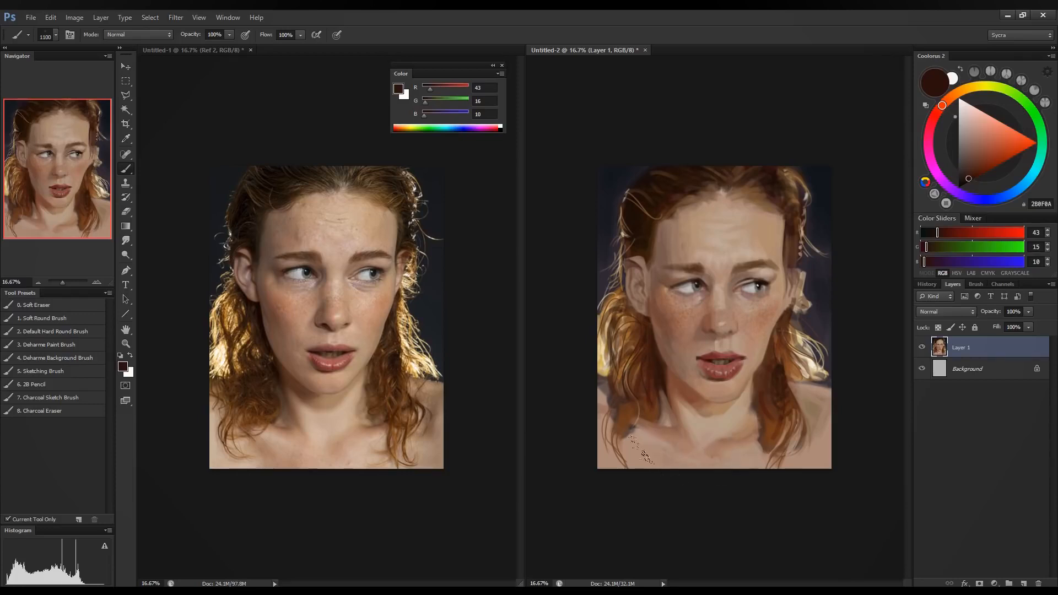
left_click(665, 431, "alt")
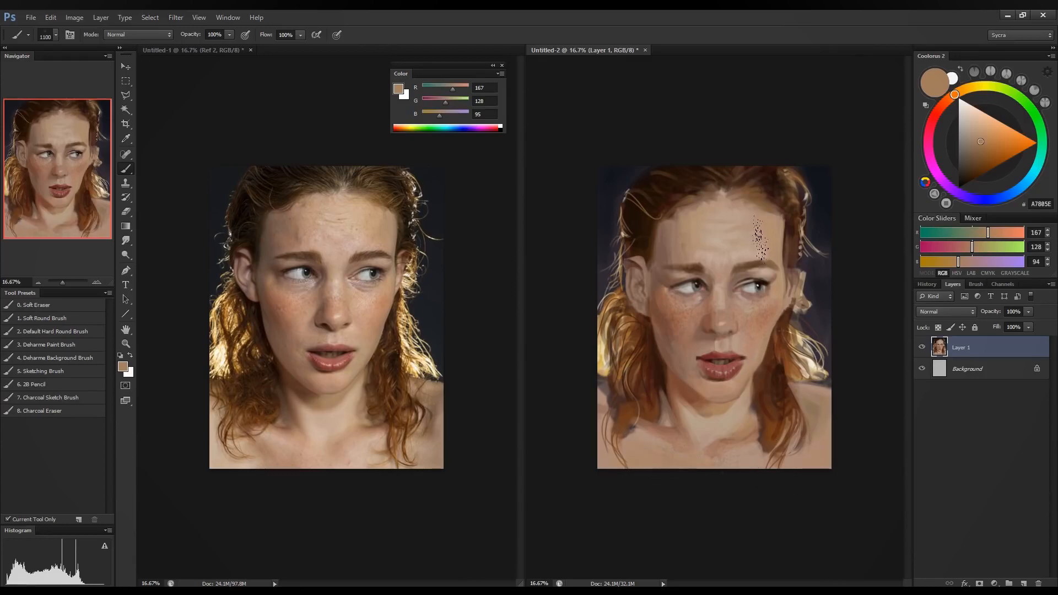
Reduce the speckle brush to size 800 and texture the forehead and hair with RGB 107, 75, 54 and RGB 58, 28, 23.
key("bracketleft")
key("bracketleft")
key("bracketleft")
left_click(779, 208, "alt")
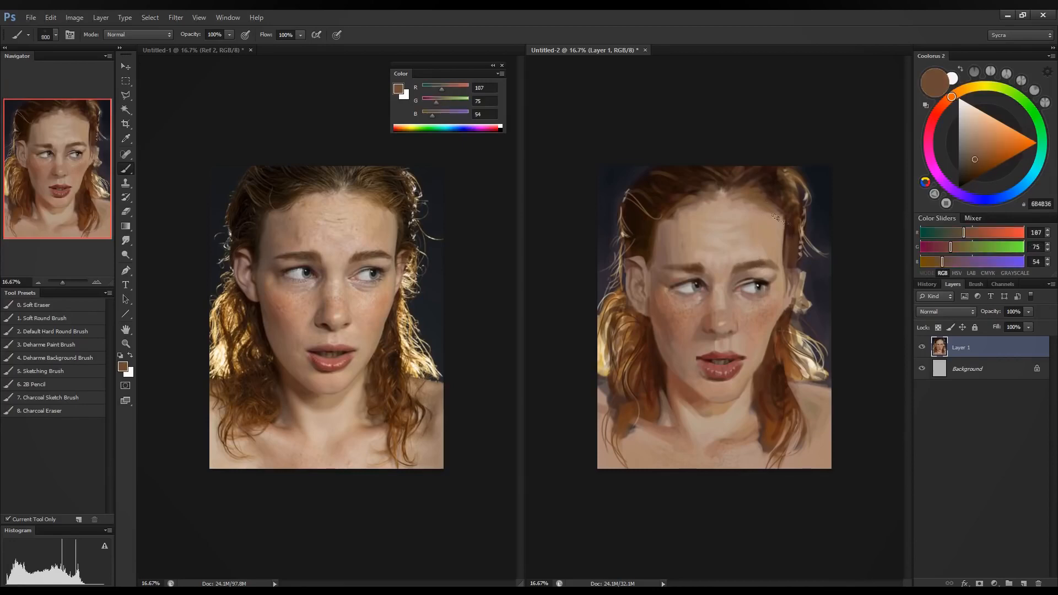
left_click(773, 196, "alt")
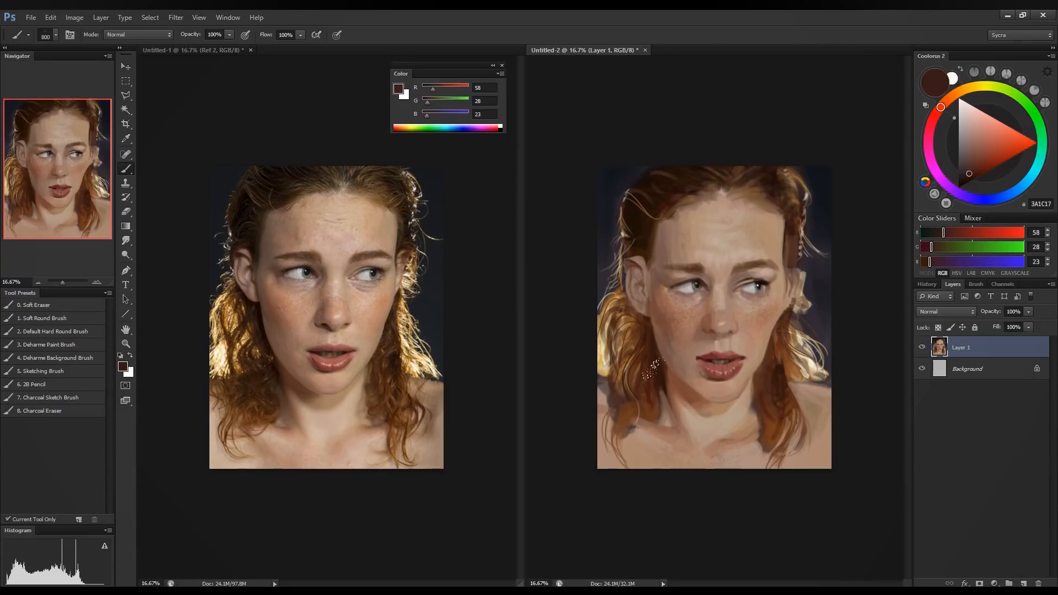
Switch to the Deharme Paint Brush and mix the lip pink RGB 163, 80, 89 from a tone sampled on the lips.
left_click(87, 343)
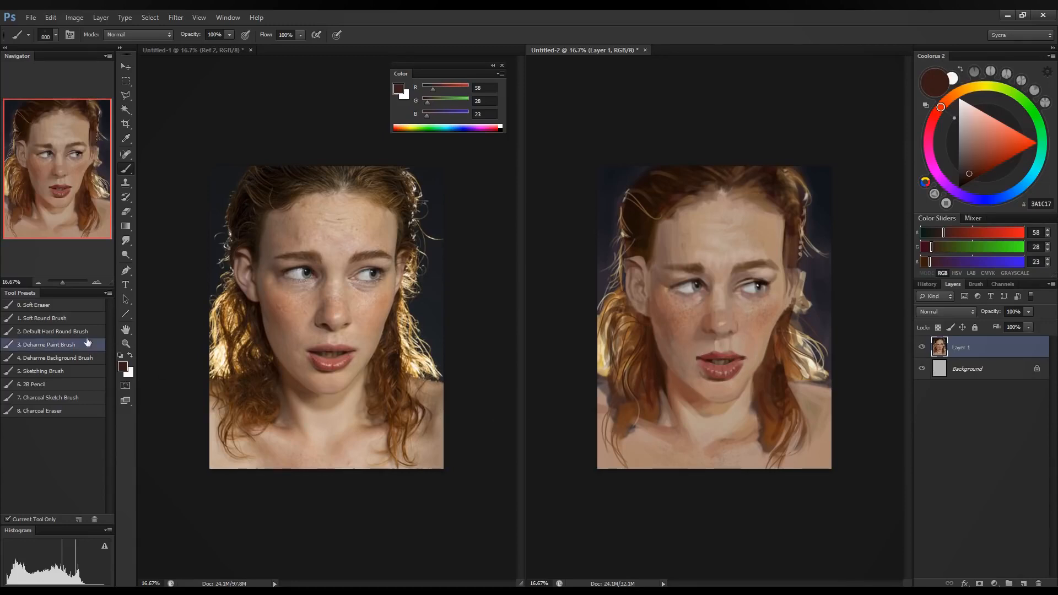
left_click(732, 361, "alt")
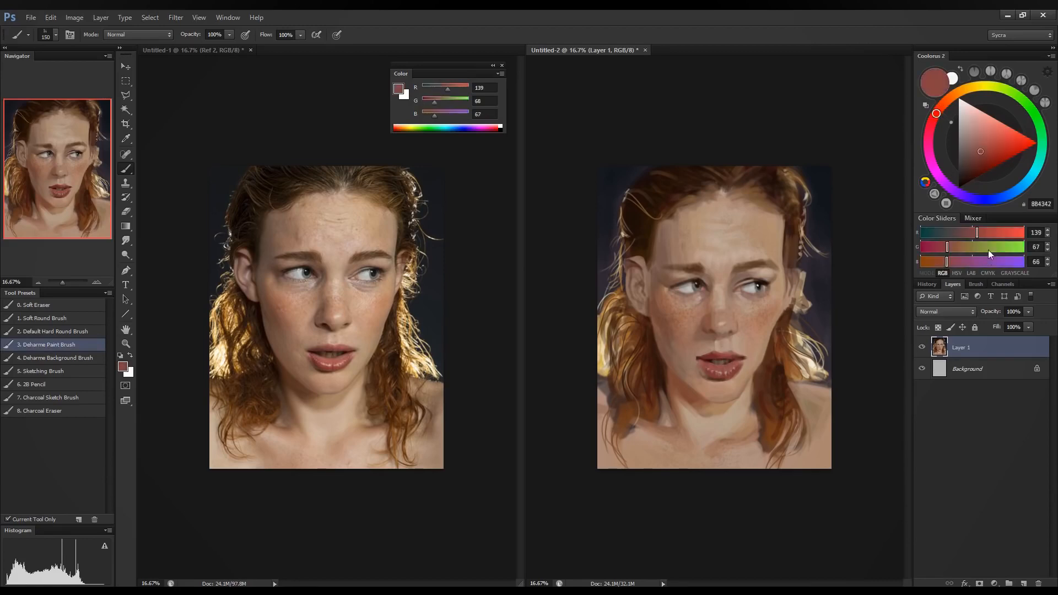
left_click(985, 234)
left_click(954, 262)
left_click(952, 247)
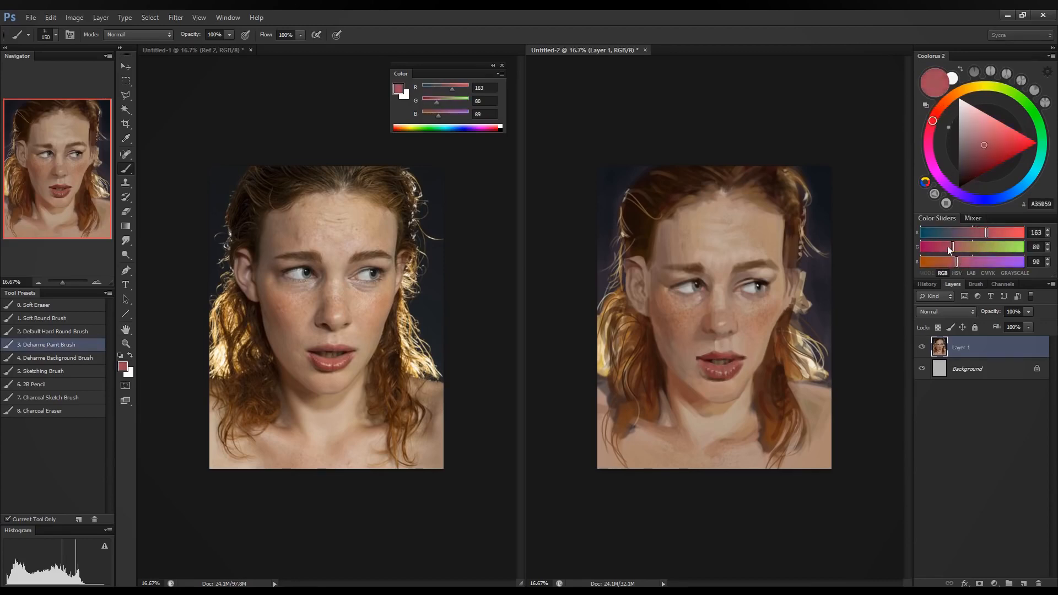
Reduce the brush to size 70 and mix the lighter muted pink RGB 175, 122, 114 for the mouth area.
key("bracketleft")
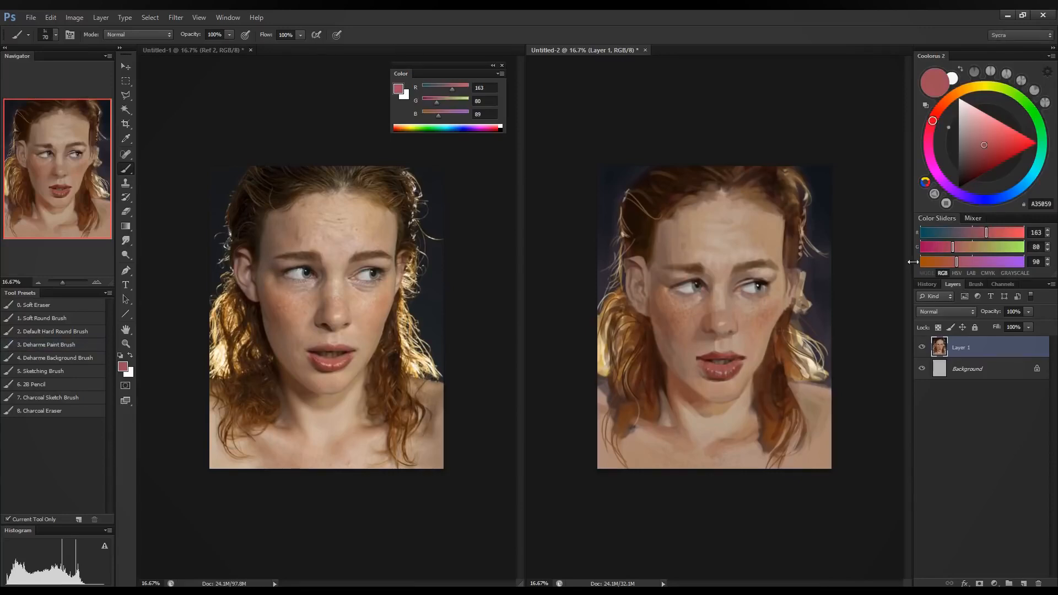
left_click(963, 248)
left_click(991, 234)
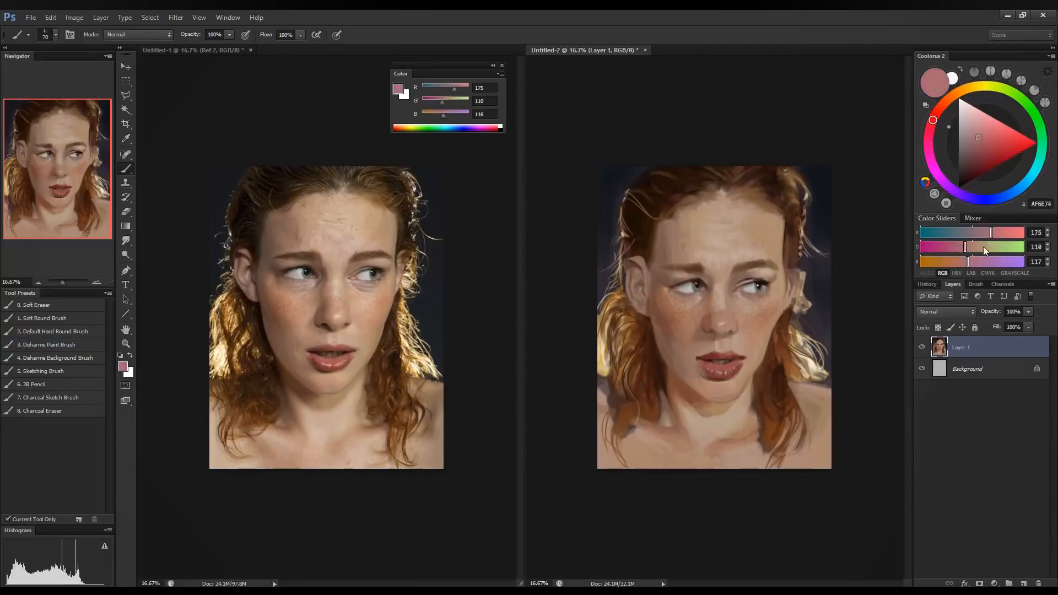
left_click(968, 262)
left_click(968, 247)
left_click(970, 246)
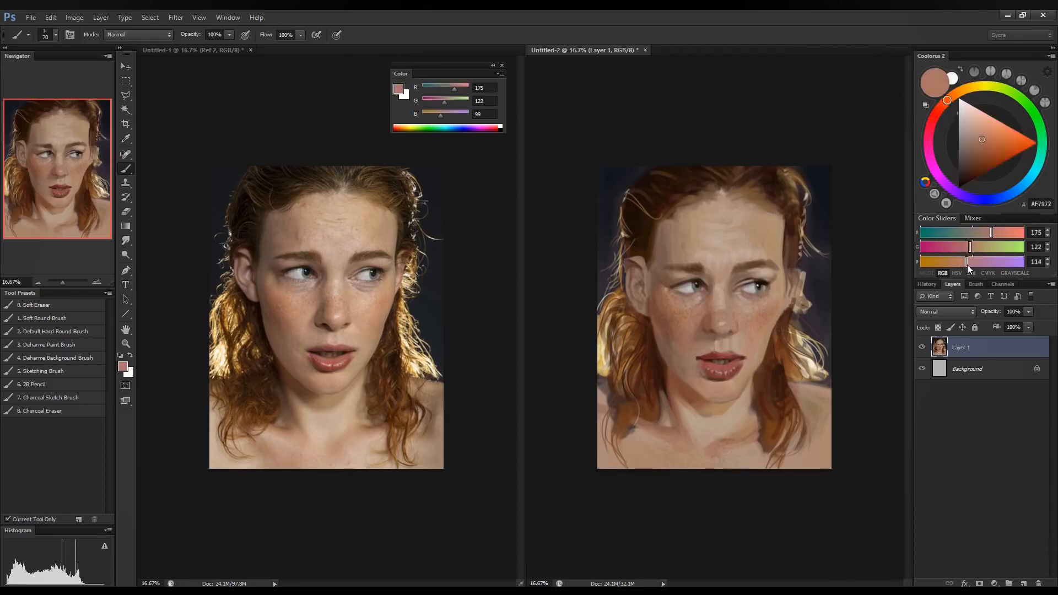
left_click(967, 264)
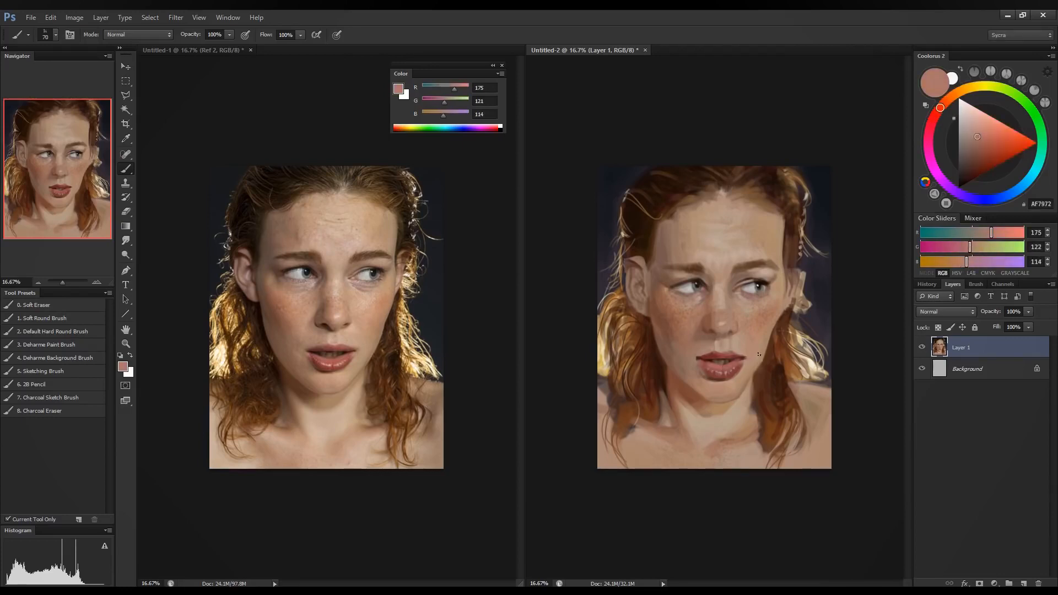